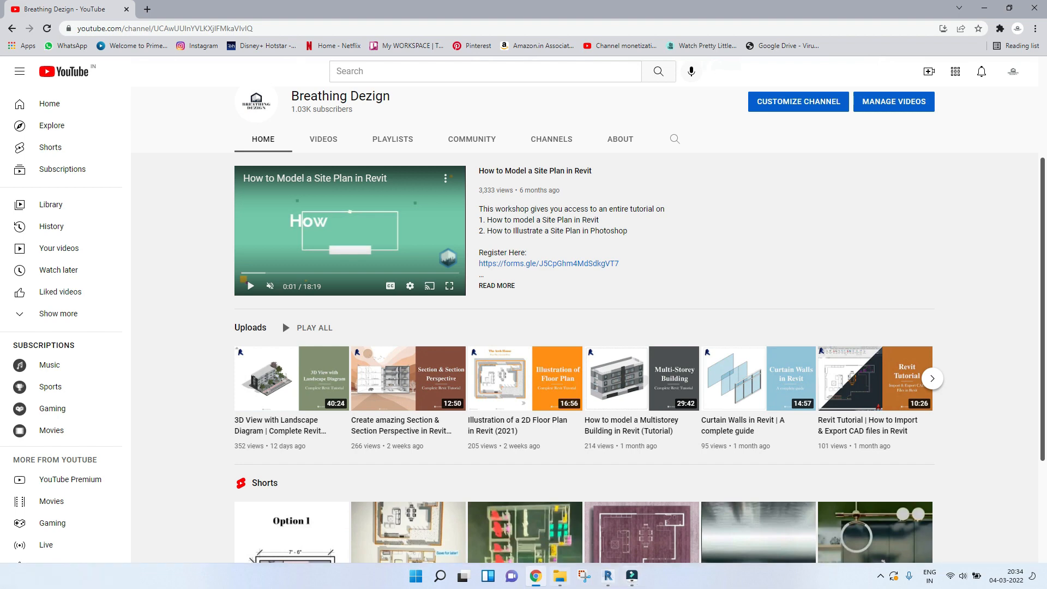
- Switch to Revit and set the project's length unit format to feet and fractional inches
{"action": "left_click", "coordinate": [615, 577]}
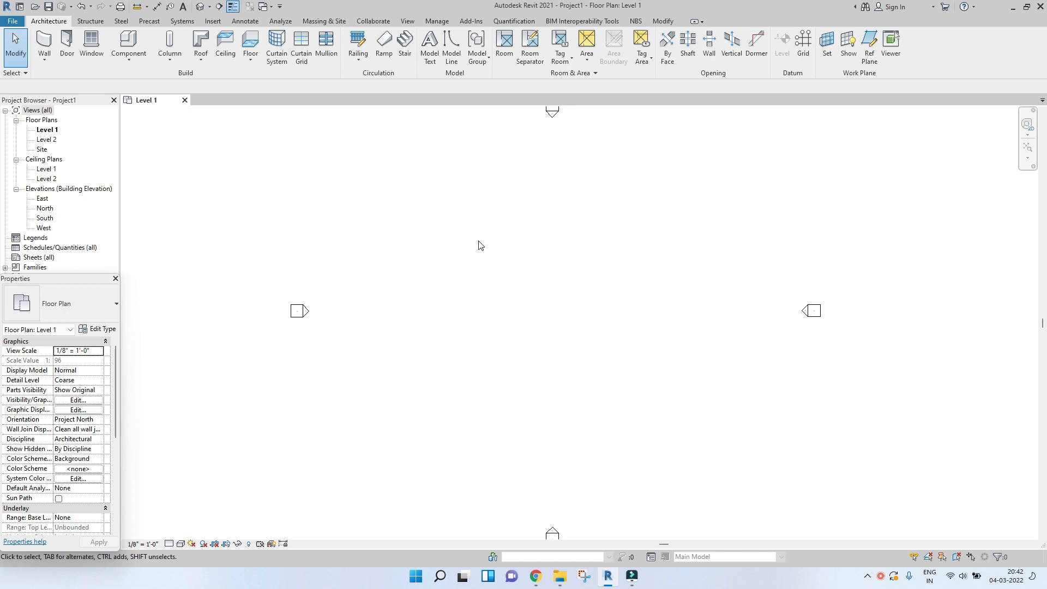
{"action": "key", "text": "u"}
{"action": "key", "text": "n"}
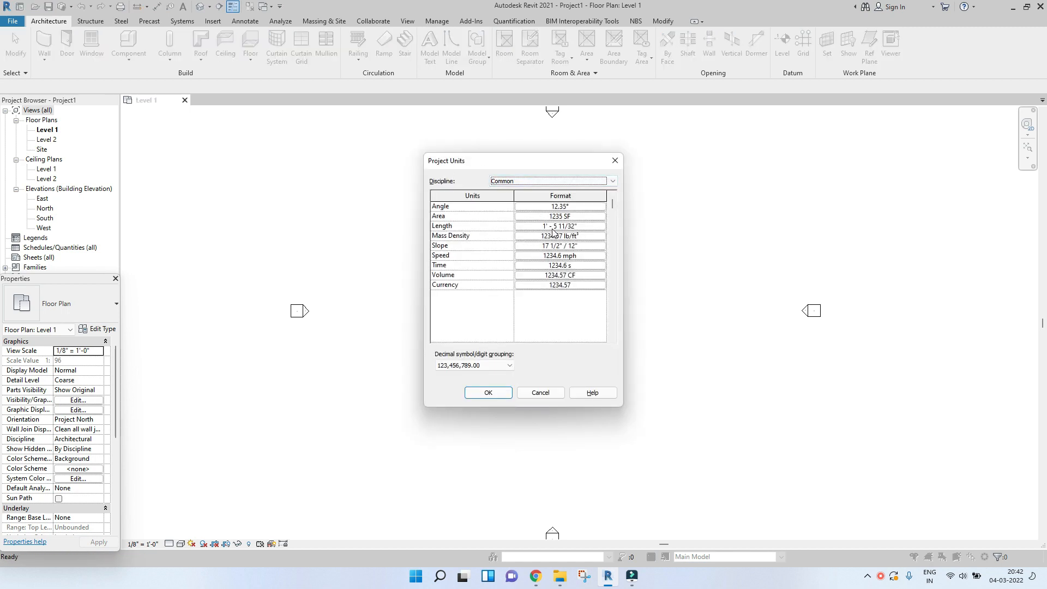
{"action": "left_click", "coordinate": [548, 227]}
{"action": "left_click", "coordinate": [549, 226]}
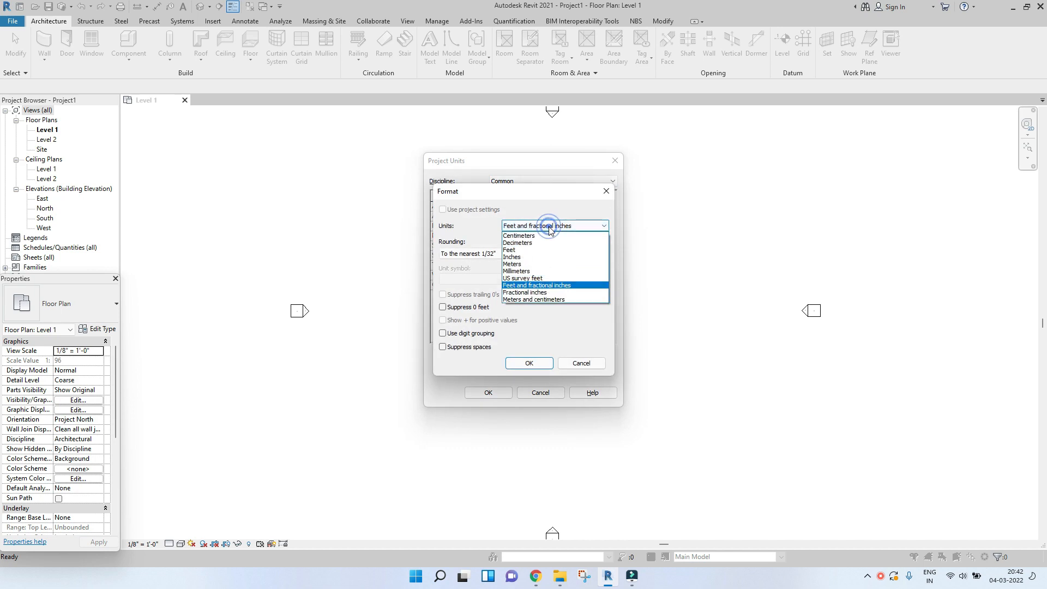
{"action": "left_click", "coordinate": [518, 286]}
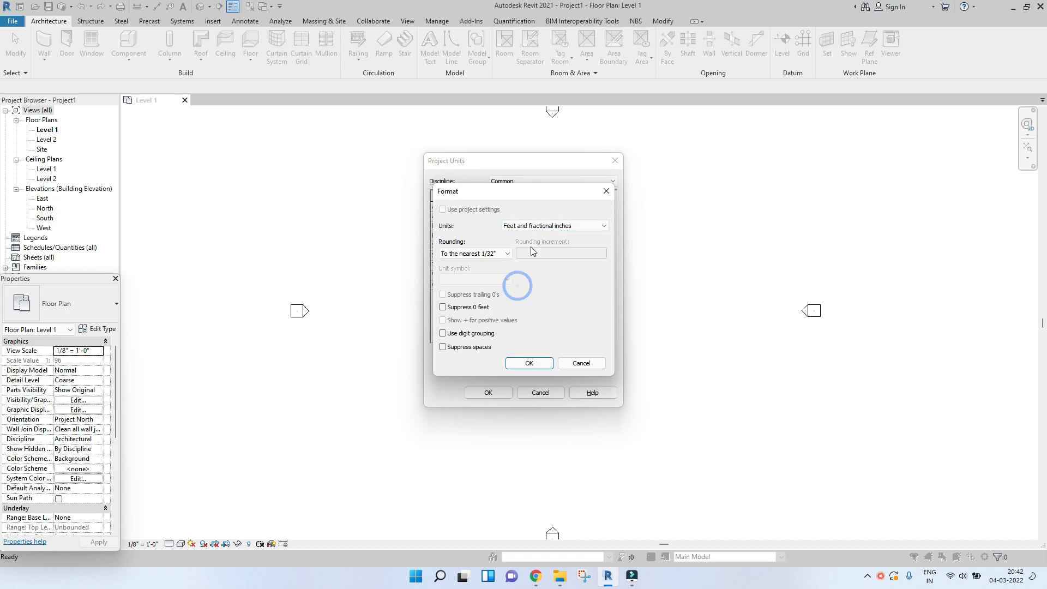
{"action": "left_click", "coordinate": [538, 363]}
{"action": "left_click", "coordinate": [489, 392]}
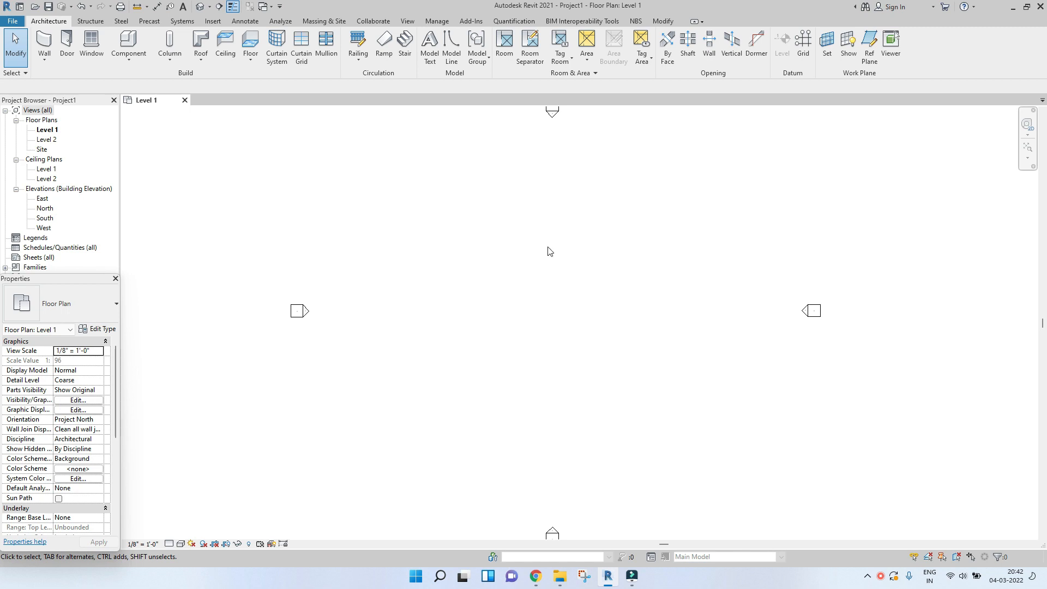
- In the East elevation, rename Level 1 as Ground Floor without renaming the corresponding views
{"action": "double_click", "coordinate": [42, 198]}
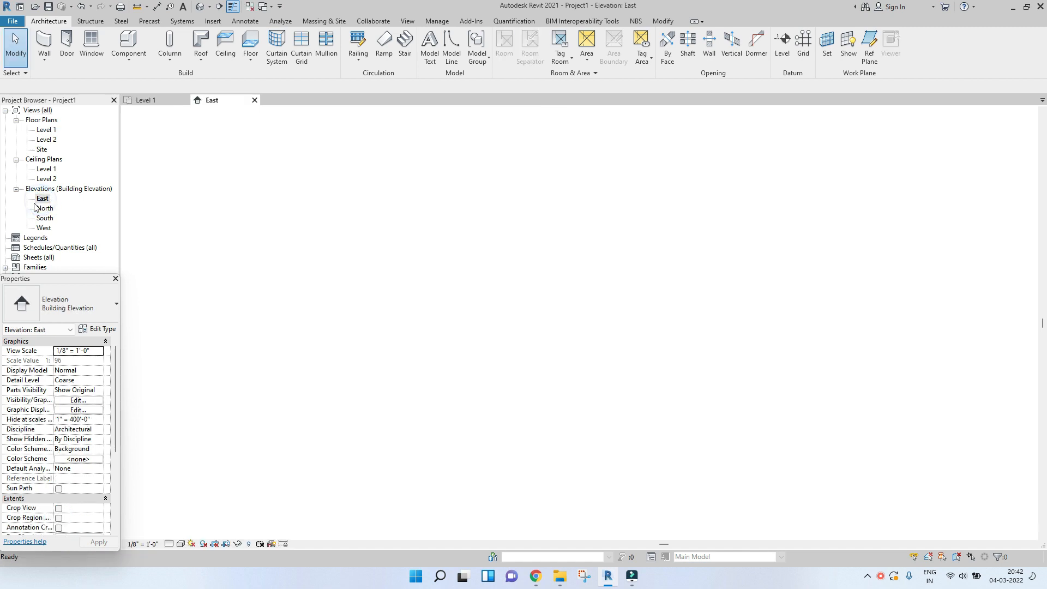
{"action": "scroll", "coordinate": [823, 366], "scroll_direction": "up", "scroll_amount": 5}
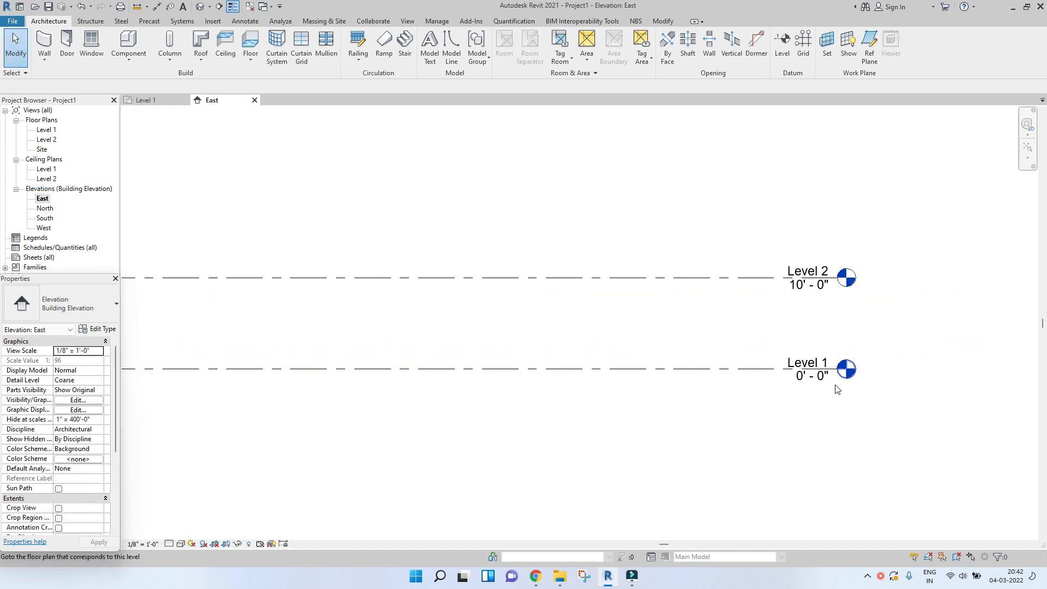
{"action": "double_click", "coordinate": [815, 340]}
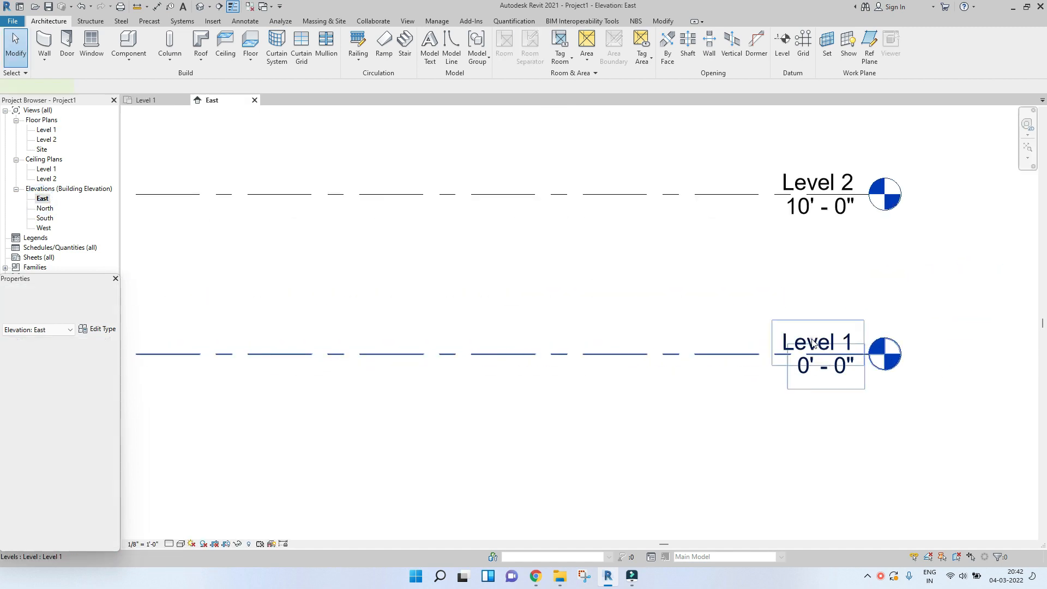
{"action": "type", "text": "Gr"}
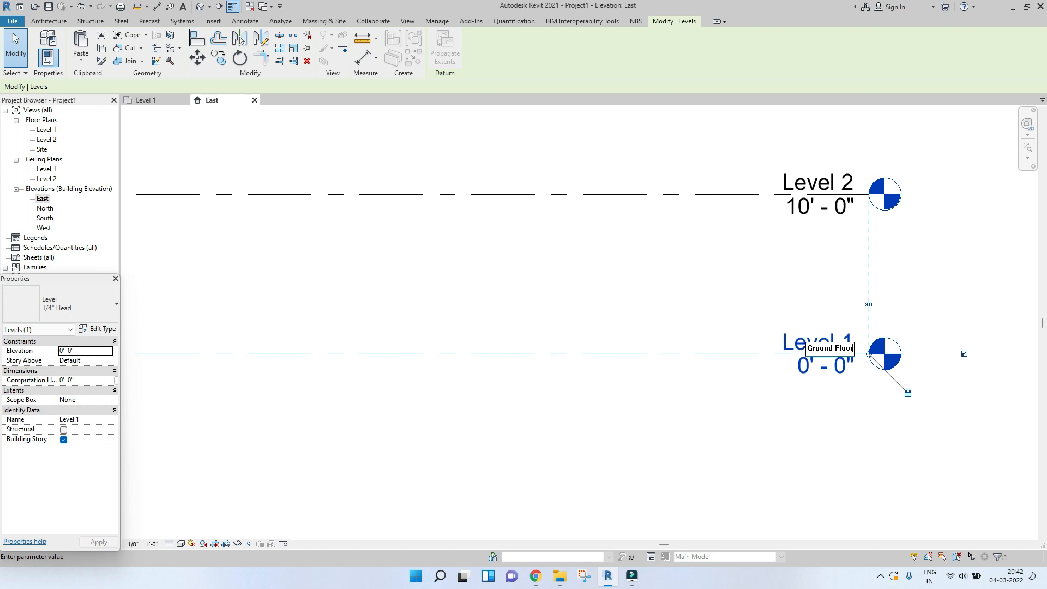
{"action": "type", "text": "ound Floor"}
{"action": "key", "text": "Return"}
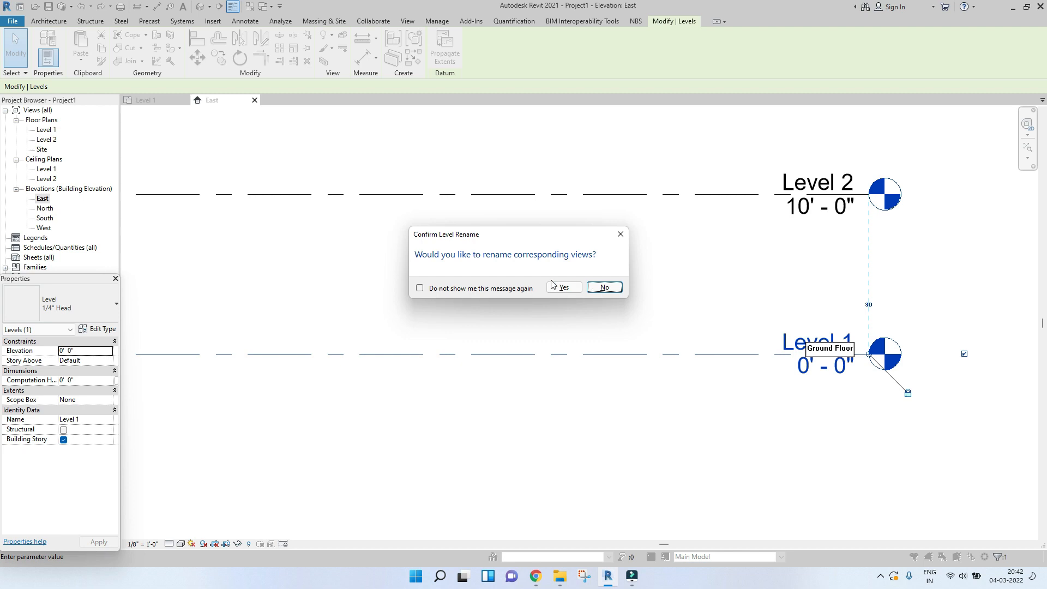
{"action": "left_click", "coordinate": [604, 287]}
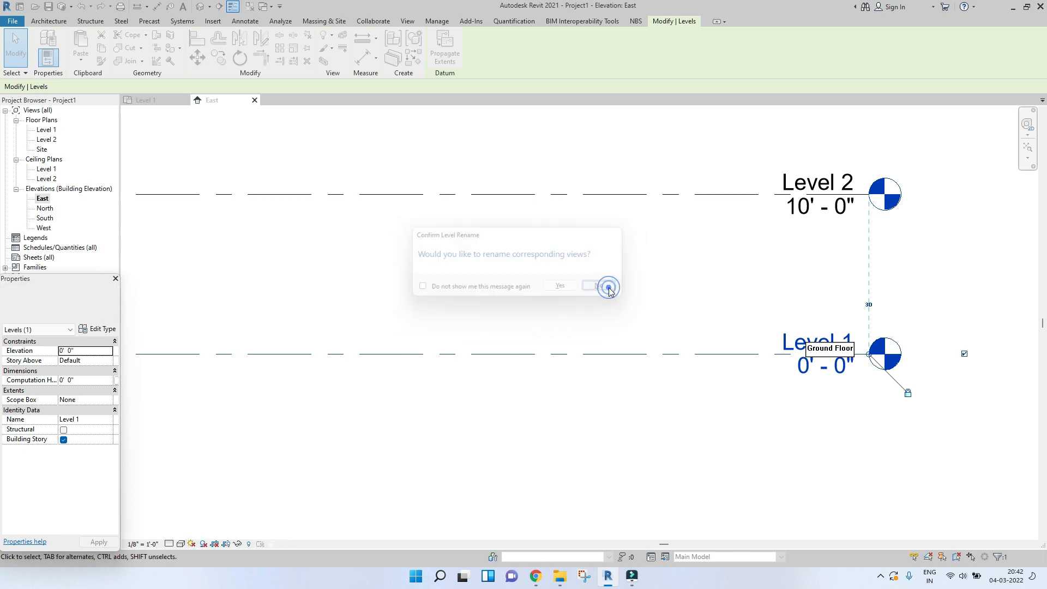
{"action": "left_click", "coordinate": [800, 301]}
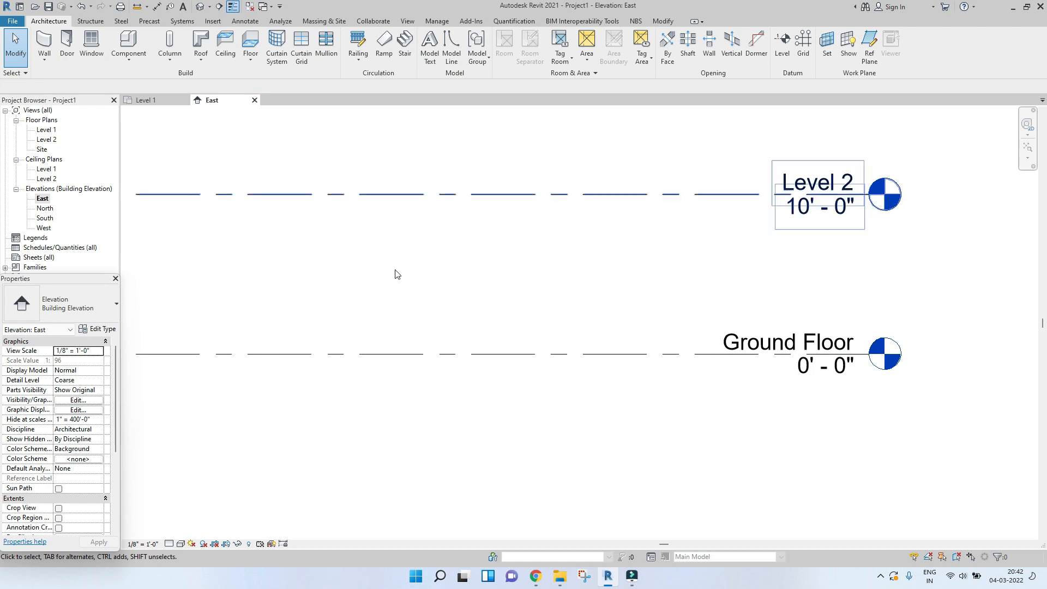
- Rename Level 2 as First Floor without renaming the corresponding views
{"action": "scroll", "coordinate": [691, 314], "scroll_direction": "down", "scroll_amount": 2}
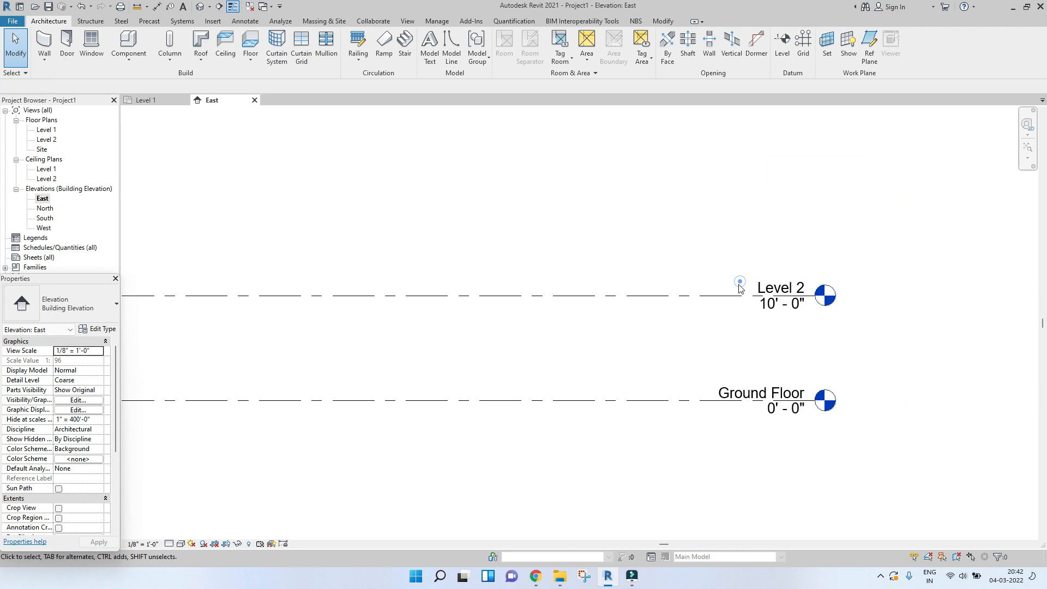
{"action": "left_click", "coordinate": [738, 289]}
{"action": "scroll", "coordinate": [766, 295], "scroll_direction": "up", "scroll_amount": 1}
{"action": "left_click", "coordinate": [778, 283]}
{"action": "type", "text": "L"}
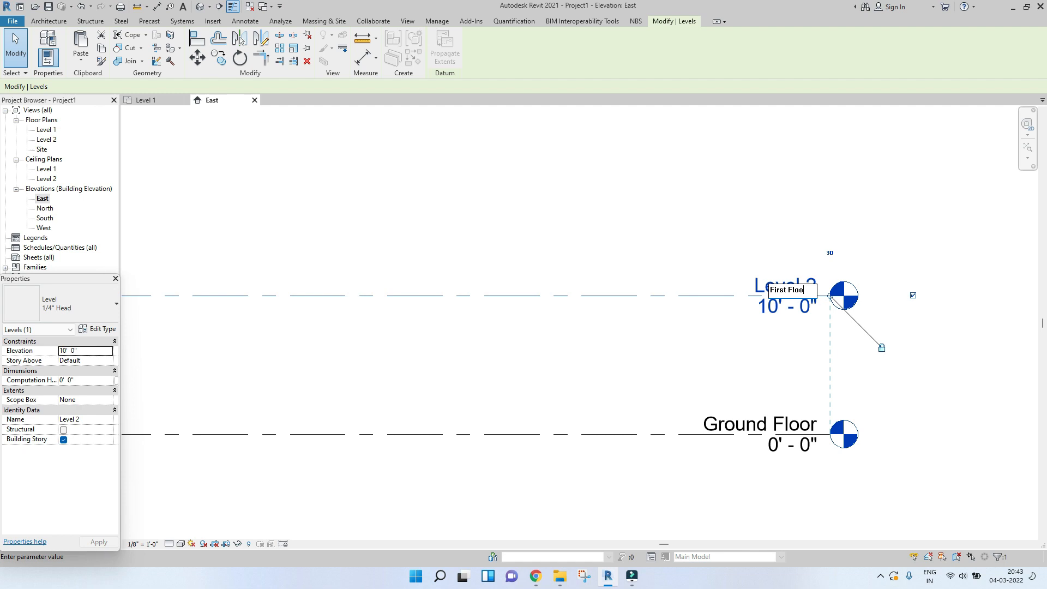
{"action": "type", "text": "irst Floor"}
{"action": "key", "text": "Return"}
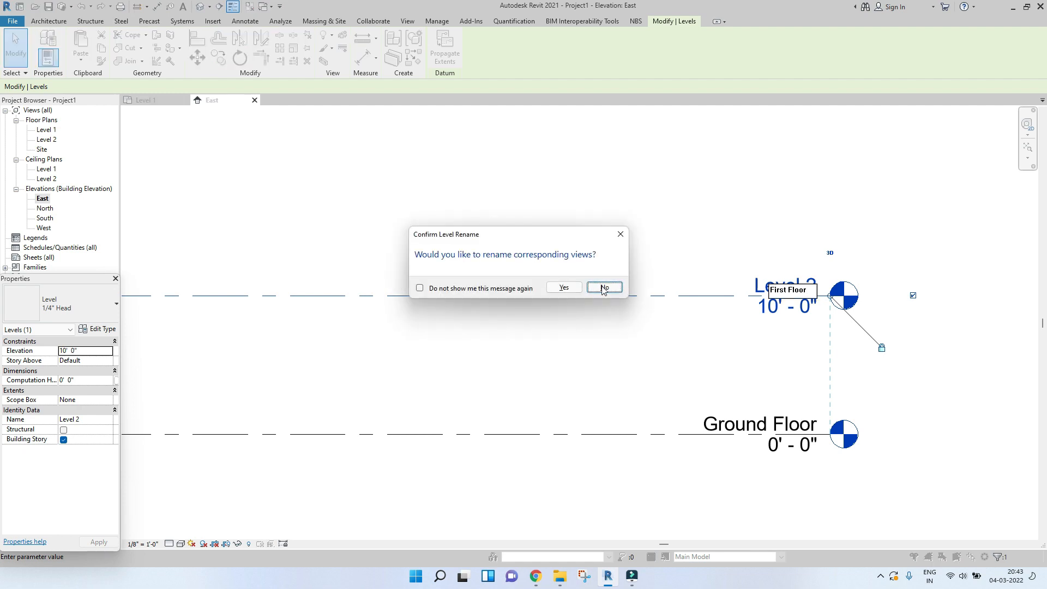
{"action": "left_click", "coordinate": [603, 288]}
- Set the First Floor level's elevation to 13 feet
{"action": "left_click", "coordinate": [721, 329]}
{"action": "left_click", "coordinate": [790, 317]}
{"action": "left_click", "coordinate": [791, 305]}
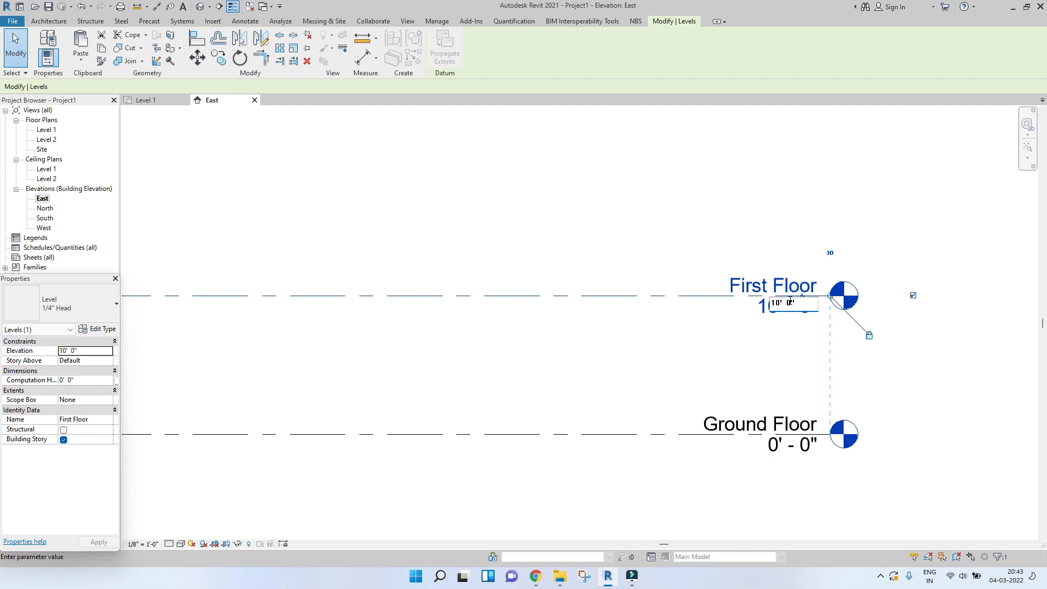
{"action": "left_click_drag", "start_coordinate": [797, 305], "coordinate": [738, 315]}
{"action": "type", "text": "13"}
{"action": "key", "text": "Return"}
{"action": "scroll", "coordinate": [739, 313], "scroll_direction": "down", "scroll_amount": 4}
{"action": "middle_click_drag", "start_coordinate": [738, 313], "coordinate": [738, 356]}
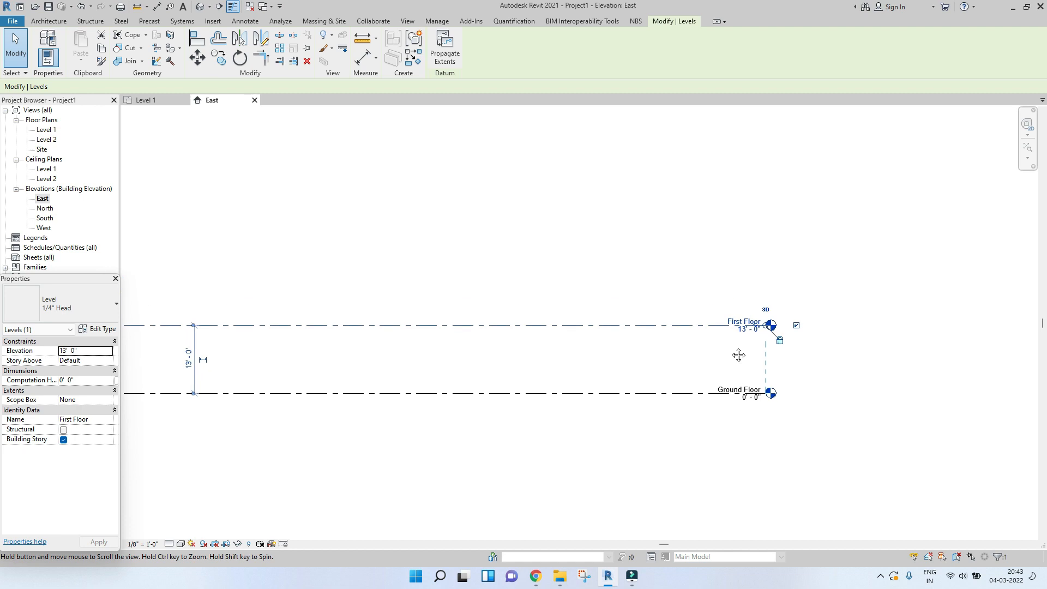
- Set the First Floor level's elevation to 12 feet
{"action": "left_click", "coordinate": [751, 327]}
{"action": "scroll", "coordinate": [754, 325], "scroll_direction": "up", "scroll_amount": 3}
{"action": "type", "text": "12"}
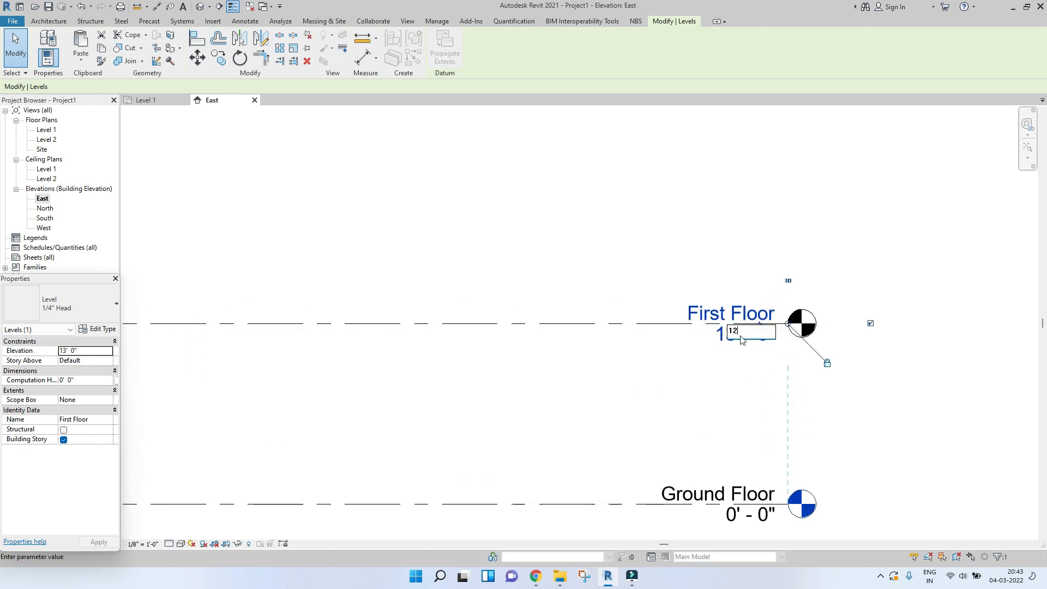
{"action": "key", "text": "Return"}
{"action": "left_click", "coordinate": [643, 132]}
{"action": "middle_click_drag", "start_coordinate": [647, 238], "coordinate": [606, 288]}
{"action": "scroll", "coordinate": [606, 288], "scroll_direction": "down", "scroll_amount": 3}
{"action": "middle_click_drag", "start_coordinate": [619, 336], "coordinate": [623, 342]}
{"action": "left_click", "coordinate": [625, 333]}
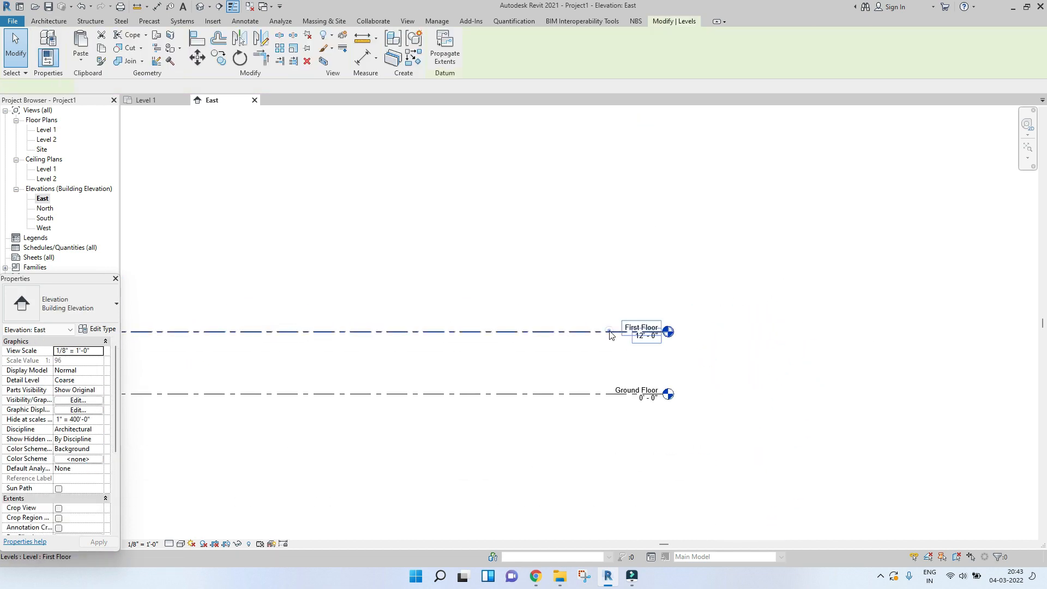
{"action": "left_click", "coordinate": [608, 297]}
{"action": "scroll", "coordinate": [654, 338], "scroll_direction": "down", "scroll_amount": 3}
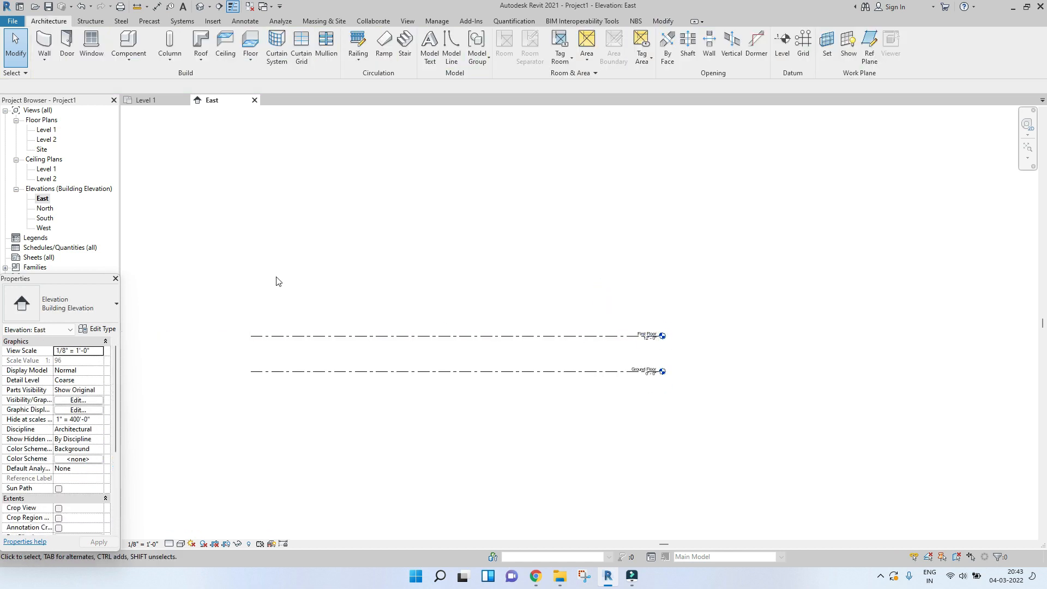
{"action": "scroll", "coordinate": [540, 319], "scroll_direction": "up", "scroll_amount": 2}
{"action": "left_click", "coordinate": [606, 349]}
{"action": "left_click", "coordinate": [564, 267]}
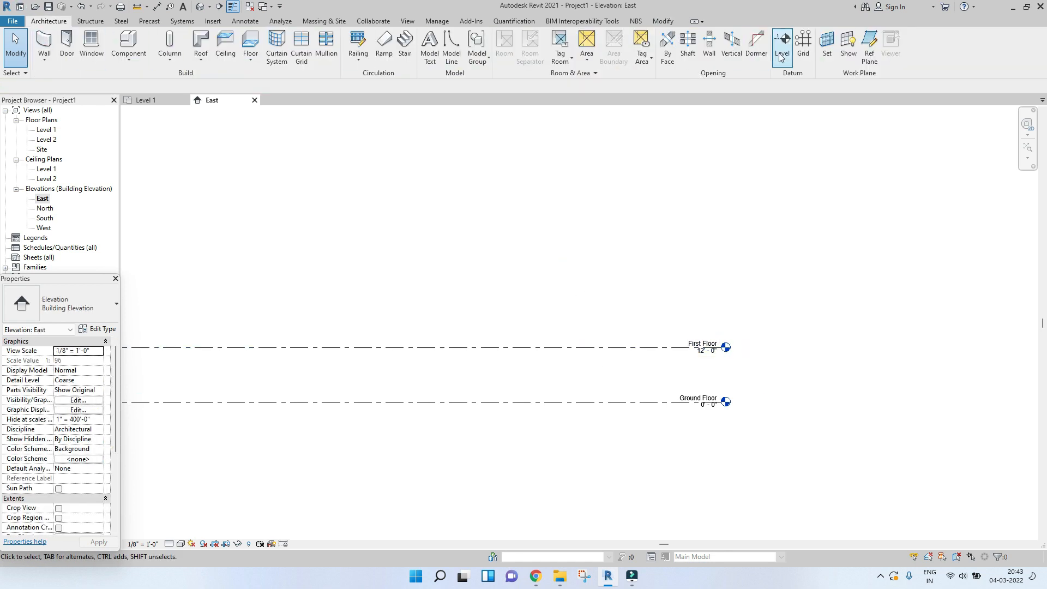
- Draw a new level line above First Floor at an elevation of 24'-0", aligned with the ends of the existing levels
{"action": "left_click", "coordinate": [782, 46]}
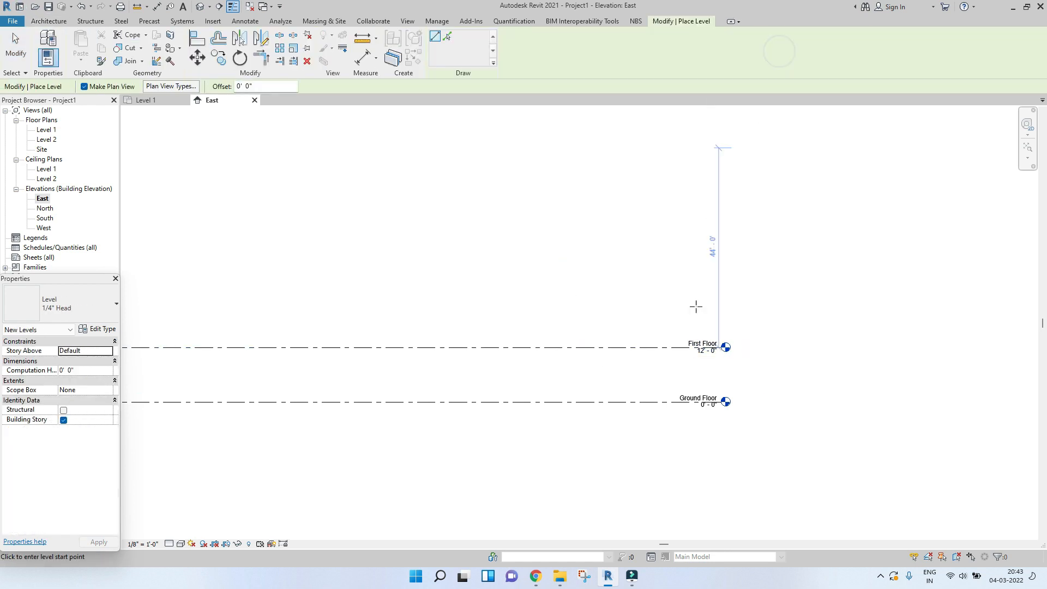
{"action": "left_click", "coordinate": [722, 294]}
{"action": "middle_click_drag", "start_coordinate": [532, 320], "coordinate": [855, 325]}
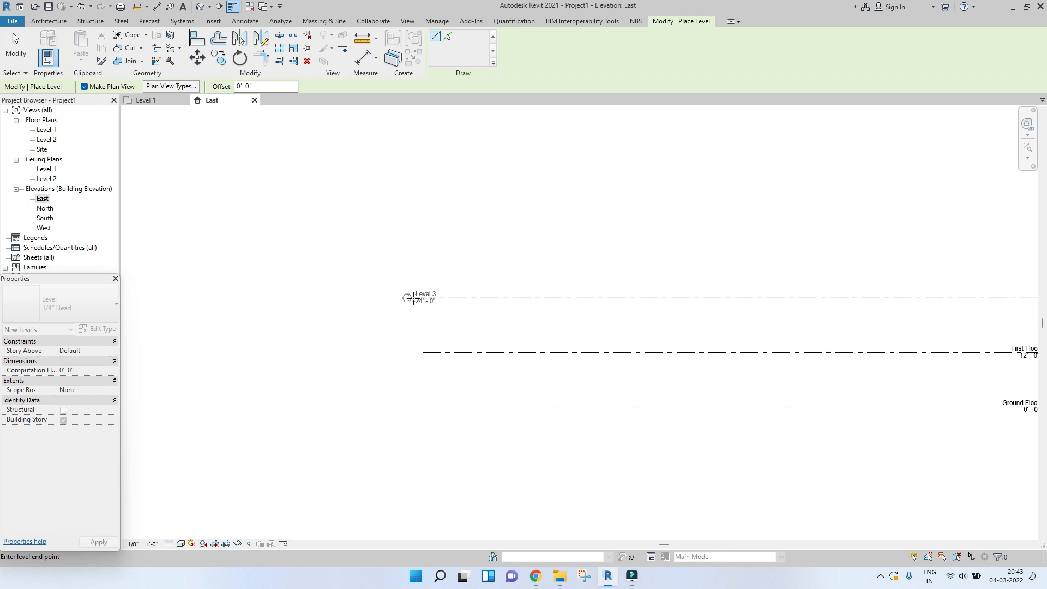
{"action": "left_click", "coordinate": [418, 298]}
{"action": "middle_click_drag", "start_coordinate": [479, 316], "coordinate": [428, 338]}
{"action": "key", "text": "Escape"}
{"action": "key", "text": "Escape"}
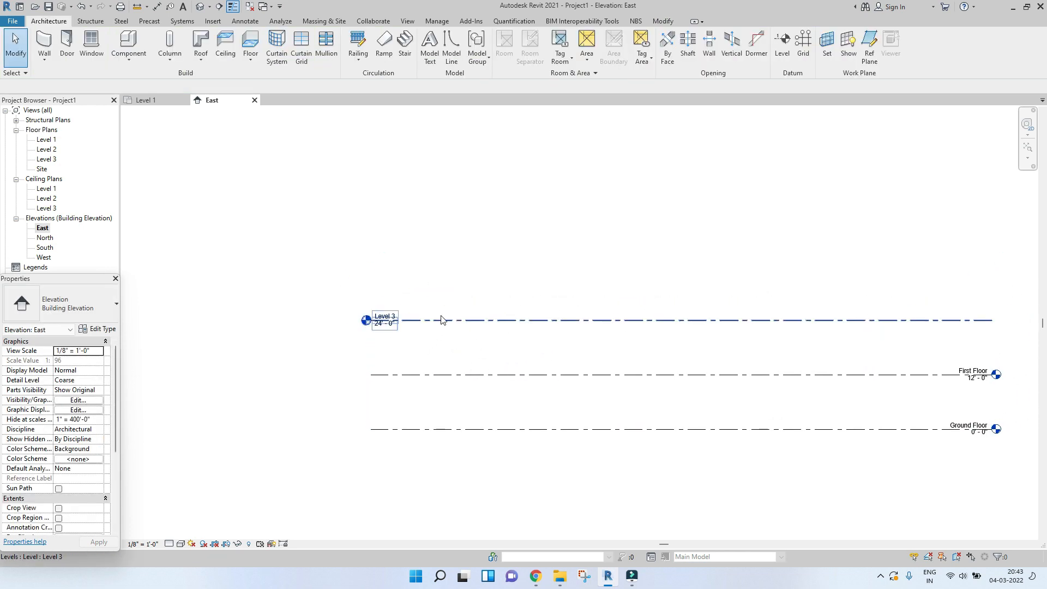
- Hide the new level's head at its left end and show it at the right end, matching the other levels
{"action": "left_click", "coordinate": [514, 320]}
{"action": "left_click", "coordinate": [343, 321]}
{"action": "middle_click_drag", "start_coordinate": [803, 340], "coordinate": [558, 358]}
{"action": "left_click", "coordinate": [773, 338]}
{"action": "scroll", "coordinate": [763, 353], "scroll_direction": "up", "scroll_amount": 4}
{"action": "left_click", "coordinate": [785, 374]}
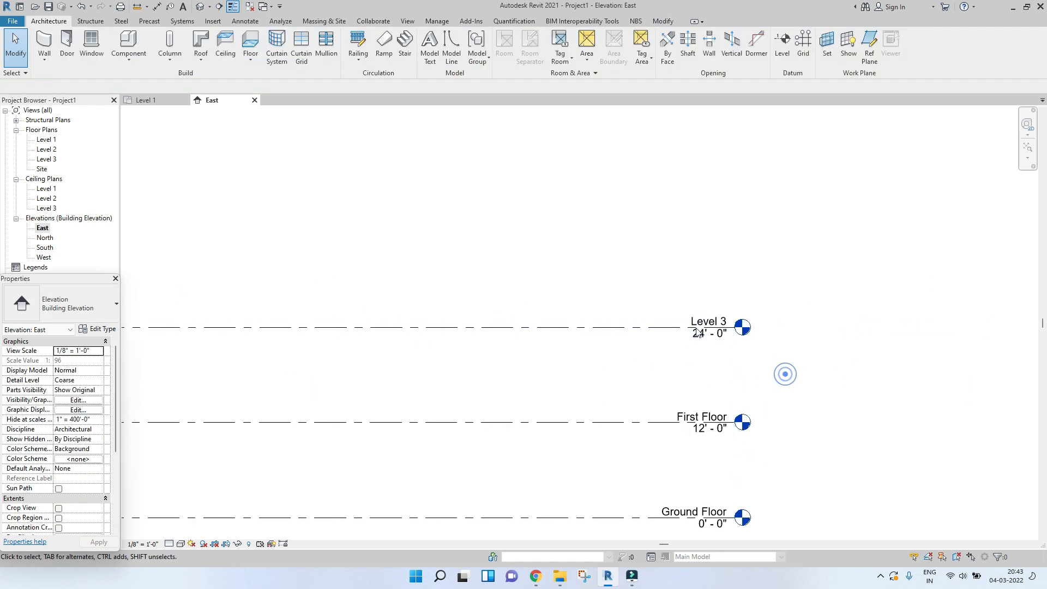
- Rename Level 3 as Second Floor without renaming the corresponding views
{"action": "scroll", "coordinate": [700, 329], "scroll_direction": "up", "scroll_amount": 3}
{"action": "double_click", "coordinate": [708, 310]}
{"action": "type", "text": "s"}
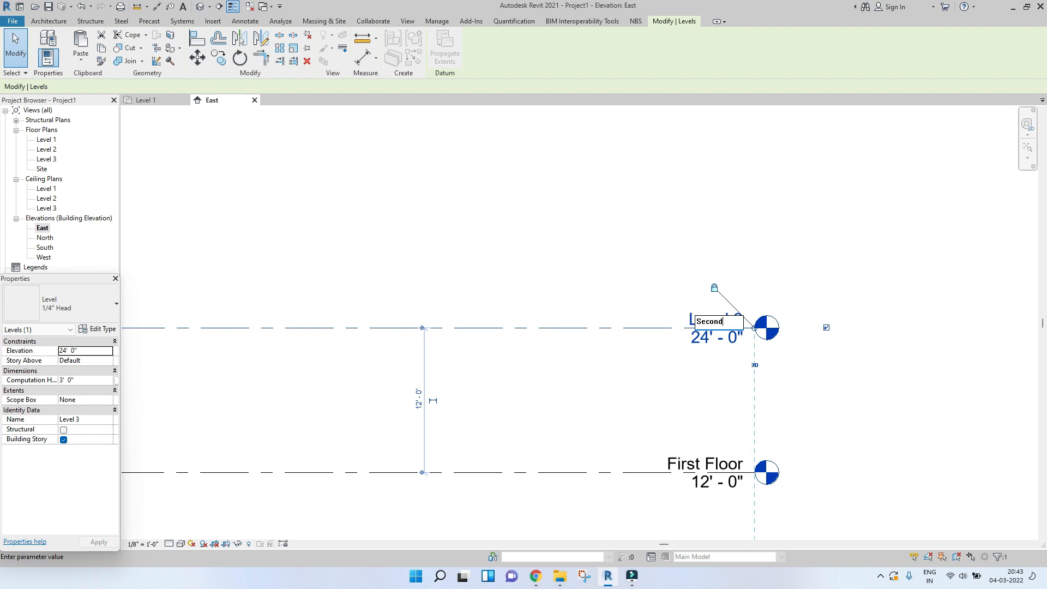
{"action": "type", "text": "econd Floor"}
{"action": "key", "text": "Return"}
{"action": "left_click", "coordinate": [603, 286]}
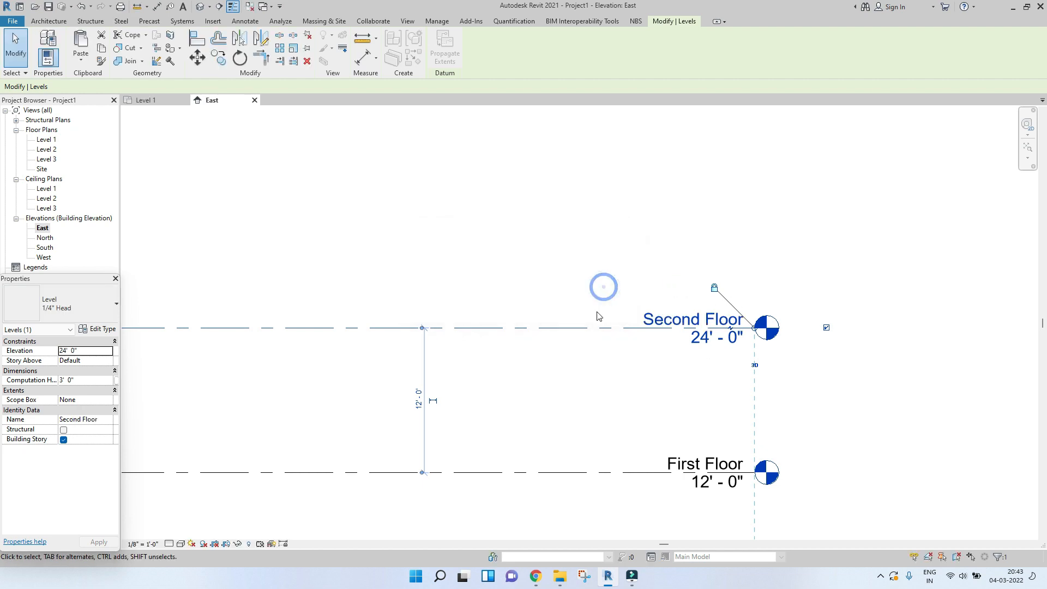
{"action": "left_click", "coordinate": [591, 292]}
{"action": "scroll", "coordinate": [591, 292], "scroll_direction": "down", "scroll_amount": 8}
{"action": "scroll", "coordinate": [647, 351], "scroll_direction": "up", "scroll_amount": 2}
{"action": "scroll", "coordinate": [643, 348], "scroll_direction": "down", "scroll_amount": 1}
{"action": "left_click", "coordinate": [644, 345]}
{"action": "scroll", "coordinate": [652, 360], "scroll_direction": "up", "scroll_amount": 2}
{"action": "scroll", "coordinate": [652, 366], "scroll_direction": "down", "scroll_amount": 2}
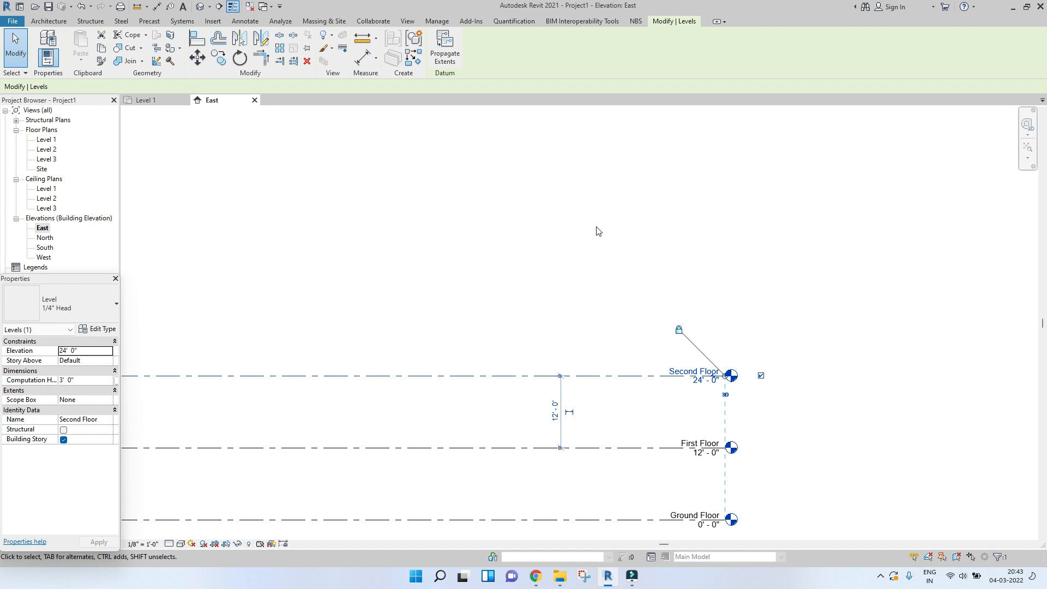
{"action": "scroll", "coordinate": [603, 243], "scroll_direction": "down", "scroll_amount": 2}
{"action": "scroll", "coordinate": [679, 349], "scroll_direction": "up", "scroll_amount": 3}
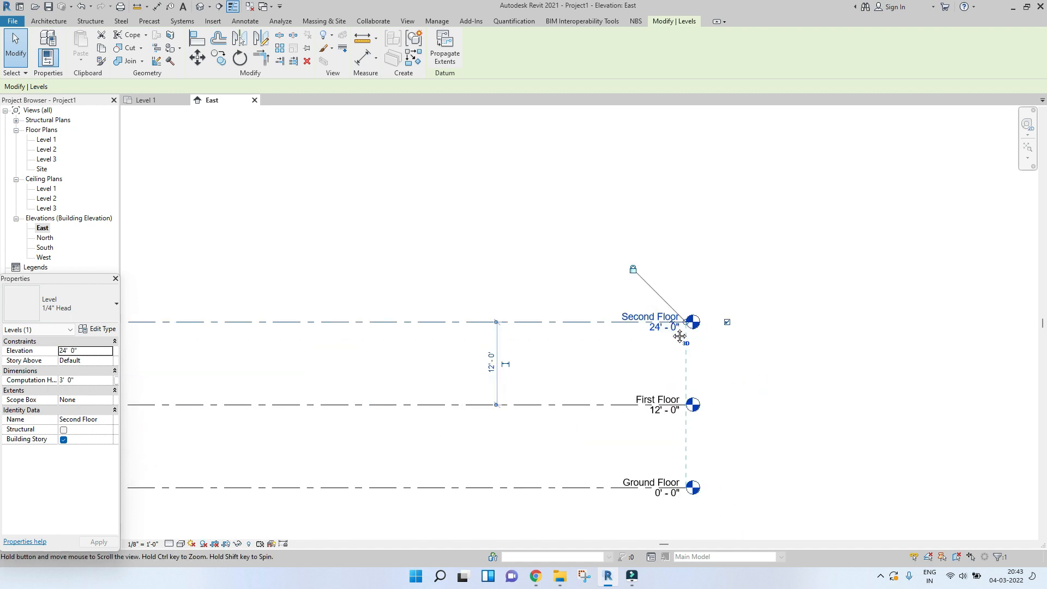
{"action": "middle_click_drag", "start_coordinate": [680, 336], "coordinate": [684, 368]}
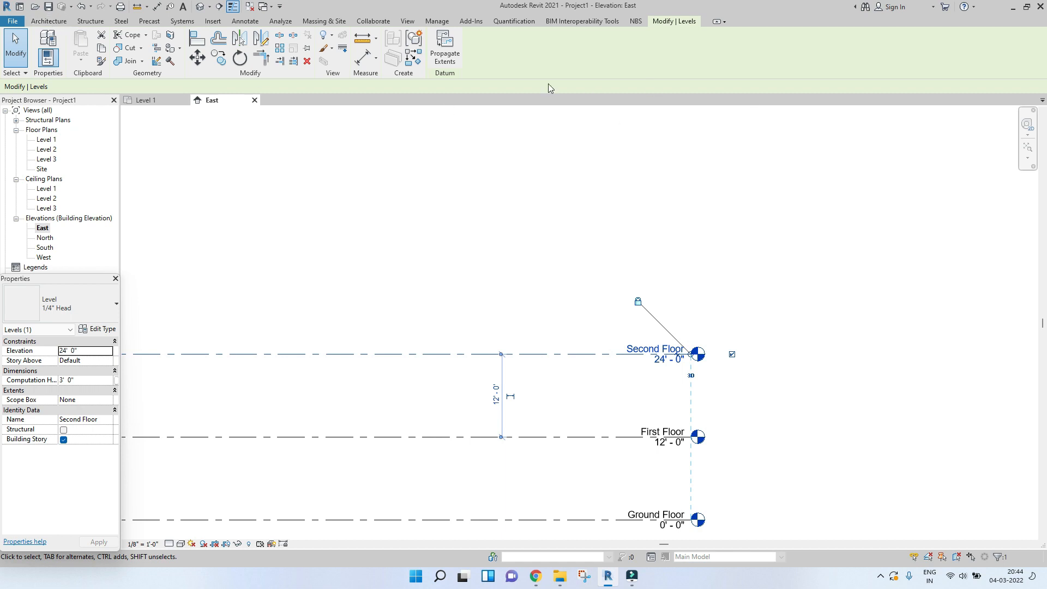
- Draw another level from left to right above Second Floor at an elevation of 36'-0", aligned with the existing level ends
{"action": "left_click", "coordinate": [33, 21]}
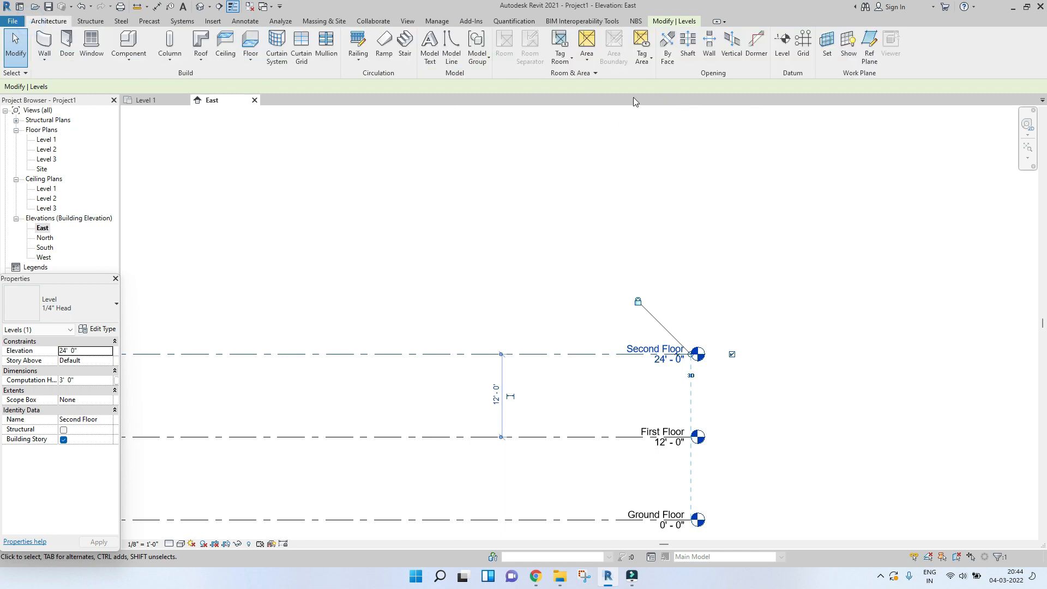
{"action": "left_click", "coordinate": [783, 50]}
{"action": "scroll", "coordinate": [761, 234], "scroll_direction": "down", "scroll_amount": 2}
{"action": "scroll", "coordinate": [760, 234], "scroll_direction": "down", "scroll_amount": 2}
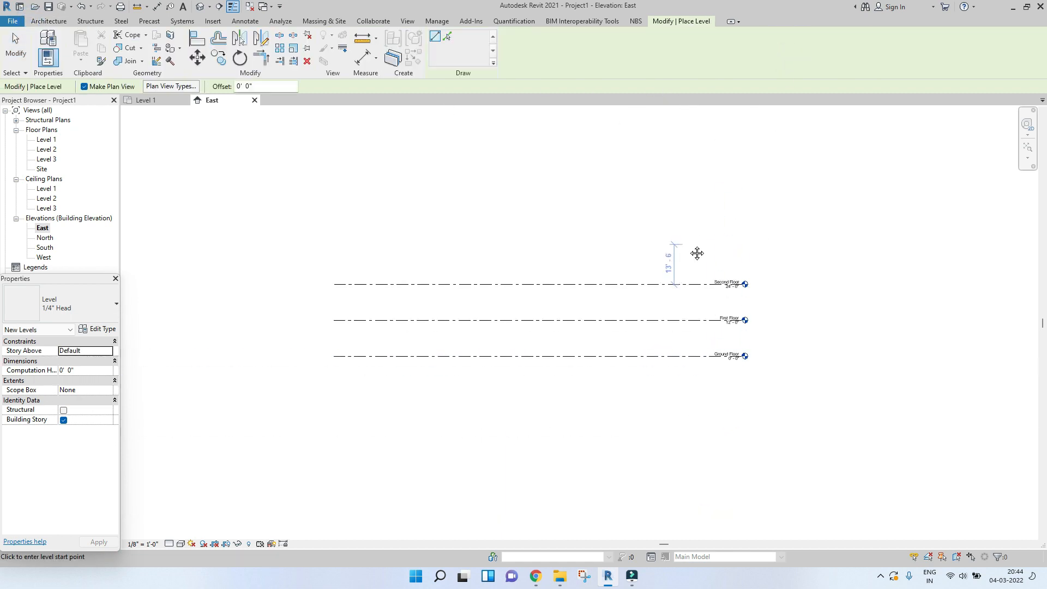
{"action": "left_click", "coordinate": [334, 278]}
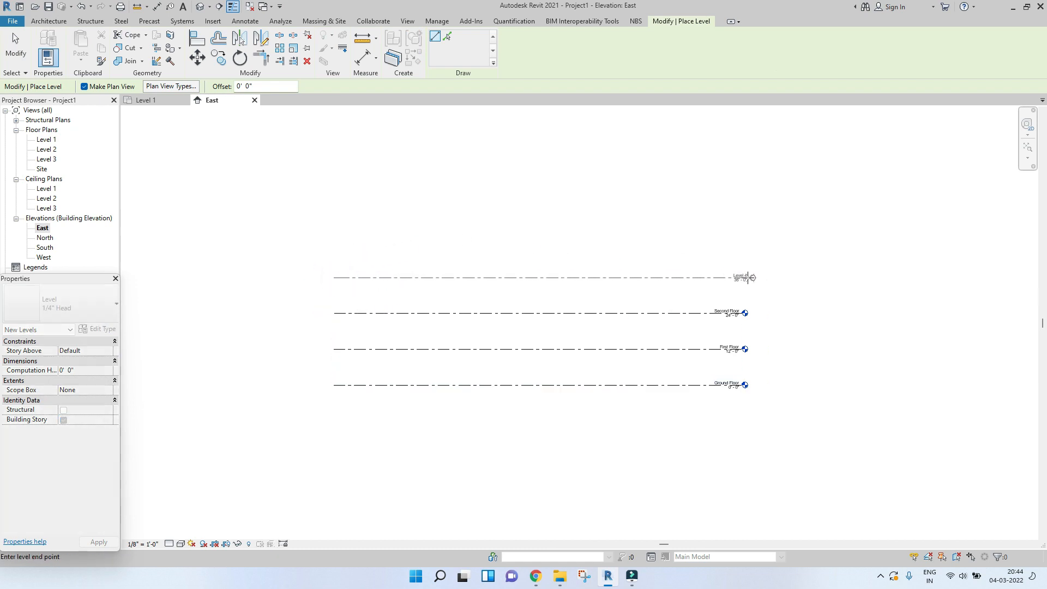
{"action": "left_click", "coordinate": [744, 278]}
{"action": "scroll", "coordinate": [736, 279], "scroll_direction": "up", "scroll_amount": 2}
{"action": "key", "text": "Escape"}
{"action": "key", "text": "Escape"}
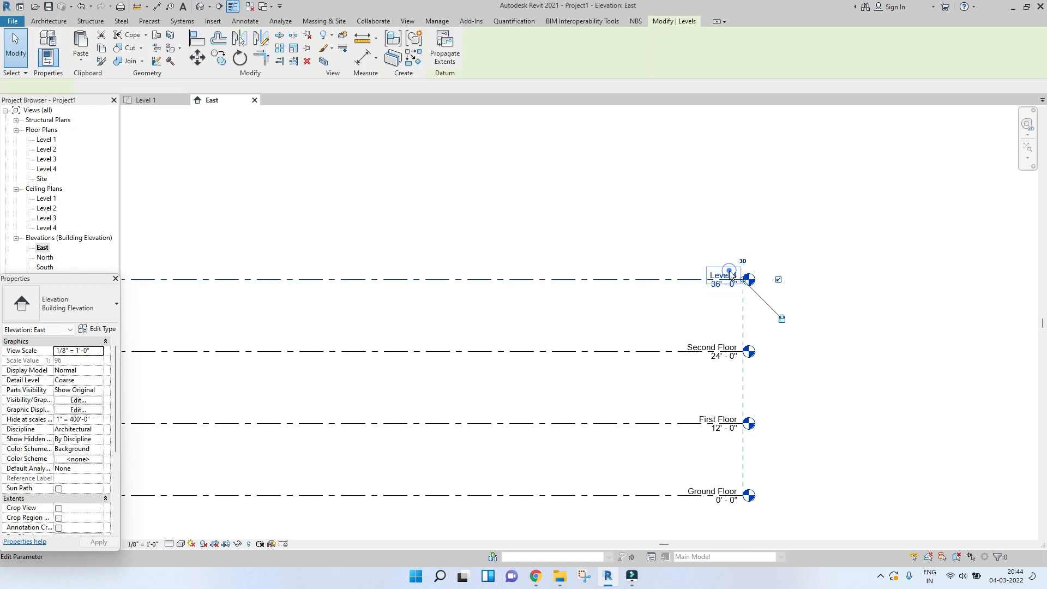
- Rename the 36'-0" level as Third Floor without renaming the corresponding views
{"action": "double_click", "coordinate": [723, 275]}
{"action": "type", "text": "Third Floor"}
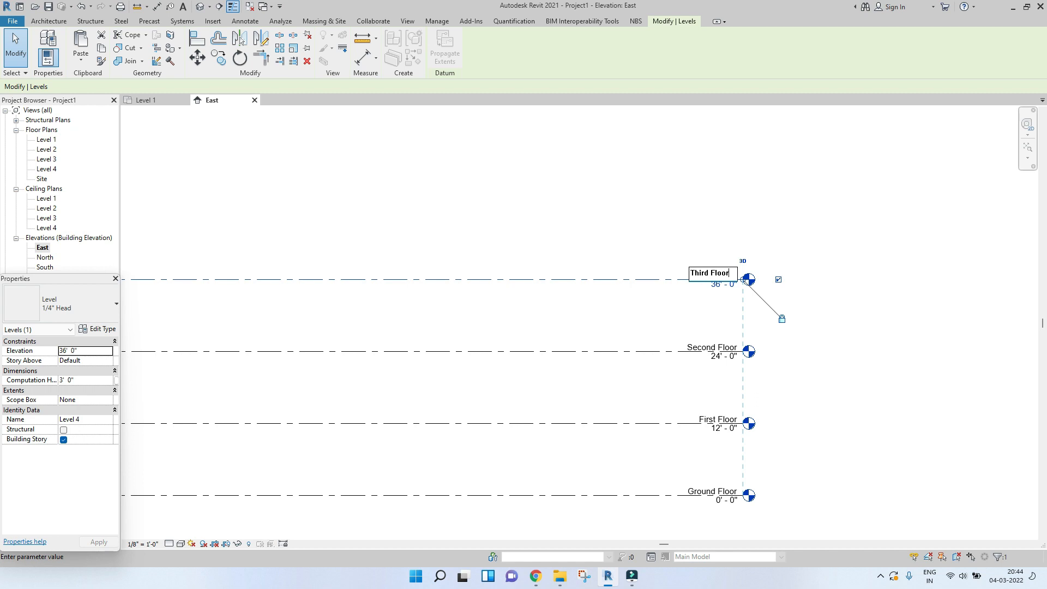
{"action": "key", "text": "Return"}
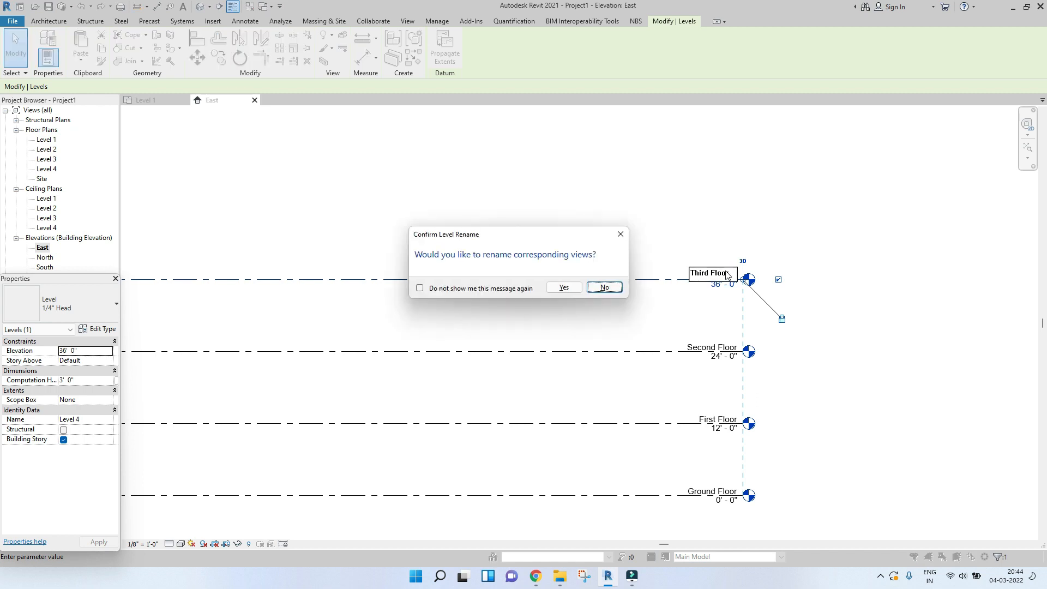
{"action": "left_click", "coordinate": [605, 287]}
- Create another level above Third Floor by picking the Third Floor line with a 12'-0" offset
{"action": "scroll", "coordinate": [680, 325], "scroll_direction": "down", "scroll_amount": 4}
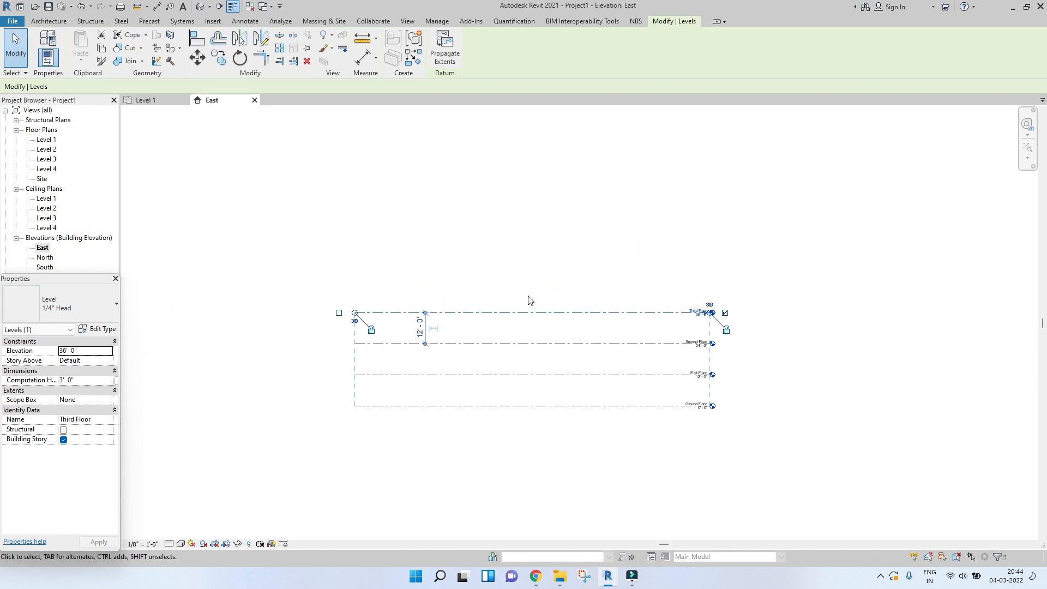
{"action": "left_click", "coordinate": [48, 21]}
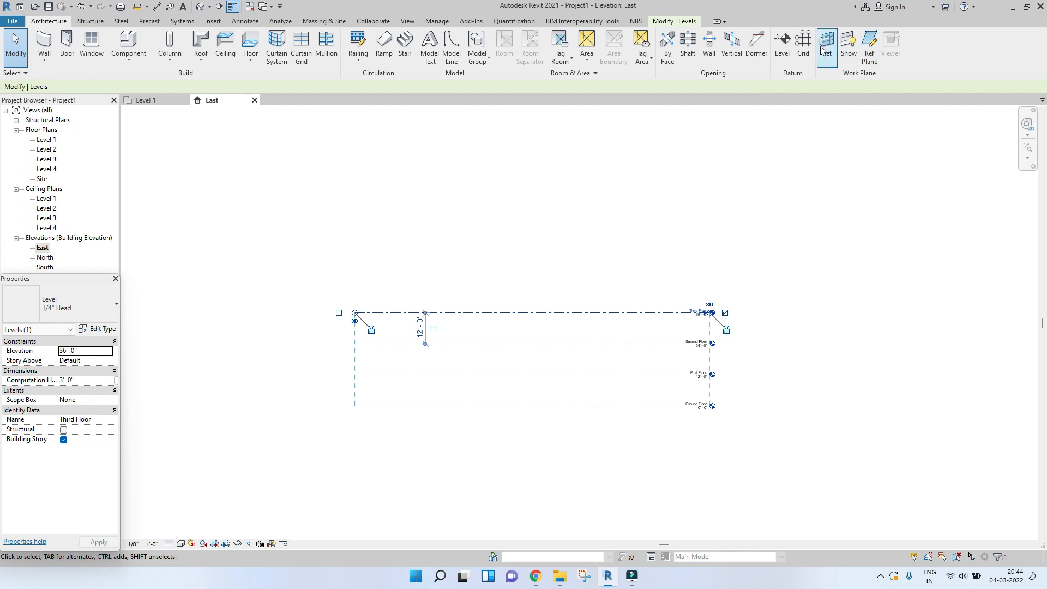
{"action": "left_click", "coordinate": [783, 49]}
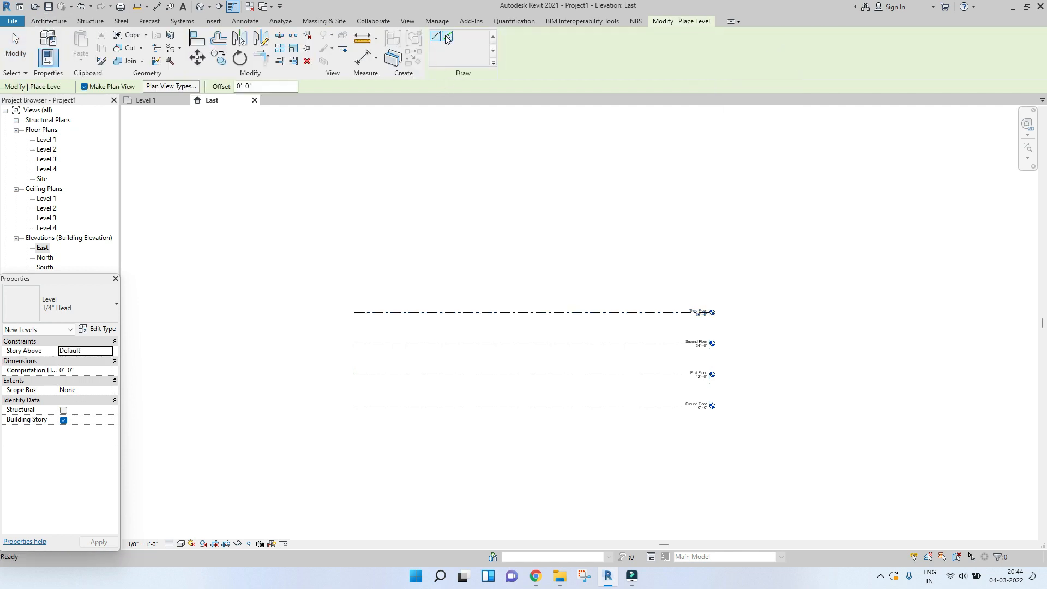
{"action": "left_click", "coordinate": [446, 37]}
{"action": "left_click", "coordinate": [271, 86]}
{"action": "type", "text": "12"}
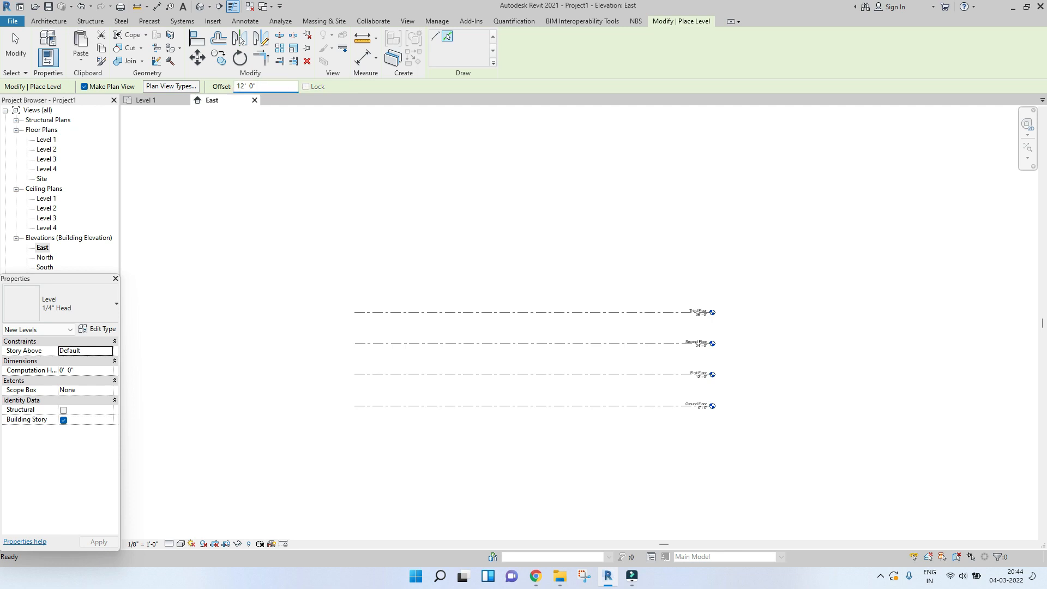
{"action": "left_click", "coordinate": [505, 311]}
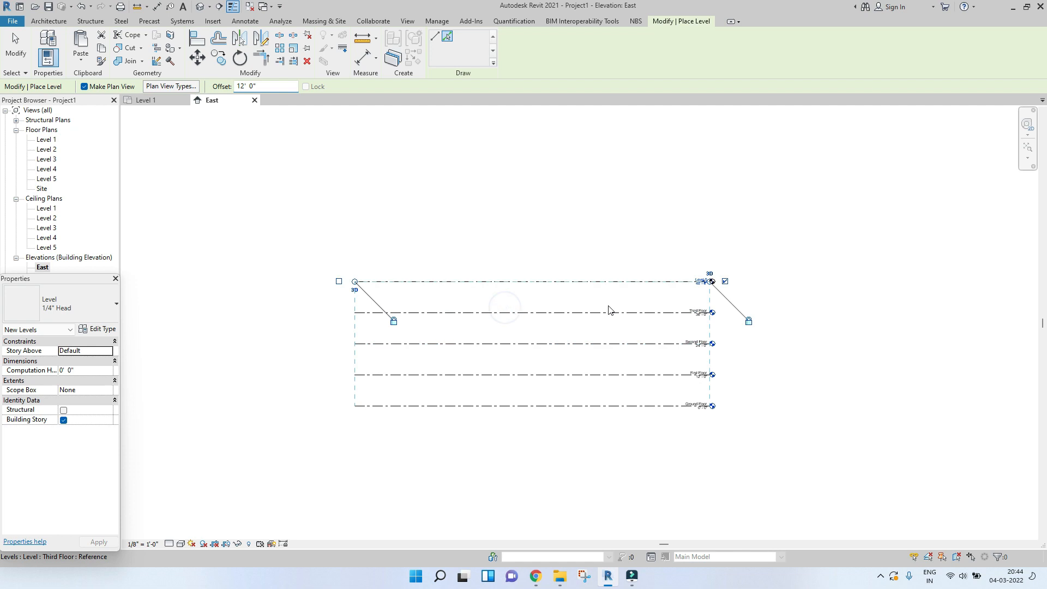
{"action": "key", "text": "Escape"}
{"action": "key", "text": "Escape"}
- Rename the new 48'-0" level as Terrace without renaming the corresponding views
{"action": "scroll", "coordinate": [742, 287], "scroll_direction": "up", "scroll_amount": 4}
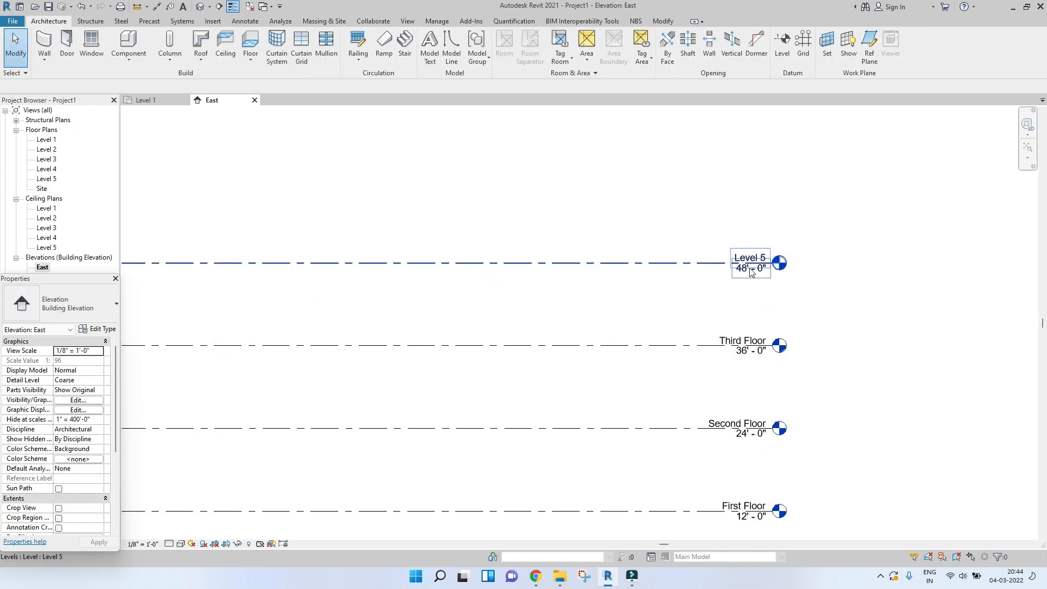
{"action": "left_click", "coordinate": [750, 273]}
{"action": "left_click", "coordinate": [751, 256]}
{"action": "type", "text": "Terra"}
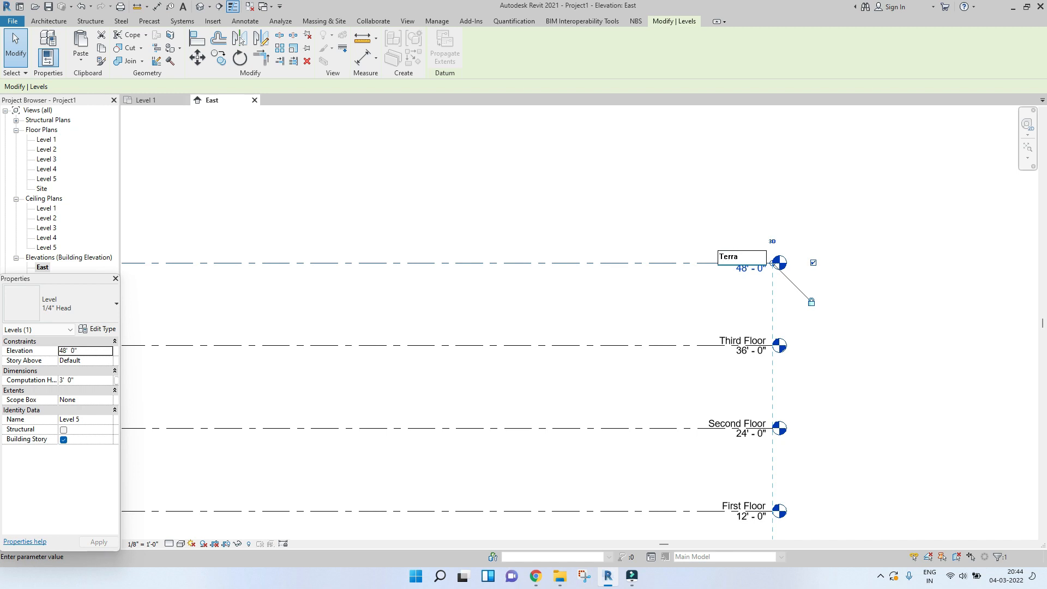
{"action": "type", "text": "ce"}
{"action": "key", "text": "Return"}
{"action": "left_click", "coordinate": [602, 287]}
{"action": "left_click", "coordinate": [636, 298]}
{"action": "scroll", "coordinate": [671, 398], "scroll_direction": "down", "scroll_amount": 4}
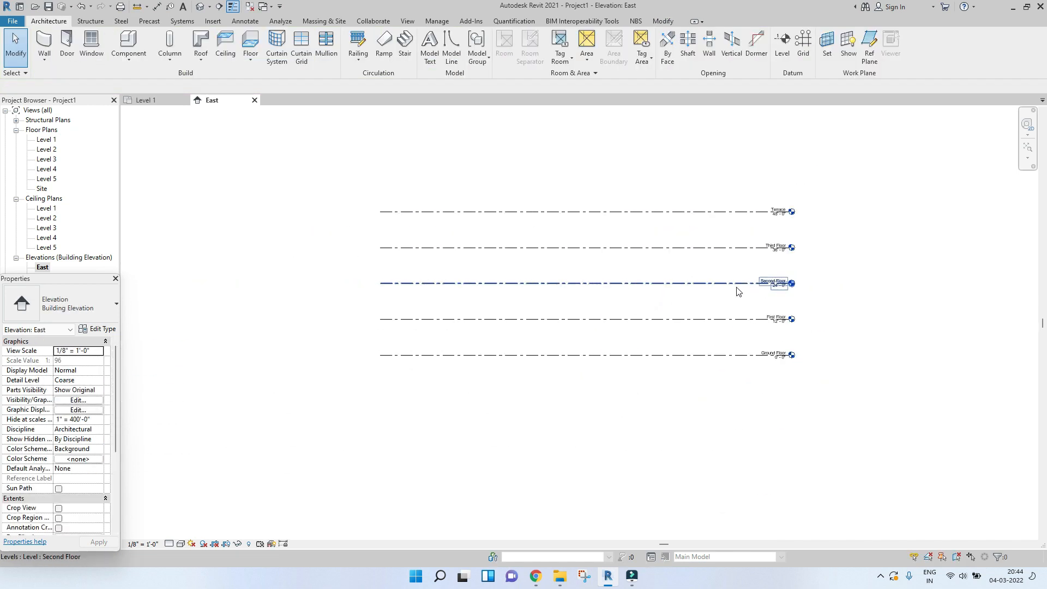
{"action": "scroll", "coordinate": [762, 272], "scroll_direction": "up", "scroll_amount": 2}
{"action": "left_click_drag", "start_coordinate": [695, 216], "coordinate": [791, 510]}
{"action": "left_click", "coordinate": [845, 406]}
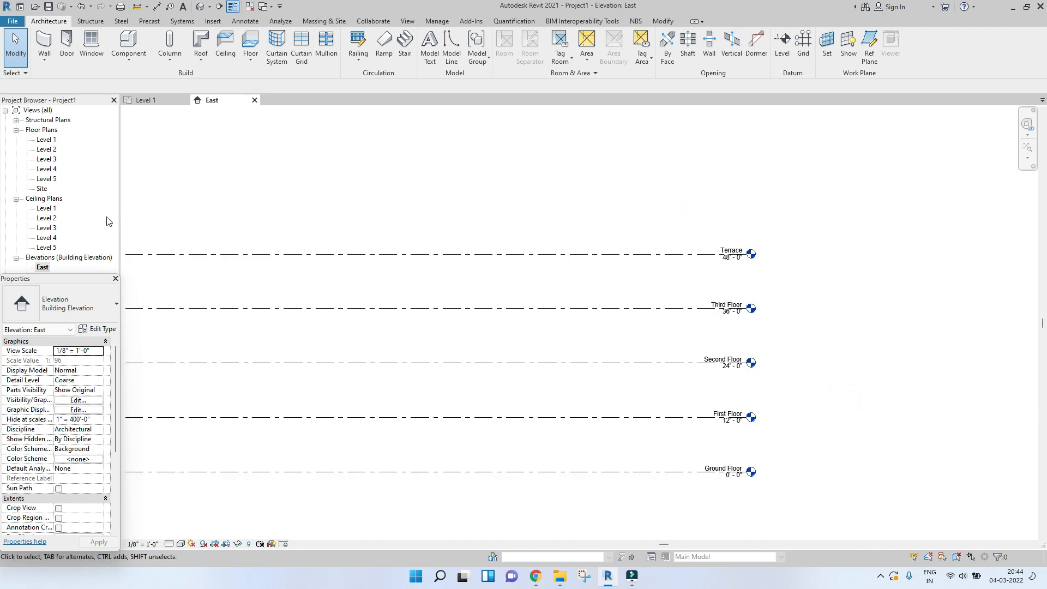
- Open the Level 2 floor plan, and switch to the Level 1 floor plan with its elevation markers in view
{"action": "double_click", "coordinate": [49, 149]}
{"action": "middle_click_drag", "start_coordinate": [457, 242], "coordinate": [463, 256]}
{"action": "double_click", "coordinate": [49, 140]}
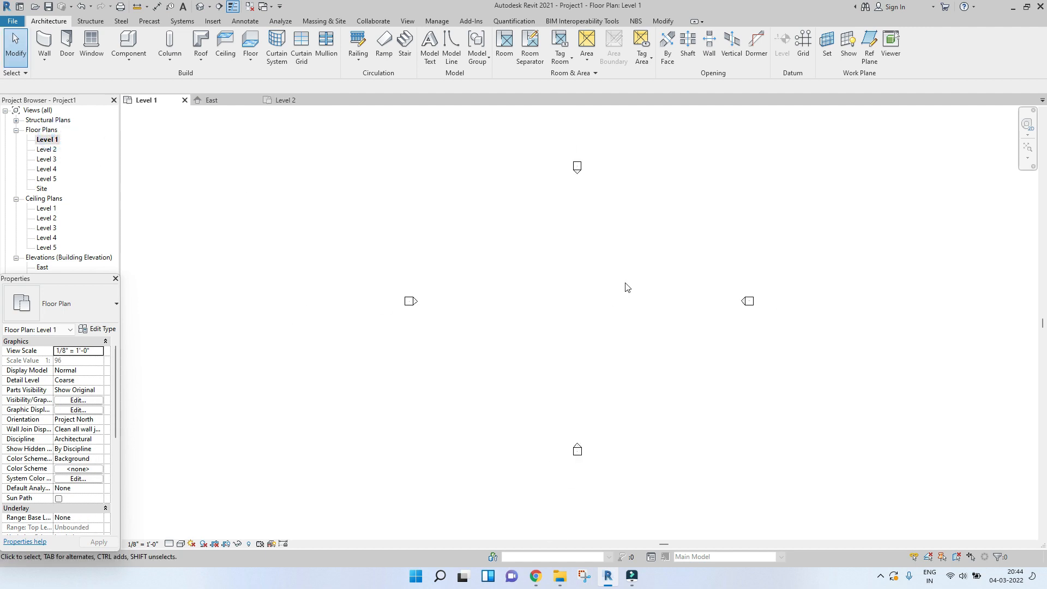
{"action": "scroll", "coordinate": [626, 287], "scroll_direction": "up", "scroll_amount": 3}
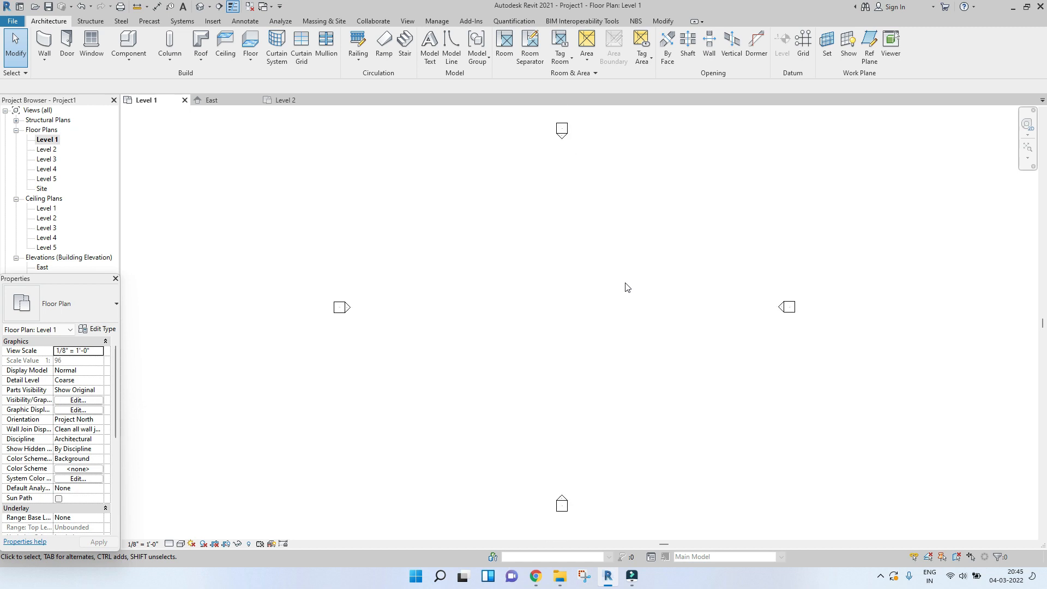
{"action": "middle_click_drag", "start_coordinate": [606, 307], "coordinate": [606, 321]}
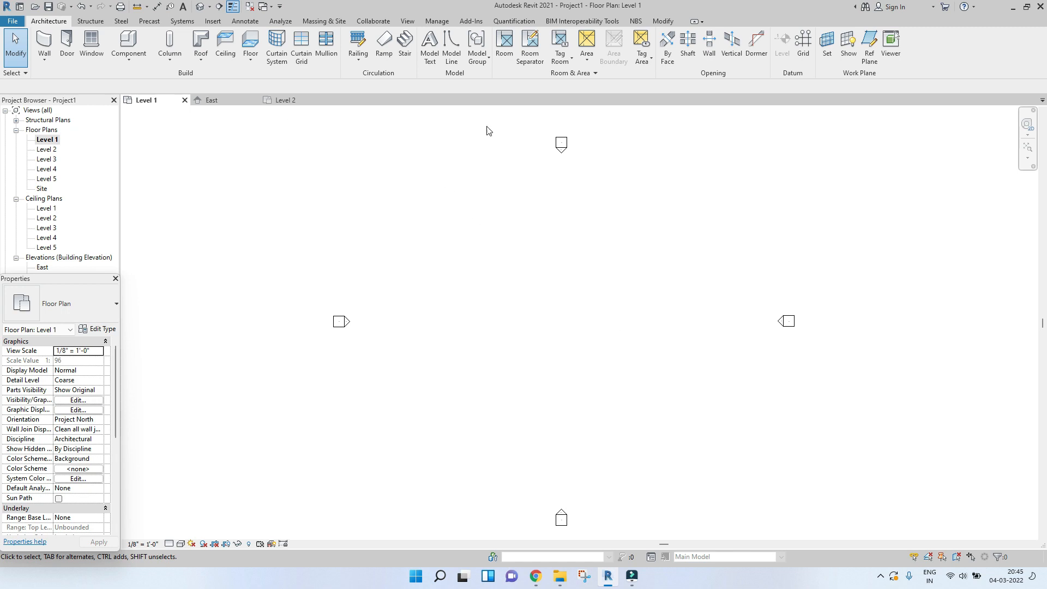
- Import the CAD file 2BHK - Floor Plan - Level 1.dwg at Ground Floor using Auto - Origin to Internal Origin positioning
{"action": "left_click", "coordinate": [213, 22]}
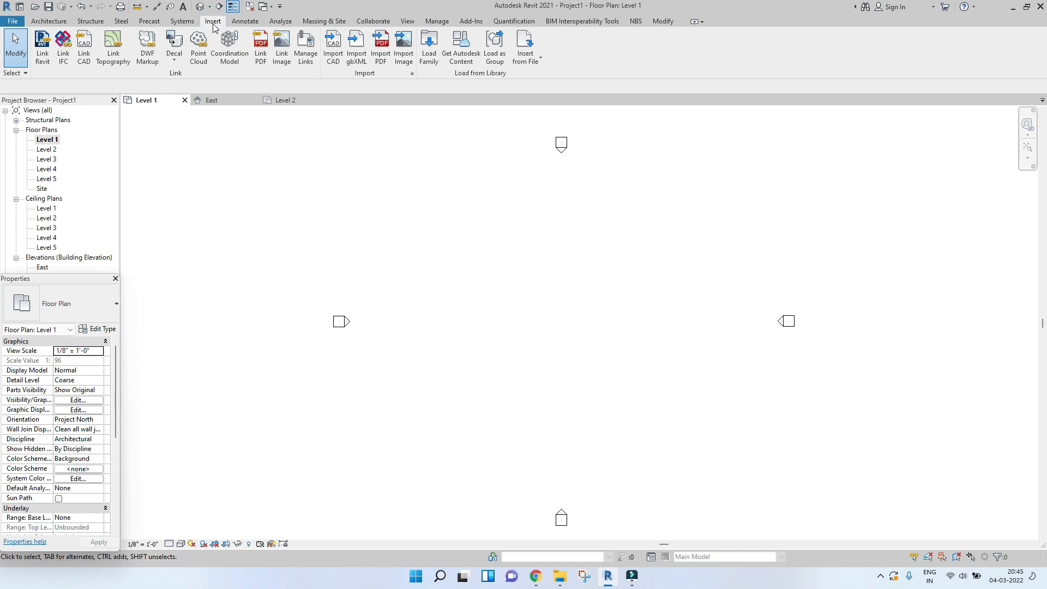
{"action": "left_click", "coordinate": [336, 50]}
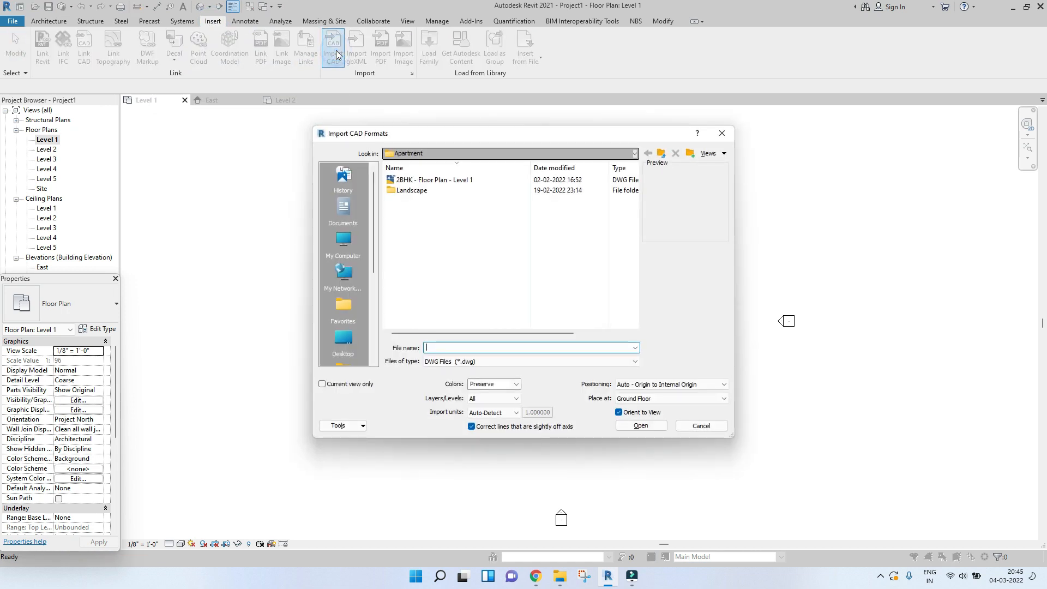
{"action": "left_click", "coordinate": [413, 181]}
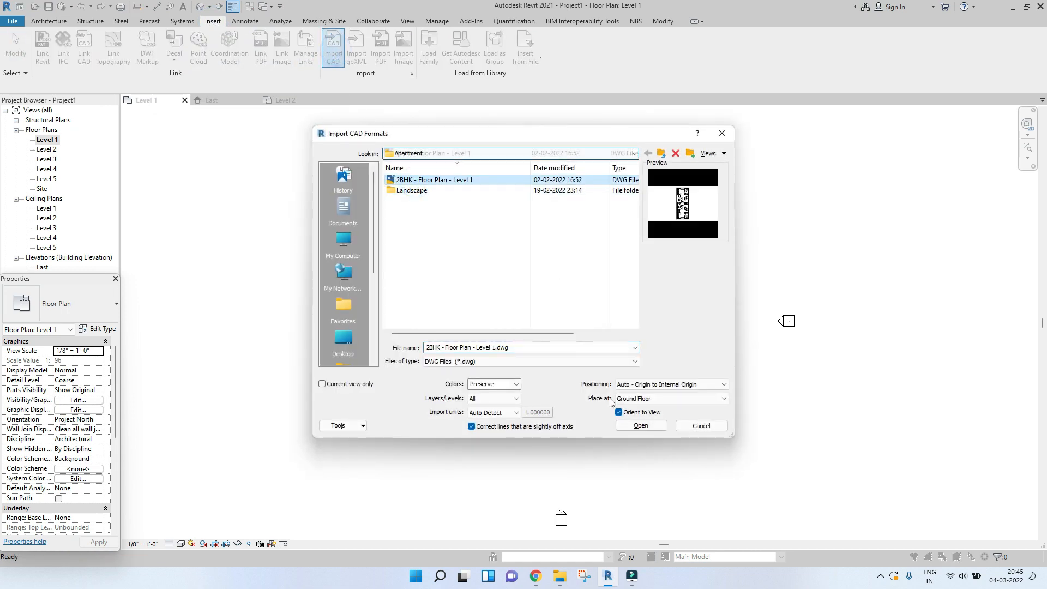
{"action": "left_click", "coordinate": [636, 430]}
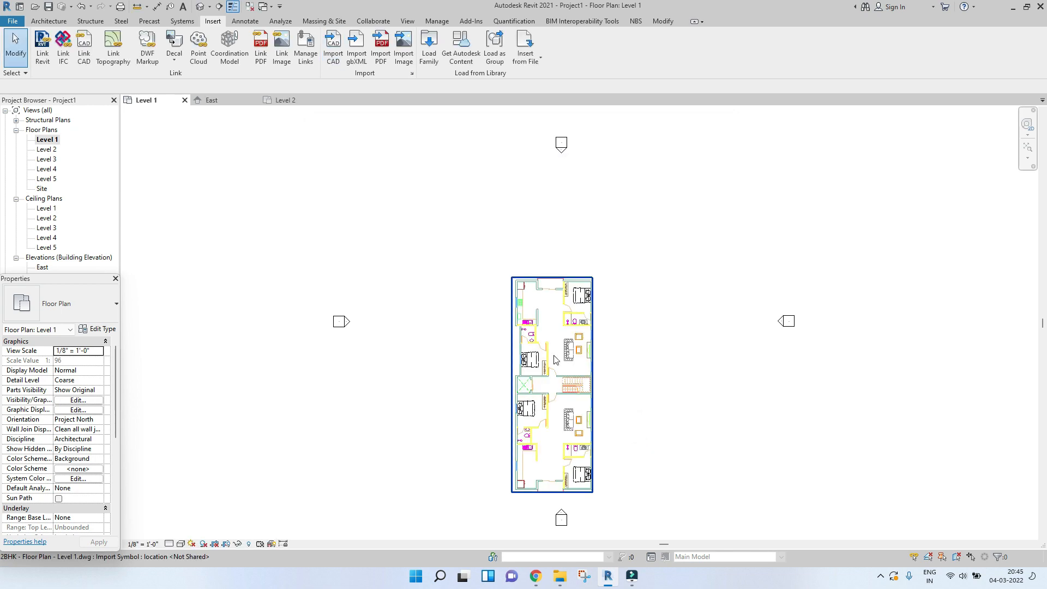
- Examine the room layout of the imported 2BHK floor plan and check it as a single import object
{"action": "middle_click_drag", "start_coordinate": [567, 349], "coordinate": [527, 362]}
{"action": "scroll", "coordinate": [561, 438], "scroll_direction": "up", "scroll_amount": 3}
{"action": "scroll", "coordinate": [537, 393], "scroll_direction": "up", "scroll_amount": 4}
{"action": "scroll", "coordinate": [527, 362], "scroll_direction": "down", "scroll_amount": 3}
{"action": "middle_click_drag", "start_coordinate": [556, 215], "coordinate": [578, 251]}
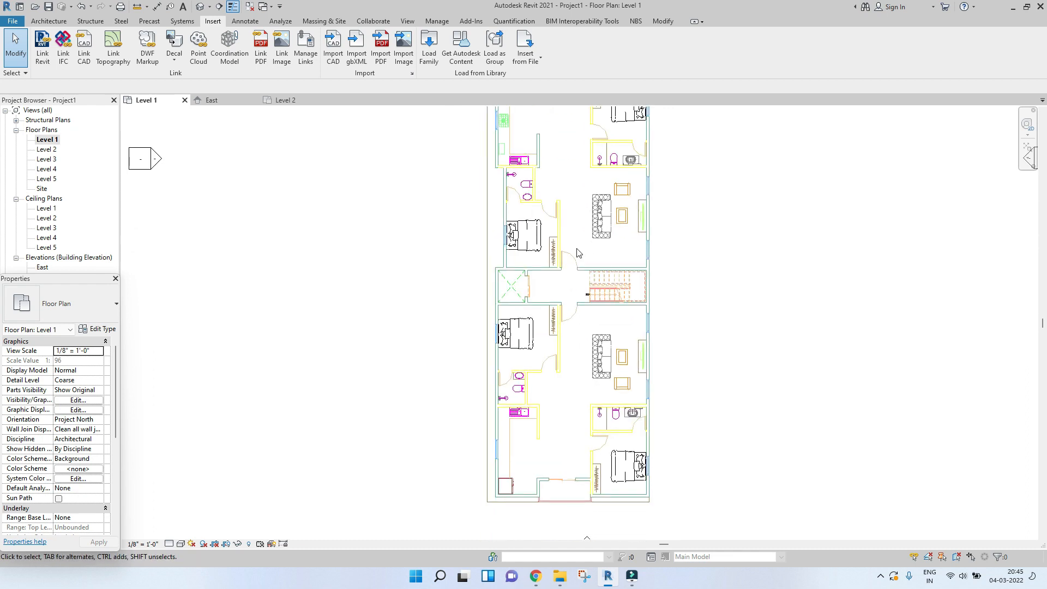
{"action": "left_click", "coordinate": [567, 277]}
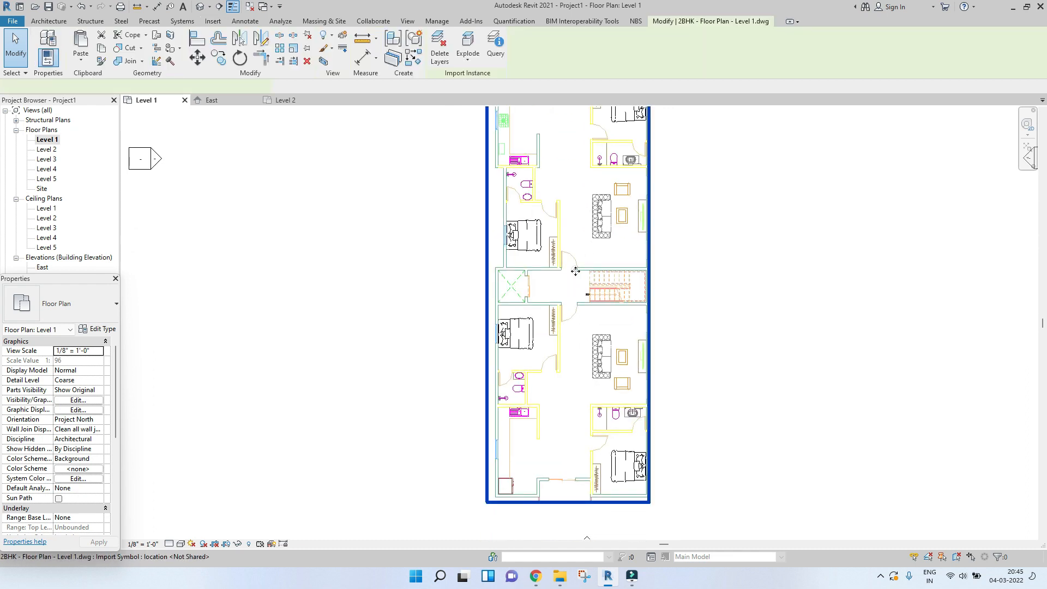
{"action": "left_click", "coordinate": [736, 289]}
{"action": "scroll", "coordinate": [617, 325], "scroll_direction": "down", "scroll_amount": 4}
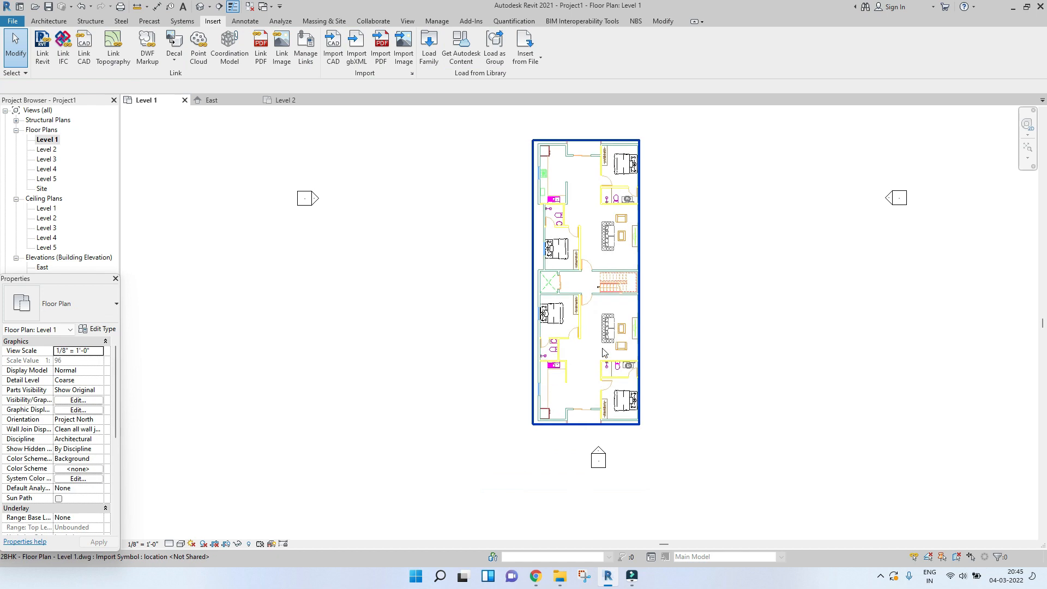
- Start a Basic Wall of type Generic - 8" and set its location line to Finish Face: Interior
{"action": "left_click", "coordinate": [49, 21]}
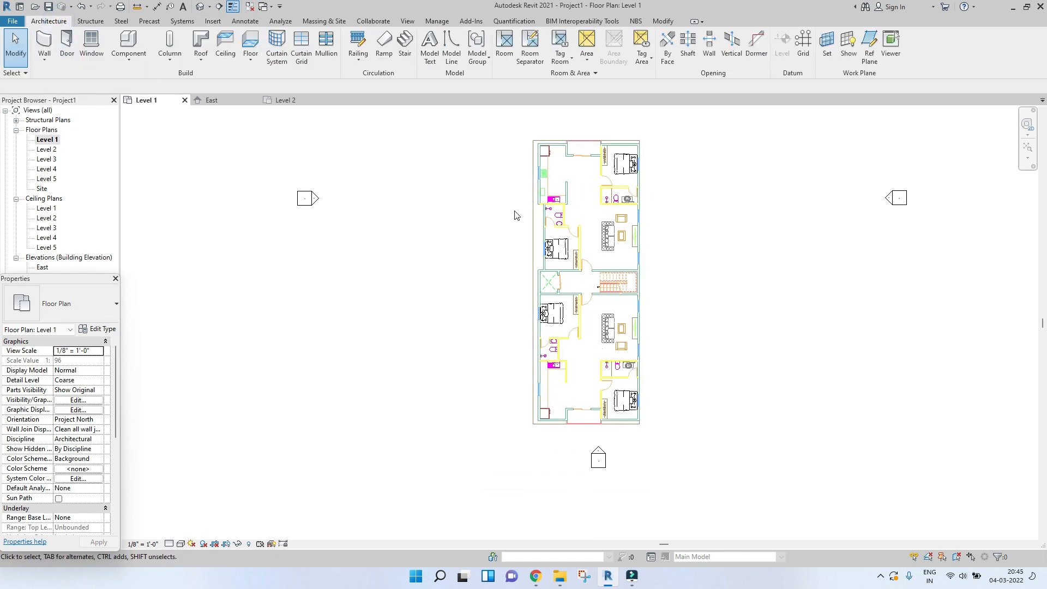
{"action": "left_click", "coordinate": [42, 44]}
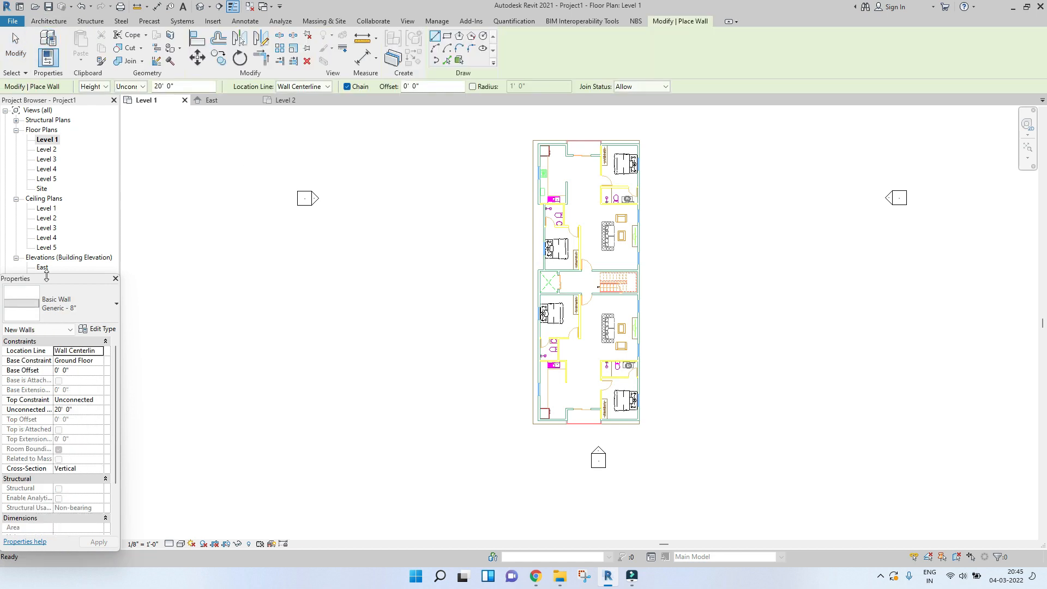
{"action": "left_click", "coordinate": [74, 313]}
{"action": "left_click", "coordinate": [60, 268]}
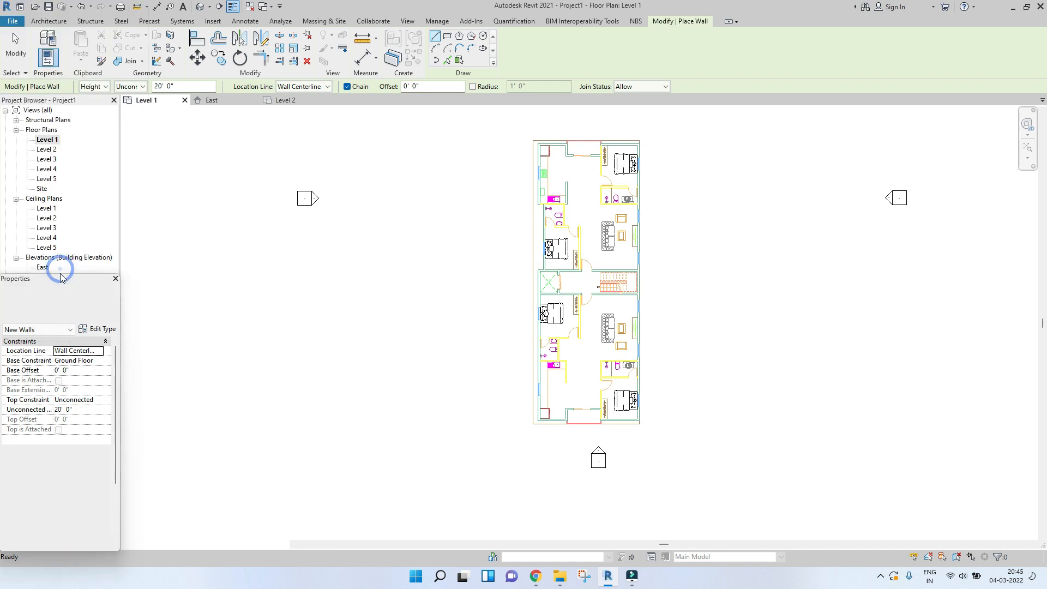
{"action": "left_click", "coordinate": [100, 351]}
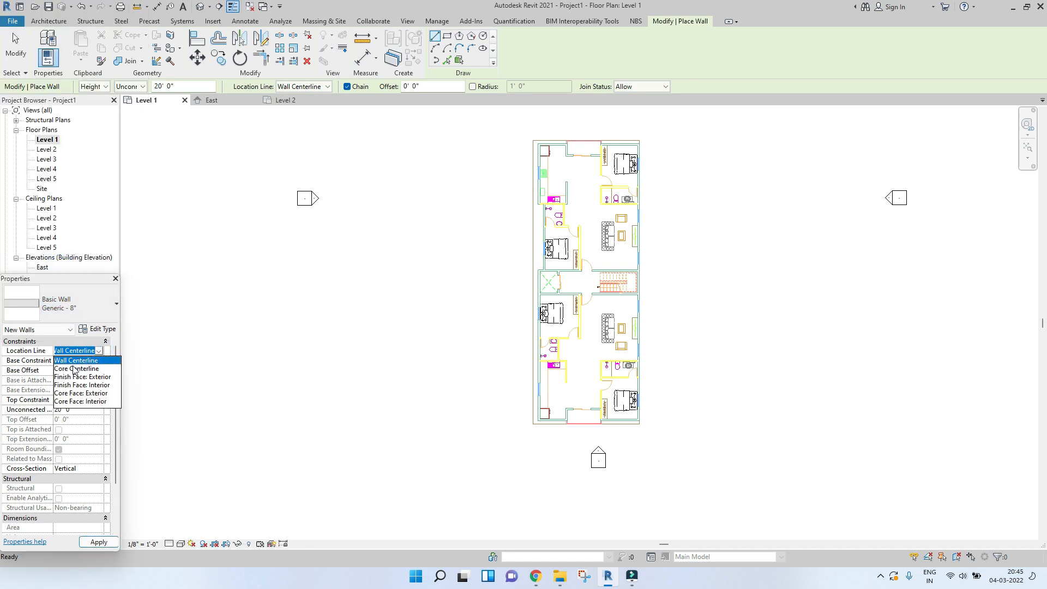
{"action": "left_click", "coordinate": [73, 386]}
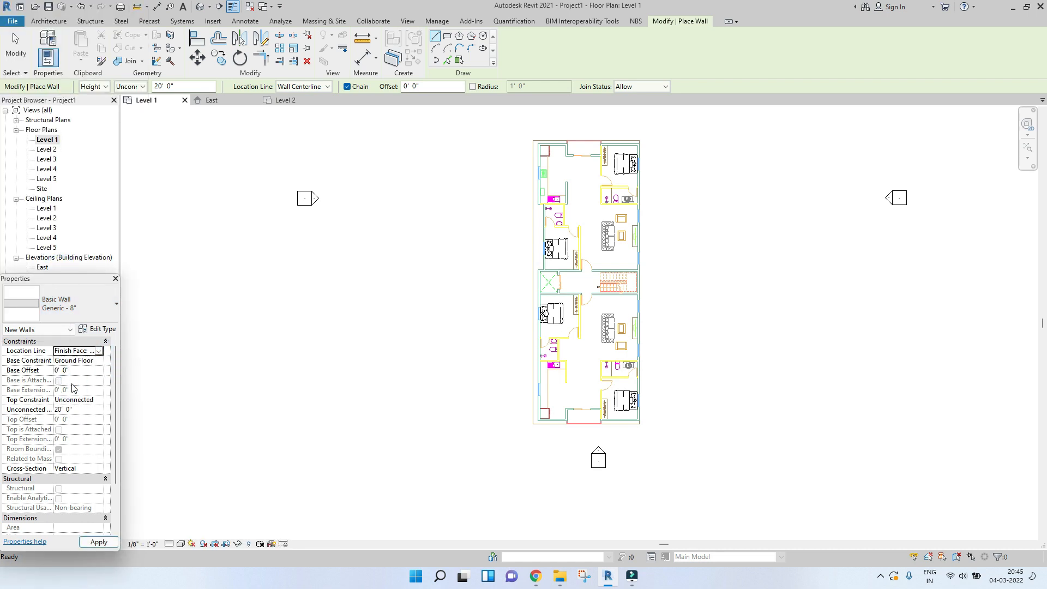
- Keep the new walls' base constraint at Ground Floor and set their top constraint to Up to level: First Floor
{"action": "left_click", "coordinate": [98, 361]}
{"action": "left_click", "coordinate": [98, 360]}
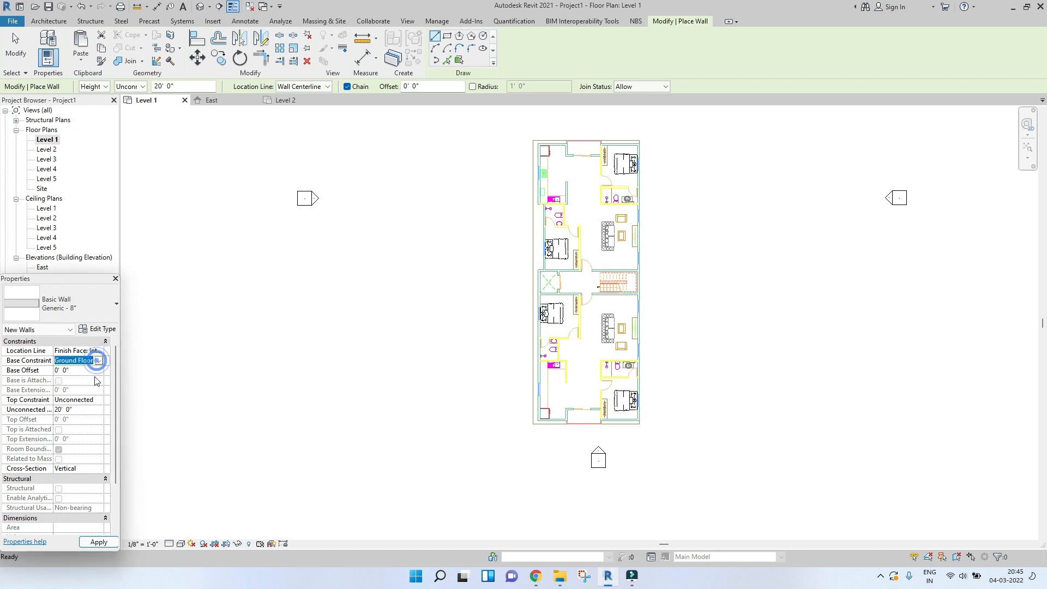
{"action": "left_click", "coordinate": [100, 402]}
{"action": "left_click", "coordinate": [99, 400]}
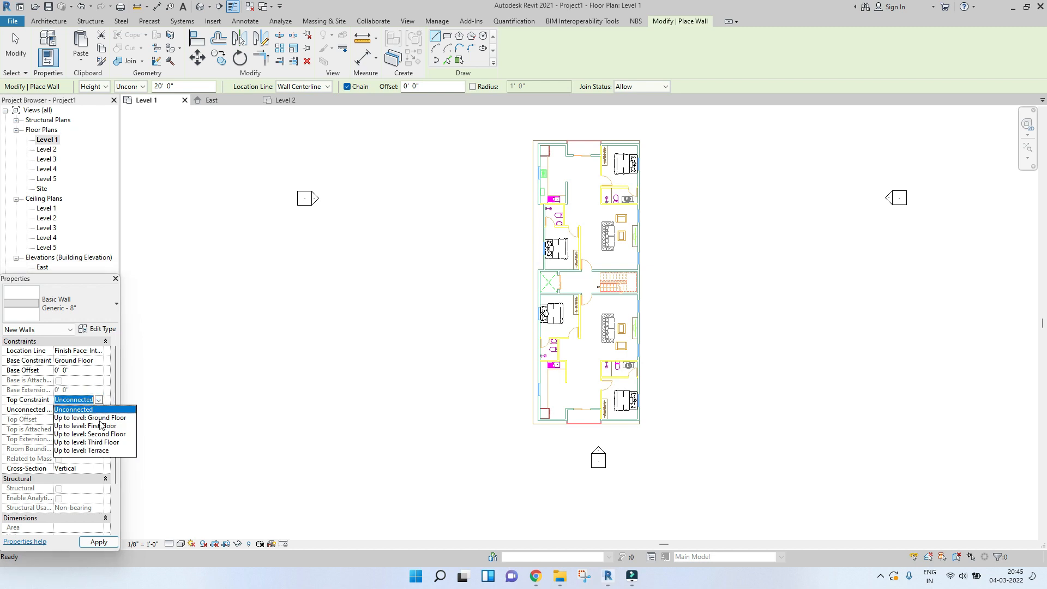
{"action": "left_click", "coordinate": [101, 426]}
{"action": "left_click", "coordinate": [95, 542]}
{"action": "scroll", "coordinate": [567, 186], "scroll_direction": "up", "scroll_amount": 2}
{"action": "middle_click_drag", "start_coordinate": [580, 218], "coordinate": [565, 249]}
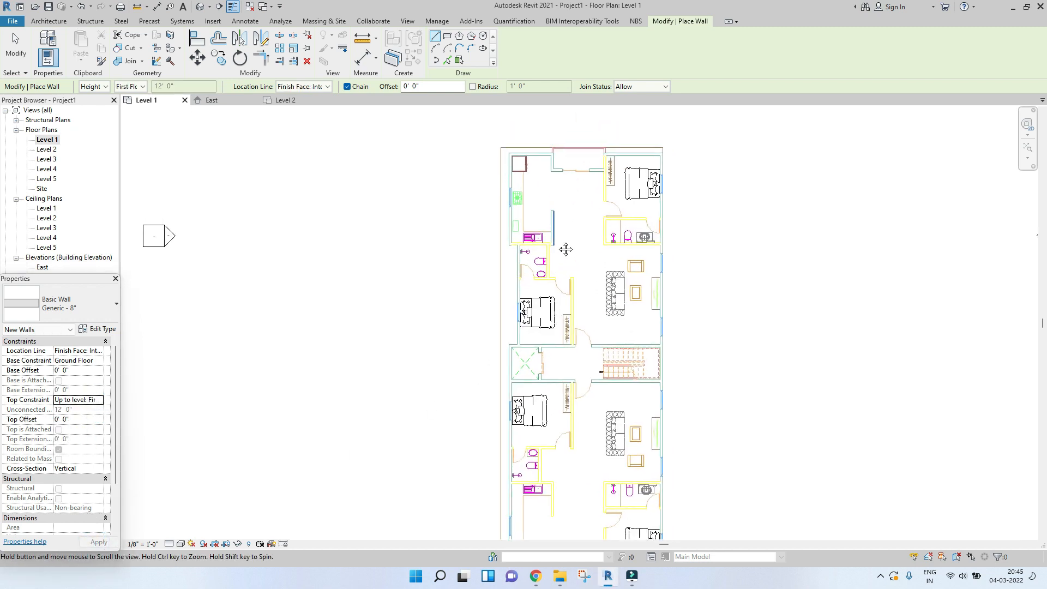
{"action": "scroll", "coordinate": [499, 147], "scroll_direction": "up", "scroll_amount": 2}
{"action": "left_click", "coordinate": [499, 147]}
{"action": "scroll", "coordinate": [489, 210], "scroll_direction": "down", "scroll_amount": 2}
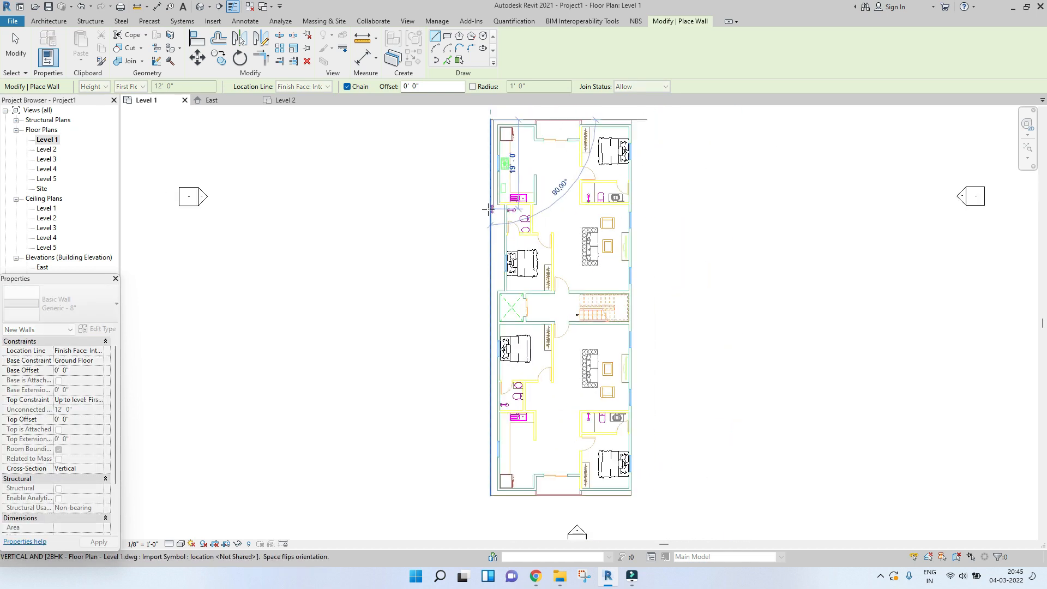
{"action": "scroll", "coordinate": [488, 209], "scroll_direction": "down", "scroll_amount": 1}
{"action": "scroll", "coordinate": [492, 297], "scroll_direction": "up", "scroll_amount": 2}
{"action": "middle_click_drag", "start_coordinate": [494, 303], "coordinate": [492, 441]}
{"action": "key", "text": "Escape"}
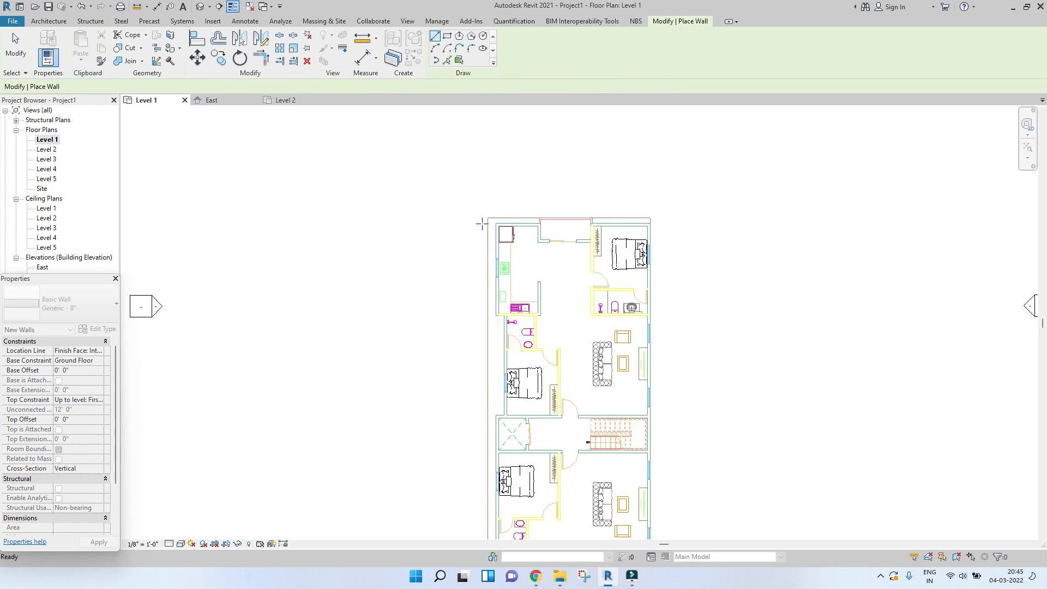
- Draw a boundary wall along the plan's top edge from the balcony's left corner to the plot's top-left corner
{"action": "scroll", "coordinate": [482, 223], "scroll_direction": "up", "scroll_amount": 4}
{"action": "scroll", "coordinate": [611, 225], "scroll_direction": "up", "scroll_amount": 2}
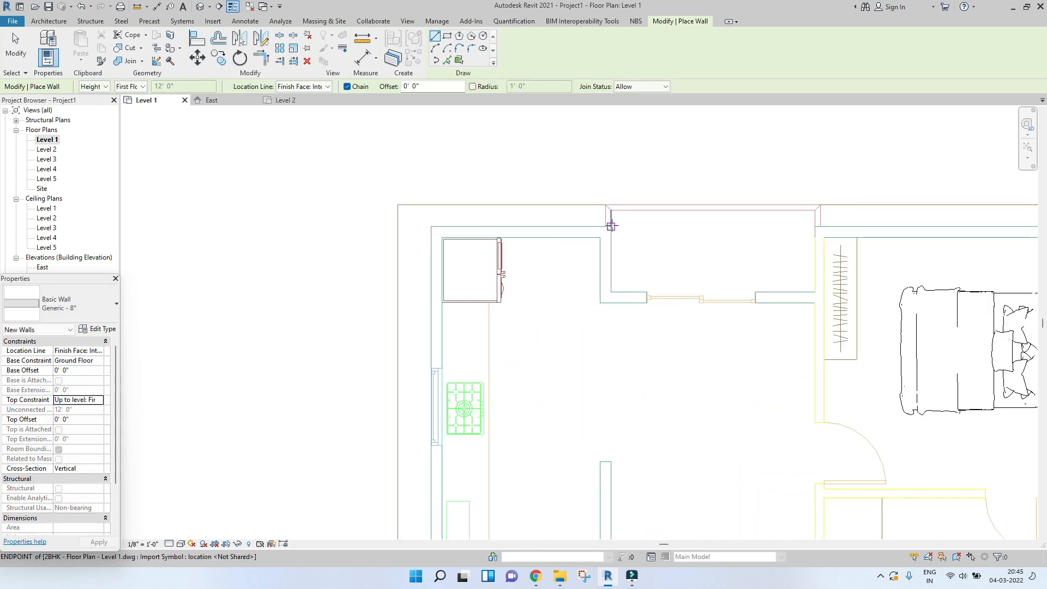
{"action": "left_click", "coordinate": [605, 206]}
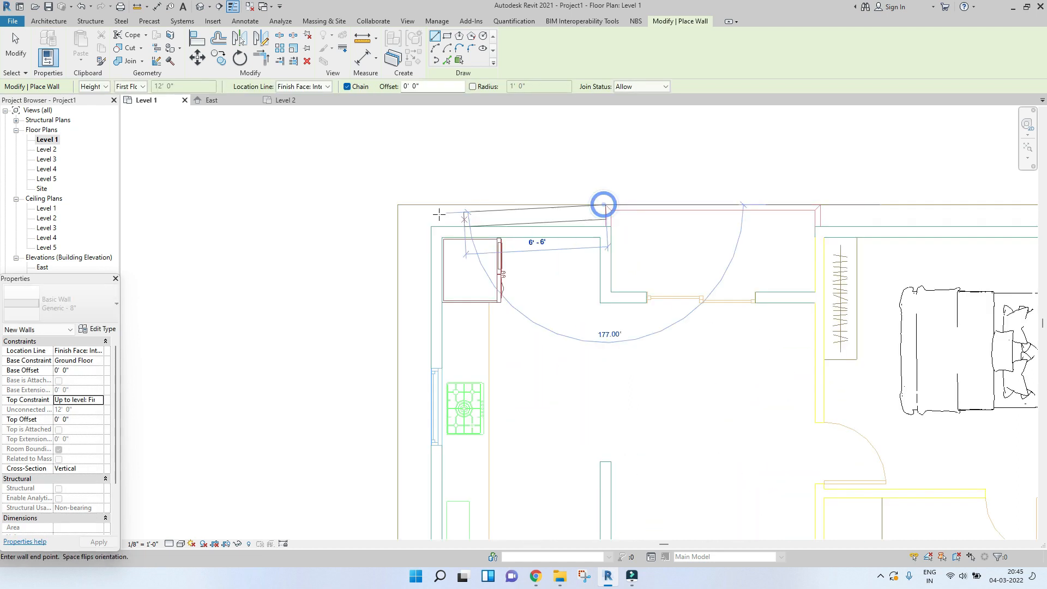
{"action": "left_click", "coordinate": [397, 206]}
- Continue the boundary wall down the plot's whole left edge to its bottom-left corner
{"action": "scroll", "coordinate": [397, 229], "scroll_direction": "down", "scroll_amount": 5}
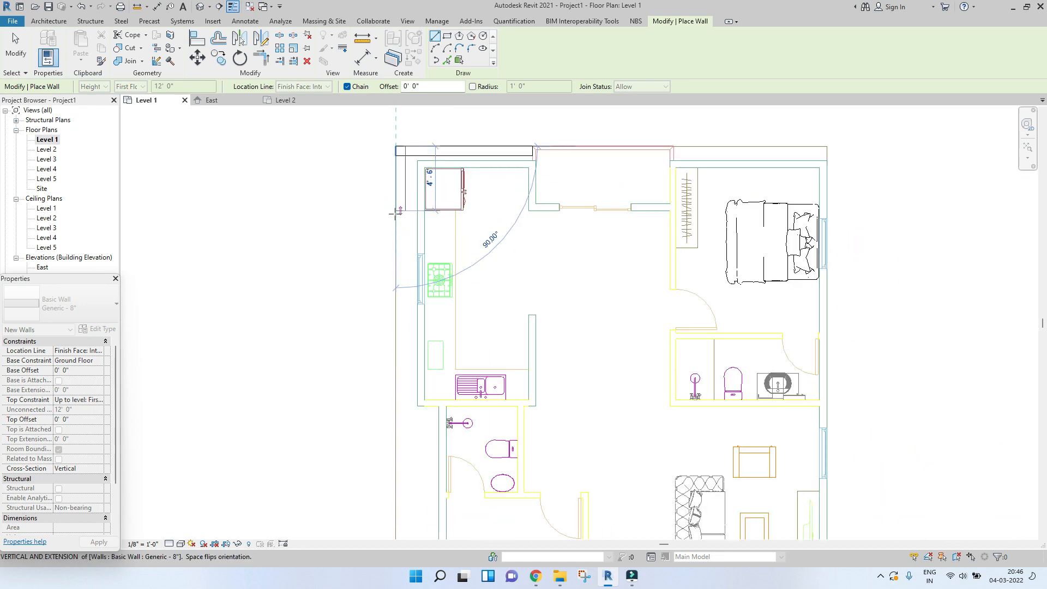
{"action": "scroll", "coordinate": [398, 245], "scroll_direction": "down", "scroll_amount": 2}
{"action": "scroll", "coordinate": [393, 447], "scroll_direction": "up", "scroll_amount": 3}
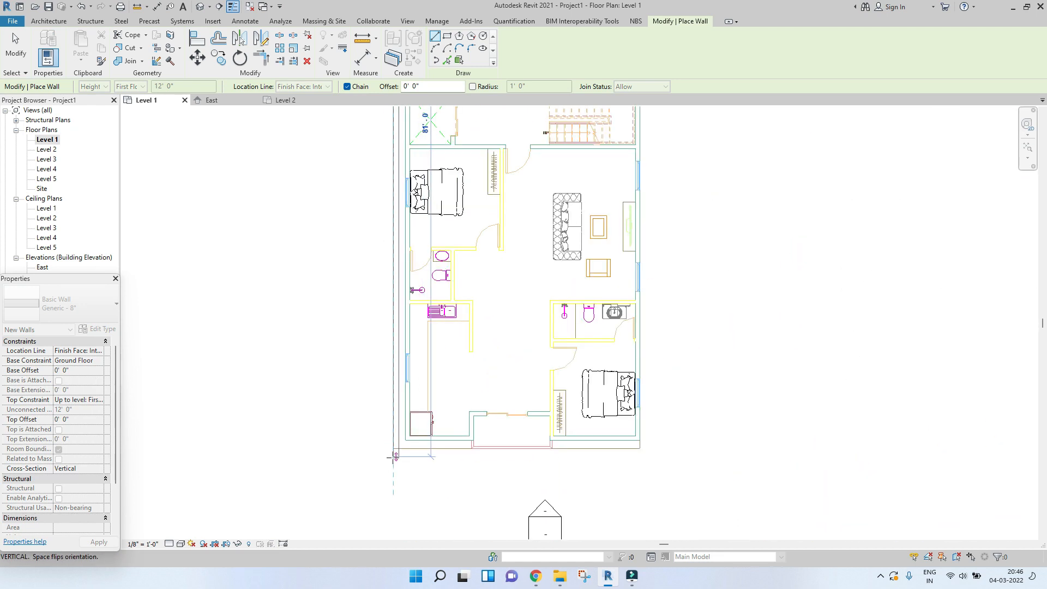
{"action": "scroll", "coordinate": [394, 446], "scroll_direction": "up", "scroll_amount": 4}
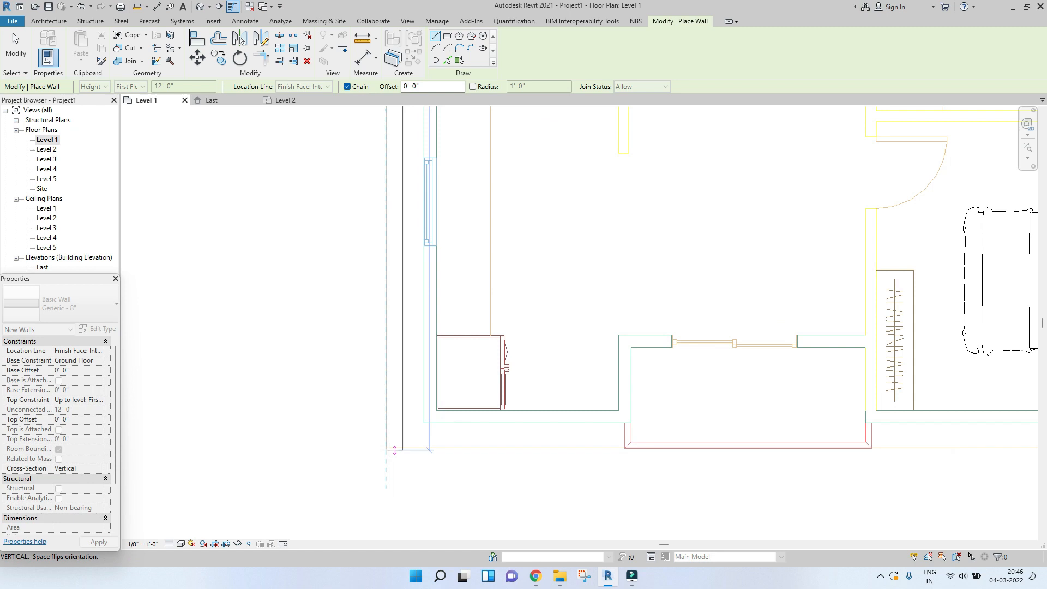
{"action": "scroll", "coordinate": [386, 446], "scroll_direction": "up", "scroll_amount": 3}
{"action": "left_click", "coordinate": [379, 434]}
- Draw the bottom boundary wall from the plot's bottom-right corner across to the left wall
{"action": "scroll", "coordinate": [452, 443], "scroll_direction": "down", "scroll_amount": 5}
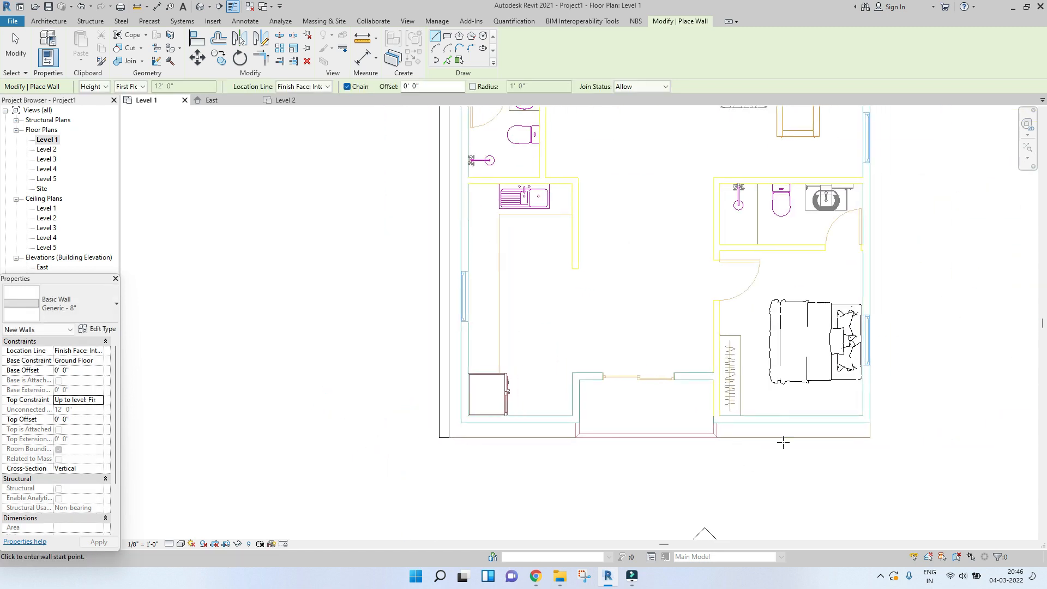
{"action": "left_click", "coordinate": [870, 437]}
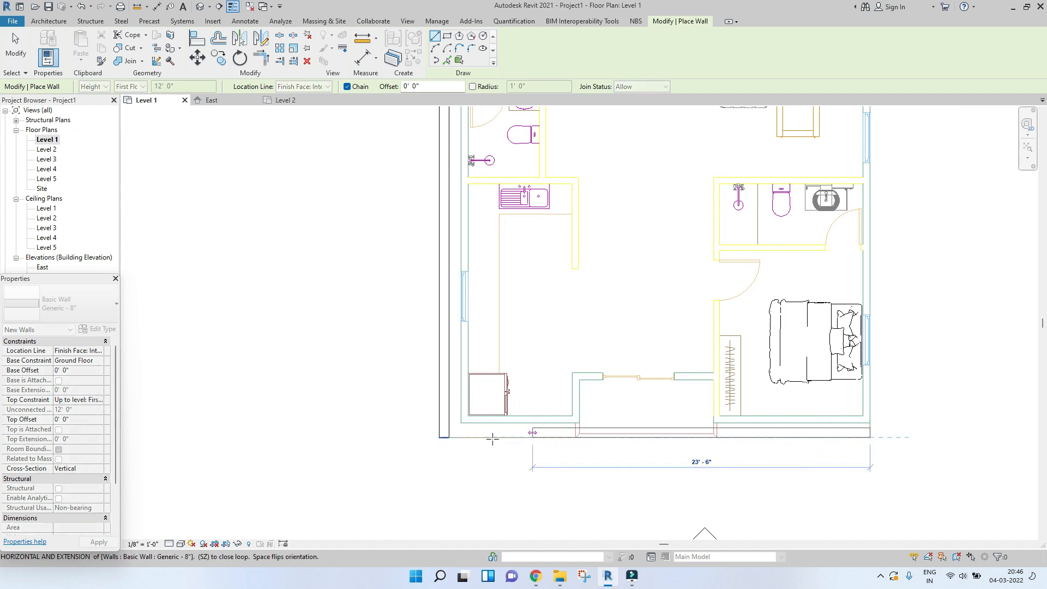
{"action": "key", "text": "Escape"}
- Draw the right boundary wall from the bottom-right to the top-right corner and extend the top wall to meet it
{"action": "left_click", "coordinate": [872, 438]}
{"action": "middle_click_drag", "start_coordinate": [922, 289], "coordinate": [900, 436]}
{"action": "scroll", "coordinate": [899, 436], "scroll_direction": "down", "scroll_amount": 2}
{"action": "middle_click_drag", "start_coordinate": [858, 191], "coordinate": [813, 320]}
{"action": "middle_click_drag", "start_coordinate": [814, 208], "coordinate": [801, 377]}
{"action": "middle_click_drag", "start_coordinate": [788, 193], "coordinate": [790, 327]}
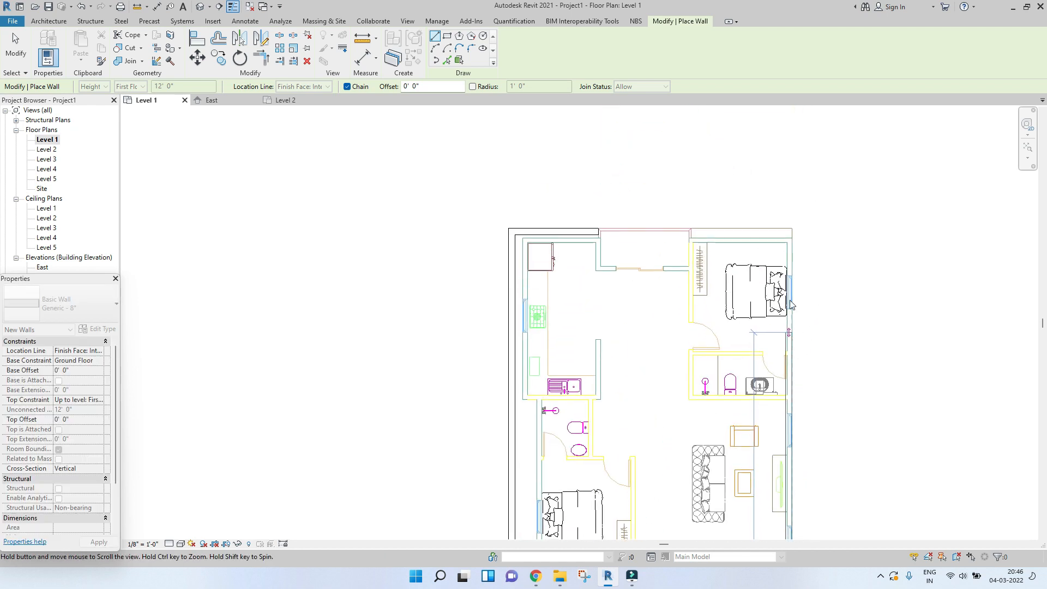
{"action": "left_click", "coordinate": [792, 225]}
{"action": "key", "text": "Escape"}
{"action": "key", "text": "Escape"}
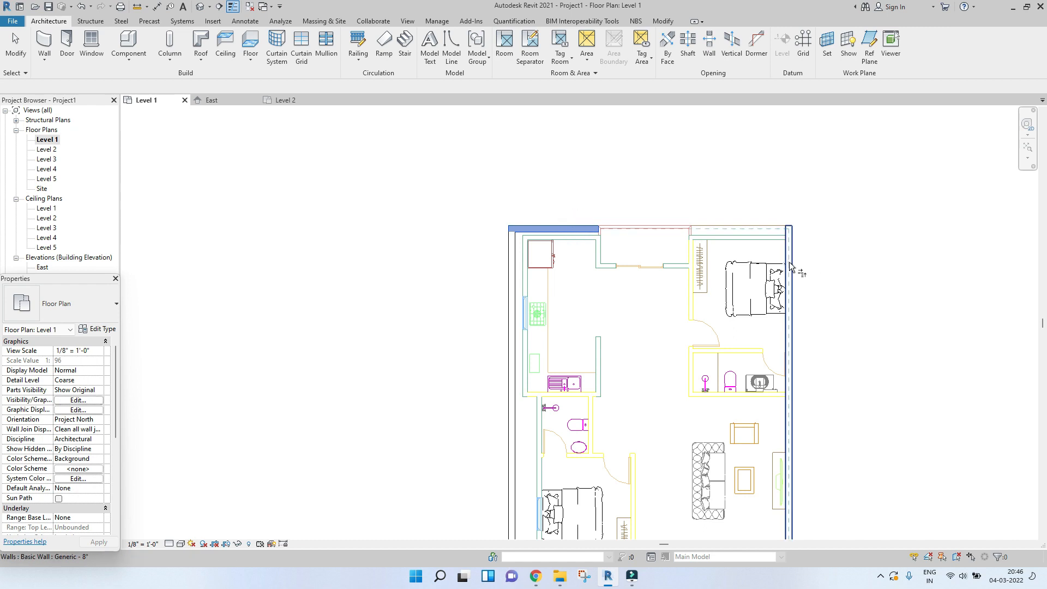
{"action": "scroll", "coordinate": [791, 269], "scroll_direction": "down", "scroll_amount": 2}
{"action": "middle_click_drag", "start_coordinate": [791, 268], "coordinate": [590, 208]}
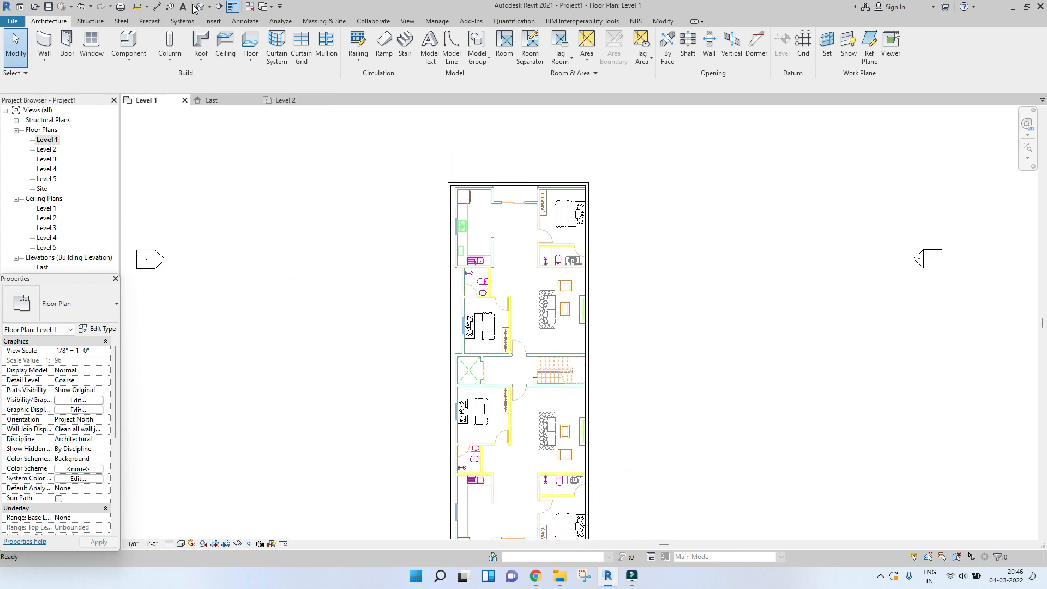
- Inspect the finished boundary walls in the 3D view and return to the Level 1 floor plan
{"action": "scroll", "coordinate": [589, 280], "scroll_direction": "down", "scroll_amount": 1}
{"action": "scroll", "coordinate": [579, 349], "scroll_direction": "up", "scroll_amount": 4}
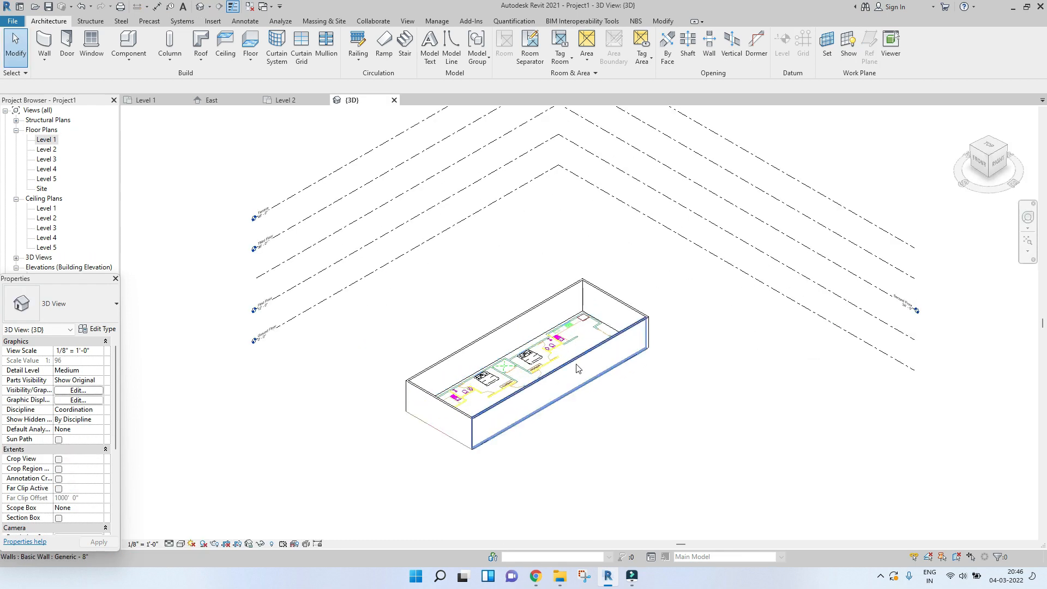
{"action": "scroll", "coordinate": [593, 305], "scroll_direction": "down", "scroll_amount": 2}
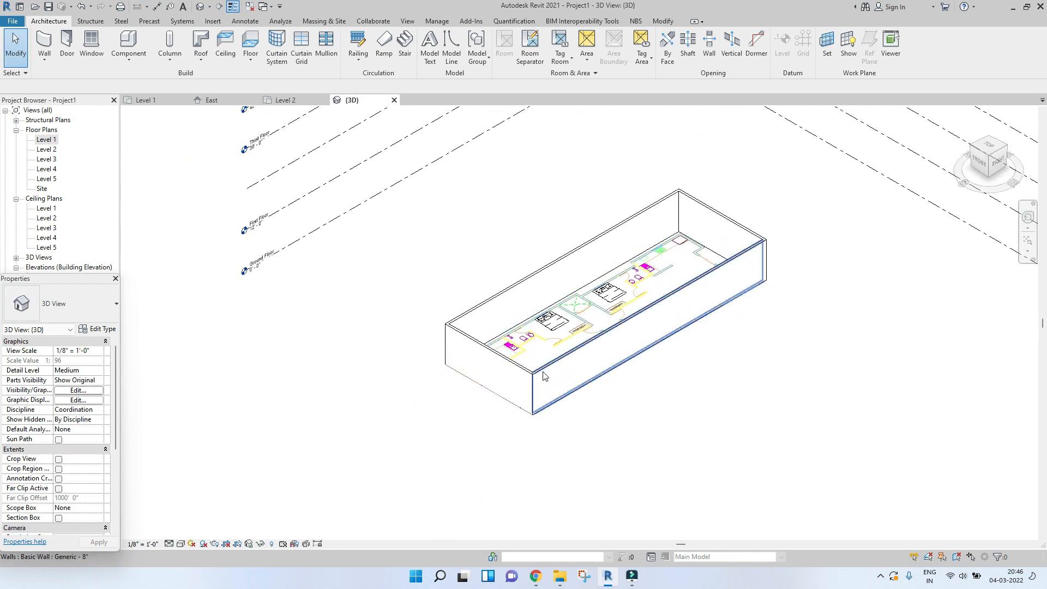
{"action": "left_click", "coordinate": [544, 372]}
{"action": "scroll", "coordinate": [479, 342], "scroll_direction": "up", "scroll_amount": 3}
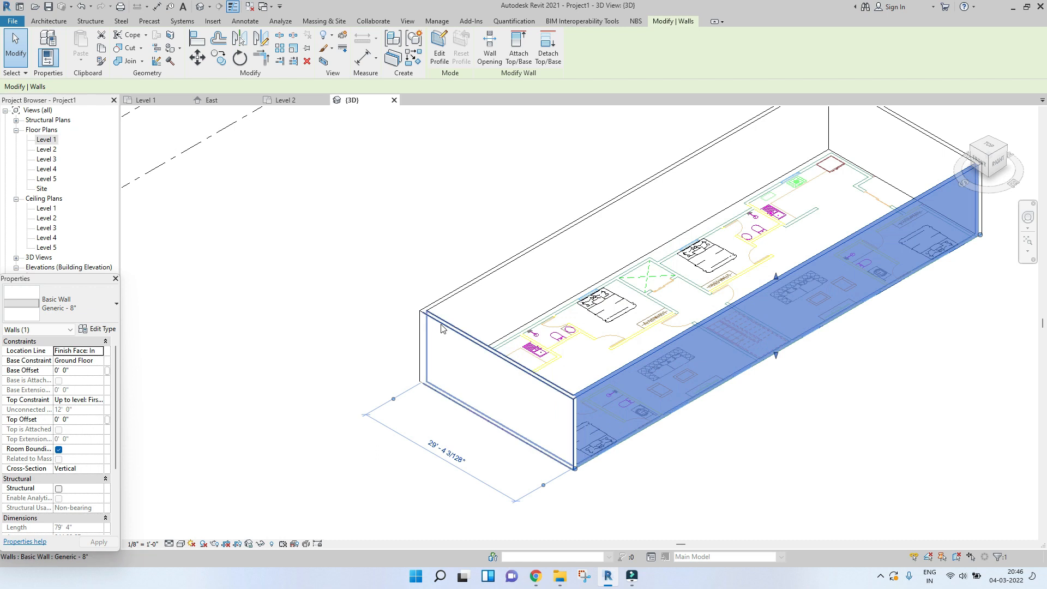
{"action": "left_click", "coordinate": [441, 325]}
{"action": "left_click", "coordinate": [458, 286]}
{"action": "scroll", "coordinate": [757, 315], "scroll_direction": "down", "scroll_amount": 2}
{"action": "middle_click_drag", "start_coordinate": [759, 315], "coordinate": [772, 316]}
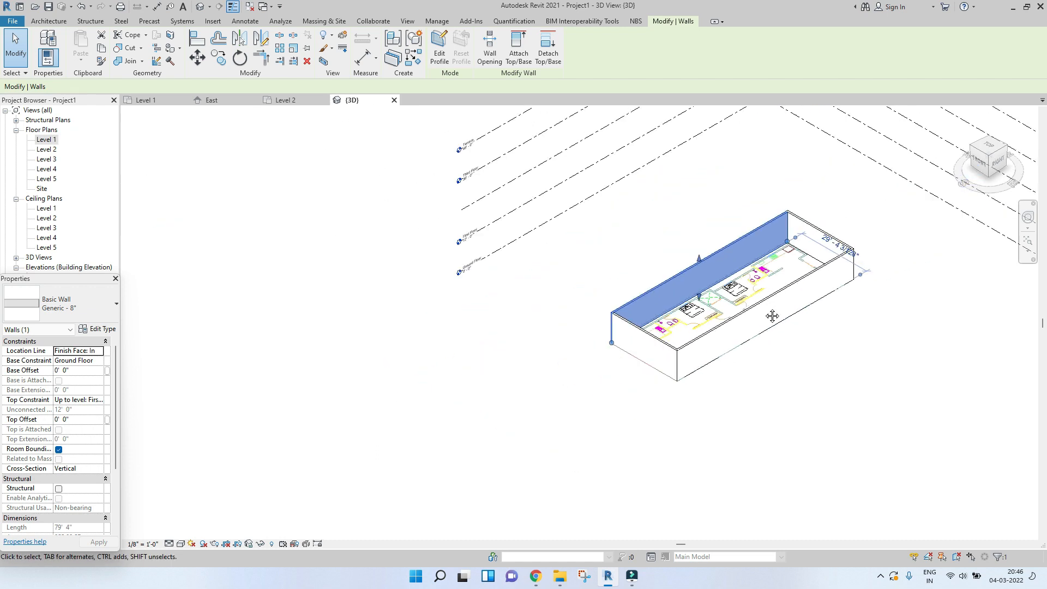
{"action": "left_click", "coordinate": [153, 100]}
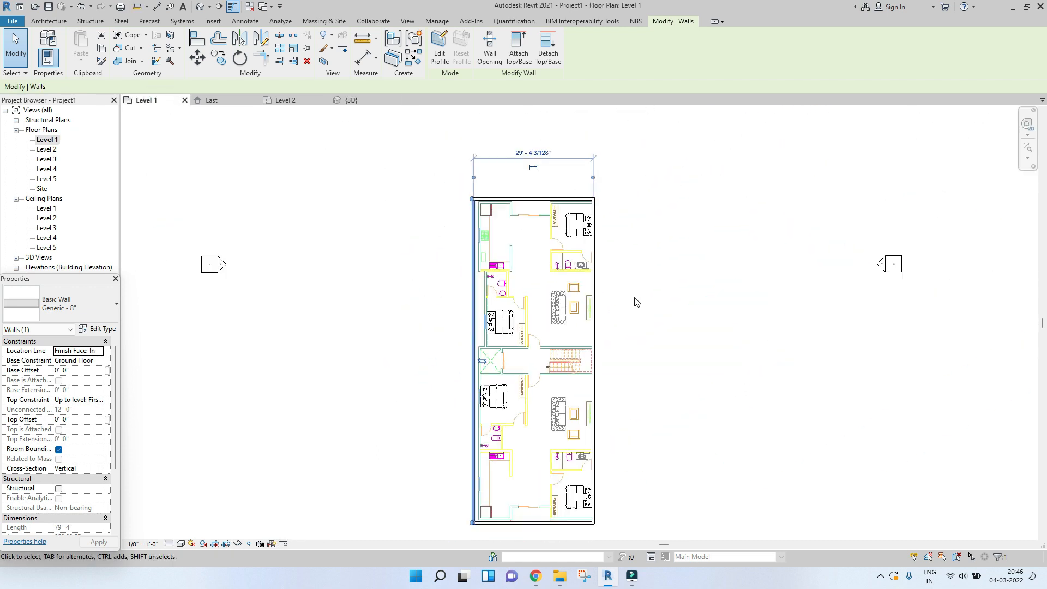
{"action": "scroll", "coordinate": [635, 303], "scroll_direction": "down", "scroll_amount": 3}
{"action": "scroll", "coordinate": [597, 285], "scroll_direction": "up", "scroll_amount": 3}
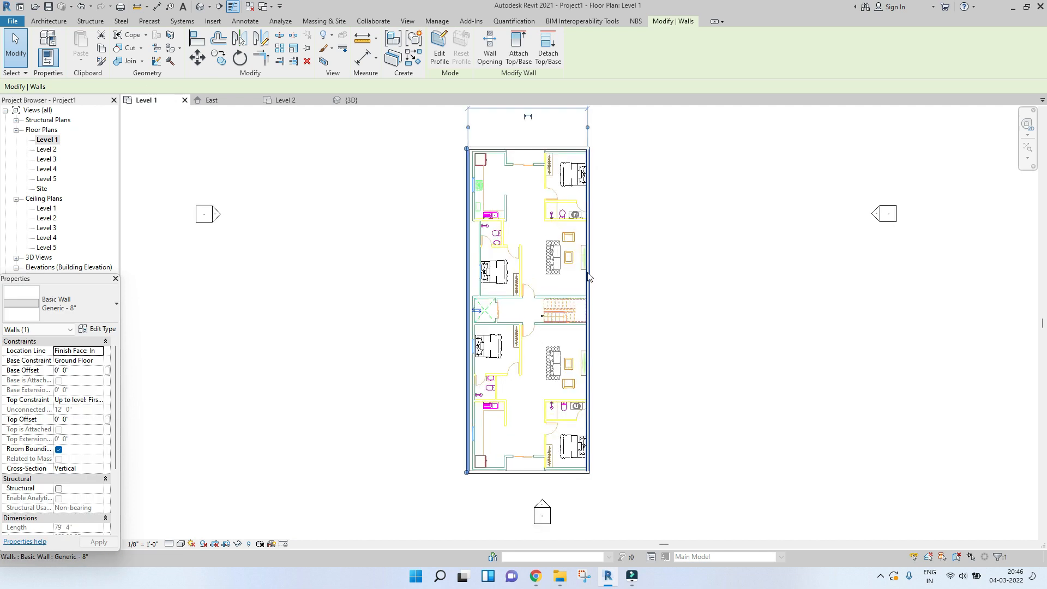
{"action": "middle_click_drag", "start_coordinate": [586, 209], "coordinate": [586, 231]}
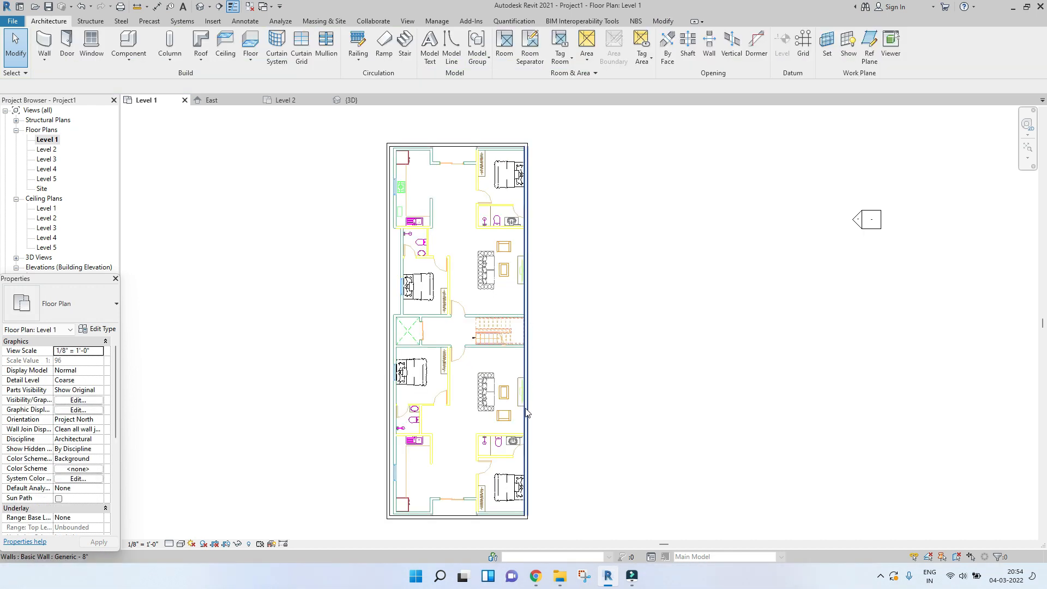
- Load the Double_Gate_Trash_Enclosure_5305 family into the project from the Revit Families folder in File Explorer
{"action": "left_click", "coordinate": [556, 579]}
{"action": "left_click_drag", "start_coordinate": [912, 92], "coordinate": [723, 91]}
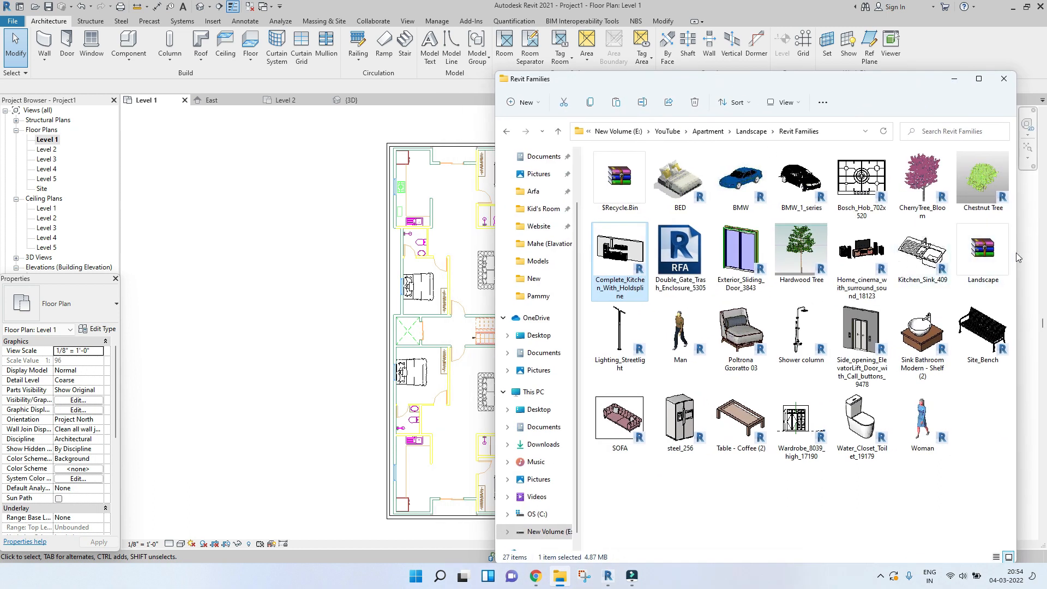
{"action": "left_click_drag", "start_coordinate": [1018, 252], "coordinate": [961, 253]}
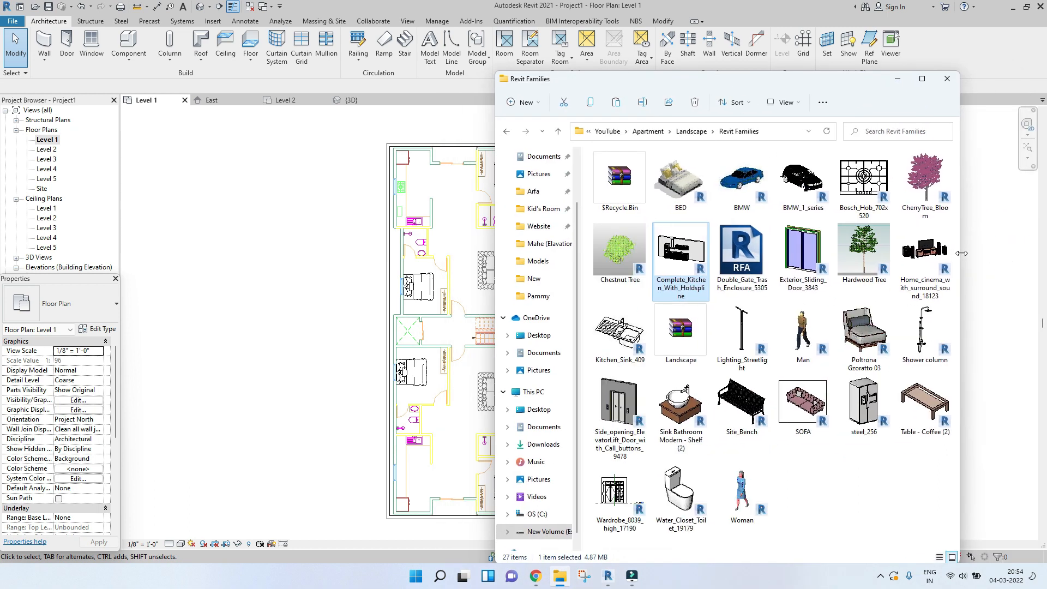
{"action": "left_click_drag", "start_coordinate": [799, 81], "coordinate": [882, 48]}
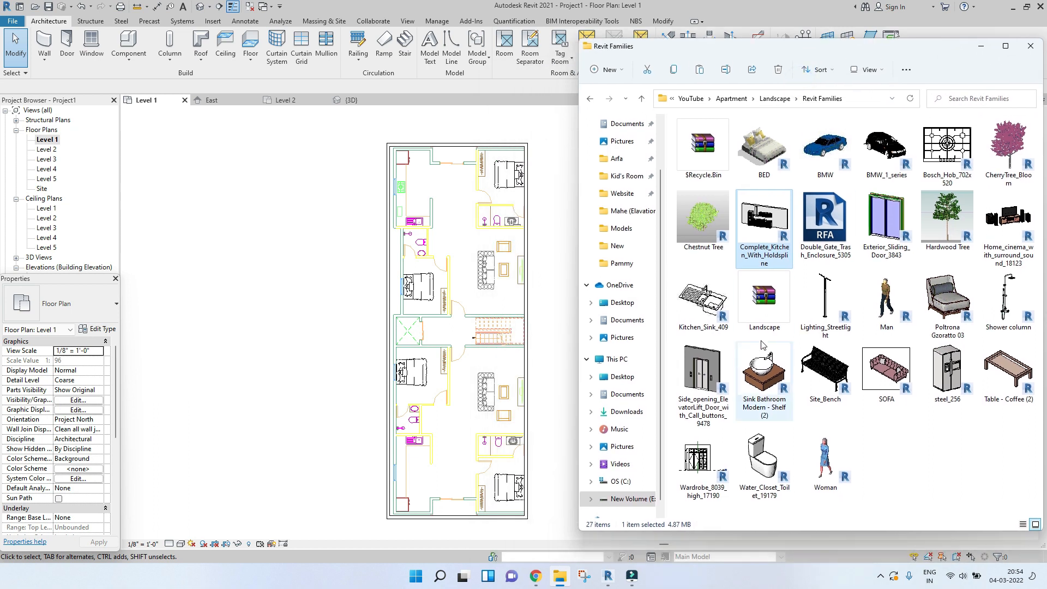
{"action": "left_click", "coordinate": [887, 466]}
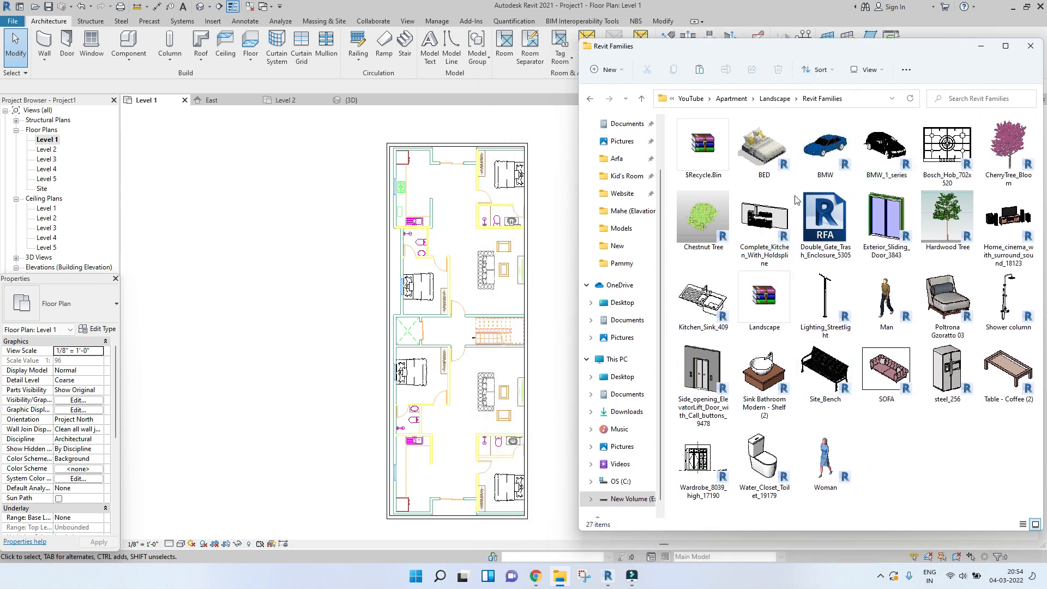
{"action": "left_click", "coordinate": [823, 256]}
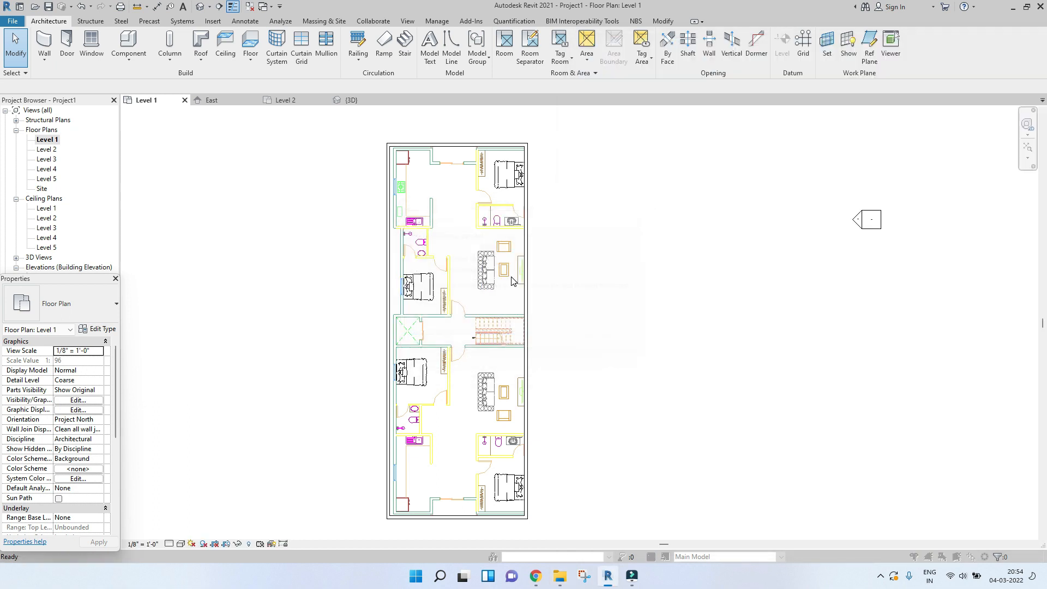
{"action": "left_click", "coordinate": [611, 192]}
{"action": "scroll", "coordinate": [533, 228], "scroll_direction": "up", "scroll_amount": 2}
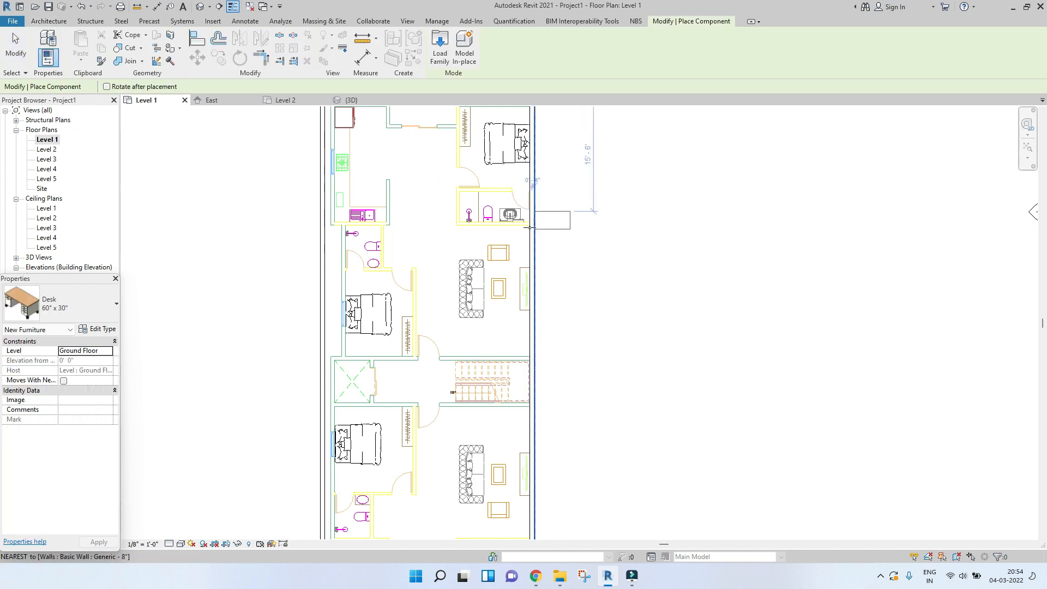
{"action": "key", "text": "Escape"}
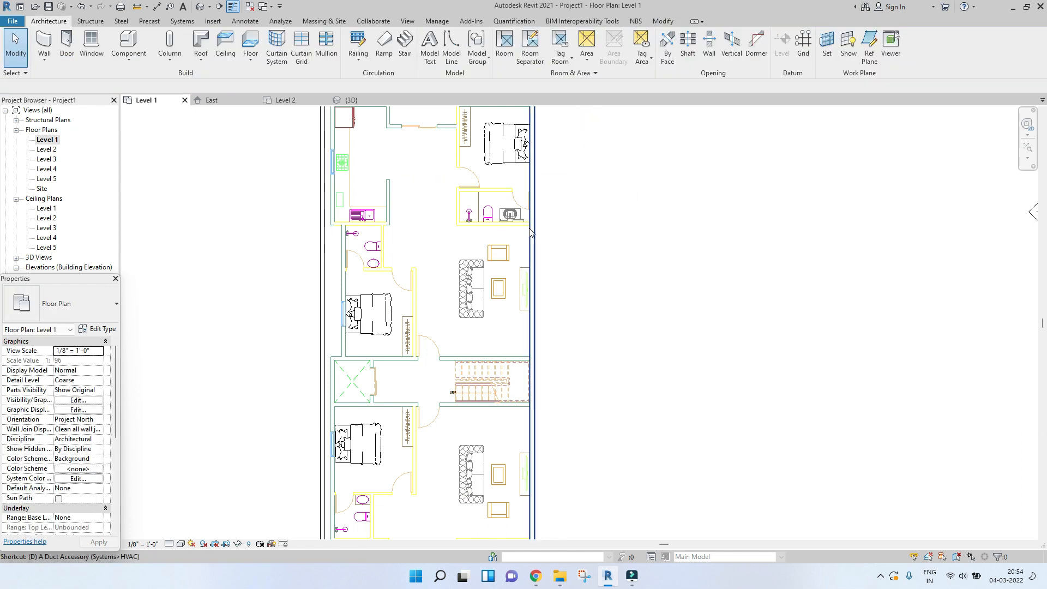
- Place two Double_Gate_Trash_Enclosure_5305 doors in the right boundary wall, about 19' 6" from its upper end and 21' 0" from its lower end
{"action": "key", "text": "d"}
{"action": "key", "text": "r"}
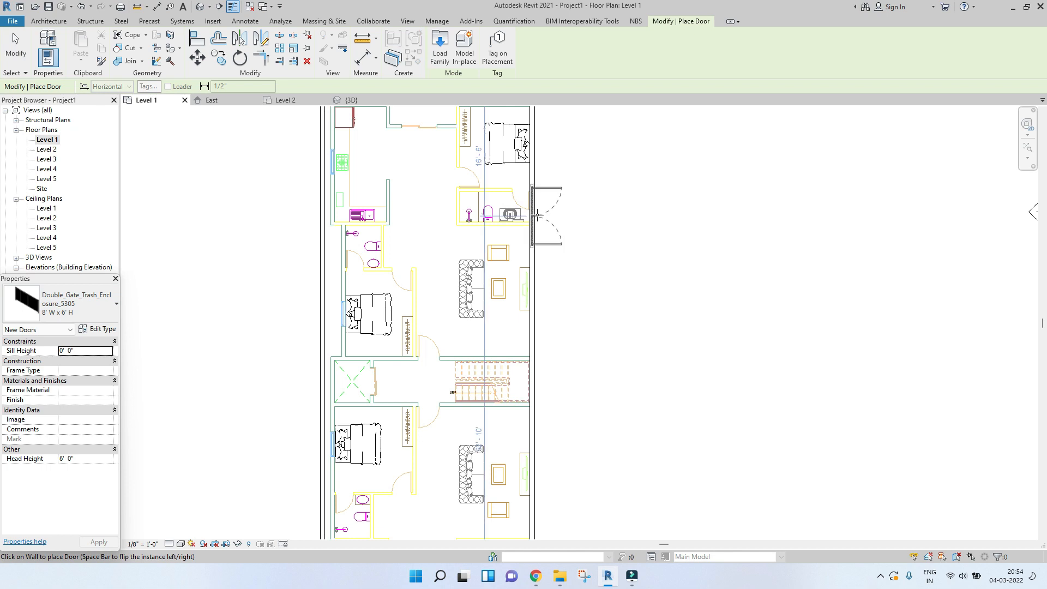
{"action": "scroll", "coordinate": [541, 220], "scroll_direction": "down", "scroll_amount": 3}
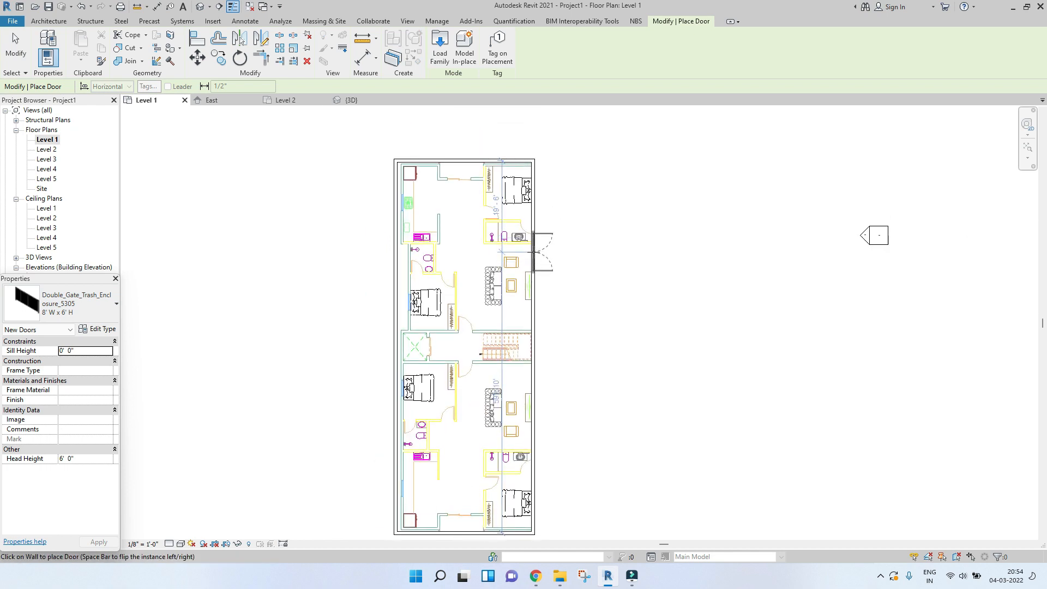
{"action": "left_click", "coordinate": [534, 252]}
{"action": "left_click", "coordinate": [534, 433]}
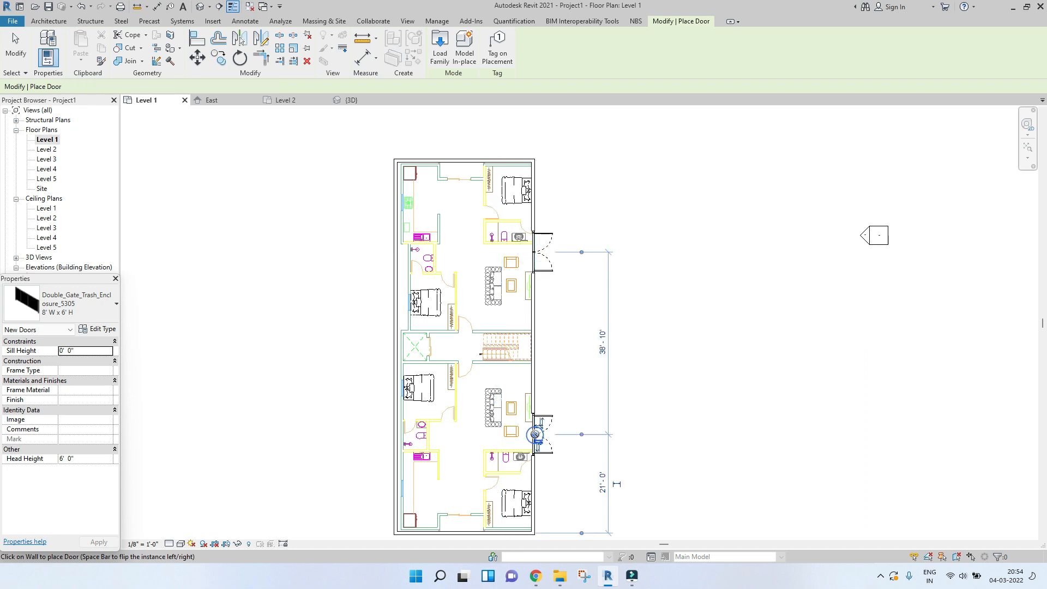
{"action": "key", "text": "Escape"}
{"action": "key", "text": "Escape"}
- Set both the Rough Width and Width of the double gate's type to 7 feet
{"action": "left_click", "coordinate": [541, 252]}
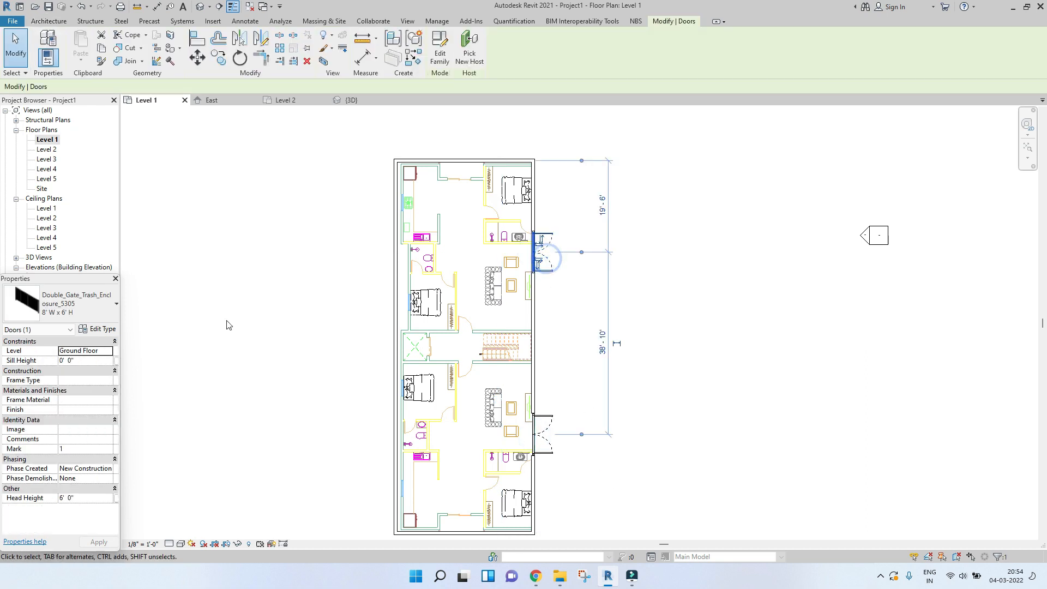
{"action": "left_click", "coordinate": [93, 330]}
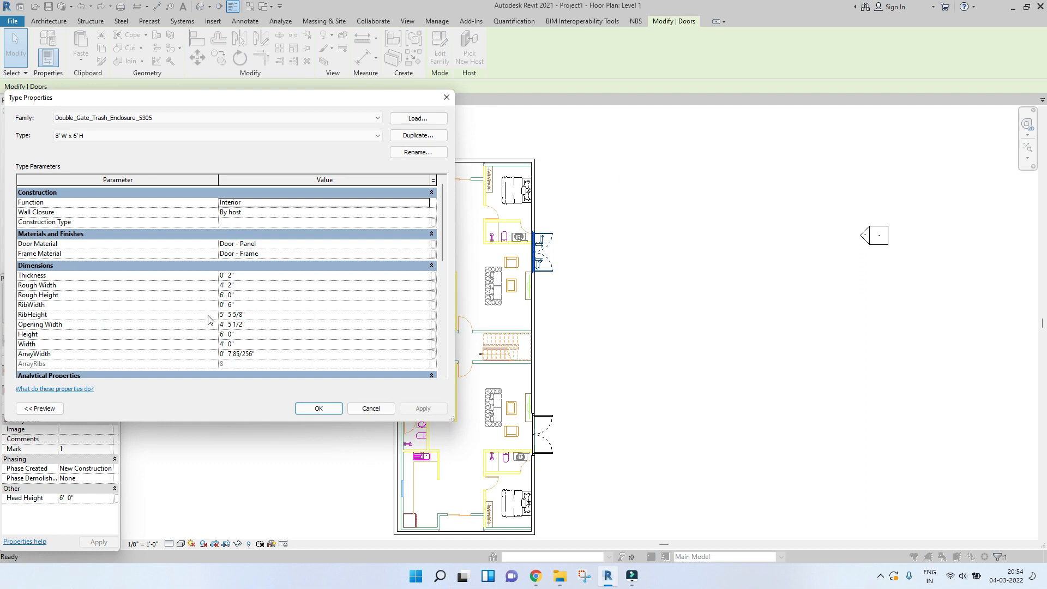
{"action": "left_click", "coordinate": [261, 284]}
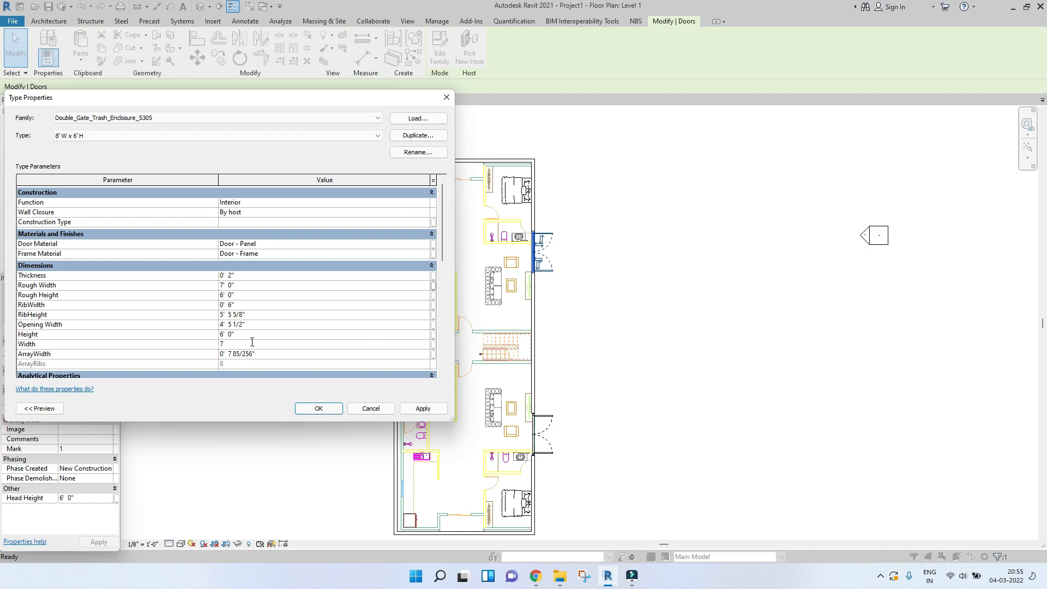
{"action": "left_click", "coordinate": [435, 408]}
{"action": "left_click", "coordinate": [324, 409]}
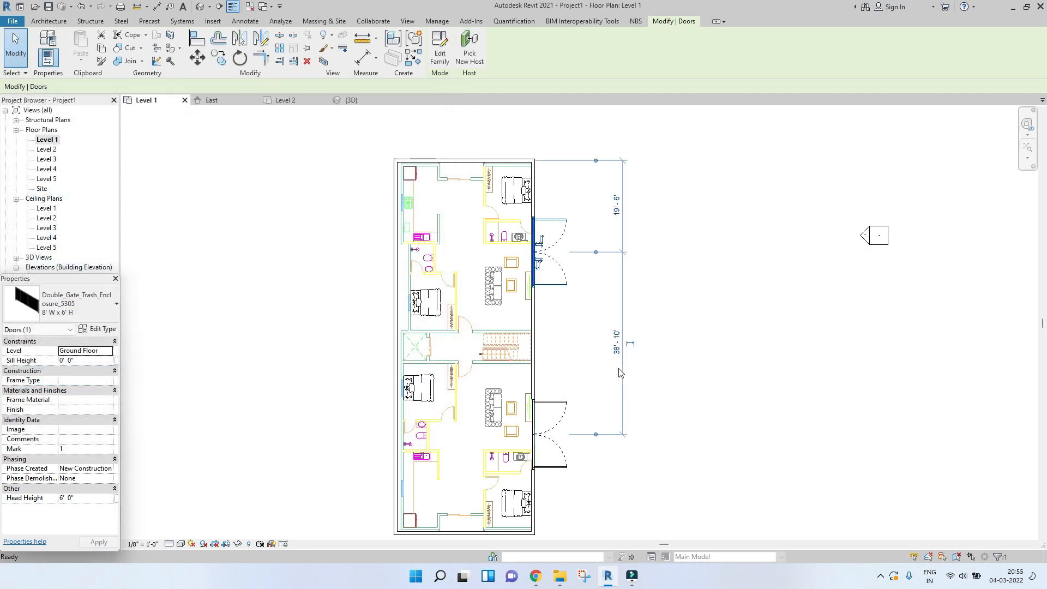
{"action": "left_click", "coordinate": [657, 346]}
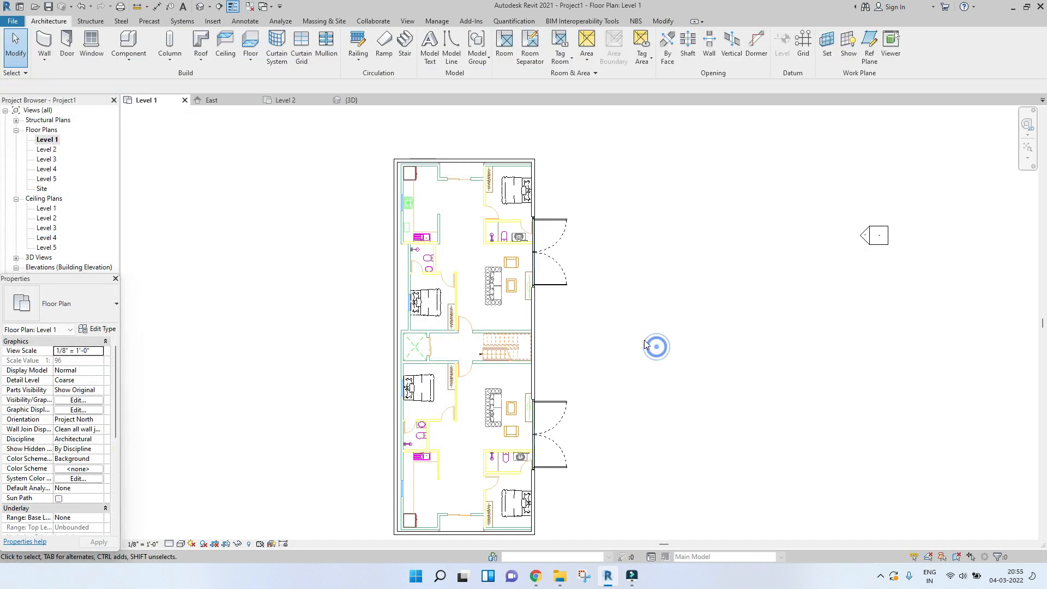
- In the 3D view, set the top constraint of all four boundary walls to the Ground Floor level and give them a top offset
{"action": "left_click", "coordinate": [344, 98]}
{"action": "scroll", "coordinate": [676, 428], "scroll_direction": "up", "scroll_amount": 3}
{"action": "middle_click_drag", "start_coordinate": [816, 519], "coordinate": [650, 403], "text": "shift"}
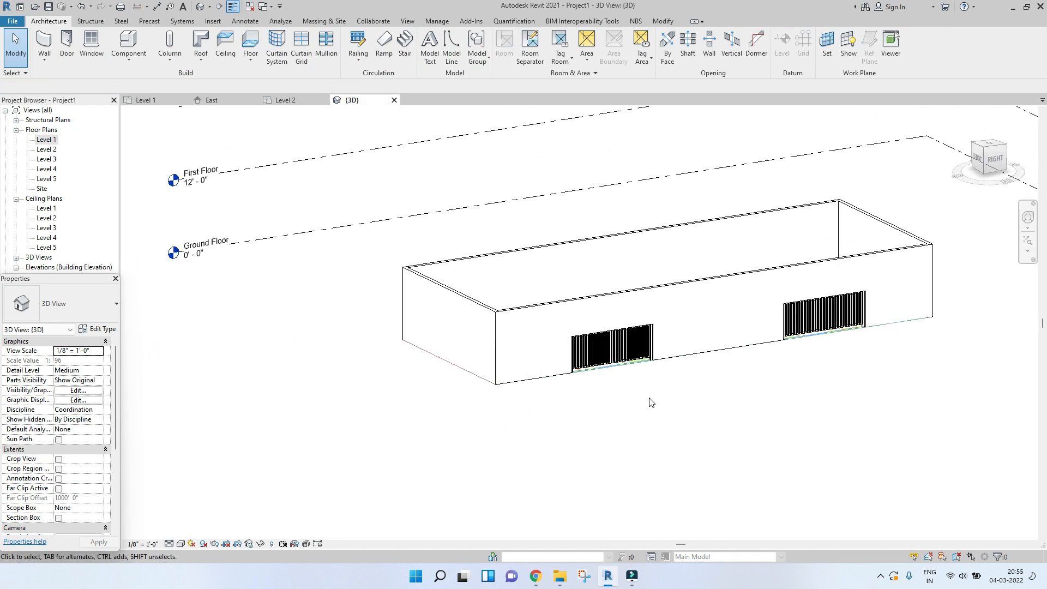
{"action": "left_click", "coordinate": [583, 313]}
{"action": "left_click", "coordinate": [449, 286], "text": "ctrl"}
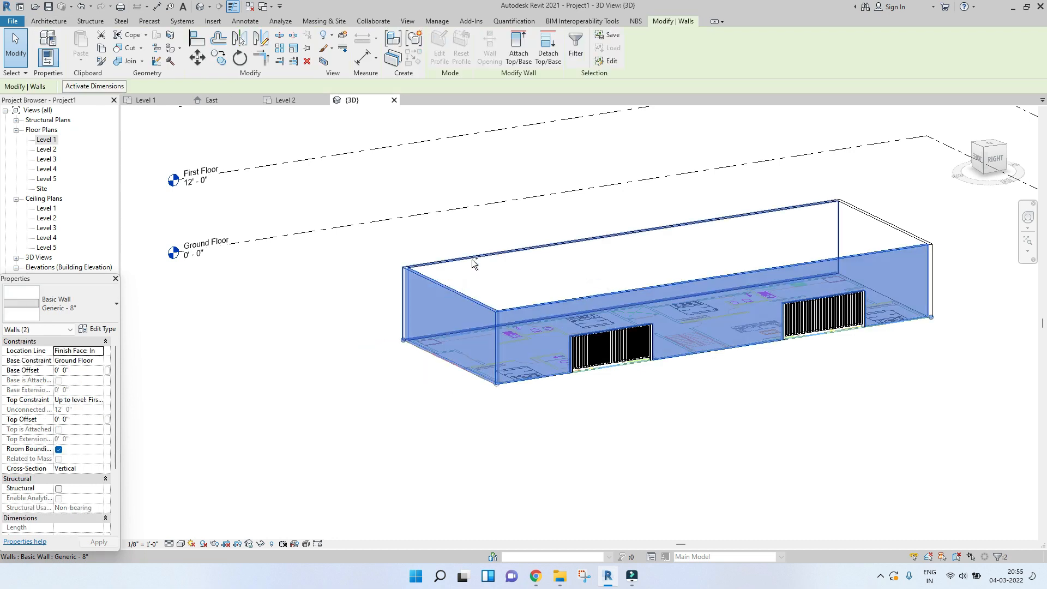
{"action": "left_click", "coordinate": [475, 264], "text": "ctrl"}
{"action": "left_click", "coordinate": [870, 228], "text": "ctrl"}
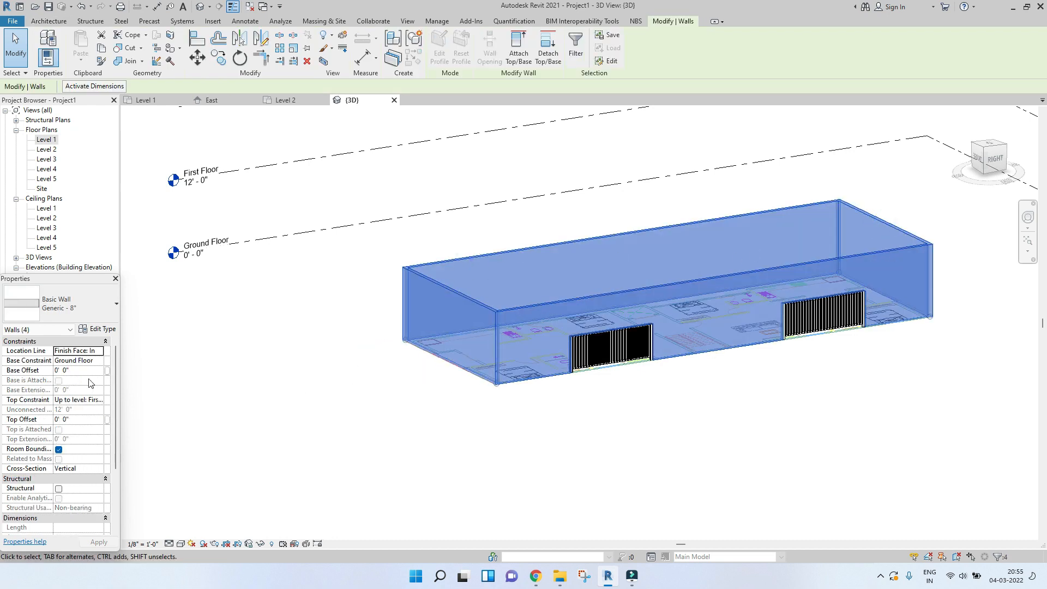
{"action": "left_click", "coordinate": [97, 399]}
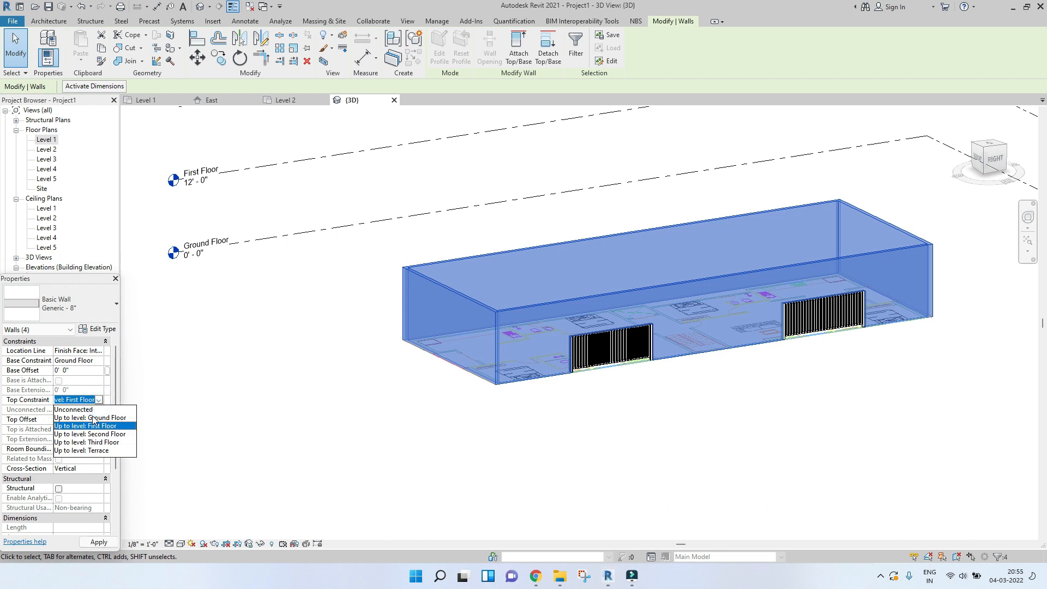
{"action": "left_click", "coordinate": [93, 418]}
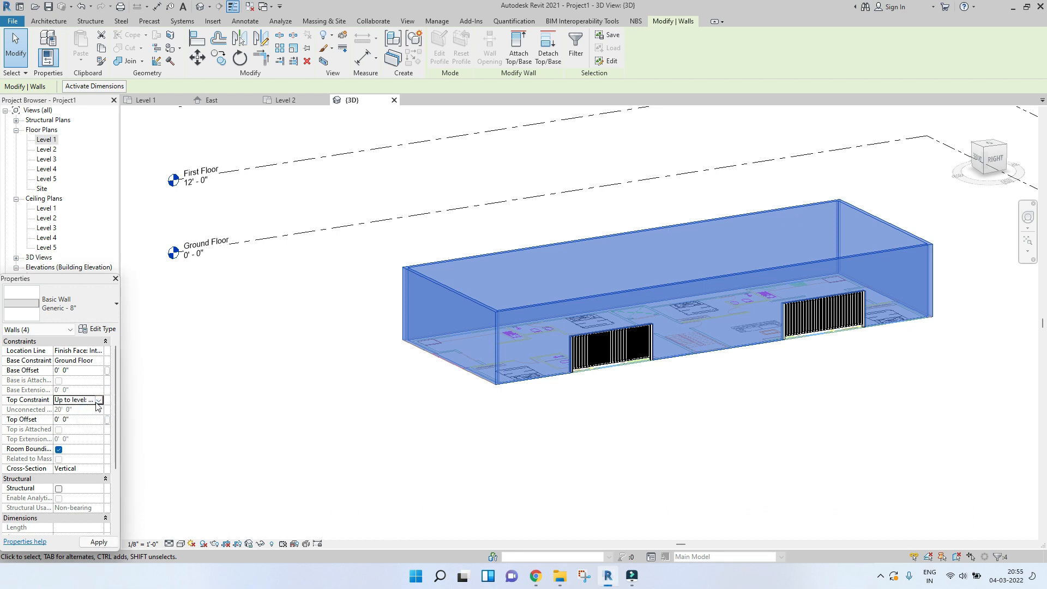
{"action": "left_click", "coordinate": [83, 423]}
{"action": "left_click", "coordinate": [104, 545]}
{"action": "left_click", "coordinate": [366, 457]}
- Examine the lowered boundary walls, the two gates and the imported CAD plan from several angles in 3D
{"action": "middle_click_drag", "start_coordinate": [591, 276], "coordinate": [676, 354], "text": "shift"}
{"action": "scroll", "coordinate": [780, 354], "scroll_direction": "up", "scroll_amount": 3}
{"action": "middle_click_drag", "start_coordinate": [783, 393], "coordinate": [819, 348], "text": "shift"}
{"action": "scroll", "coordinate": [819, 352], "scroll_direction": "down", "scroll_amount": 3}
{"action": "middle_click_drag", "start_coordinate": [608, 406], "coordinate": [684, 406], "text": "shift"}
{"action": "scroll", "coordinate": [495, 414], "scroll_direction": "down", "scroll_amount": 7}
{"action": "middle_click_drag", "start_coordinate": [496, 415], "coordinate": [531, 404], "text": "shift"}
{"action": "scroll", "coordinate": [532, 404], "scroll_direction": "up", "scroll_amount": 7}
{"action": "scroll", "coordinate": [532, 402], "scroll_direction": "up", "scroll_amount": 2}
{"action": "left_click", "coordinate": [613, 354]}
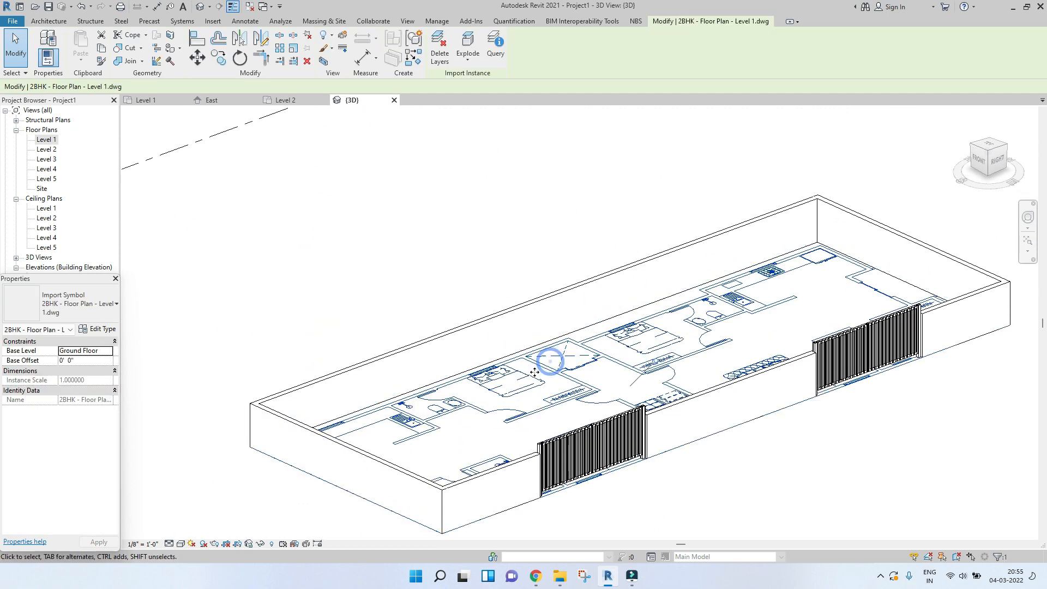
{"action": "scroll", "coordinate": [614, 354], "scroll_direction": "down", "scroll_amount": 2}
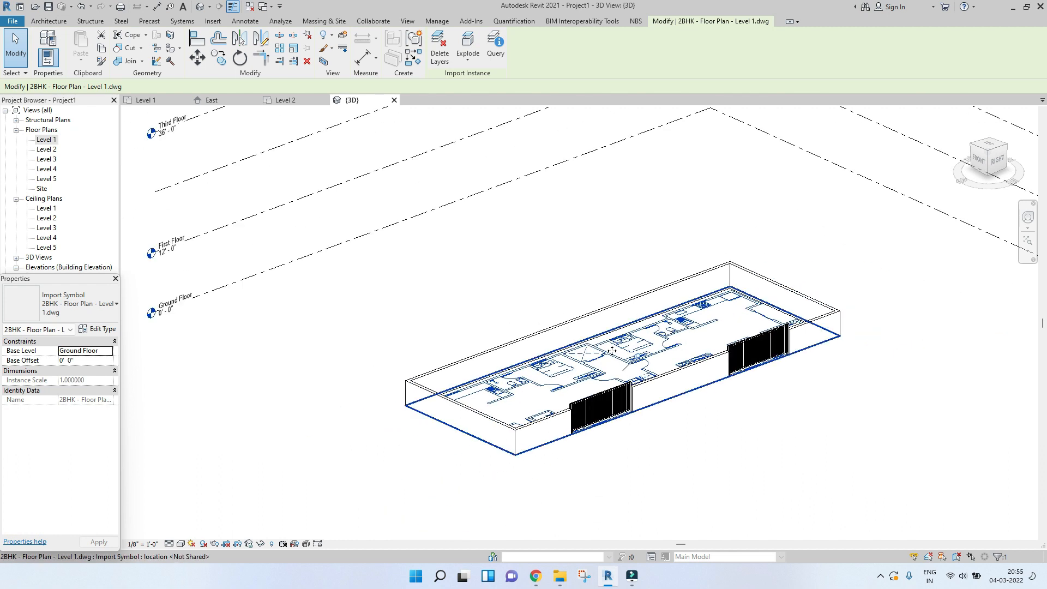
{"action": "left_click", "coordinate": [637, 465]}
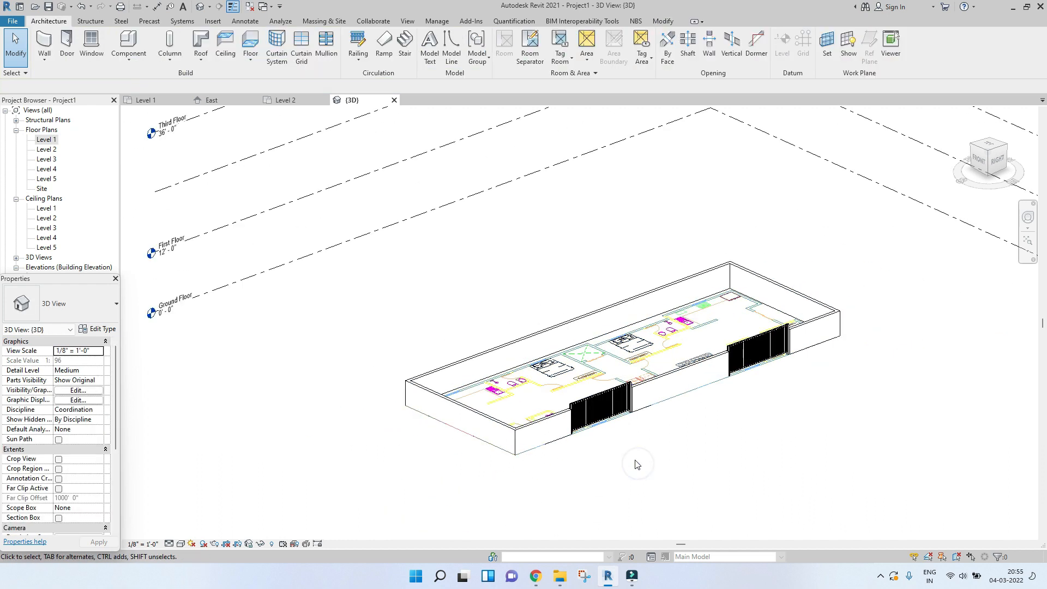
- Hide the imported 2BHK - Floor Plan - Level 1.dwg category in the 3D view's visibility overrides
{"action": "key", "text": "g"}
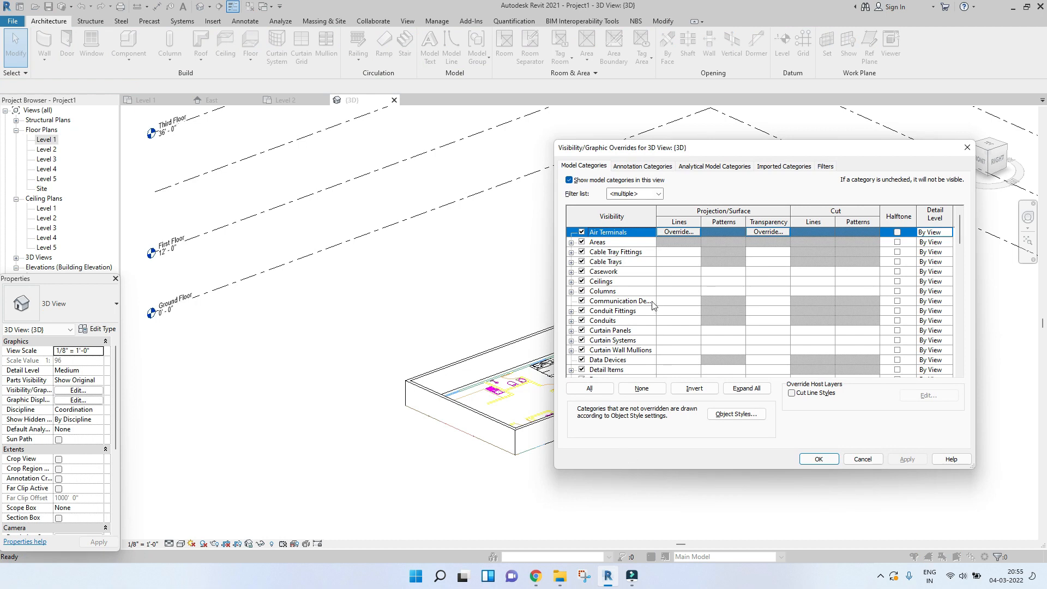
{"action": "left_click", "coordinate": [772, 167]}
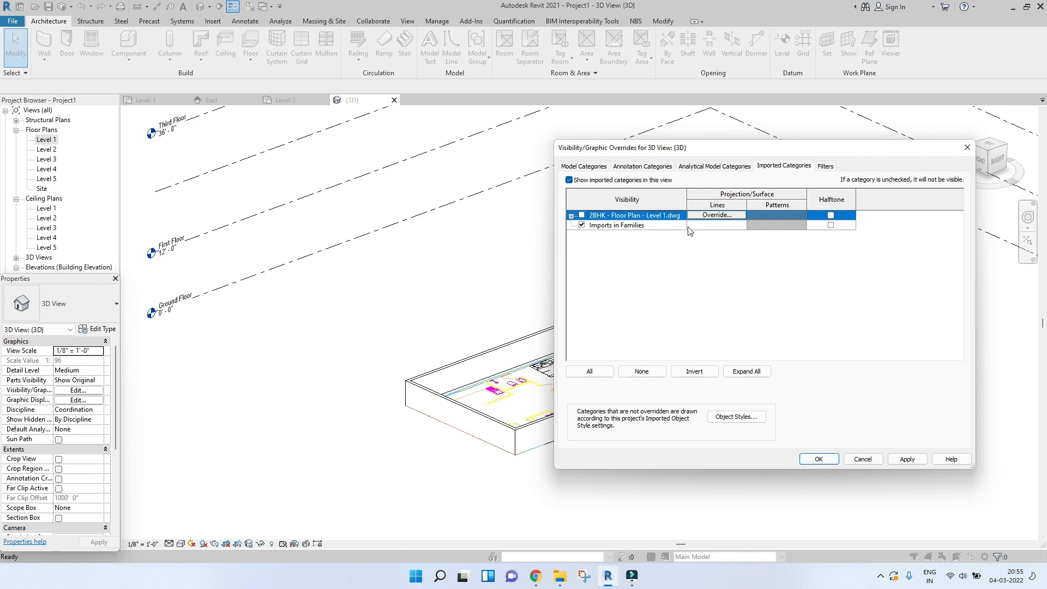
{"action": "left_click", "coordinate": [819, 459]}
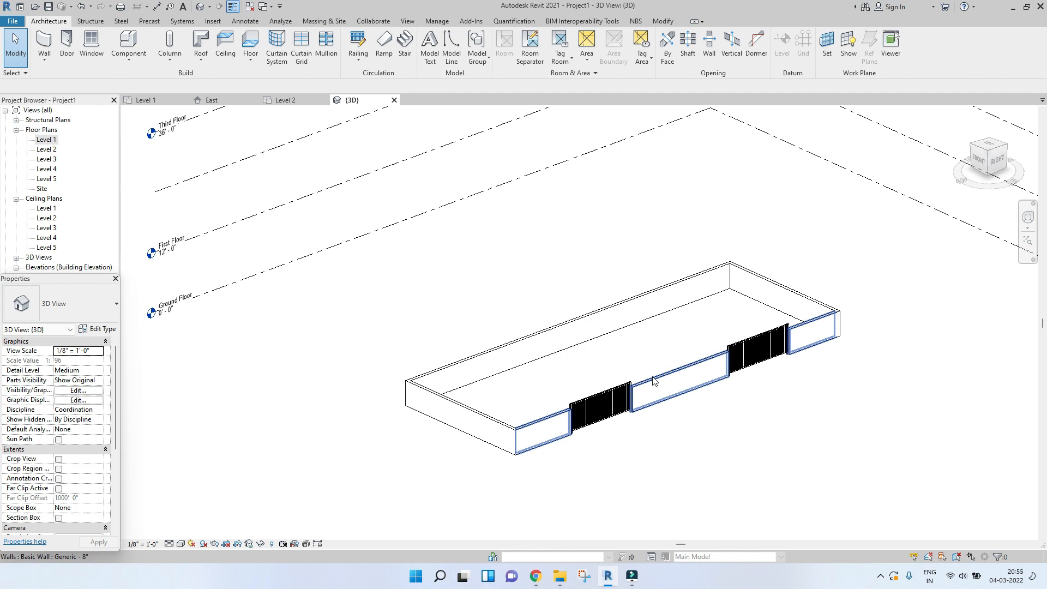
- Switch the 3D view's visual style to Shaded and view the boundary walls from the gate side
{"action": "scroll", "coordinate": [659, 316], "scroll_direction": "up", "scroll_amount": 2}
{"action": "scroll", "coordinate": [659, 316], "scroll_direction": "down", "scroll_amount": 3}
{"action": "key", "text": "d"}
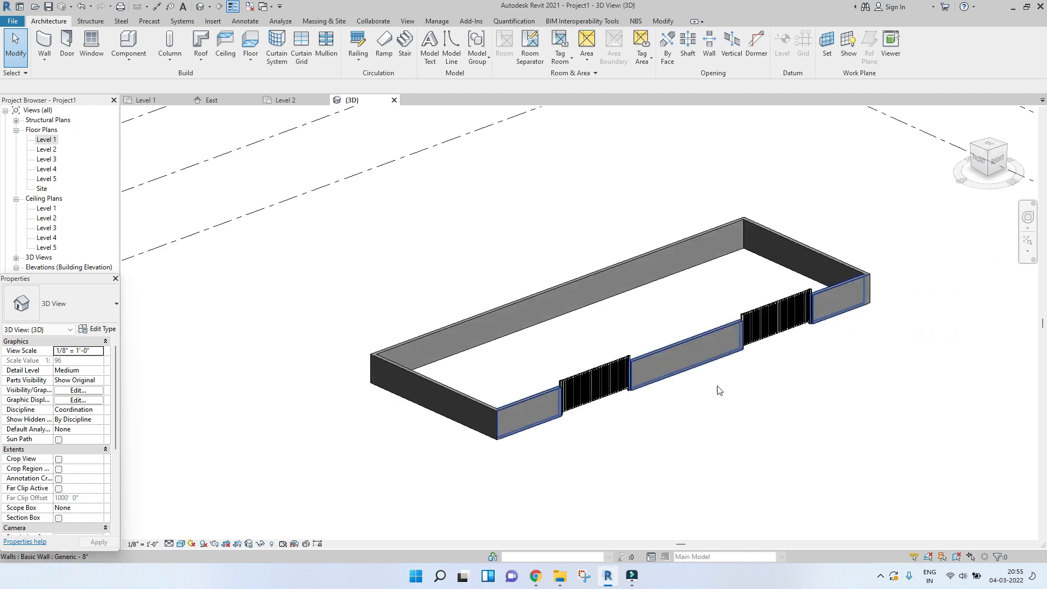
{"action": "mouse_move", "coordinate": [724, 391]}
{"action": "middle_mouse_down", "text": "shift"}
{"action": "mouse_move", "coordinate": [677, 437]}
{"action": "mouse_move", "coordinate": [612, 390]}
{"action": "middle_mouse_up", "text": "shift"}
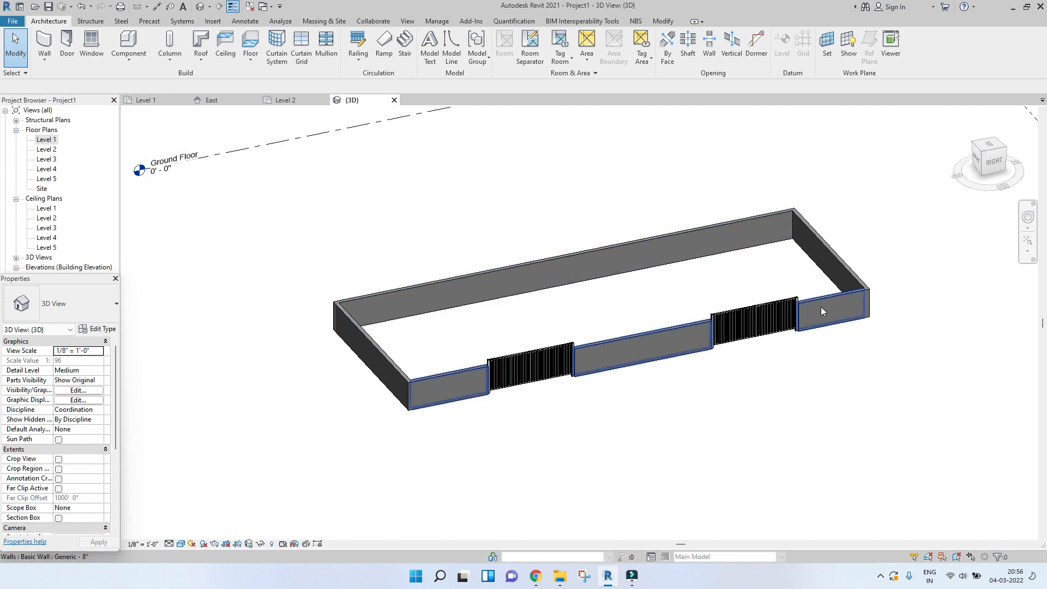
- Start a floor on the Level 1 plan and duplicate the Generic - 12" type as Generic - 4" with a 4" structure layer
{"action": "left_click", "coordinate": [158, 100]}
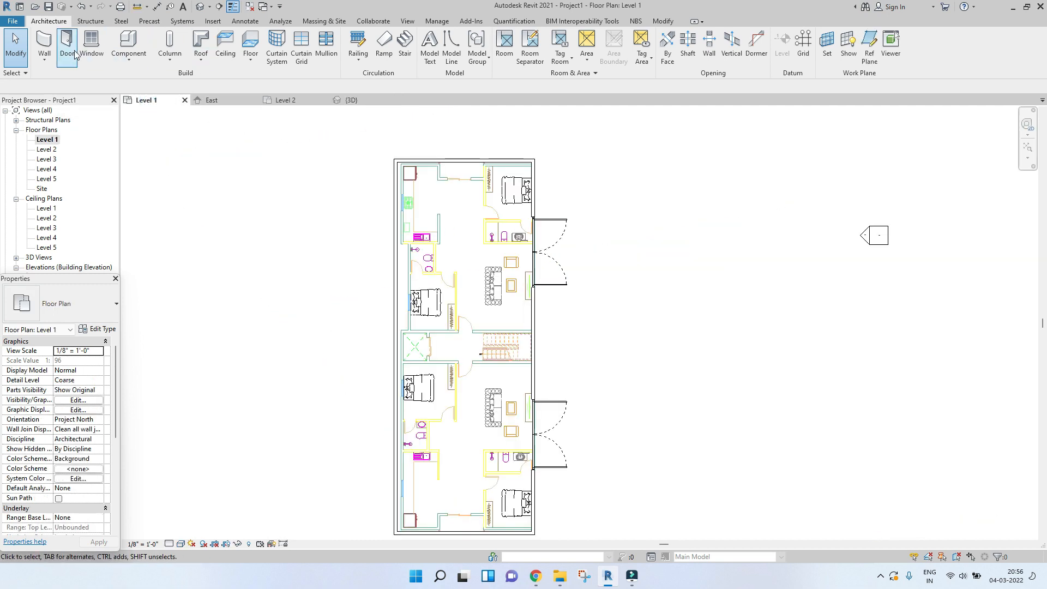
{"action": "left_click", "coordinate": [250, 39]}
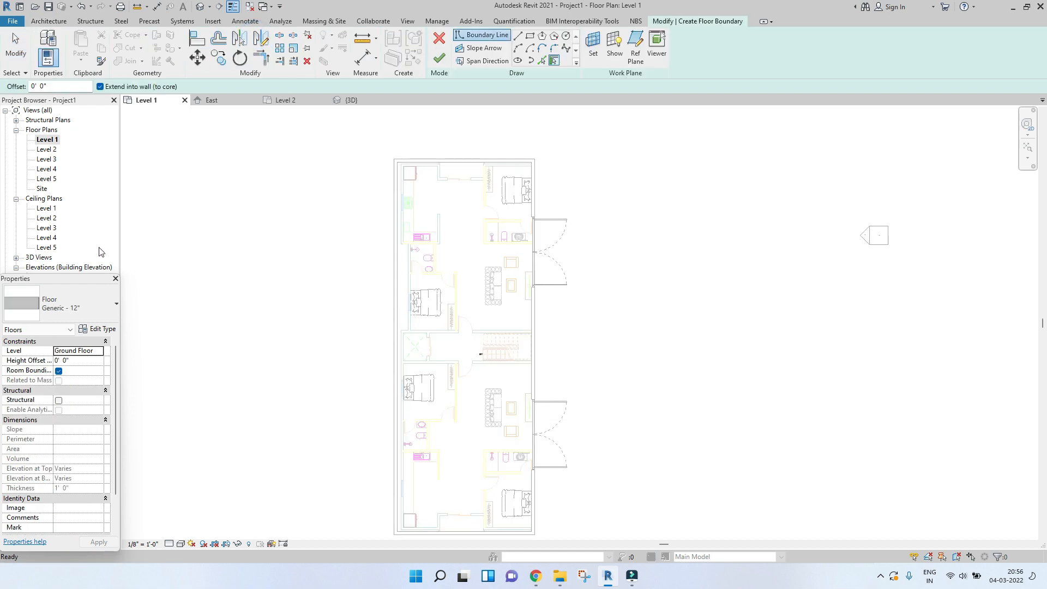
{"action": "left_click", "coordinate": [70, 304]}
{"action": "left_click", "coordinate": [58, 304]}
{"action": "left_click", "coordinate": [90, 328]}
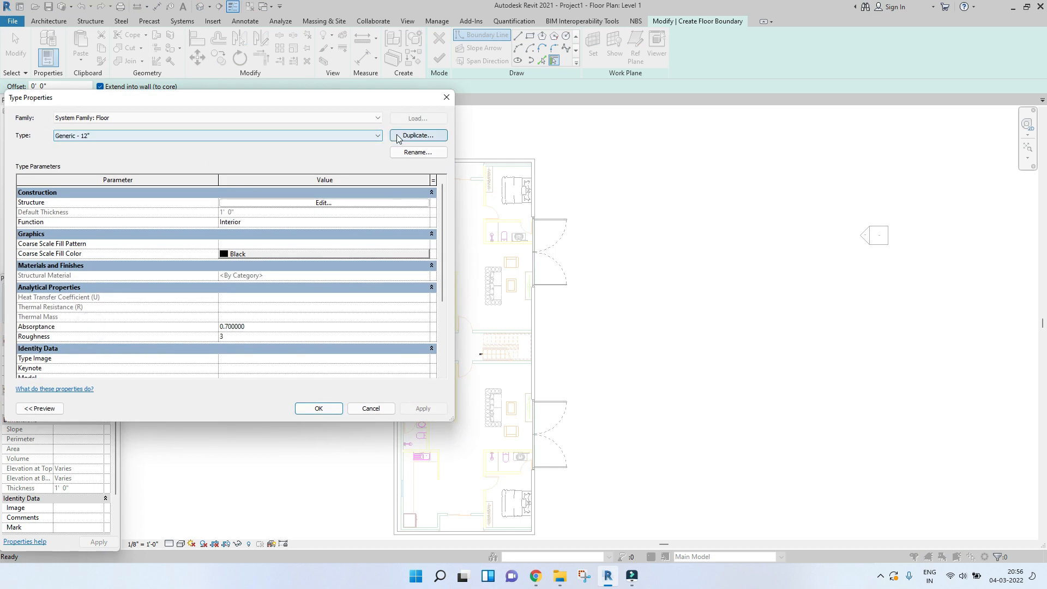
{"action": "left_click", "coordinate": [418, 135]}
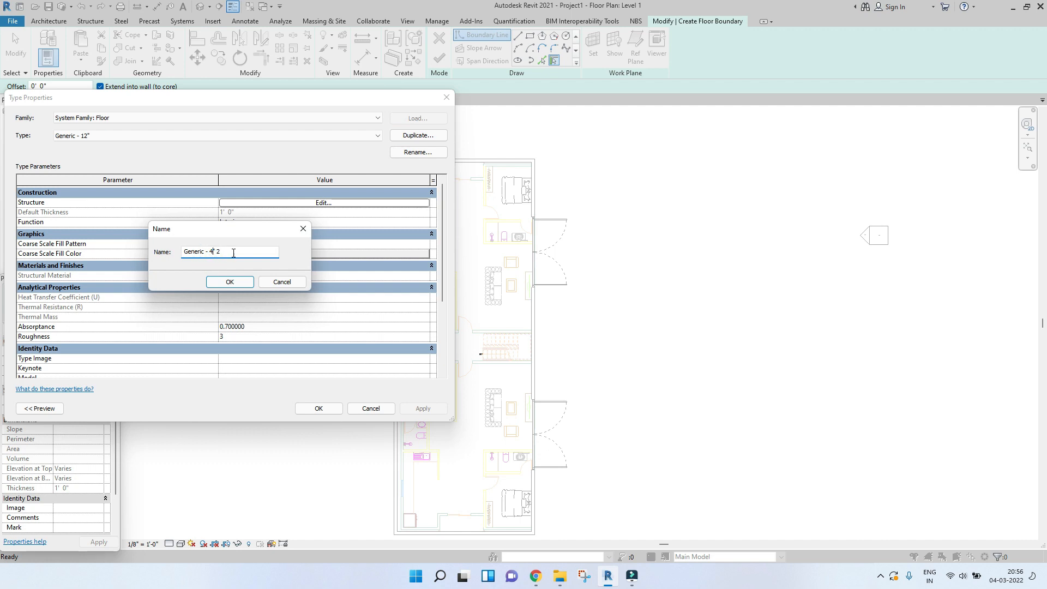
{"action": "left_click", "coordinate": [231, 282]}
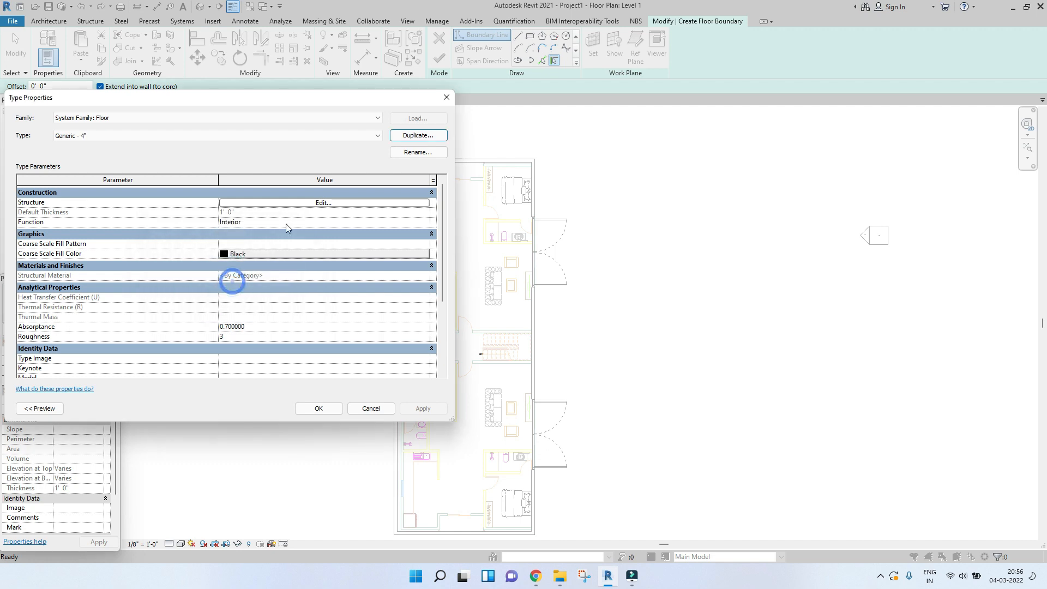
{"action": "left_click", "coordinate": [290, 203]}
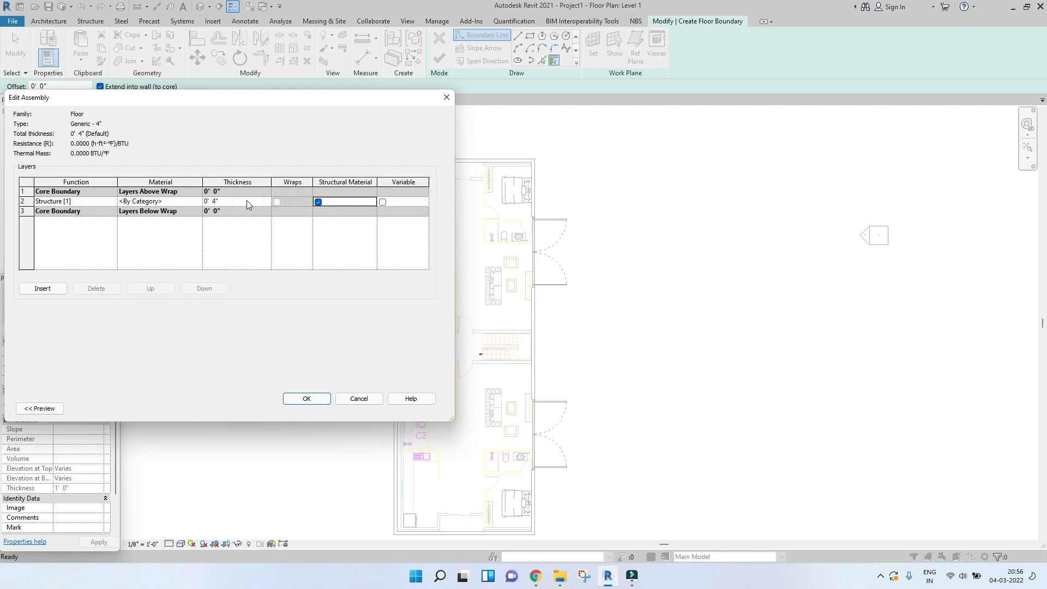
{"action": "left_click", "coordinate": [307, 398]}
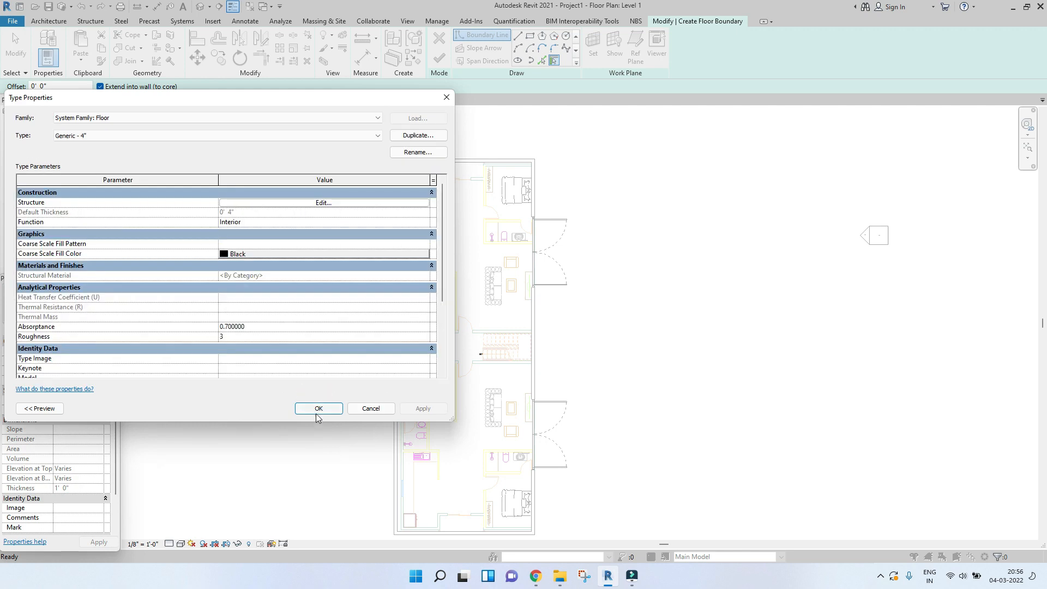
{"action": "left_click", "coordinate": [318, 411]}
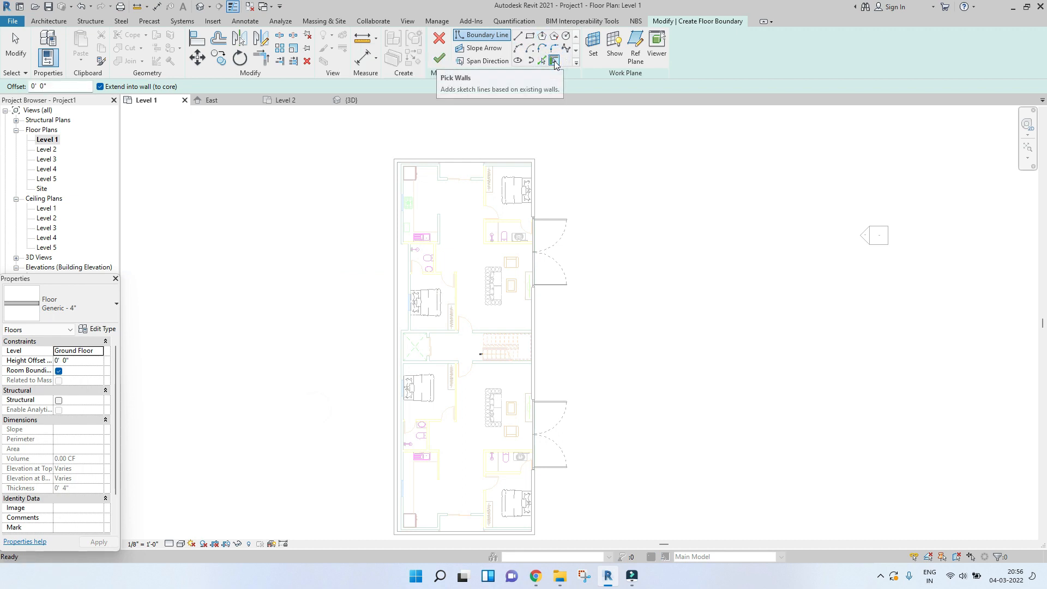
- Create the ground floor slab by picking the four boundary walls as its outline, without attaching the walls to it
{"action": "left_click", "coordinate": [458, 162]}
{"action": "left_click", "coordinate": [398, 205]}
{"action": "scroll", "coordinate": [462, 296], "scroll_direction": "down", "scroll_amount": 5}
{"action": "left_click", "coordinate": [483, 297]}
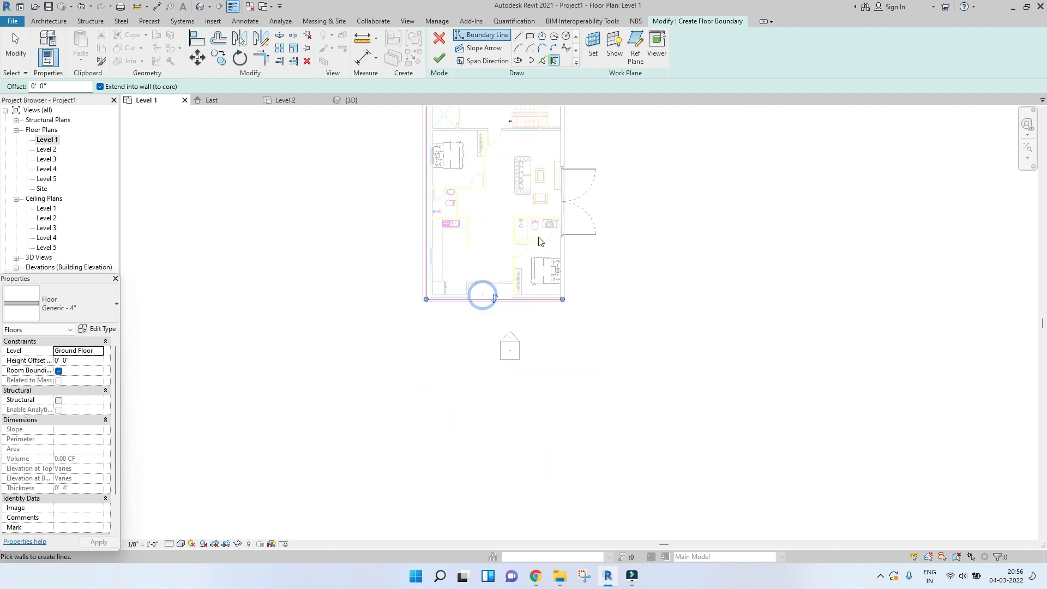
{"action": "left_click", "coordinate": [562, 254]}
{"action": "middle_click_drag", "start_coordinate": [568, 259], "coordinate": [583, 364]}
{"action": "key", "text": "Escape"}
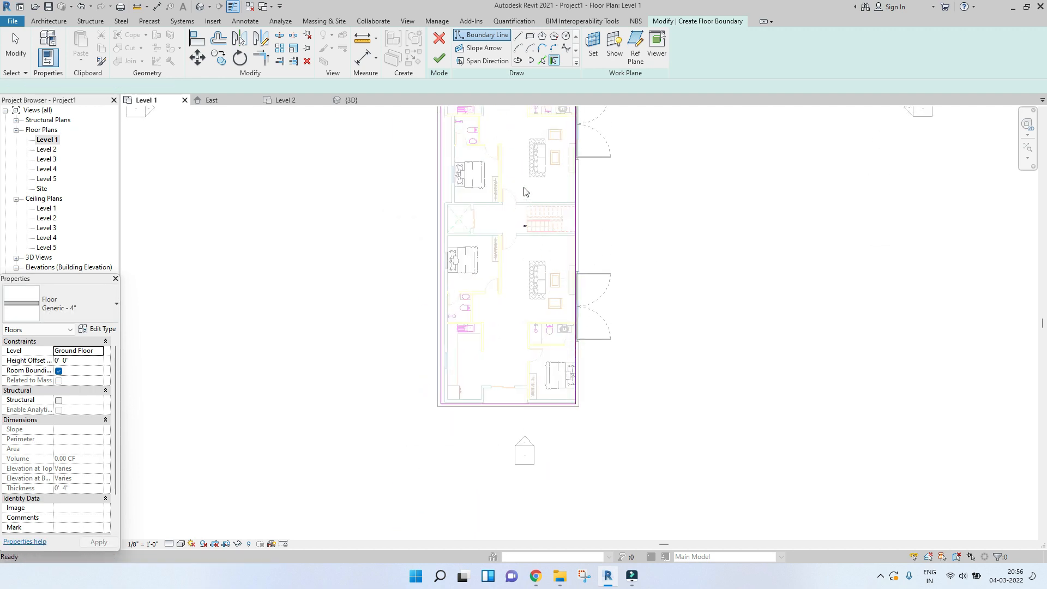
{"action": "left_click", "coordinate": [438, 58]}
{"action": "left_click", "coordinate": [595, 293]}
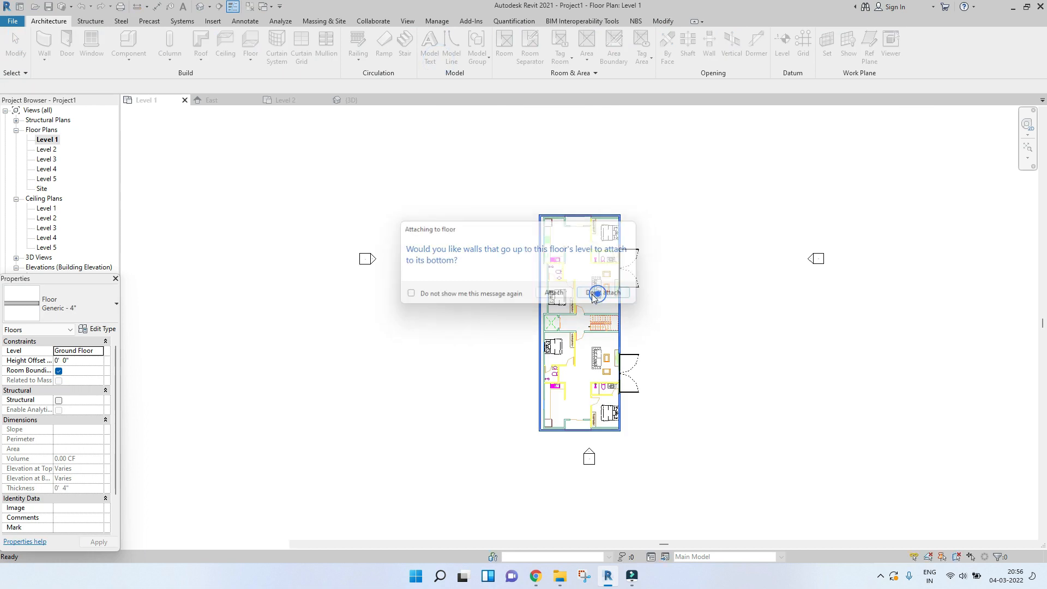
- Examine the new floor slab against the boundary walls and gates in the 3D view
{"action": "left_click", "coordinate": [363, 99]}
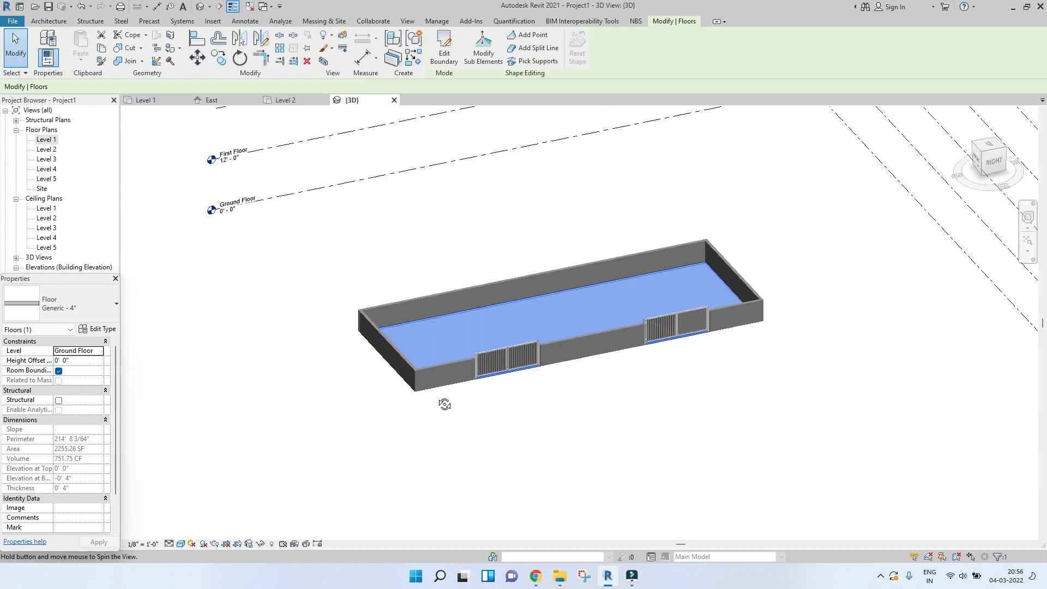
{"action": "left_click", "coordinate": [479, 436]}
{"action": "scroll", "coordinate": [565, 369], "scroll_direction": "up", "scroll_amount": 5}
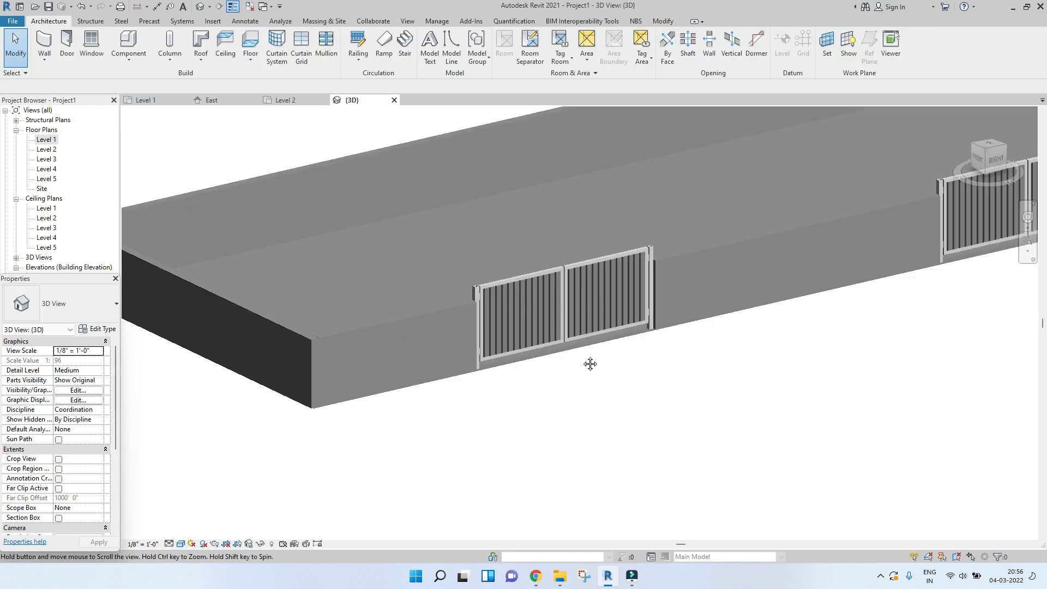
{"action": "scroll", "coordinate": [590, 364], "scroll_direction": "down", "scroll_amount": 5}
{"action": "scroll", "coordinate": [867, 320], "scroll_direction": "up", "scroll_amount": 5}
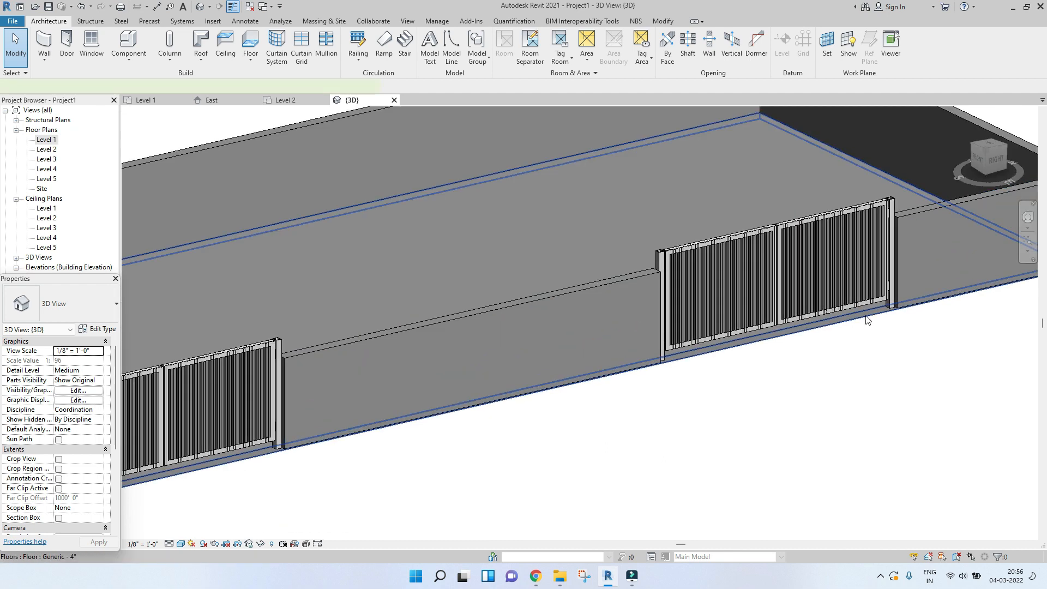
{"action": "left_click", "coordinate": [867, 320]}
{"action": "scroll", "coordinate": [862, 323], "scroll_direction": "down", "scroll_amount": 5}
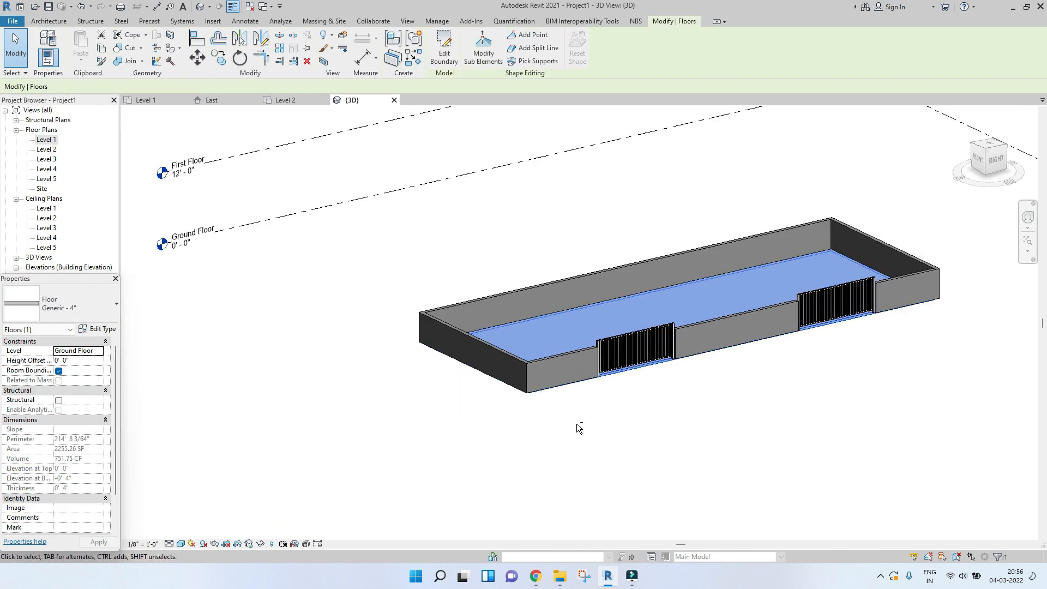
{"action": "left_click", "coordinate": [568, 432]}
{"action": "middle_click_drag", "start_coordinate": [467, 364], "coordinate": [568, 378], "text": "shift"}
- Return to the Level 1 floor plan and load the BMW_1_series family from the Revit Families folder in File Explorer
{"action": "left_click", "coordinate": [166, 100]}
{"action": "middle_click_drag", "start_coordinate": [472, 195], "coordinate": [428, 322]}
{"action": "scroll", "coordinate": [429, 322], "scroll_direction": "up", "scroll_amount": 3}
{"action": "scroll", "coordinate": [429, 321], "scroll_direction": "down", "scroll_amount": 3}
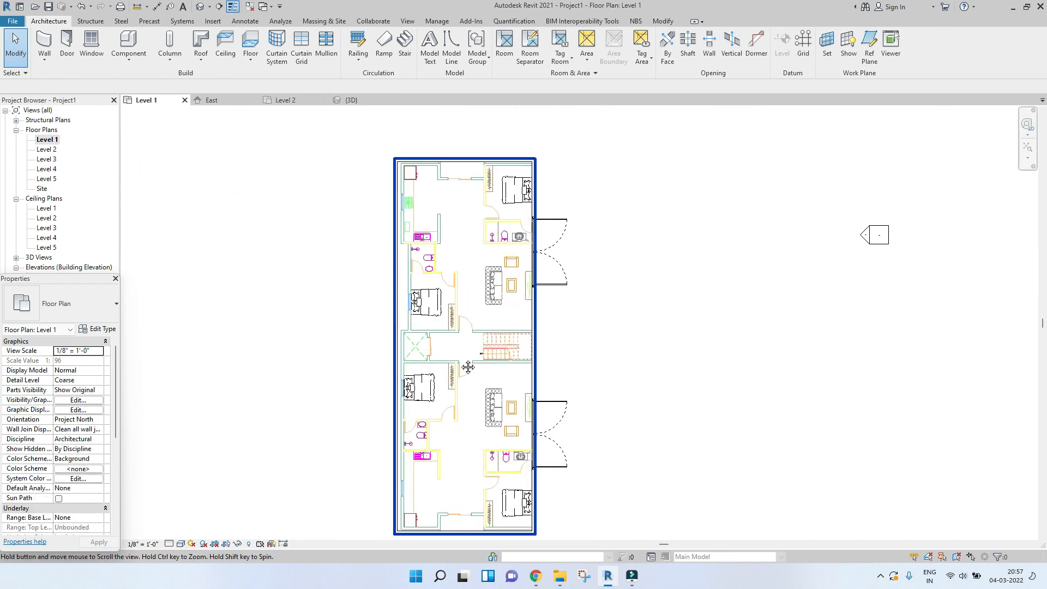
{"action": "middle_click_drag", "start_coordinate": [466, 372], "coordinate": [460, 346]}
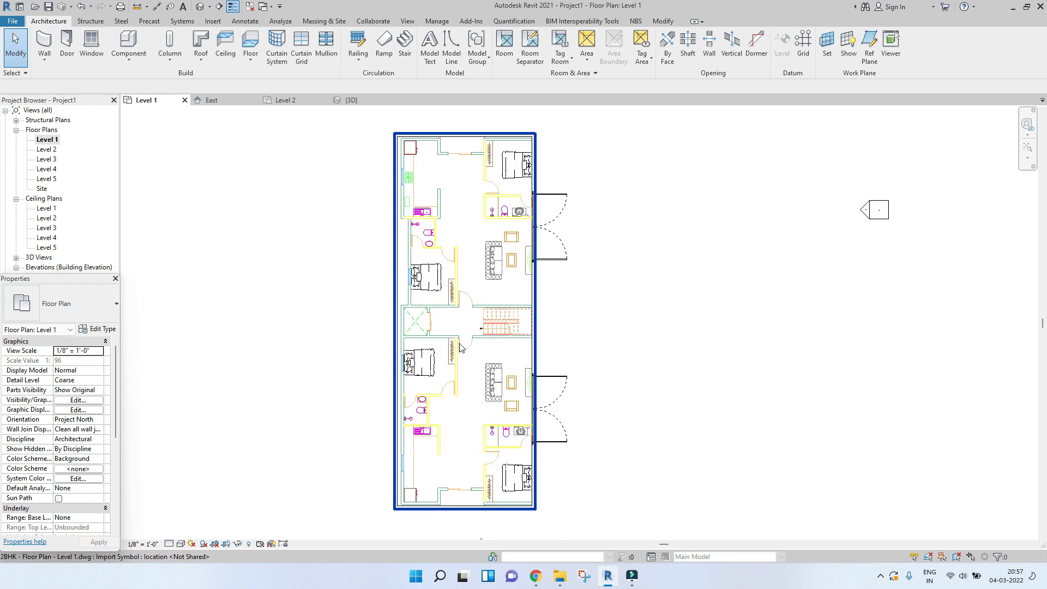
{"action": "left_click", "coordinate": [561, 577]}
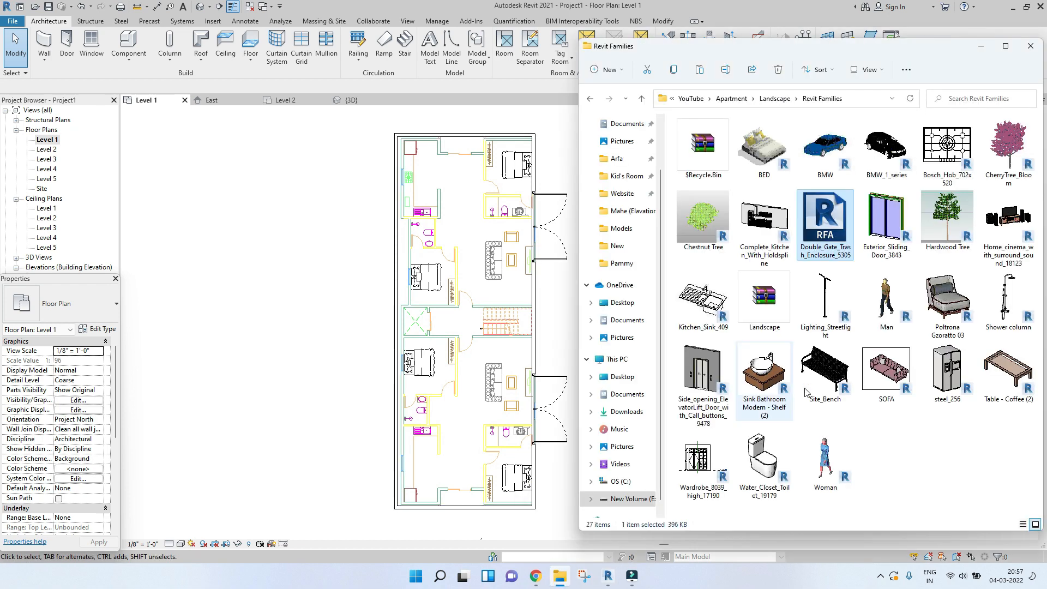
{"action": "left_click", "coordinate": [879, 171]}
{"action": "double_click", "coordinate": [880, 164]}
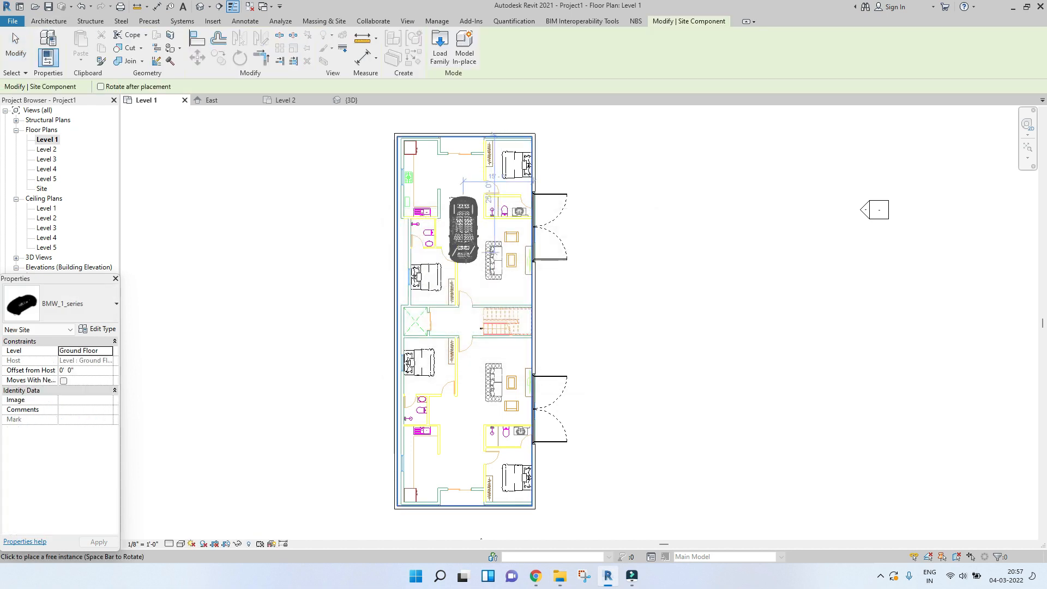
- Place four BMW_1_series cars in a column inside the boundary walls, turned lengthwise toward the gate side, two near each gate
{"action": "key", "text": "space"}
{"action": "key", "text": "space"}
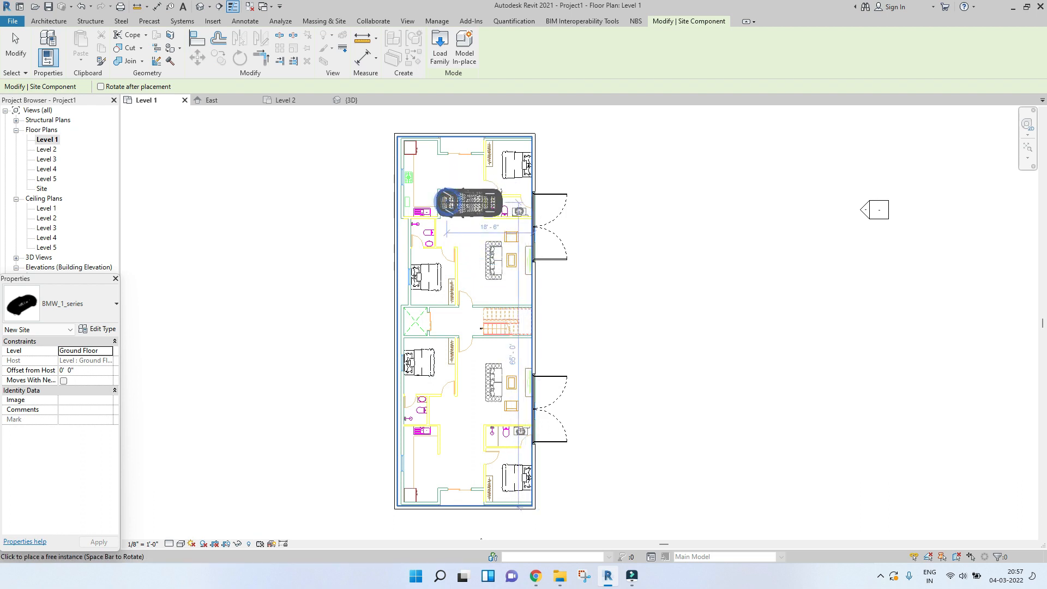
{"action": "left_click", "coordinate": [469, 203]}
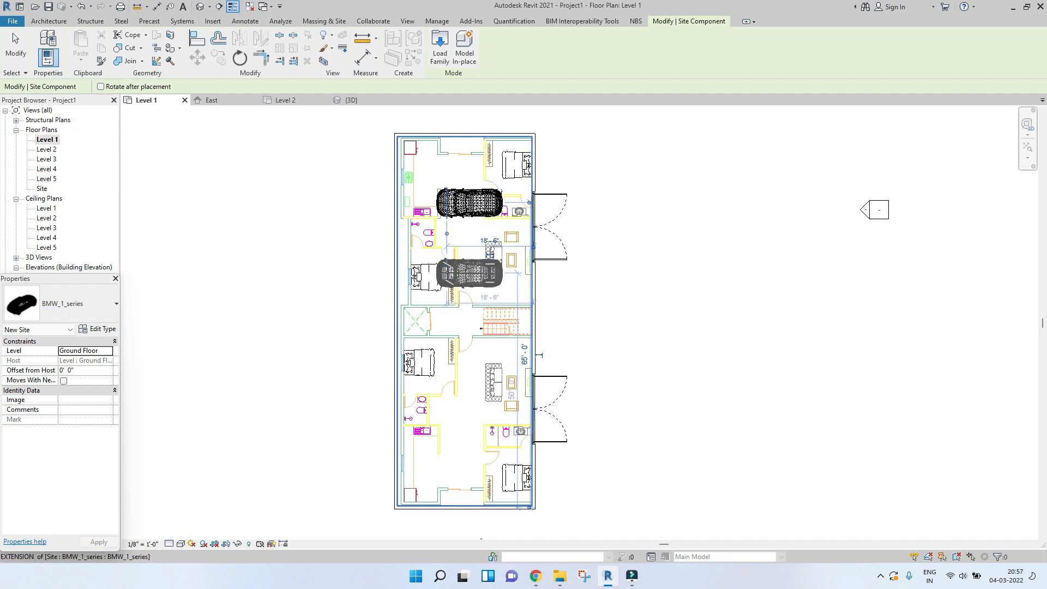
{"action": "left_click", "coordinate": [445, 272]}
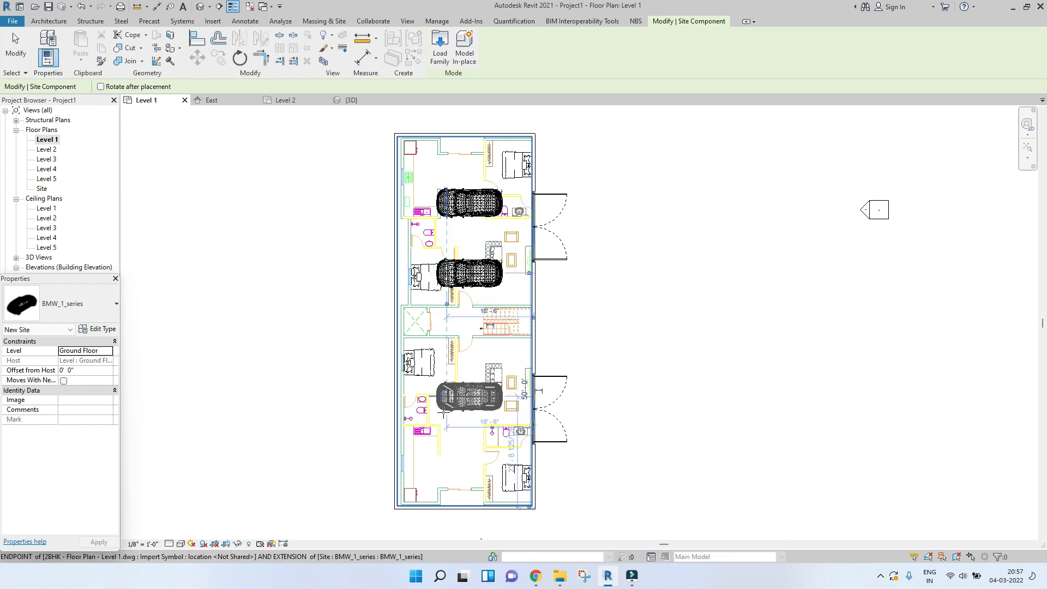
{"action": "left_click", "coordinate": [443, 453]}
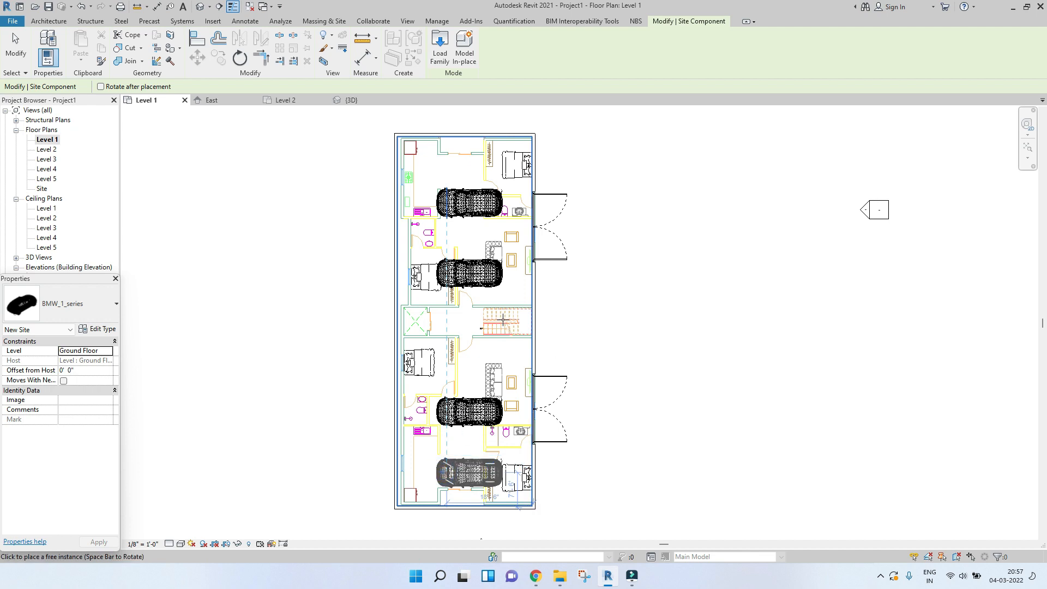
{"action": "key", "text": "Escape"}
{"action": "key", "text": "Escape"}
- Start a stair and draw a straight 7' 4" first run of nine risers over the CAD plan's flight marked UP
{"action": "scroll", "coordinate": [503, 321], "scroll_direction": "up", "scroll_amount": 5}
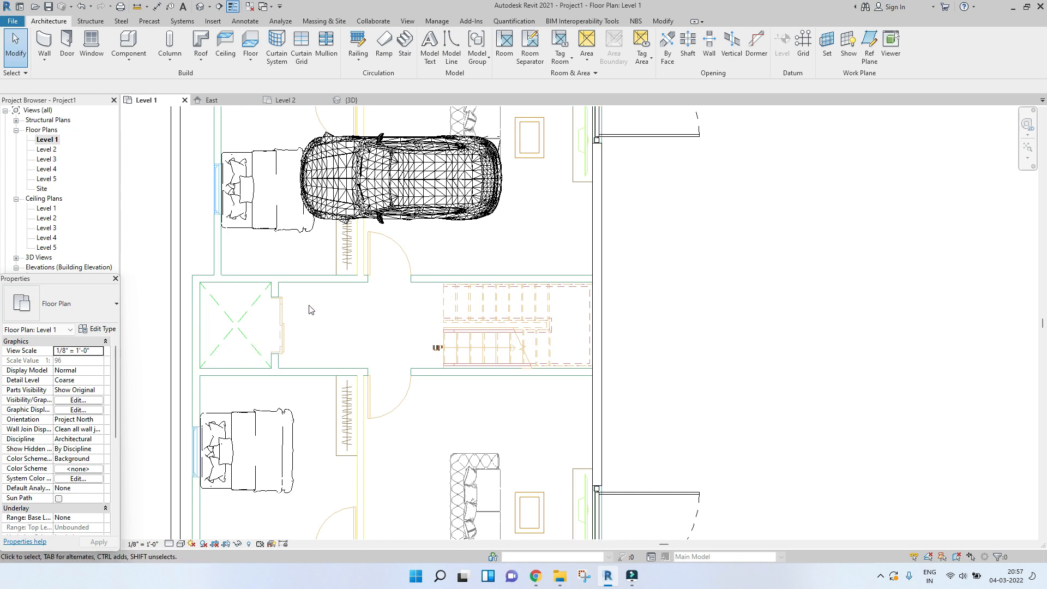
{"action": "scroll", "coordinate": [532, 329], "scroll_direction": "up", "scroll_amount": 3}
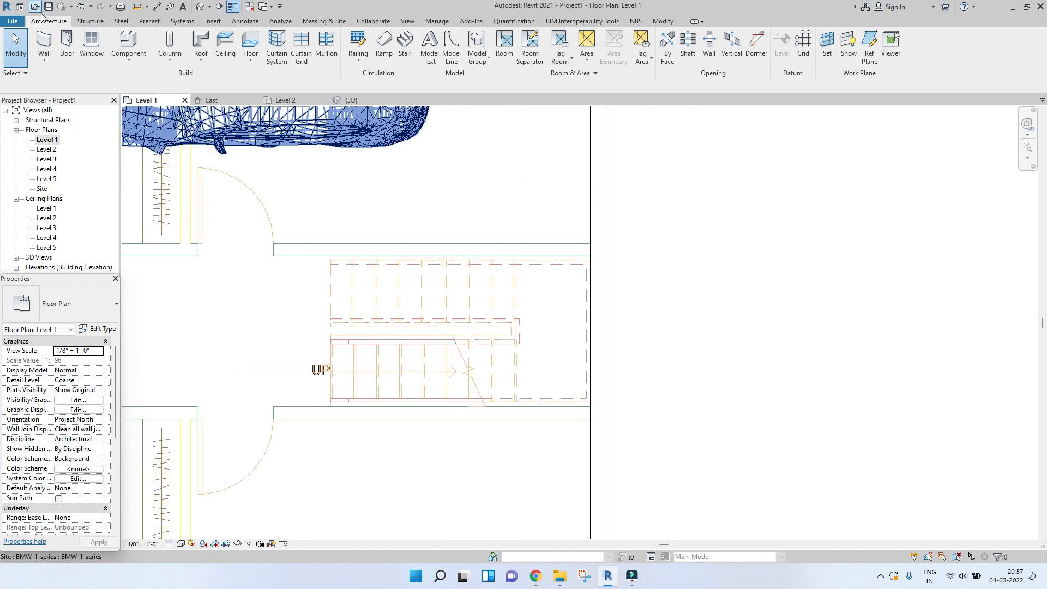
{"action": "left_click", "coordinate": [410, 51]}
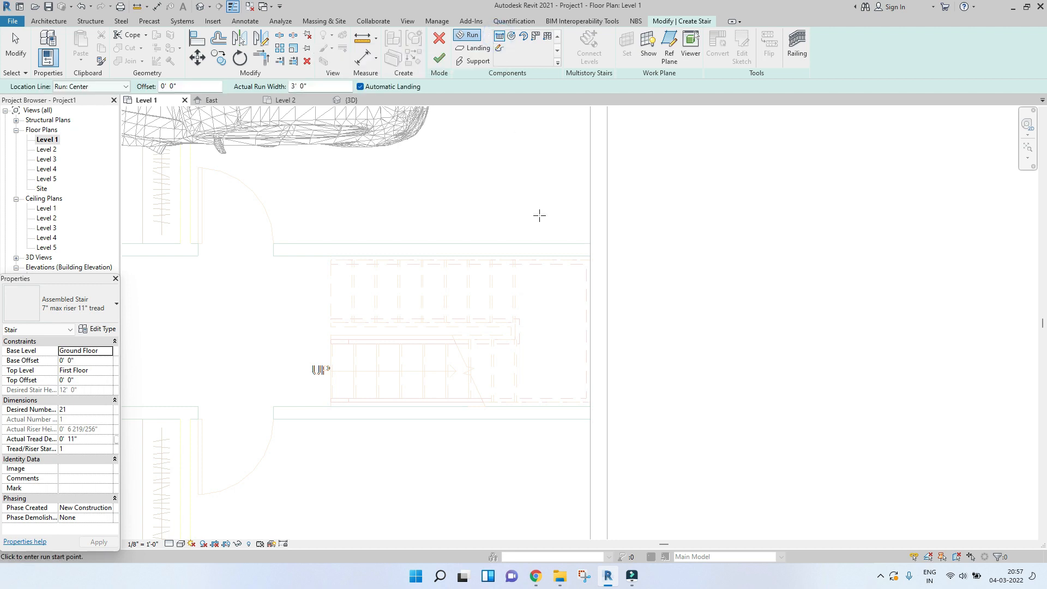
{"action": "scroll", "coordinate": [530, 239], "scroll_direction": "down", "scroll_amount": 2}
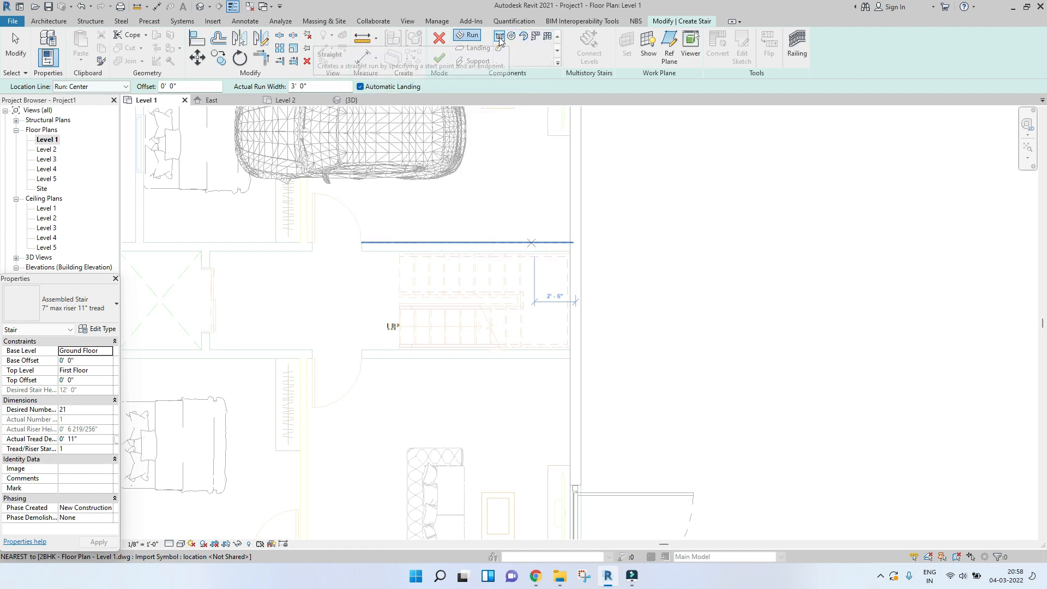
{"action": "scroll", "coordinate": [494, 248], "scroll_direction": "down", "scroll_amount": 4}
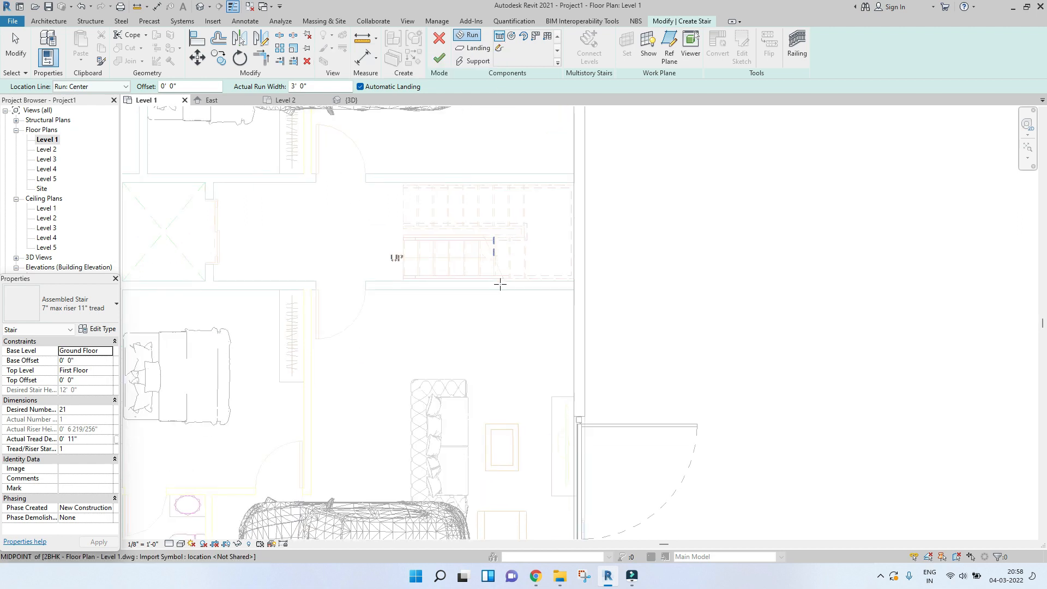
{"action": "scroll", "coordinate": [480, 308], "scroll_direction": "up", "scroll_amount": 4}
{"action": "scroll", "coordinate": [468, 305], "scroll_direction": "up", "scroll_amount": 1}
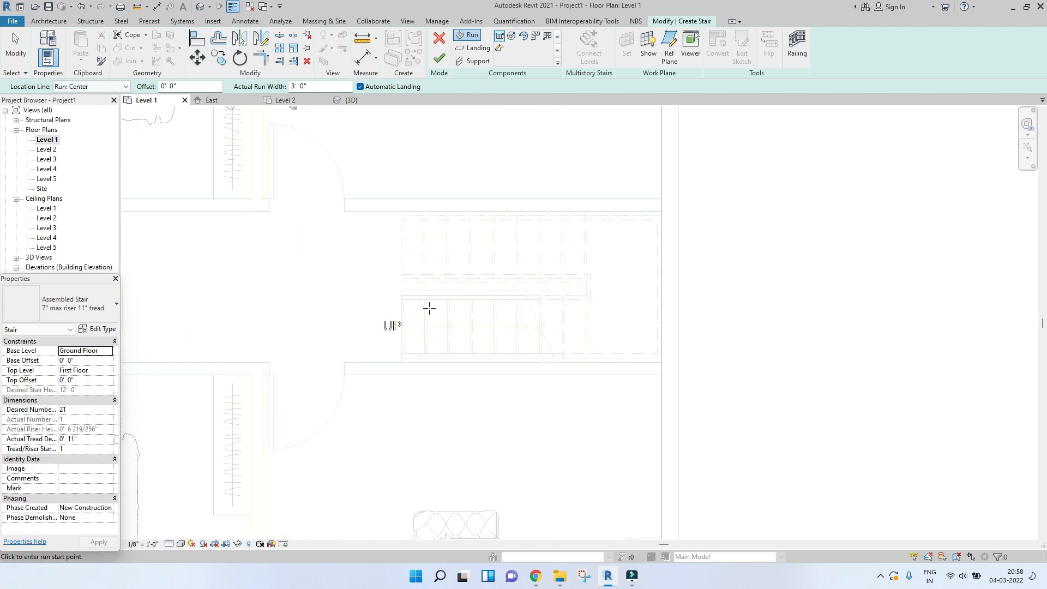
{"action": "left_click", "coordinate": [402, 325]}
{"action": "scroll", "coordinate": [594, 322], "scroll_direction": "up", "scroll_amount": 3}
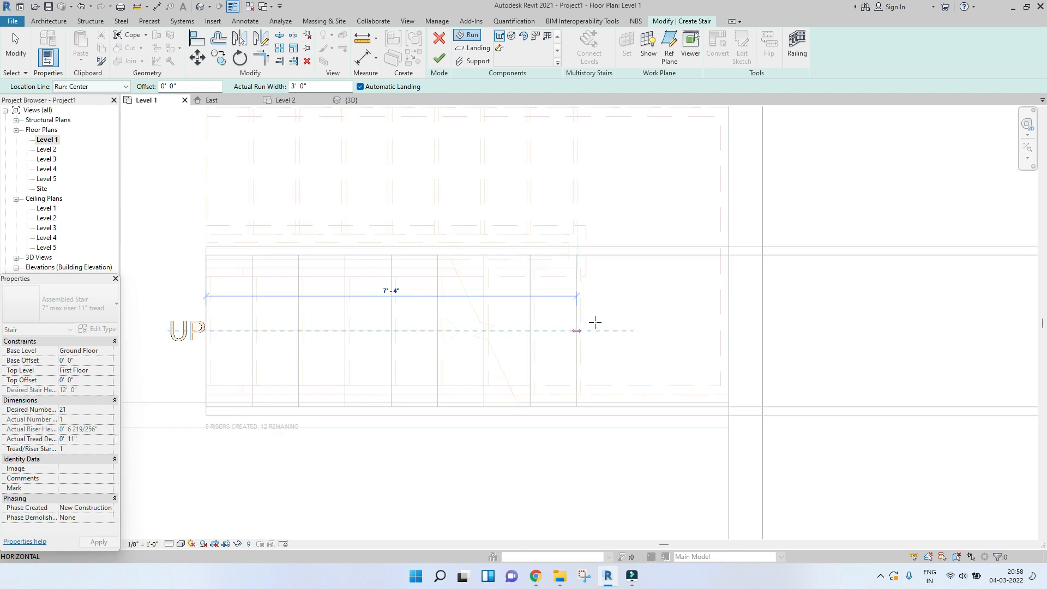
{"action": "left_click", "coordinate": [580, 330]}
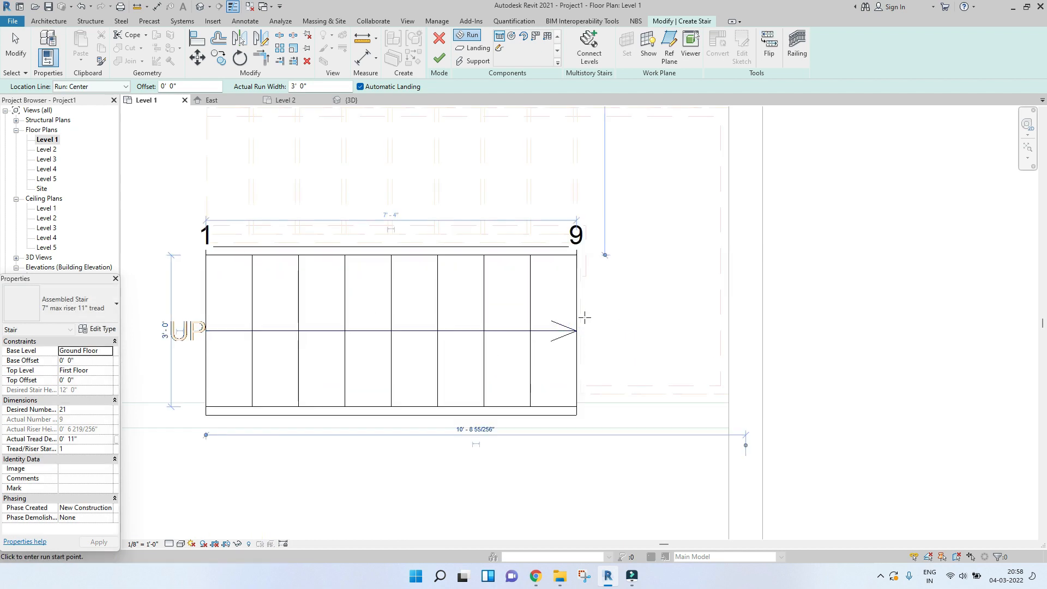
- Draw the second straight run back alongside the first, 7' 4" long, with an automatic landing joining both
{"action": "scroll", "coordinate": [583, 315], "scroll_direction": "down", "scroll_amount": 2}
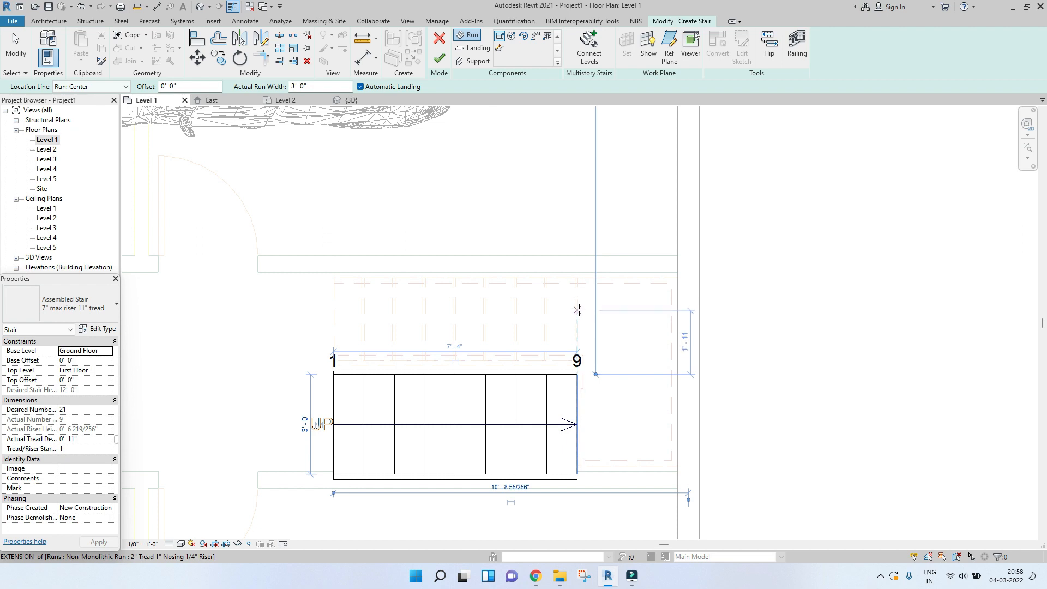
{"action": "left_click", "coordinate": [578, 309]}
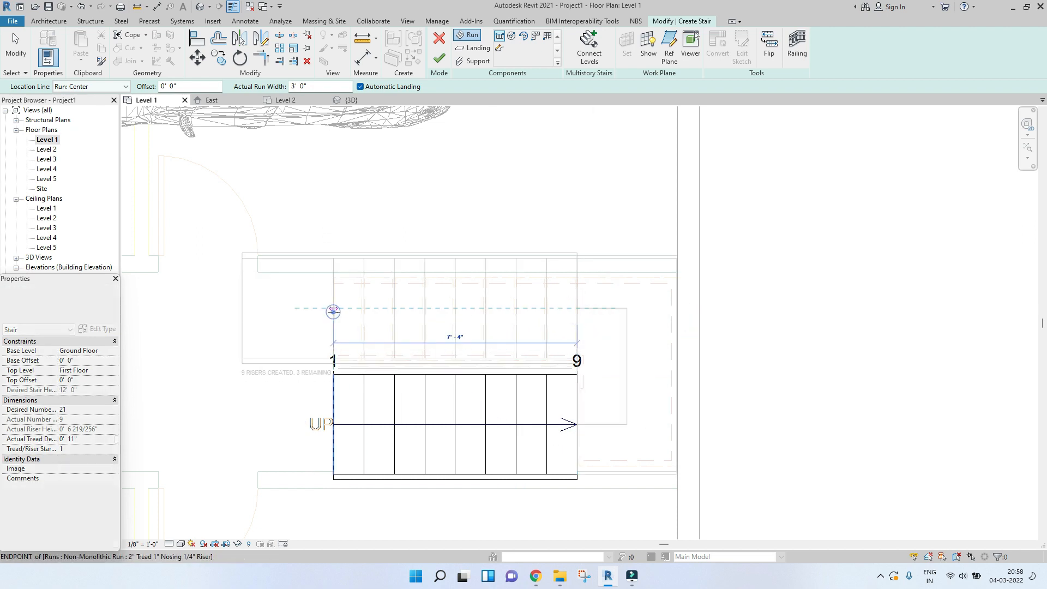
{"action": "left_click", "coordinate": [333, 312]}
{"action": "key", "text": "Escape"}
- Set the width of both stair runs to 2' 6"
{"action": "left_click", "coordinate": [349, 414]}
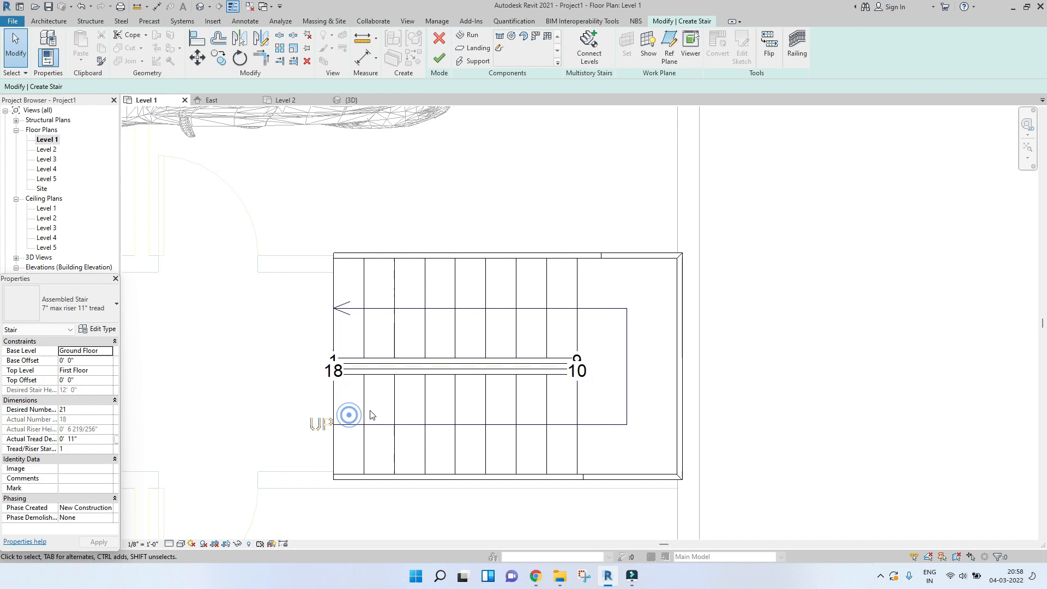
{"action": "left_click", "coordinate": [370, 415]}
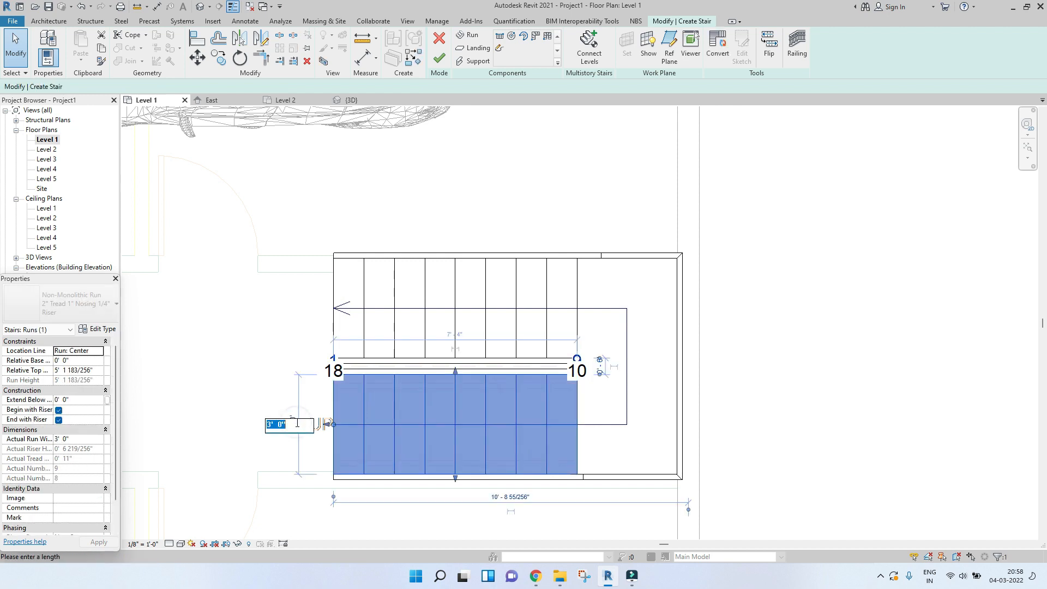
{"action": "key", "text": "Return"}
{"action": "left_click", "coordinate": [419, 299]}
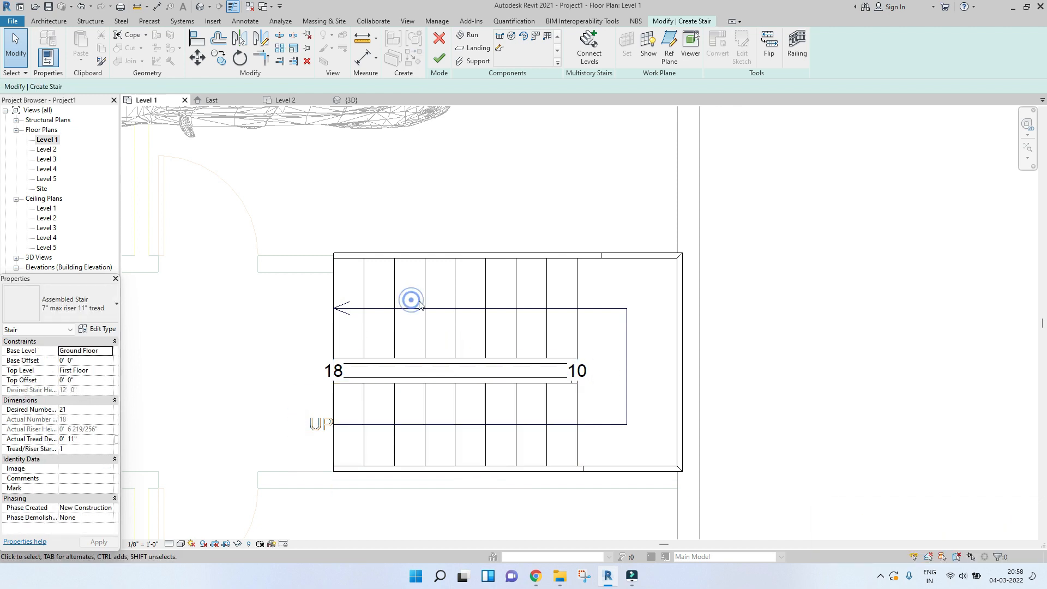
{"action": "left_click", "coordinate": [599, 305]}
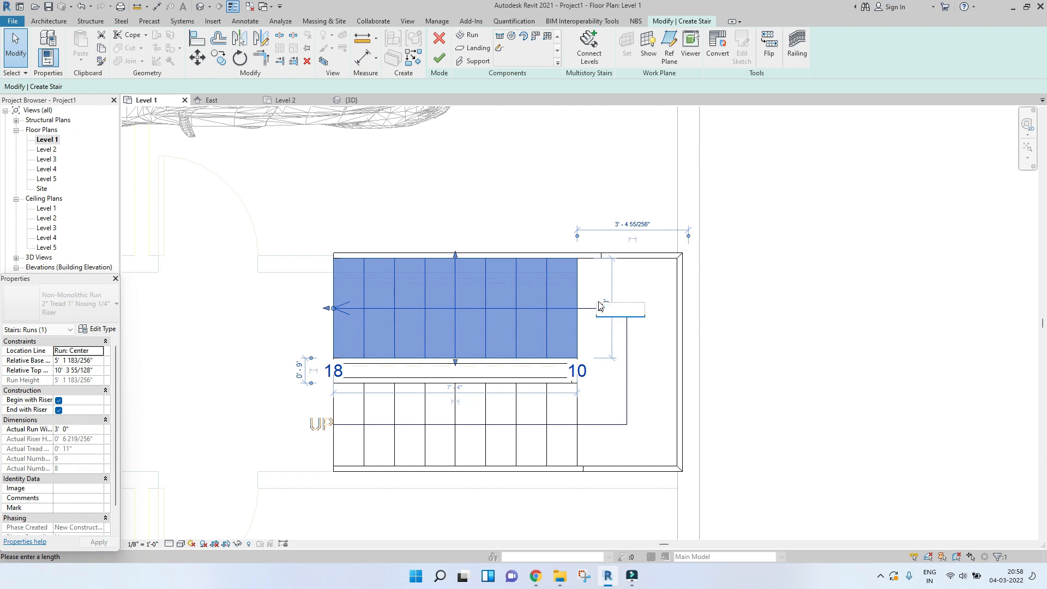
{"action": "type", "text": "2 6"}
{"action": "key", "text": "Return"}
{"action": "key", "text": "Escape"}
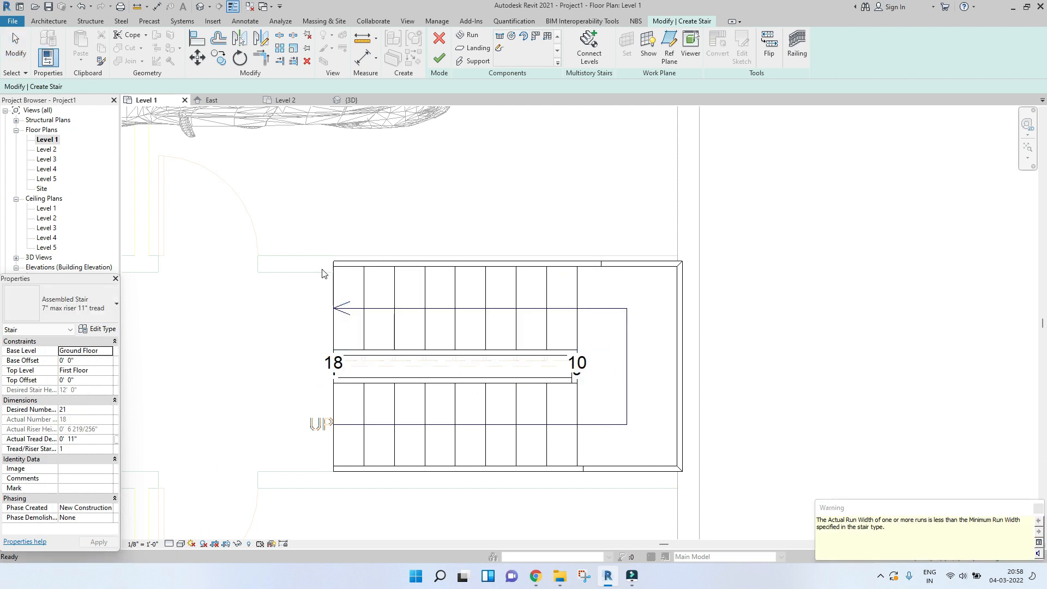
- Align the outer edges of both stair runs with the inner faces of the CAD stairwell walls
{"action": "key", "text": "a"}
{"action": "key", "text": "l"}
{"action": "left_click", "coordinate": [304, 276]}
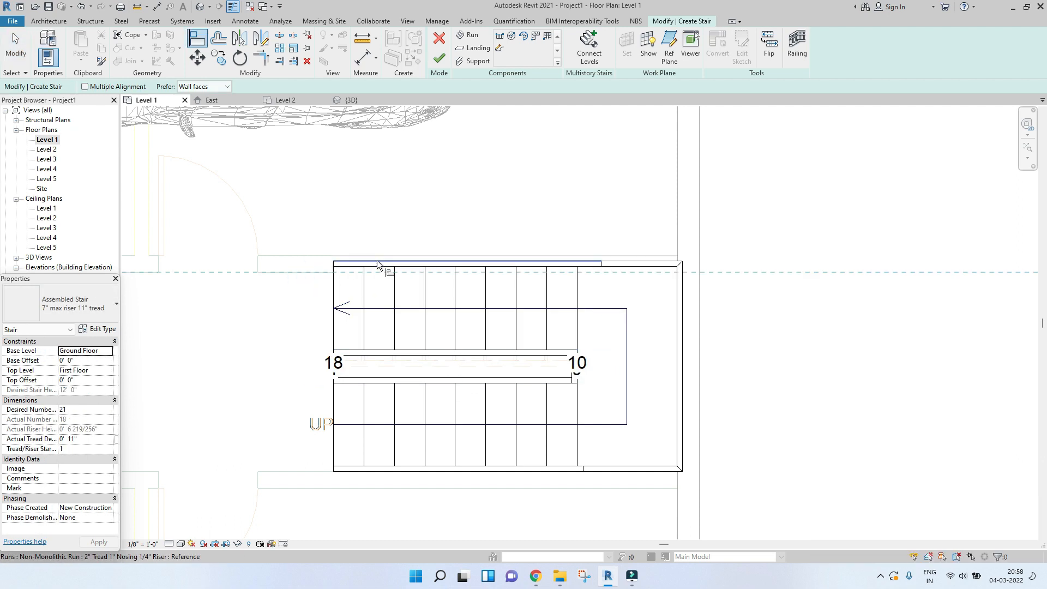
{"action": "left_click", "coordinate": [378, 262]}
{"action": "left_click", "coordinate": [293, 467]}
{"action": "left_click", "coordinate": [467, 470]}
{"action": "key", "text": "Escape"}
{"action": "key", "text": "Escape"}
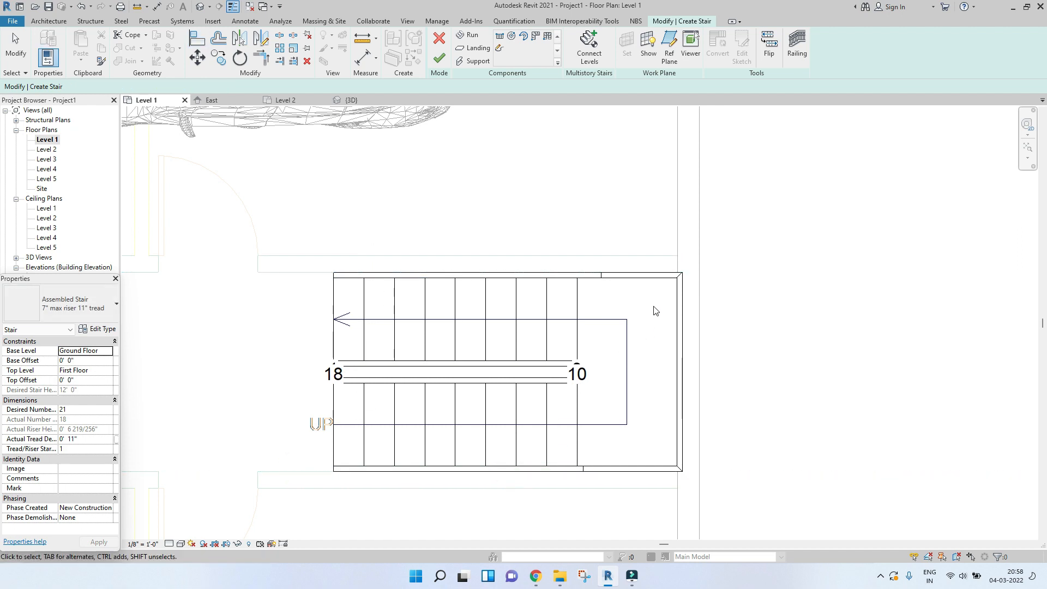
- Align the landing's outer edge with the boundary wall's inner face and finish the stair
{"action": "key", "text": "a"}
{"action": "key", "text": "l"}
{"action": "left_click", "coordinate": [676, 236]}
{"action": "left_click", "coordinate": [681, 312]}
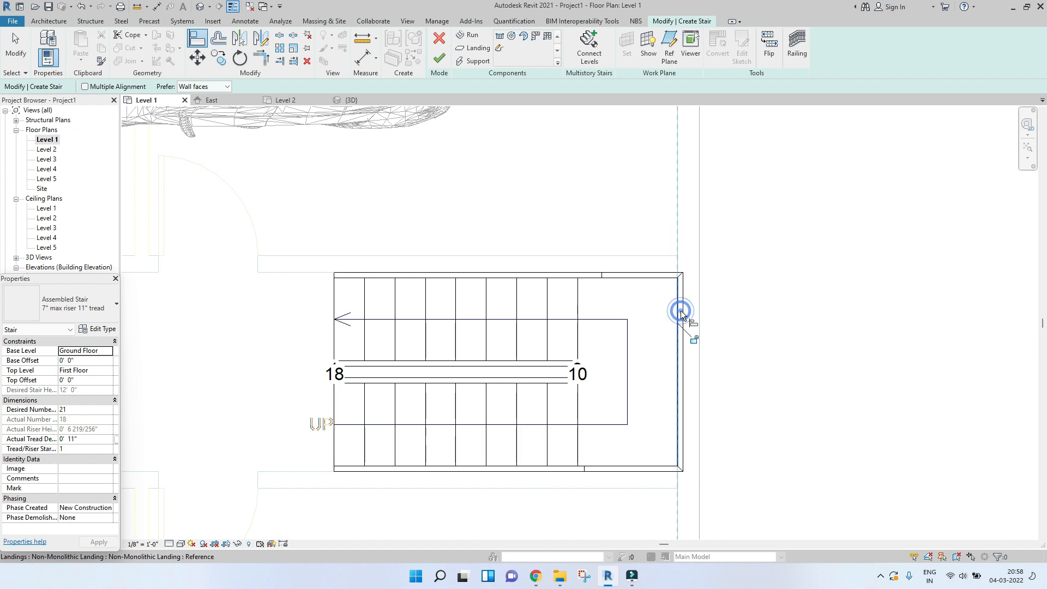
{"action": "left_click", "coordinate": [682, 299]}
{"action": "key", "text": "Escape"}
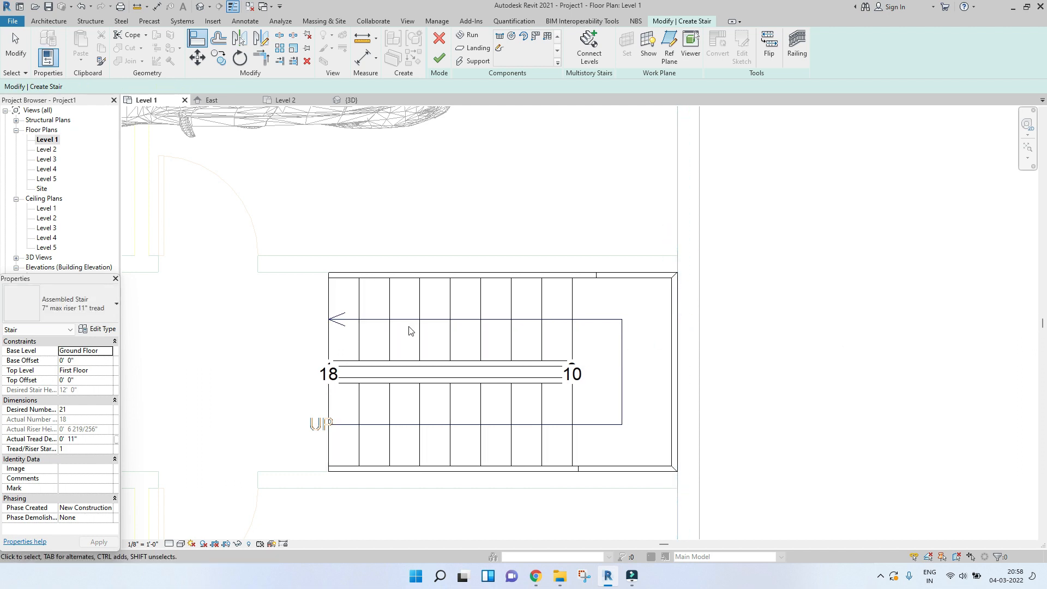
{"action": "scroll", "coordinate": [410, 331], "scroll_direction": "down", "scroll_amount": 3}
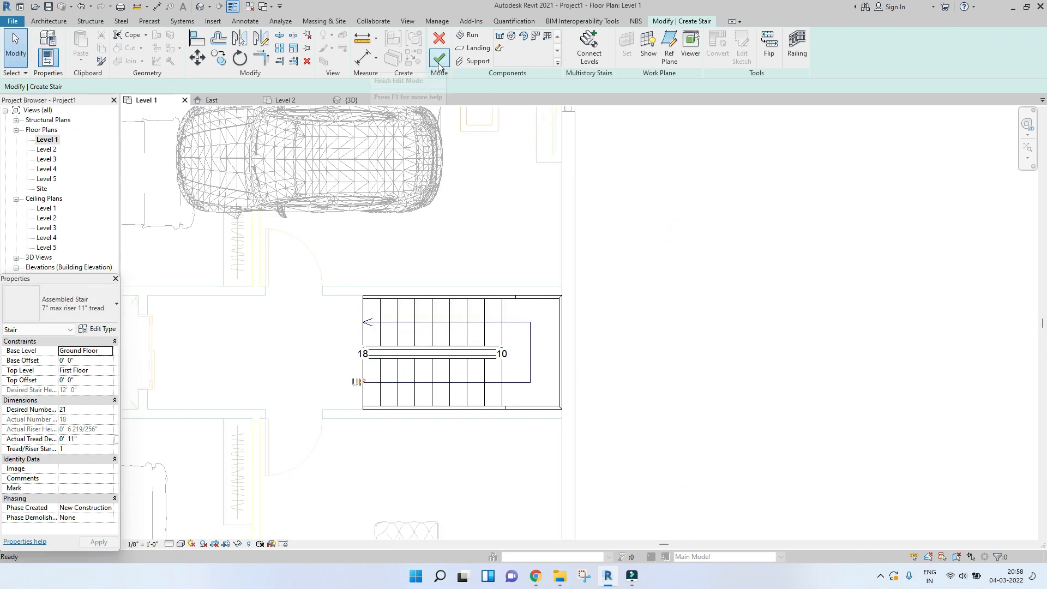
{"action": "left_click", "coordinate": [439, 60]}
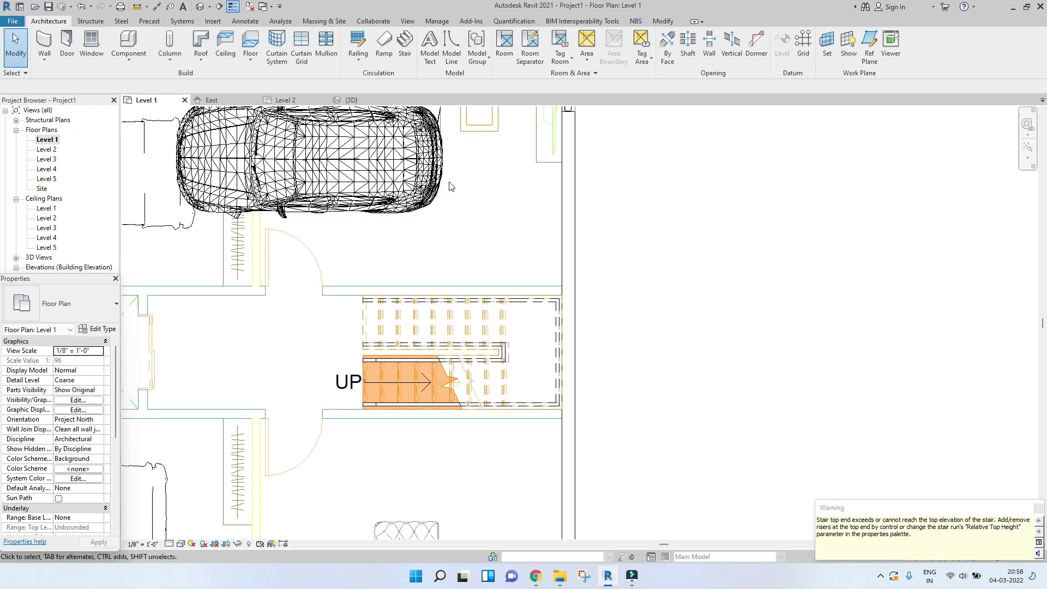
- Examine the new stair, its railings and the parked cars in the 3D view
{"action": "scroll", "coordinate": [305, 326], "scroll_direction": "up", "scroll_amount": 3}
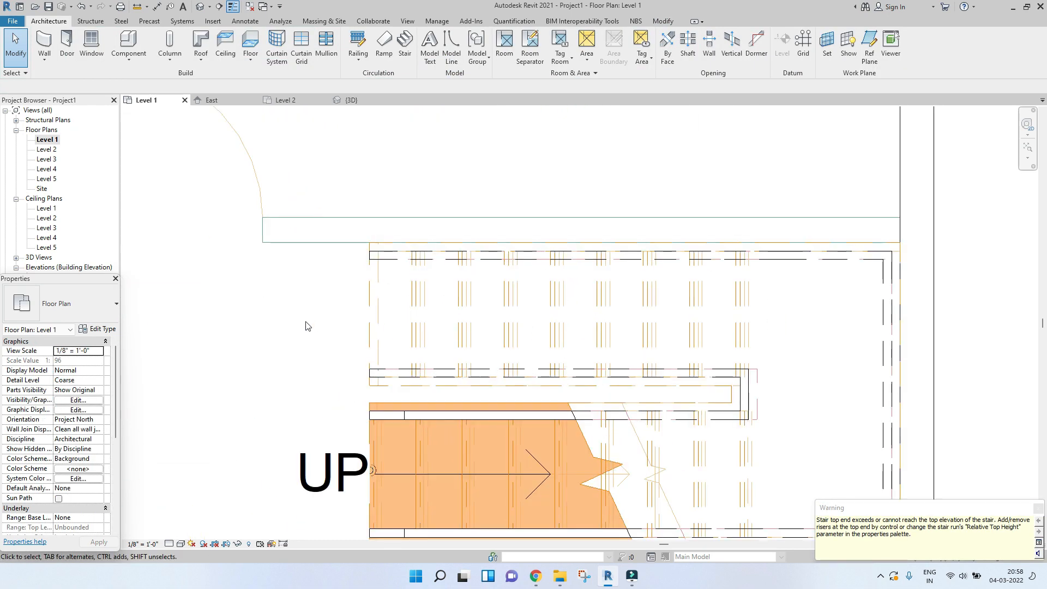
{"action": "scroll", "coordinate": [306, 326], "scroll_direction": "down", "scroll_amount": 3}
{"action": "left_click", "coordinate": [371, 99]}
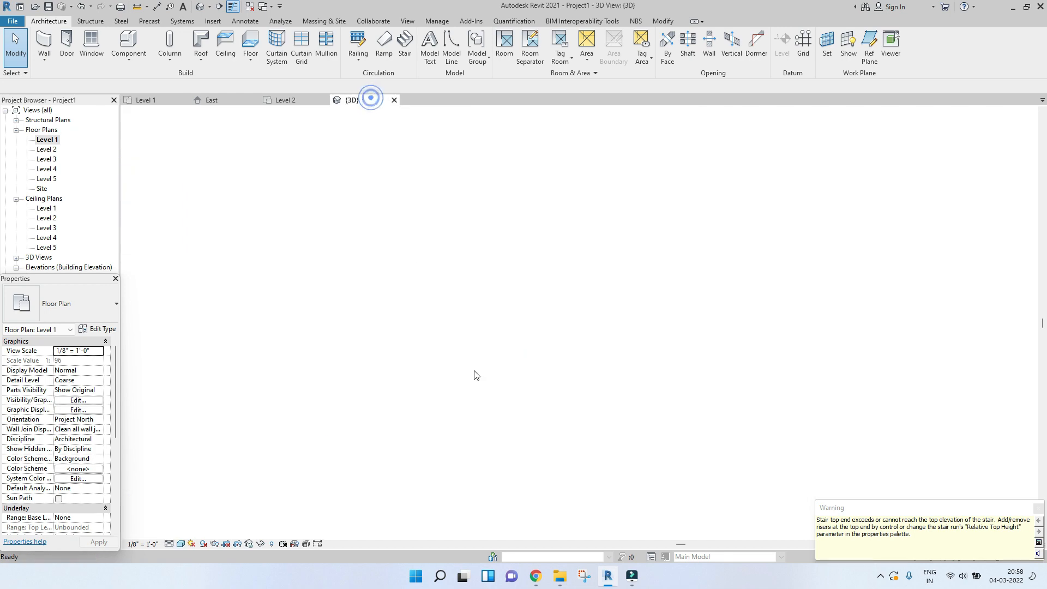
{"action": "scroll", "coordinate": [600, 327], "scroll_direction": "up", "scroll_amount": 3}
{"action": "mouse_move", "coordinate": [710, 328]}
{"action": "middle_mouse_down", "text": "shift"}
{"action": "mouse_move", "coordinate": [646, 365]}
{"action": "mouse_move", "coordinate": [864, 355]}
{"action": "mouse_move", "coordinate": [911, 326]}
{"action": "mouse_move", "coordinate": [603, 321]}
{"action": "mouse_move", "coordinate": [633, 321]}
{"action": "mouse_move", "coordinate": [675, 363]}
{"action": "mouse_move", "coordinate": [842, 331]}
{"action": "mouse_move", "coordinate": [530, 345]}
{"action": "mouse_move", "coordinate": [787, 316]}
{"action": "middle_mouse_up", "text": "shift"}
{"action": "scroll", "coordinate": [791, 326], "scroll_direction": "up", "scroll_amount": 2}
{"action": "scroll", "coordinate": [788, 317], "scroll_direction": "down", "scroll_amount": 2}
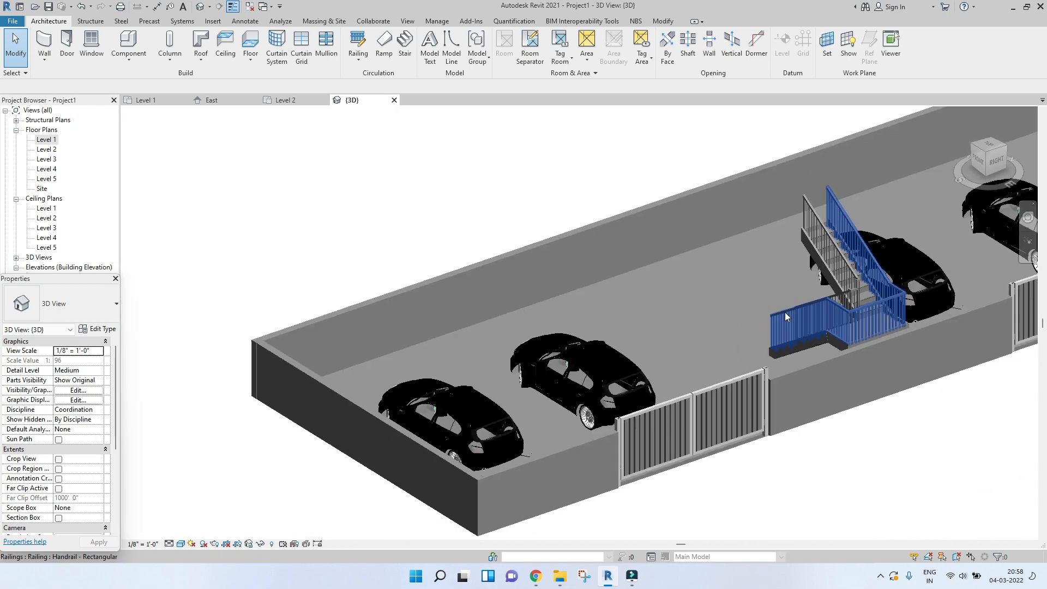
- Return to the Level 1 floor plan and examine the lift shaft area and the boundary wall beside it
{"action": "left_click", "coordinate": [151, 104]}
{"action": "middle_click_drag", "start_coordinate": [387, 233], "coordinate": [515, 202]}
{"action": "scroll", "coordinate": [515, 202], "scroll_direction": "down", "scroll_amount": 4}
{"action": "middle_click_drag", "start_coordinate": [466, 297], "coordinate": [501, 307]}
{"action": "scroll", "coordinate": [501, 307], "scroll_direction": "up", "scroll_amount": 3}
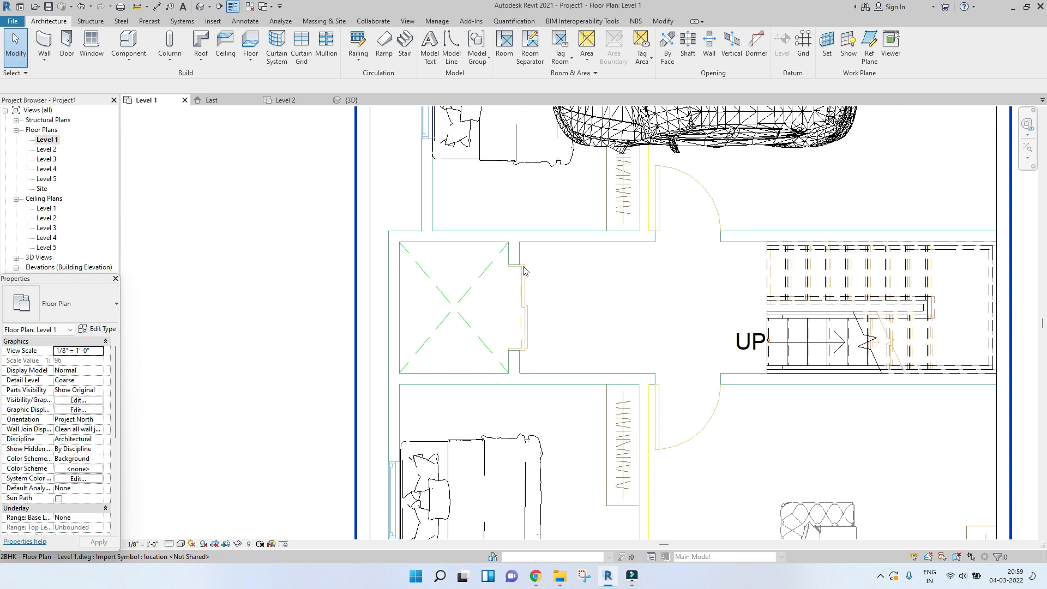
{"action": "middle_click_drag", "start_coordinate": [511, 323], "coordinate": [467, 369]}
{"action": "scroll", "coordinate": [519, 355], "scroll_direction": "down", "scroll_amount": 2}
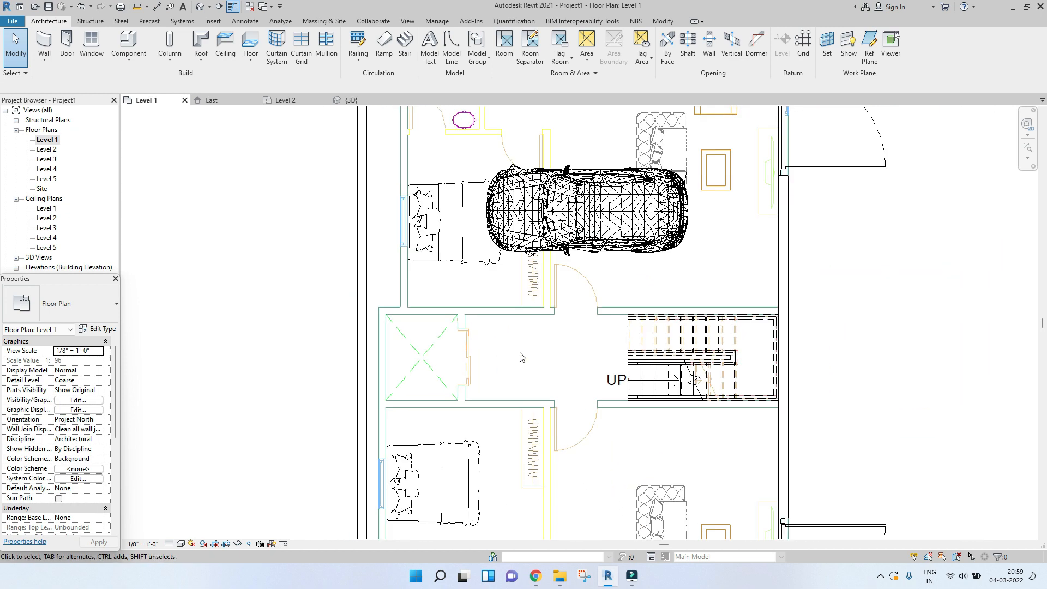
{"action": "left_click", "coordinate": [359, 320]}
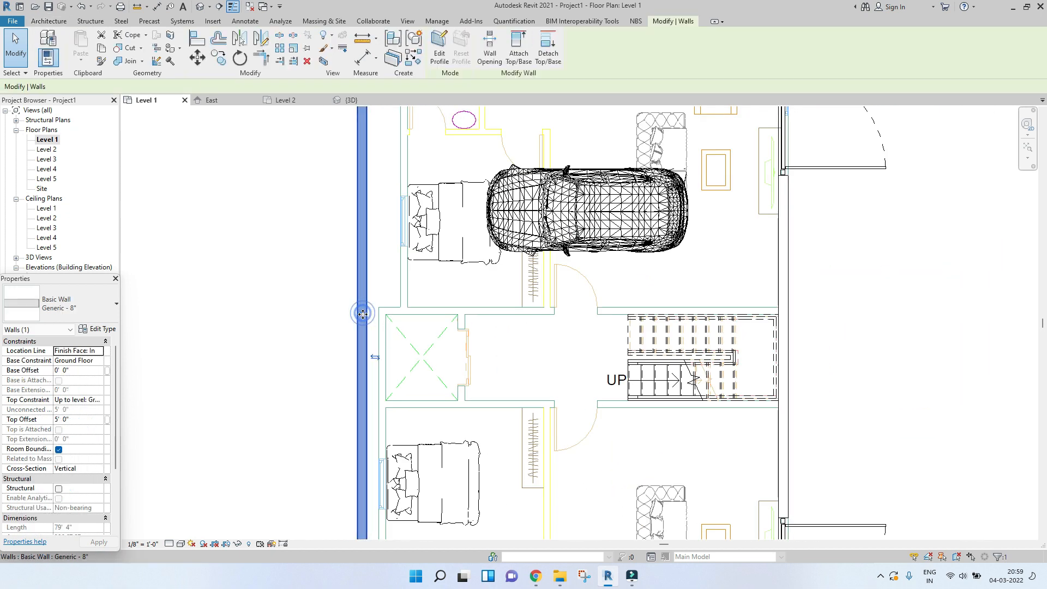
{"action": "left_click", "coordinate": [224, 334]}
- Start a new wall for the lift shaft on the Level 1 plan using the Basic Wall Generic - 6" type
{"action": "key", "text": "w"}
{"action": "key", "text": "a"}
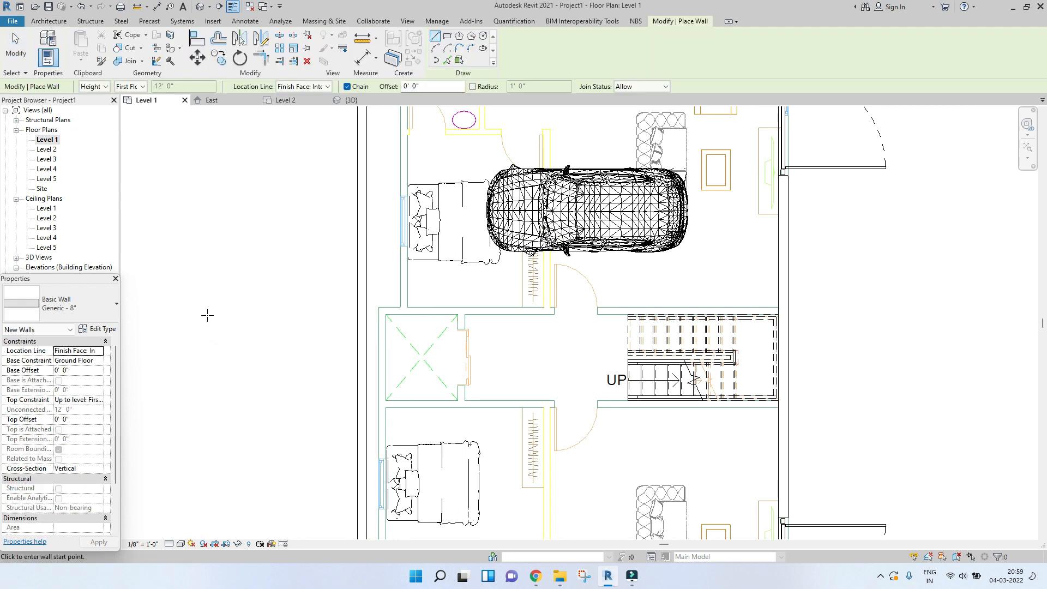
{"action": "left_click", "coordinate": [76, 303]}
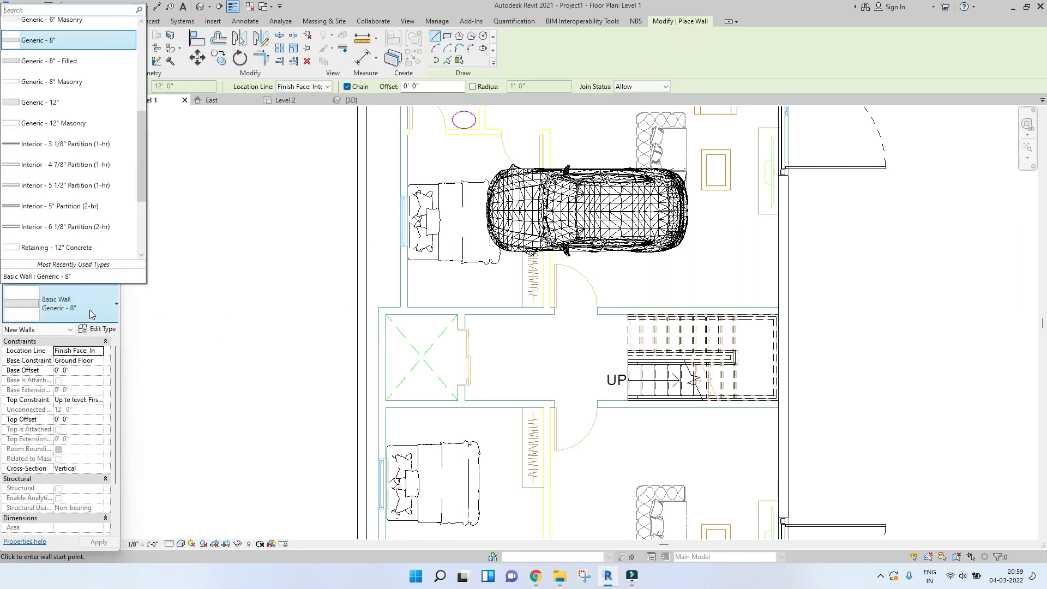
{"action": "scroll", "coordinate": [57, 47], "scroll_direction": "up", "scroll_amount": 3}
{"action": "left_click", "coordinate": [58, 82]}
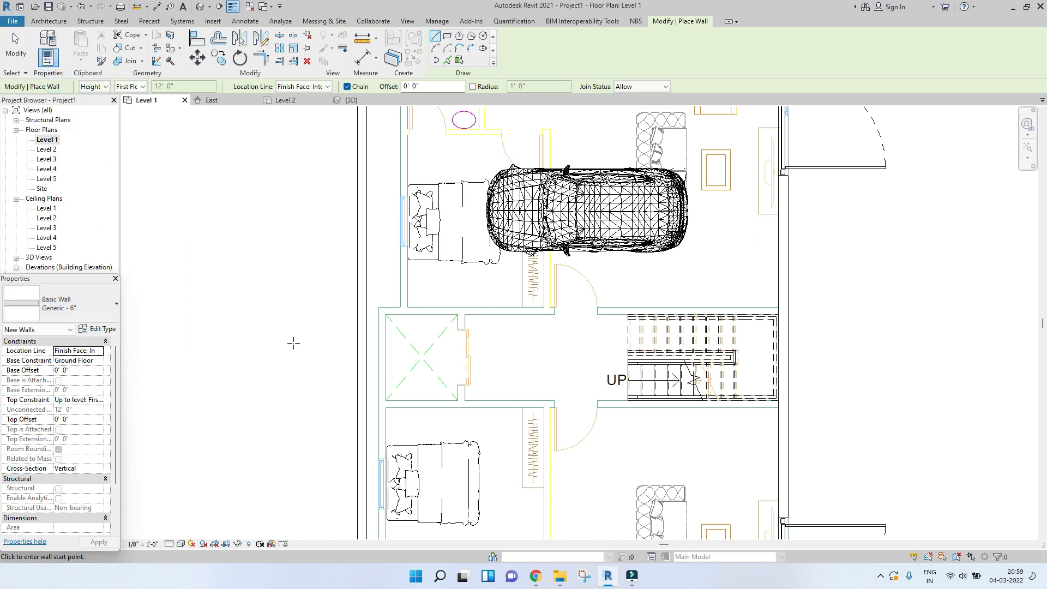
{"action": "scroll", "coordinate": [386, 337], "scroll_direction": "up", "scroll_amount": 1}
{"action": "scroll", "coordinate": [386, 337], "scroll_direction": "up", "scroll_amount": 1}
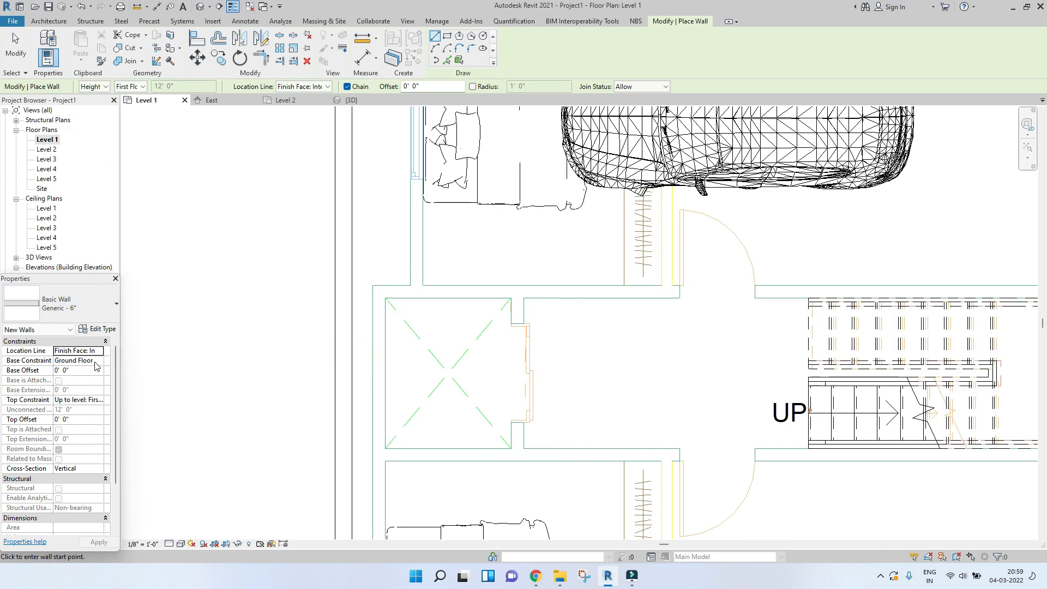
{"action": "left_click", "coordinate": [101, 404]}
{"action": "left_click", "coordinate": [76, 414]}
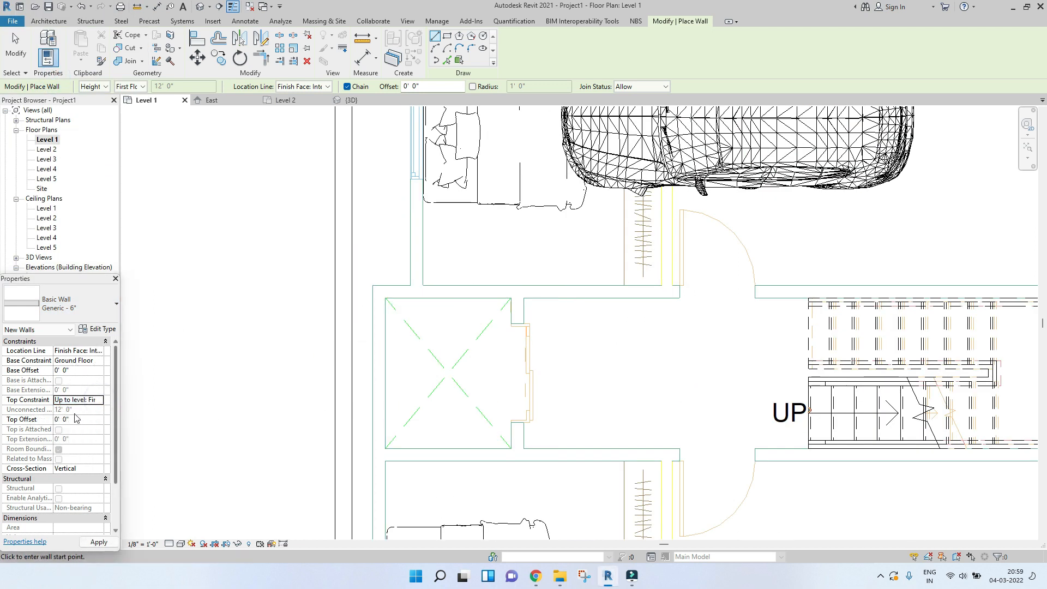
- Draw the four walls enclosing the lift shaft, tracing the CAD shaft outline
{"action": "left_click", "coordinate": [373, 285]}
{"action": "left_click", "coordinate": [376, 455]}
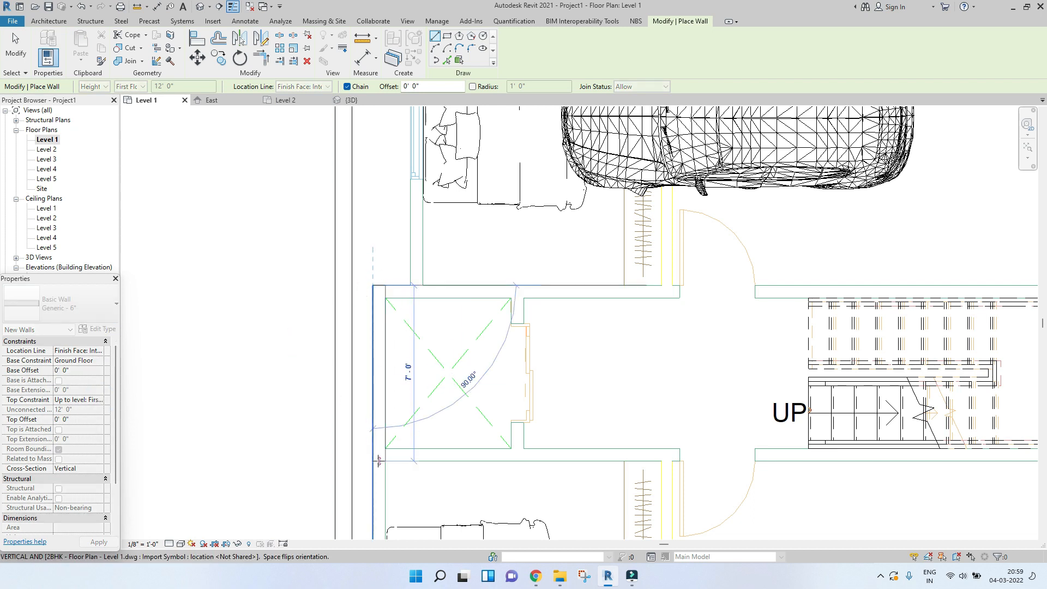
{"action": "left_click", "coordinate": [523, 456]}
{"action": "key", "text": "Escape"}
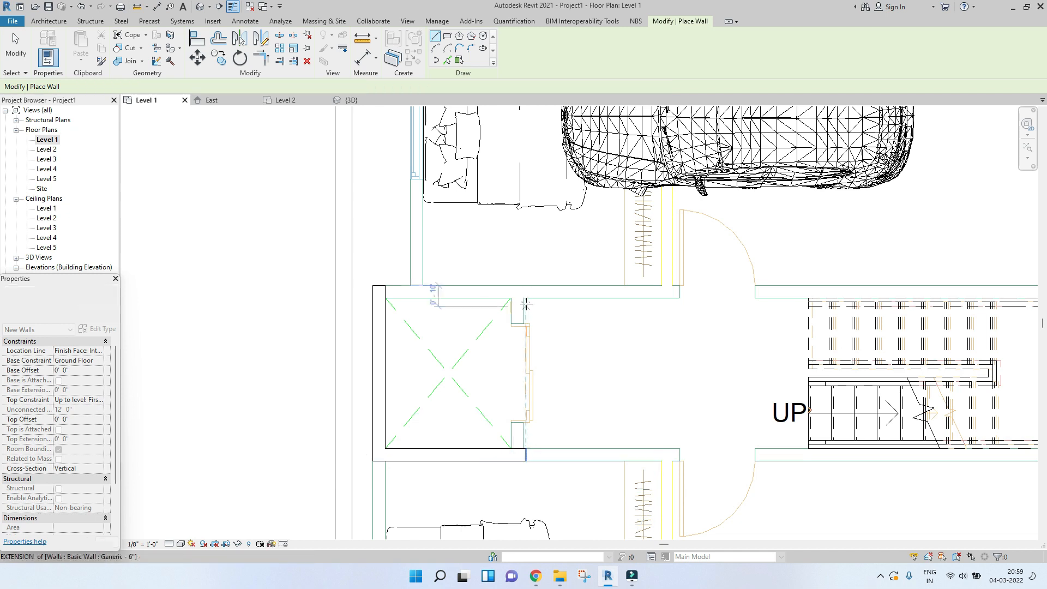
{"action": "left_click", "coordinate": [513, 298]}
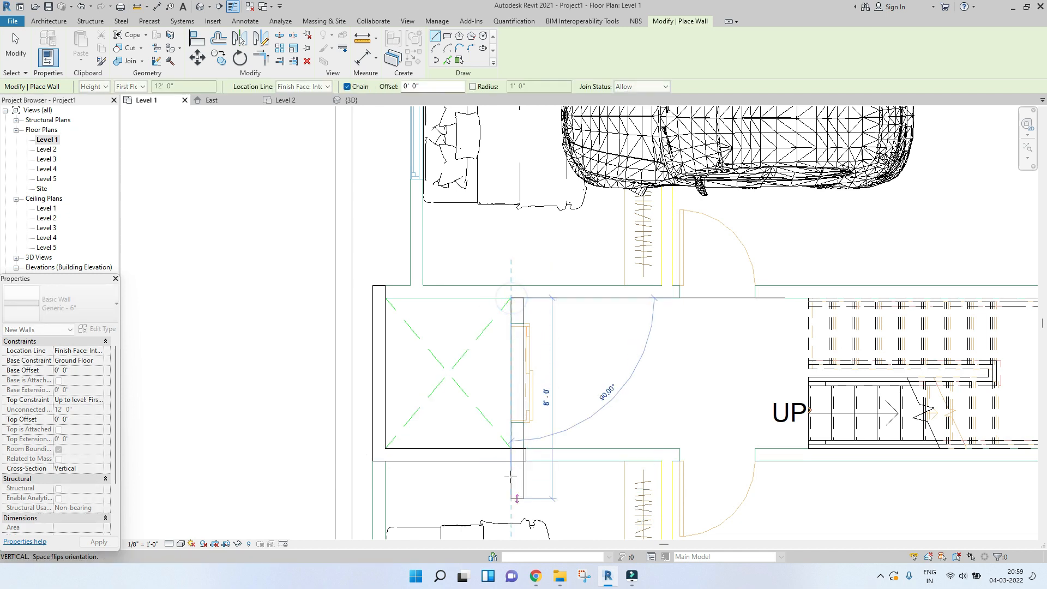
{"action": "left_click", "coordinate": [511, 448]}
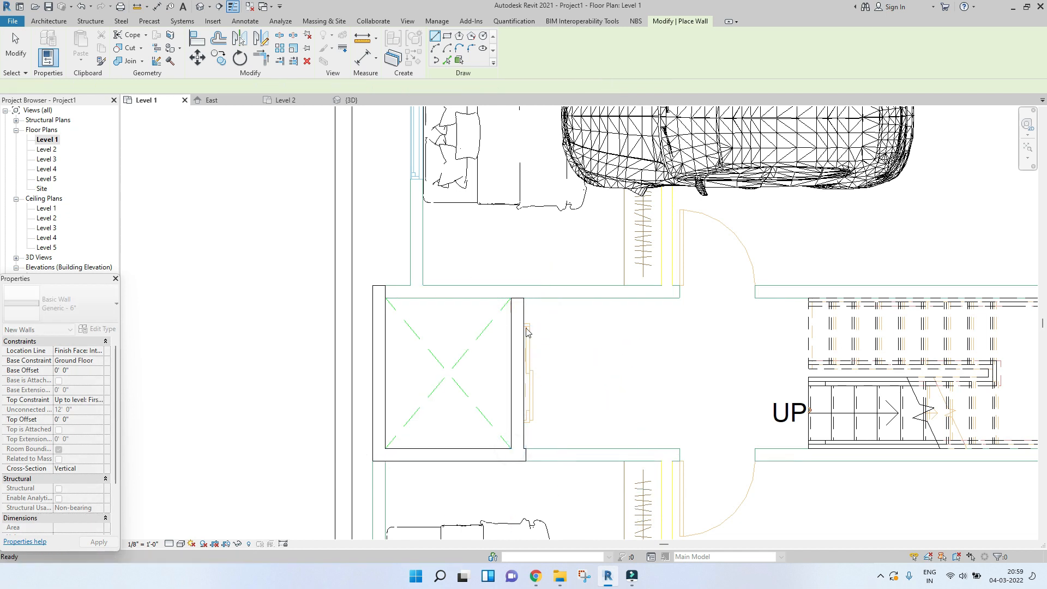
{"action": "left_click", "coordinate": [386, 298]}
{"action": "key", "text": "Escape"}
{"action": "key", "text": "Escape"}
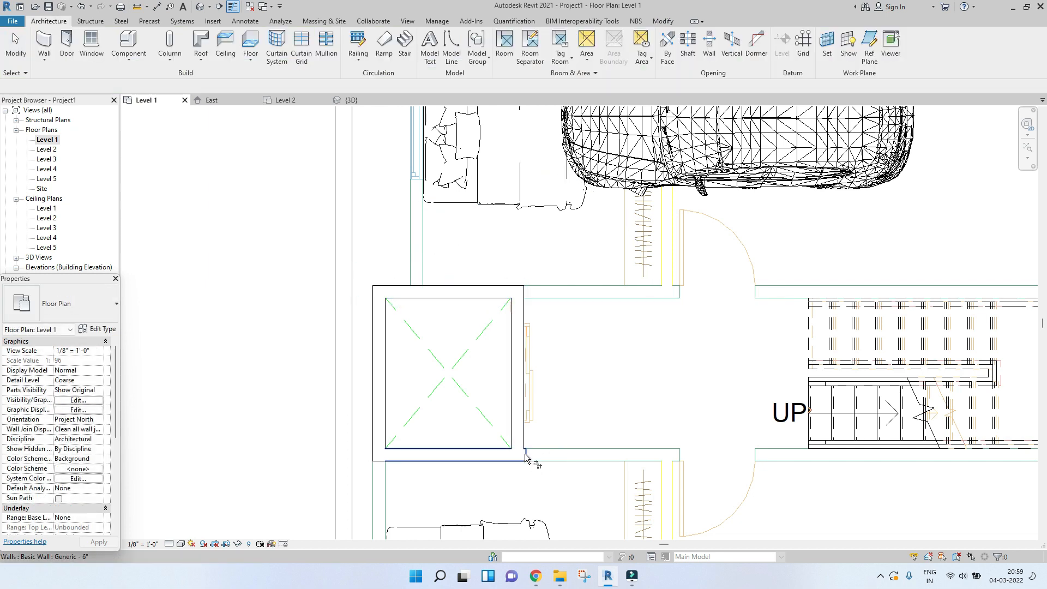
- Trim the lift shaft's door-side wall and lower wall so they meet in a clean corner
{"action": "scroll", "coordinate": [525, 457], "scroll_direction": "up", "scroll_amount": 2}
{"action": "left_click", "coordinate": [520, 362]}
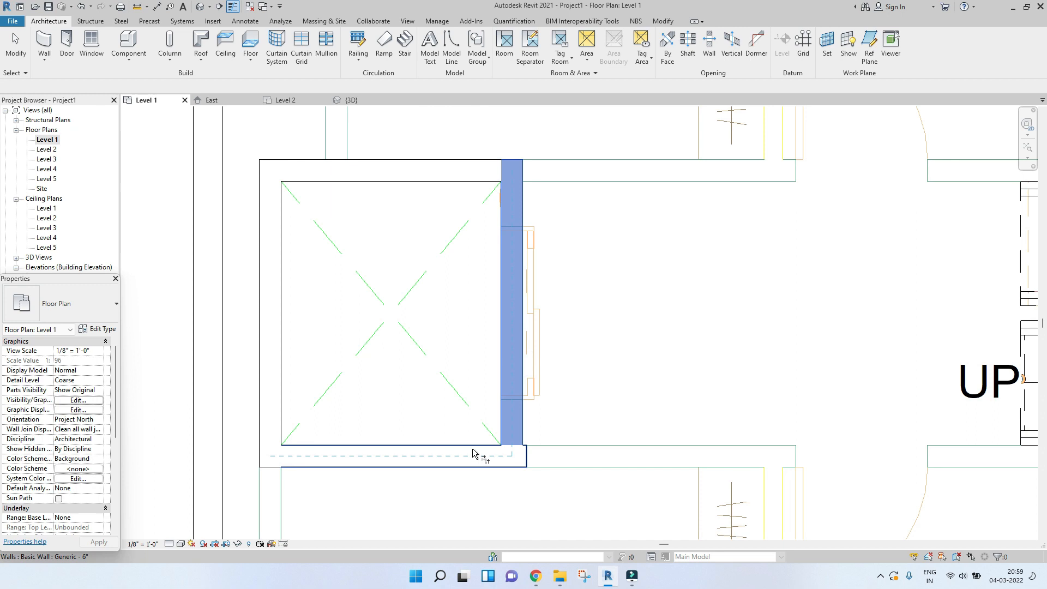
{"action": "left_click", "coordinate": [472, 450]}
{"action": "scroll", "coordinate": [511, 419], "scroll_direction": "down", "scroll_amount": 7}
{"action": "key", "text": "Escape"}
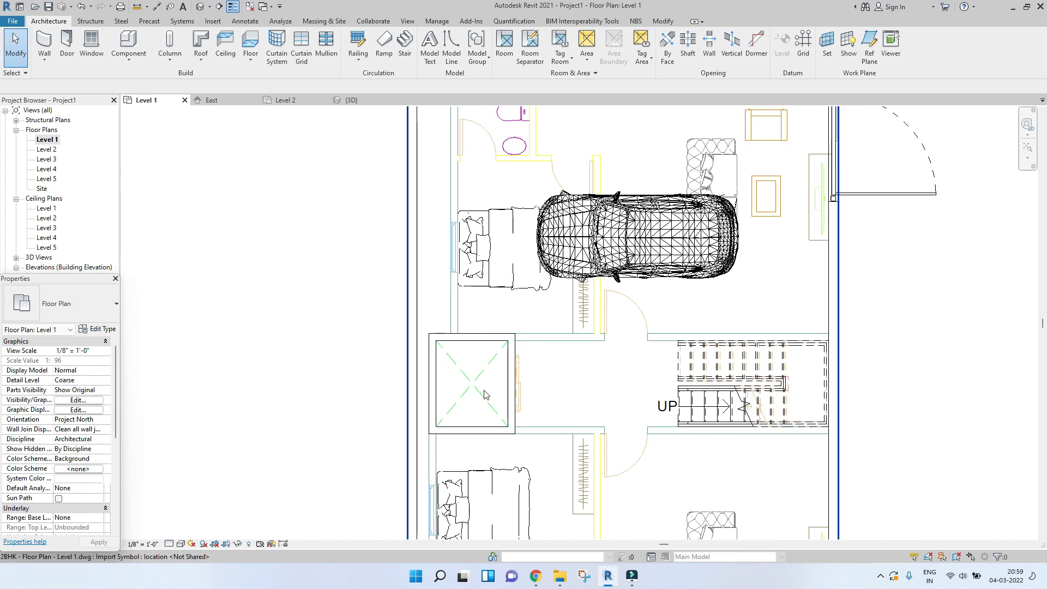
- Load the Side_opening_ElevatorLift_Door_with_Call_buttons_9478 family and place the door in the lift shaft wall facing the stairs
{"action": "middle_click_drag", "start_coordinate": [509, 381], "coordinate": [469, 381]}
{"action": "left_click", "coordinate": [564, 574]}
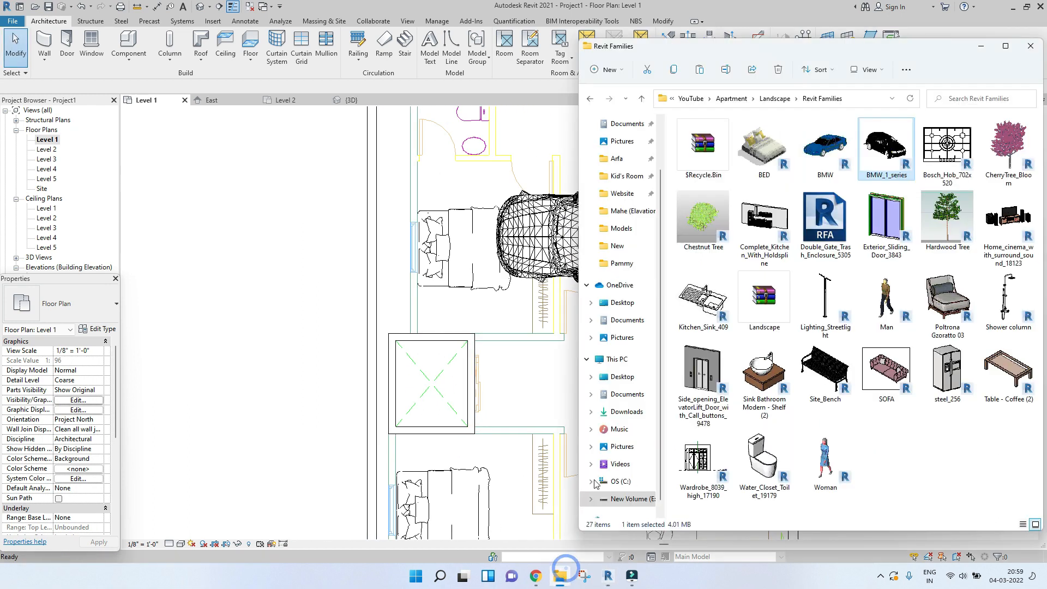
{"action": "left_click", "coordinate": [703, 370]}
{"action": "left_click_drag", "start_coordinate": [445, 334], "coordinate": [454, 331]}
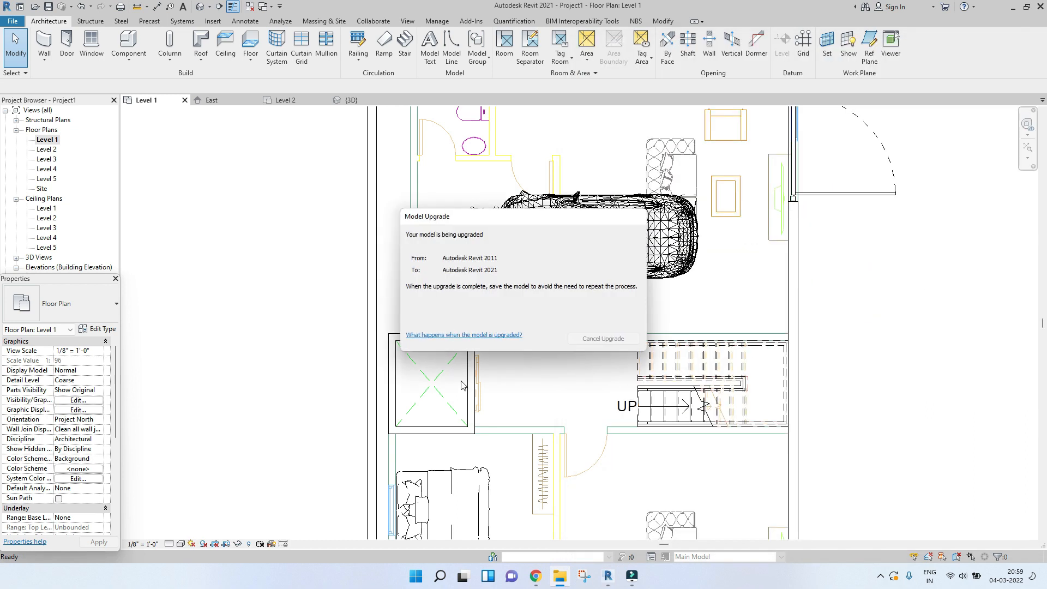
{"action": "scroll", "coordinate": [472, 383], "scroll_direction": "up", "scroll_amount": 5}
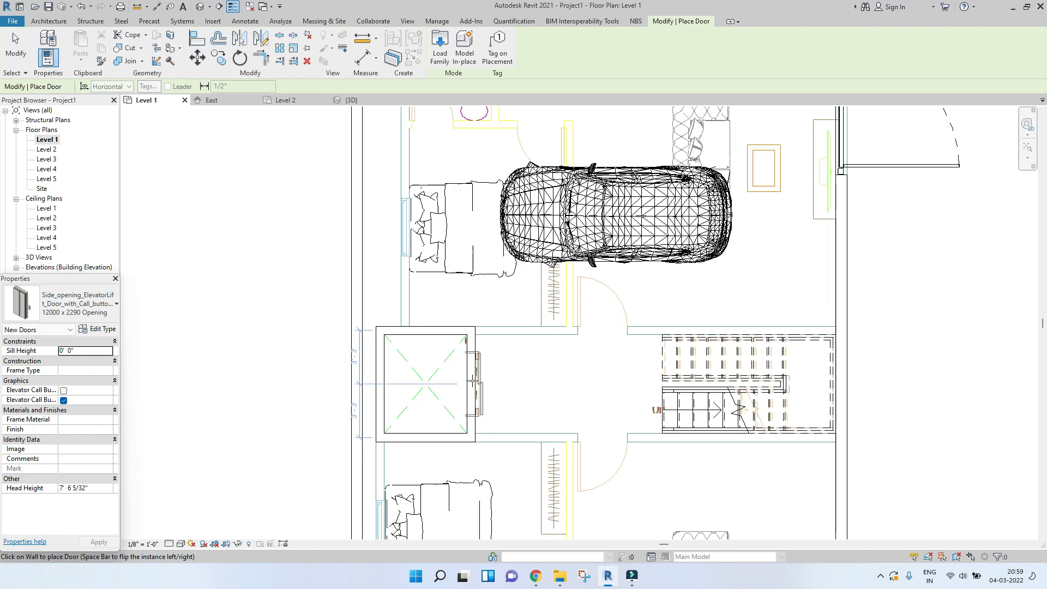
{"action": "left_click", "coordinate": [472, 381]}
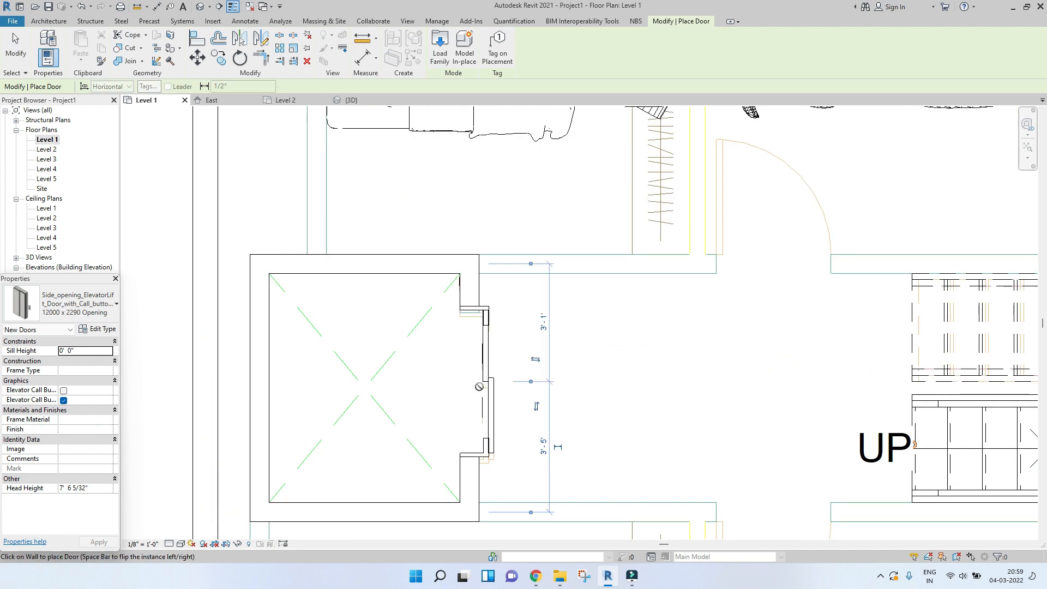
- Align the elevator door with the lift door opening drawn in the CAD plan
{"action": "key", "text": "Escape"}
{"action": "key", "text": "Escape"}
{"action": "key", "text": "l"}
{"action": "scroll", "coordinate": [487, 287], "scroll_direction": "up", "scroll_amount": 3}
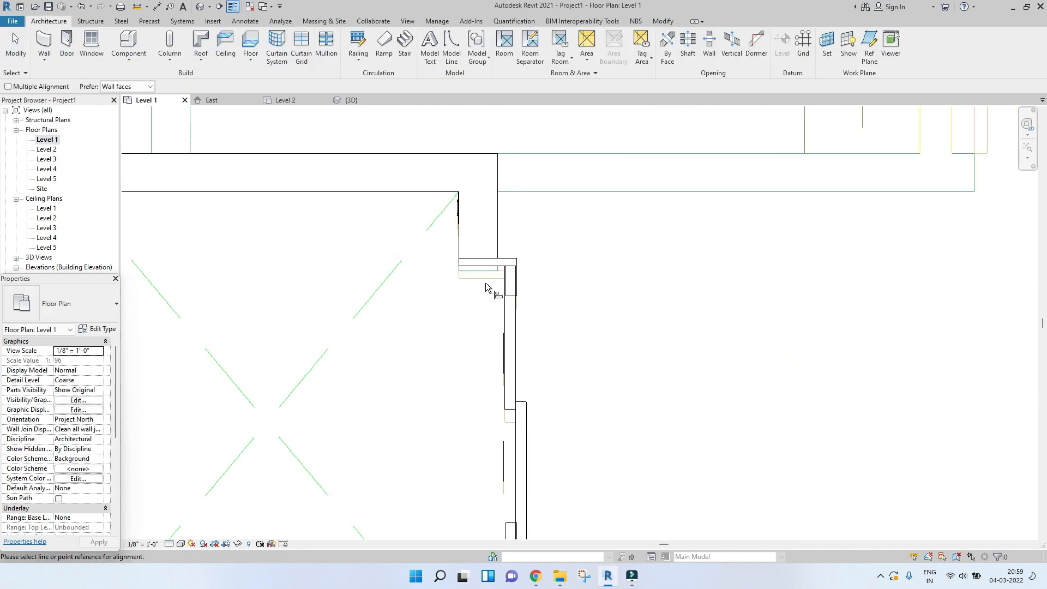
{"action": "scroll", "coordinate": [537, 311], "scroll_direction": "down", "scroll_amount": 3}
{"action": "key", "text": "Escape"}
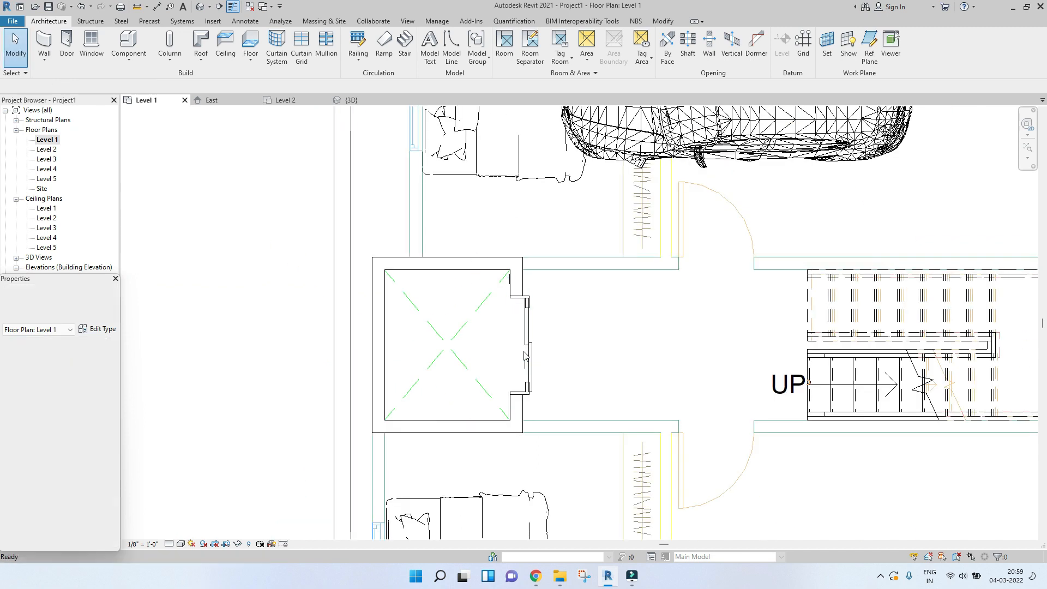
- Flip the elevator door in the 3D view so its call buttons face the parking area, and inspect it
{"action": "left_click", "coordinate": [350, 100]}
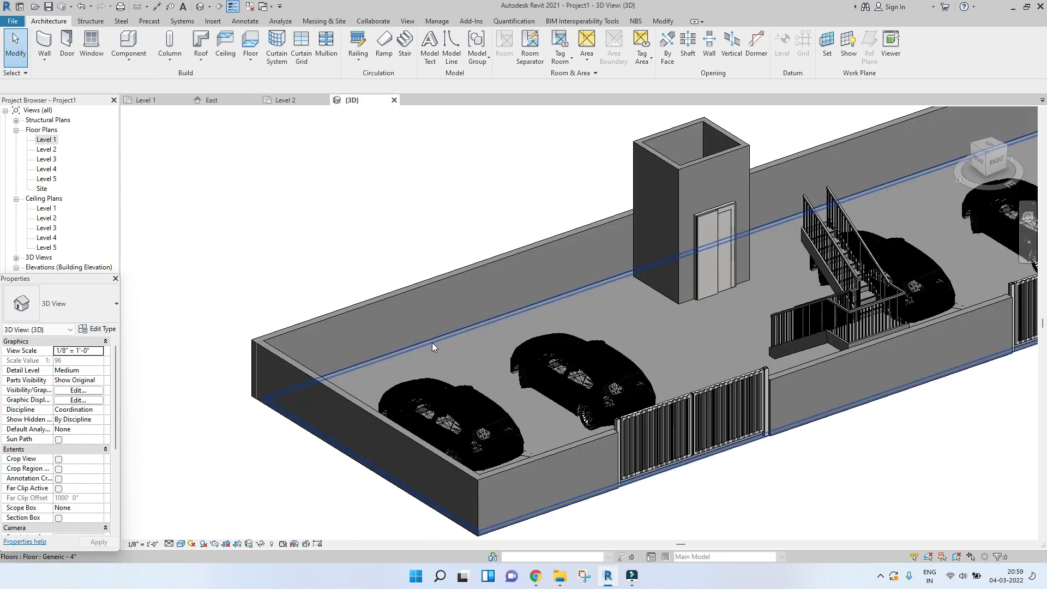
{"action": "middle_click_drag", "start_coordinate": [506, 337], "coordinate": [537, 360]}
{"action": "scroll", "coordinate": [620, 274], "scroll_direction": "down", "scroll_amount": 1}
{"action": "scroll", "coordinate": [620, 273], "scroll_direction": "up", "scroll_amount": 5}
{"action": "left_click", "coordinate": [617, 187]}
{"action": "key", "text": "Escape"}
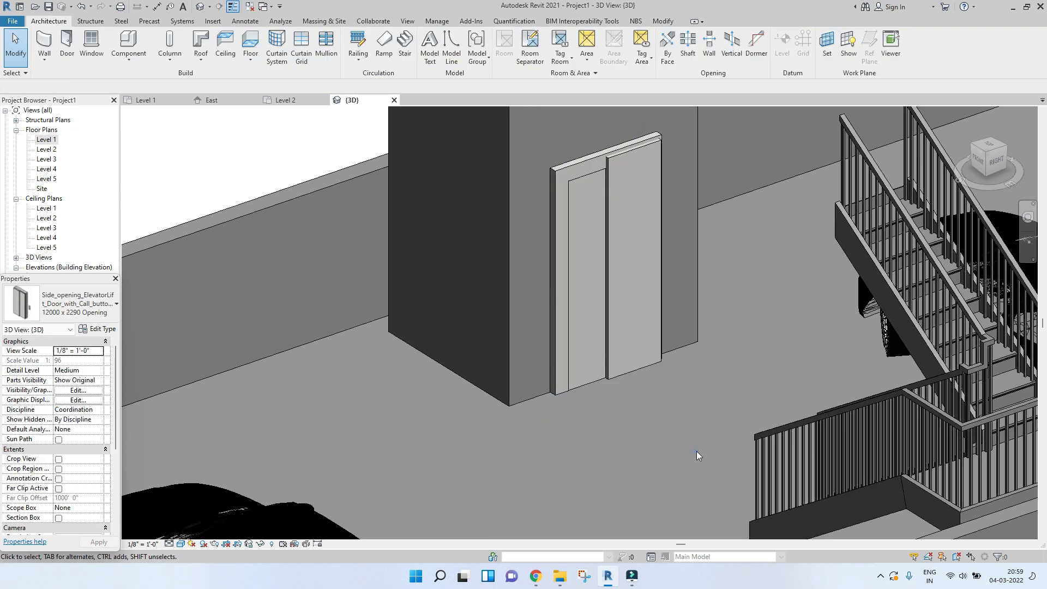
{"action": "left_click", "coordinate": [604, 247]}
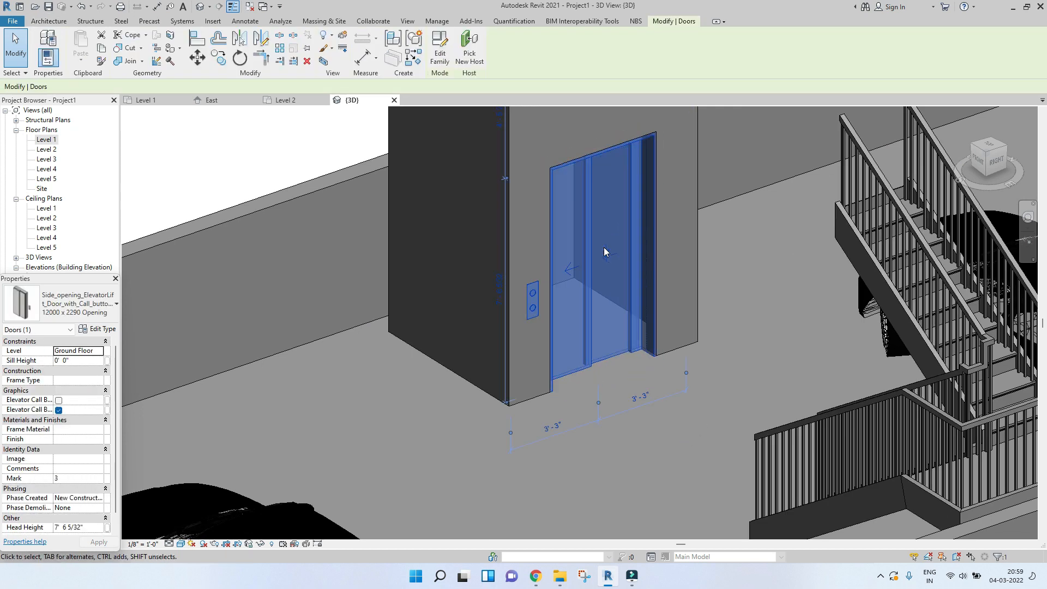
{"action": "left_click", "coordinate": [738, 268]}
{"action": "scroll", "coordinate": [752, 355], "scroll_direction": "down", "scroll_amount": 2}
{"action": "scroll", "coordinate": [636, 387], "scroll_direction": "up", "scroll_amount": 5}
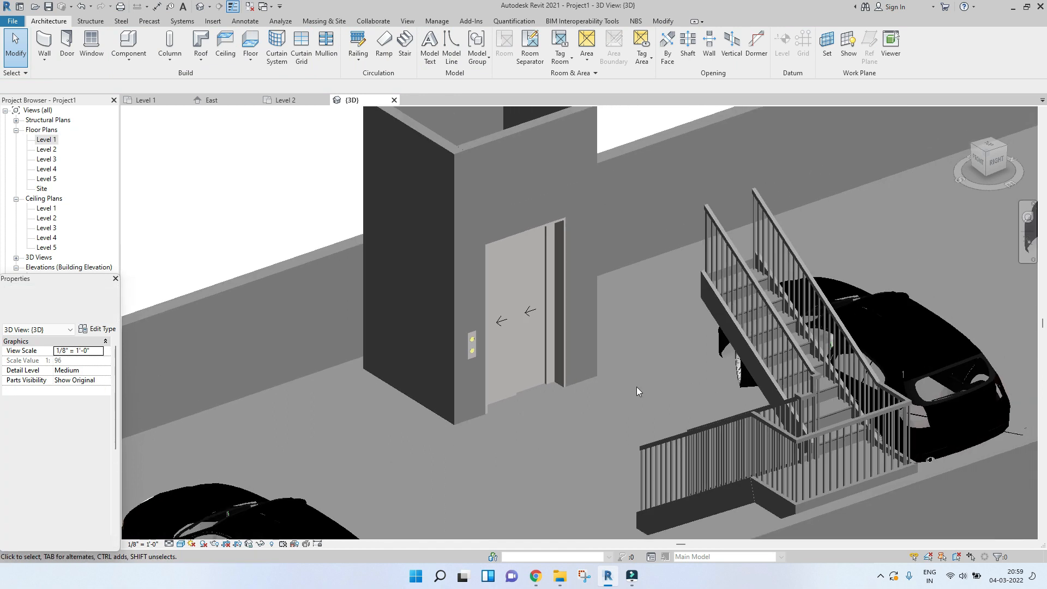
{"action": "scroll", "coordinate": [567, 349], "scroll_direction": "down", "scroll_amount": 5}
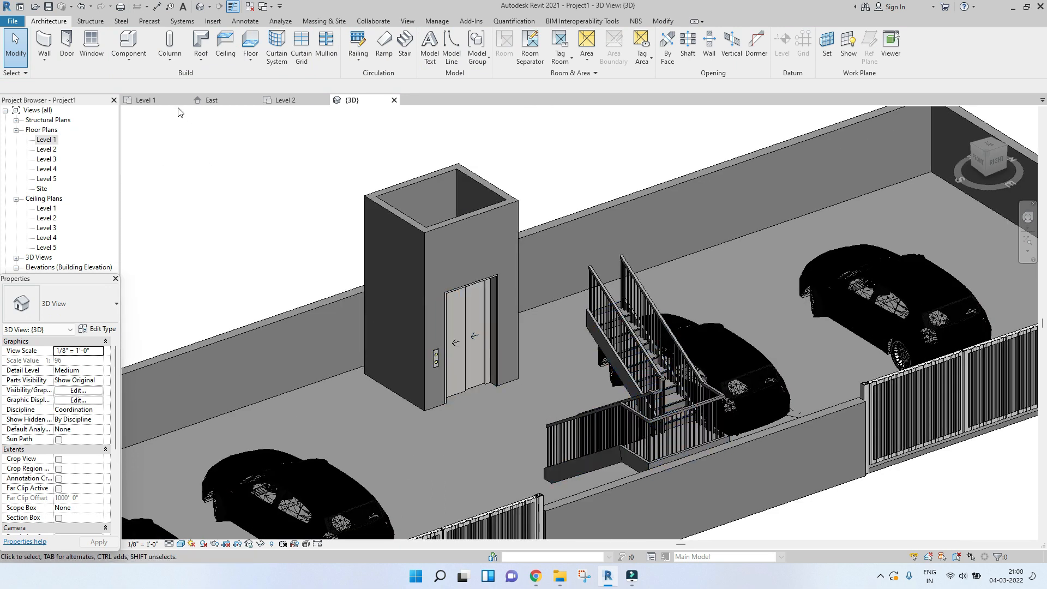
- Return to the Level 1 floor plan and set the imported CAD plan's base level to First Floor
{"action": "left_click", "coordinate": [143, 100]}
{"action": "scroll", "coordinate": [479, 431], "scroll_direction": "down", "scroll_amount": 3}
{"action": "scroll", "coordinate": [480, 430], "scroll_direction": "up", "scroll_amount": 1}
{"action": "scroll", "coordinate": [469, 382], "scroll_direction": "down", "scroll_amount": 2}
{"action": "scroll", "coordinate": [448, 324], "scroll_direction": "up", "scroll_amount": 2}
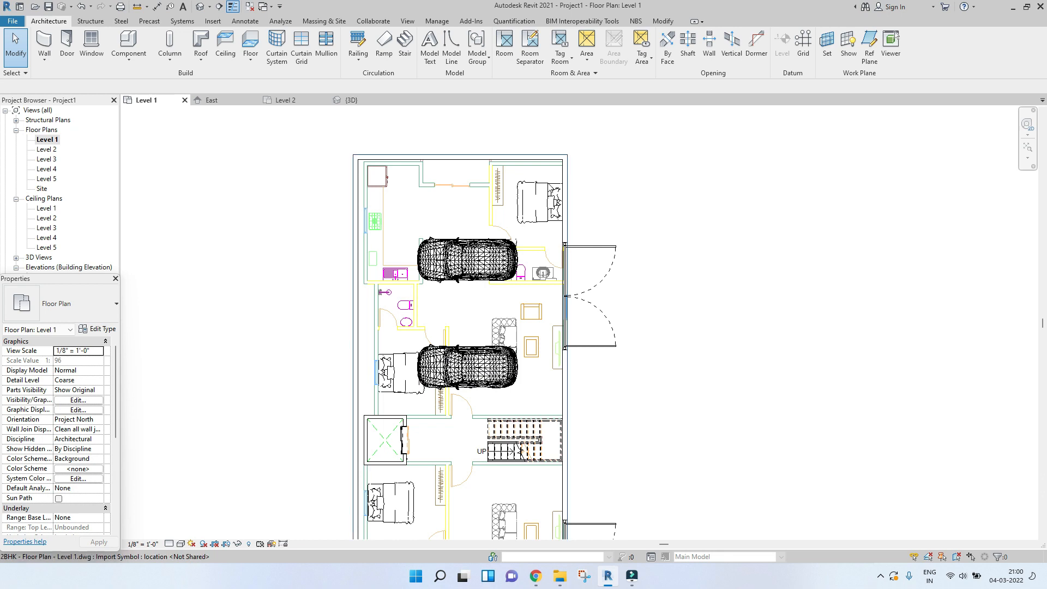
{"action": "left_click", "coordinate": [549, 191]}
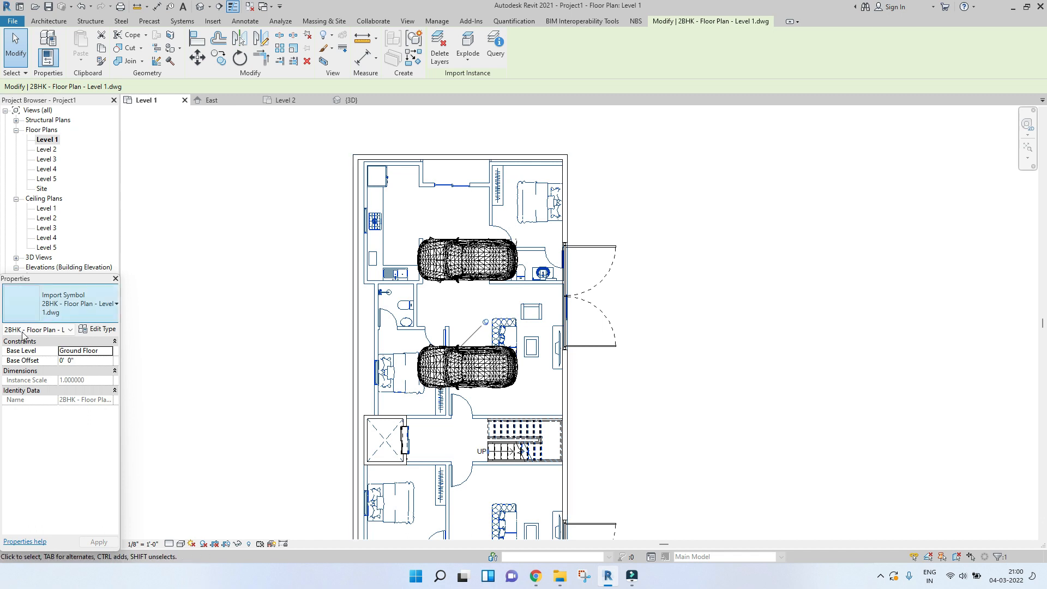
{"action": "left_click", "coordinate": [108, 351]}
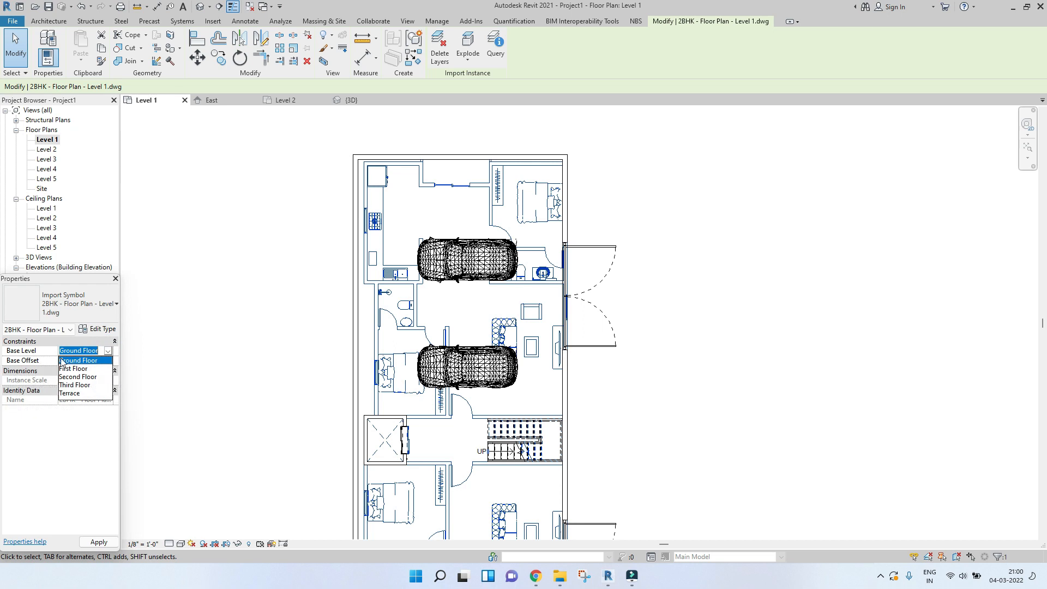
{"action": "left_click", "coordinate": [82, 369]}
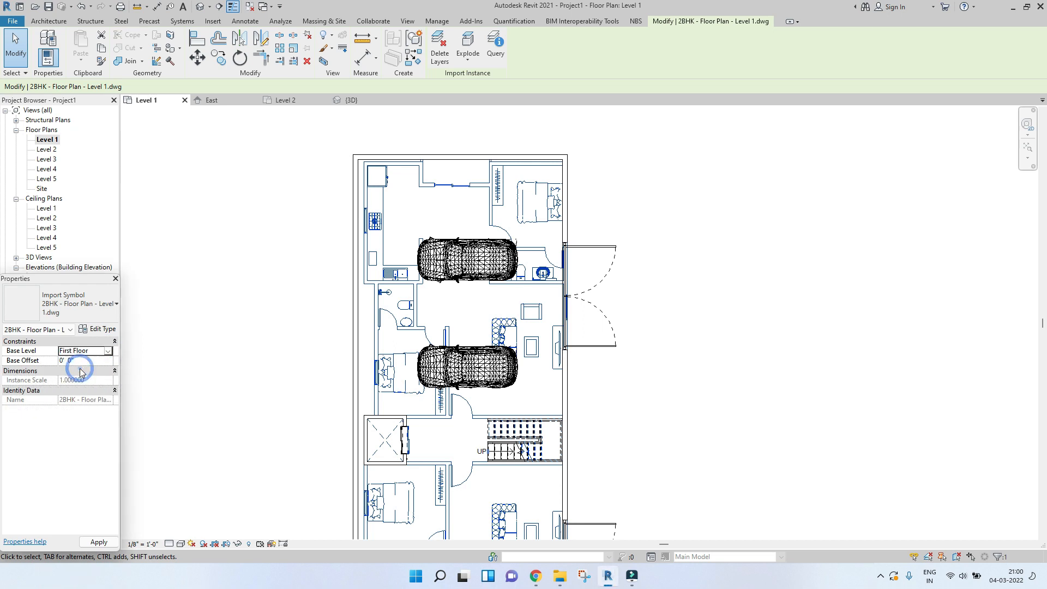
{"action": "left_click", "coordinate": [99, 542]}
{"action": "left_click", "coordinate": [227, 297]}
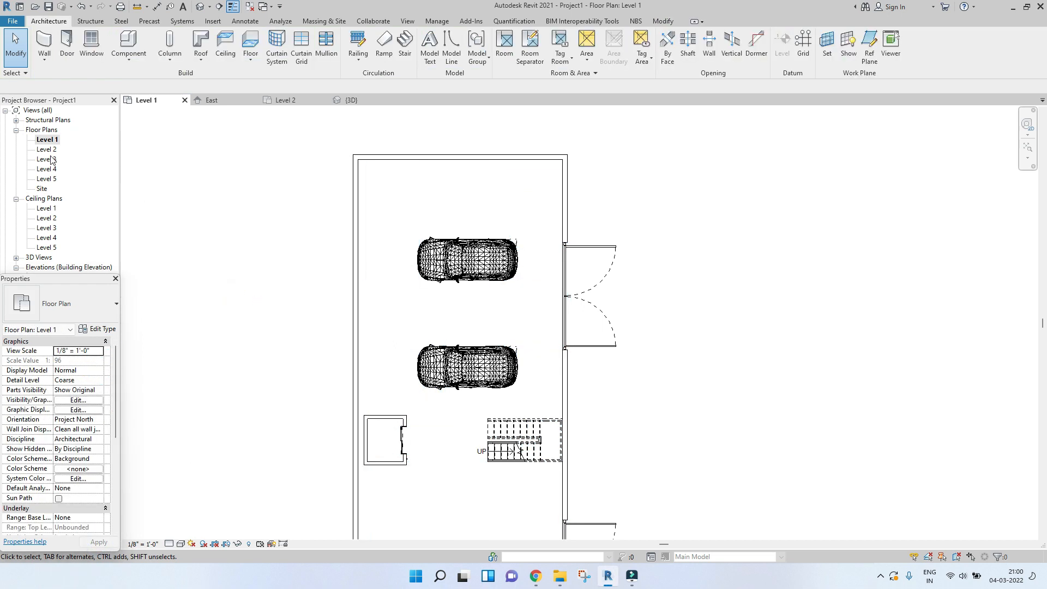
- Open the Level 2 floor plan and bring the upper apartment of the imported CAD plan into view
{"action": "double_click", "coordinate": [47, 150]}
{"action": "scroll", "coordinate": [569, 306], "scroll_direction": "up", "scroll_amount": 4}
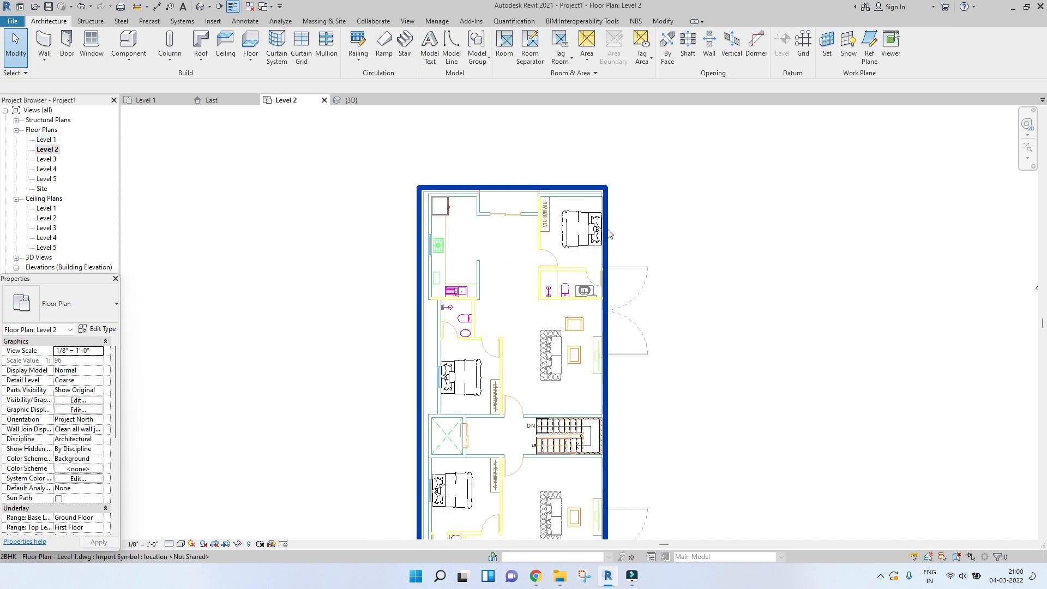
{"action": "scroll", "coordinate": [436, 221], "scroll_direction": "up", "scroll_amount": 2}
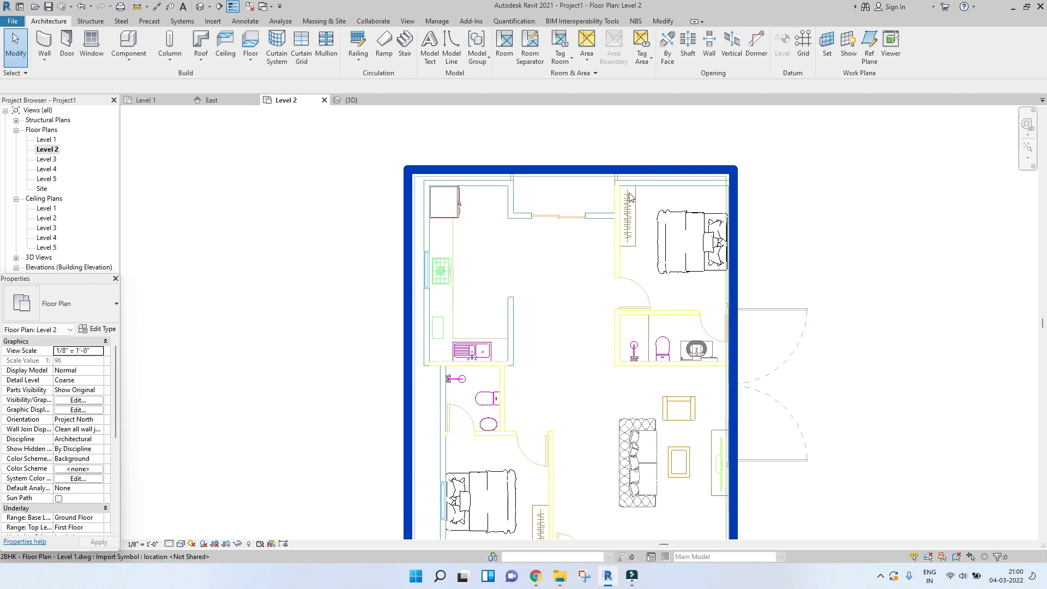
{"action": "scroll", "coordinate": [620, 229], "scroll_direction": "down", "scroll_amount": 1}
{"action": "middle_click_drag", "start_coordinate": [619, 229], "coordinate": [429, 203]}
{"action": "scroll", "coordinate": [399, 178], "scroll_direction": "down", "scroll_amount": 1}
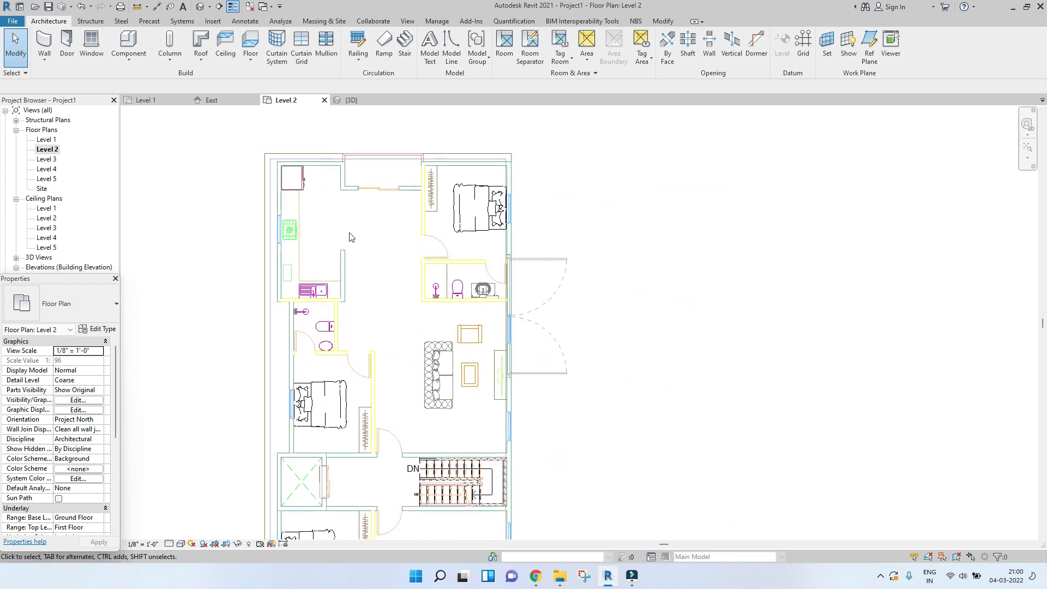
- Draw Generic - 6" walls over the CAD plan from the upper balcony corner around the kitchen to the offset at the bathroom
{"action": "key", "text": "w"}
{"action": "key", "text": "a"}
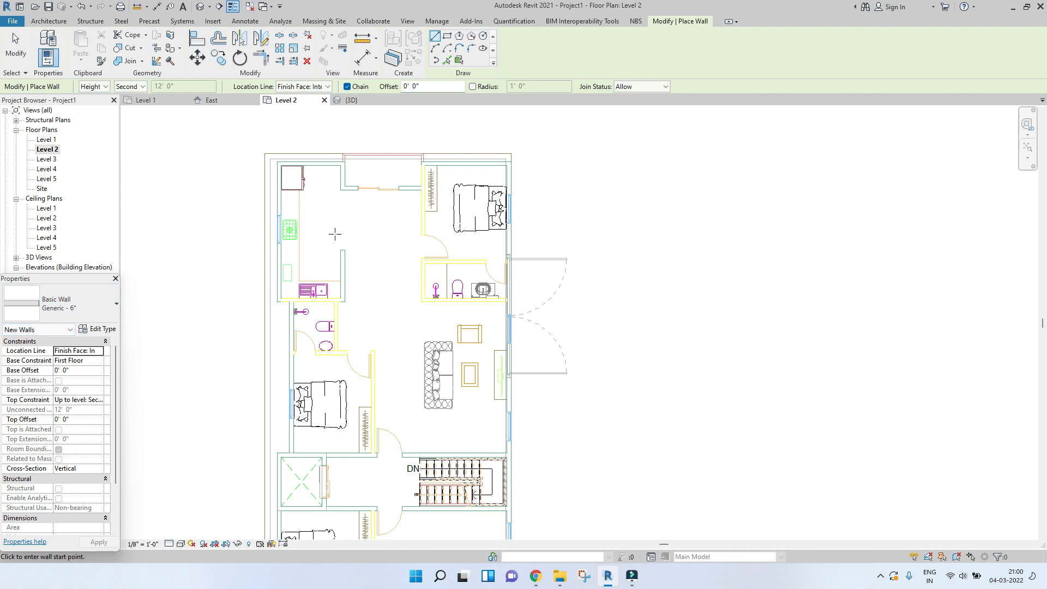
{"action": "scroll", "coordinate": [295, 173], "scroll_direction": "up", "scroll_amount": 4}
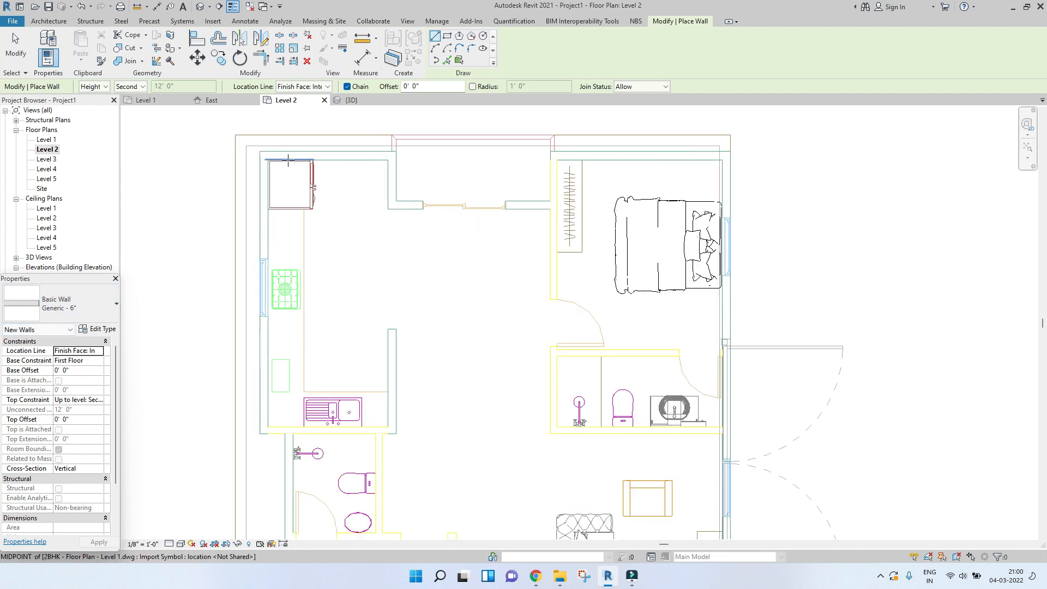
{"action": "left_click", "coordinate": [412, 149]}
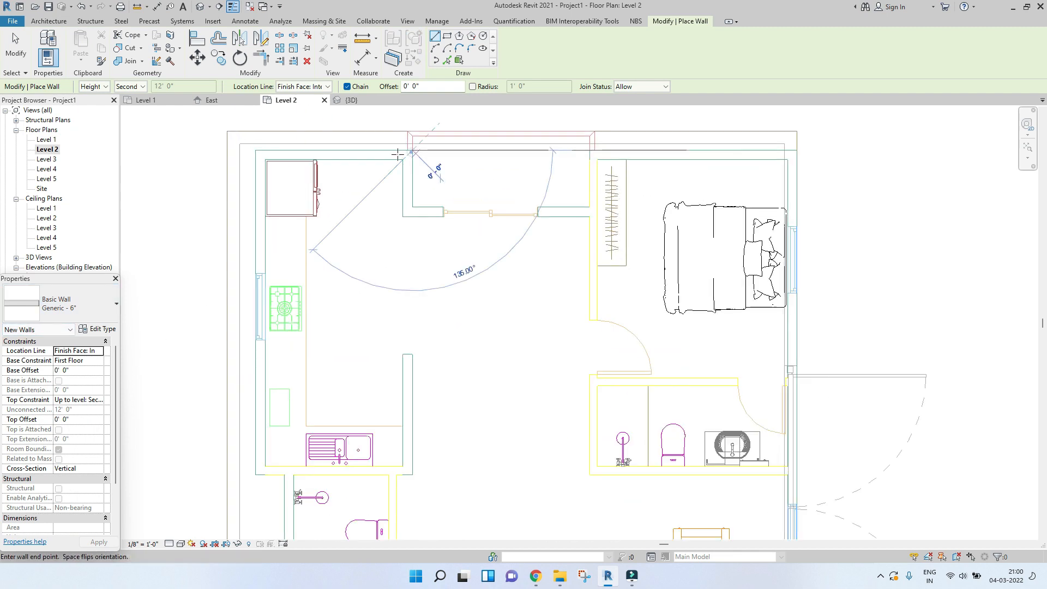
{"action": "left_click", "coordinate": [256, 155]}
{"action": "scroll", "coordinate": [271, 285], "scroll_direction": "down", "scroll_amount": 2}
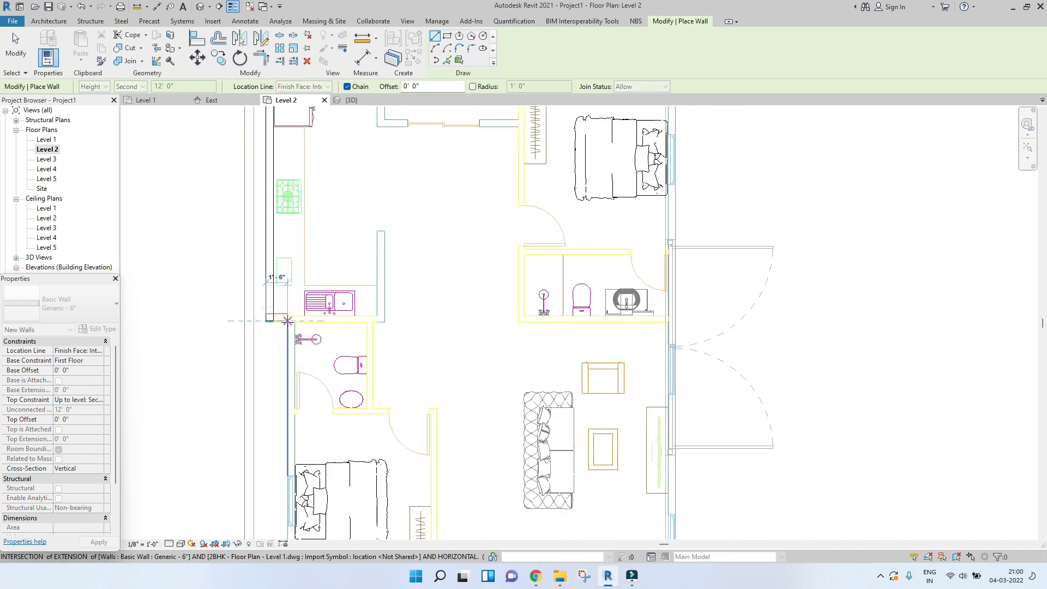
{"action": "scroll", "coordinate": [269, 321], "scroll_direction": "up", "scroll_amount": 3}
{"action": "left_click", "coordinate": [269, 322]}
{"action": "left_click", "coordinate": [284, 323]}
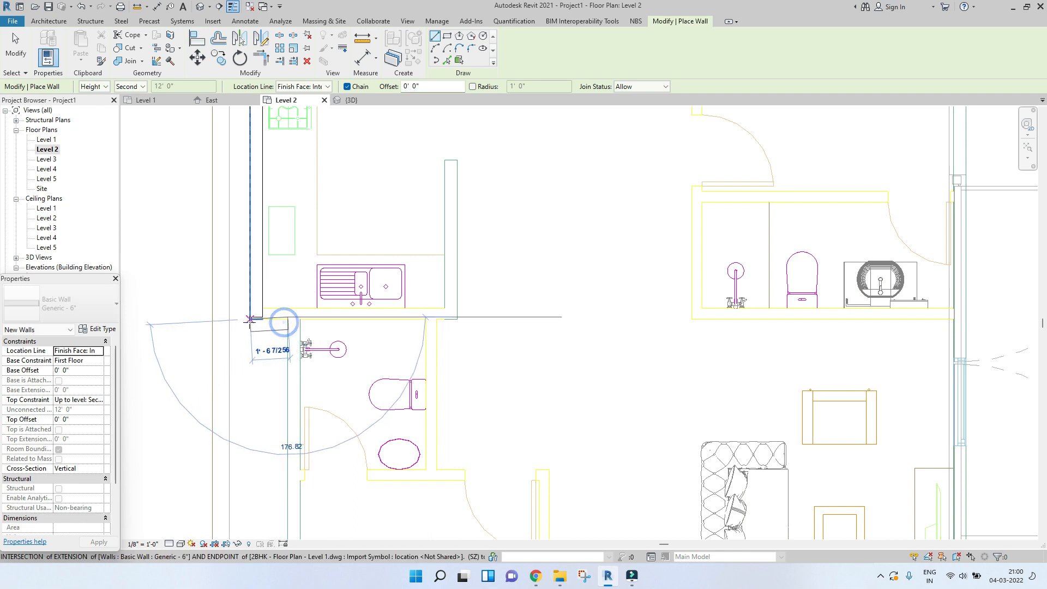
{"action": "key", "text": "Escape"}
{"action": "key", "text": "Escape"}
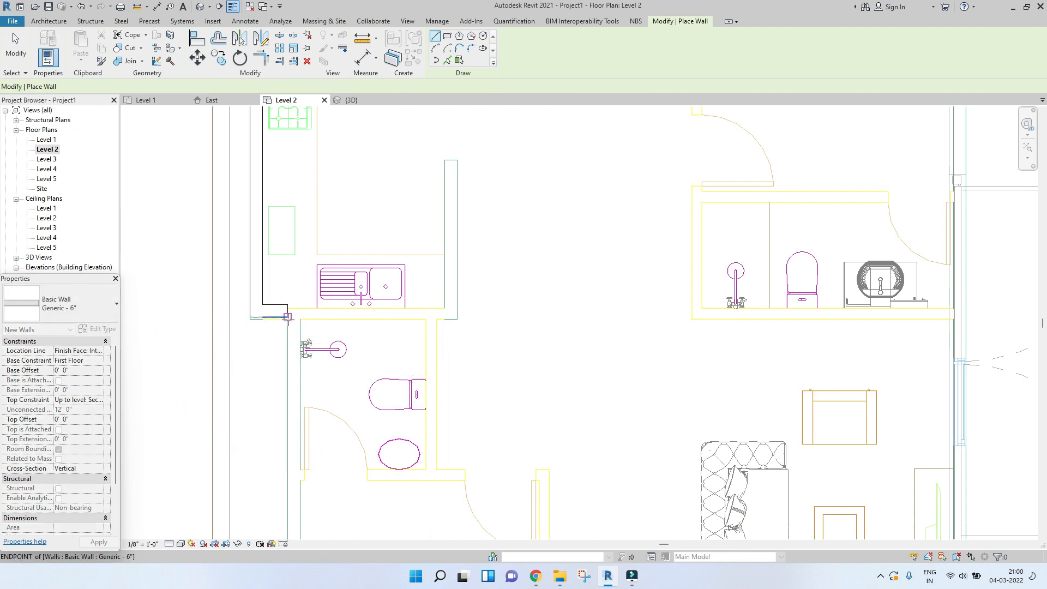
- Align the outer face of the short wall at the kitchen-bathroom offset with the CAD line
{"action": "scroll", "coordinate": [288, 332], "scroll_direction": "up", "scroll_amount": 3}
{"action": "key", "text": "a"}
{"action": "key", "text": "l"}
{"action": "scroll", "coordinate": [286, 332], "scroll_direction": "up", "scroll_amount": 2}
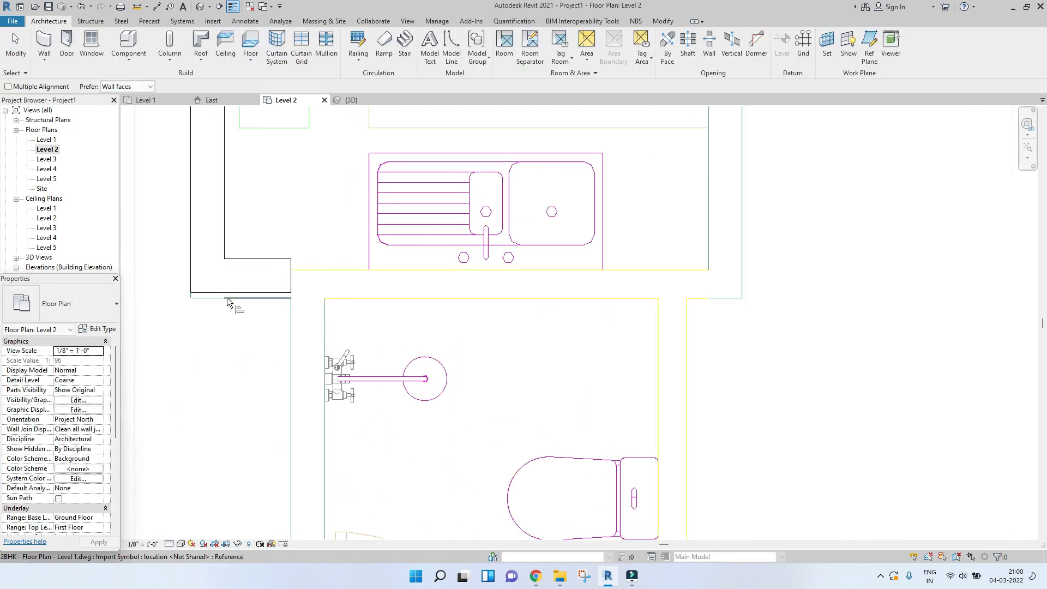
{"action": "left_click", "coordinate": [208, 293]}
{"action": "key", "text": "Escape"}
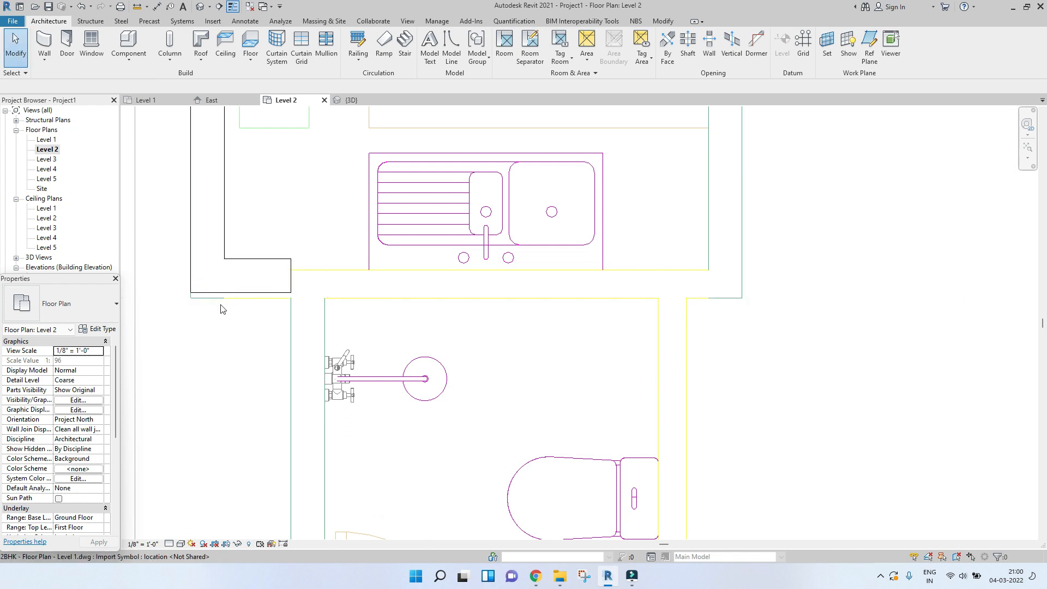
{"action": "key", "text": "l"}
{"action": "left_click", "coordinate": [245, 298]}
{"action": "left_click", "coordinate": [247, 293]}
{"action": "left_click", "coordinate": [246, 296]}
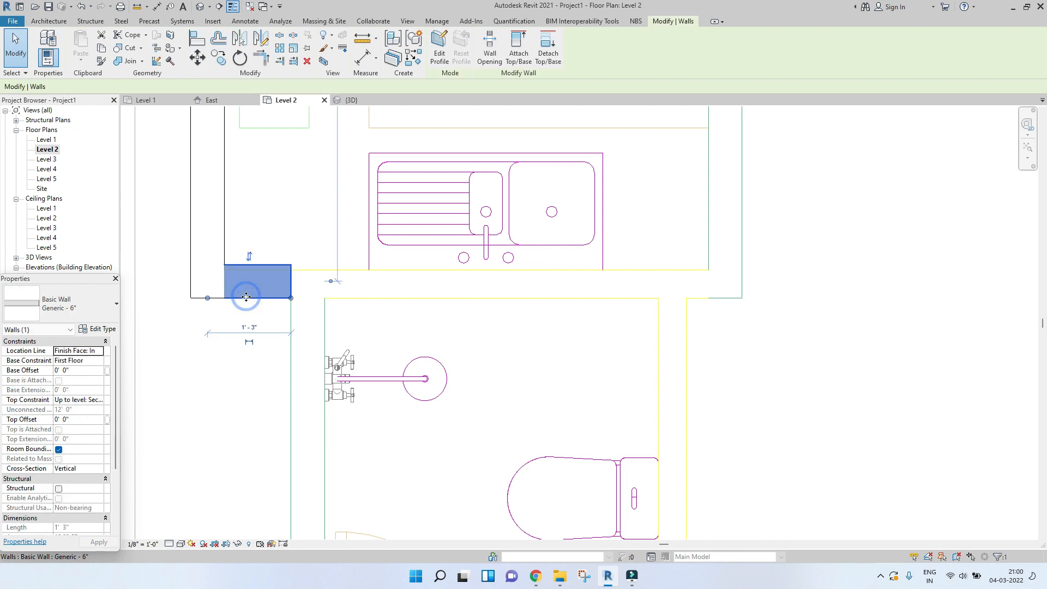
- Draw the outer wall from the kitchen-bathroom offset along the bathroom and bedroom to the lift and stair core
{"action": "key", "text": "w"}
{"action": "key", "text": "a"}
{"action": "left_click", "coordinate": [290, 298]}
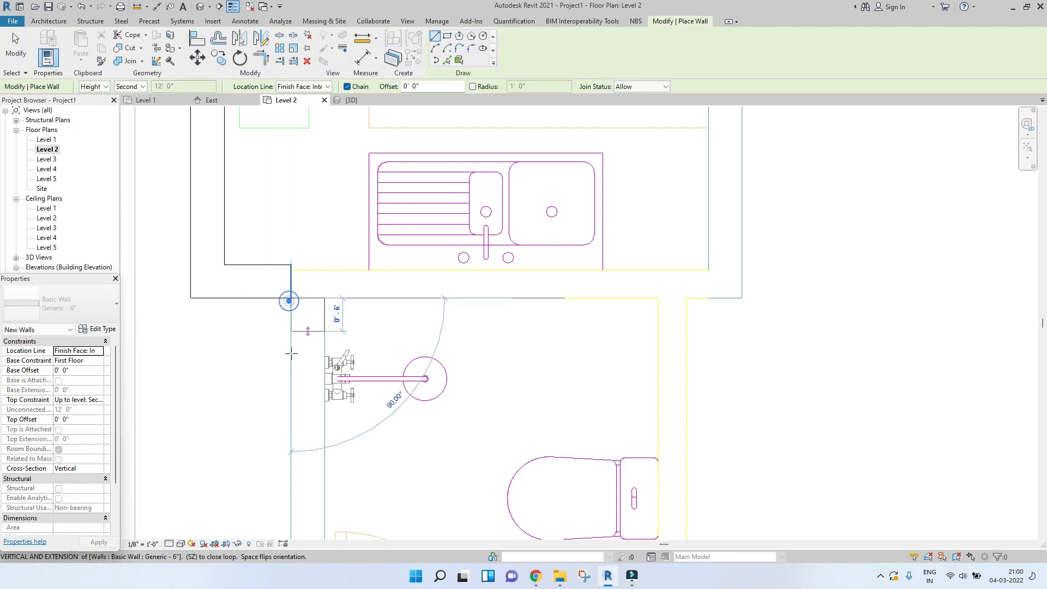
{"action": "scroll", "coordinate": [300, 355], "scroll_direction": "down", "scroll_amount": 3}
{"action": "middle_click_drag", "start_coordinate": [293, 364], "coordinate": [330, 170]}
{"action": "scroll", "coordinate": [329, 172], "scroll_direction": "down", "scroll_amount": 5}
{"action": "scroll", "coordinate": [327, 314], "scroll_direction": "up", "scroll_amount": 3}
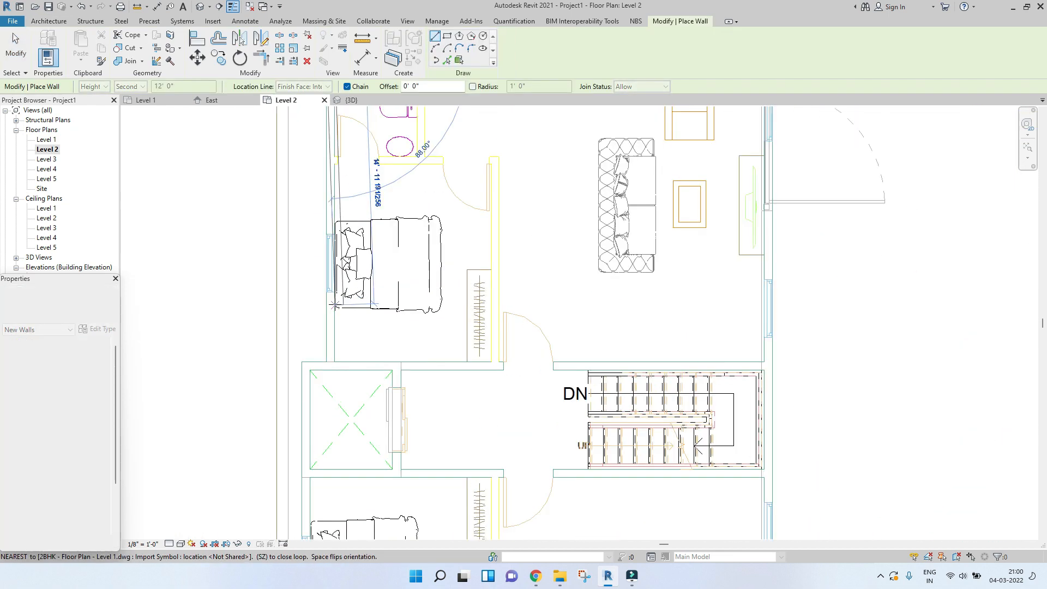
{"action": "left_click", "coordinate": [326, 361]}
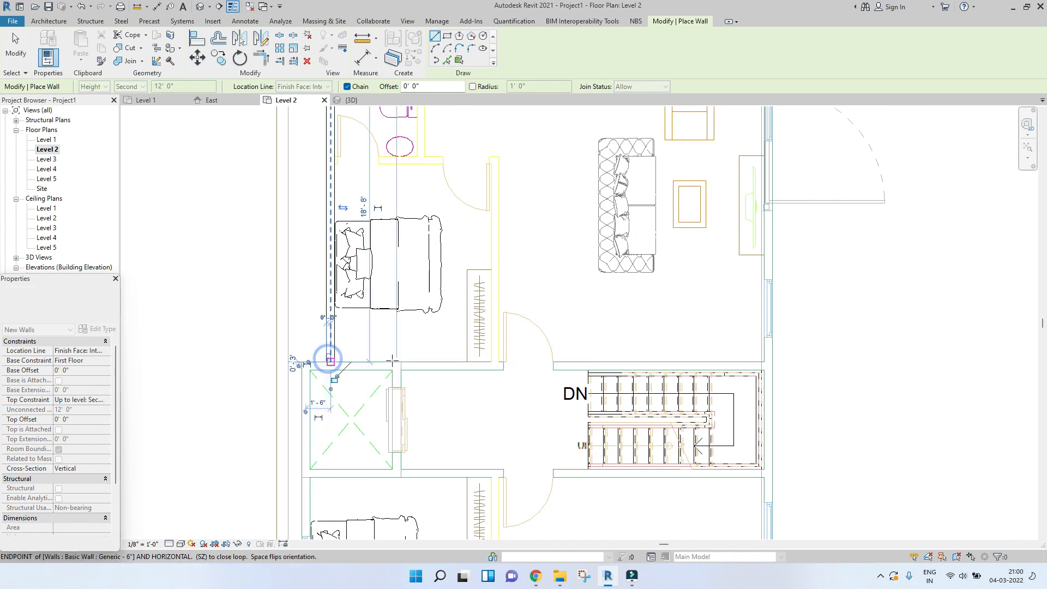
- Draw the two long walls on either side of the lift and staircase lobby across the building's full width
{"action": "left_click", "coordinate": [302, 362]}
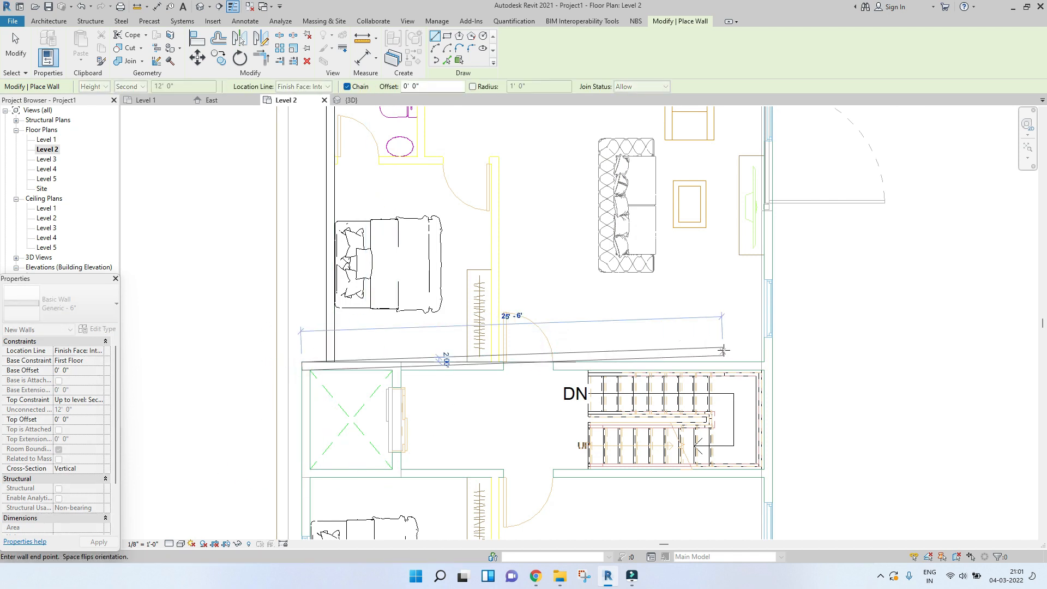
{"action": "left_click", "coordinate": [768, 365]}
{"action": "key", "text": "Escape"}
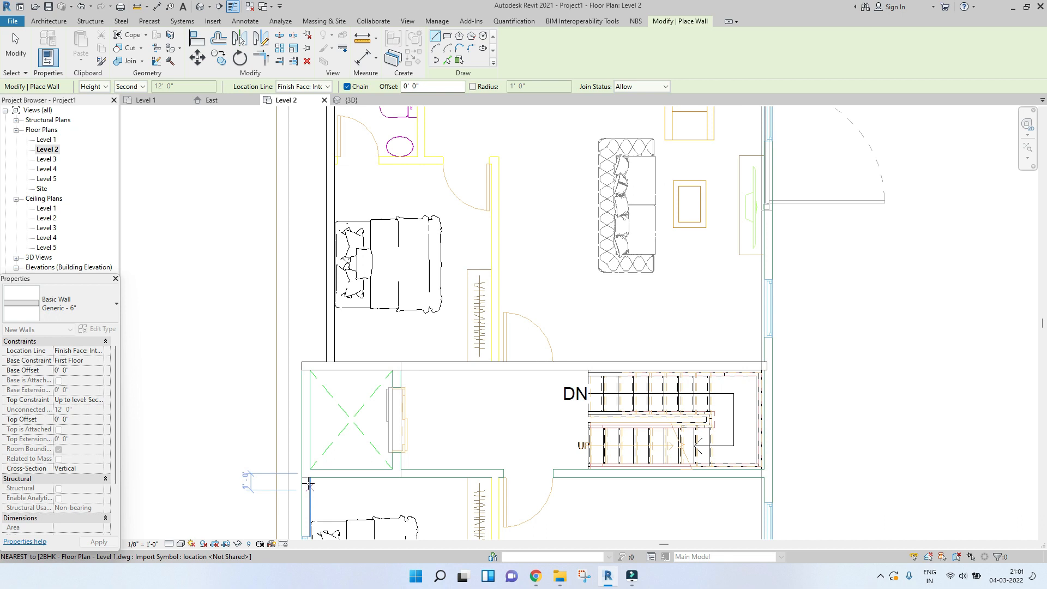
{"action": "left_click", "coordinate": [350, 477]}
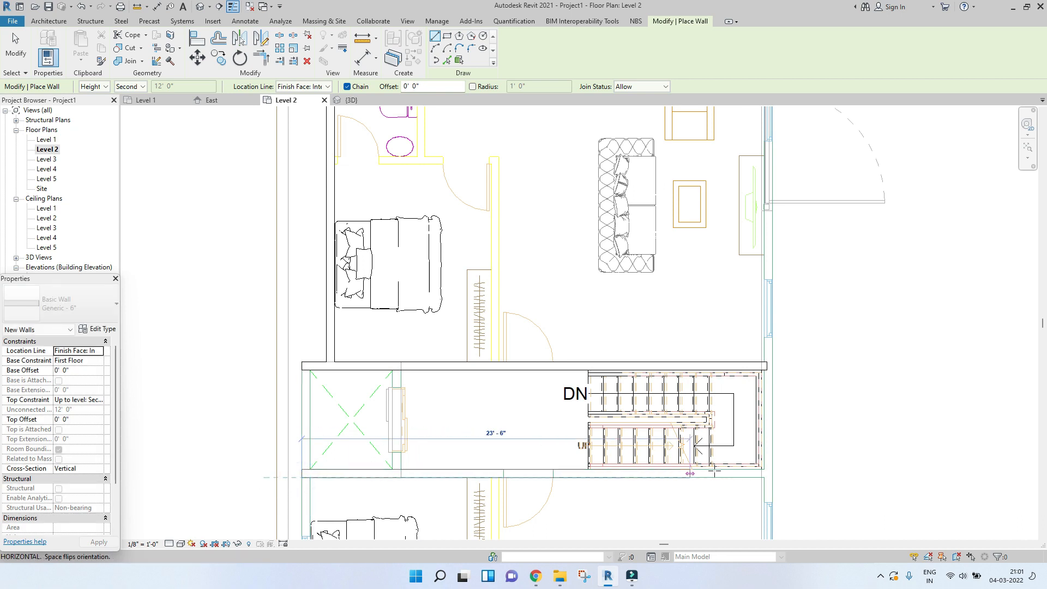
{"action": "left_click", "coordinate": [763, 473]}
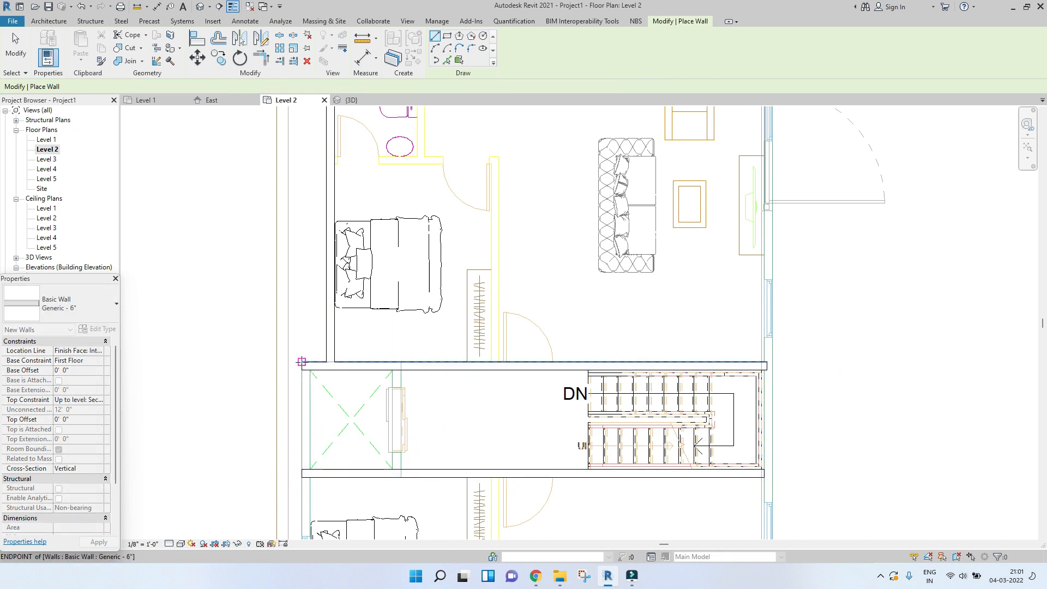
- Draw the left outer wall from the lift shaft's upper corner to the lower apartment's kitchen corner
{"action": "left_click", "coordinate": [302, 361]}
{"action": "middle_click_drag", "start_coordinate": [311, 451], "coordinate": [312, 260]}
{"action": "scroll", "coordinate": [305, 242], "scroll_direction": "down", "scroll_amount": 2}
{"action": "scroll", "coordinate": [311, 446], "scroll_direction": "up", "scroll_amount": 3}
{"action": "left_click", "coordinate": [295, 478]}
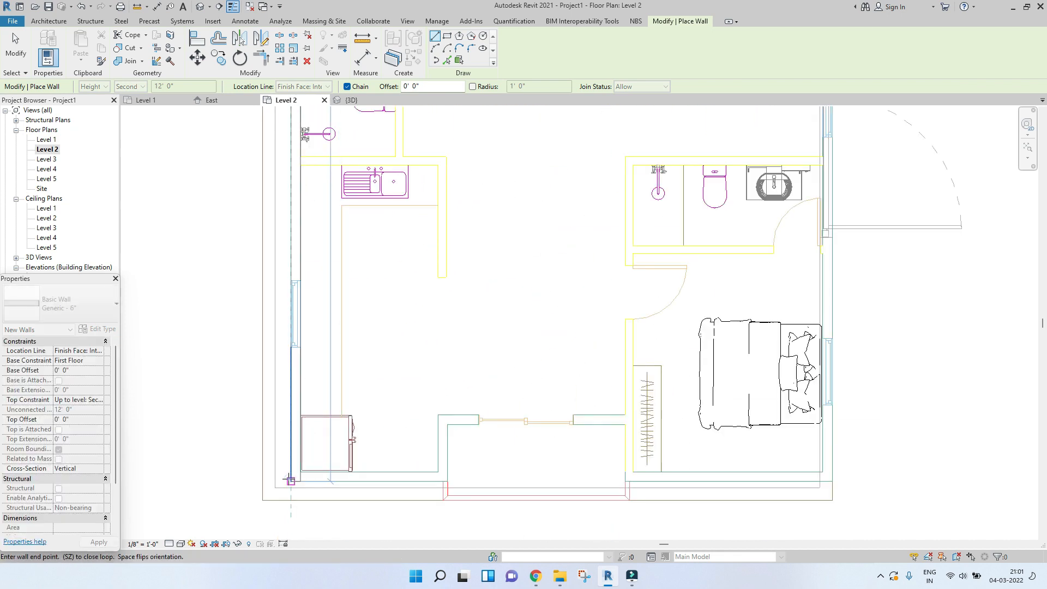
- Continue the walls around the lower apartment's balcony recess and along the bedroom to the building's lower right corner
{"action": "left_click", "coordinate": [447, 481]}
{"action": "left_click", "coordinate": [447, 424]}
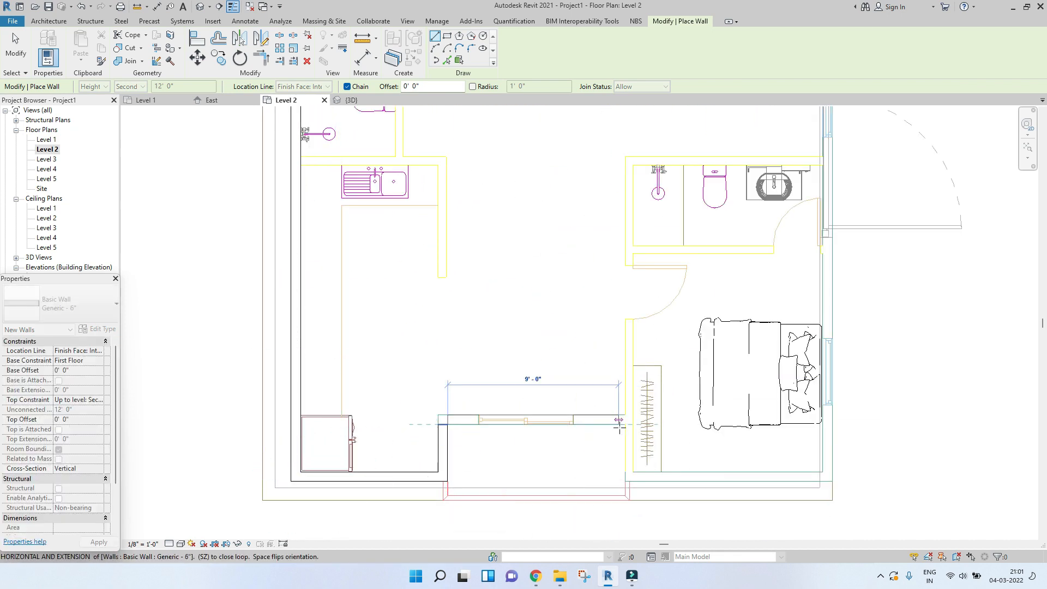
{"action": "left_click", "coordinate": [624, 424]}
{"action": "left_click", "coordinate": [626, 481]}
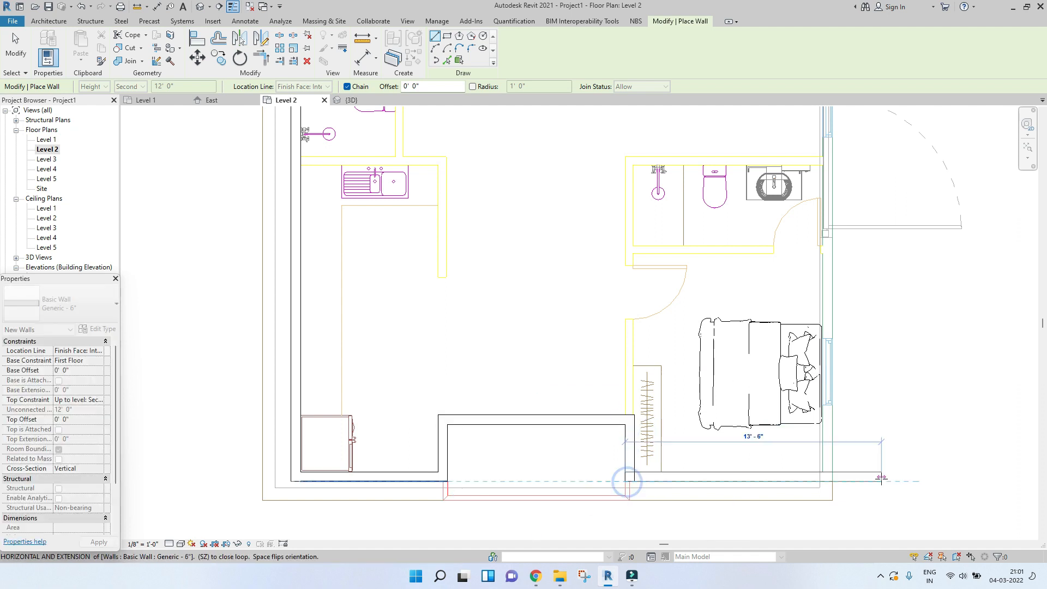
{"action": "scroll", "coordinate": [834, 487], "scroll_direction": "up", "scroll_amount": 3}
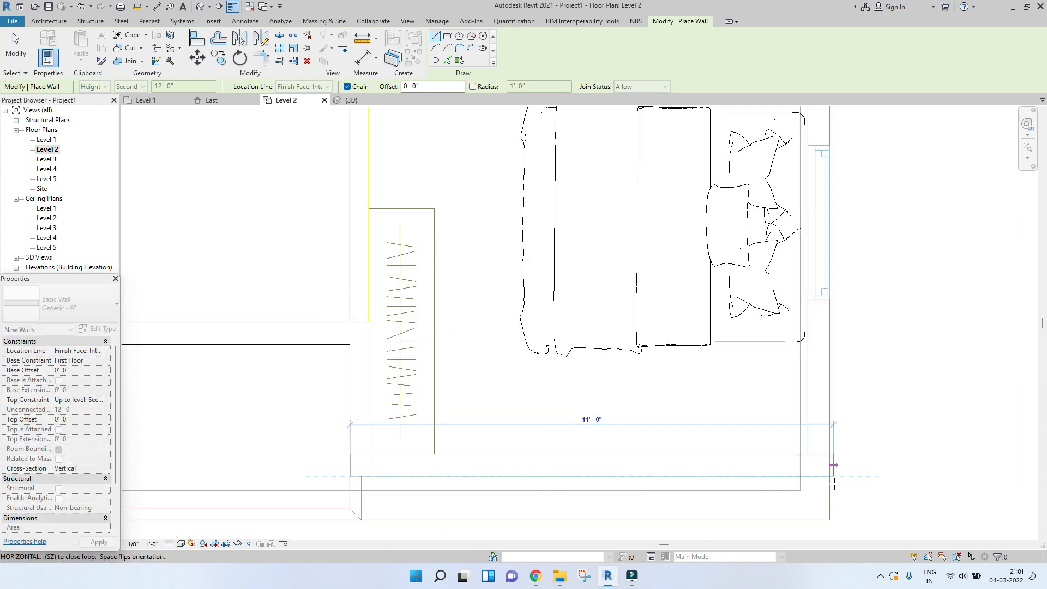
{"action": "left_click", "coordinate": [833, 481]}
- Draw the right outer wall over the building's full length to the upper apartment's bedroom corner
{"action": "scroll", "coordinate": [790, 511], "scroll_direction": "down", "scroll_amount": 4}
{"action": "middle_click_drag", "start_coordinate": [795, 236], "coordinate": [799, 505]}
{"action": "middle_click_drag", "start_coordinate": [810, 301], "coordinate": [807, 514]}
{"action": "scroll", "coordinate": [801, 211], "scroll_direction": "down", "scroll_amount": 3}
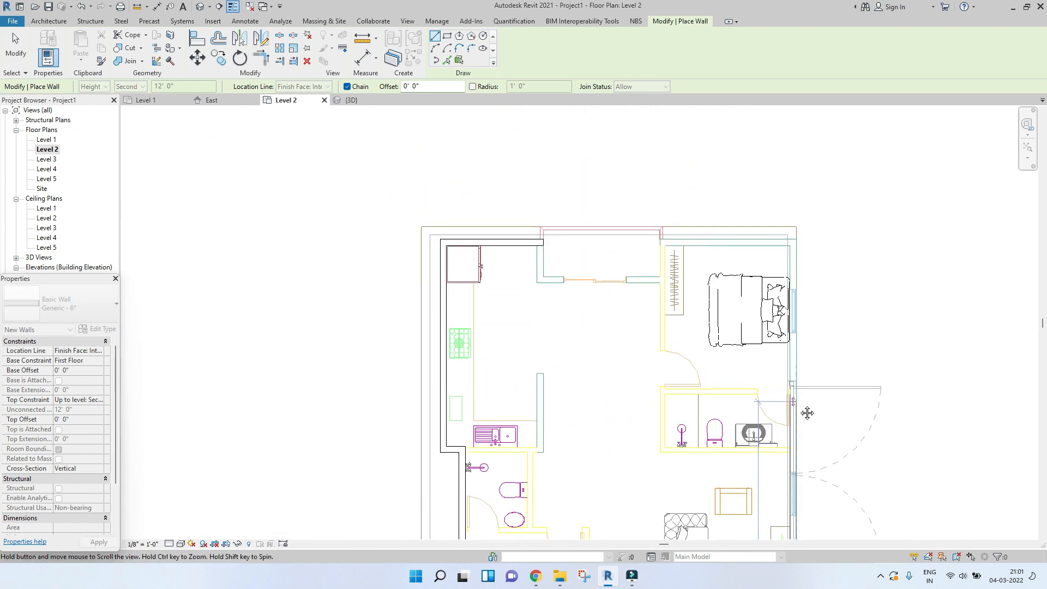
{"action": "scroll", "coordinate": [795, 239], "scroll_direction": "up", "scroll_amount": 4}
{"action": "left_click", "coordinate": [787, 228]}
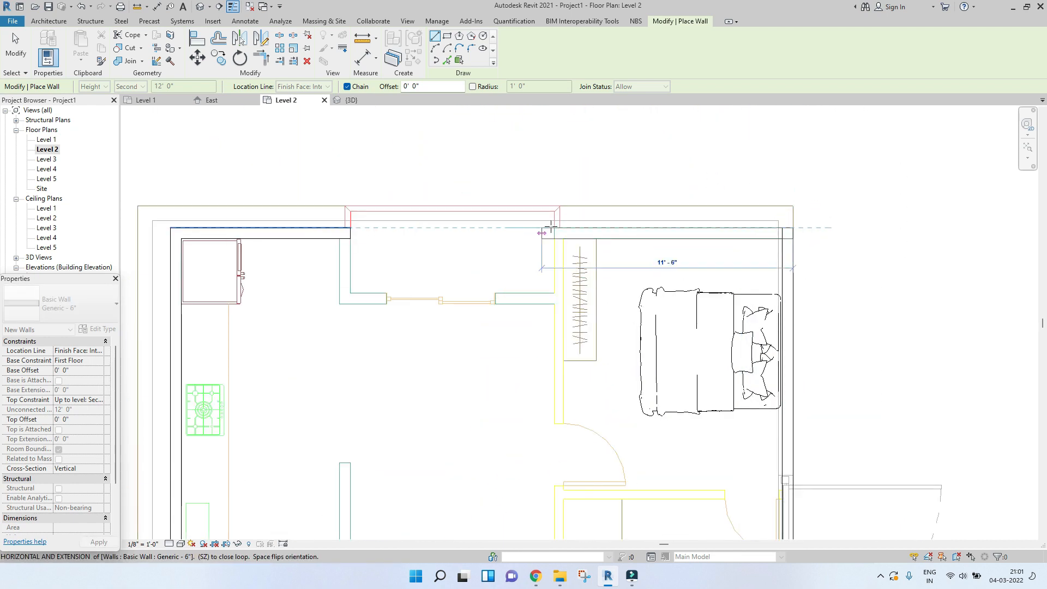
- Draw the upper bedroom's end wall and the balcony recess walls, closing the perimeter at the kitchen wall
{"action": "left_click", "coordinate": [554, 227]}
{"action": "left_click", "coordinate": [554, 293]}
{"action": "left_click", "coordinate": [350, 293]}
{"action": "scroll", "coordinate": [350, 293], "scroll_direction": "up", "scroll_amount": 4}
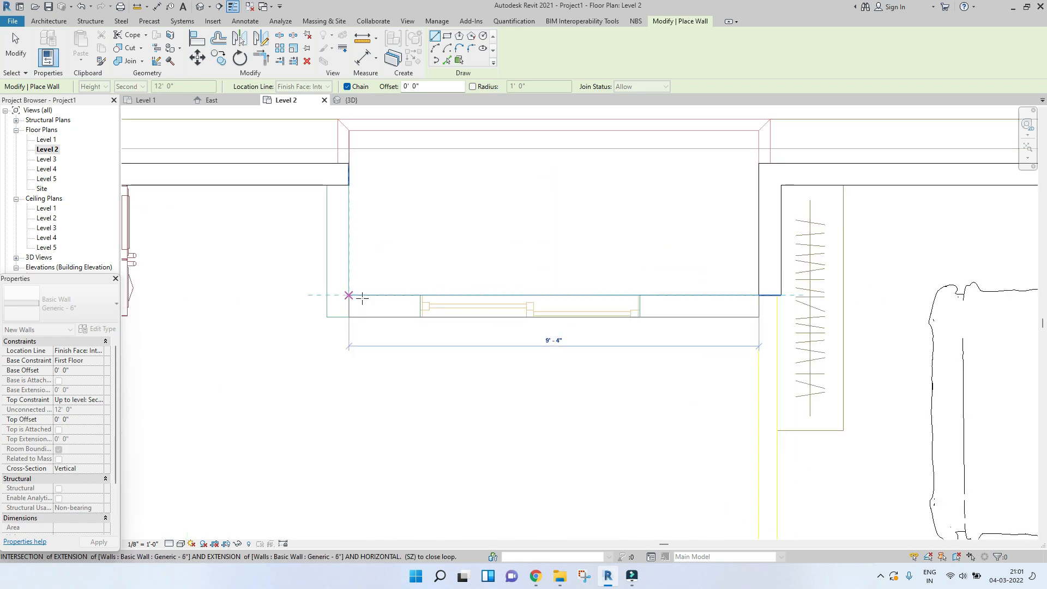
{"action": "scroll", "coordinate": [334, 290], "scroll_direction": "down", "scroll_amount": 2}
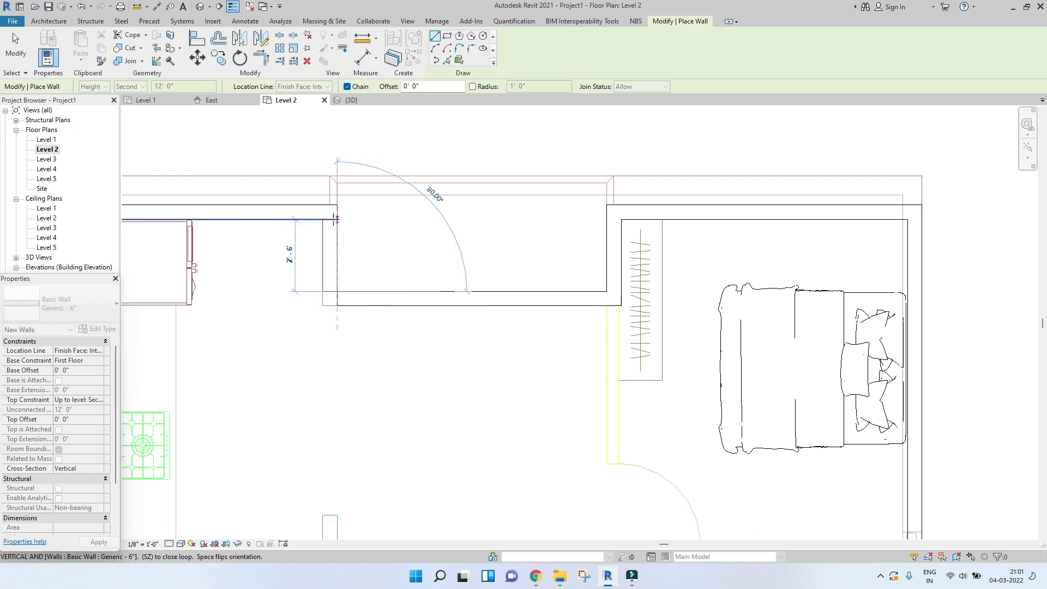
{"action": "scroll", "coordinate": [360, 246], "scroll_direction": "down", "scroll_amount": 5}
{"action": "key", "text": "Escape"}
{"action": "key", "text": "Escape"}
- Draw the lift shaft's door-side wall between the two lobby walls along the CAD line
{"action": "scroll", "coordinate": [463, 202], "scroll_direction": "down", "scroll_amount": 3}
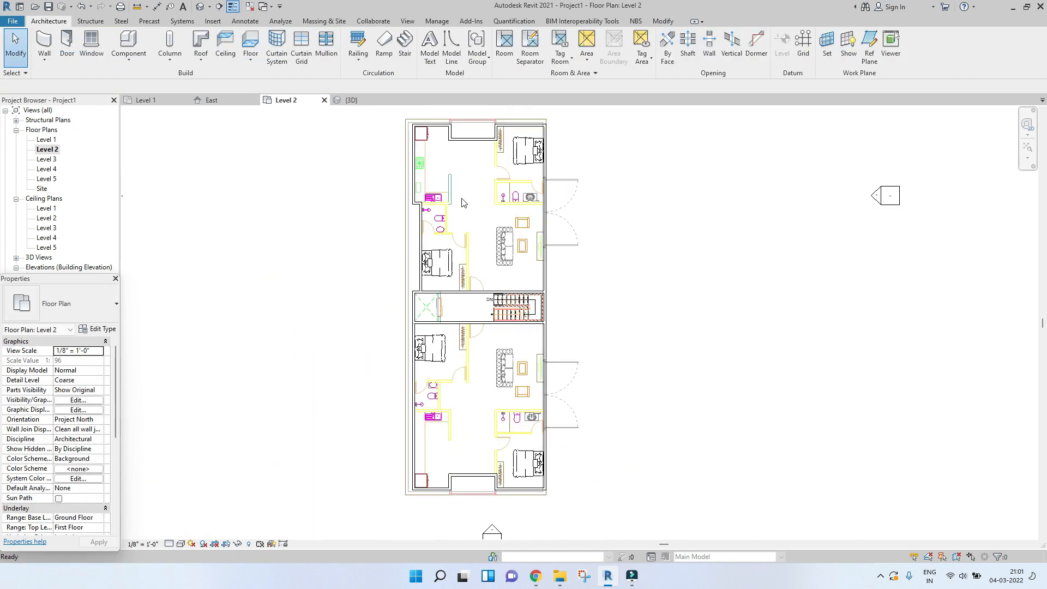
{"action": "scroll", "coordinate": [473, 345], "scroll_direction": "up", "scroll_amount": 2}
{"action": "middle_click_drag", "start_coordinate": [480, 351], "coordinate": [479, 384]}
{"action": "scroll", "coordinate": [427, 311], "scroll_direction": "up", "scroll_amount": 2}
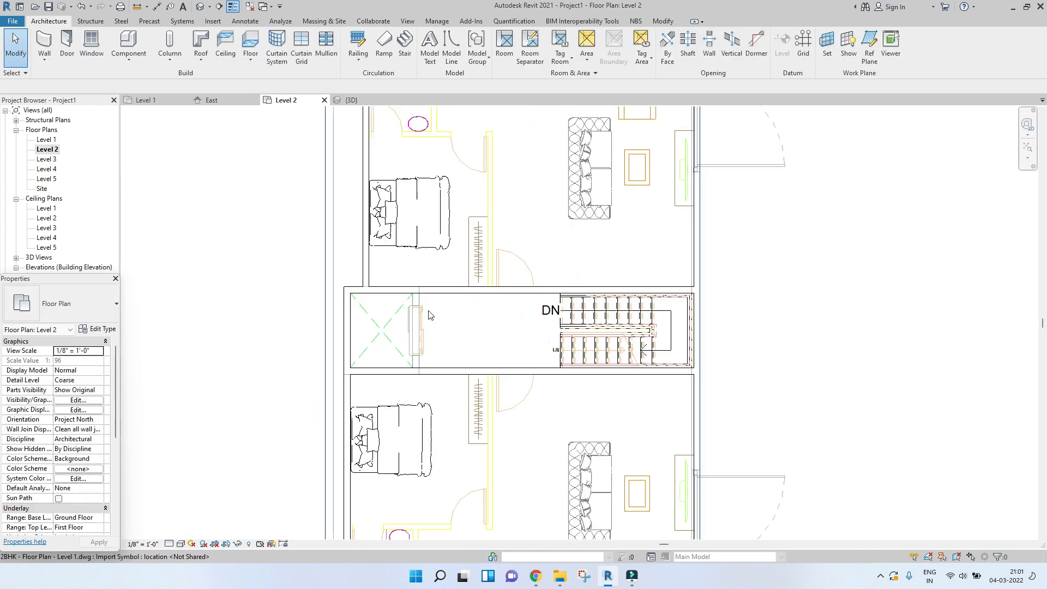
{"action": "key", "text": "w"}
{"action": "key", "text": "a"}
{"action": "scroll", "coordinate": [434, 287], "scroll_direction": "up", "scroll_amount": 3}
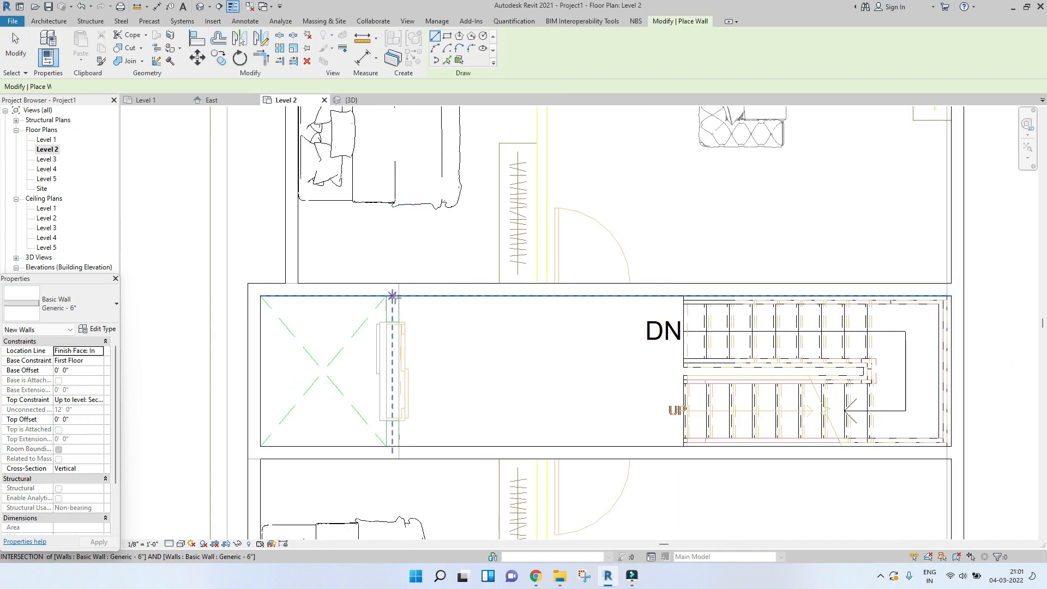
{"action": "left_click", "coordinate": [398, 296]}
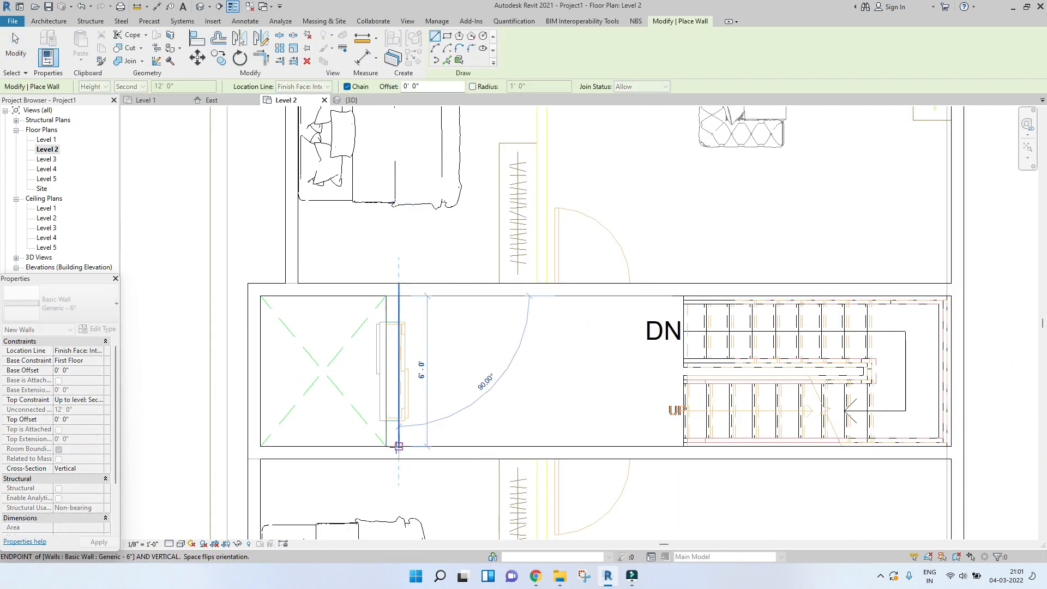
{"action": "key", "text": "Escape"}
{"action": "key", "text": "Escape"}
- Examine the new first-floor walls in the Level 2 plan and in the 3D view
{"action": "scroll", "coordinate": [572, 346], "scroll_direction": "down", "scroll_amount": 5}
{"action": "scroll", "coordinate": [441, 398], "scroll_direction": "down", "scroll_amount": 3}
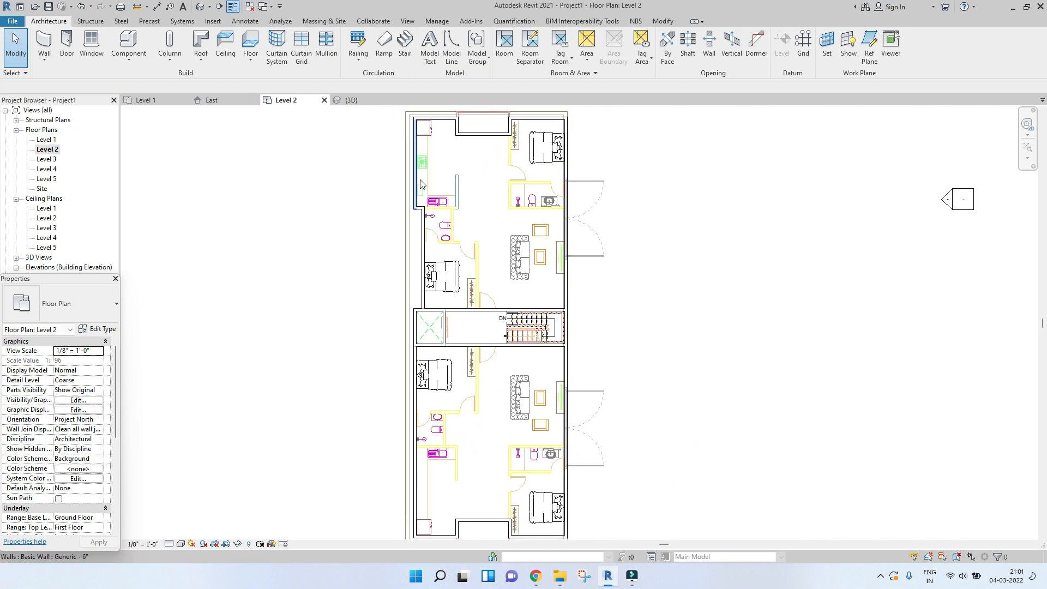
{"action": "scroll", "coordinate": [420, 184], "scroll_direction": "up", "scroll_amount": 5}
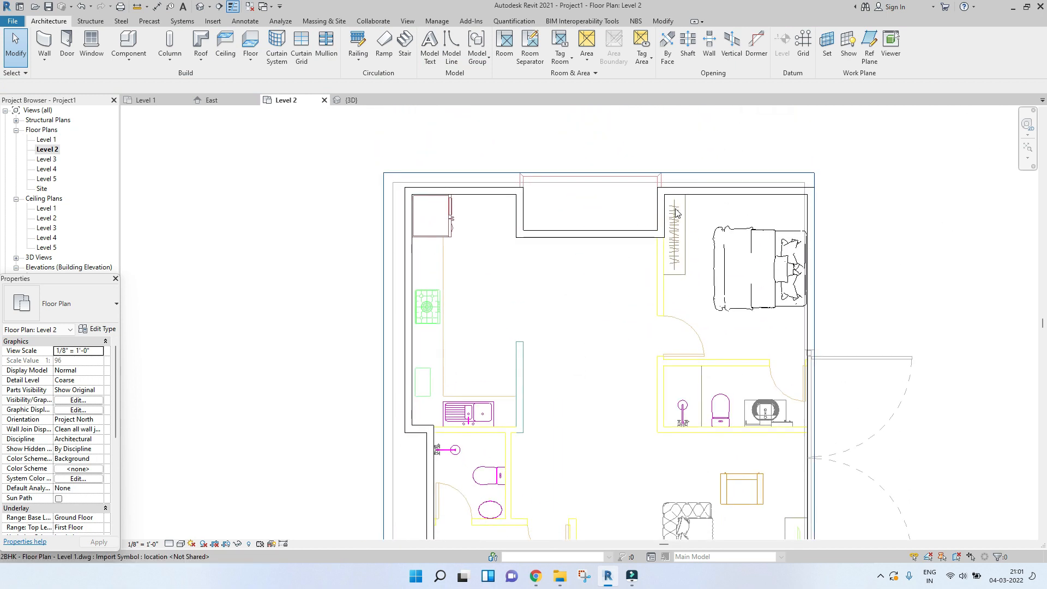
{"action": "scroll", "coordinate": [676, 213], "scroll_direction": "down", "scroll_amount": 2}
{"action": "scroll", "coordinate": [640, 268], "scroll_direction": "down", "scroll_amount": 2}
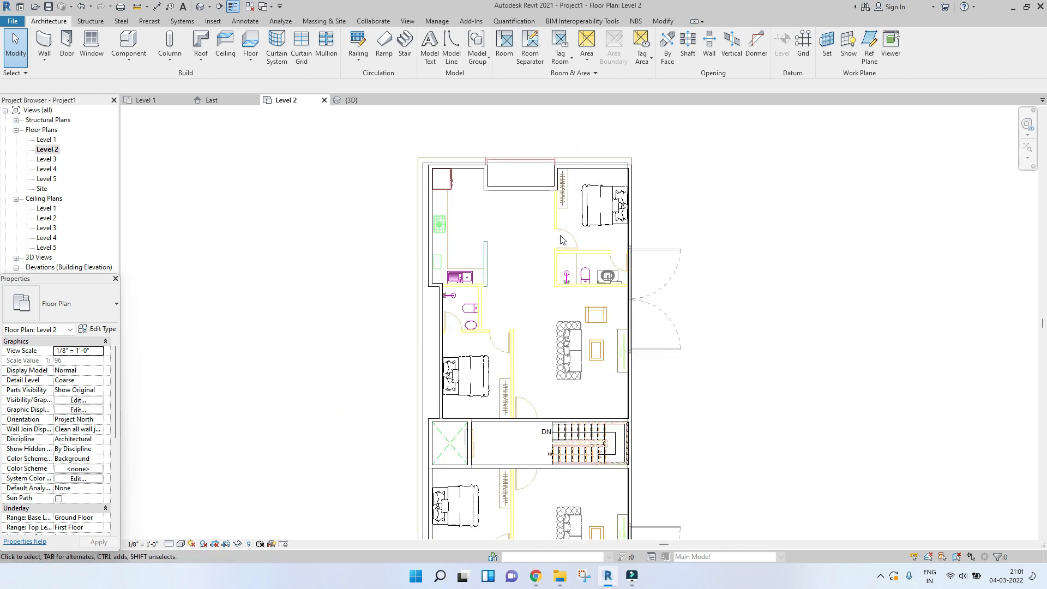
{"action": "scroll", "coordinate": [529, 393], "scroll_direction": "up", "scroll_amount": 3}
{"action": "middle_click_drag", "start_coordinate": [524, 422], "coordinate": [522, 271]}
{"action": "scroll", "coordinate": [522, 267], "scroll_direction": "down", "scroll_amount": 2}
{"action": "left_click", "coordinate": [342, 97]}
{"action": "scroll", "coordinate": [409, 273], "scroll_direction": "down", "scroll_amount": 5}
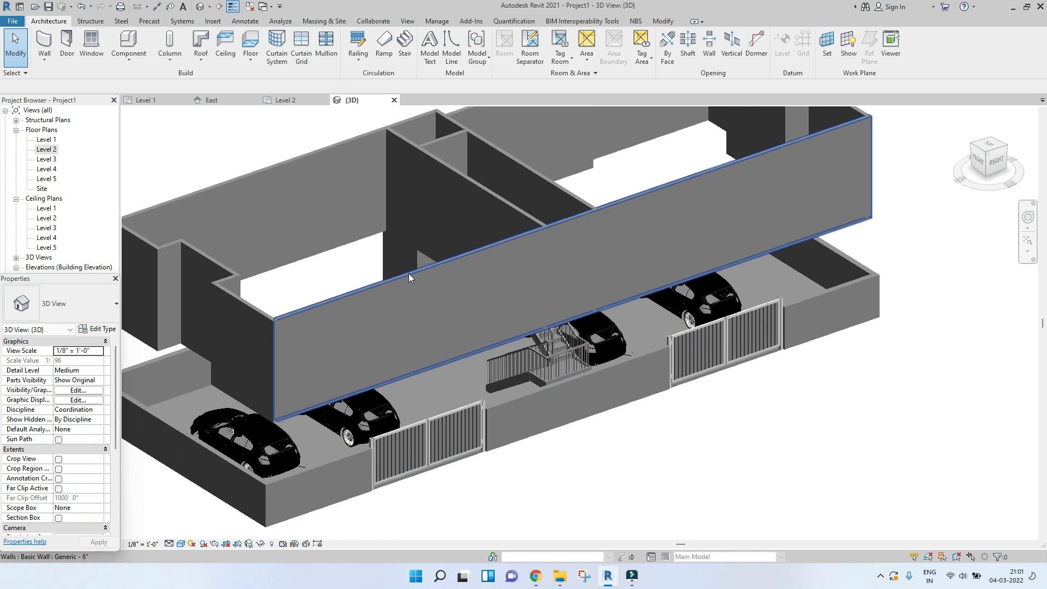
- Examine the building in 3D and in the Level 1 plan, and return to Level 2 with the East elevation closed
{"action": "middle_click_drag", "start_coordinate": [461, 382], "coordinate": [496, 265], "text": "shift"}
{"action": "scroll", "coordinate": [324, 235], "scroll_direction": "up", "scroll_amount": 2}
{"action": "middle_click_drag", "start_coordinate": [402, 285], "coordinate": [496, 287], "text": "shift"}
{"action": "middle_click_drag", "start_coordinate": [694, 306], "coordinate": [597, 304], "text": "shift"}
{"action": "left_click", "coordinate": [159, 104]}
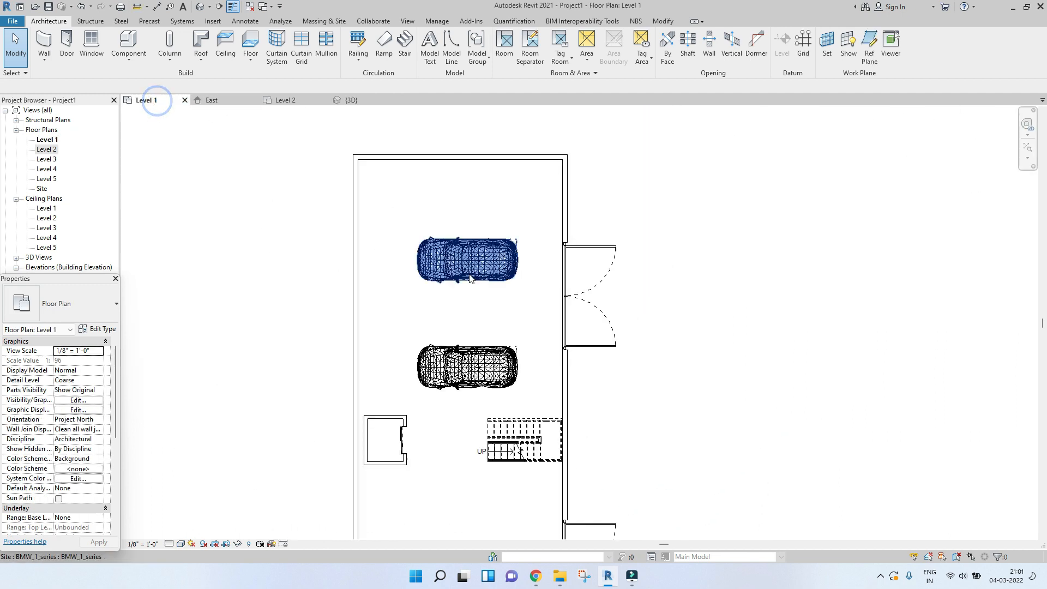
{"action": "left_click", "coordinate": [304, 97]}
{"action": "left_click", "coordinate": [254, 100]}
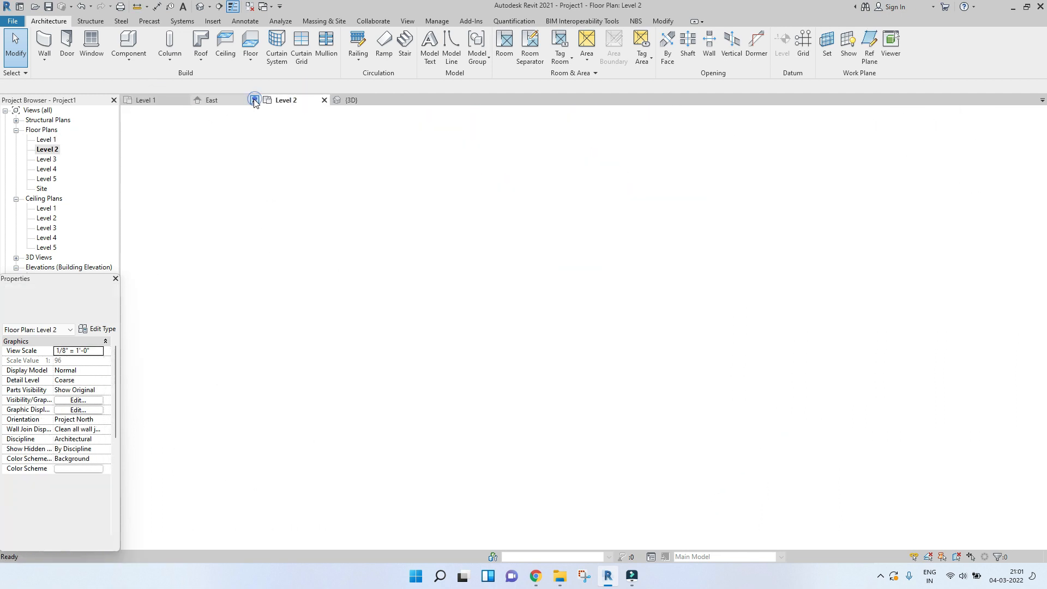
{"action": "scroll", "coordinate": [467, 333], "scroll_direction": "down", "scroll_amount": 3}
{"action": "scroll", "coordinate": [482, 329], "scroll_direction": "up", "scroll_amount": 6}
{"action": "scroll", "coordinate": [462, 317], "scroll_direction": "up", "scroll_amount": 3}
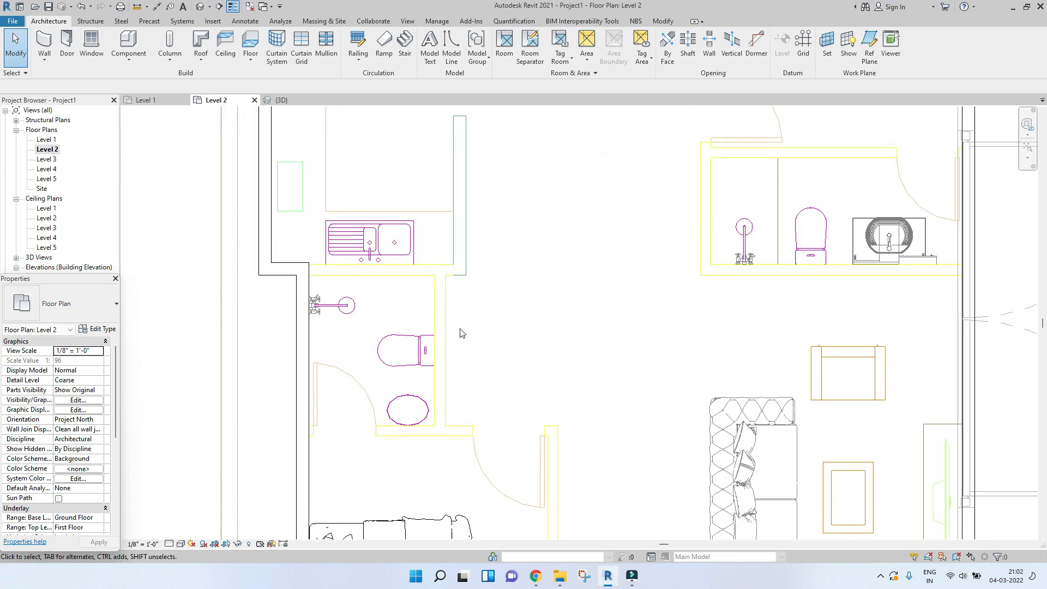
{"action": "key", "text": "i"}
{"action": "middle_click_drag", "start_coordinate": [500, 481], "coordinate": [493, 282]}
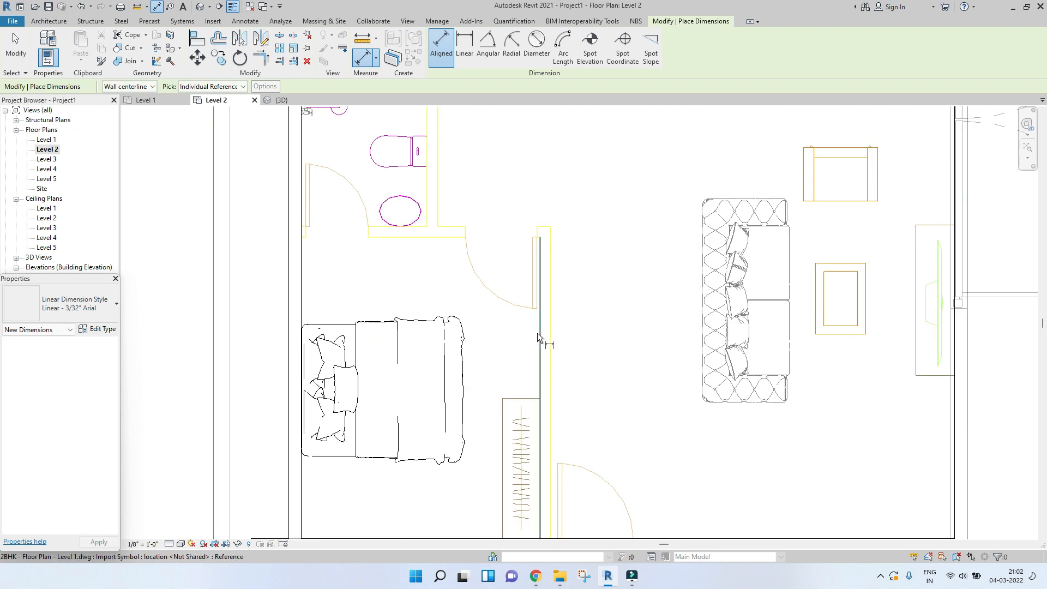
{"action": "key", "text": "Escape"}
{"action": "key", "text": "Escape"}
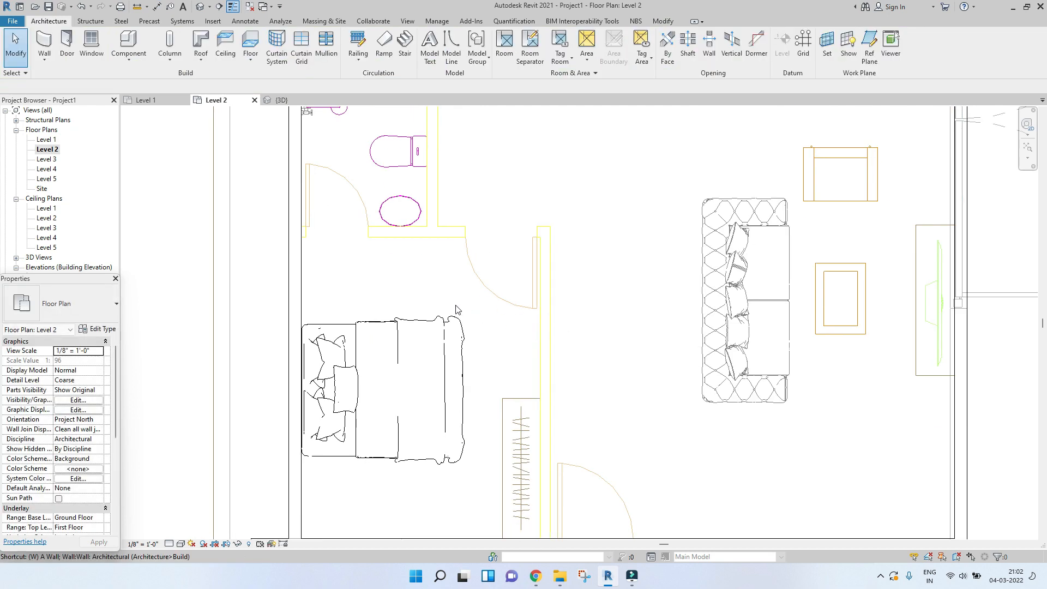
- Set up a new architectural wall of type Generic - 5" with its location line at Finish Face: Interior
{"action": "key", "text": "w"}
{"action": "key", "text": "a"}
{"action": "left_click", "coordinate": [65, 304]}
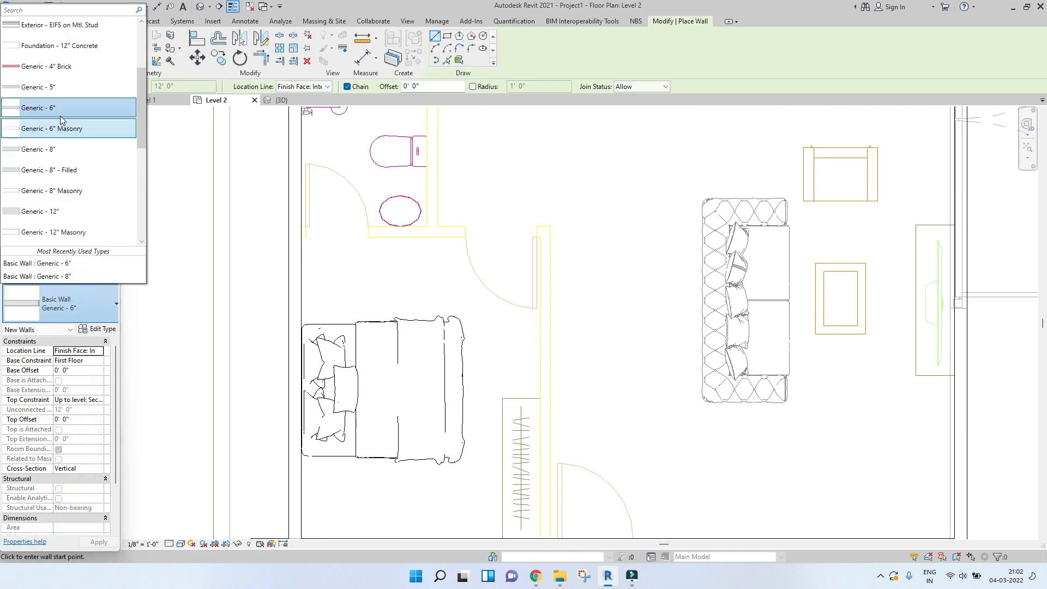
{"action": "left_click", "coordinate": [52, 87]}
{"action": "left_click", "coordinate": [97, 351]}
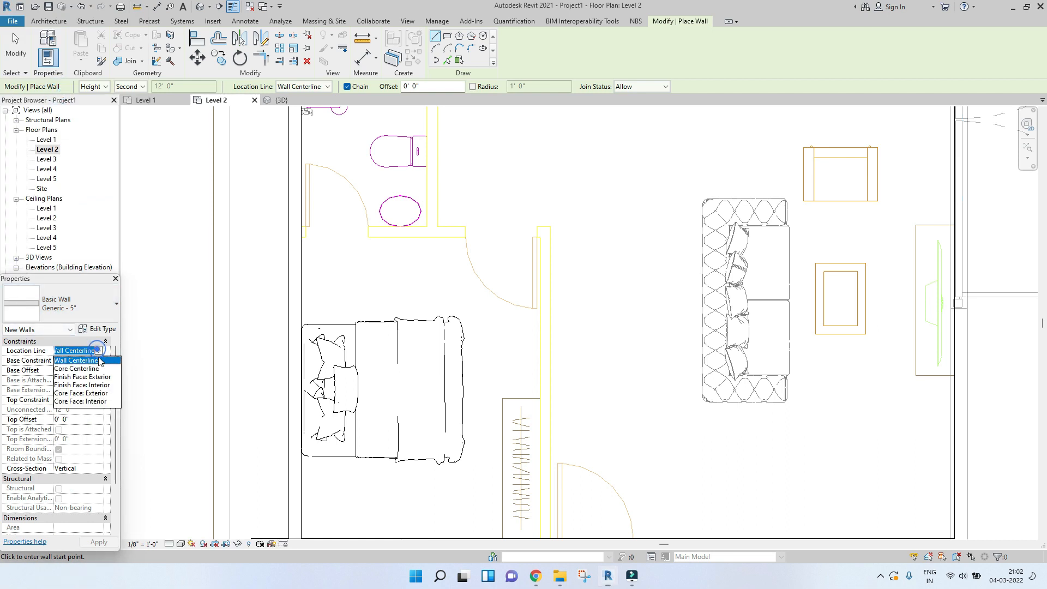
{"action": "left_click", "coordinate": [97, 385]}
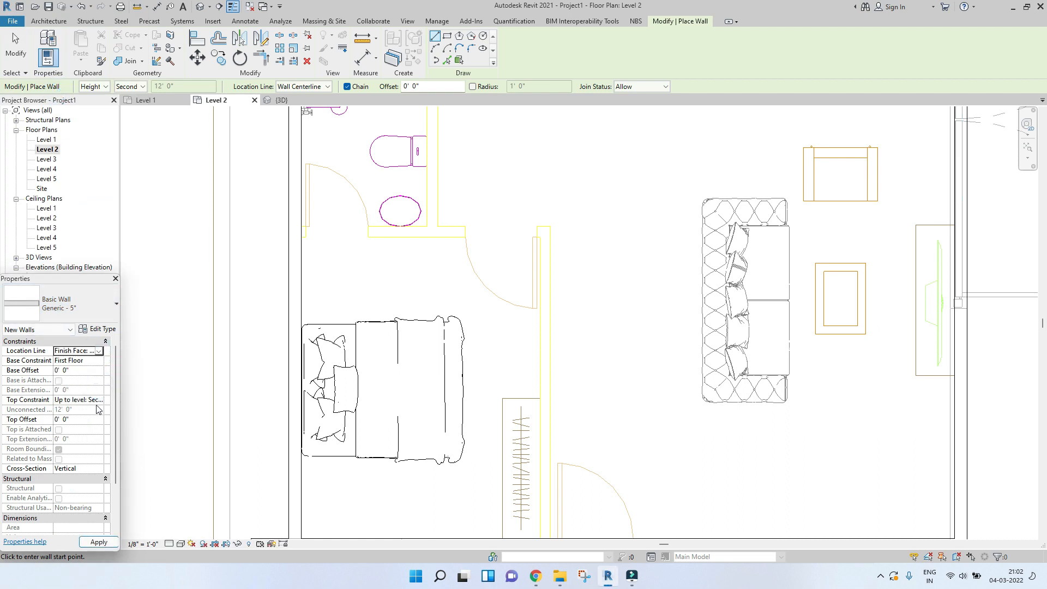
- Draw the upper apartment's wall from the balcony recess past the right bedroom and bathroom, turning along the bathroom's living-room side to the outer wall
{"action": "scroll", "coordinate": [567, 334], "scroll_direction": "down", "scroll_amount": 6}
{"action": "scroll", "coordinate": [577, 265], "scroll_direction": "up", "scroll_amount": 5}
{"action": "left_click", "coordinate": [530, 219]}
{"action": "middle_click_drag", "start_coordinate": [538, 410], "coordinate": [538, 323]}
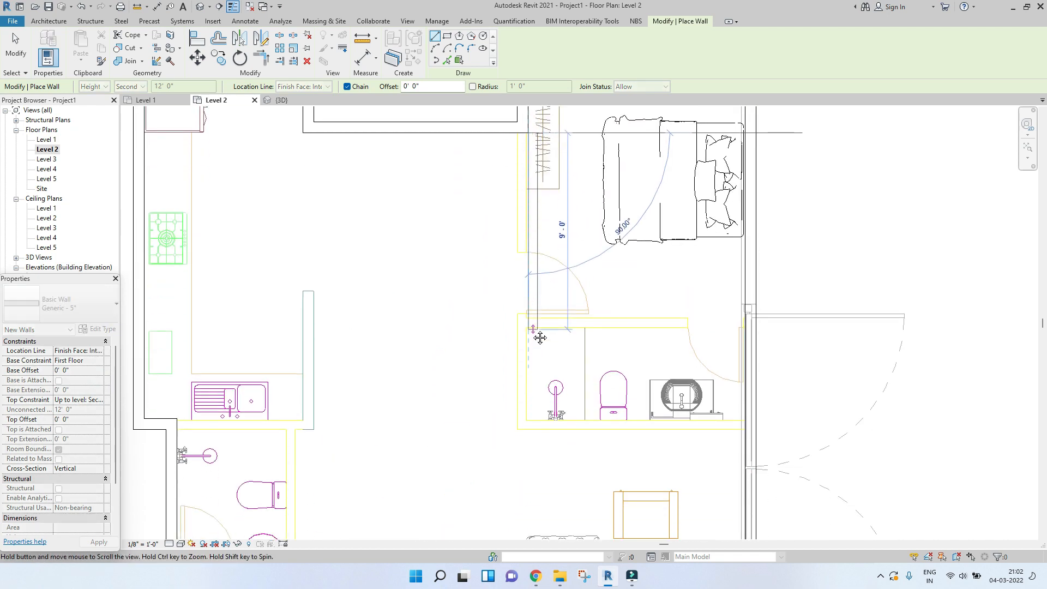
{"action": "scroll", "coordinate": [530, 420], "scroll_direction": "up", "scroll_amount": 5}
{"action": "left_click", "coordinate": [521, 415]}
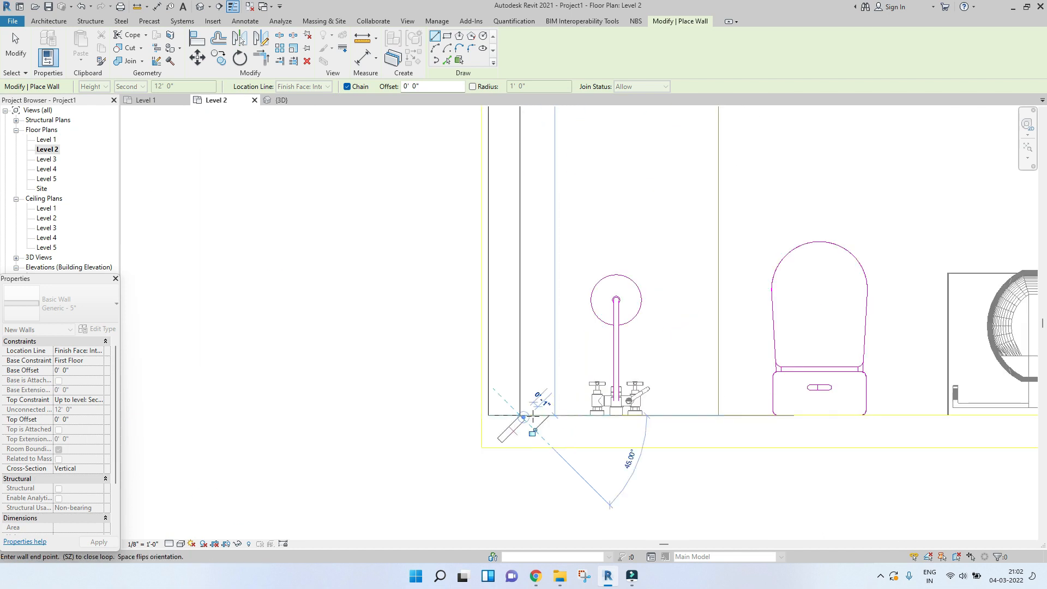
{"action": "scroll", "coordinate": [567, 408], "scroll_direction": "down", "scroll_amount": 5}
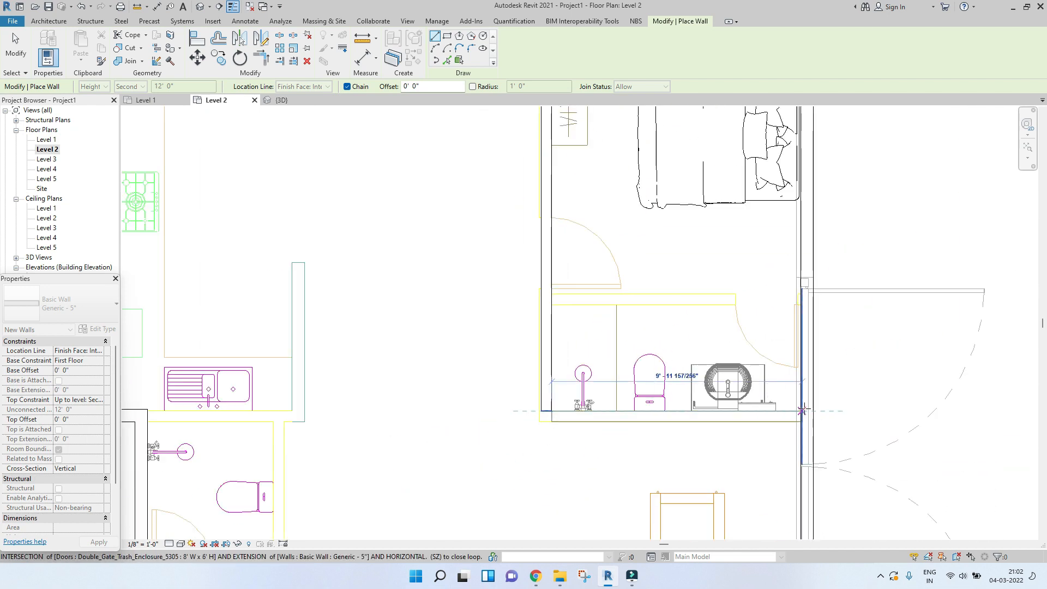
{"action": "key", "text": "Escape"}
- Draw the wall between the upper apartment's right bedroom and its bathroom, from the inner side wall to the outer wall
{"action": "left_click", "coordinate": [551, 304]}
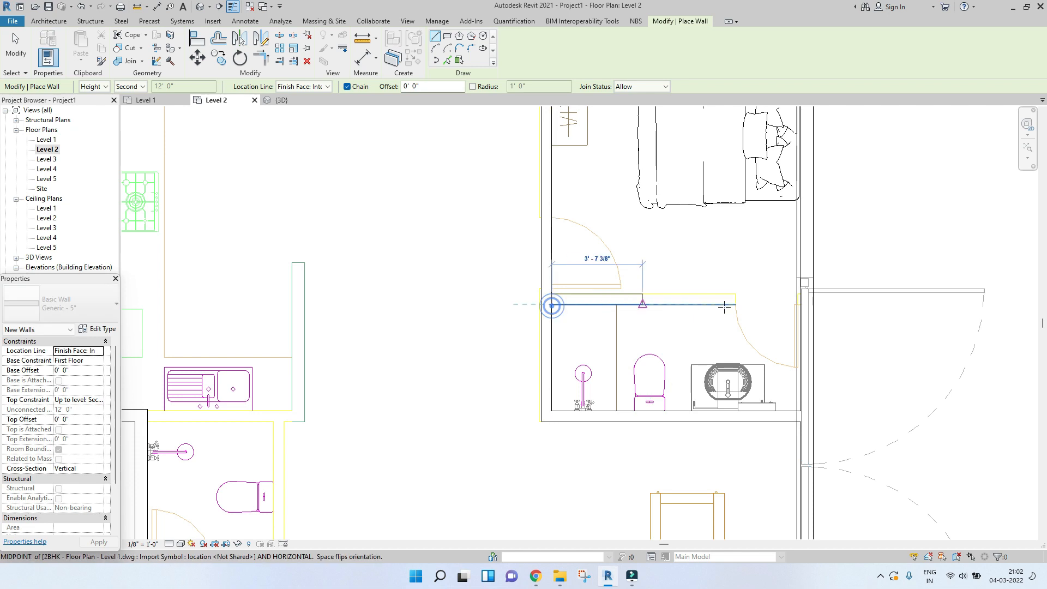
{"action": "left_click", "coordinate": [797, 304]}
{"action": "scroll", "coordinate": [622, 456], "scroll_direction": "down", "scroll_amount": 3}
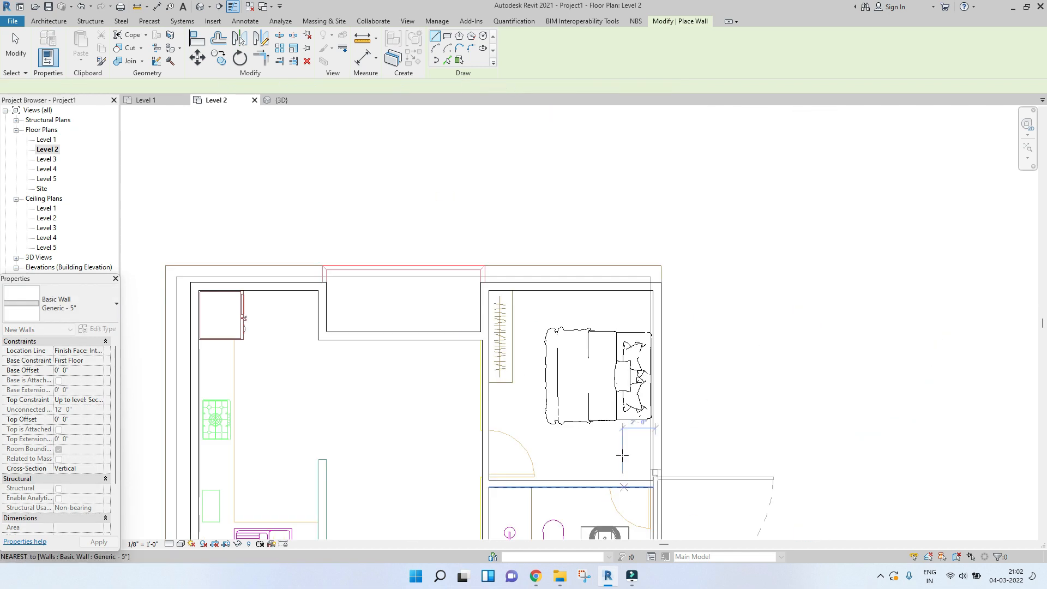
- Draw the upper apartment's kitchen partition about 6'-4" long and continue it behind the sink to the left outer wall
{"action": "scroll", "coordinate": [438, 423], "scroll_direction": "up", "scroll_amount": 4}
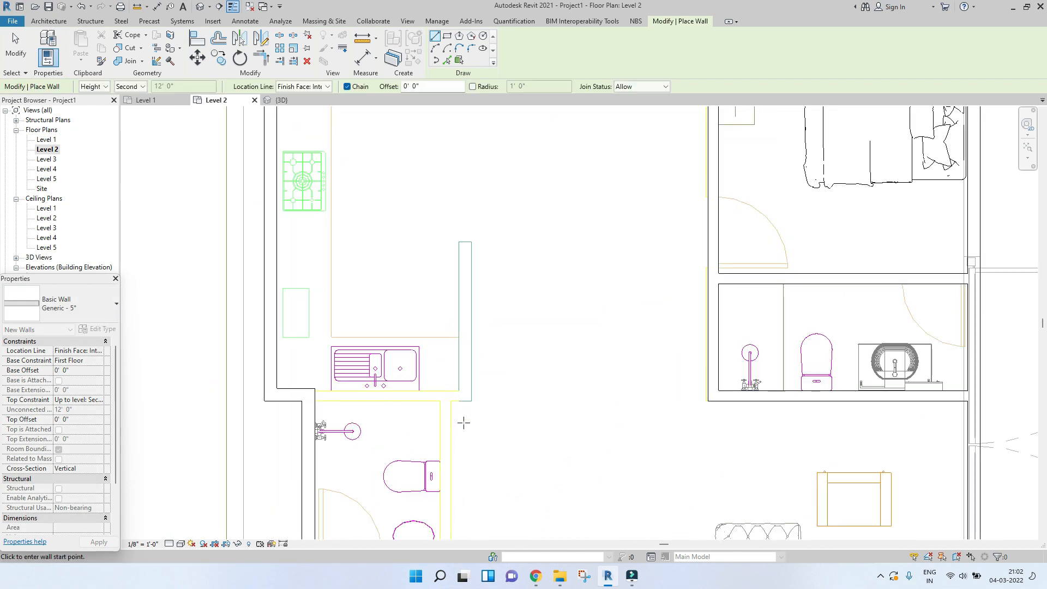
{"action": "left_click", "coordinate": [471, 242]}
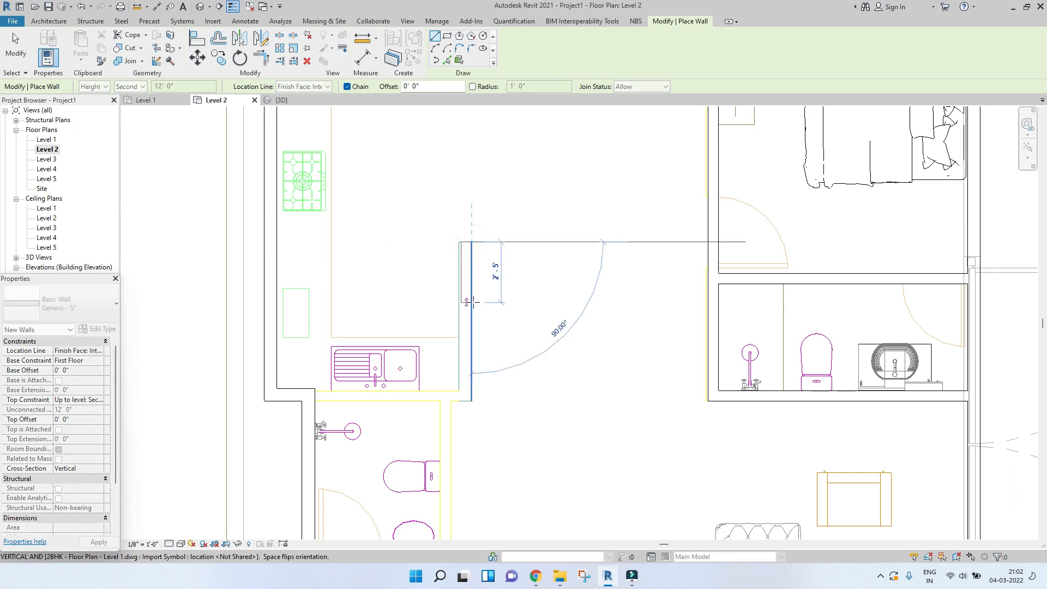
{"action": "left_click", "coordinate": [473, 400]}
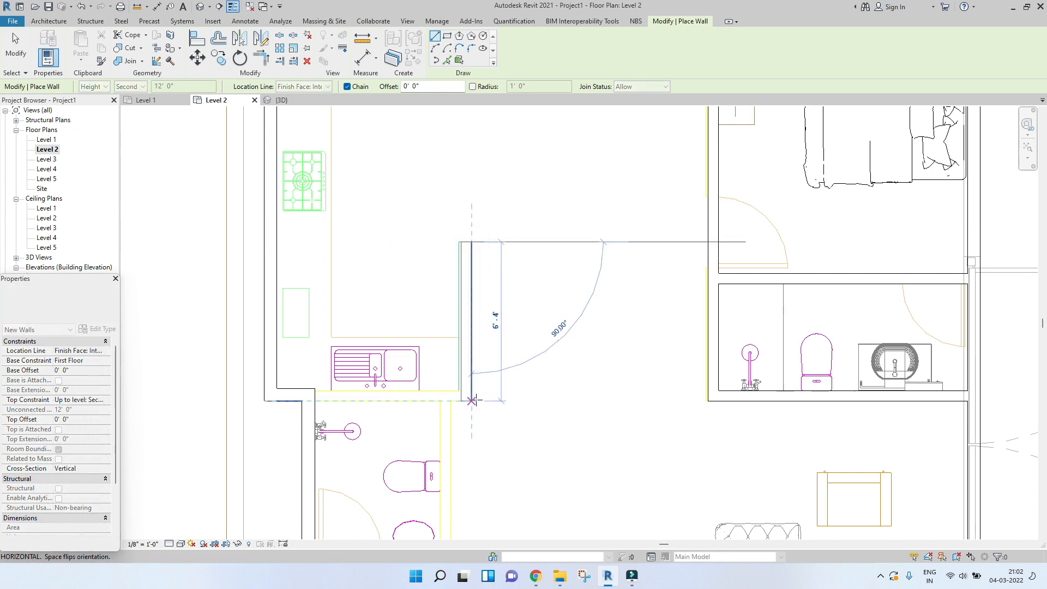
{"action": "left_click", "coordinate": [315, 401]}
{"action": "scroll", "coordinate": [376, 389], "scroll_direction": "down", "scroll_amount": 3}
{"action": "key", "text": "Escape"}
{"action": "key", "text": "Escape"}
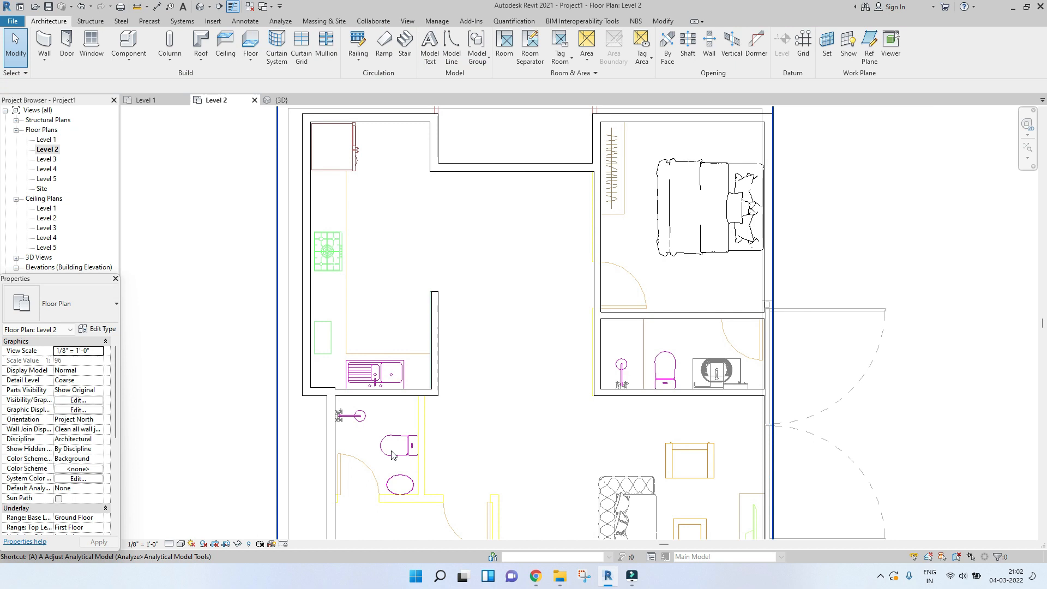
- Align the inner face of the wall behind the upper kitchen sink with the adjoining outer wall step
{"action": "scroll", "coordinate": [307, 402], "scroll_direction": "up", "scroll_amount": 2}
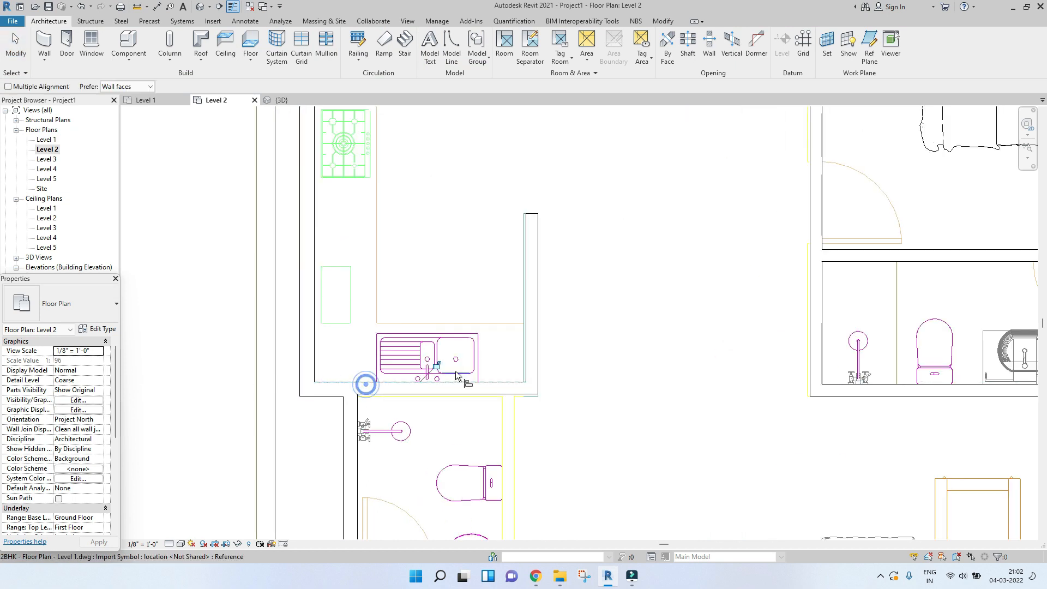
{"action": "scroll", "coordinate": [505, 335], "scroll_direction": "down", "scroll_amount": 4}
{"action": "key", "text": "Escape"}
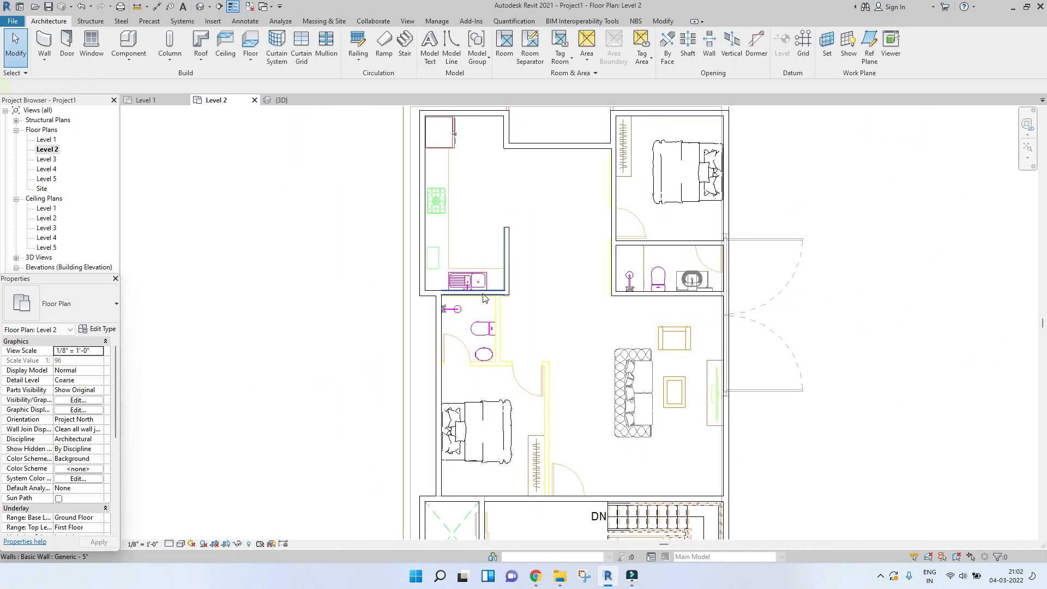
- Draw the side wall of the upper apartment's left bathroom from the kitchen wall to the bathroom's lower corner
{"action": "key", "text": "w"}
{"action": "key", "text": "a"}
{"action": "scroll", "coordinate": [494, 304], "scroll_direction": "up", "scroll_amount": 2}
{"action": "left_click", "coordinate": [505, 286]}
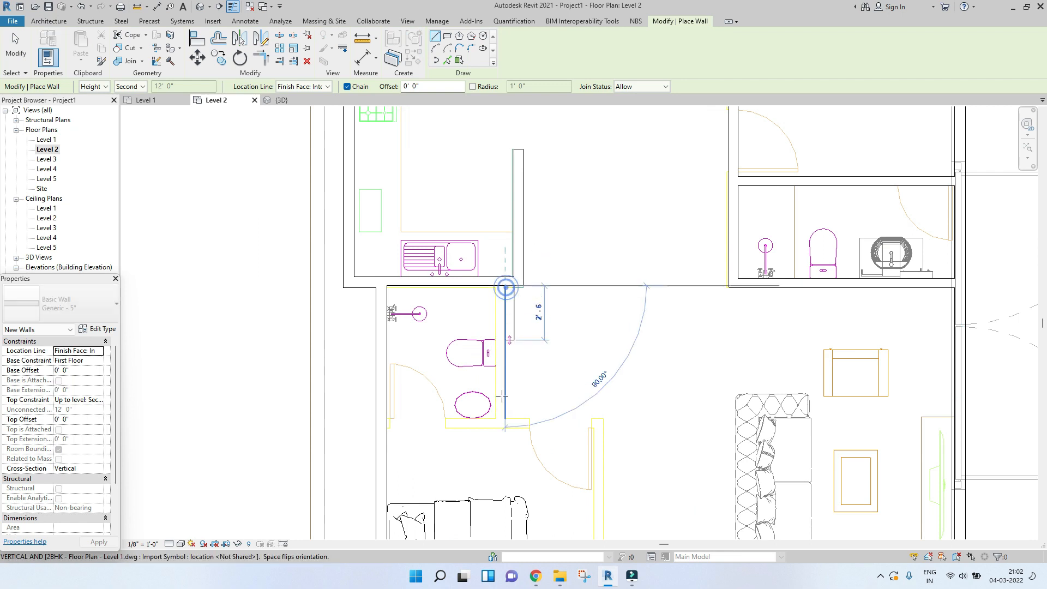
{"action": "left_click", "coordinate": [504, 427]}
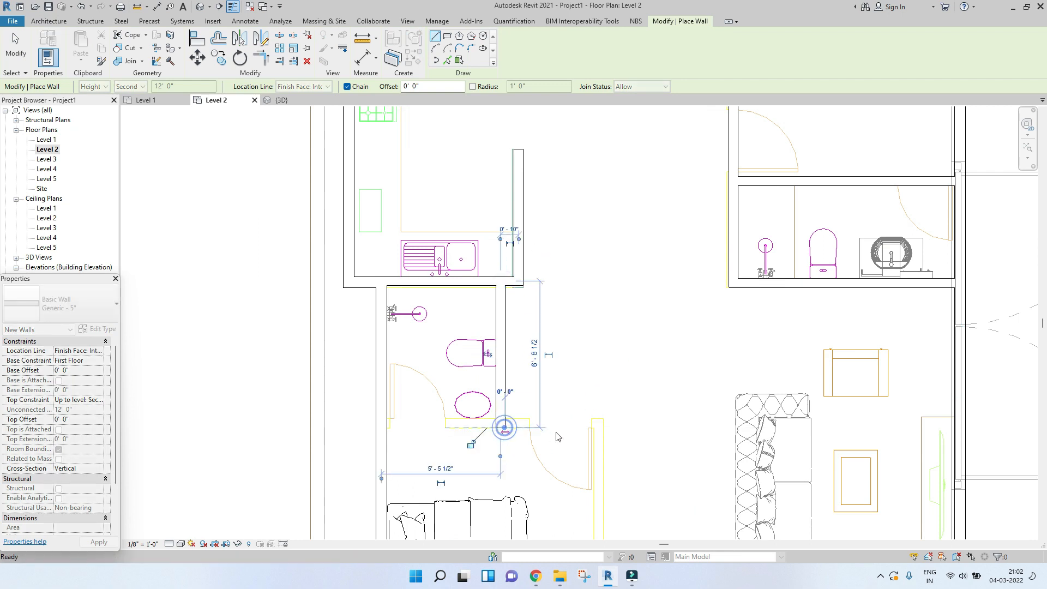
- Draw the wall between the upper apartment's left bathroom and bedroom to the bedroom corner, and the bedroom's side wall to the lobby wall
{"action": "left_click", "coordinate": [603, 421]}
{"action": "key", "text": "Escape"}
{"action": "scroll", "coordinate": [595, 243], "scroll_direction": "down", "scroll_amount": 2}
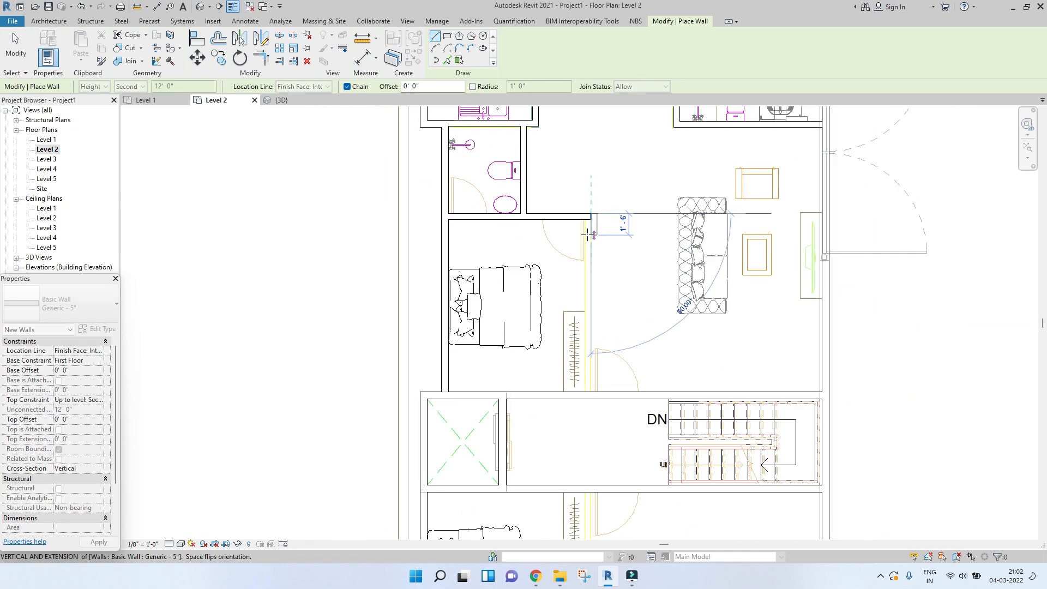
{"action": "left_click", "coordinate": [591, 390]}
{"action": "scroll", "coordinate": [610, 404], "scroll_direction": "down", "scroll_amount": 2}
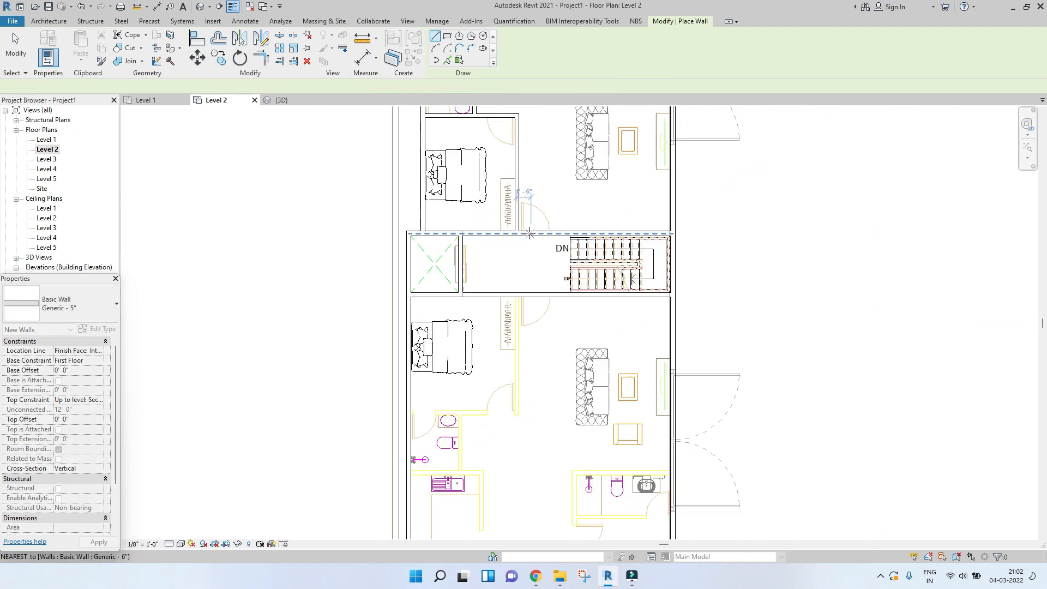
- Draw the lower apartment's left bedroom walls from the lobby wall to the bedroom corner and across to the left outer wall
{"action": "scroll", "coordinate": [524, 272], "scroll_direction": "up", "scroll_amount": 3}
{"action": "left_click", "coordinate": [516, 218]}
{"action": "left_click", "coordinate": [517, 423]}
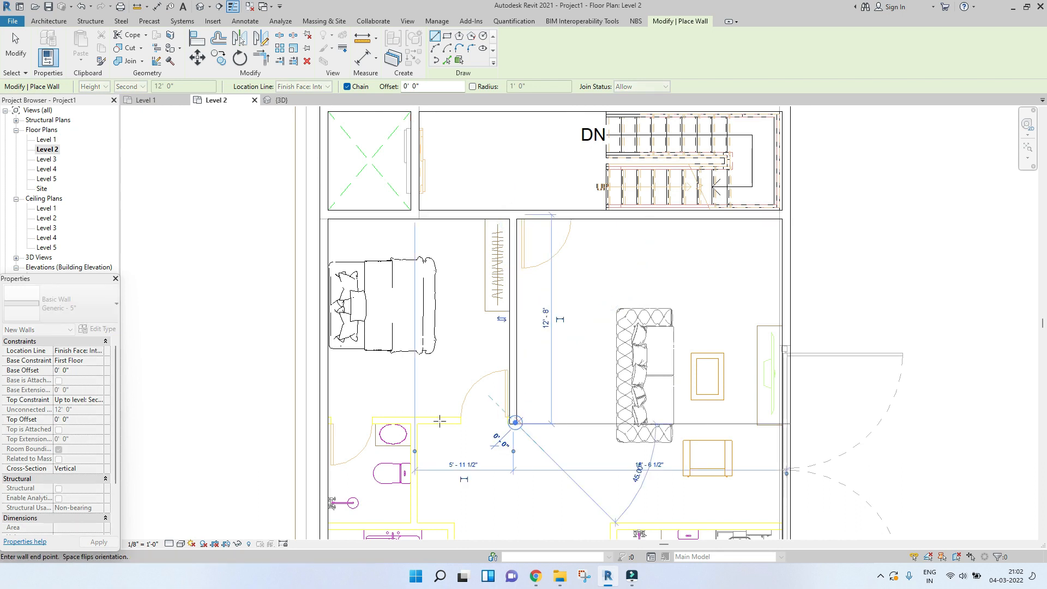
{"action": "left_click", "coordinate": [328, 424]}
{"action": "key", "text": "Escape"}
- Draw the side wall of the lower apartment's left bathroom between the kitchen line and the bedroom wall
{"action": "left_click", "coordinate": [417, 423]}
{"action": "middle_click_drag", "start_coordinate": [436, 467], "coordinate": [438, 312]}
{"action": "key", "text": "Escape"}
{"action": "scroll", "coordinate": [428, 365], "scroll_direction": "up", "scroll_amount": 3}
{"action": "left_click", "coordinate": [410, 371]}
{"action": "left_click", "coordinate": [411, 173]}
{"action": "key", "text": "Escape"}
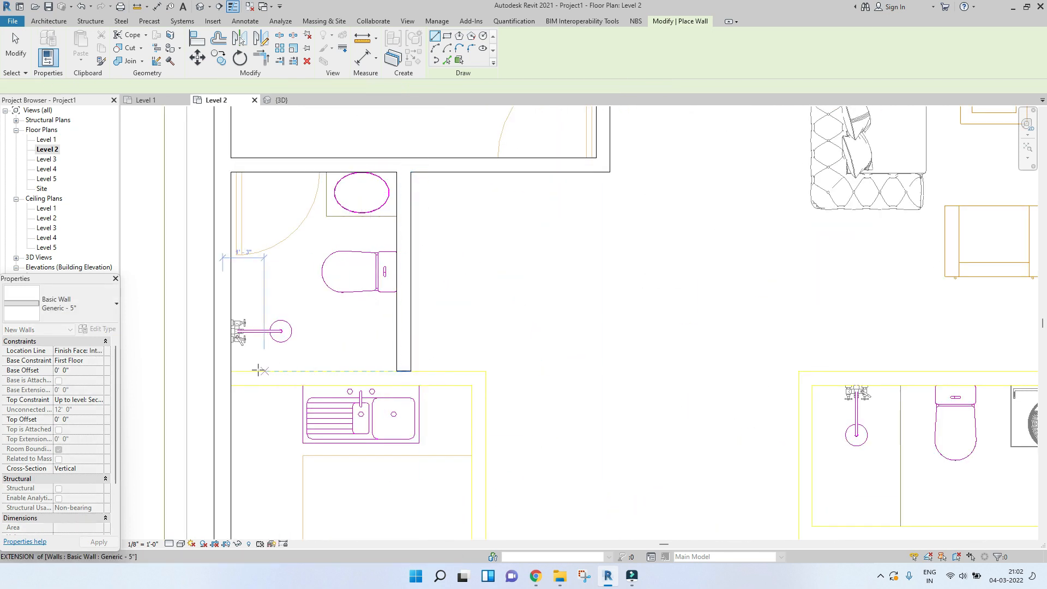
- Draw the lower apartment's kitchen wall from the left outer wall past the sink and down to the end of the kitchen partition
{"action": "left_click", "coordinate": [231, 371]}
{"action": "left_click", "coordinate": [485, 371]}
{"action": "scroll", "coordinate": [483, 327], "scroll_direction": "down", "scroll_amount": 3}
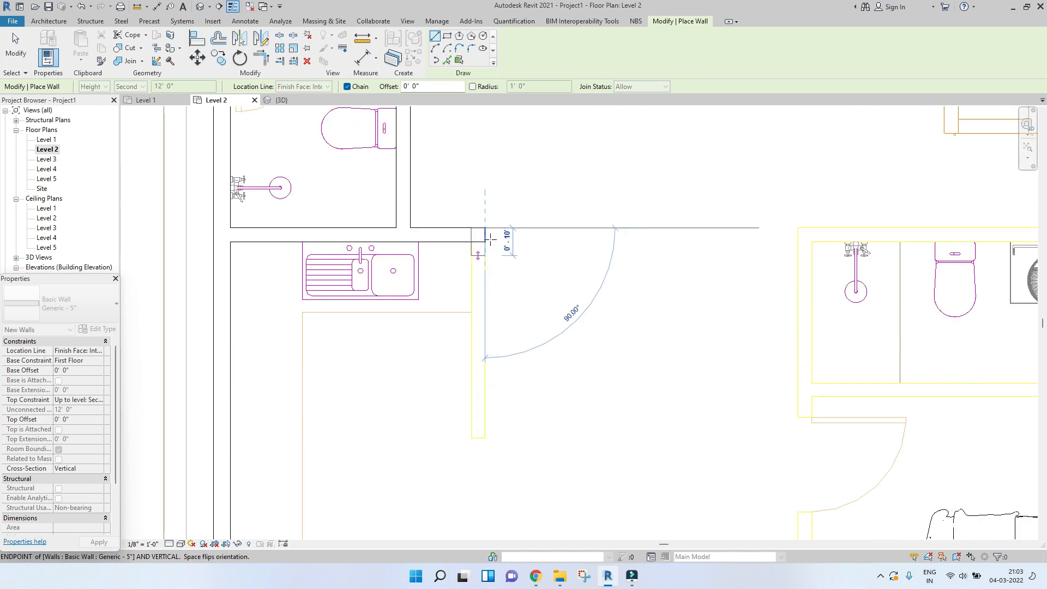
{"action": "scroll", "coordinate": [483, 319], "scroll_direction": "up", "scroll_amount": 2}
{"action": "left_click", "coordinate": [488, 338]}
{"action": "key", "text": "Escape"}
{"action": "scroll", "coordinate": [582, 328], "scroll_direction": "down", "scroll_amount": 2}
{"action": "scroll", "coordinate": [474, 313], "scroll_direction": "up", "scroll_amount": 2}
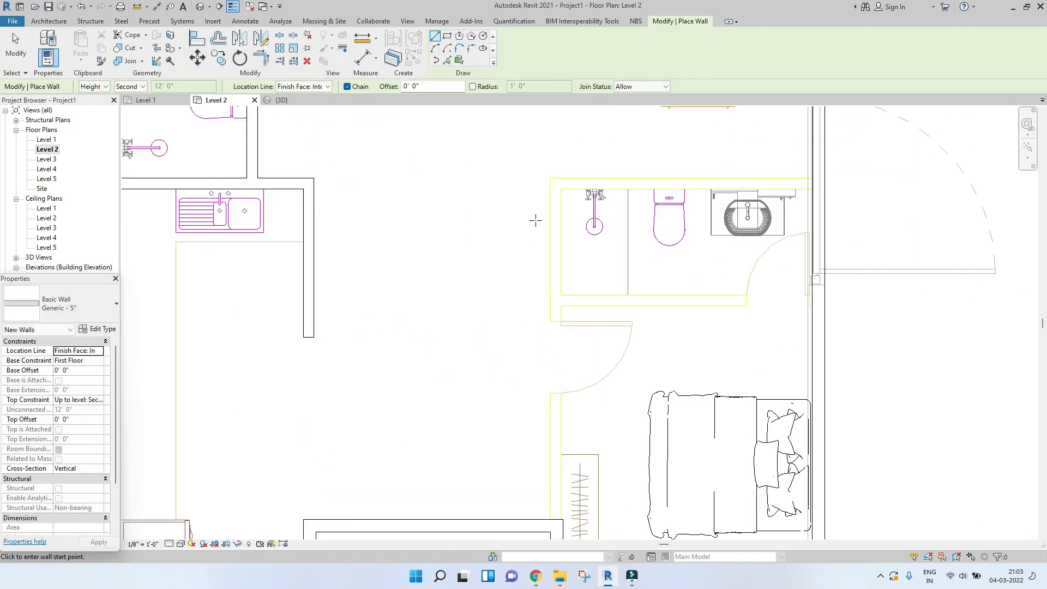
- Draw the lower apartment's wall from the right bathroom's outer corner along the right bedroom to the balcony recess wall
{"action": "left_click", "coordinate": [550, 178]}
{"action": "scroll", "coordinate": [550, 185], "scroll_direction": "down", "scroll_amount": 2}
{"action": "scroll", "coordinate": [507, 327], "scroll_direction": "up", "scroll_amount": 2}
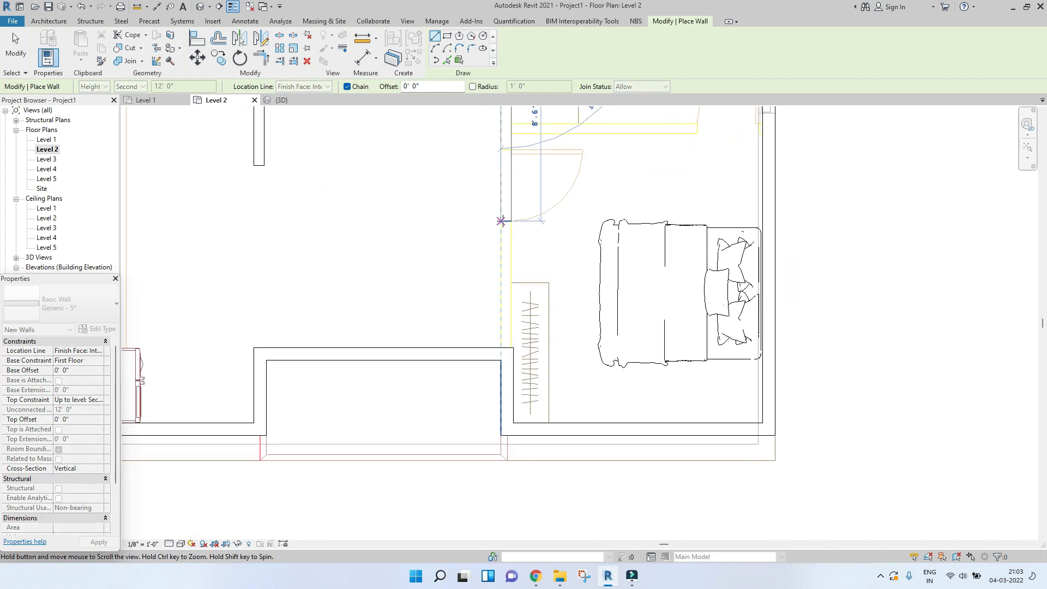
{"action": "left_click", "coordinate": [502, 348]}
{"action": "middle_click_drag", "start_coordinate": [552, 316], "coordinate": [506, 480]}
{"action": "key", "text": "Escape"}
{"action": "middle_click_drag", "start_coordinate": [495, 369], "coordinate": [481, 417]}
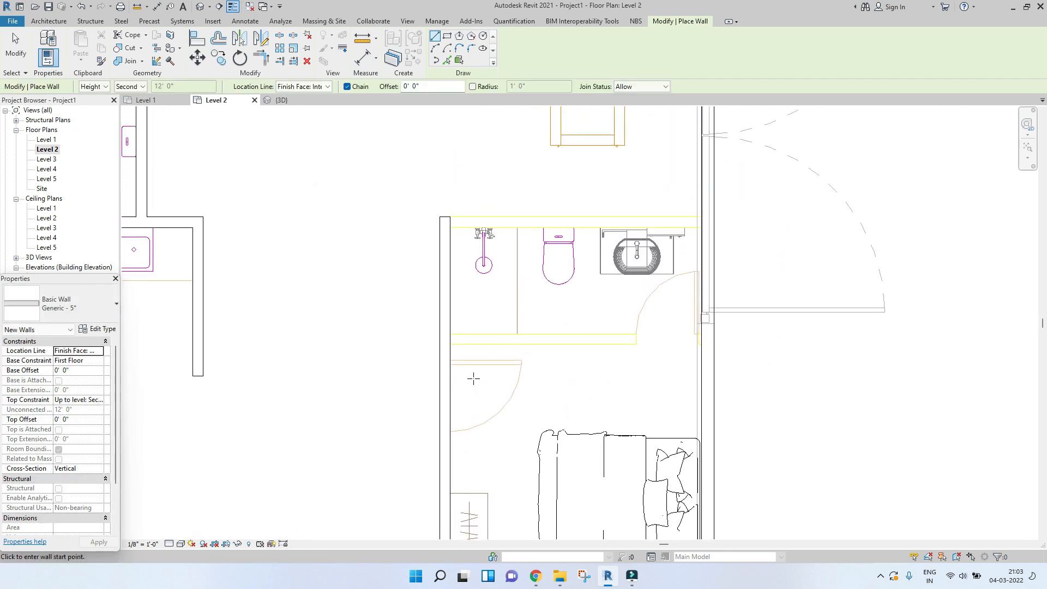
- Draw the wall between the lower apartment's right bathroom and bedroom, across to the right outer wall
{"action": "left_click", "coordinate": [452, 341]}
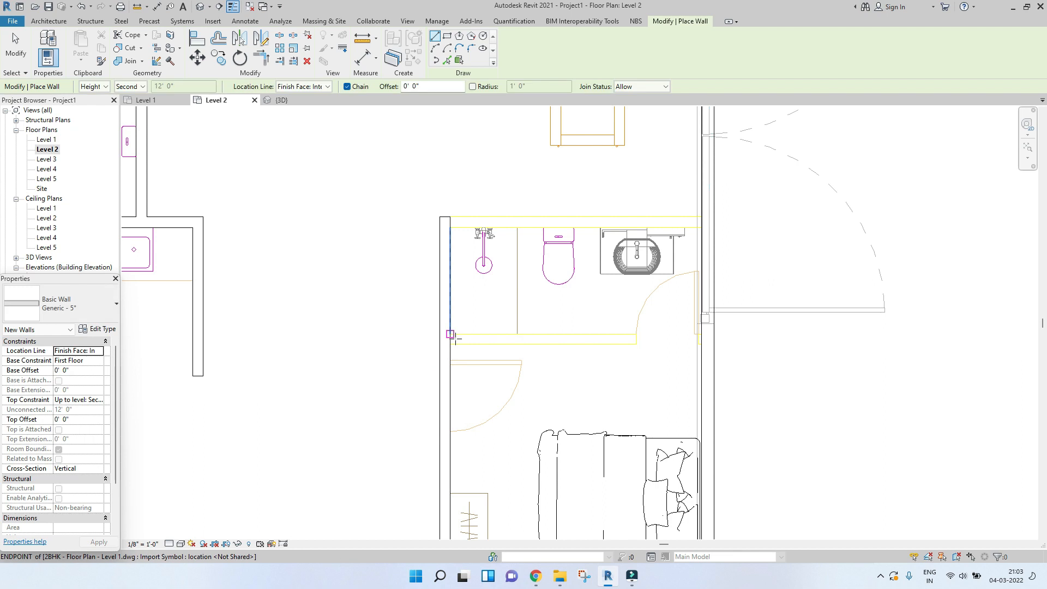
{"action": "left_click", "coordinate": [701, 334]}
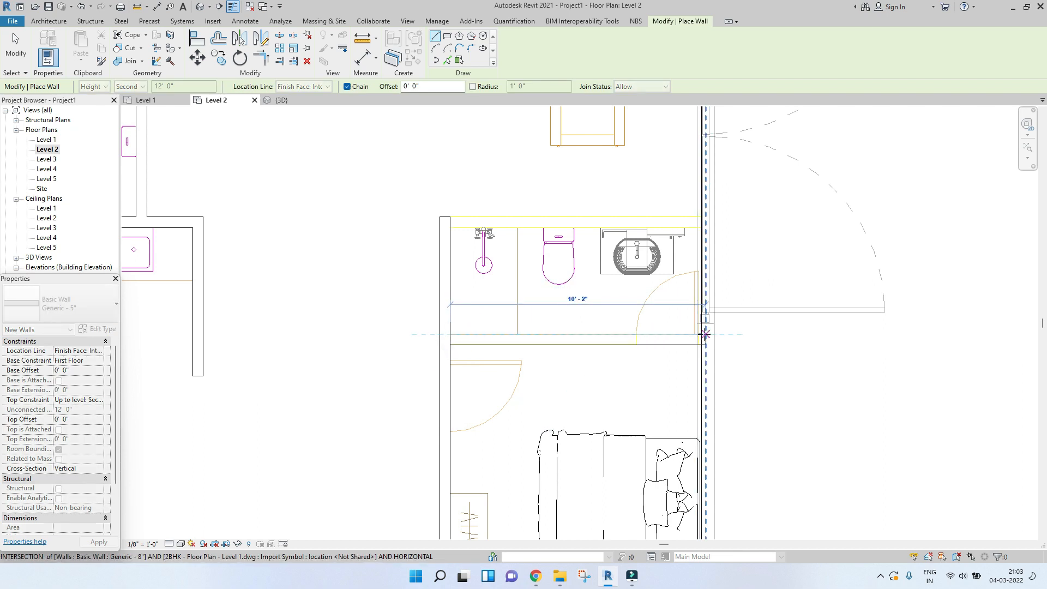
{"action": "key", "text": "Escape"}
- Draw the lower apartment's right bathroom wall on the living-room side and extend its end to the right outer wall
{"action": "left_click", "coordinate": [444, 216]}
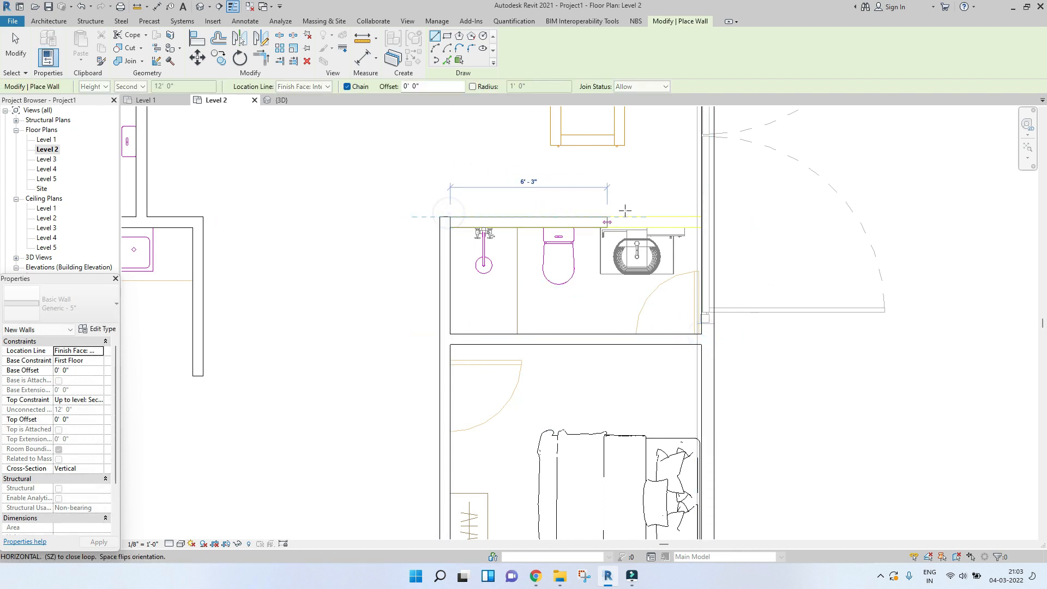
{"action": "left_click", "coordinate": [698, 211]}
{"action": "scroll", "coordinate": [698, 211], "scroll_direction": "down", "scroll_amount": 2}
{"action": "key", "text": "Escape"}
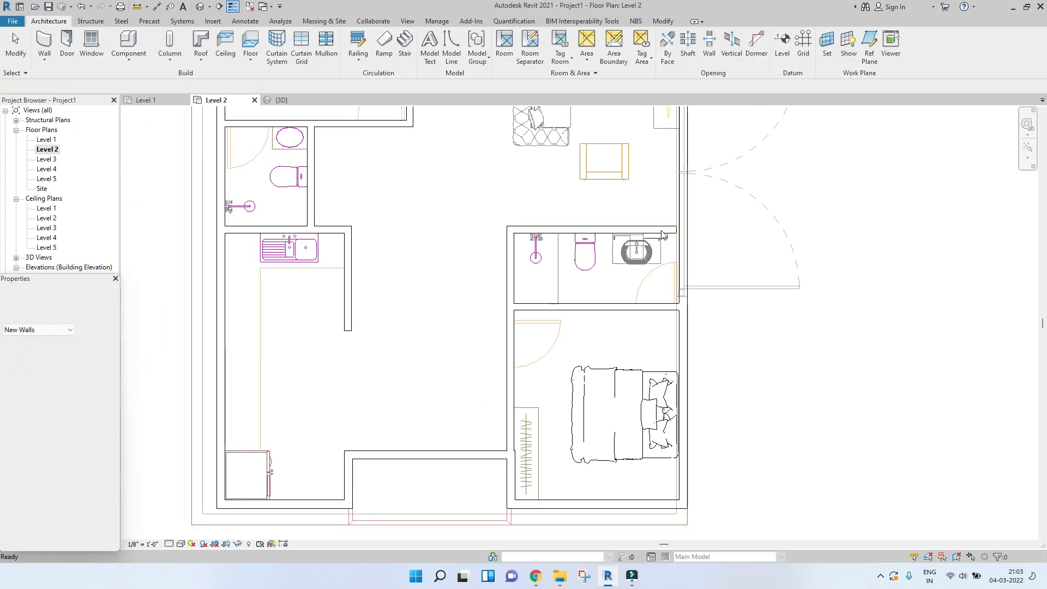
{"action": "left_click", "coordinate": [679, 229]}
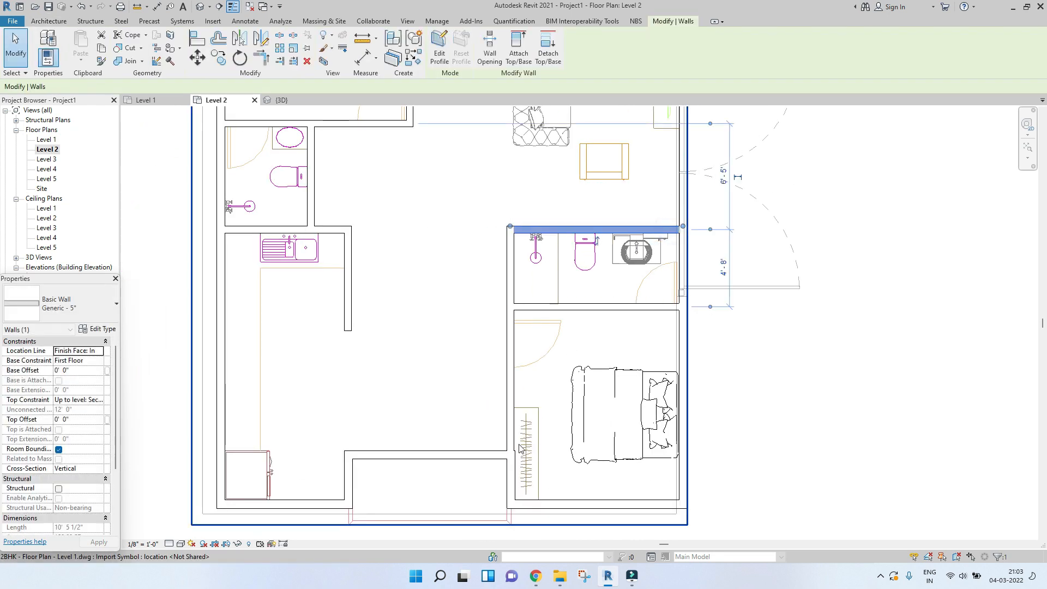
{"action": "key", "text": "Escape"}
- Align the side wall of the lower apartment's right bedroom with the balcony recess wall
{"action": "key", "text": "l"}
{"action": "scroll", "coordinate": [519, 448], "scroll_direction": "up", "scroll_amount": 2}
{"action": "left_click", "coordinate": [512, 425]}
{"action": "scroll", "coordinate": [525, 425], "scroll_direction": "down", "scroll_amount": 3}
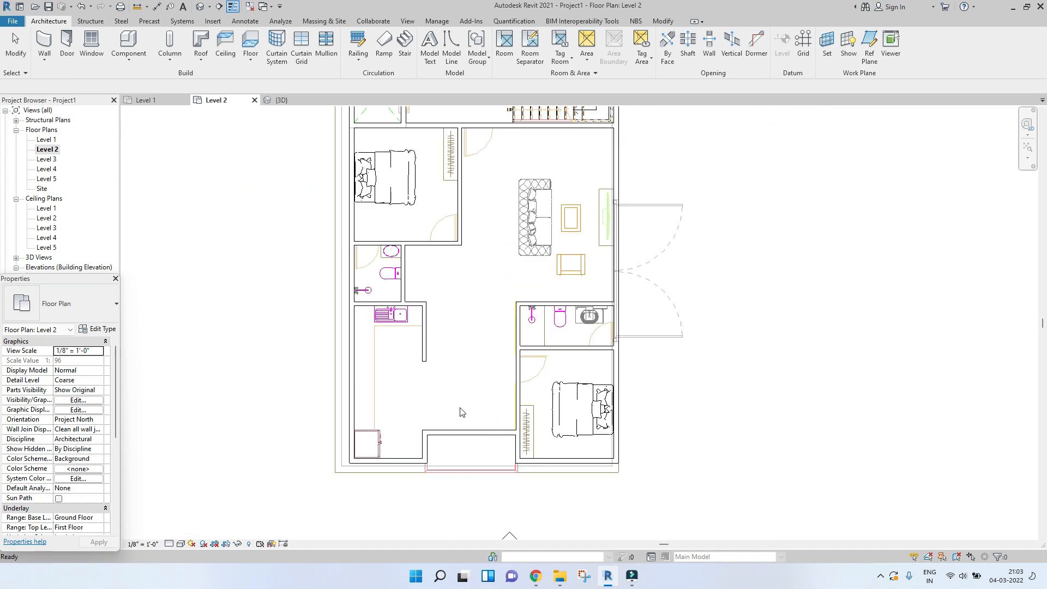
- Examine the completed first-floor walls of both apartments in the 3D view from several sides
{"action": "key", "text": "Escape"}
{"action": "scroll", "coordinate": [460, 412], "scroll_direction": "down", "scroll_amount": 2}
{"action": "middle_click_drag", "start_coordinate": [492, 266], "coordinate": [483, 371]}
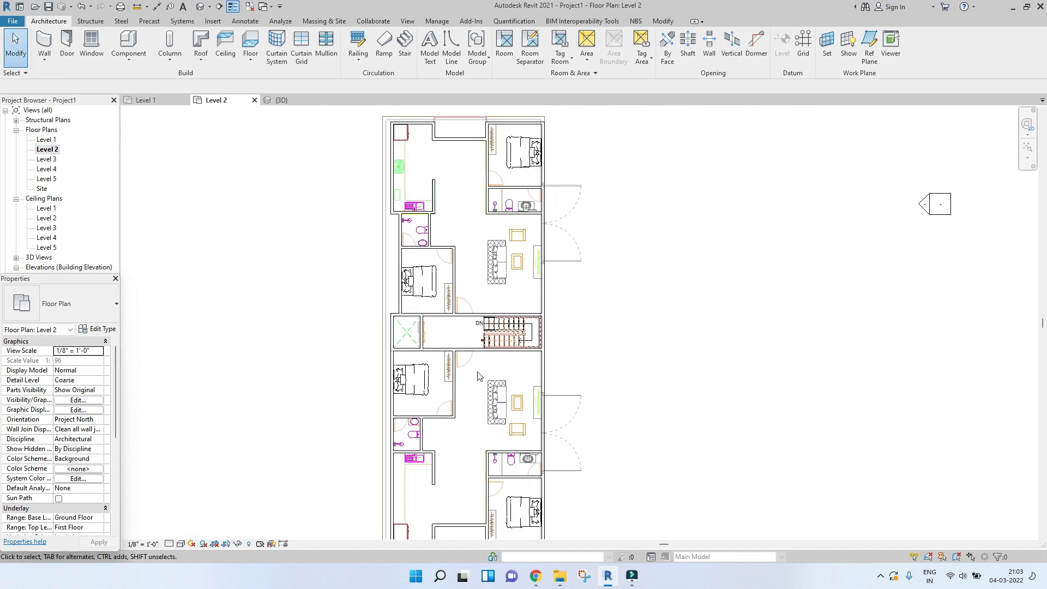
{"action": "left_click", "coordinate": [283, 100]}
{"action": "scroll", "coordinate": [434, 292], "scroll_direction": "down", "scroll_amount": 4}
{"action": "middle_click_drag", "start_coordinate": [540, 301], "coordinate": [213, 311], "text": "shift"}
{"action": "scroll", "coordinate": [388, 283], "scroll_direction": "up", "scroll_amount": 4}
{"action": "middle_click_drag", "start_coordinate": [388, 283], "coordinate": [481, 276], "text": "shift"}
{"action": "scroll", "coordinate": [512, 274], "scroll_direction": "down", "scroll_amount": 3}
{"action": "middle_click_drag", "start_coordinate": [613, 299], "coordinate": [240, 228], "text": "shift"}
- Review the ground-floor plan and the first-floor plan, checking both apartments and the lift and staircase core
{"action": "left_click", "coordinate": [156, 100]}
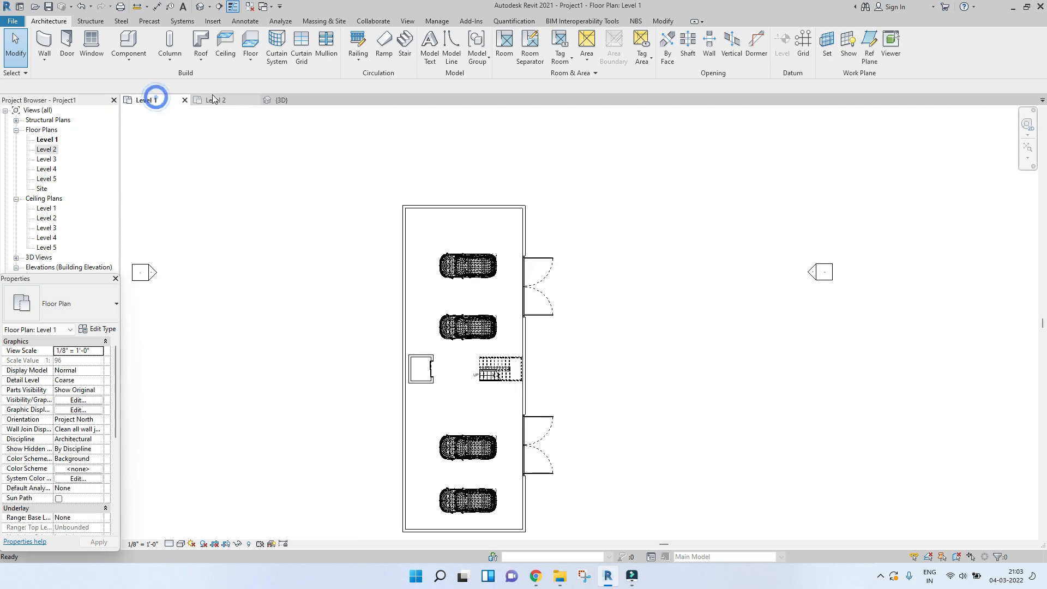
{"action": "left_click", "coordinate": [229, 103]}
{"action": "scroll", "coordinate": [430, 273], "scroll_direction": "down", "scroll_amount": 3}
{"action": "scroll", "coordinate": [423, 273], "scroll_direction": "up", "scroll_amount": 3}
{"action": "scroll", "coordinate": [424, 357], "scroll_direction": "up", "scroll_amount": 2}
{"action": "middle_click_drag", "start_coordinate": [425, 358], "coordinate": [422, 274]}
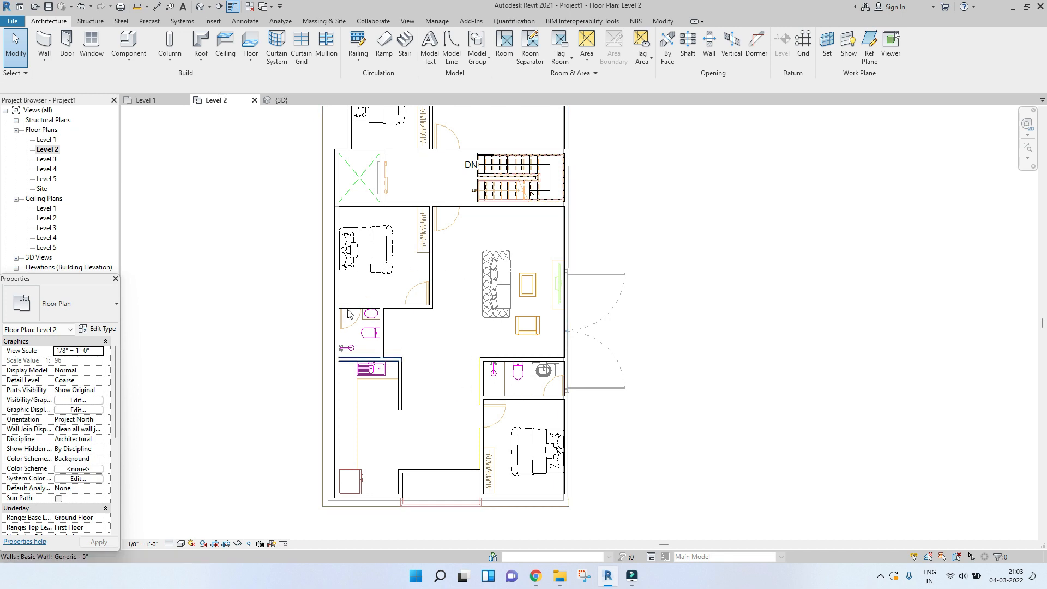
{"action": "middle_click_drag", "start_coordinate": [484, 273], "coordinate": [445, 491]}
{"action": "scroll", "coordinate": [445, 491], "scroll_direction": "down", "scroll_amount": 3}
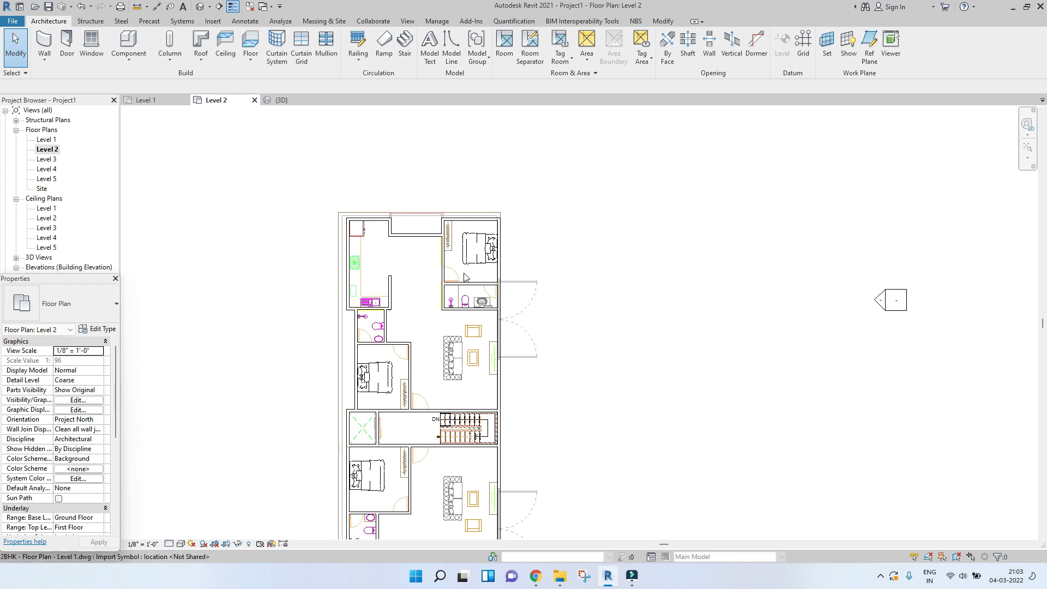
{"action": "scroll", "coordinate": [393, 413], "scroll_direction": "up", "scroll_amount": 4}
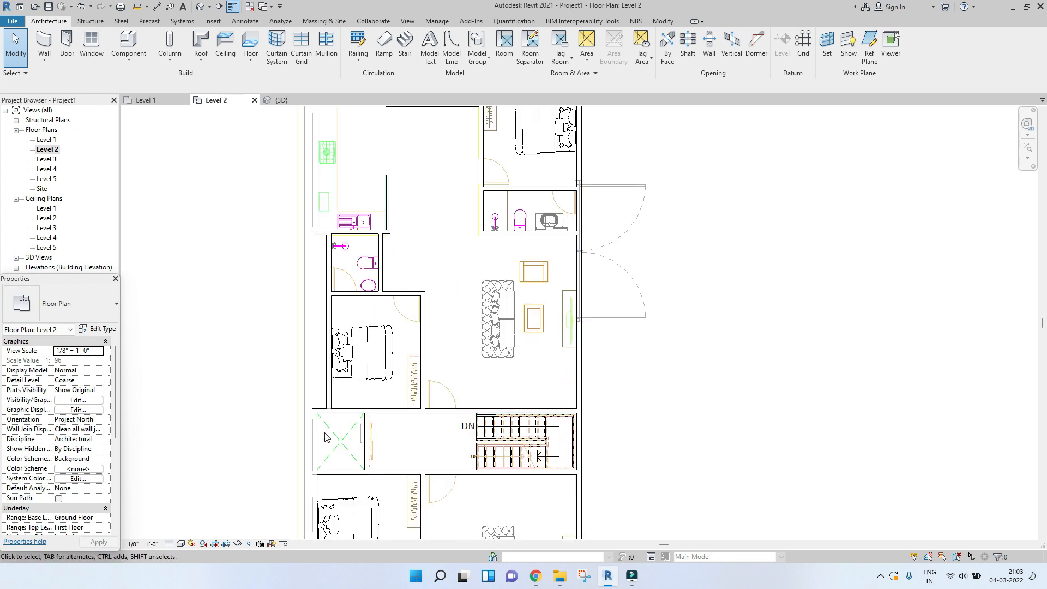
{"action": "scroll", "coordinate": [420, 446], "scroll_direction": "up", "scroll_amount": 4}
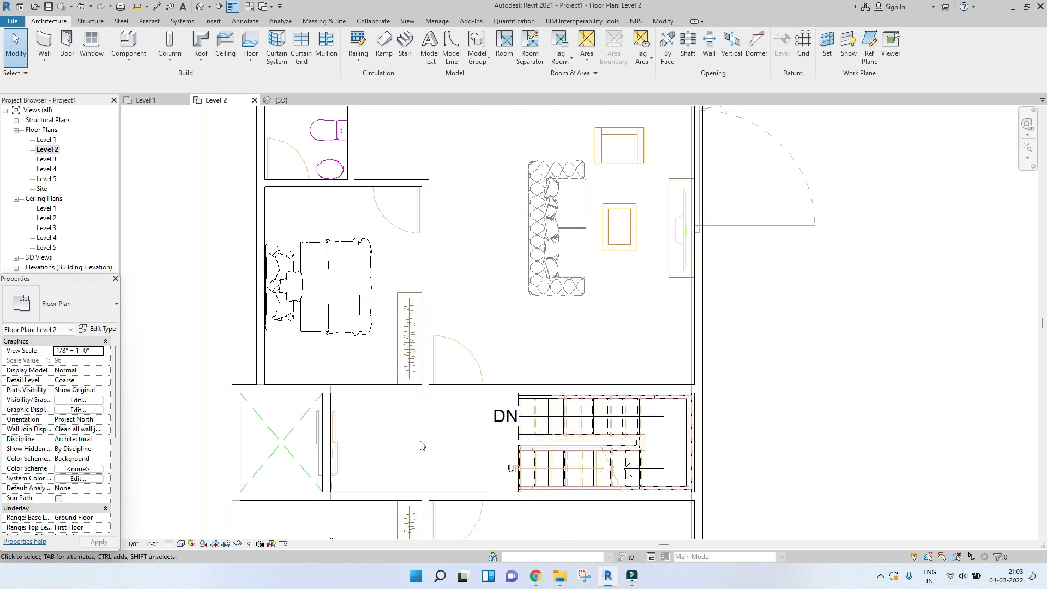
{"action": "scroll", "coordinate": [409, 418], "scroll_direction": "down", "scroll_amount": 6}
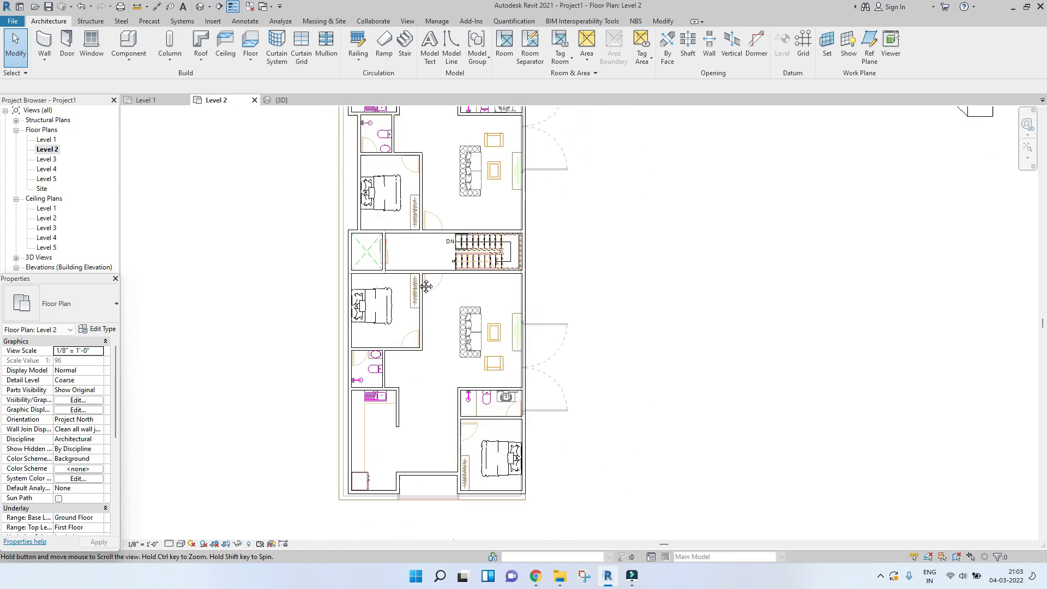
- Start a Generic - 4" floor on the First Floor level and sketch a rectangular boundary around the lower apartment
{"action": "left_click", "coordinate": [254, 43]}
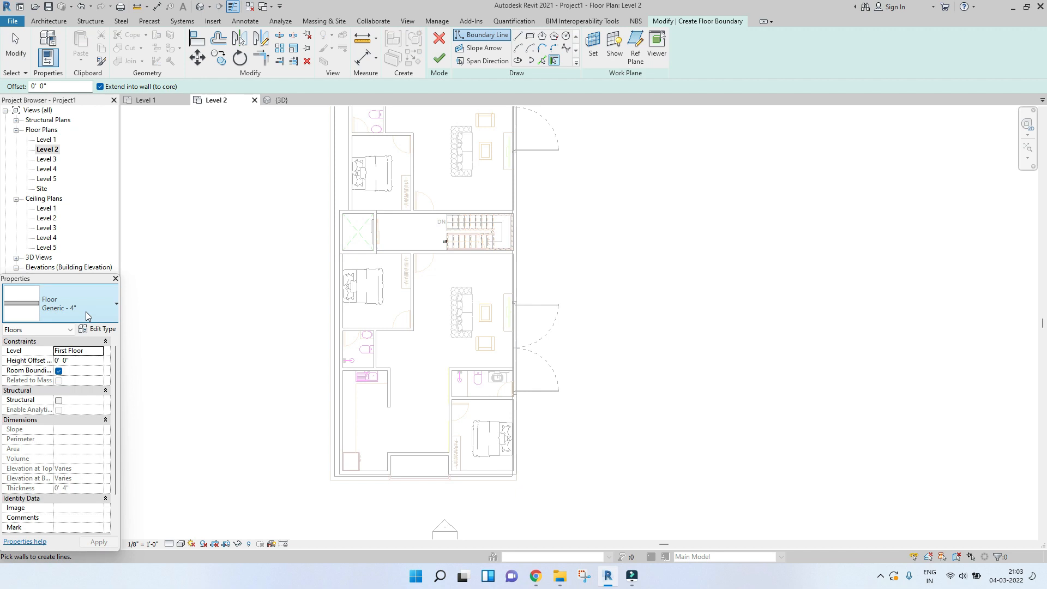
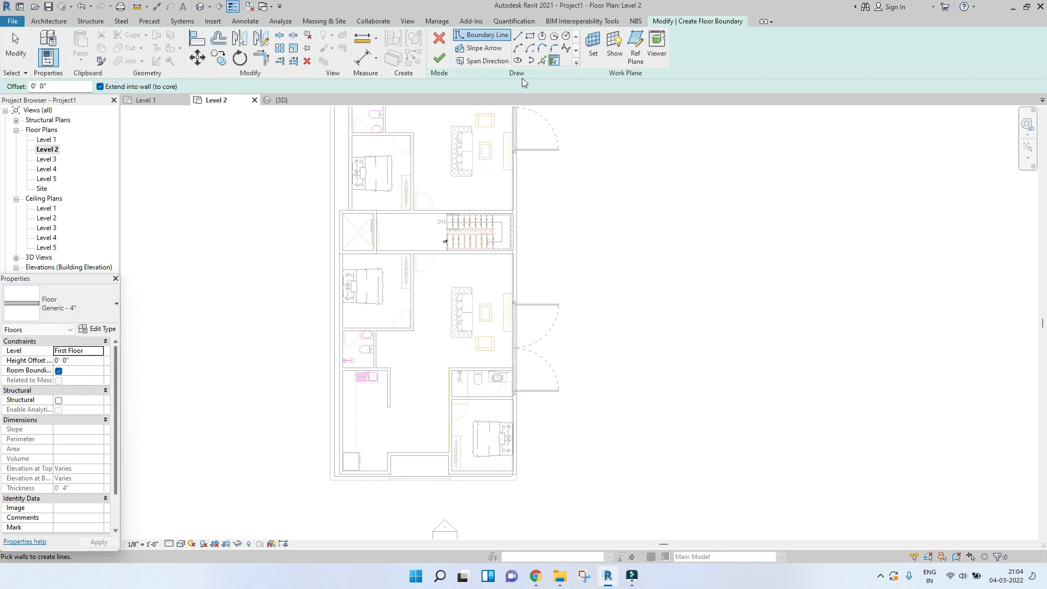
{"action": "left_click", "coordinate": [529, 36]}
{"action": "scroll", "coordinate": [401, 261], "scroll_direction": "up", "scroll_amount": 3}
{"action": "left_click", "coordinate": [301, 248]}
{"action": "middle_click_drag", "start_coordinate": [503, 349], "coordinate": [497, 196]}
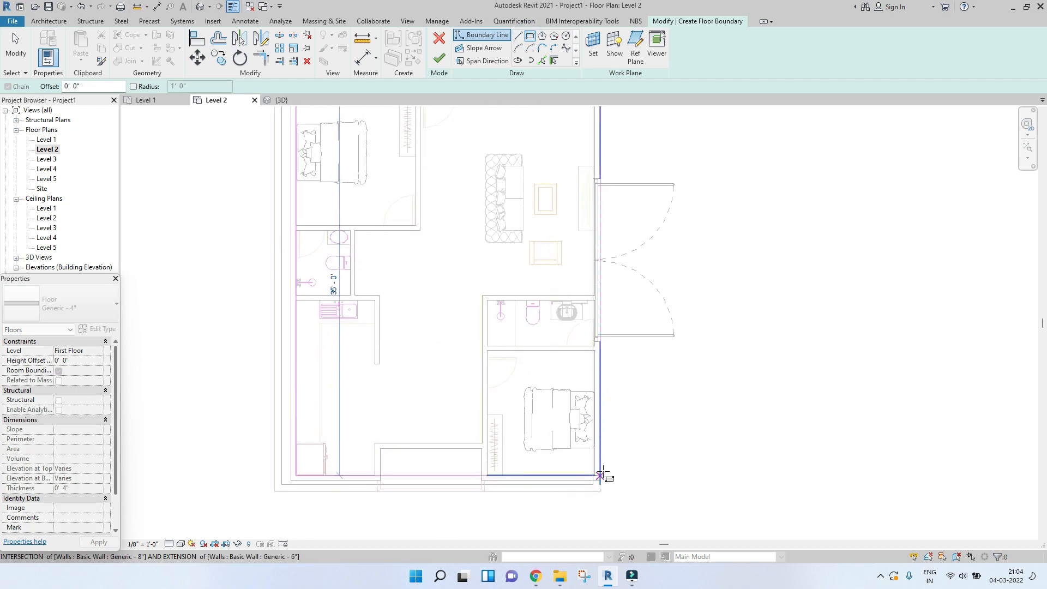
{"action": "scroll", "coordinate": [599, 491], "scroll_direction": "up", "scroll_amount": 3}
{"action": "left_click", "coordinate": [582, 441]}
{"action": "middle_click_drag", "start_coordinate": [440, 464], "coordinate": [630, 377]}
{"action": "scroll", "coordinate": [630, 378], "scroll_direction": "down", "scroll_amount": 1}
{"action": "key", "text": "Escape"}
{"action": "middle_click_drag", "start_coordinate": [406, 409], "coordinate": [572, 413]}
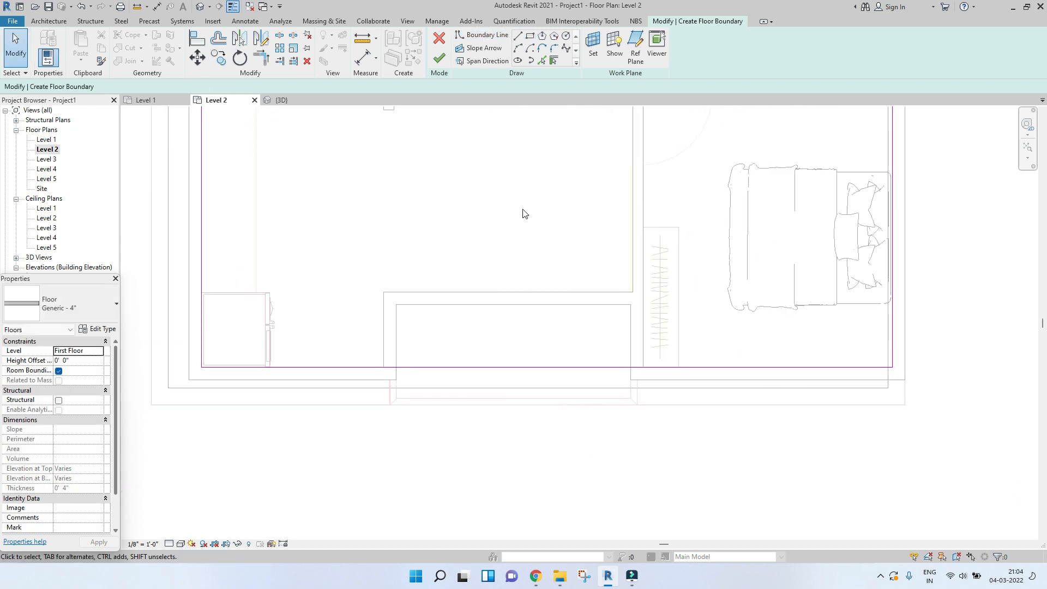
- Draw floor boundary lines along the three sides of the lower apartment's balcony recess, 10'-4" wide and 3'-0" deep
{"action": "left_click", "coordinate": [518, 36]}
{"action": "left_click", "coordinate": [383, 366]}
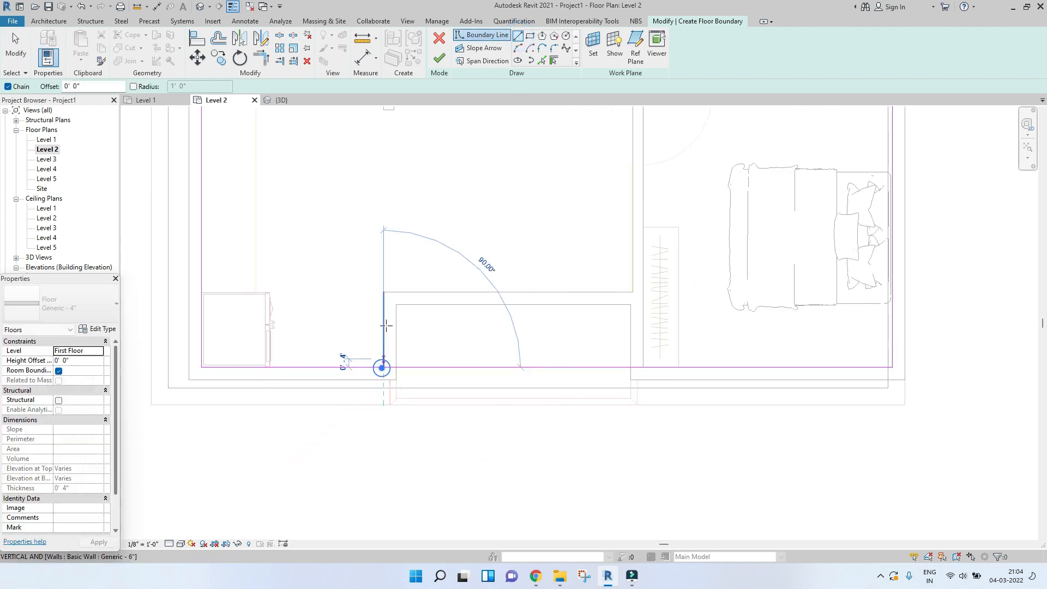
{"action": "left_click", "coordinate": [384, 290]}
{"action": "left_click", "coordinate": [644, 292]}
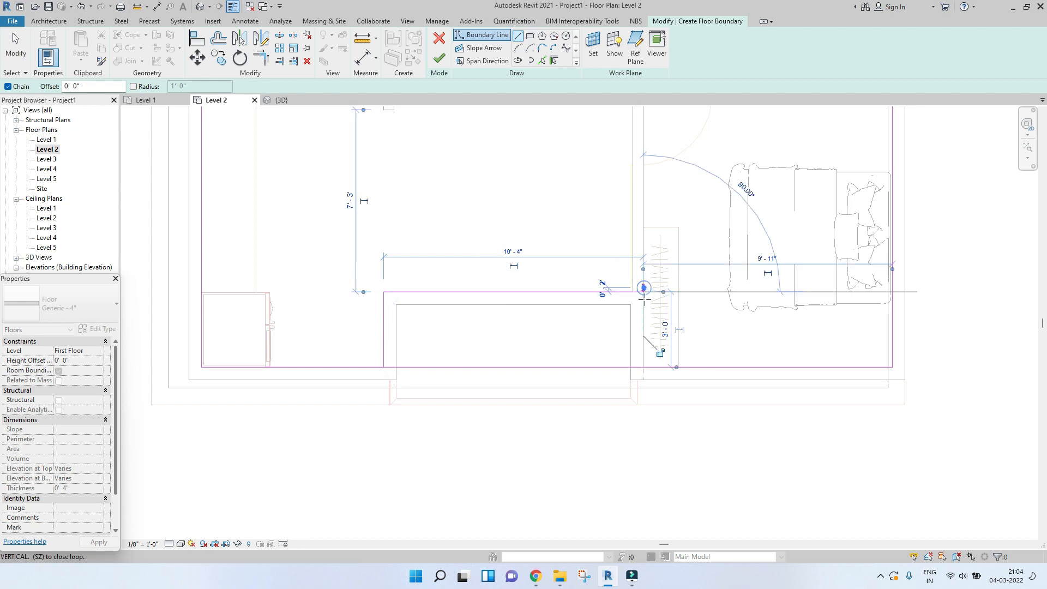
{"action": "left_click", "coordinate": [644, 366]}
{"action": "key", "text": "Escape"}
{"action": "key", "text": "Escape"}
- Split the outer boundary line across the balcony recess and trim both halves to the recess side lines
{"action": "left_click", "coordinate": [588, 366]}
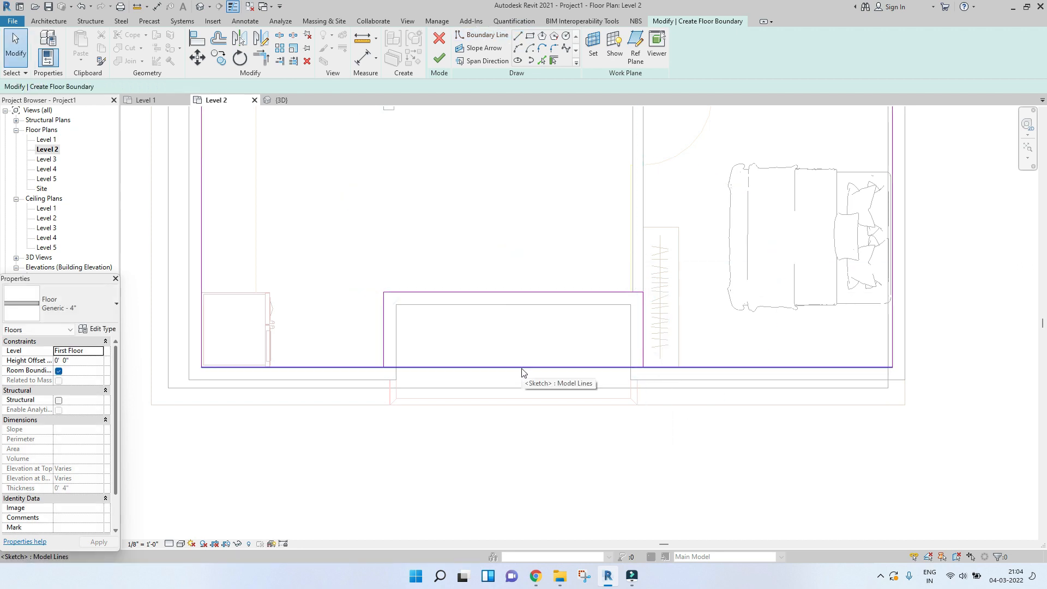
{"action": "key", "text": "l"}
{"action": "left_click", "coordinate": [515, 367]}
{"action": "key", "text": "Escape"}
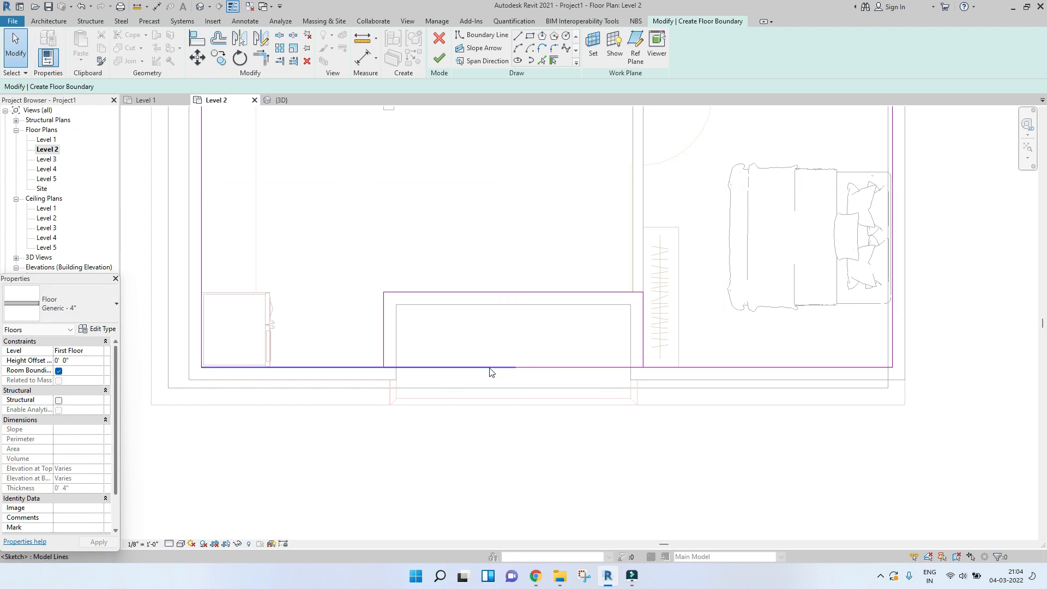
{"action": "key", "text": "t"}
{"action": "key", "text": "r"}
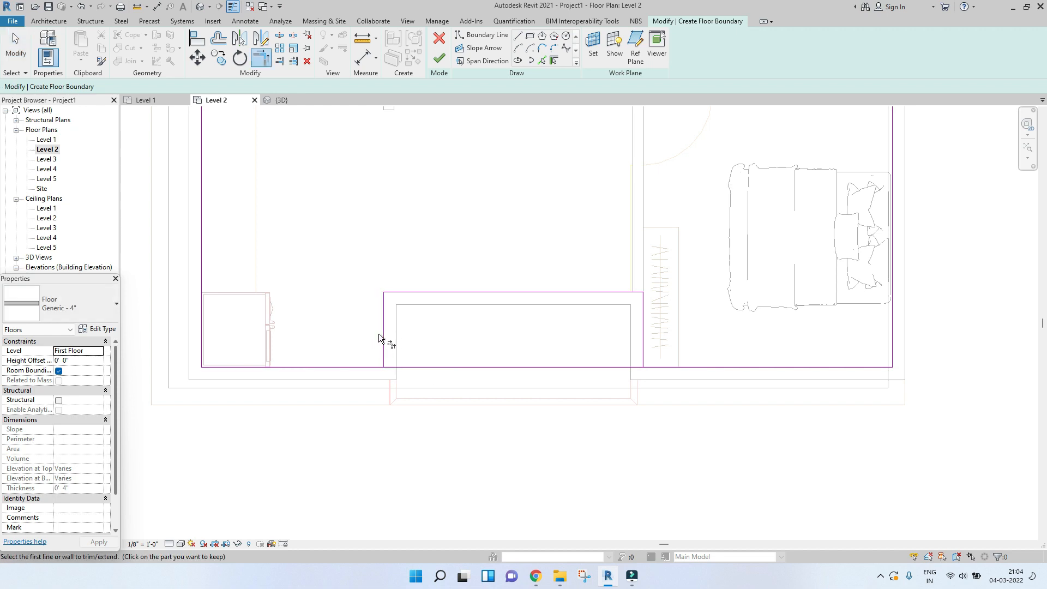
{"action": "left_click", "coordinate": [647, 333]}
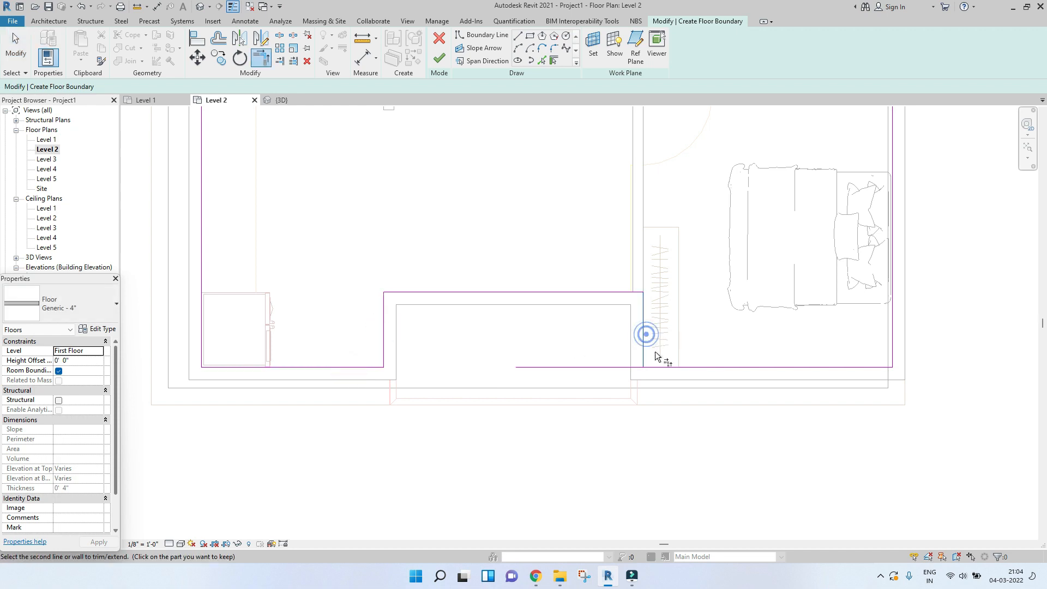
{"action": "scroll", "coordinate": [623, 356], "scroll_direction": "down", "scroll_amount": 6}
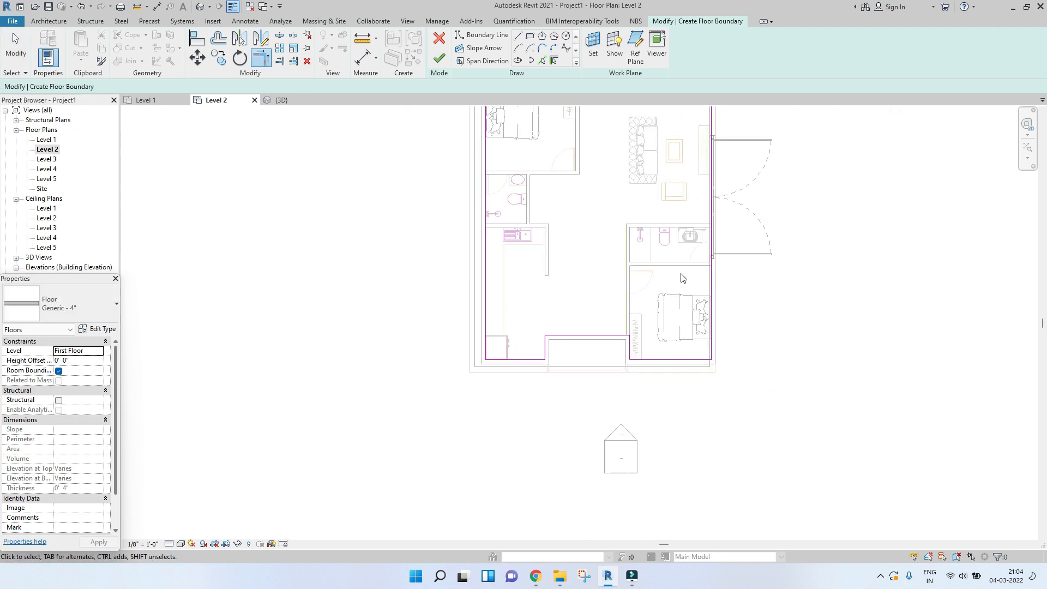
{"action": "key", "text": "Escape"}
- Finish the lower apartment's floor sketch without attaching the walls below to the floor
{"action": "scroll", "coordinate": [624, 259], "scroll_direction": "up", "scroll_amount": 3}
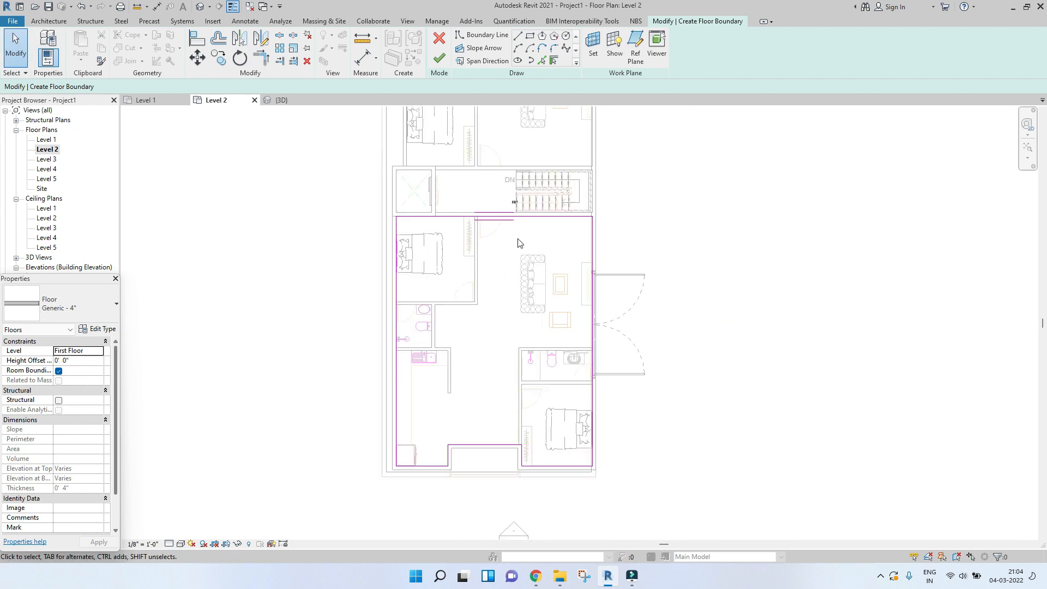
{"action": "left_click", "coordinate": [438, 65]}
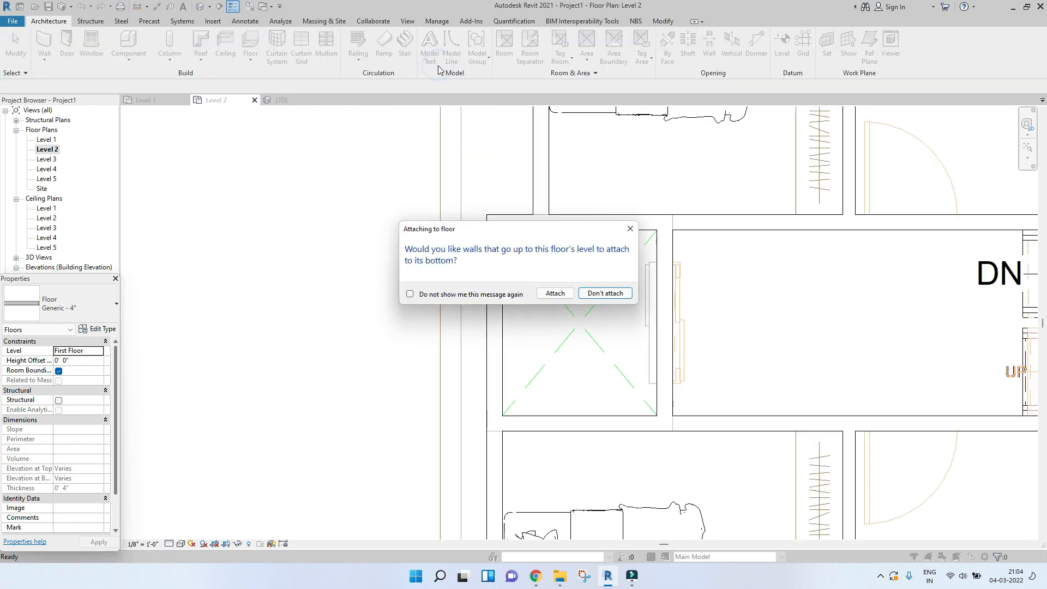
{"action": "left_click", "coordinate": [605, 293]}
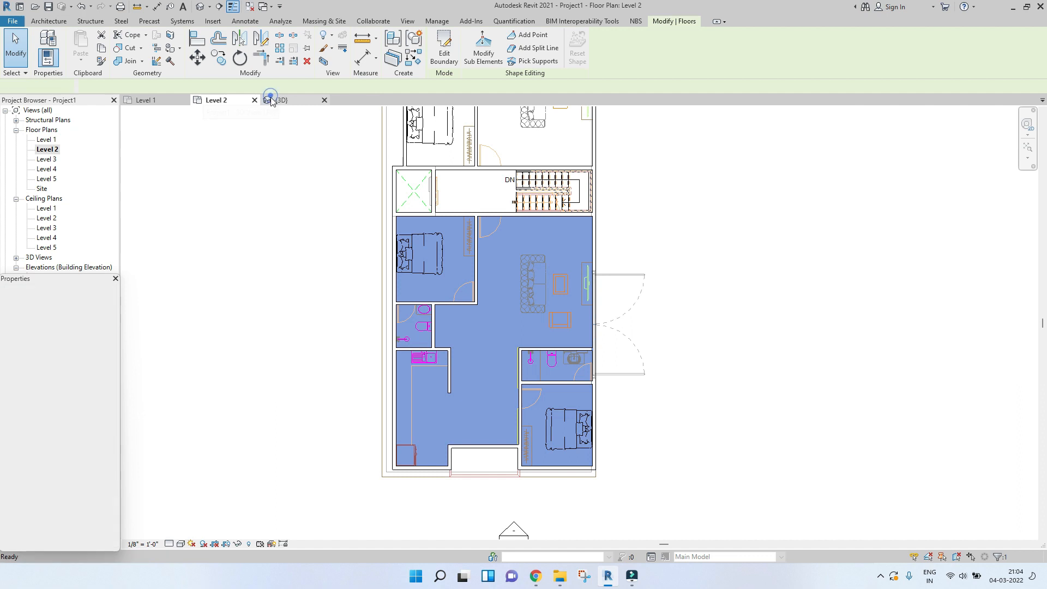
- Inspect the lower apartment's new floor slab in the 3D view
{"action": "left_click", "coordinate": [273, 100]}
{"action": "middle_click_drag", "start_coordinate": [364, 224], "coordinate": [486, 294], "text": "shift"}
{"action": "scroll", "coordinate": [410, 230], "scroll_direction": "up", "scroll_amount": 3}
{"action": "left_click", "coordinate": [660, 347]}
{"action": "middle_click_drag", "start_coordinate": [494, 203], "coordinate": [457, 208], "text": "shift"}
{"action": "scroll", "coordinate": [480, 181], "scroll_direction": "up", "scroll_amount": 5}
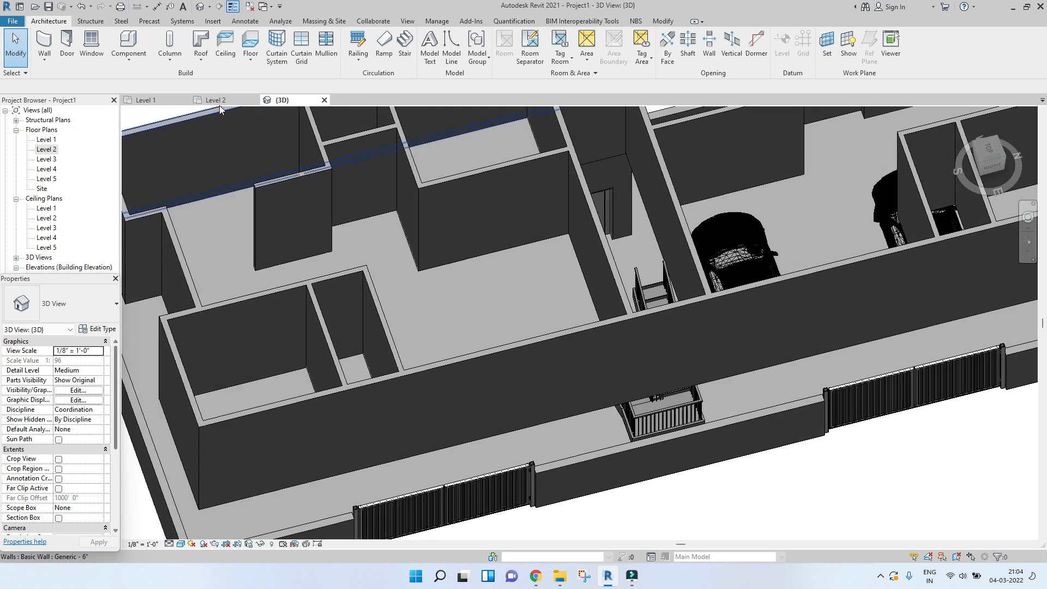
- Open the Level 2 floor plan and examine the extent of the lower apartment's floor slab against the upper apartment
{"action": "left_click", "coordinate": [216, 100]}
{"action": "scroll", "coordinate": [516, 307], "scroll_direction": "down", "scroll_amount": 3}
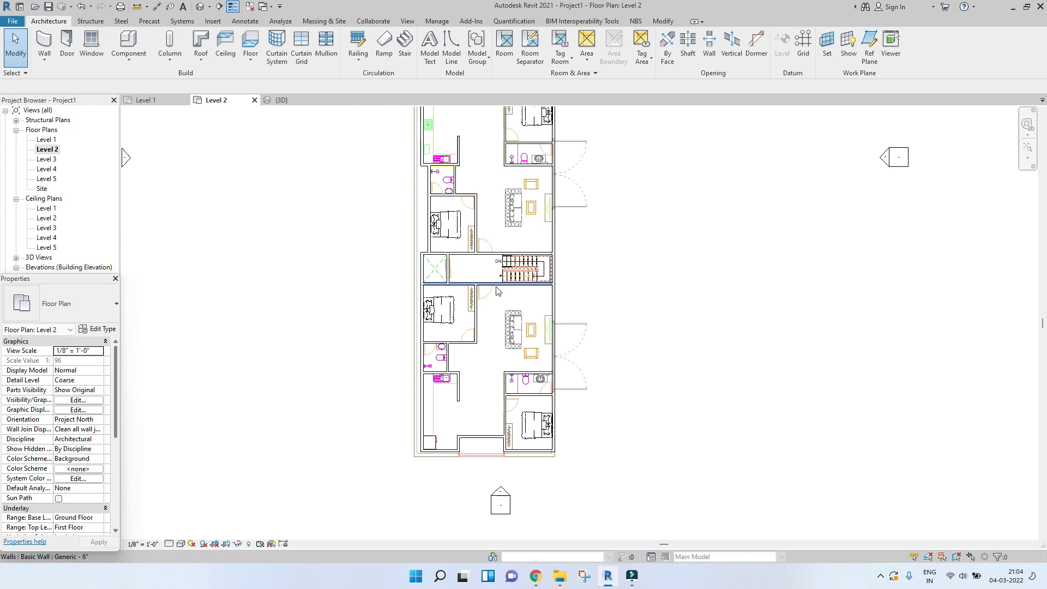
{"action": "scroll", "coordinate": [496, 291], "scroll_direction": "up", "scroll_amount": 5}
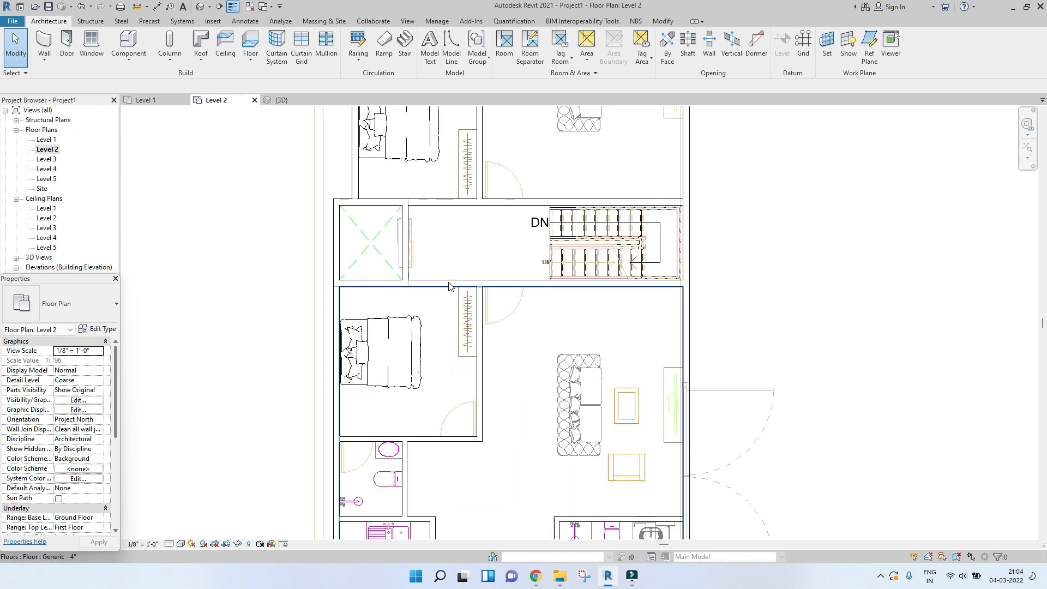
{"action": "left_click", "coordinate": [512, 293]}
{"action": "scroll", "coordinate": [506, 289], "scroll_direction": "down", "scroll_amount": 5}
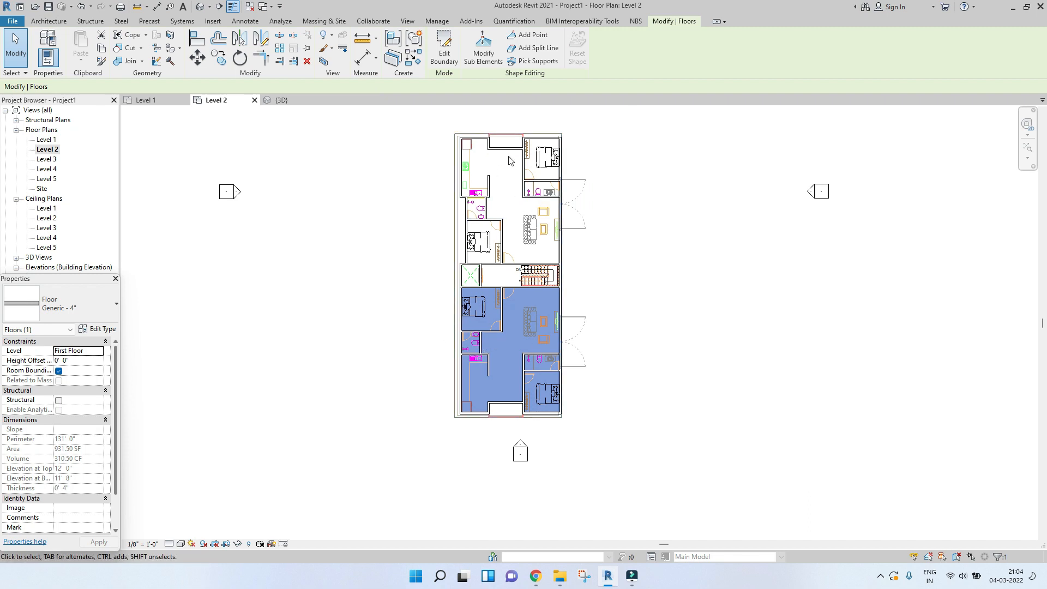
{"action": "scroll", "coordinate": [510, 161], "scroll_direction": "up", "scroll_amount": 4}
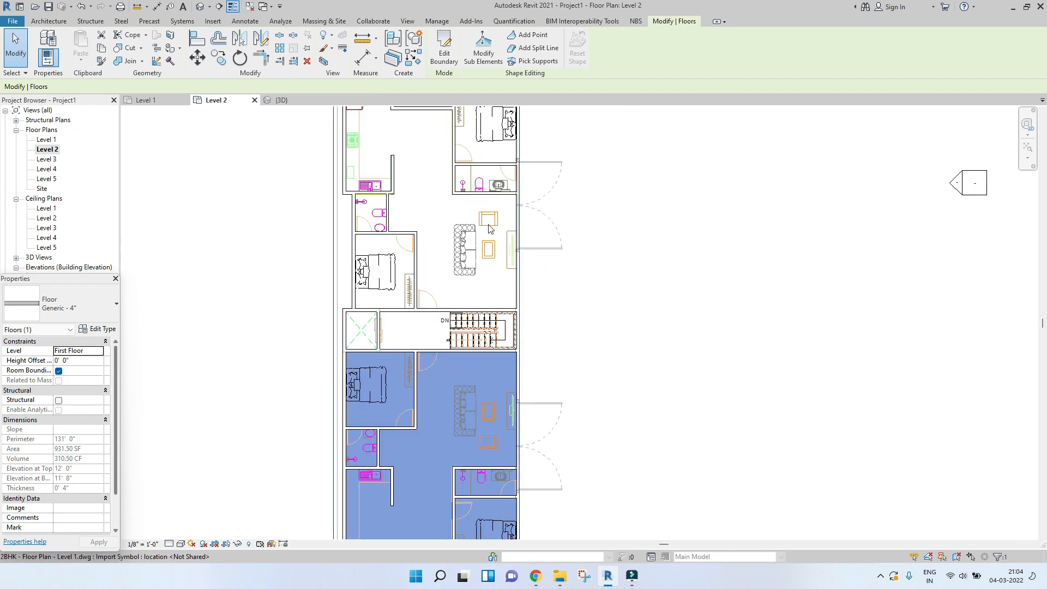
{"action": "middle_click_drag", "start_coordinate": [489, 225], "coordinate": [492, 318]}
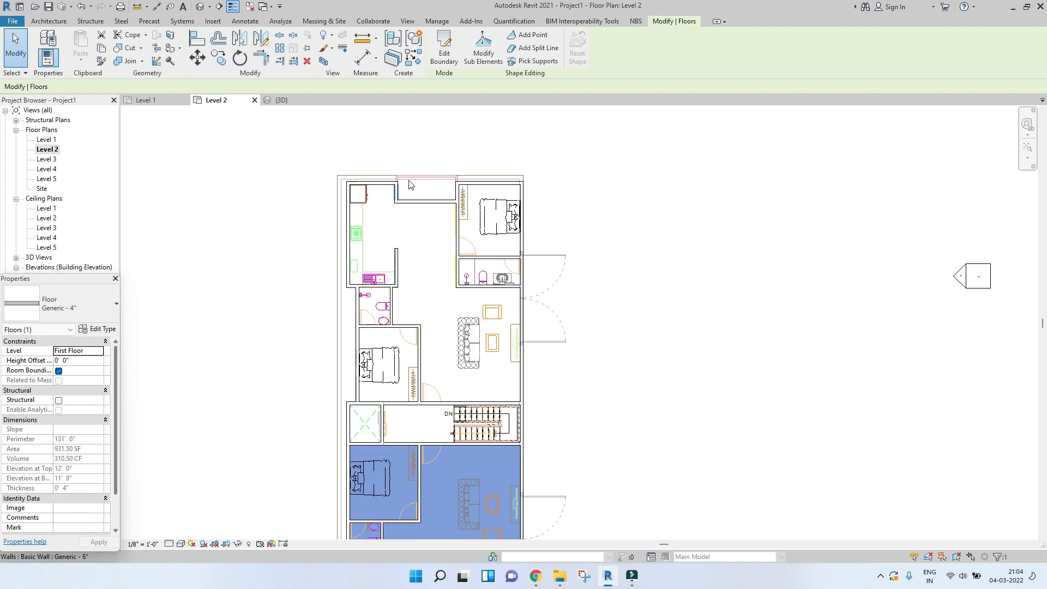
{"action": "left_click", "coordinate": [438, 436]}
{"action": "scroll", "coordinate": [502, 428], "scroll_direction": "up", "scroll_amount": 2}
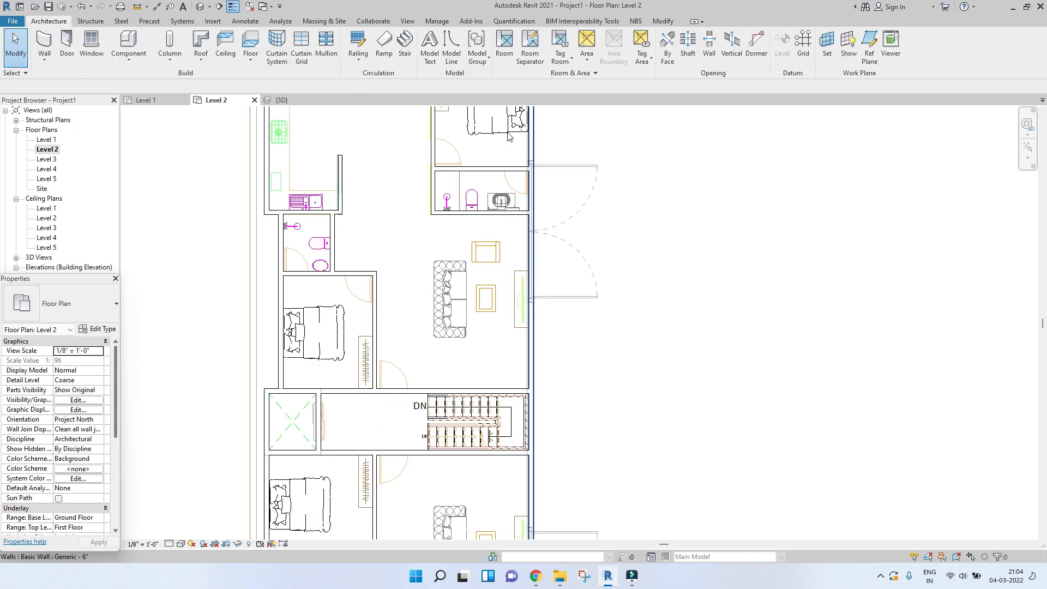
{"action": "scroll", "coordinate": [493, 128], "scroll_direction": "down", "scroll_amount": 2}
{"action": "middle_click_drag", "start_coordinate": [490, 164], "coordinate": [497, 215]}
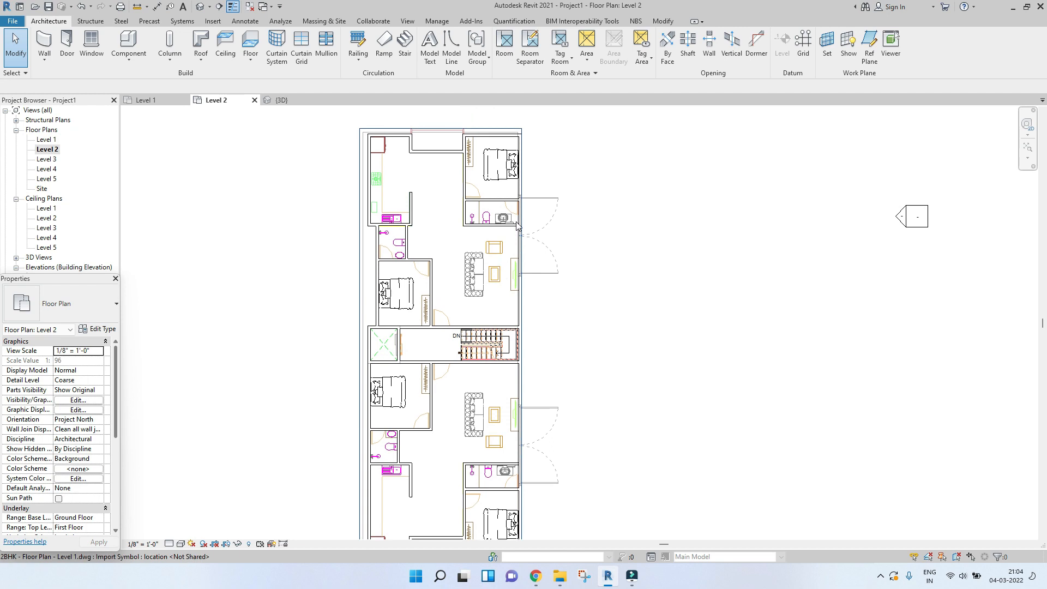
- Draw a horizontal reference plane through the middle of the lift and staircase core, extending past both outer walls
{"action": "left_click", "coordinate": [870, 54]}
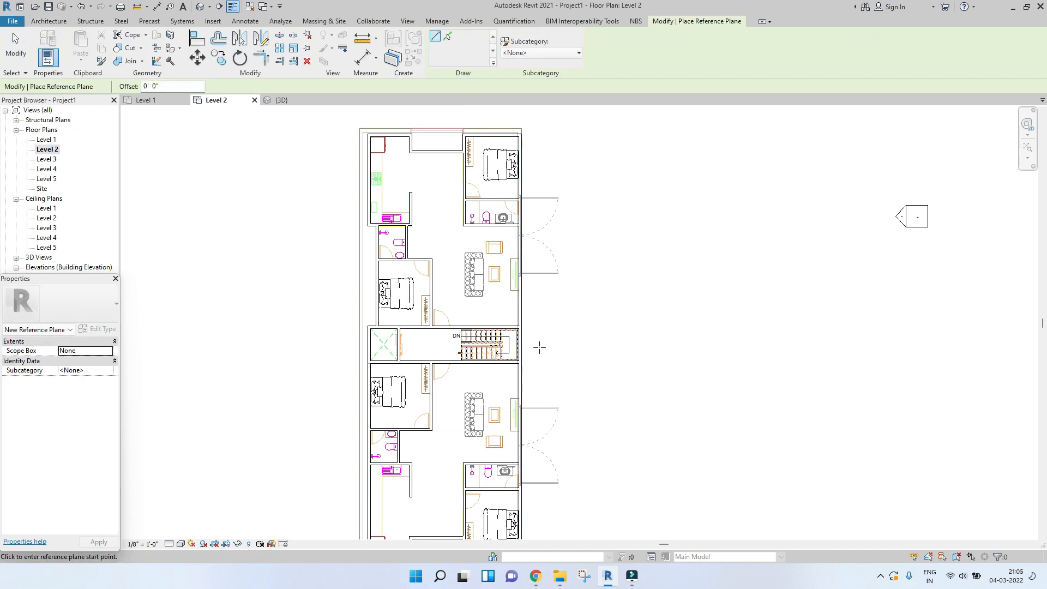
{"action": "scroll", "coordinate": [539, 347], "scroll_direction": "up", "scroll_amount": 3}
{"action": "left_click", "coordinate": [502, 341]}
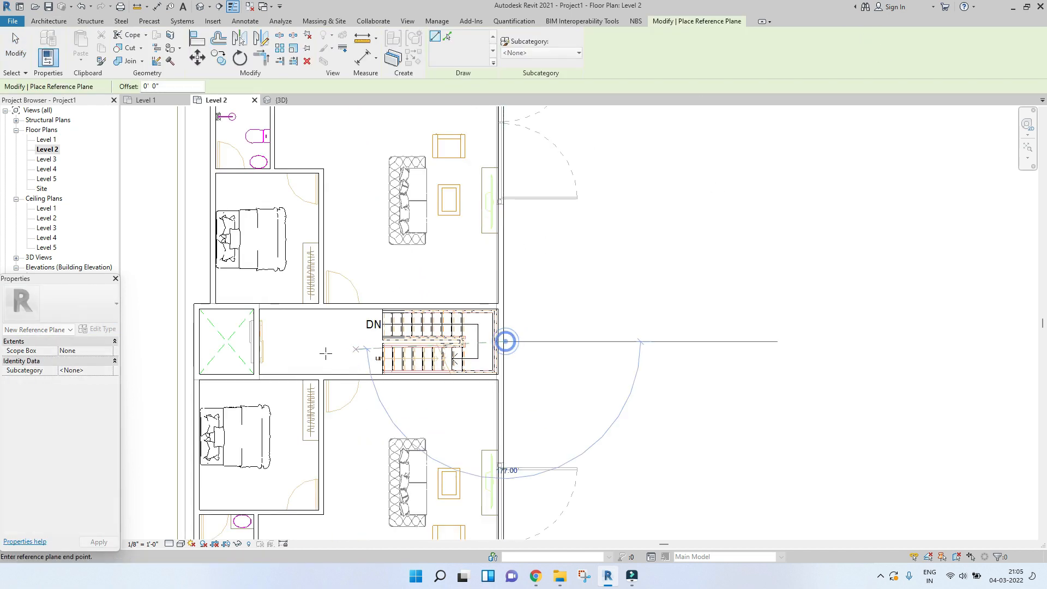
{"action": "middle_click_drag", "start_coordinate": [325, 355], "coordinate": [566, 356]}
{"action": "left_click", "coordinate": [267, 342]}
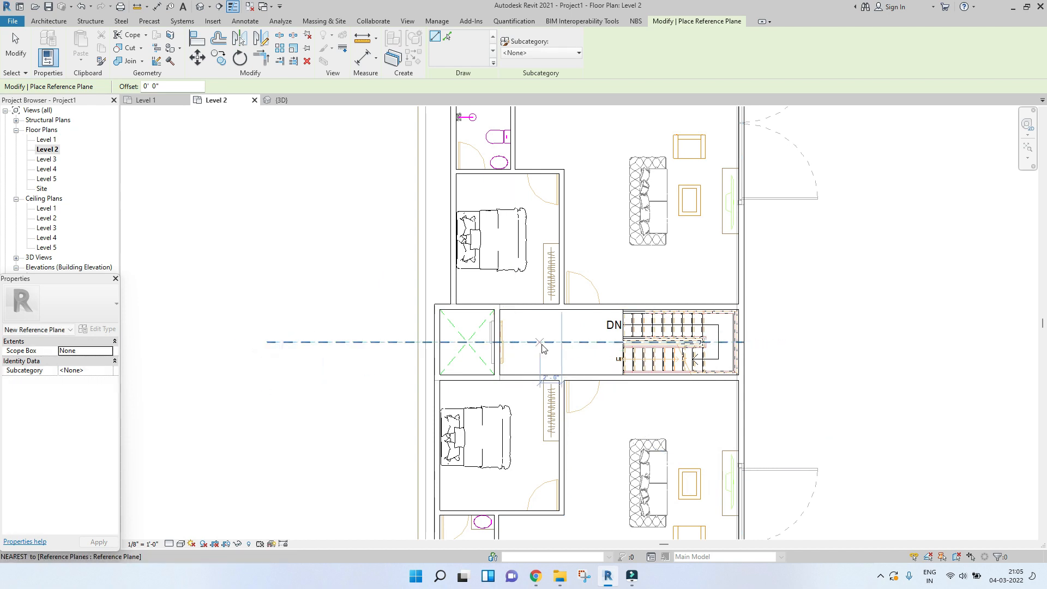
{"action": "key", "text": "Escape"}
{"action": "left_click", "coordinate": [540, 342]}
{"action": "left_click_drag", "start_coordinate": [901, 340], "coordinate": [901, 342]}
{"action": "middle_click_drag", "start_coordinate": [573, 341], "coordinate": [432, 270]}
{"action": "scroll", "coordinate": [431, 270], "scroll_direction": "down", "scroll_amount": 3}
{"action": "key", "text": "Escape"}
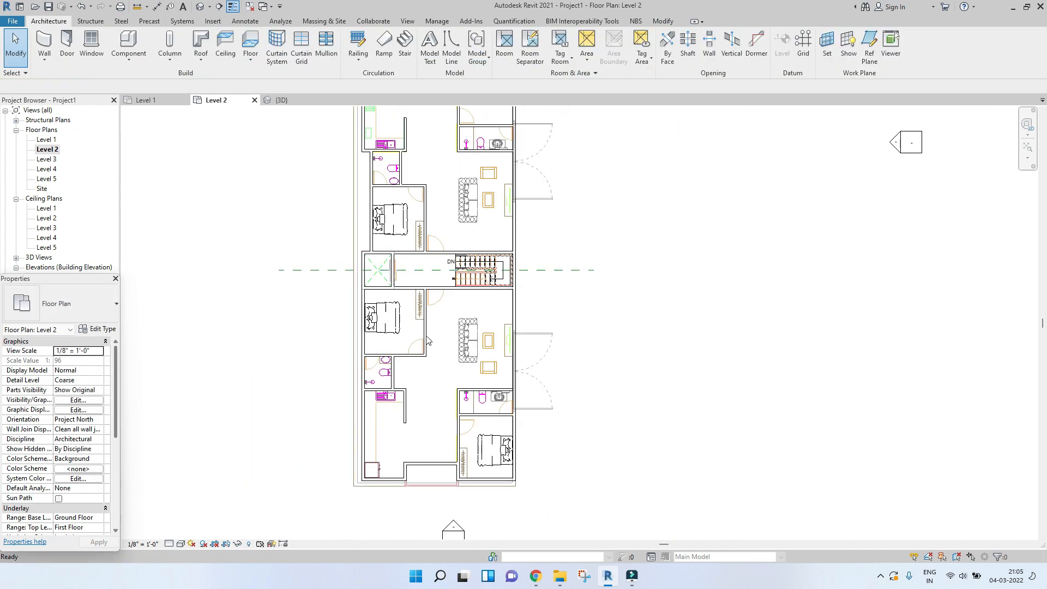
- Mirror a copy of the lower apartment's floor about the reference plane onto the upper apartment
{"action": "left_click", "coordinate": [437, 290]}
{"action": "scroll", "coordinate": [440, 294], "scroll_direction": "down", "scroll_amount": 2}
{"action": "middle_click_drag", "start_coordinate": [444, 308], "coordinate": [477, 406]}
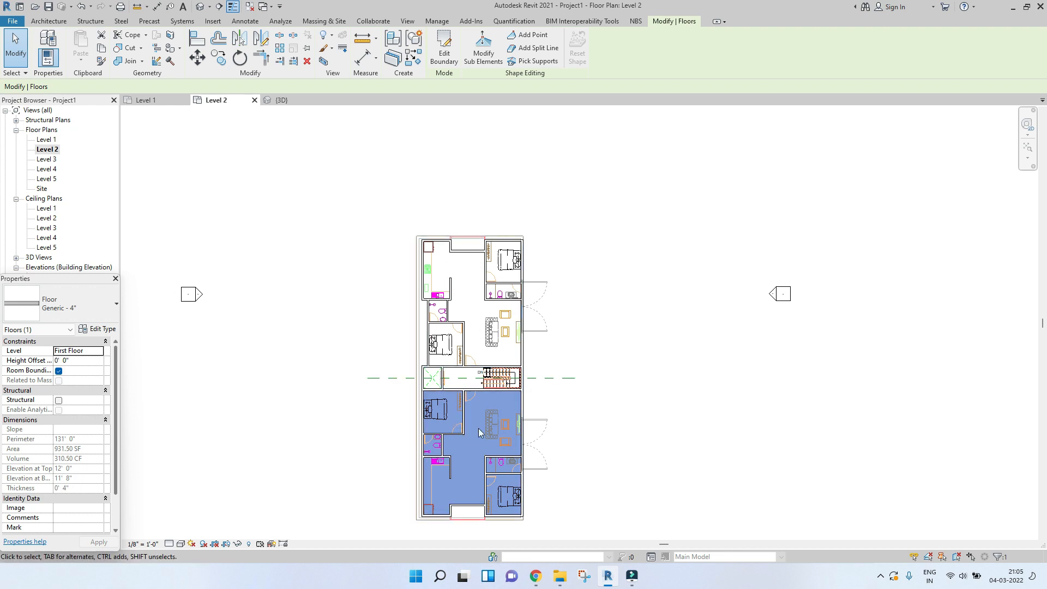
{"action": "scroll", "coordinate": [484, 434], "scroll_direction": "up", "scroll_amount": 2}
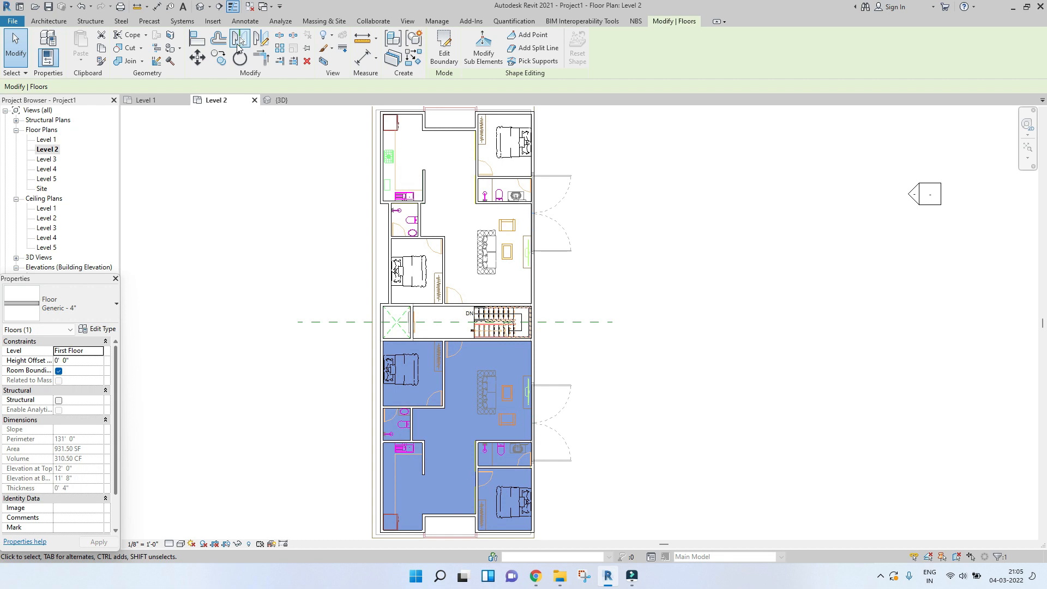
{"action": "left_click", "coordinate": [238, 48]}
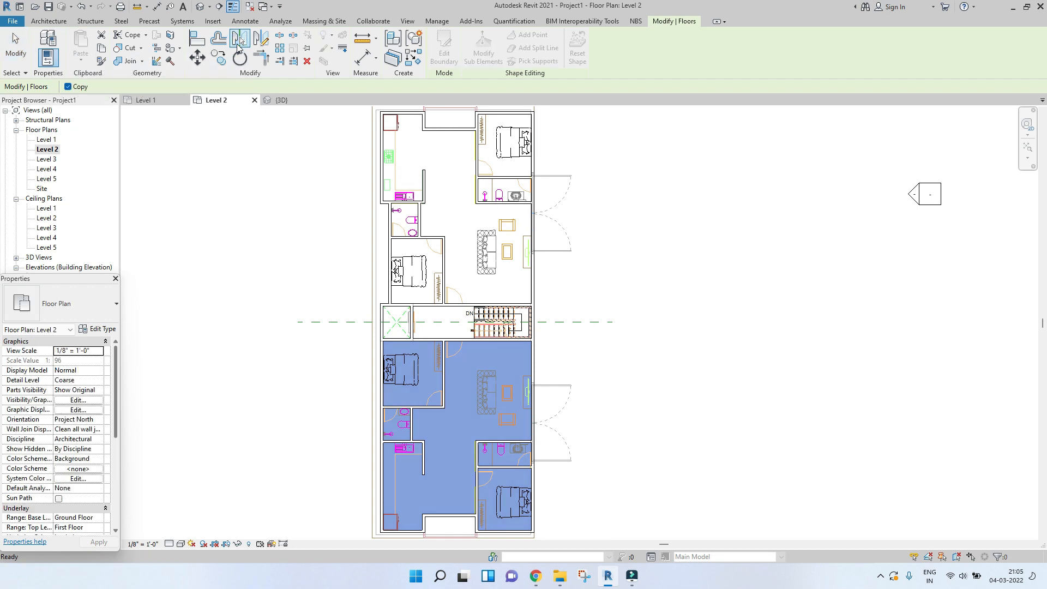
{"action": "left_click", "coordinate": [558, 326]}
{"action": "middle_click_drag", "start_coordinate": [560, 348], "coordinate": [571, 395]}
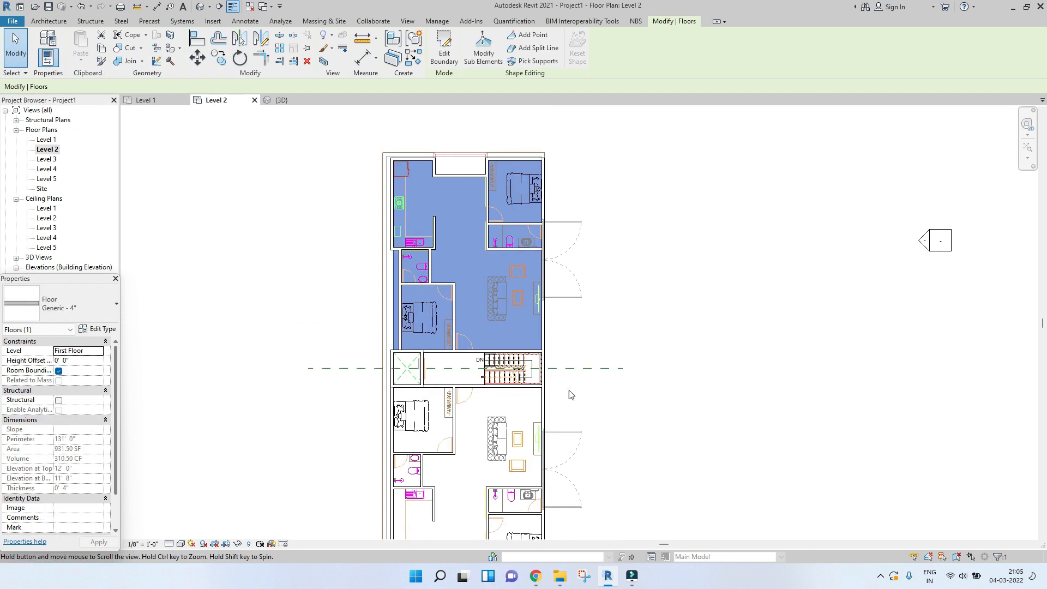
- Edit the mirrored floor's boundary, adding lines along the kitchen's lower wall and the inner face of the toilet and bedroom's outer wall
{"action": "scroll", "coordinate": [440, 242], "scroll_direction": "up", "scroll_amount": 2}
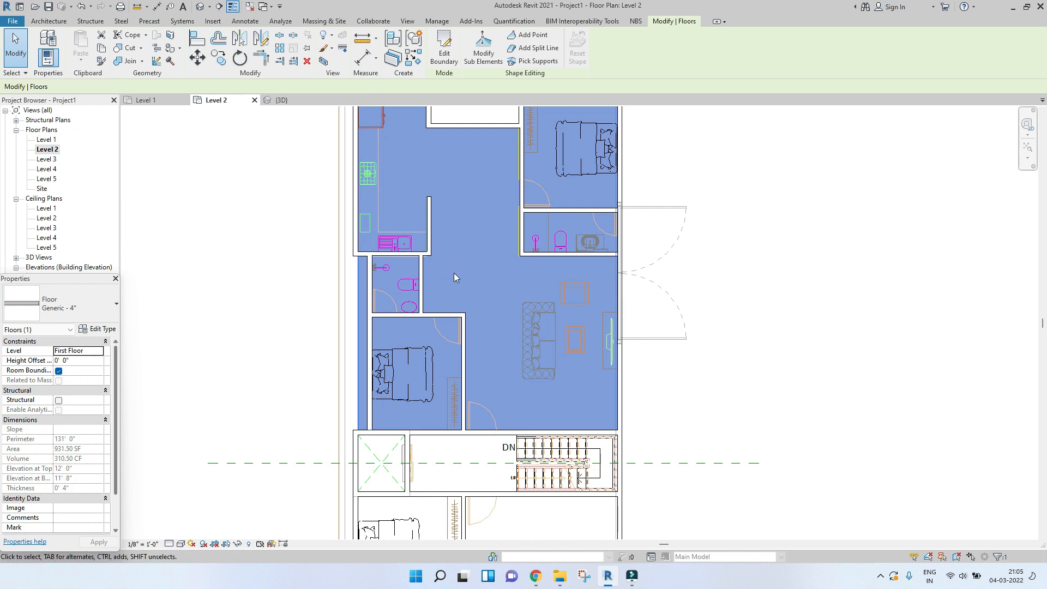
{"action": "scroll", "coordinate": [357, 263], "scroll_direction": "down", "scroll_amount": 3}
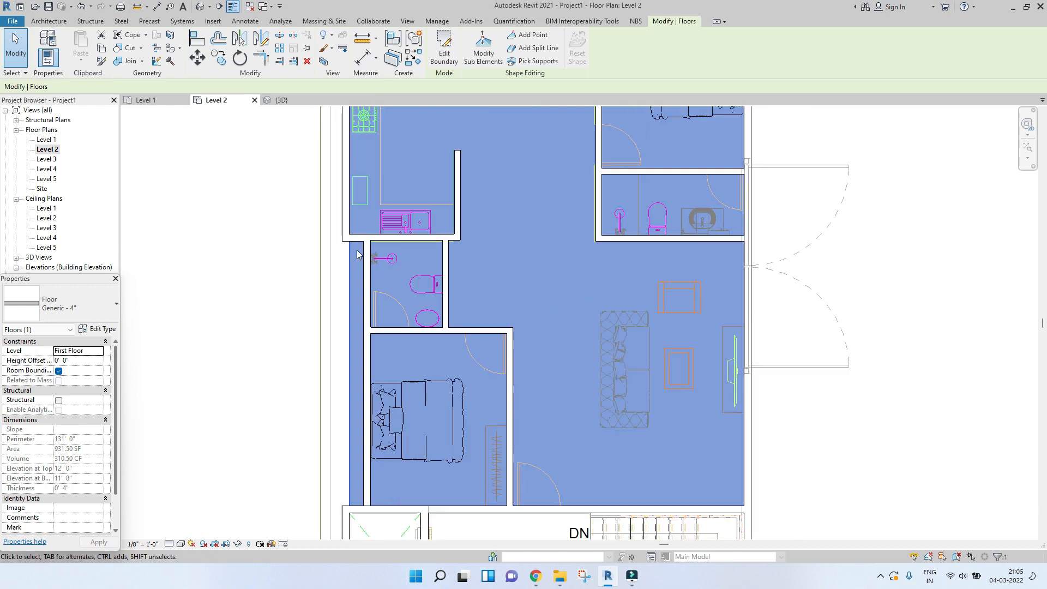
{"action": "middle_click_drag", "start_coordinate": [373, 431], "coordinate": [374, 357]}
{"action": "scroll", "coordinate": [363, 307], "scroll_direction": "up", "scroll_amount": 2}
{"action": "middle_click_drag", "start_coordinate": [362, 306], "coordinate": [381, 524]}
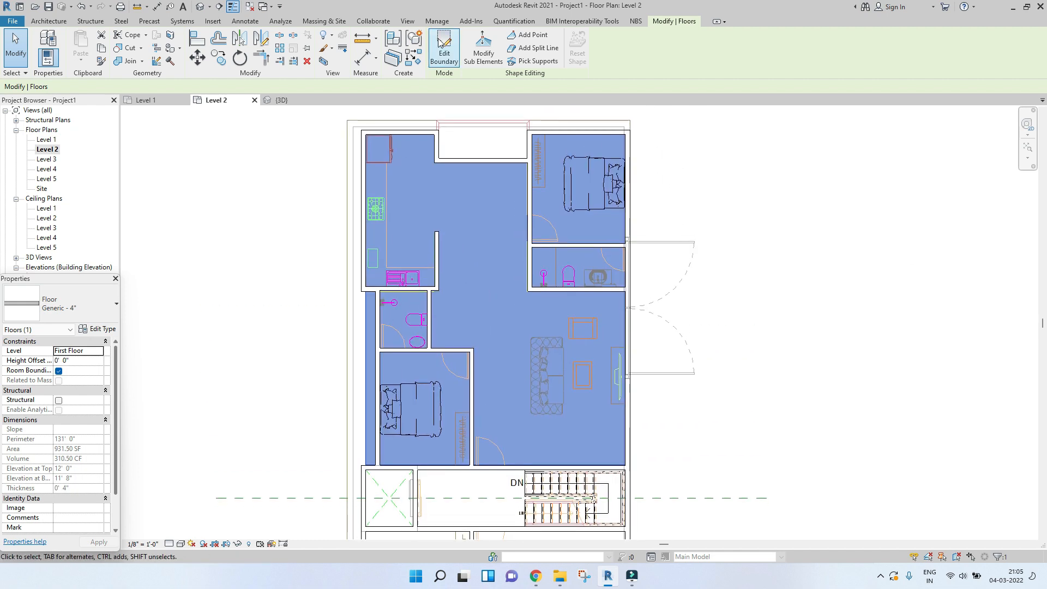
{"action": "left_click", "coordinate": [441, 41]}
{"action": "scroll", "coordinate": [379, 303], "scroll_direction": "up", "scroll_amount": 2}
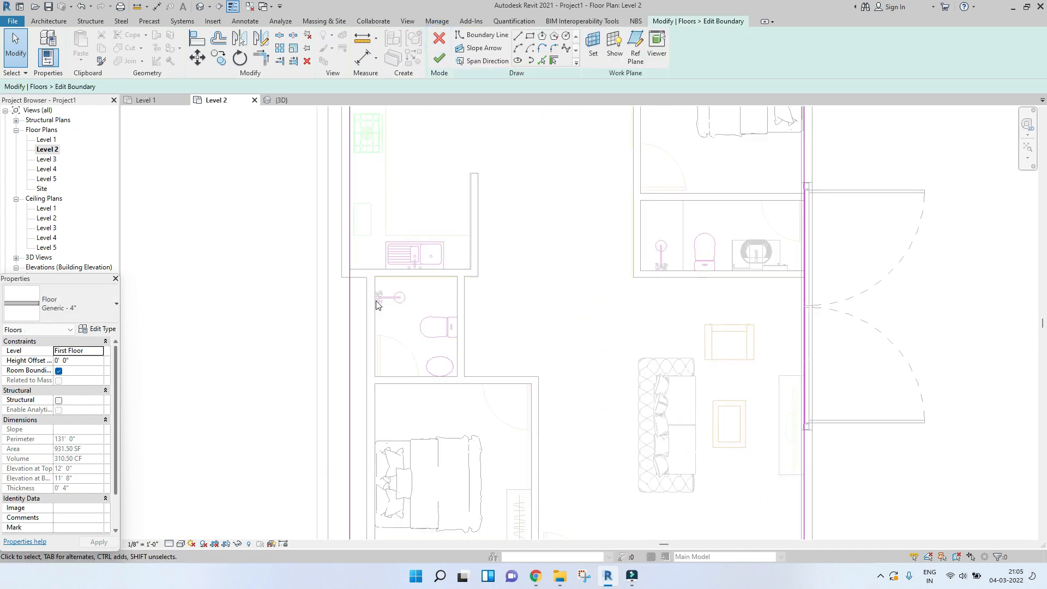
{"action": "left_click", "coordinate": [543, 60]}
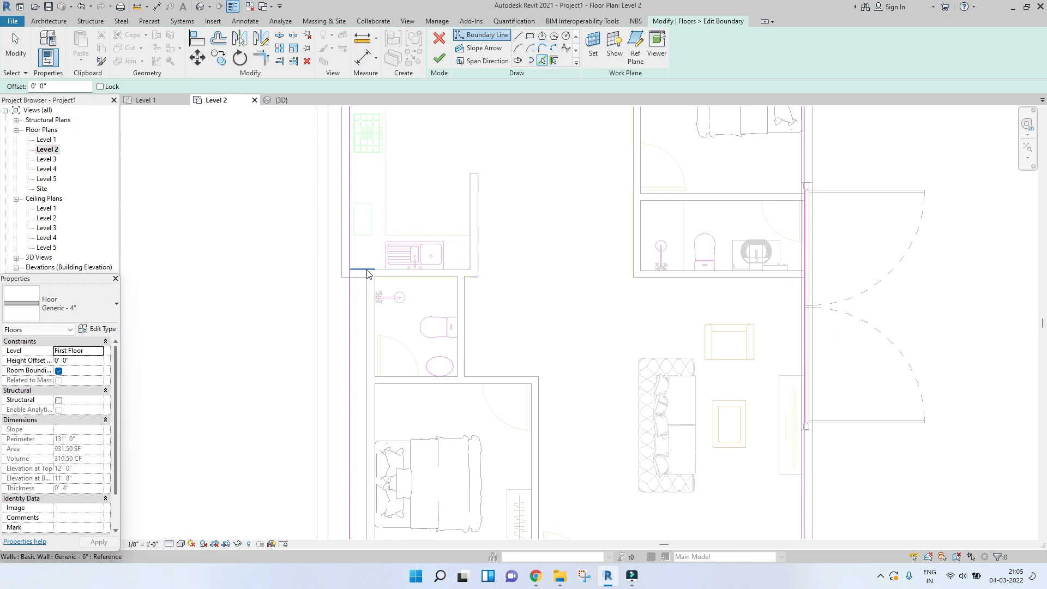
{"action": "left_click", "coordinate": [374, 325]}
{"action": "middle_click_drag", "start_coordinate": [383, 334], "coordinate": [385, 299]}
{"action": "key", "text": "Escape"}
- Trim the boundary lines to corners so the outline follows the recessed toilet and bedroom wall, and finish the floor edit
{"action": "key", "text": "t"}
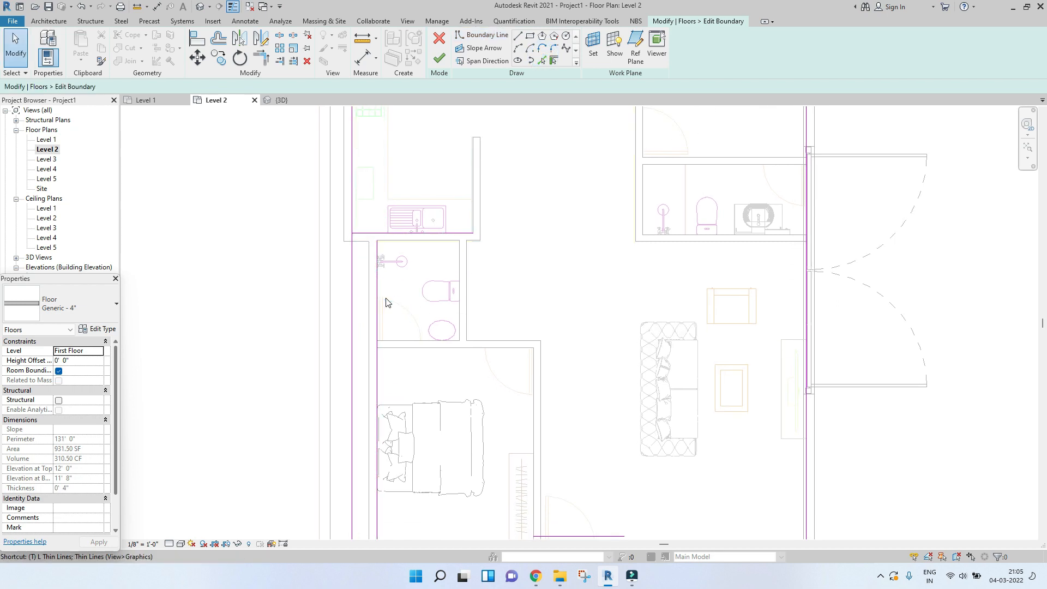
{"action": "left_click", "coordinate": [352, 185]}
{"action": "left_click", "coordinate": [364, 234]}
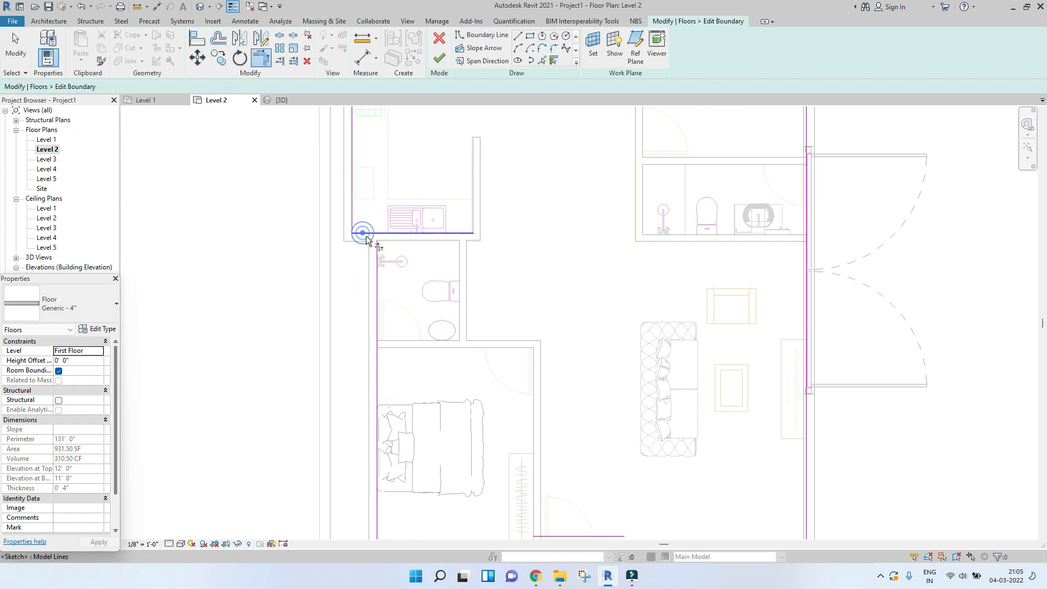
{"action": "left_click", "coordinate": [378, 276]}
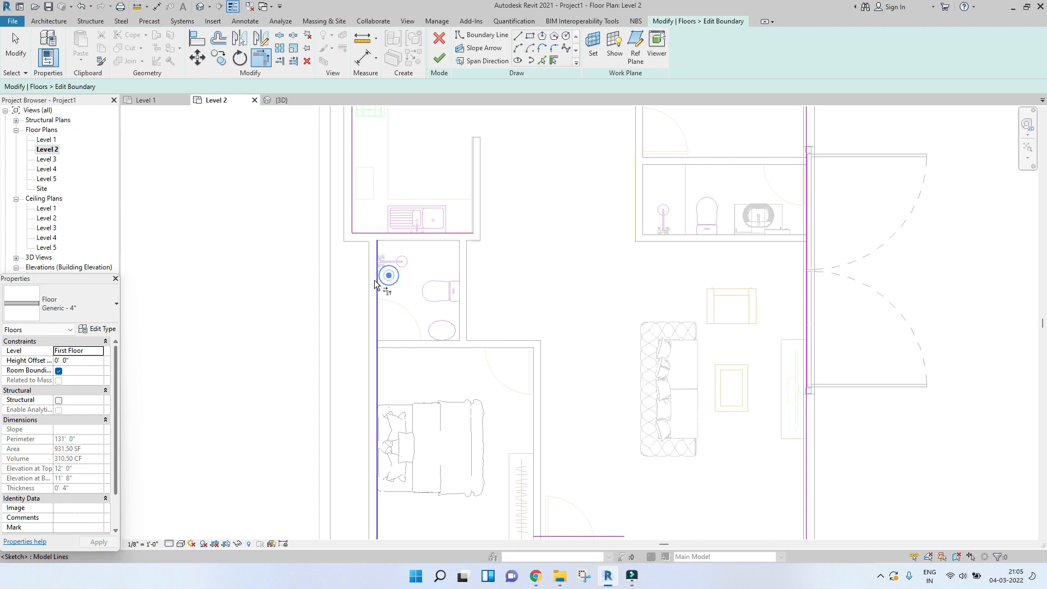
{"action": "left_click", "coordinate": [371, 233]}
{"action": "scroll", "coordinate": [409, 243], "scroll_direction": "down", "scroll_amount": 2}
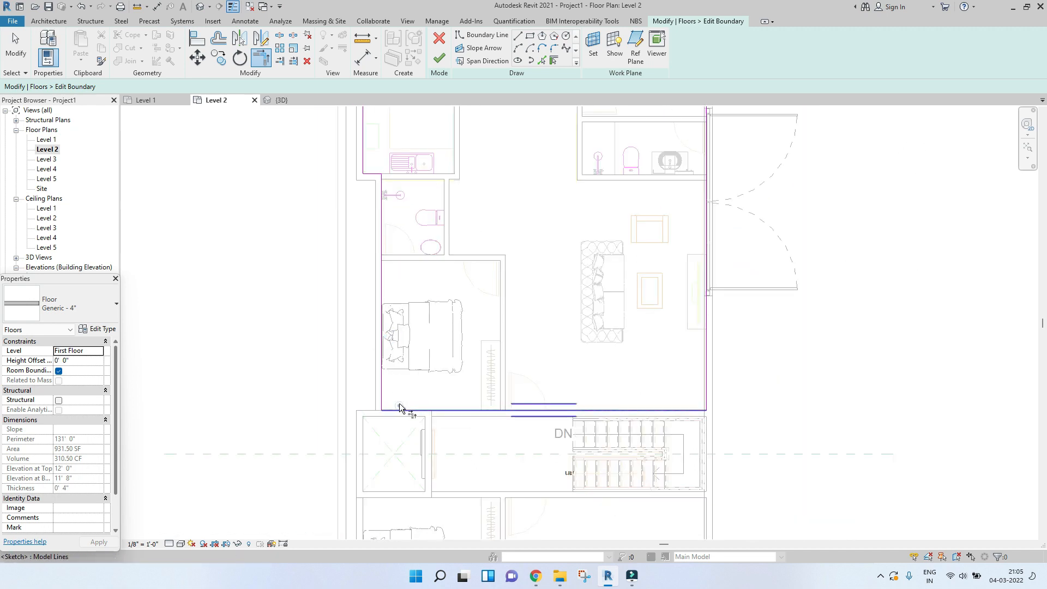
{"action": "left_click", "coordinate": [399, 407]}
{"action": "scroll", "coordinate": [454, 321], "scroll_direction": "down", "scroll_amount": 3}
{"action": "scroll", "coordinate": [587, 145], "scroll_direction": "up", "scroll_amount": 3}
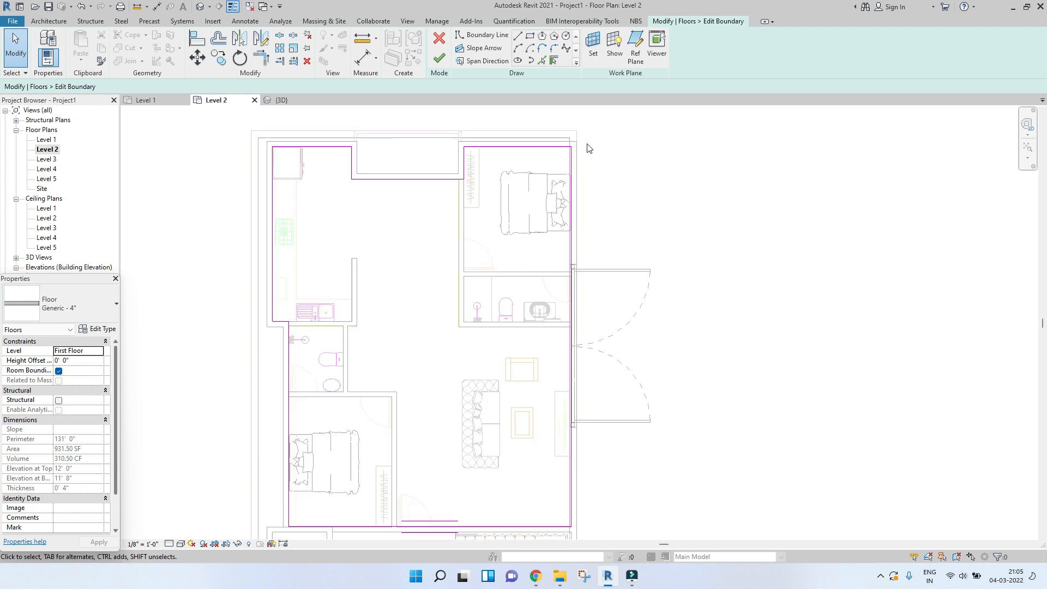
{"action": "left_click", "coordinate": [441, 64]}
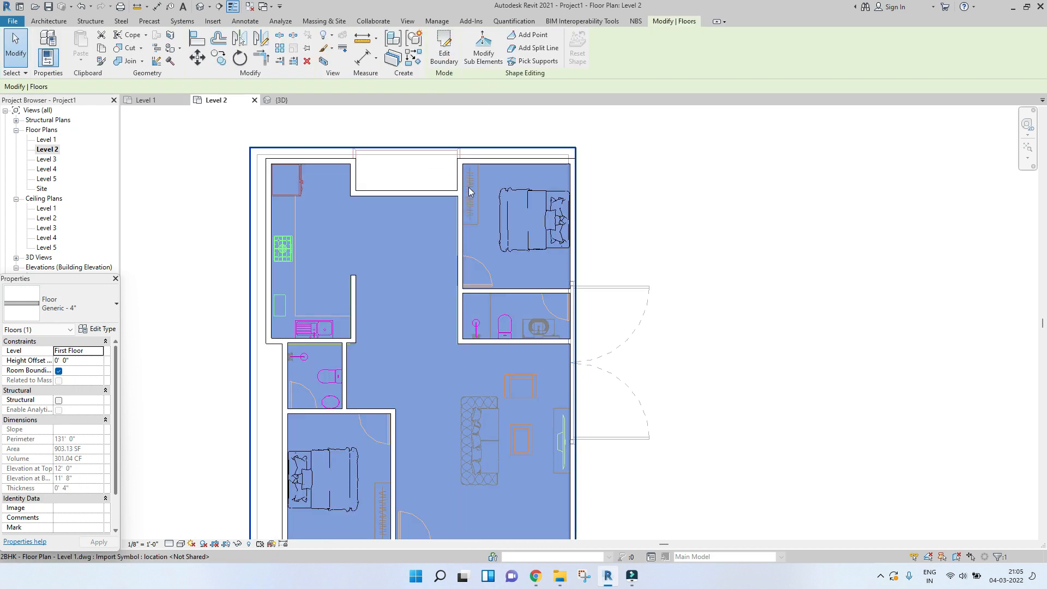
- Inspect the upper apartment's floor and the stair corridor in the 3D view
{"action": "left_click", "coordinate": [291, 104]}
{"action": "middle_click_drag", "start_coordinate": [428, 289], "coordinate": [594, 417], "text": "shift"}
{"action": "left_click", "coordinate": [872, 253]}
{"action": "middle_click_drag", "start_coordinate": [691, 323], "coordinate": [704, 395], "text": "shift"}
{"action": "scroll", "coordinate": [584, 396], "scroll_direction": "up", "scroll_amount": 3}
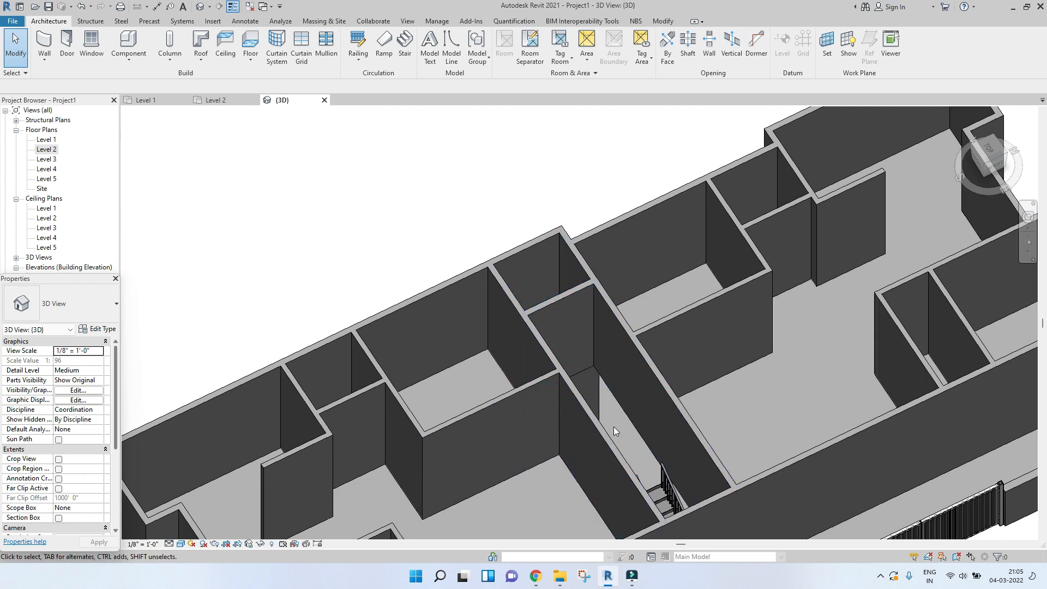
- On Level 2, start a new Generic - 4" floor and sketch a rectangular boundary over the lobby between the lift and the stairs
{"action": "left_click", "coordinate": [231, 103]}
{"action": "middle_click_drag", "start_coordinate": [484, 299], "coordinate": [484, 142]}
{"action": "middle_click_drag", "start_coordinate": [480, 386], "coordinate": [482, 274]}
{"action": "scroll", "coordinate": [500, 265], "scroll_direction": "down", "scroll_amount": 2}
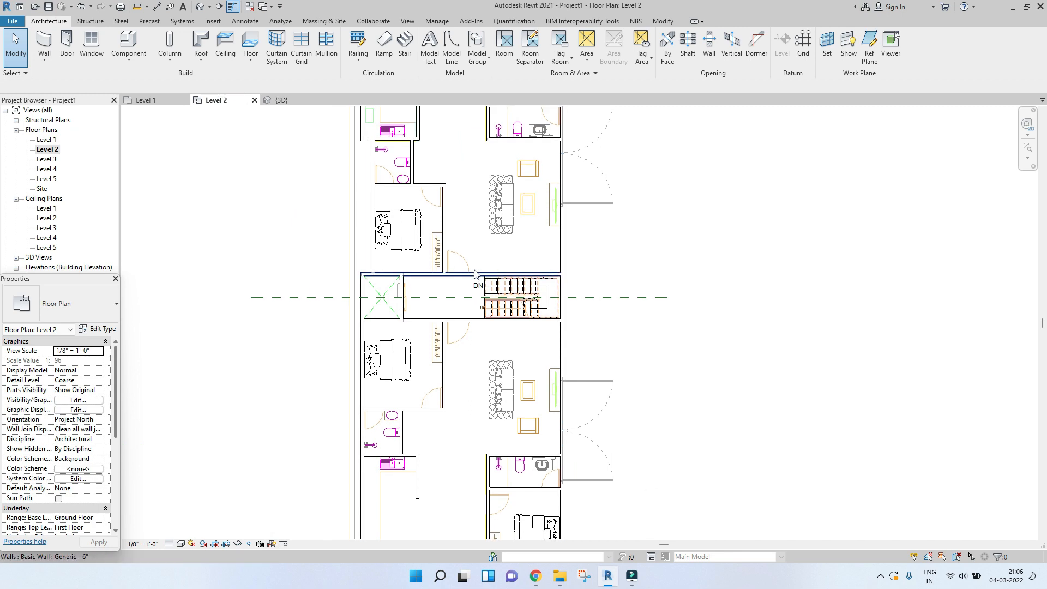
{"action": "left_click", "coordinate": [474, 273]}
{"action": "middle_click_drag", "start_coordinate": [433, 198], "coordinate": [436, 187]}
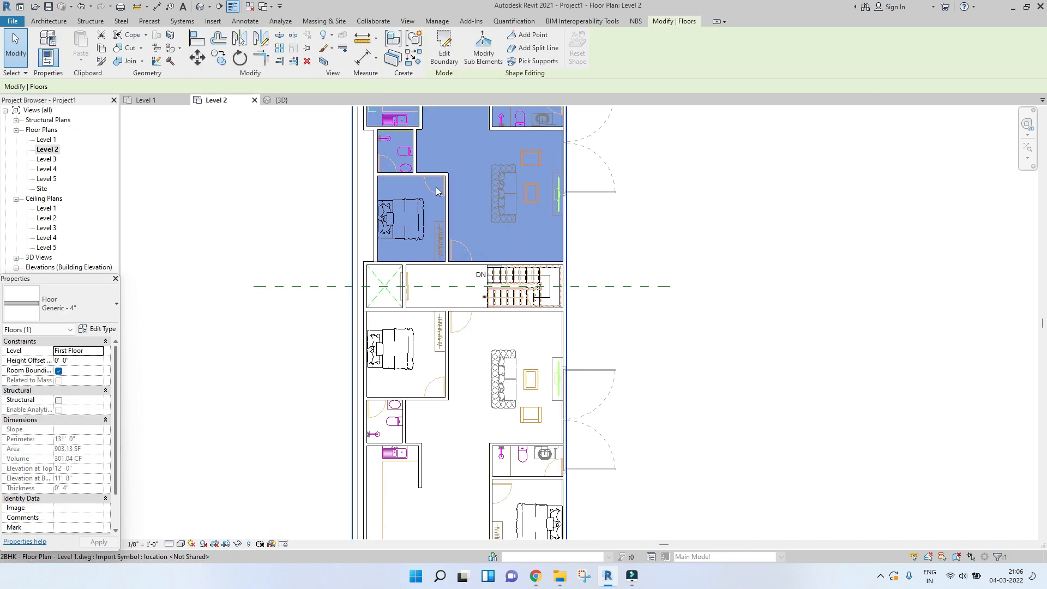
{"action": "double_click", "coordinate": [437, 129]}
{"action": "scroll", "coordinate": [418, 286], "scroll_direction": "up", "scroll_amount": 2}
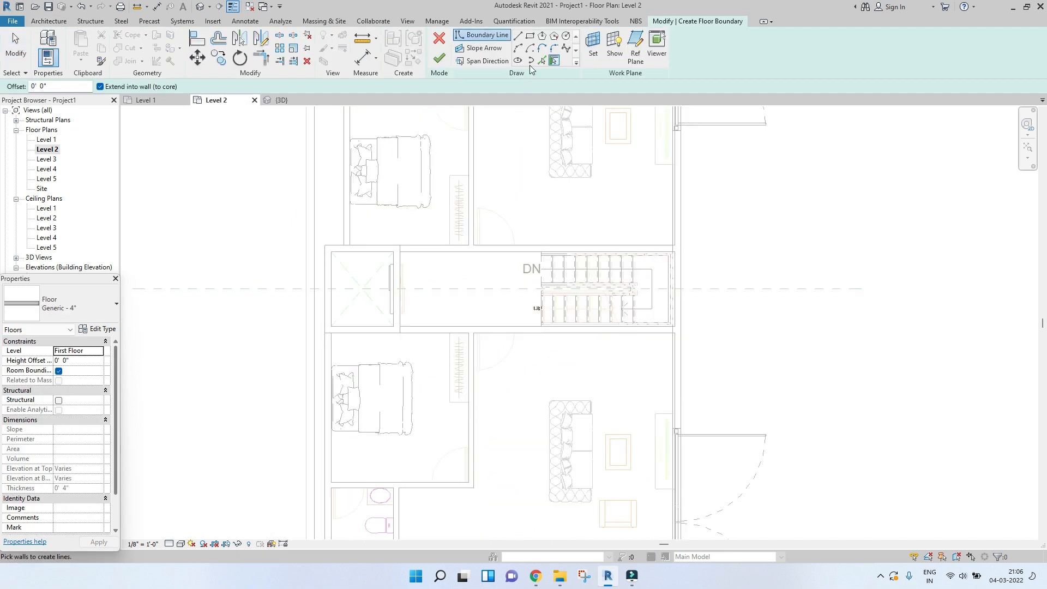
{"action": "left_click", "coordinate": [530, 36]}
{"action": "scroll", "coordinate": [474, 286], "scroll_direction": "up", "scroll_amount": 2}
{"action": "left_click", "coordinate": [344, 360]}
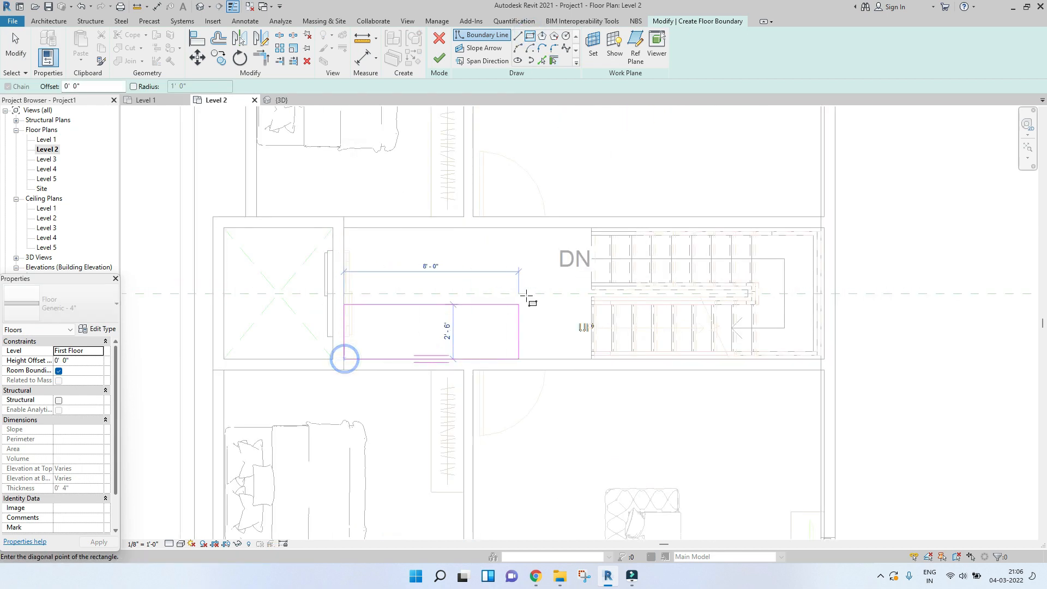
{"action": "left_click", "coordinate": [589, 227]}
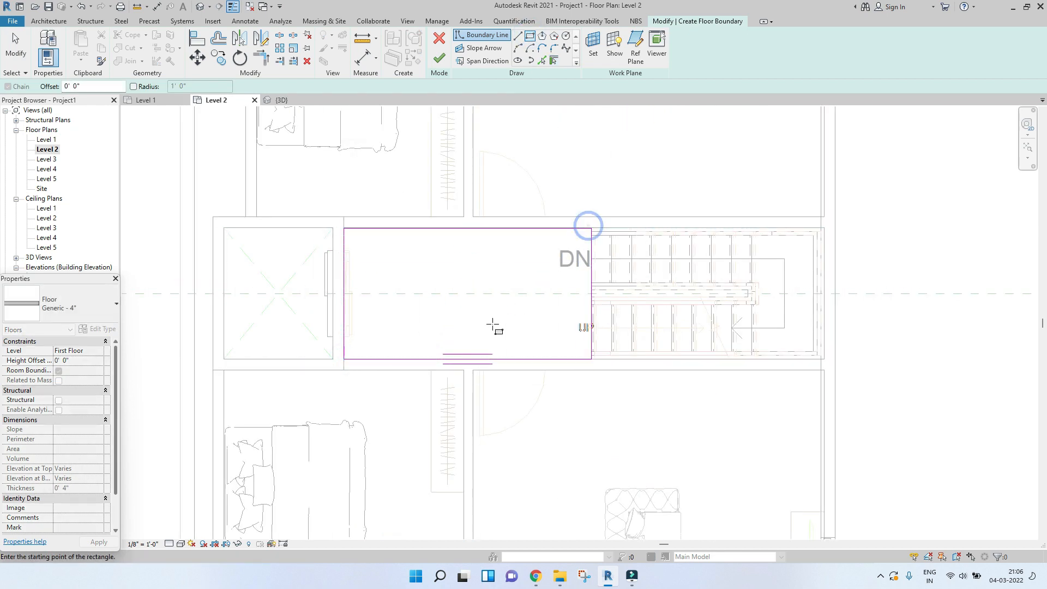
- Finish the lobby floor sketch and select the new floor in the plan
{"action": "key", "text": "Escape"}
{"action": "key", "text": "Escape"}
{"action": "scroll", "coordinate": [591, 211], "scroll_direction": "up", "scroll_amount": 4}
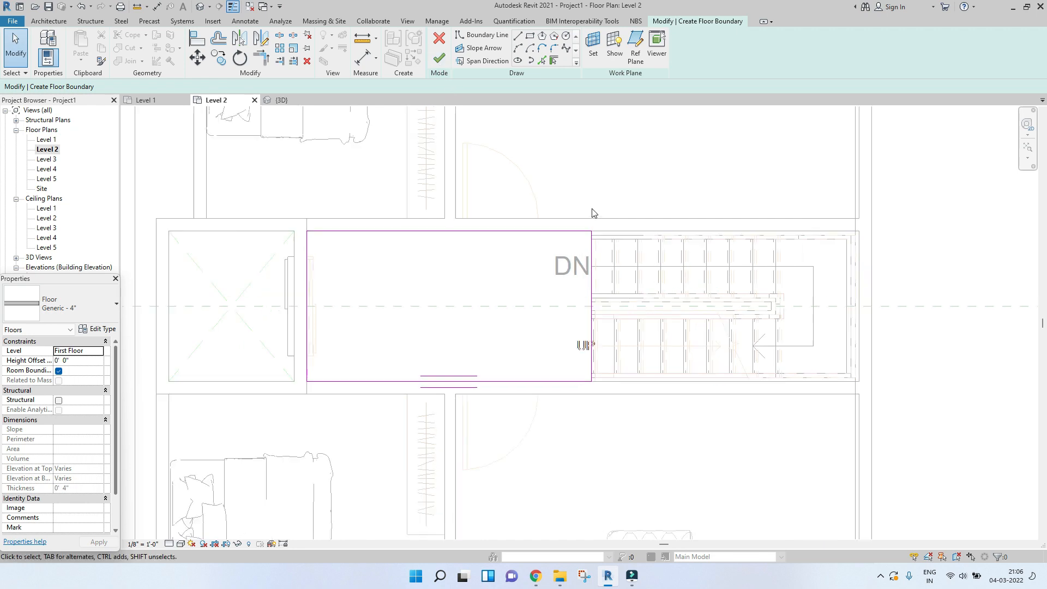
{"action": "scroll", "coordinate": [606, 257], "scroll_direction": "down", "scroll_amount": 8}
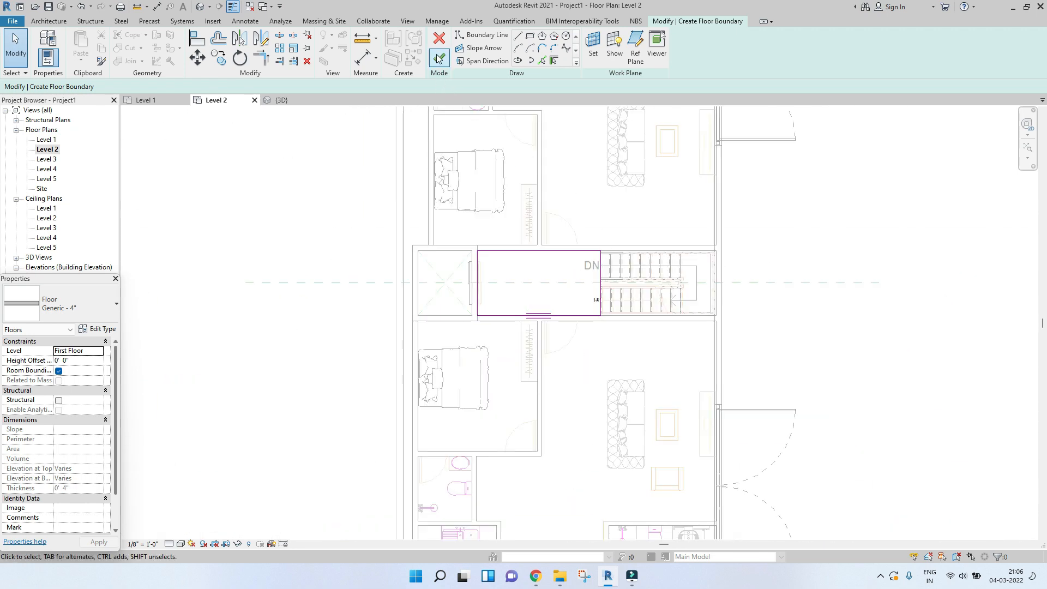
{"action": "left_click", "coordinate": [439, 58]}
{"action": "scroll", "coordinate": [373, 262], "scroll_direction": "up", "scroll_amount": 4}
{"action": "left_click", "coordinate": [605, 293]}
{"action": "scroll", "coordinate": [494, 322], "scroll_direction": "down", "scroll_amount": 6}
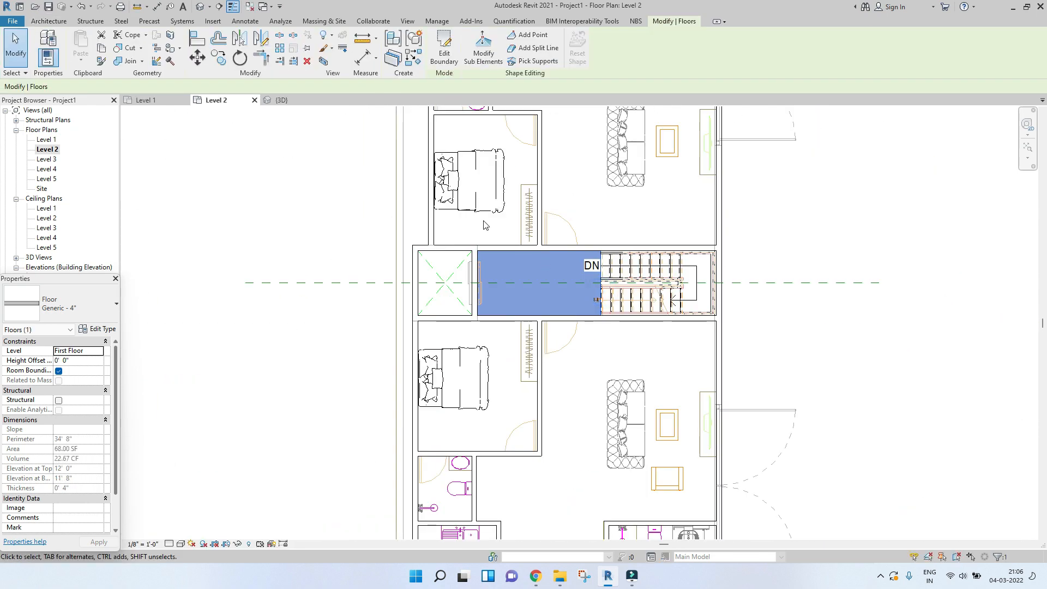
- Inspect the new lobby floor in the 3D view and return to the Level 2 plan
{"action": "left_click", "coordinate": [283, 104]}
{"action": "scroll", "coordinate": [475, 296], "scroll_direction": "down", "scroll_amount": 5}
{"action": "middle_click_drag", "start_coordinate": [411, 363], "coordinate": [461, 346], "text": "shift"}
{"action": "scroll", "coordinate": [415, 441], "scroll_direction": "up", "scroll_amount": 3}
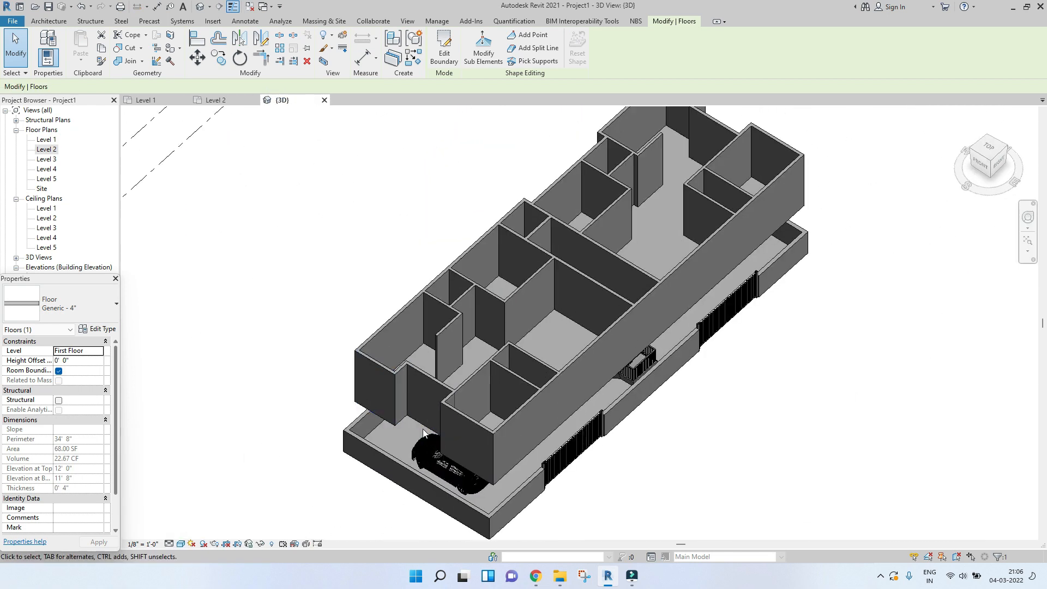
{"action": "left_click", "coordinate": [233, 101]}
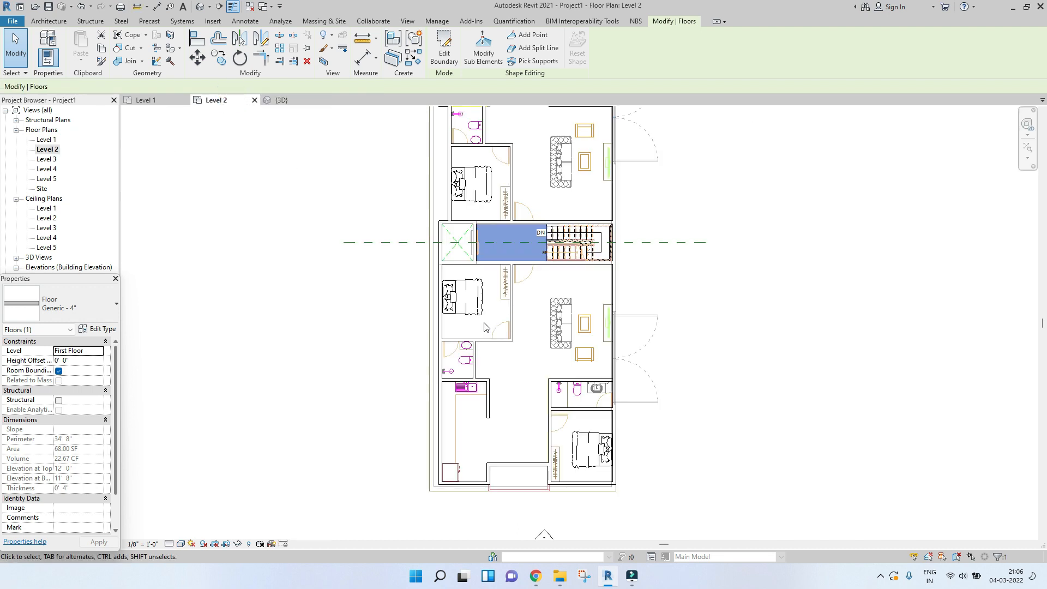
- Start another Generic - 4" floor on Level 2 and sketch a rectangular boundary over the lower apartment's balcony recess
{"action": "key", "text": "c"}
{"action": "key", "text": "s"}
{"action": "middle_click_drag", "start_coordinate": [514, 376], "coordinate": [513, 297]}
{"action": "left_click", "coordinate": [529, 36]}
{"action": "scroll", "coordinate": [507, 421], "scroll_direction": "up", "scroll_amount": 6}
{"action": "left_click", "coordinate": [441, 281]}
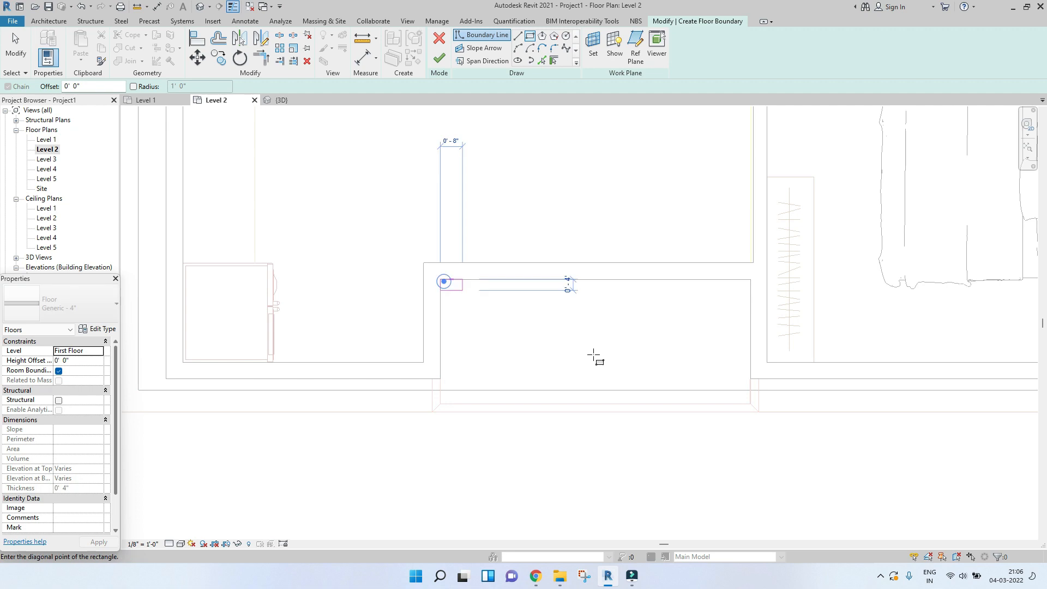
{"action": "left_click", "coordinate": [749, 401]}
{"action": "key", "text": "Escape"}
{"action": "key", "text": "Escape"}
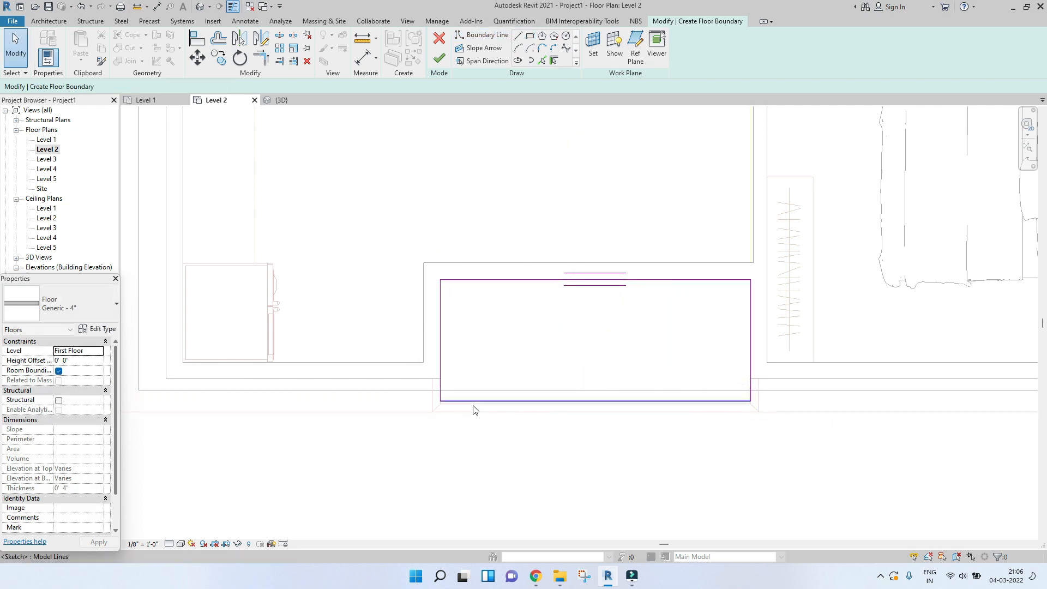
{"action": "key", "text": "a"}
{"action": "key", "text": "l"}
{"action": "scroll", "coordinate": [516, 397], "scroll_direction": "up", "scroll_amount": 4}
{"action": "left_click", "coordinate": [518, 390]}
{"action": "scroll", "coordinate": [521, 380], "scroll_direction": "down", "scroll_amount": 2}
{"action": "scroll", "coordinate": [521, 379], "scroll_direction": "down", "scroll_amount": 2}
{"action": "scroll", "coordinate": [535, 392], "scroll_direction": "down", "scroll_amount": 2}
{"action": "key", "text": "Escape"}
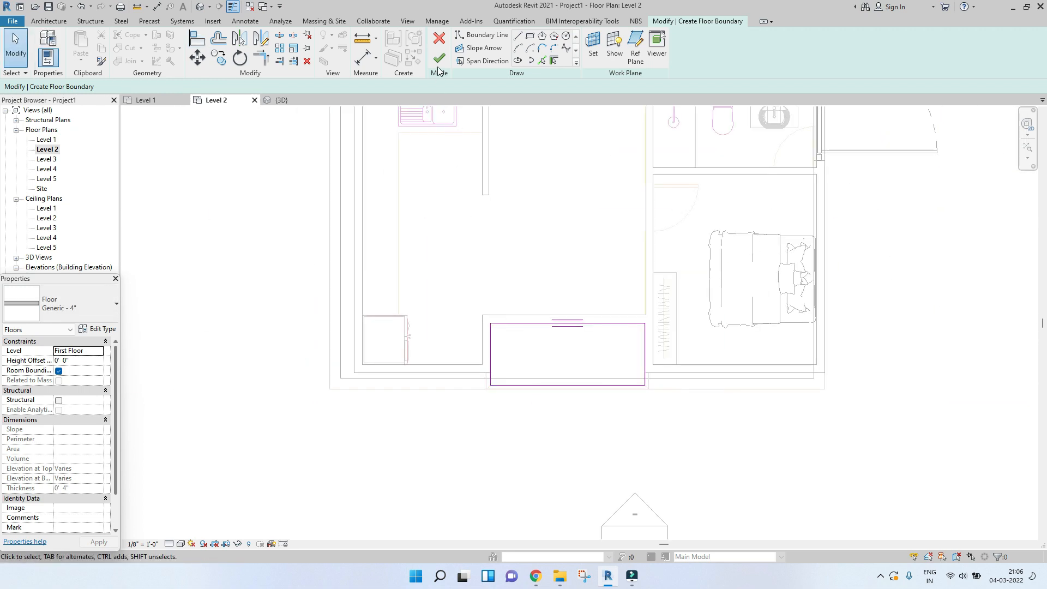
- Draw boundary lines around the balcony's outer edge, stepping outward from the rectangle's sides at the apartment's outer wall face
{"action": "scroll", "coordinate": [502, 378], "scroll_direction": "up", "scroll_amount": 5}
{"action": "left_click", "coordinate": [517, 34]}
{"action": "scroll", "coordinate": [438, 391], "scroll_direction": "up", "scroll_amount": 2}
{"action": "left_click", "coordinate": [477, 350]}
{"action": "left_click", "coordinate": [457, 350]}
{"action": "left_click", "coordinate": [457, 426]}
{"action": "scroll", "coordinate": [545, 426], "scroll_direction": "down", "scroll_amount": 3}
{"action": "left_click", "coordinate": [798, 430]}
{"action": "left_click", "coordinate": [797, 380]}
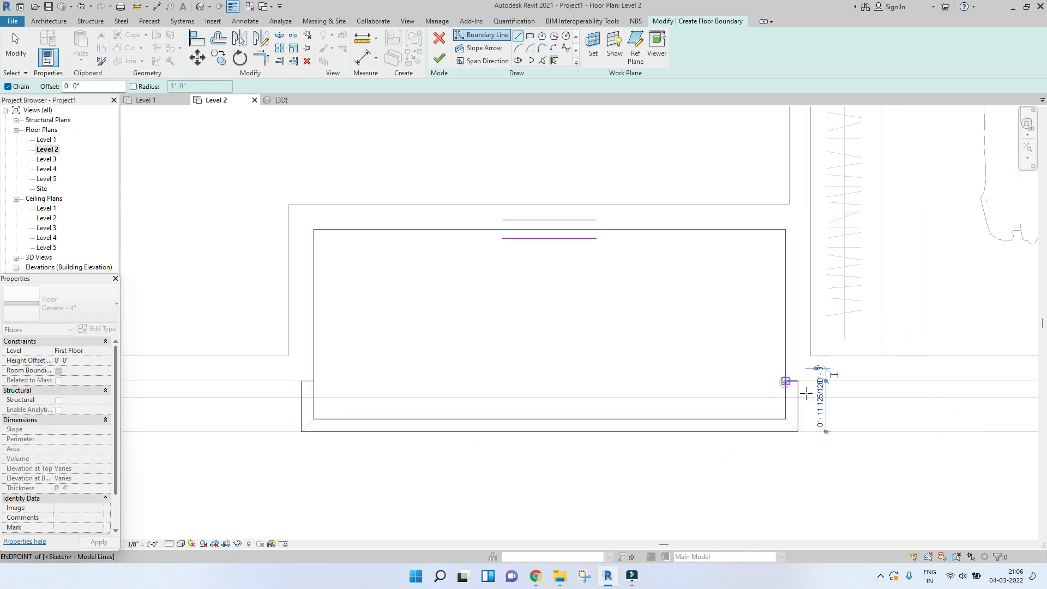
{"action": "left_click", "coordinate": [806, 392]}
{"action": "key", "text": "Escape"}
{"action": "key", "text": "Escape"}
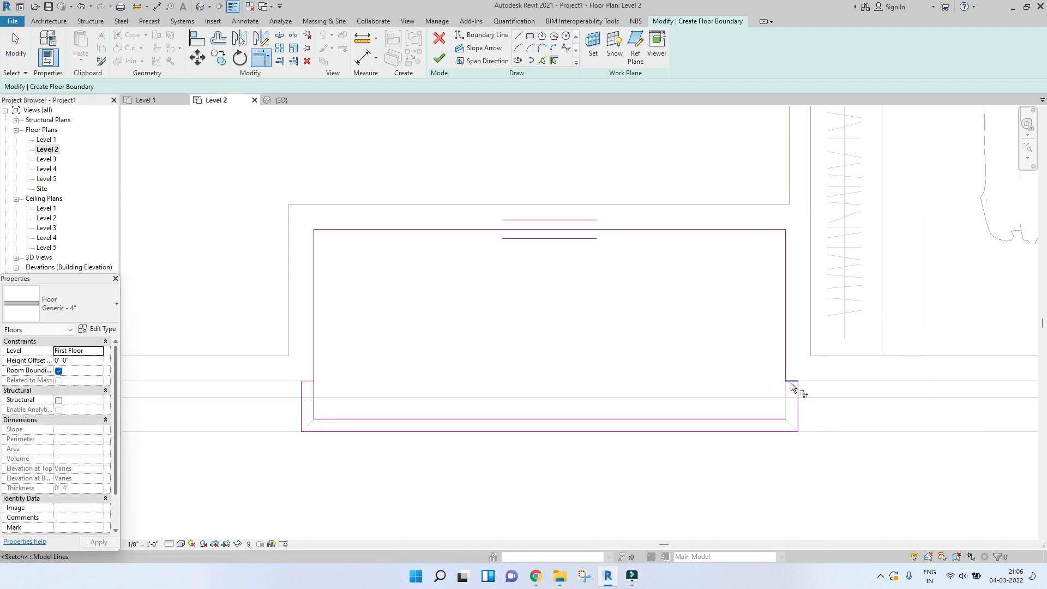
- Trim the side lines to the stepped corners, delete the rectangle's leftover outer line, and finish the balcony floor sketch
{"action": "left_click", "coordinate": [304, 382]}
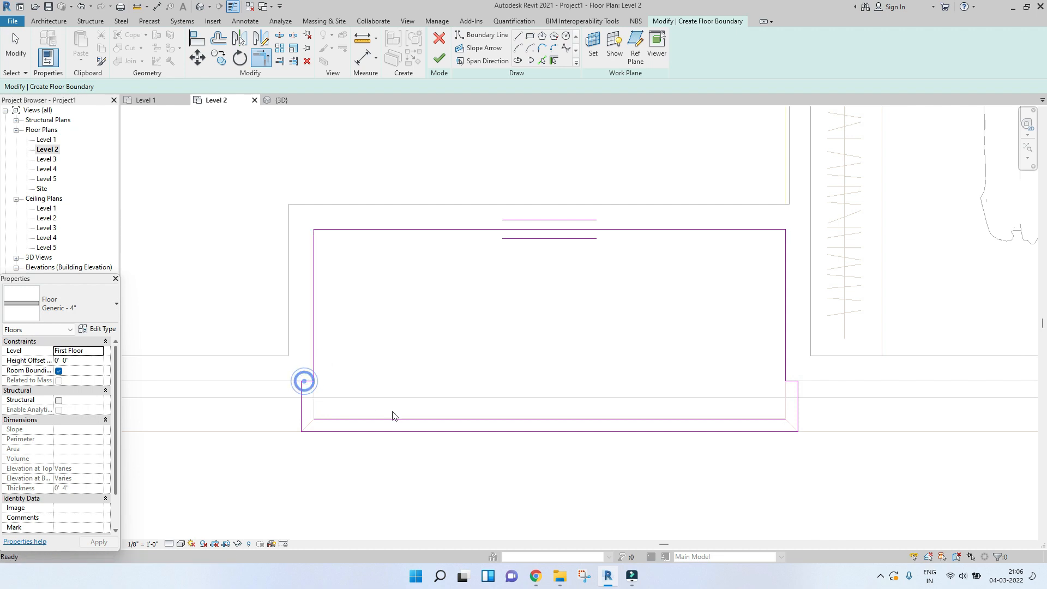
{"action": "left_click", "coordinate": [395, 418]}
{"action": "key", "text": "Delete"}
{"action": "scroll", "coordinate": [394, 418], "scroll_direction": "down", "scroll_amount": 4}
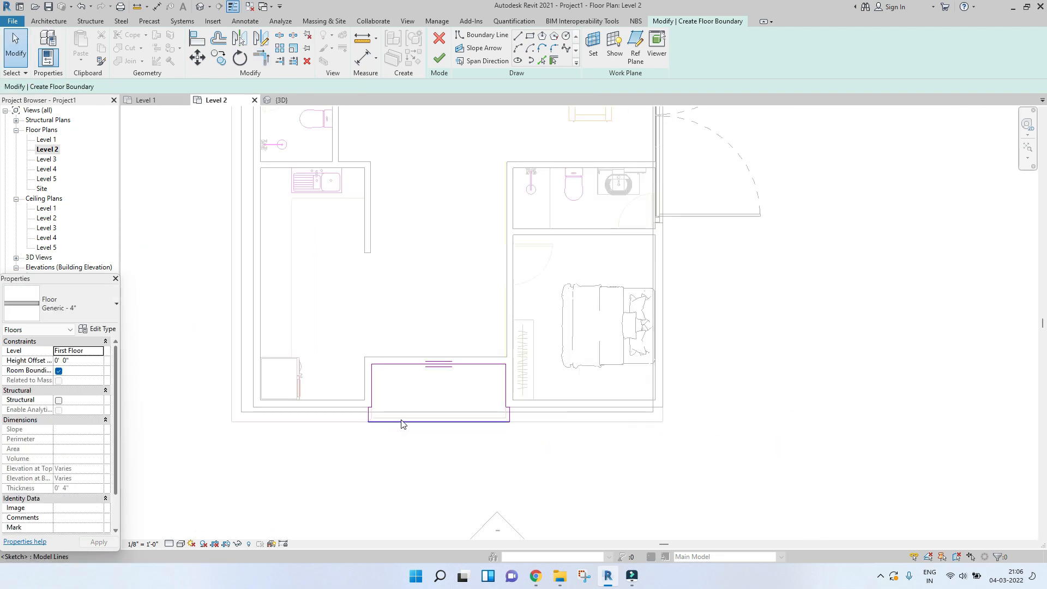
{"action": "left_click", "coordinate": [436, 62]}
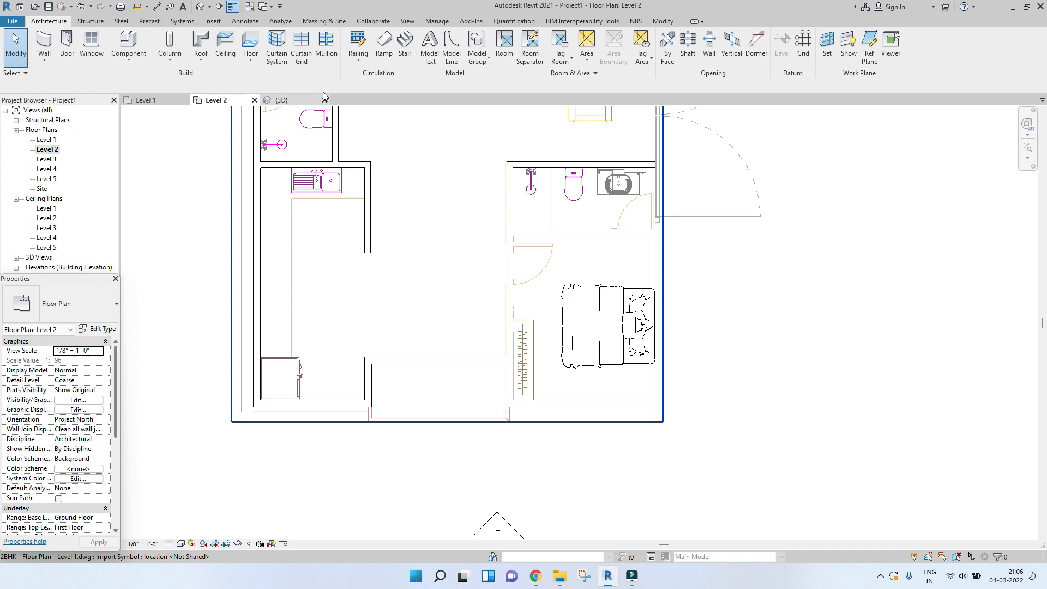
- Select the new balcony floor and mirror a copy to the opposite apartment across the central reference plane
{"action": "left_click", "coordinate": [286, 100]}
{"action": "scroll", "coordinate": [444, 420], "scroll_direction": "down", "scroll_amount": 2}
{"action": "scroll", "coordinate": [399, 413], "scroll_direction": "up", "scroll_amount": 4}
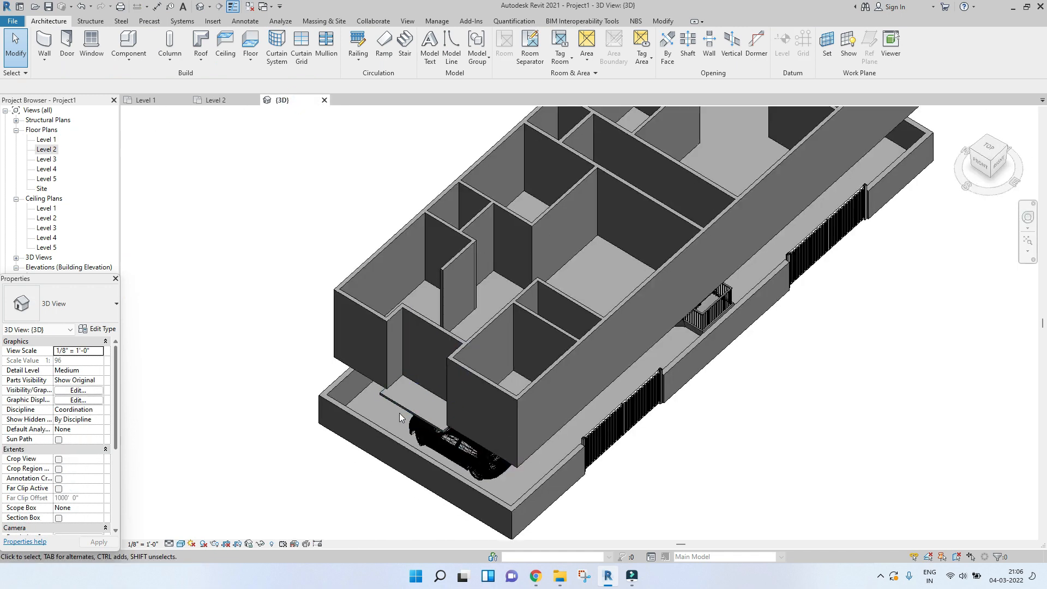
{"action": "left_click", "coordinate": [401, 401]}
{"action": "scroll", "coordinate": [401, 401], "scroll_direction": "up", "scroll_amount": 2}
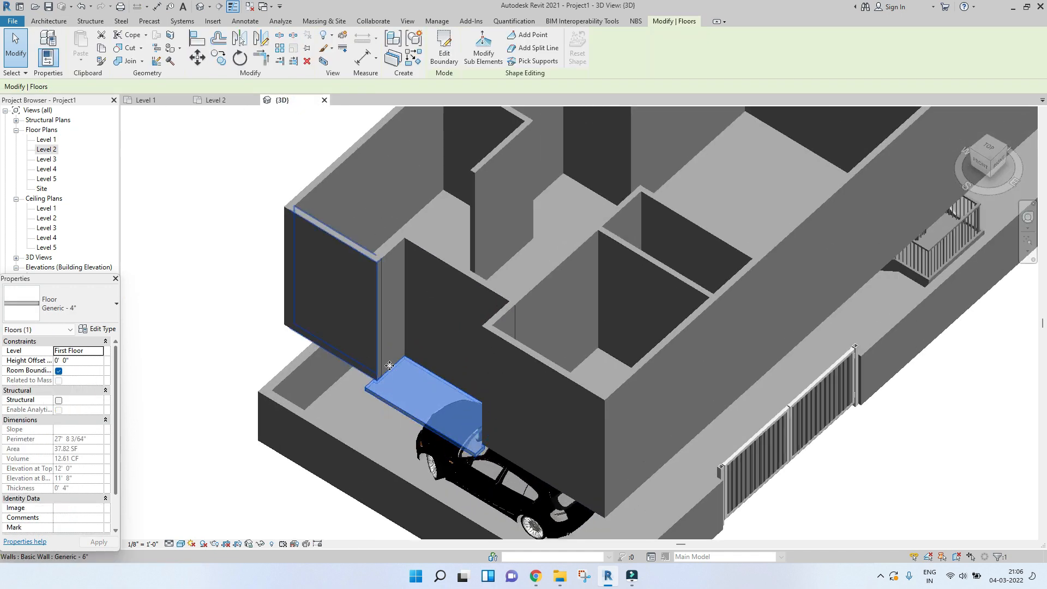
{"action": "left_click", "coordinate": [217, 100]}
{"action": "scroll", "coordinate": [436, 299], "scroll_direction": "down", "scroll_amount": 4}
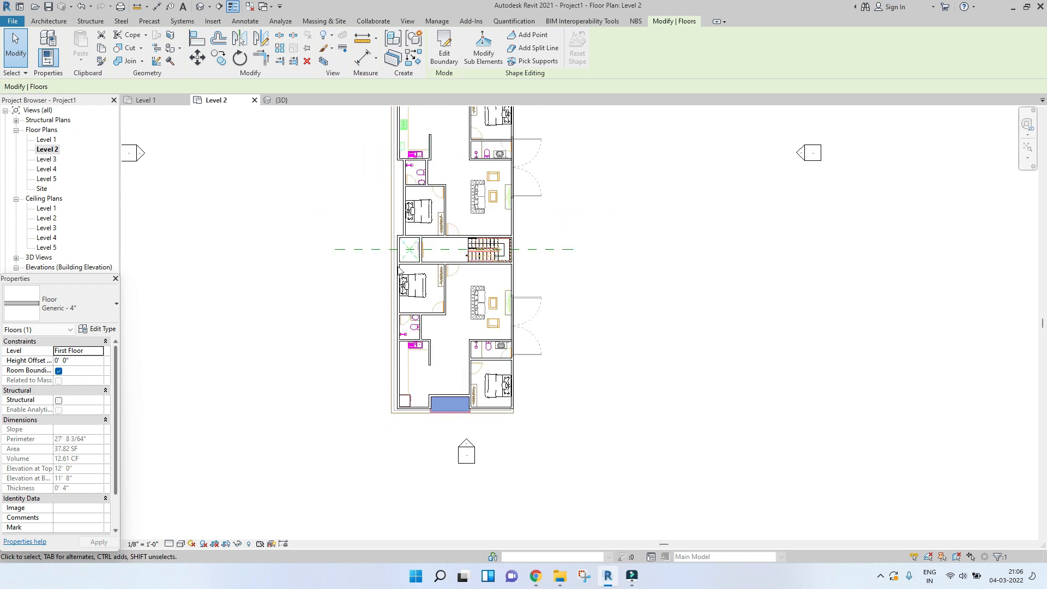
{"action": "left_click", "coordinate": [243, 40]}
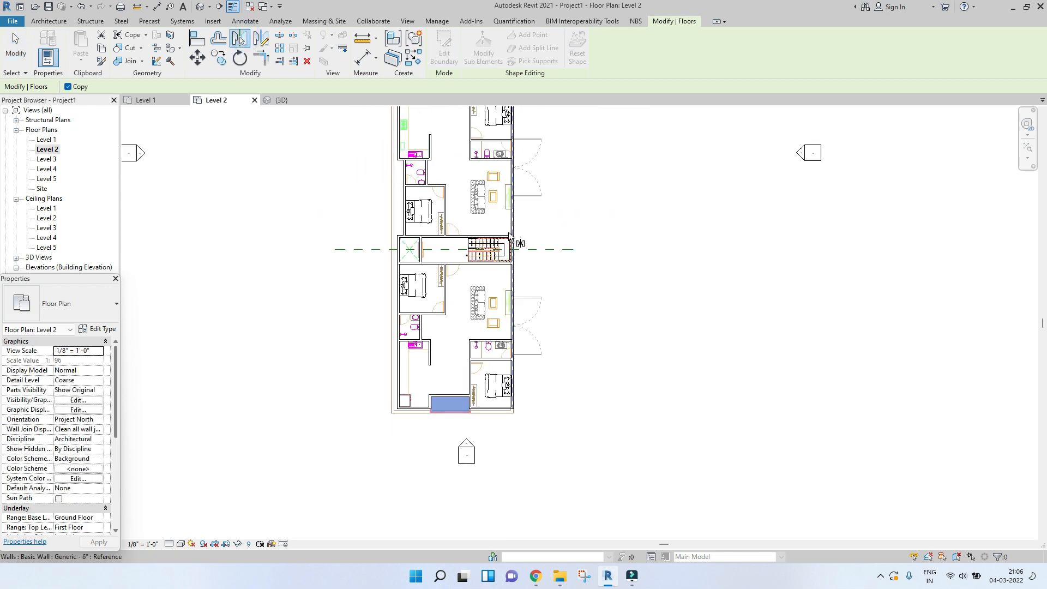
{"action": "left_click", "coordinate": [552, 248]}
{"action": "middle_click_drag", "start_coordinate": [522, 226], "coordinate": [522, 295]}
{"action": "key", "text": "Escape"}
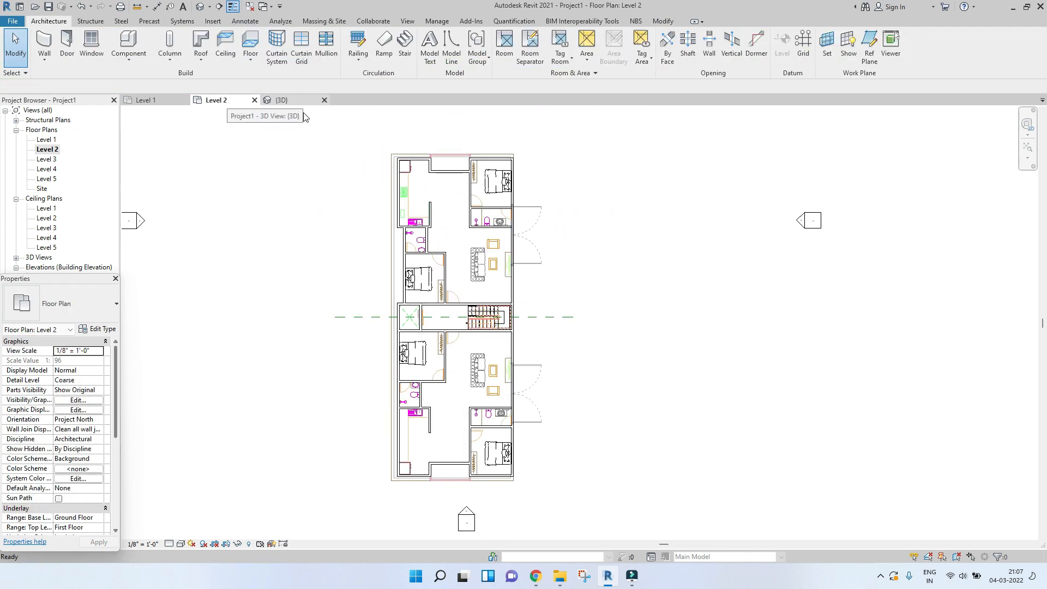
- Examine in the 3D view how the front balcony floor meets the base of the adjoining walls
{"action": "left_click", "coordinate": [301, 100]}
{"action": "mouse_move", "coordinate": [581, 331]}
{"action": "middle_mouse_down", "text": "shift"}
{"action": "mouse_move", "coordinate": [616, 358]}
{"action": "mouse_move", "coordinate": [575, 187]}
{"action": "mouse_move", "coordinate": [685, 168]}
{"action": "mouse_move", "coordinate": [597, 224]}
{"action": "mouse_move", "coordinate": [608, 243]}
{"action": "mouse_move", "coordinate": [575, 374]}
{"action": "mouse_move", "coordinate": [587, 328]}
{"action": "middle_mouse_up", "text": "shift"}
{"action": "scroll", "coordinate": [597, 223], "scroll_direction": "up", "scroll_amount": 3}
{"action": "scroll", "coordinate": [486, 335], "scroll_direction": "up", "scroll_amount": 4}
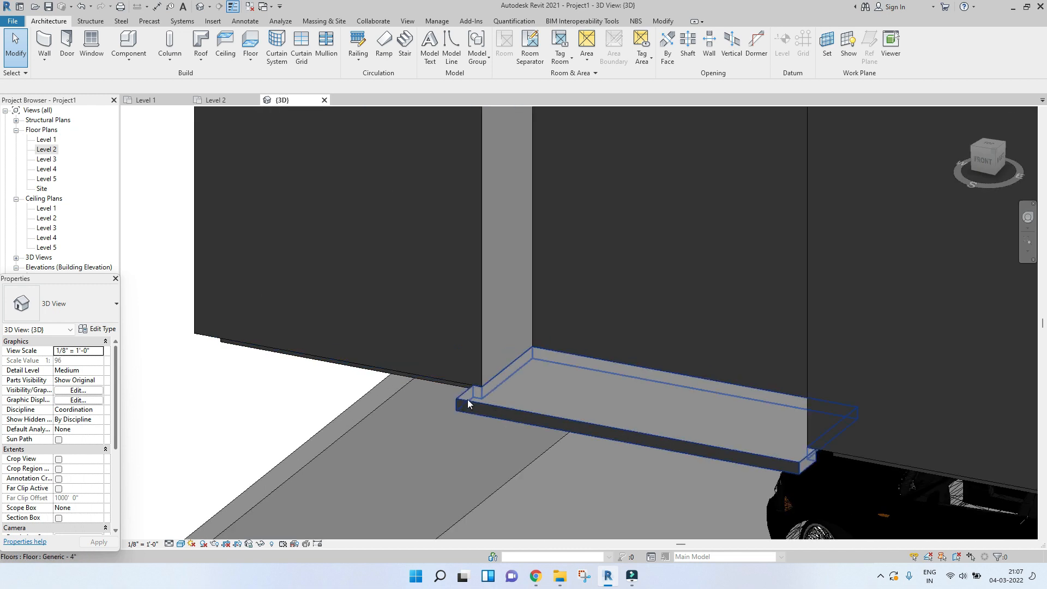
{"action": "scroll", "coordinate": [466, 395], "scroll_direction": "up", "scroll_amount": 2}
{"action": "left_click", "coordinate": [467, 380]}
{"action": "scroll", "coordinate": [461, 382], "scroll_direction": "up", "scroll_amount": 2}
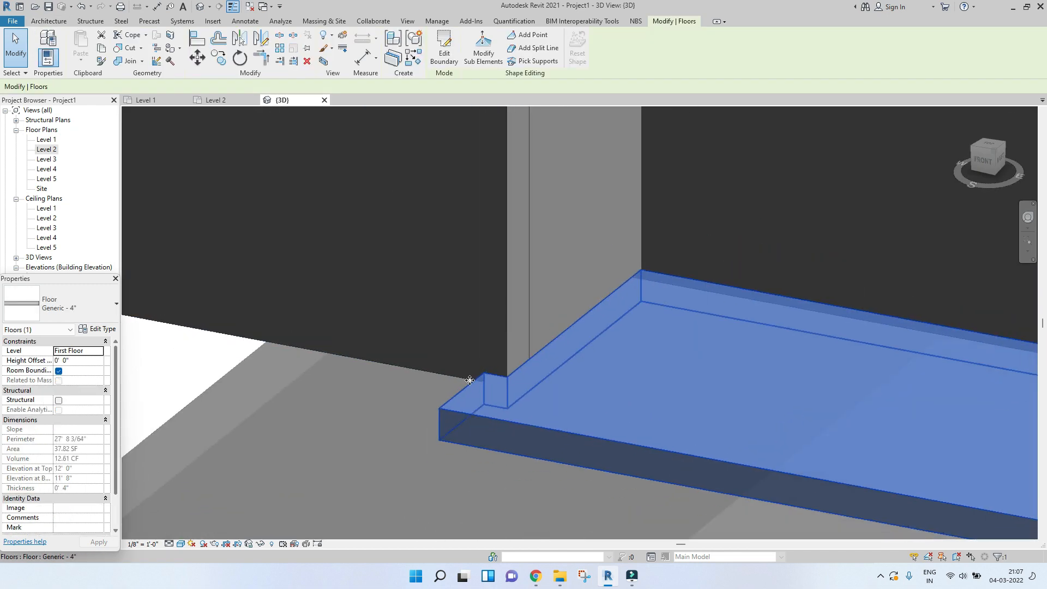
{"action": "middle_click_drag", "start_coordinate": [455, 384], "coordinate": [423, 456], "text": "shift"}
{"action": "scroll", "coordinate": [540, 324], "scroll_direction": "up", "scroll_amount": 2}
{"action": "scroll", "coordinate": [551, 333], "scroll_direction": "down", "scroll_amount": 3}
- Select all instances of the Generic - 4" floor and set their height offset from level to 0' 4"
{"action": "left_click", "coordinate": [87, 361]}
{"action": "scroll", "coordinate": [512, 359], "scroll_direction": "down", "scroll_amount": 2}
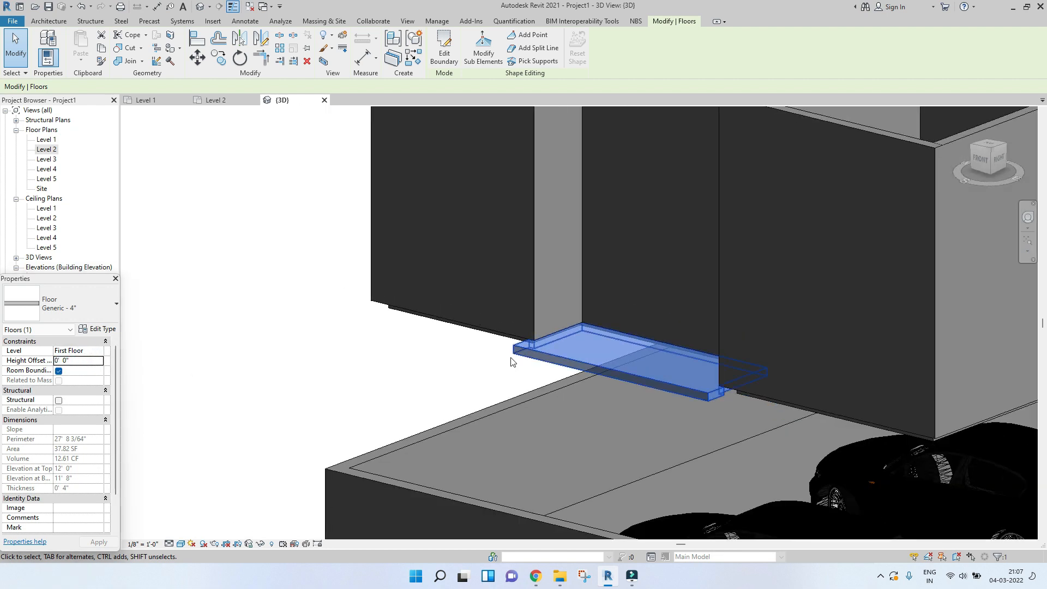
{"action": "key", "text": "s"}
{"action": "key", "text": "a"}
{"action": "scroll", "coordinate": [516, 371], "scroll_direction": "down", "scroll_amount": 2}
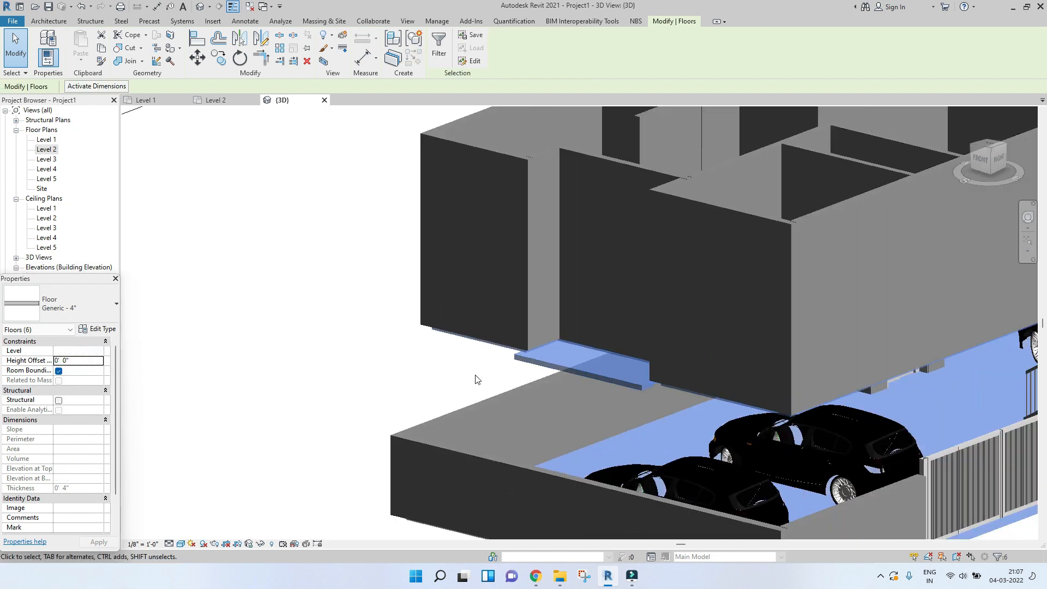
{"action": "left_click", "coordinate": [90, 360]}
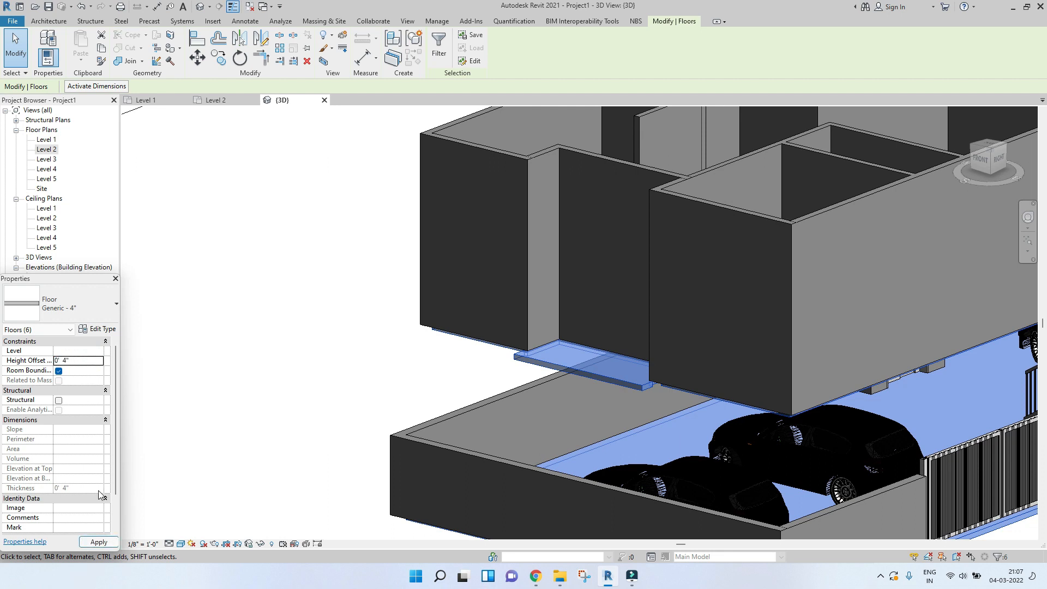
{"action": "left_click", "coordinate": [98, 542]}
- Inspect the raised floors from below and the whole building from above in the 3D view
{"action": "scroll", "coordinate": [471, 384], "scroll_direction": "up", "scroll_amount": 3}
{"action": "middle_click_drag", "start_coordinate": [471, 385], "coordinate": [436, 297], "text": "shift"}
{"action": "scroll", "coordinate": [319, 375], "scroll_direction": "down", "scroll_amount": 3}
{"action": "scroll", "coordinate": [817, 248], "scroll_direction": "up", "scroll_amount": 4}
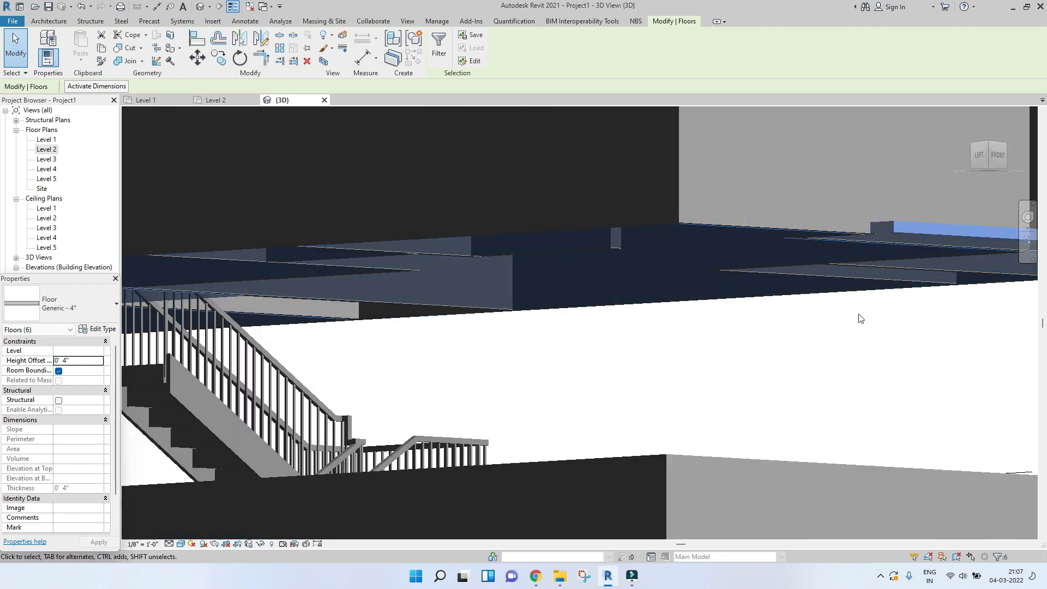
{"action": "left_click", "coordinate": [860, 318]}
{"action": "middle_click_drag", "start_coordinate": [860, 316], "coordinate": [548, 403], "text": "shift"}
{"action": "scroll", "coordinate": [859, 285], "scroll_direction": "down", "scroll_amount": 4}
{"action": "scroll", "coordinate": [548, 403], "scroll_direction": "down", "scroll_amount": 3}
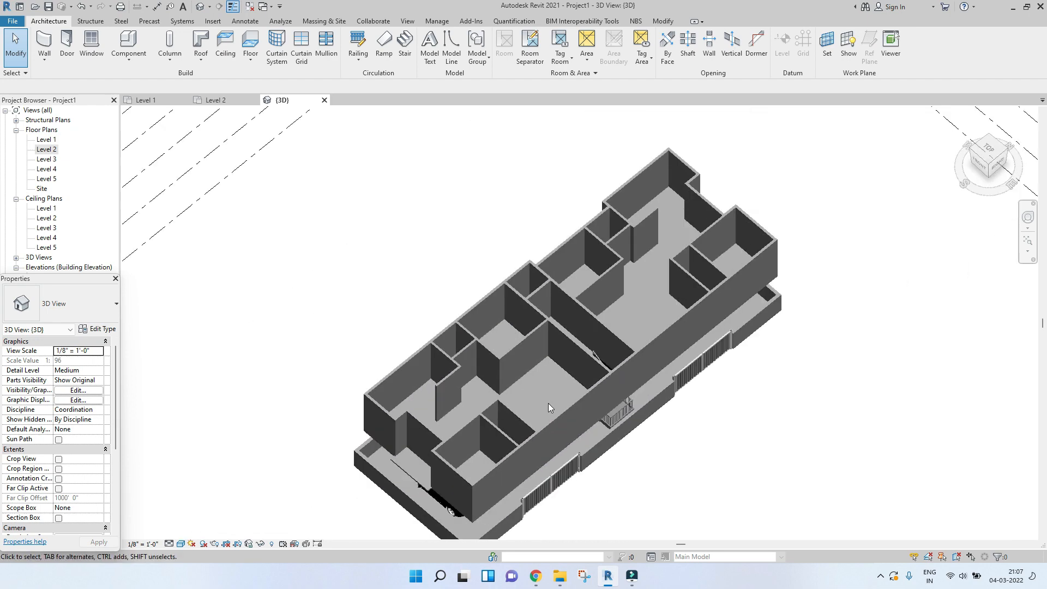
{"action": "scroll", "coordinate": [548, 404], "scroll_direction": "down", "scroll_amount": 3}
{"action": "middle_click_drag", "start_coordinate": [714, 358], "coordinate": [781, 324], "text": "shift"}
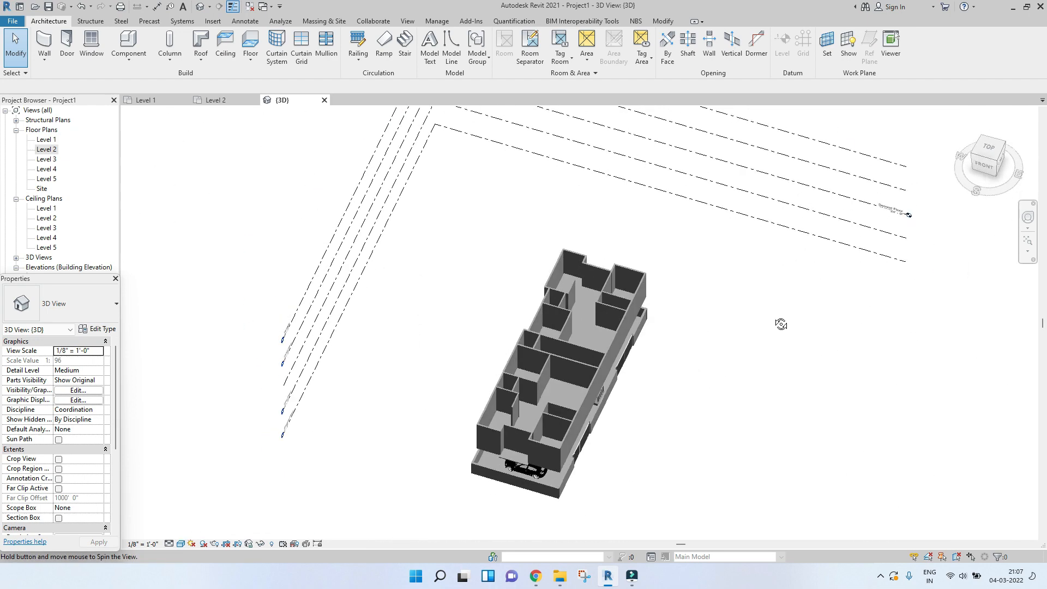
{"action": "scroll", "coordinate": [617, 370], "scroll_direction": "up", "scroll_amount": 3}
{"action": "middle_click_drag", "start_coordinate": [581, 419], "coordinate": [473, 372], "text": "shift"}
{"action": "scroll", "coordinate": [474, 372], "scroll_direction": "up", "scroll_amount": 3}
{"action": "middle_click_drag", "start_coordinate": [539, 337], "coordinate": [567, 357], "text": "shift"}
{"action": "scroll", "coordinate": [567, 358], "scroll_direction": "down", "scroll_amount": 3}
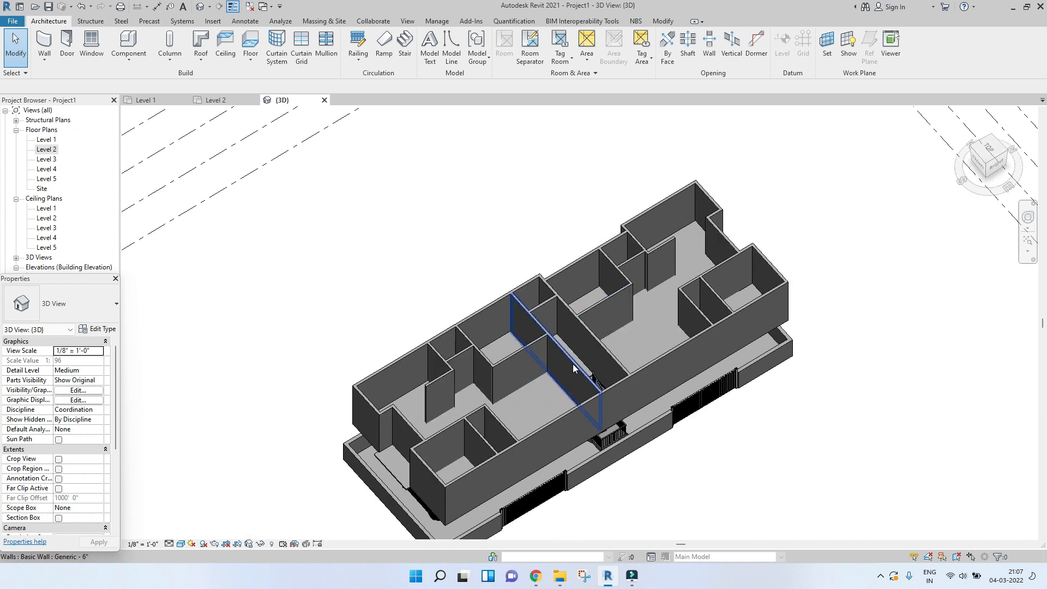
- Set the Level 2 plan's visual style to Wireframe so the linked drawing shows through the floors
{"action": "left_click", "coordinate": [223, 99]}
{"action": "scroll", "coordinate": [438, 307], "scroll_direction": "down", "scroll_amount": 2}
{"action": "scroll", "coordinate": [437, 307], "scroll_direction": "up", "scroll_amount": 2}
{"action": "scroll", "coordinate": [438, 307], "scroll_direction": "up", "scroll_amount": 5}
{"action": "scroll", "coordinate": [557, 297], "scroll_direction": "down", "scroll_amount": 5}
{"action": "scroll", "coordinate": [473, 376], "scroll_direction": "up", "scroll_amount": 4}
{"action": "scroll", "coordinate": [504, 350], "scroll_direction": "down", "scroll_amount": 2}
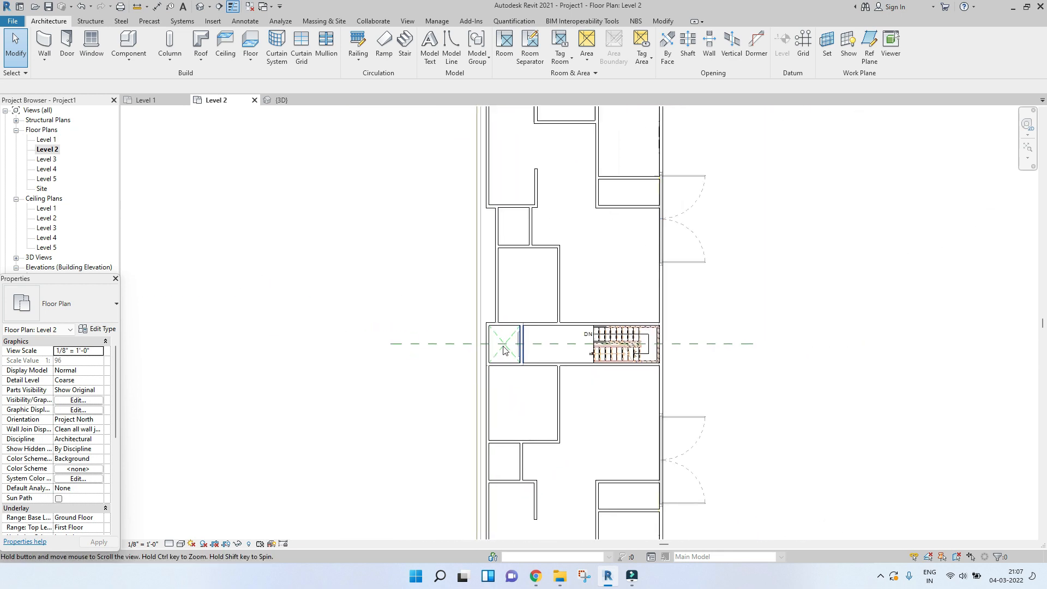
{"action": "scroll", "coordinate": [505, 350], "scroll_direction": "down", "scroll_amount": 2}
{"action": "left_click", "coordinate": [181, 543]}
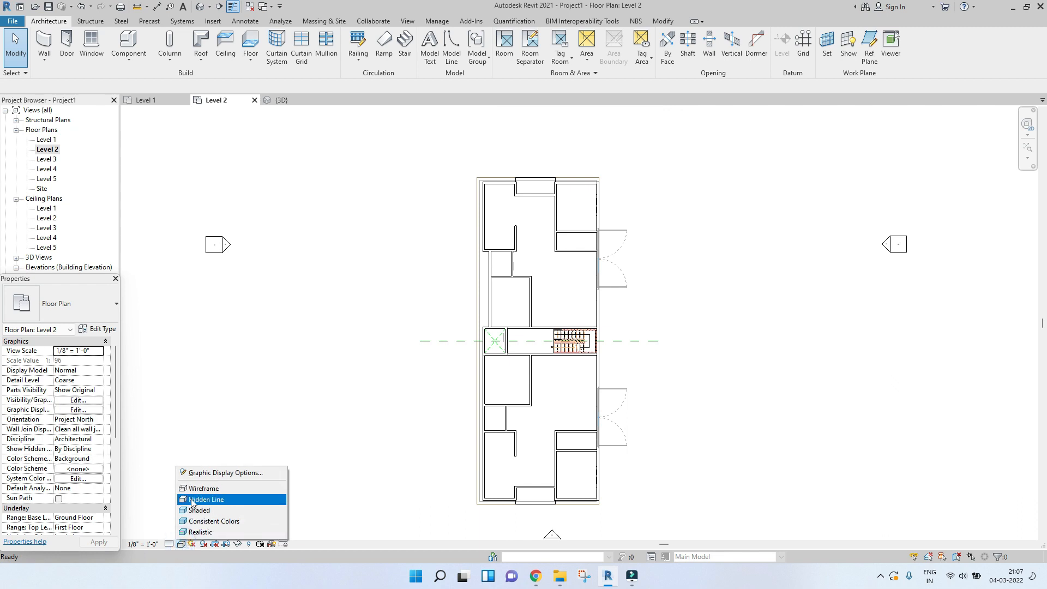
{"action": "left_click", "coordinate": [192, 499]}
{"action": "left_click", "coordinate": [180, 543]}
{"action": "left_click", "coordinate": [185, 489]}
- Examine the lower apartment's door and window positions in the underlying drawing on Level 2
{"action": "scroll", "coordinate": [564, 284], "scroll_direction": "up", "scroll_amount": 2}
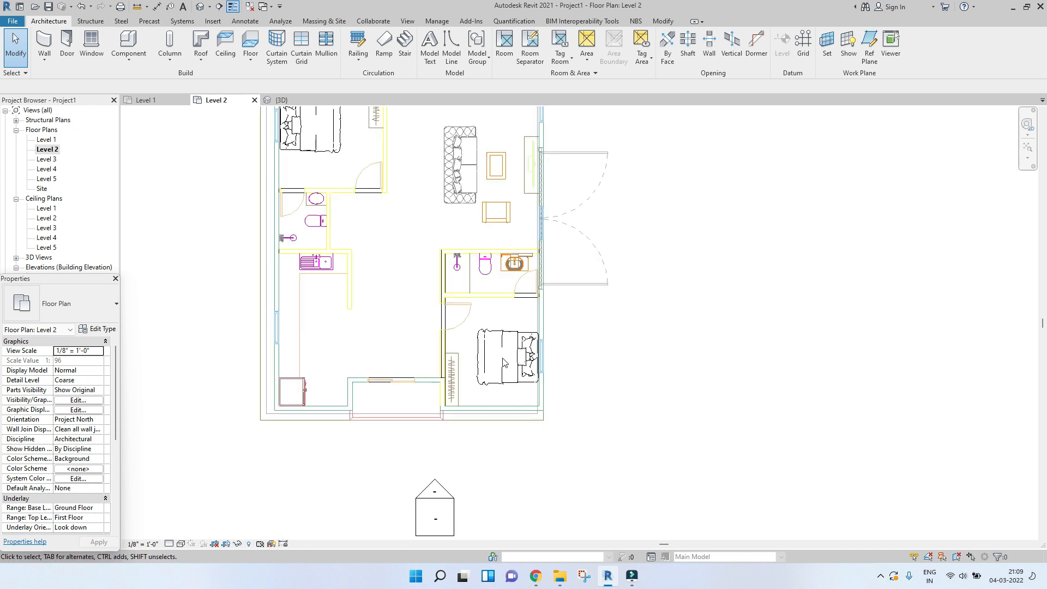
{"action": "scroll", "coordinate": [507, 356], "scroll_direction": "up", "scroll_amount": 2}
{"action": "middle_click_drag", "start_coordinate": [507, 356], "coordinate": [474, 397]}
{"action": "scroll", "coordinate": [475, 397], "scroll_direction": "up", "scroll_amount": 1}
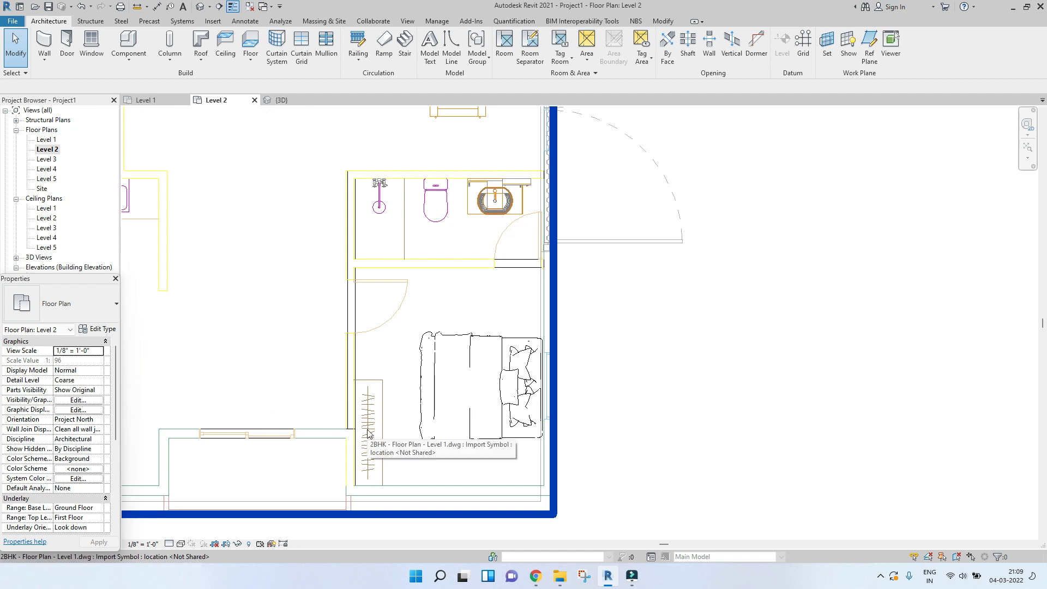
{"action": "scroll", "coordinate": [407, 398], "scroll_direction": "down", "scroll_amount": 3}
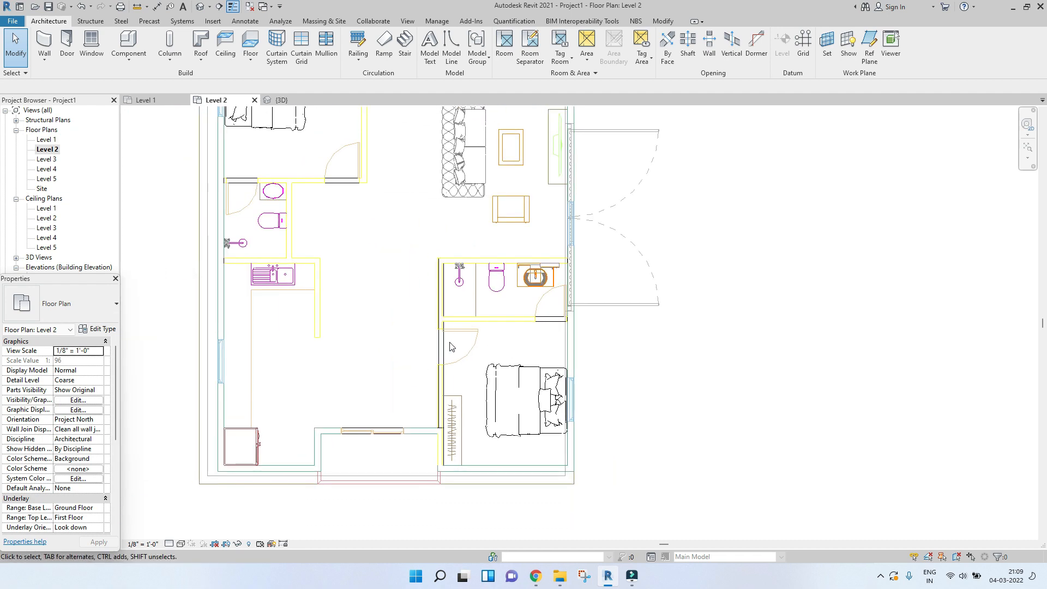
{"action": "middle_click_drag", "start_coordinate": [450, 342], "coordinate": [505, 392]}
{"action": "scroll", "coordinate": [511, 394], "scroll_direction": "down", "scroll_amount": 2}
{"action": "scroll", "coordinate": [518, 396], "scroll_direction": "up", "scroll_amount": 2}
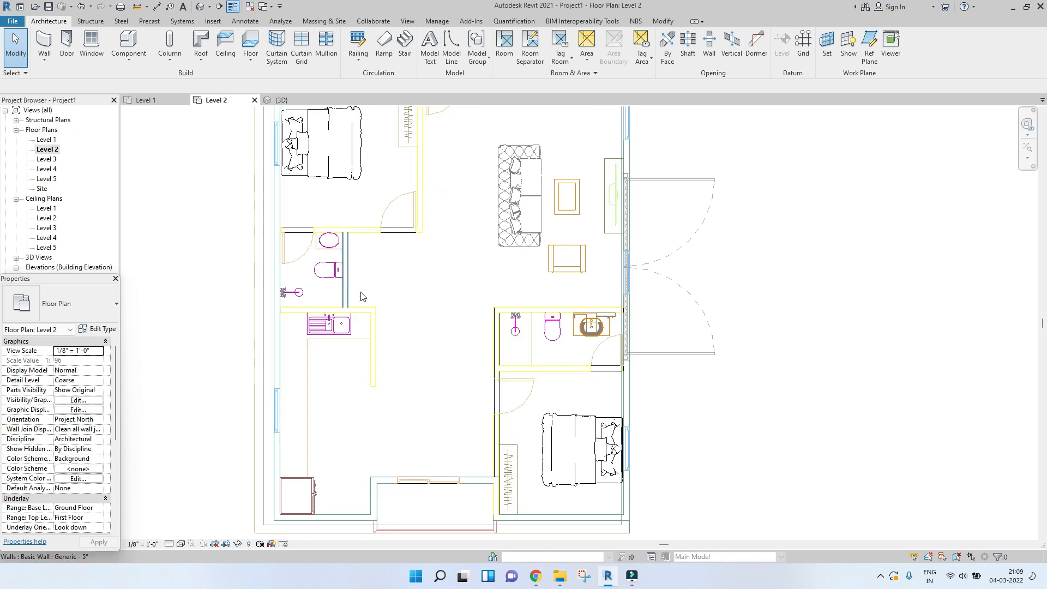
{"action": "scroll", "coordinate": [406, 240], "scroll_direction": "down", "scroll_amount": 2}
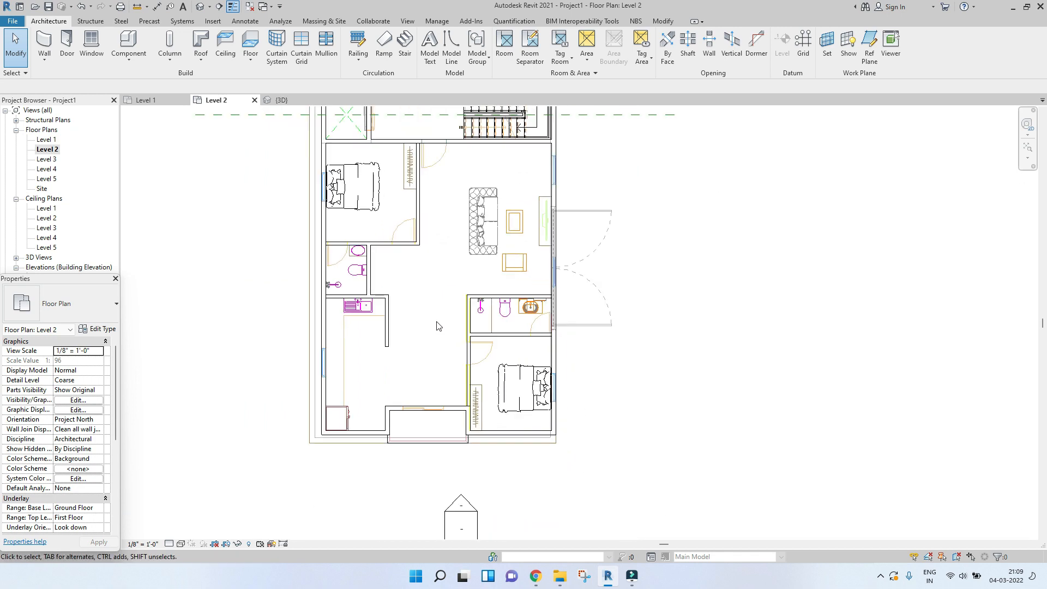
{"action": "middle_click_drag", "start_coordinate": [457, 313], "coordinate": [461, 327]}
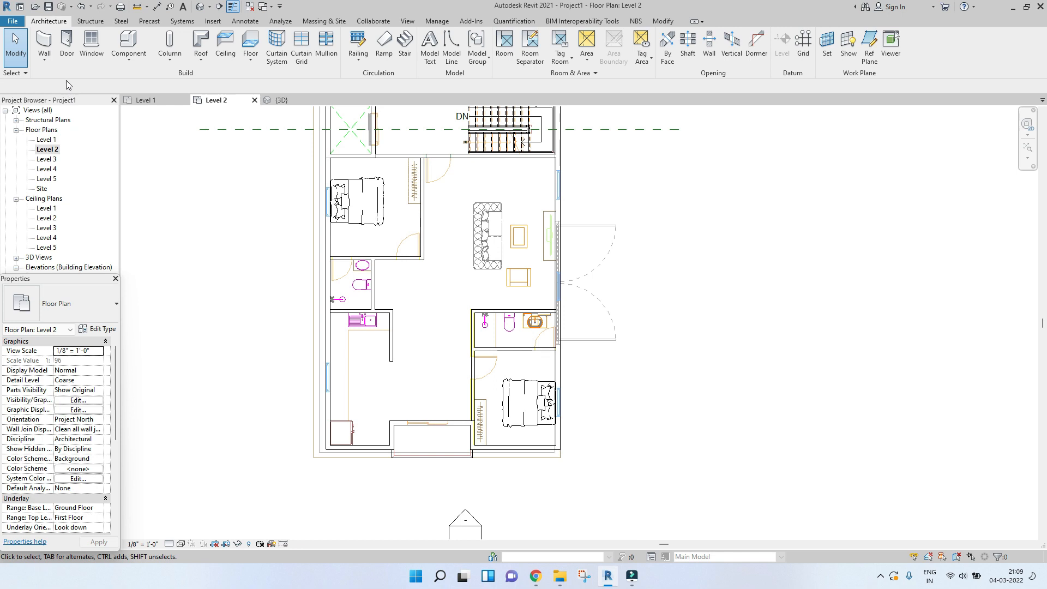
- Place a Single-Flush 36" x 84" door in the wall of the bedroom beside the balcony, at the drawing's door symbol
{"action": "left_click", "coordinate": [64, 54]}
{"action": "left_click", "coordinate": [66, 303]}
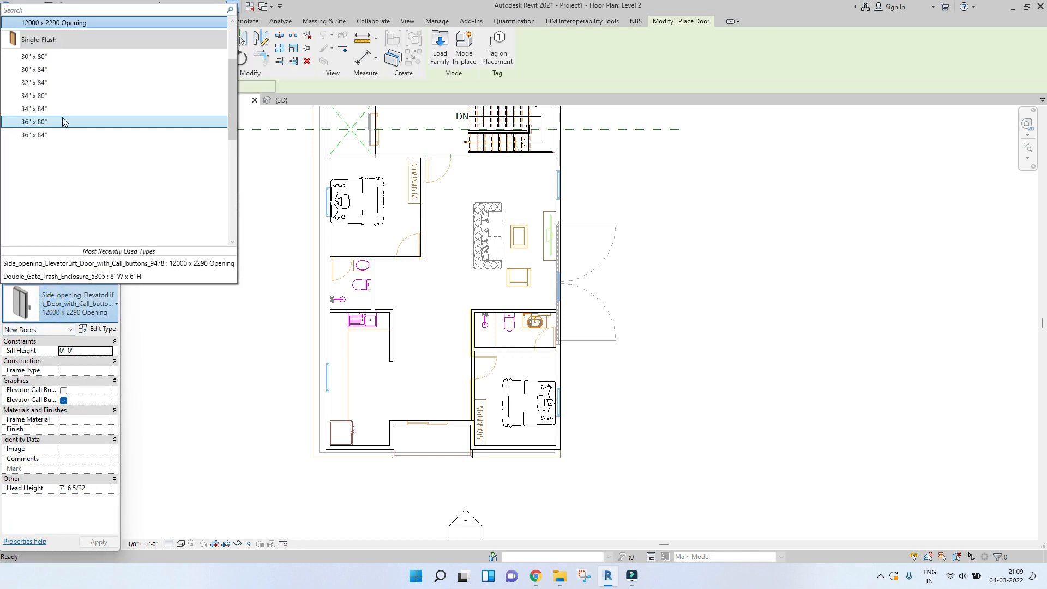
{"action": "left_click", "coordinate": [34, 135]}
{"action": "scroll", "coordinate": [527, 365], "scroll_direction": "up", "scroll_amount": 5}
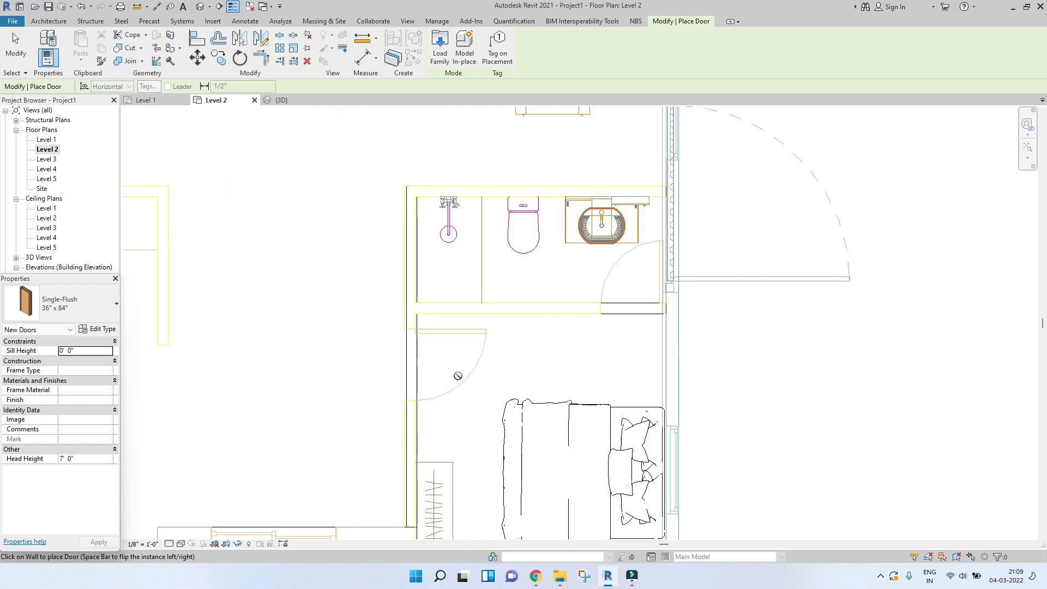
{"action": "left_click", "coordinate": [415, 367]}
{"action": "left_click", "coordinate": [456, 383]}
{"action": "scroll", "coordinate": [456, 381], "scroll_direction": "up", "scroll_amount": 4}
{"action": "key", "text": "Escape"}
{"action": "key", "text": "Escape"}
{"action": "scroll", "coordinate": [456, 381], "scroll_direction": "down", "scroll_amount": 3}
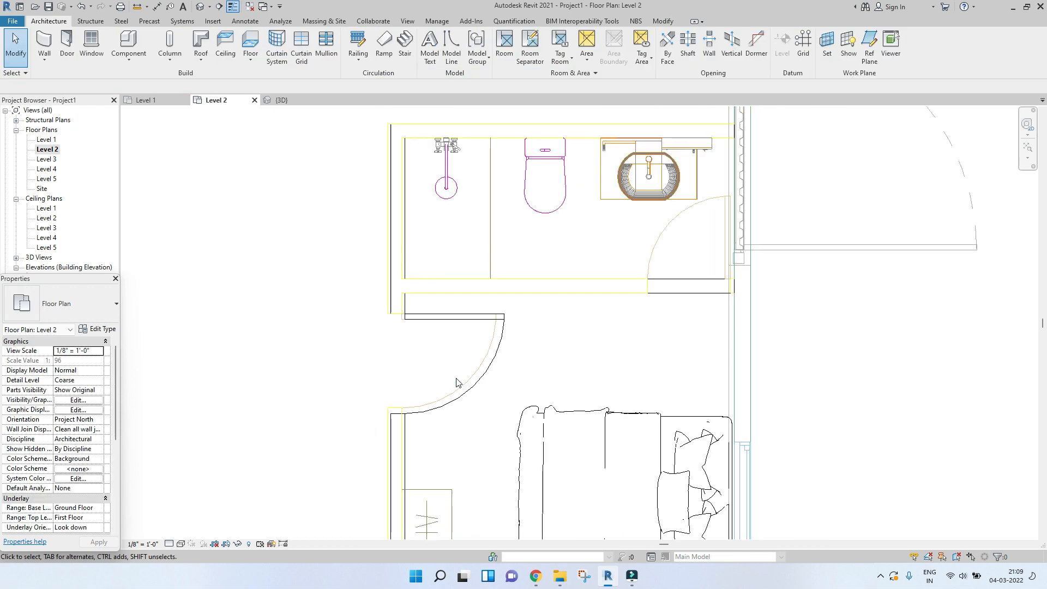
- Try the Single-Flush 36" x 80" type on the door of the bedroom beside the balcony
{"action": "left_click", "coordinate": [432, 403]}
{"action": "left_click", "coordinate": [87, 308]}
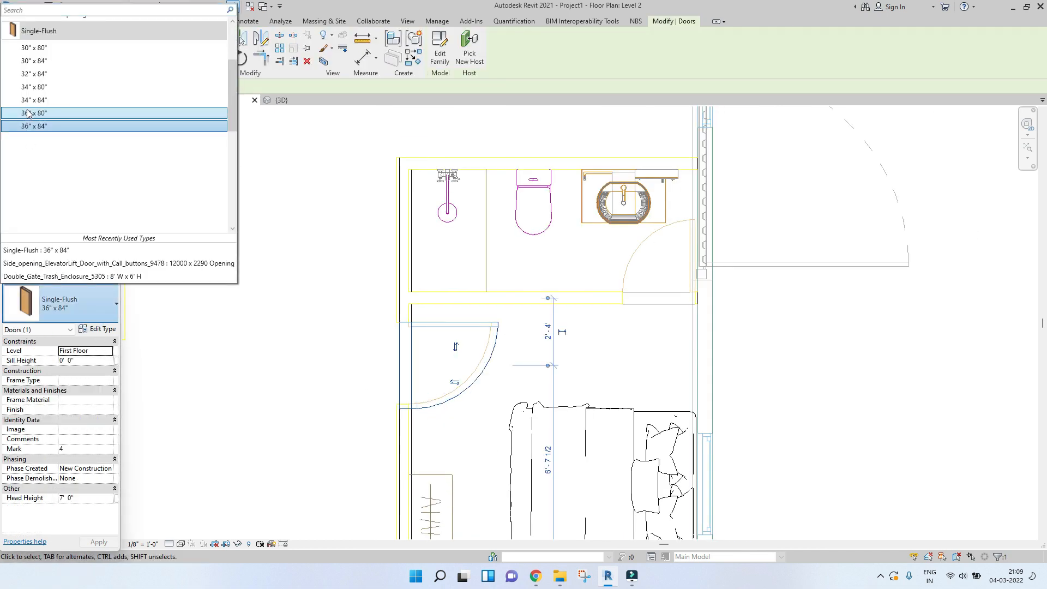
{"action": "key", "text": "Escape"}
{"action": "key", "text": "Escape"}
{"action": "scroll", "coordinate": [416, 377], "scroll_direction": "up", "scroll_amount": 3}
- Change the door of the bedroom beside the balcony to the Single-Flush 34" x 84" type
{"action": "left_click", "coordinate": [446, 413]}
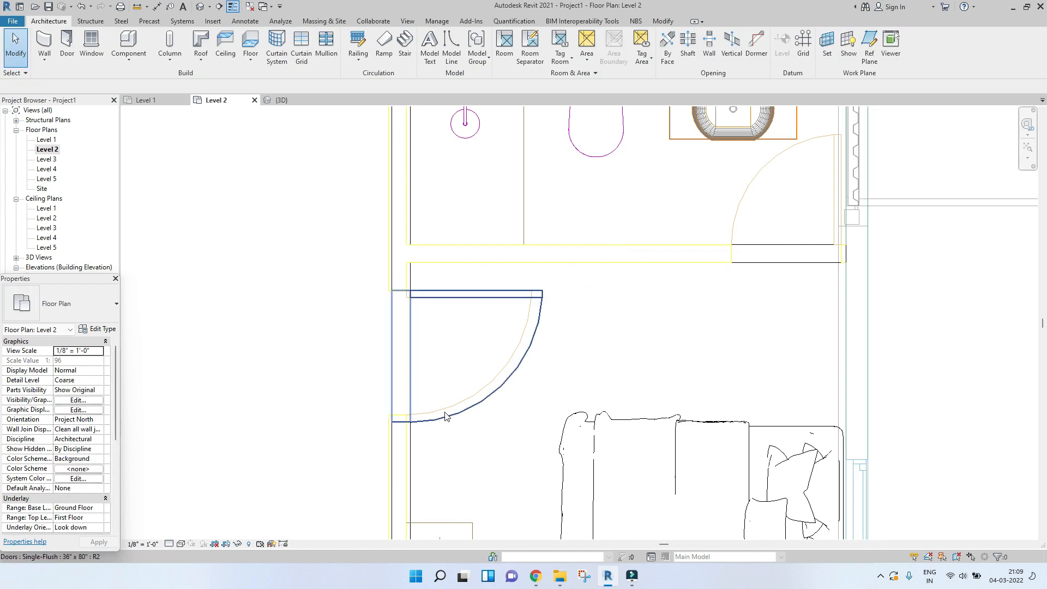
{"action": "left_click", "coordinate": [60, 303]}
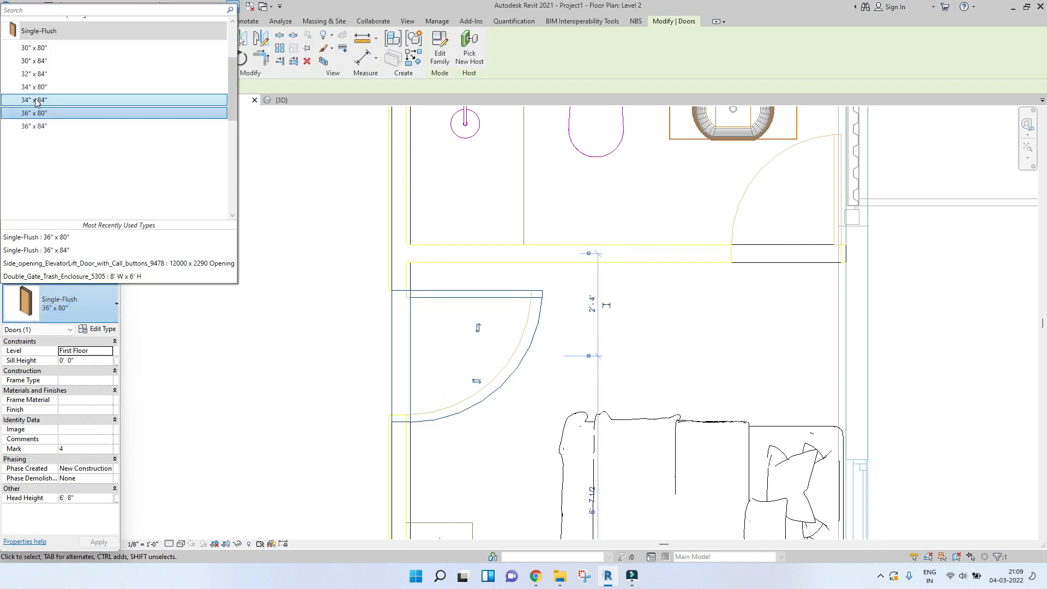
{"action": "left_click", "coordinate": [36, 100]}
{"action": "key", "text": "Escape"}
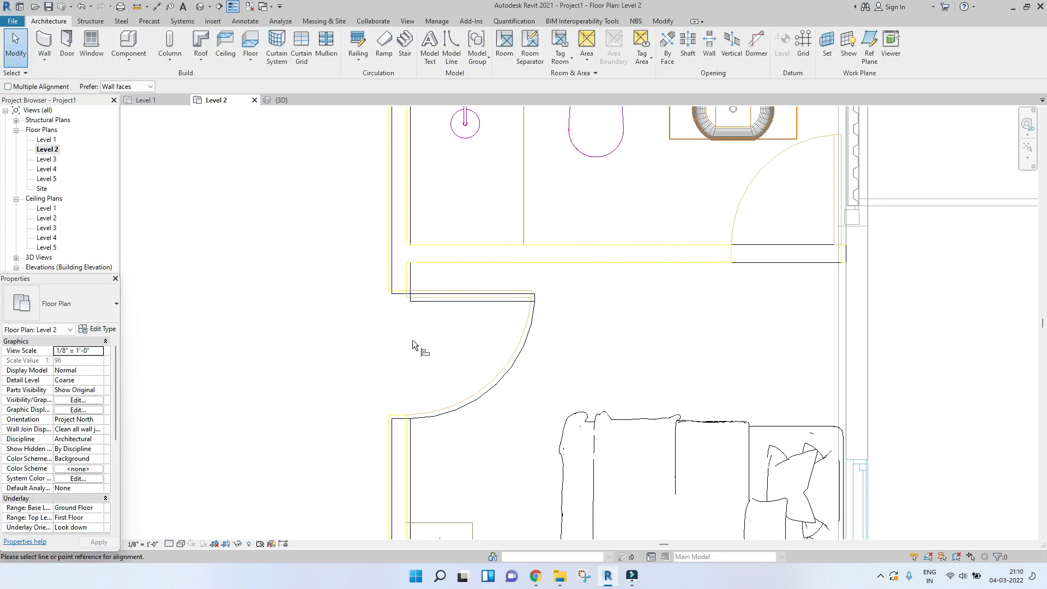
- Align the edge of the balcony bedroom's door opening with the wall opening in the underlying drawing
{"action": "scroll", "coordinate": [412, 339], "scroll_direction": "up", "scroll_amount": 2}
{"action": "left_click", "coordinate": [387, 247]}
{"action": "scroll", "coordinate": [383, 259], "scroll_direction": "down", "scroll_amount": 2}
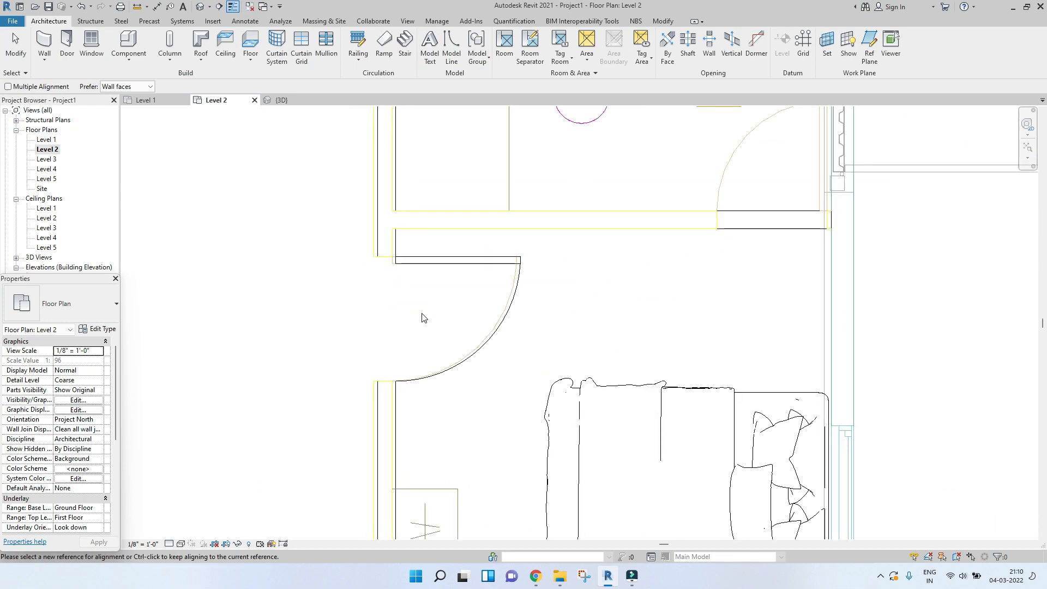
{"action": "key", "text": "Escape"}
- Place a Single-Flush 34" x 84" door in the wall of the bedroom near the lift, at the drawing's door symbol
{"action": "key", "text": "d"}
{"action": "key", "text": "r"}
{"action": "scroll", "coordinate": [451, 370], "scroll_direction": "down", "scroll_amount": 4}
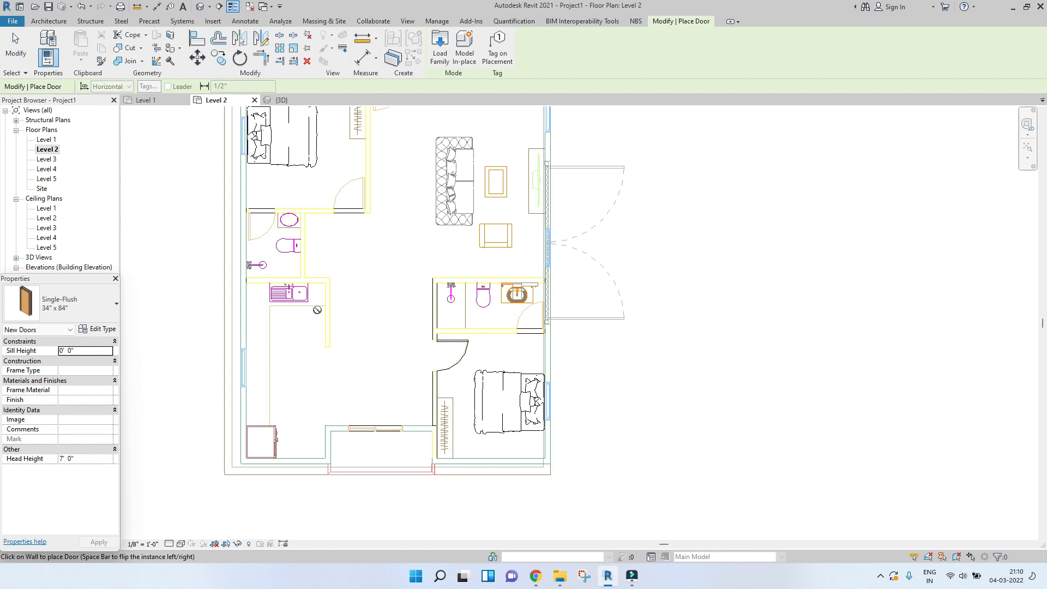
{"action": "scroll", "coordinate": [317, 310], "scroll_direction": "up", "scroll_amount": 2}
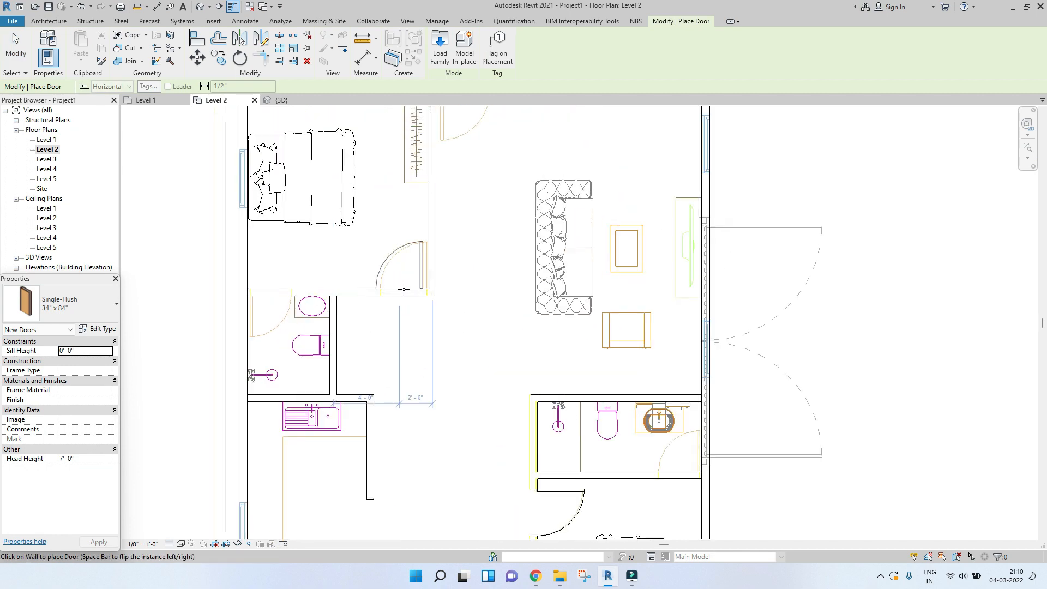
{"action": "scroll", "coordinate": [403, 288], "scroll_direction": "up", "scroll_amount": 5}
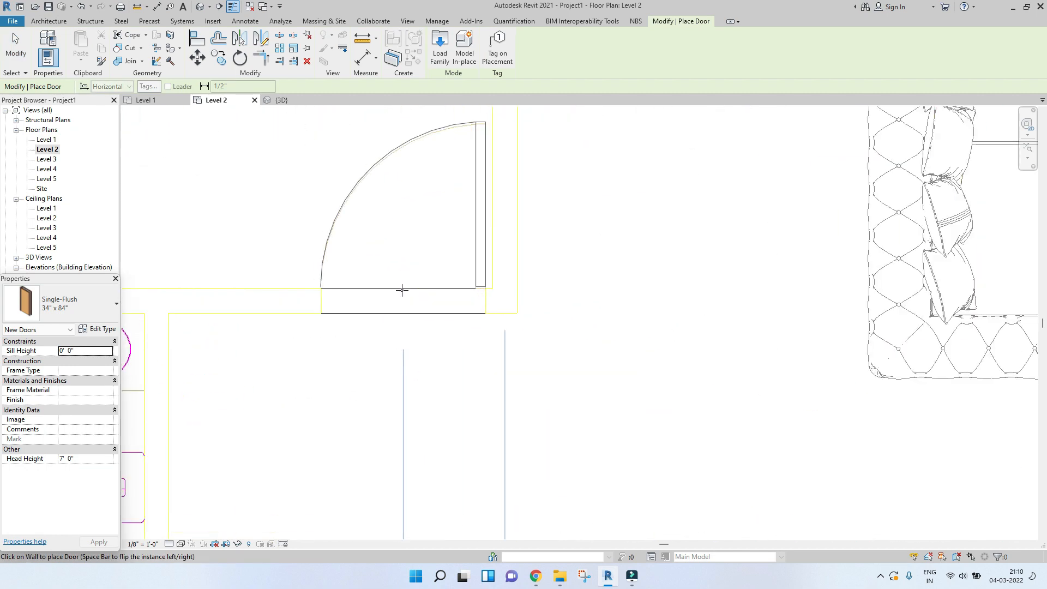
- Place a Single-Flush 36" x 84" entrance door between the lobby and the lower apartment, matching the drawing's swing
{"action": "scroll", "coordinate": [402, 290], "scroll_direction": "down", "scroll_amount": 6}
{"action": "middle_click_drag", "start_coordinate": [403, 292], "coordinate": [409, 395]}
{"action": "scroll", "coordinate": [439, 231], "scroll_direction": "up", "scroll_amount": 4}
{"action": "key", "text": "space"}
{"action": "left_click", "coordinate": [69, 303]}
{"action": "left_click", "coordinate": [49, 129]}
{"action": "scroll", "coordinate": [446, 244], "scroll_direction": "up", "scroll_amount": 2}
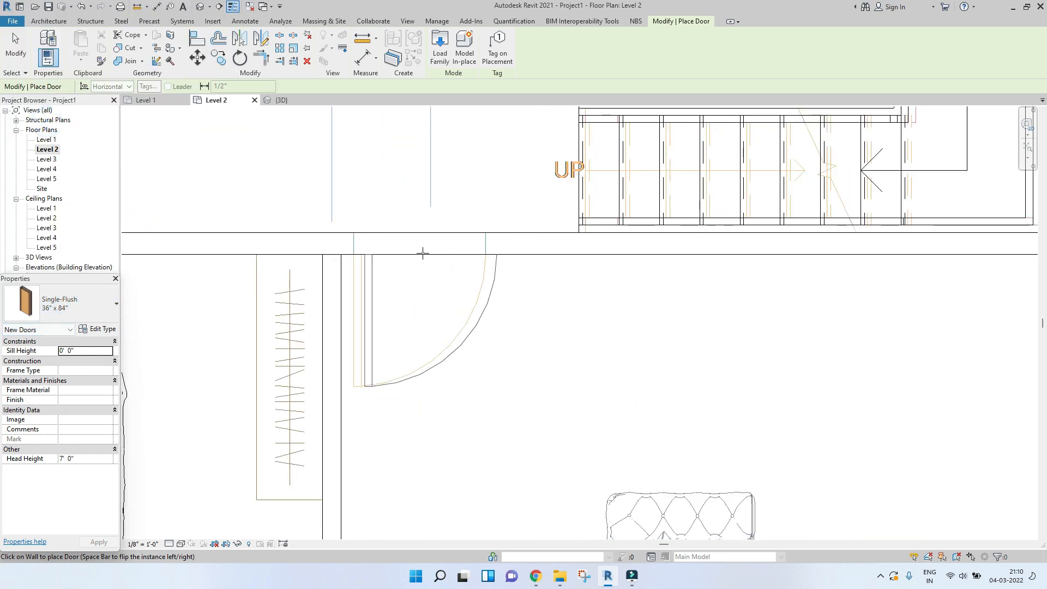
{"action": "left_click", "coordinate": [420, 253]}
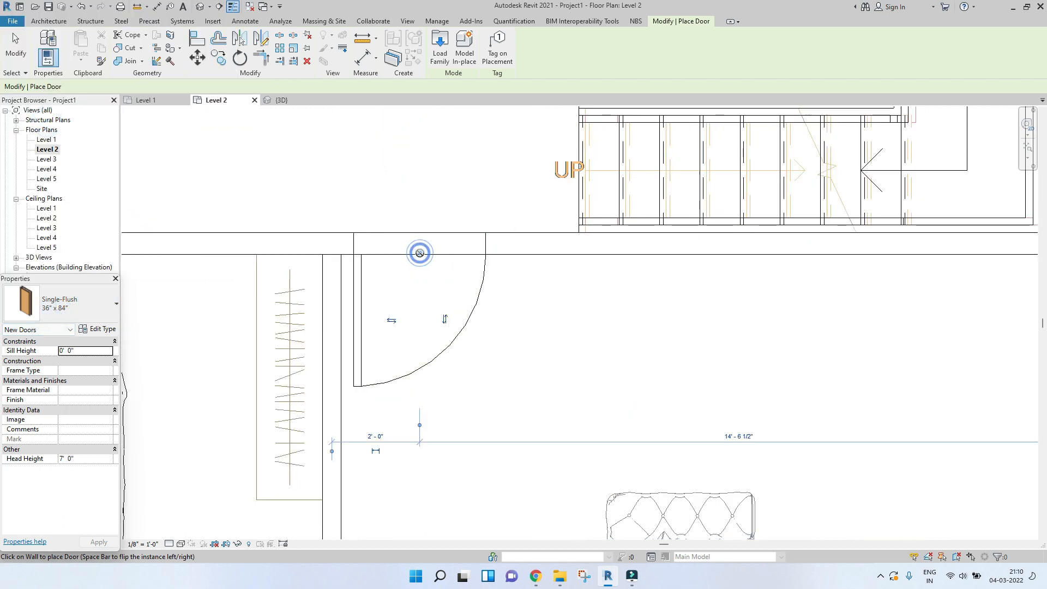
{"action": "scroll", "coordinate": [420, 252], "scroll_direction": "down", "scroll_amount": 5}
{"action": "key", "text": "Escape"}
{"action": "key", "text": "Escape"}
- Place a Single-Flush 30" x 80" door in the wall between the balcony bedroom and its bathroom, at the drawing's symbol
{"action": "middle_click_drag", "start_coordinate": [450, 353], "coordinate": [456, 269]}
{"action": "left_click", "coordinate": [494, 382]}
{"action": "key", "text": "c"}
{"action": "key", "text": "s"}
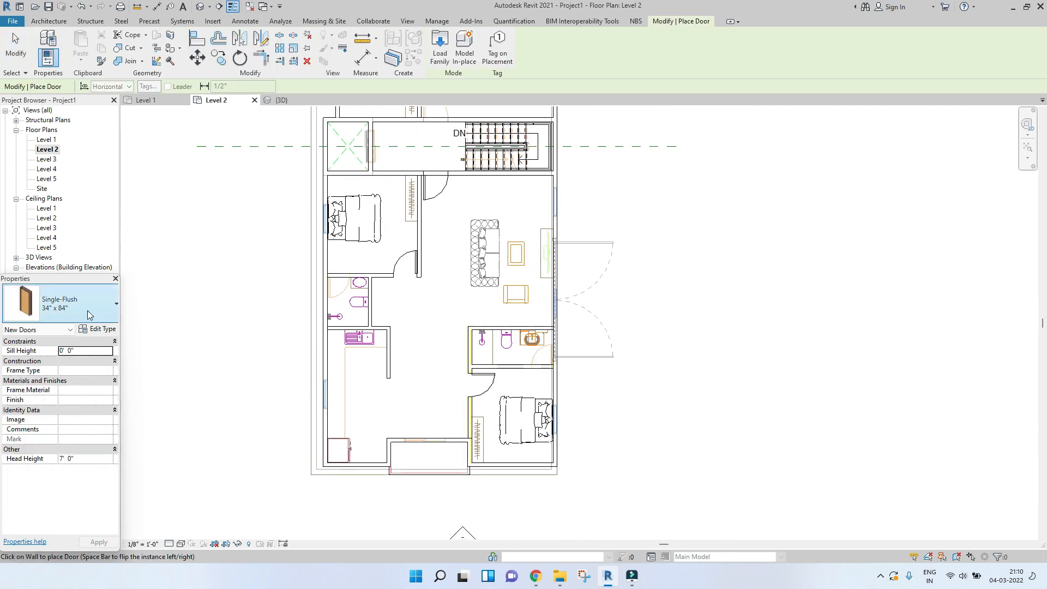
{"action": "left_click", "coordinate": [82, 304]}
{"action": "scroll", "coordinate": [55, 137], "scroll_direction": "up", "scroll_amount": 2}
{"action": "left_click", "coordinate": [33, 150]}
{"action": "scroll", "coordinate": [554, 419], "scroll_direction": "up", "scroll_amount": 5}
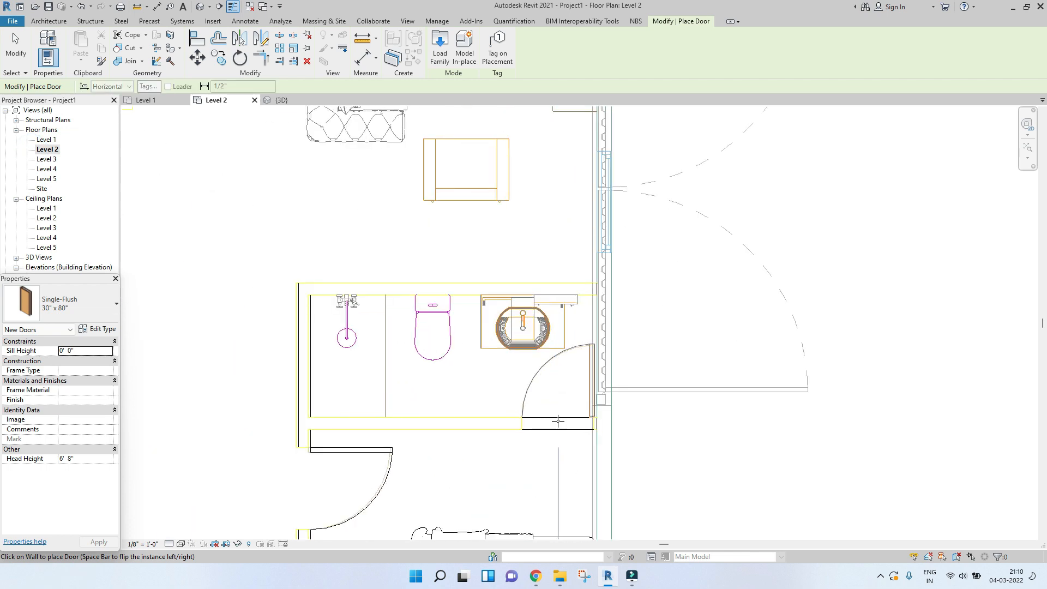
{"action": "scroll", "coordinate": [557, 420], "scroll_direction": "down", "scroll_amount": 3}
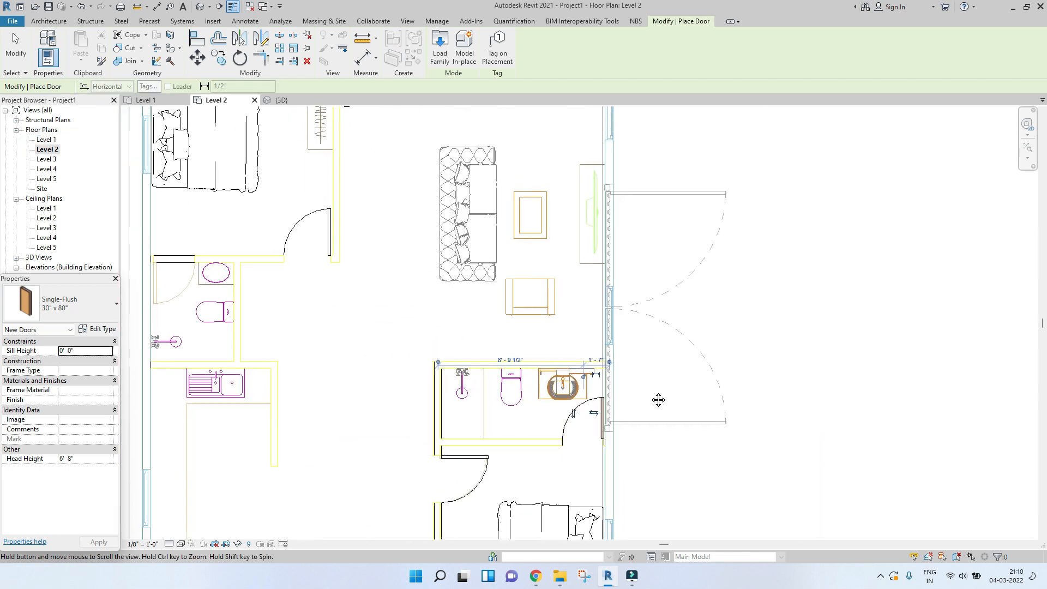
- Place another Single-Flush 30" x 80" door for the bathroom attached to the bedroom near the lift
{"action": "scroll", "coordinate": [368, 275], "scroll_direction": "up", "scroll_amount": 2}
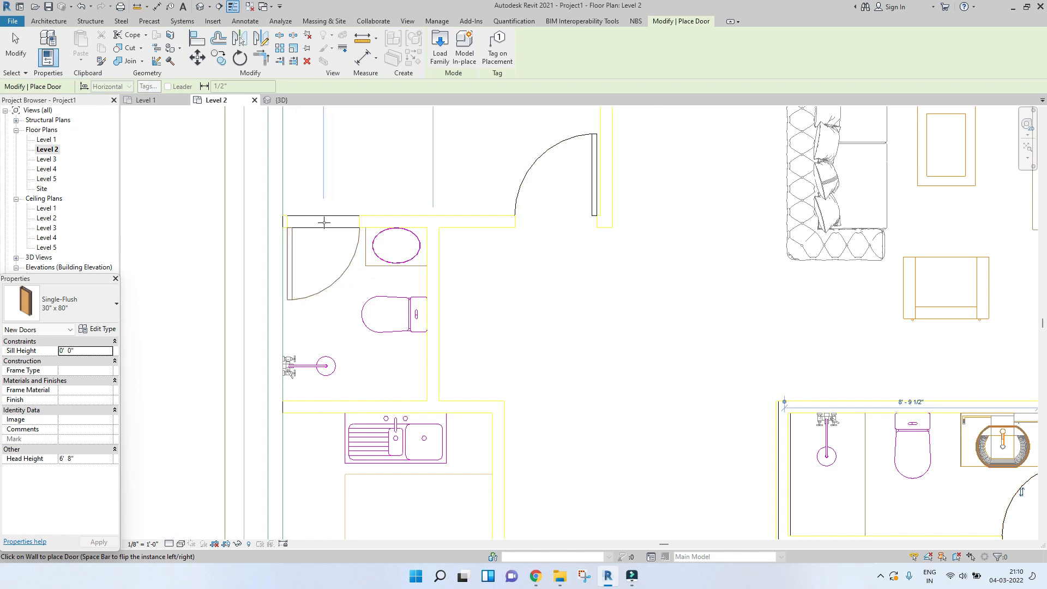
{"action": "left_click", "coordinate": [325, 221]}
{"action": "scroll", "coordinate": [333, 327], "scroll_direction": "down", "scroll_amount": 5}
{"action": "key", "text": "Escape"}
{"action": "key", "text": "Escape"}
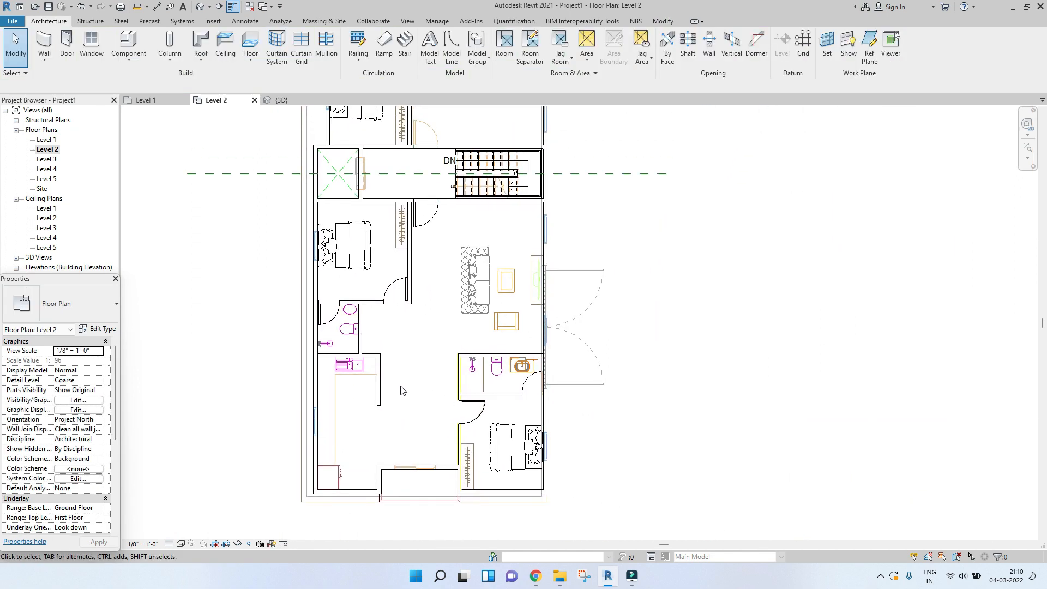
- Place a Window-Casement-Double 48" x 60" window in the kitchen's exterior wall at the drawing's window symbol
{"action": "middle_click_drag", "start_coordinate": [409, 394], "coordinate": [399, 392]}
{"action": "middle_click_drag", "start_coordinate": [354, 296], "coordinate": [355, 298]}
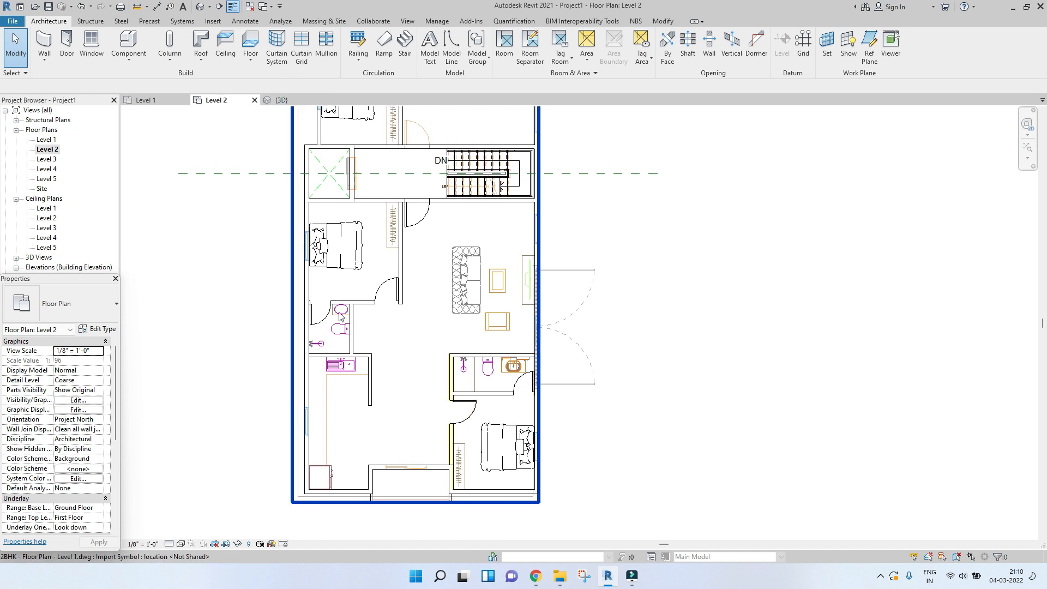
{"action": "left_click", "coordinate": [92, 43]}
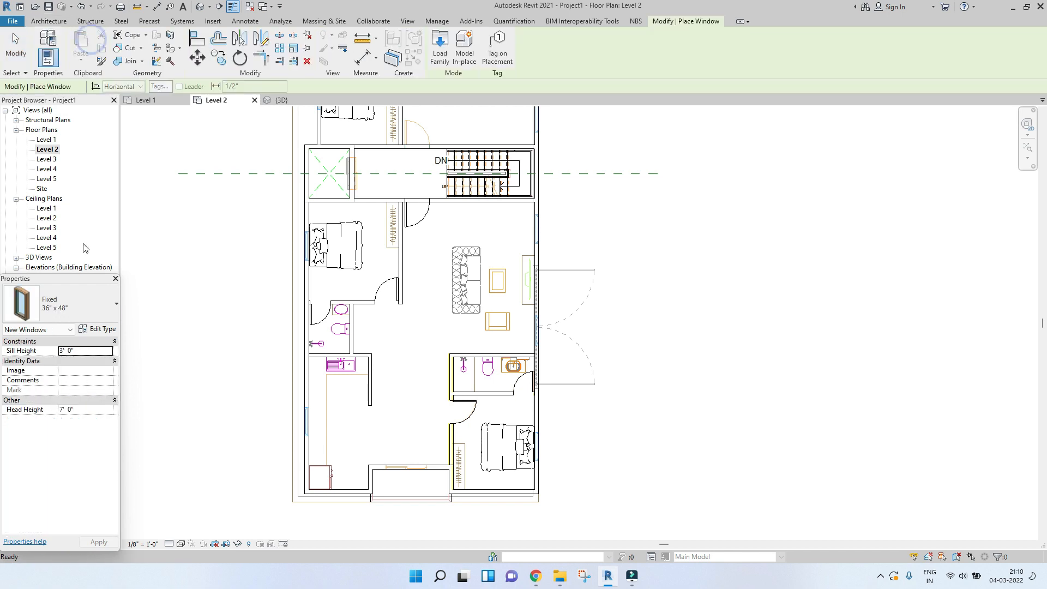
{"action": "left_click", "coordinate": [65, 303]}
{"action": "scroll", "coordinate": [60, 161], "scroll_direction": "down", "scroll_amount": 3}
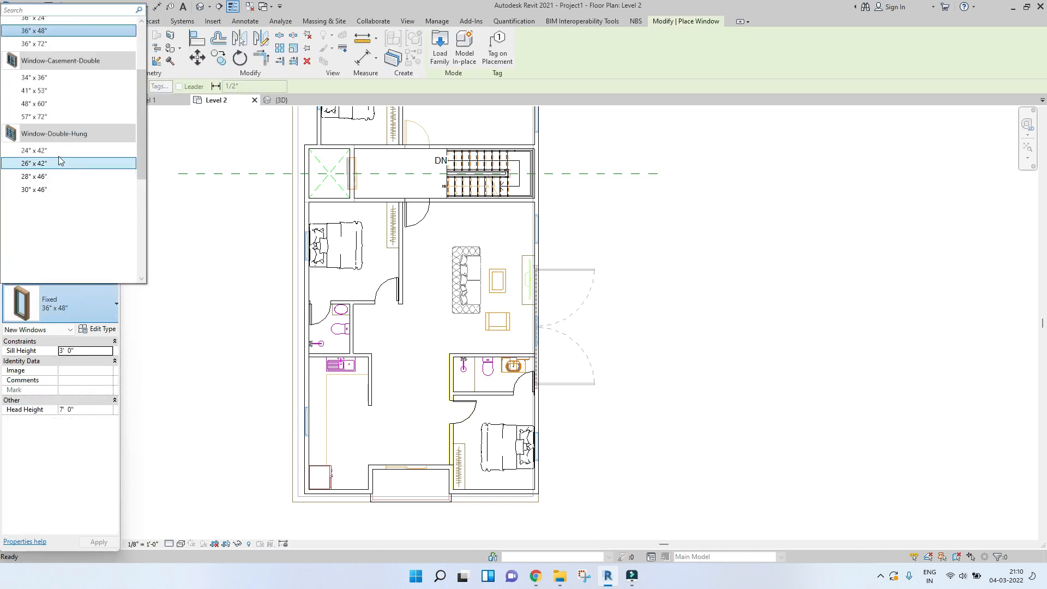
{"action": "left_click", "coordinate": [35, 116]}
{"action": "scroll", "coordinate": [312, 398], "scroll_direction": "up", "scroll_amount": 4}
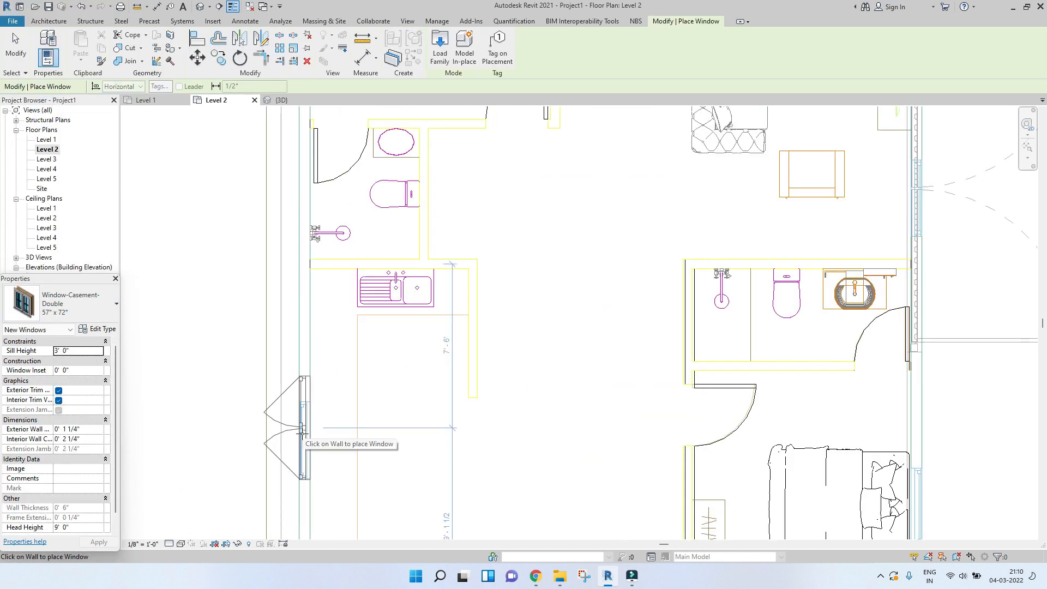
{"action": "left_click", "coordinate": [66, 303]}
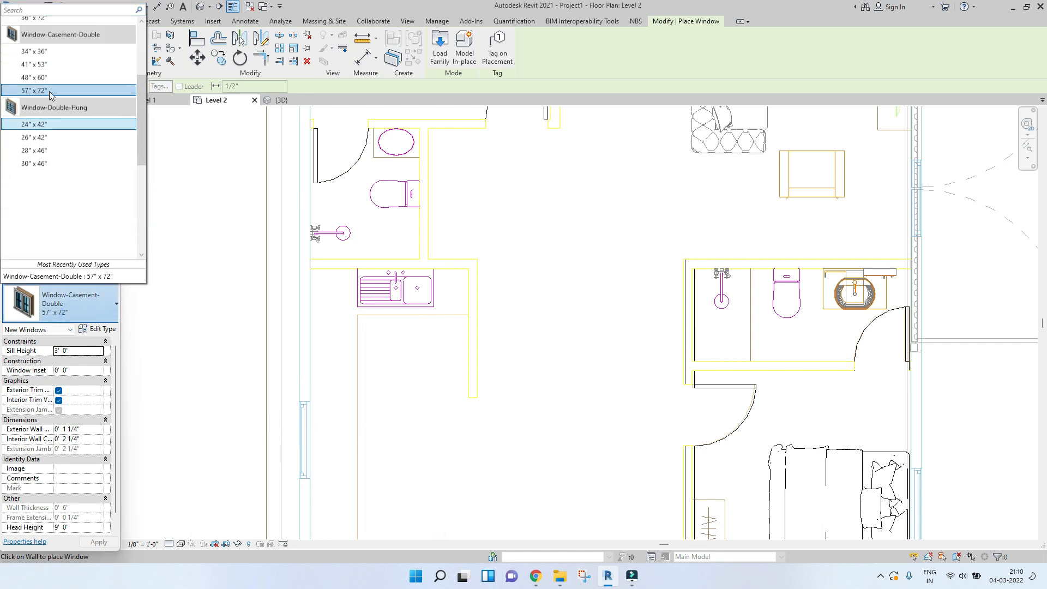
{"action": "left_click", "coordinate": [41, 79]}
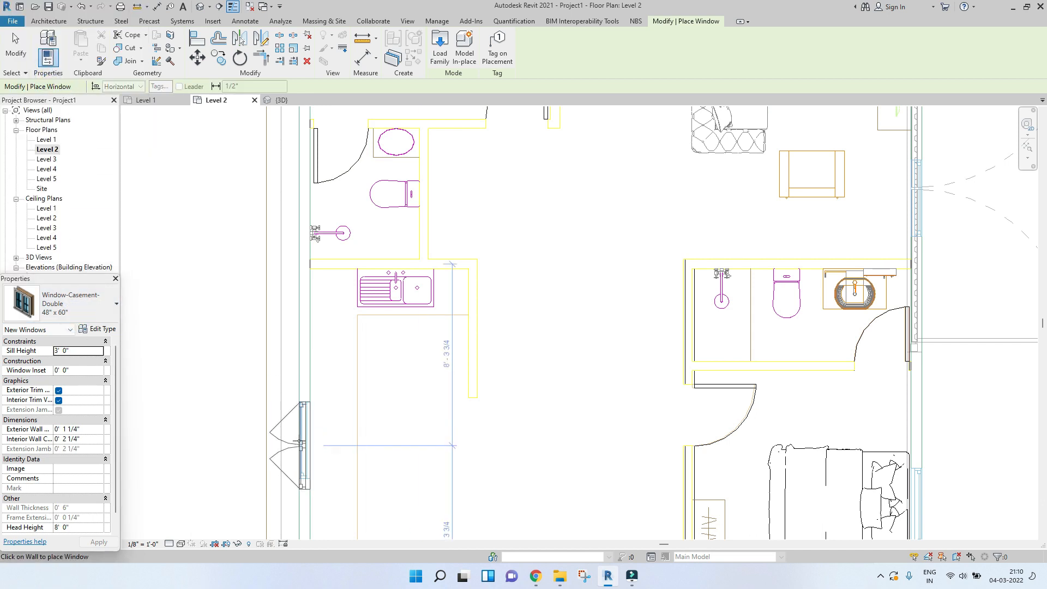
{"action": "scroll", "coordinate": [301, 439], "scroll_direction": "up", "scroll_amount": 4}
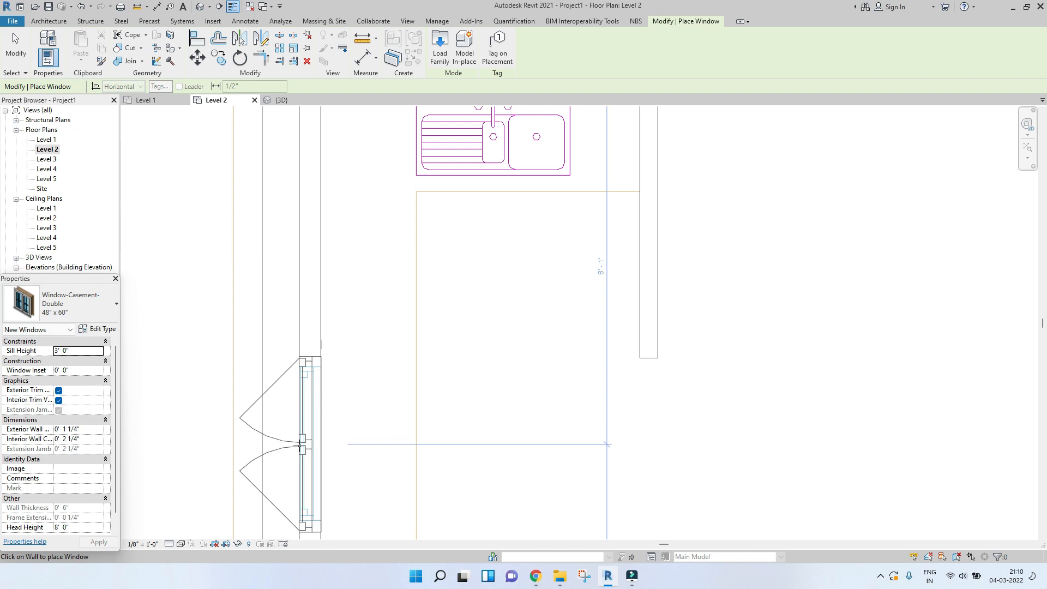
{"action": "scroll", "coordinate": [298, 445], "scroll_direction": "down", "scroll_amount": 2}
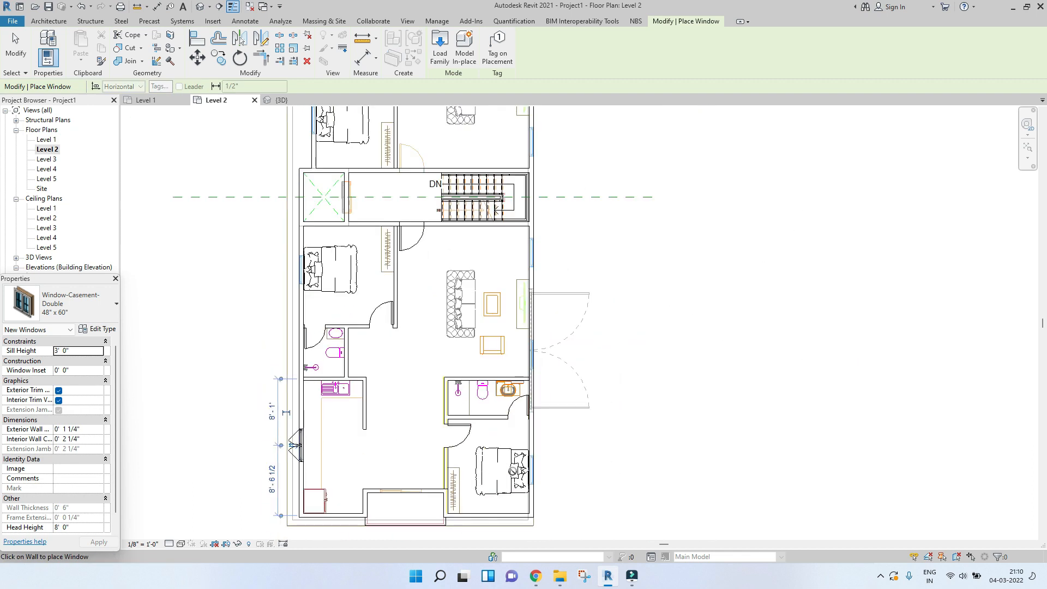
- Place a 48" x 60" double casement window in the exterior wall behind the balcony bedroom's bed
{"action": "scroll", "coordinate": [536, 464], "scroll_direction": "up", "scroll_amount": 5}
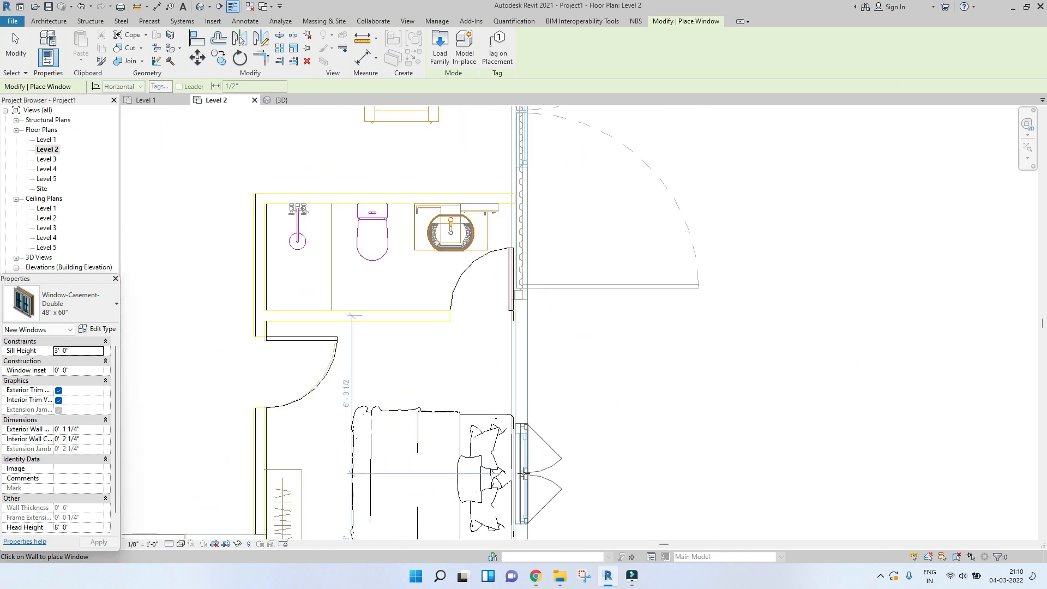
{"action": "left_click", "coordinate": [523, 478]}
{"action": "scroll", "coordinate": [523, 478], "scroll_direction": "down", "scroll_amount": 5}
- Place two 48" x 60" double casement windows in the living room's exterior wall at the drawing's window symbols
{"action": "mouse_move", "coordinate": [531, 486]}
{"action": "middle_mouse_down"}
{"action": "mouse_move", "coordinate": [542, 364]}
{"action": "mouse_move", "coordinate": [549, 486]}
{"action": "middle_mouse_up"}
{"action": "scroll", "coordinate": [528, 436], "scroll_direction": "up", "scroll_amount": 5}
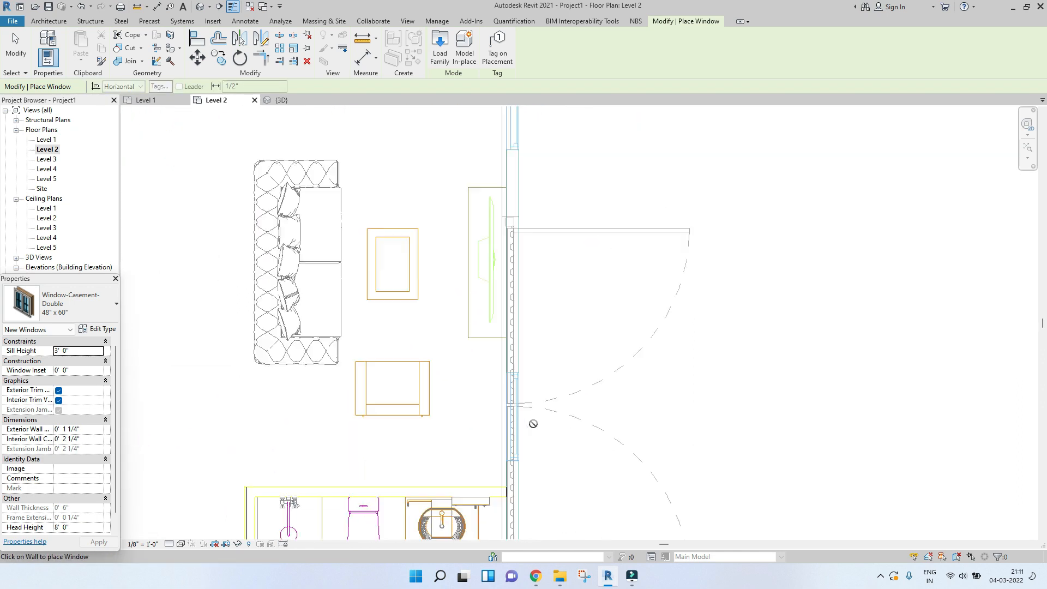
{"action": "left_click", "coordinate": [515, 419]}
{"action": "middle_click_drag", "start_coordinate": [506, 140], "coordinate": [505, 367]}
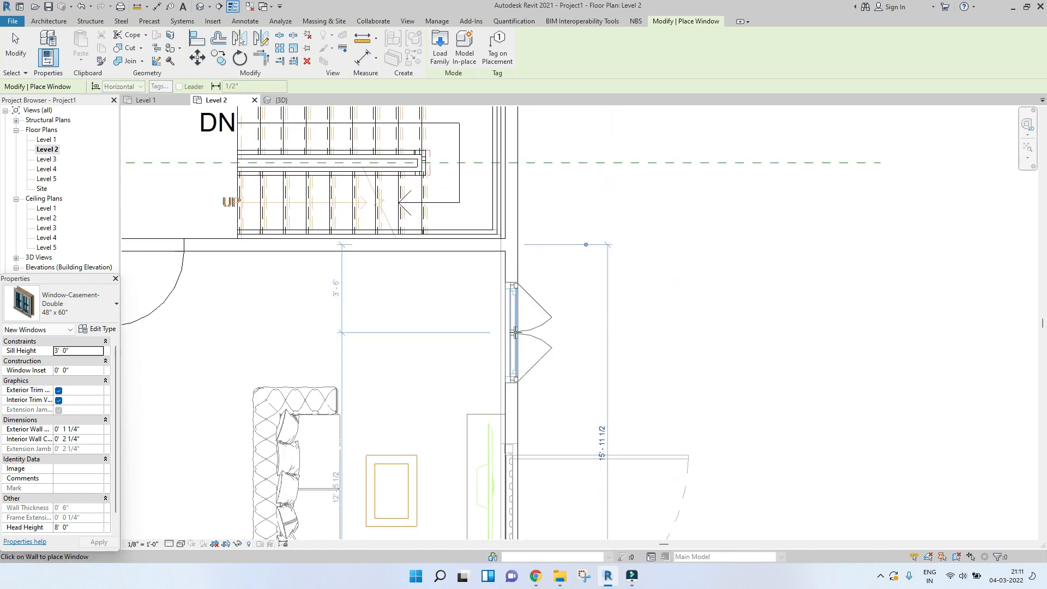
{"action": "left_click", "coordinate": [514, 334]}
{"action": "scroll", "coordinate": [515, 334], "scroll_direction": "down", "scroll_amount": 3}
{"action": "middle_click_drag", "start_coordinate": [514, 205], "coordinate": [528, 352]}
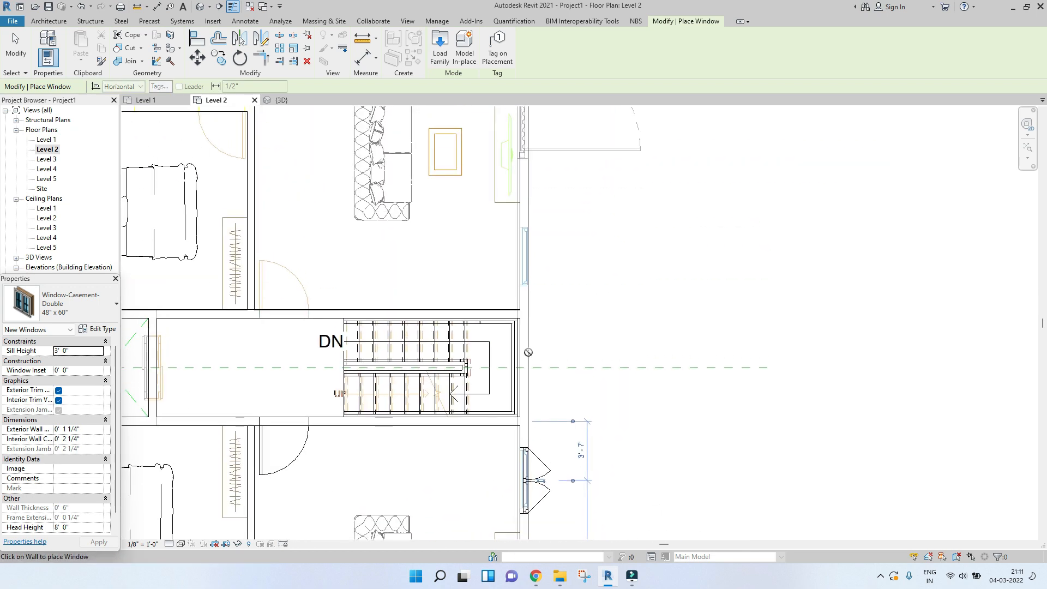
- Place a 48" x 60" double casement window in the exterior wall of the bedroom near the lift
{"action": "scroll", "coordinate": [527, 275], "scroll_direction": "down", "scroll_amount": 1}
{"action": "scroll", "coordinate": [527, 276], "scroll_direction": "down", "scroll_amount": 3}
{"action": "middle_click_drag", "start_coordinate": [468, 386], "coordinate": [596, 342]}
{"action": "scroll", "coordinate": [445, 363], "scroll_direction": "up", "scroll_amount": 4}
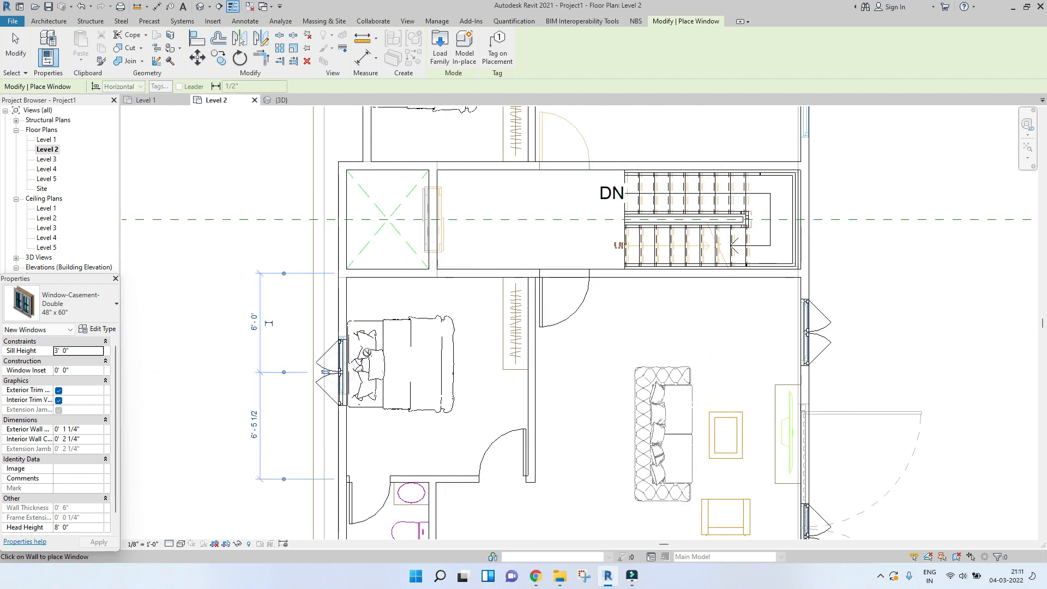
{"action": "left_click", "coordinate": [339, 371]}
{"action": "key", "text": "Escape"}
{"action": "key", "text": "Escape"}
{"action": "left_click", "coordinate": [339, 369]}
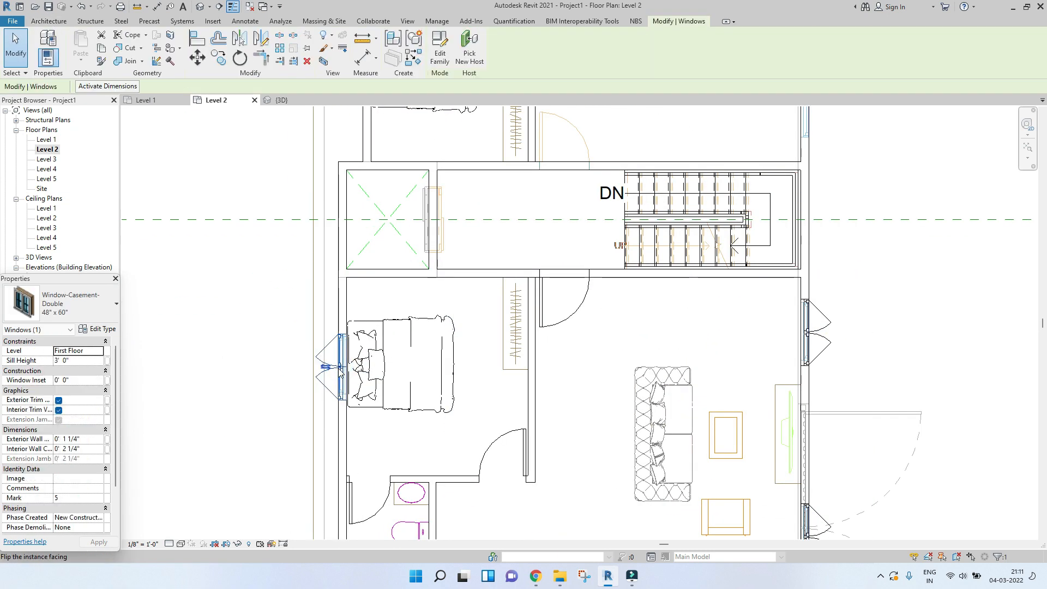
- Inspect the placed doors and windows from several sides in the 3D view
{"action": "left_click", "coordinate": [283, 101]}
{"action": "middle_click_drag", "start_coordinate": [484, 327], "coordinate": [590, 365], "text": "shift"}
{"action": "scroll", "coordinate": [592, 373], "scroll_direction": "up", "scroll_amount": 3}
{"action": "middle_click_drag", "start_coordinate": [650, 388], "coordinate": [421, 374], "text": "shift"}
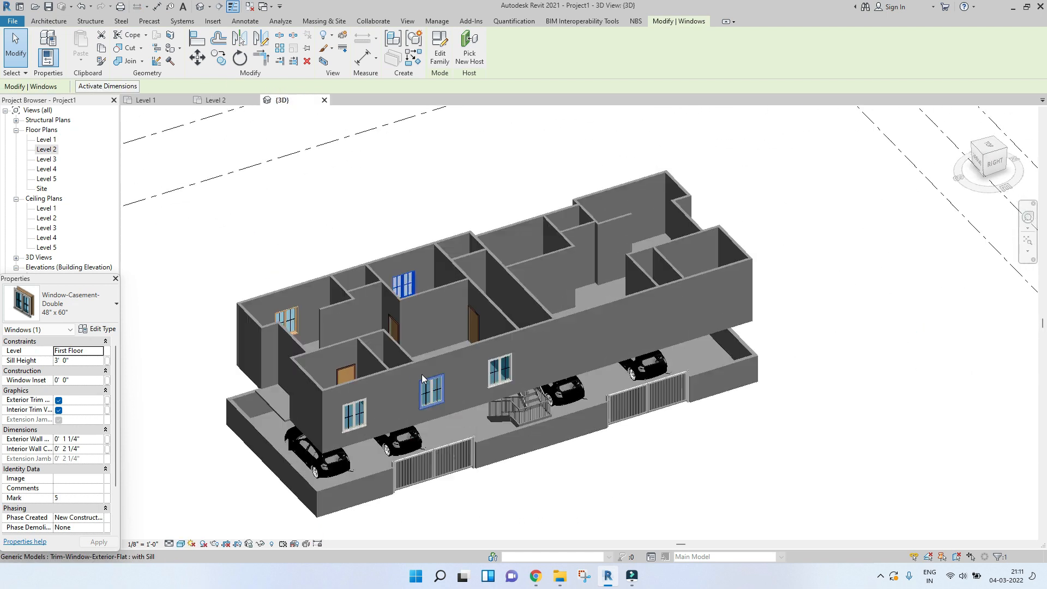
{"action": "scroll", "coordinate": [421, 374], "scroll_direction": "up", "scroll_amount": 2}
{"action": "middle_click_drag", "start_coordinate": [359, 428], "coordinate": [443, 449], "text": "shift"}
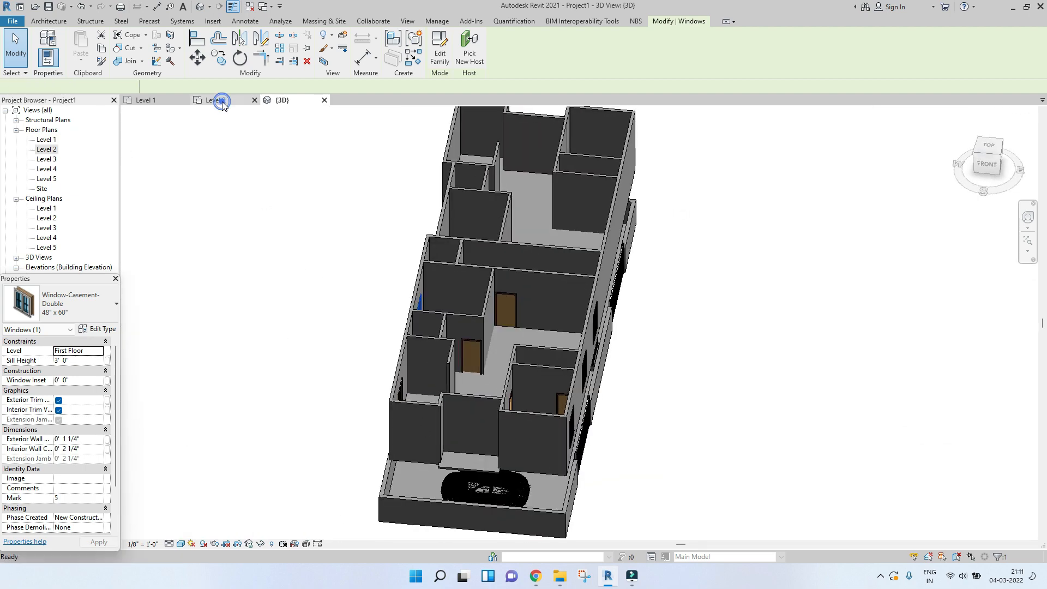
- Open the BED project from the Revit Families folder and copy its bed model
{"action": "left_click", "coordinate": [218, 101]}
{"action": "scroll", "coordinate": [479, 304], "scroll_direction": "down", "scroll_amount": 6}
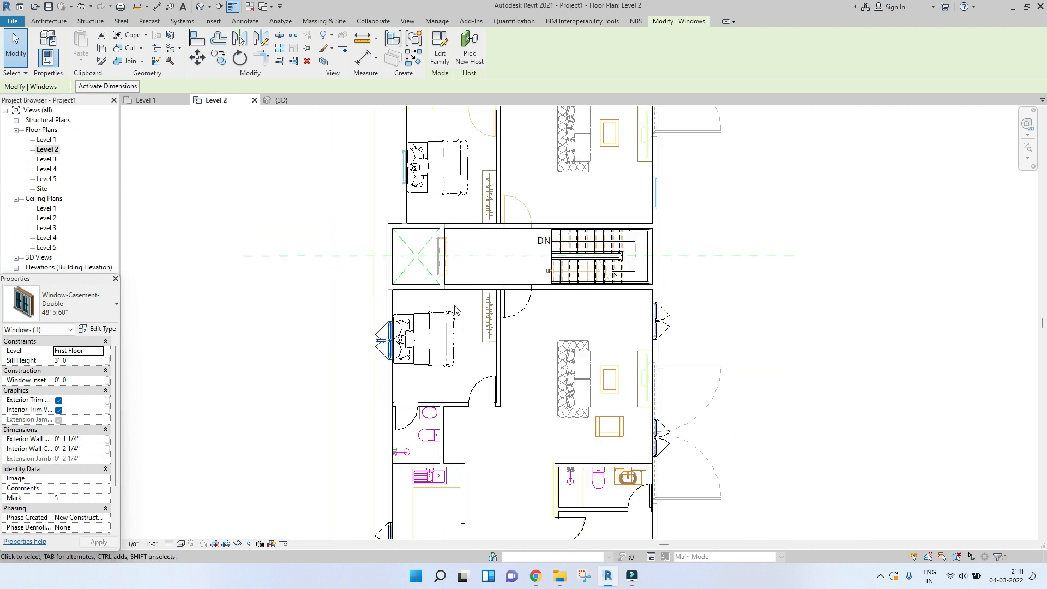
{"action": "left_click", "coordinate": [703, 378]}
{"action": "scroll", "coordinate": [567, 431], "scroll_direction": "up", "scroll_amount": 5}
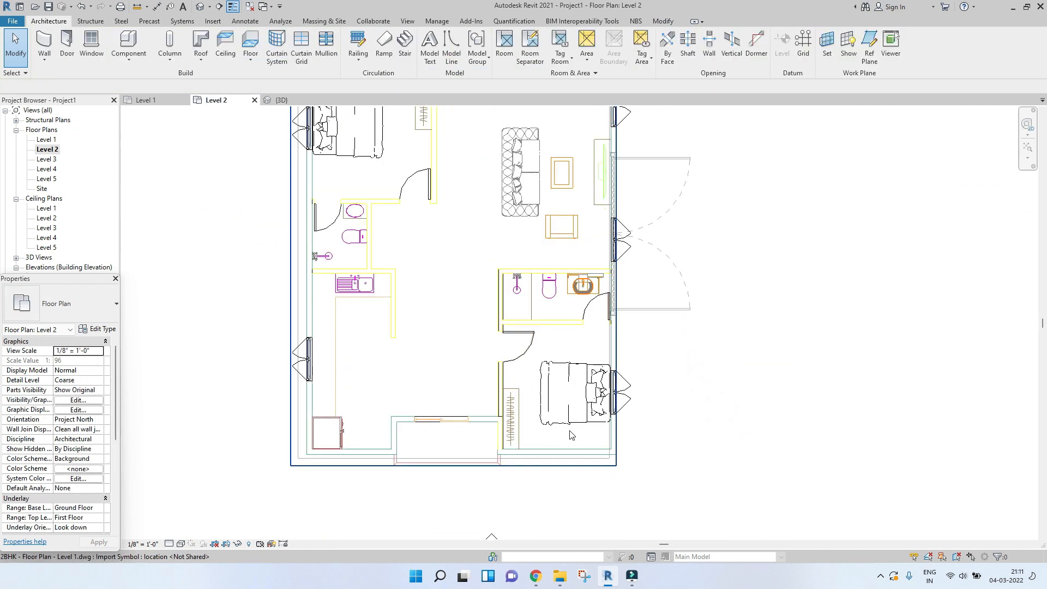
{"action": "middle_click_drag", "start_coordinate": [549, 377], "coordinate": [500, 393]}
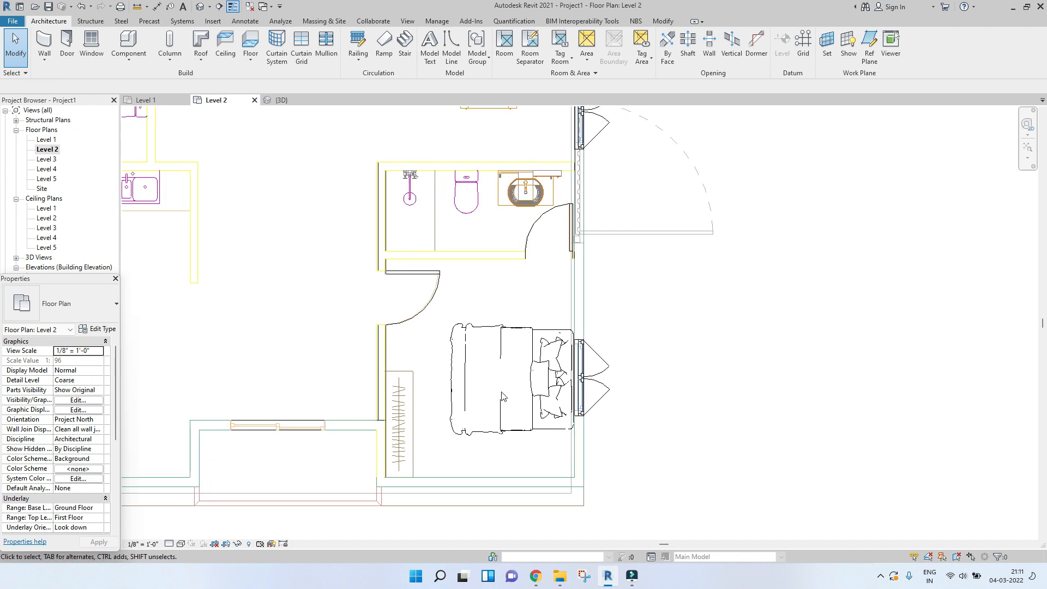
{"action": "left_click", "coordinate": [560, 577]}
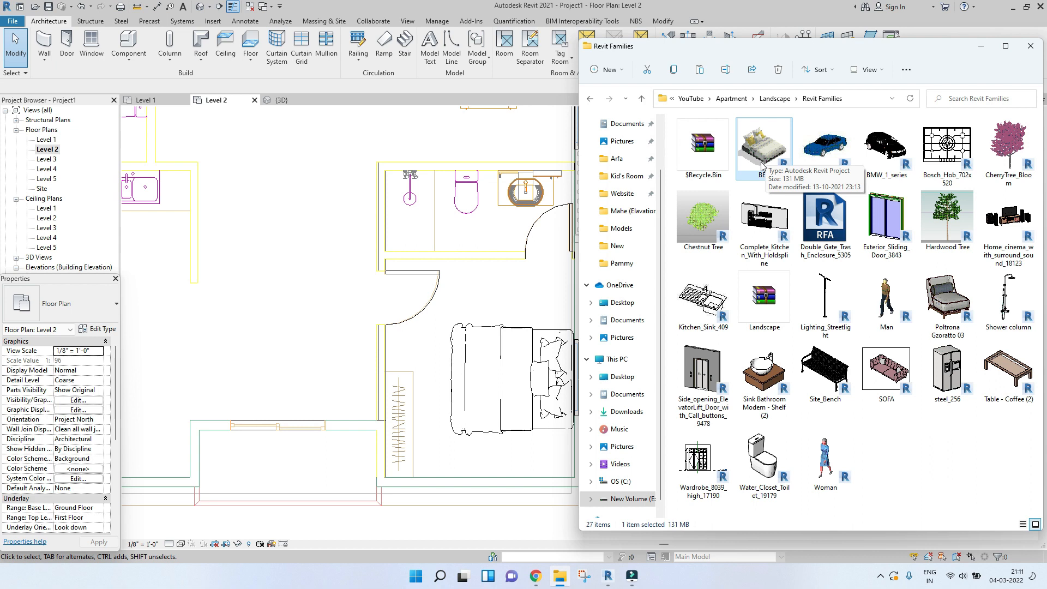
{"action": "left_click_drag", "start_coordinate": [762, 165], "coordinate": [428, 185]}
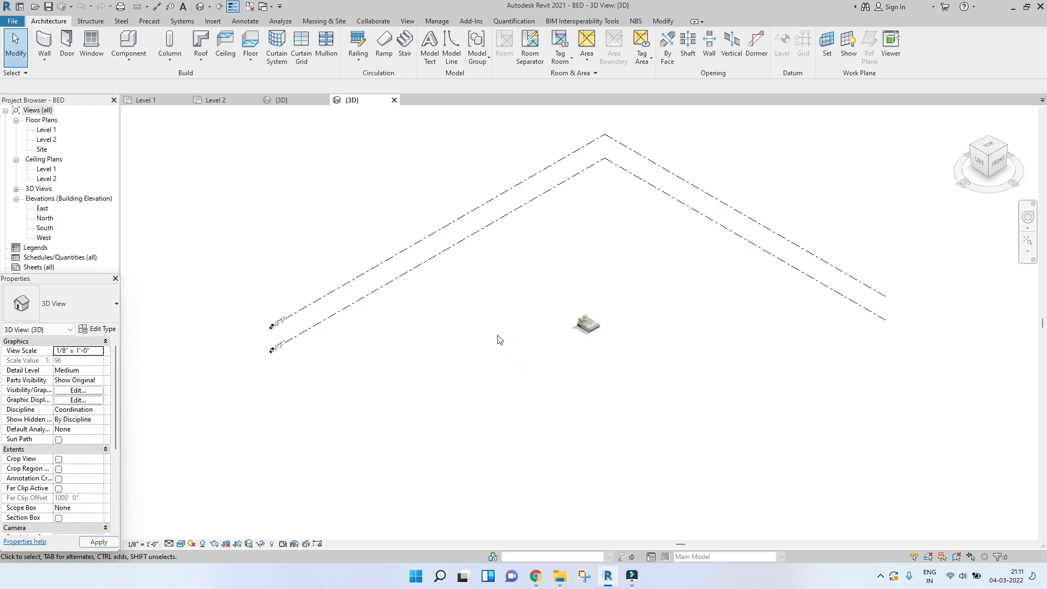
{"action": "left_click_drag", "start_coordinate": [547, 273], "coordinate": [653, 414]}
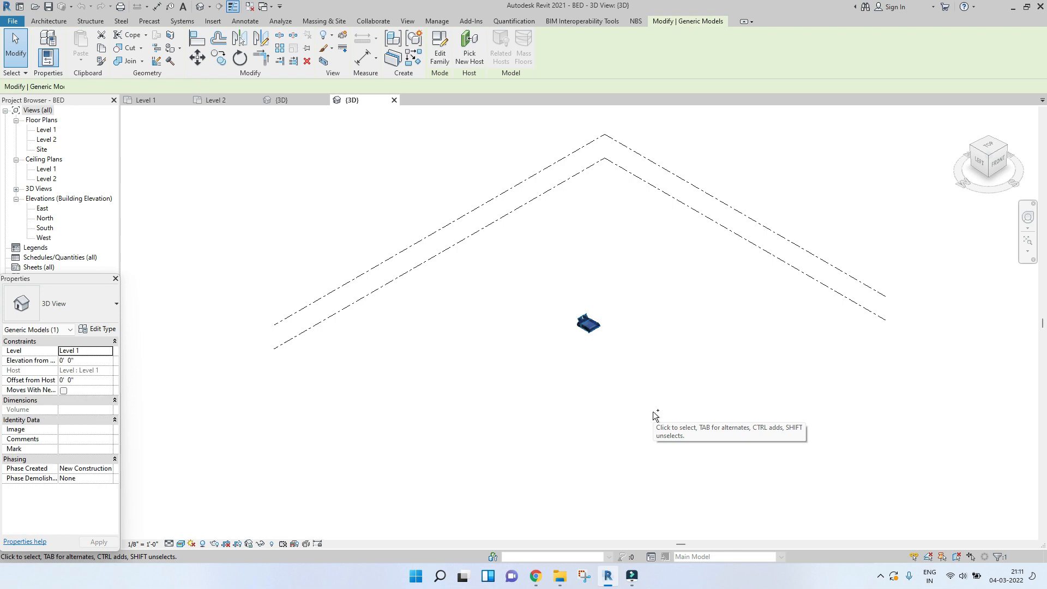
- Paste the copied bed into the Level 2 plan, outside the exterior wall beside the balcony bedroom
{"action": "left_click", "coordinate": [281, 101]}
{"action": "left_click", "coordinate": [212, 100]}
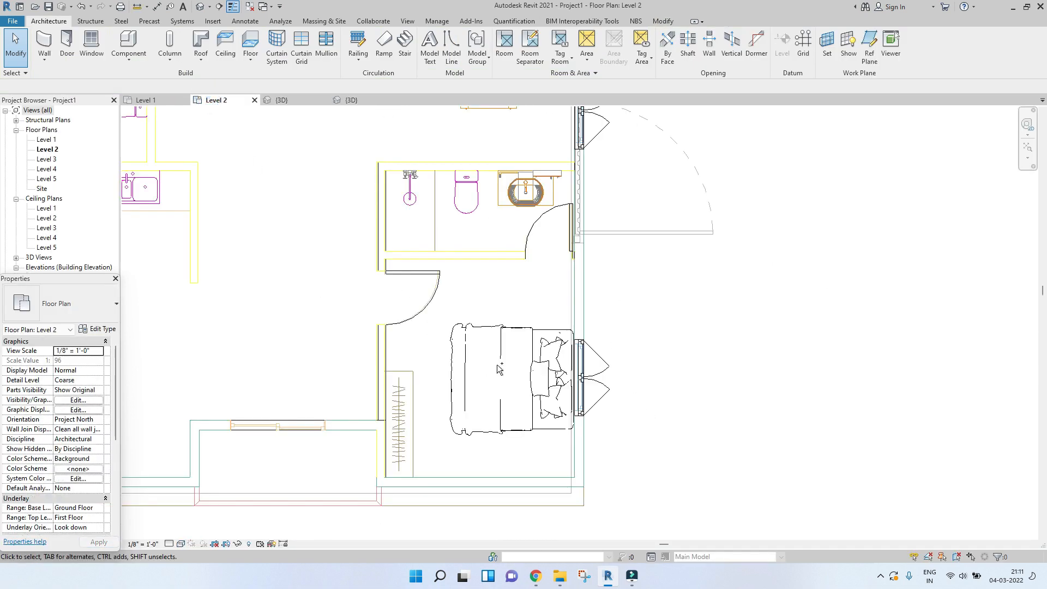
{"action": "left_click", "coordinate": [499, 369]}
{"action": "left_click", "coordinate": [533, 337]}
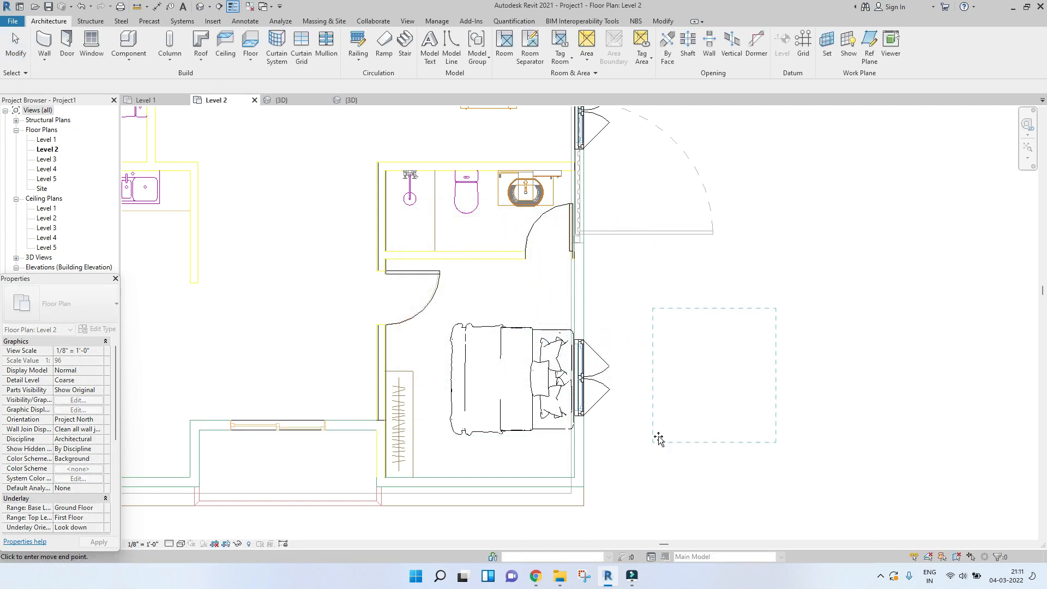
{"action": "left_click", "coordinate": [688, 435]}
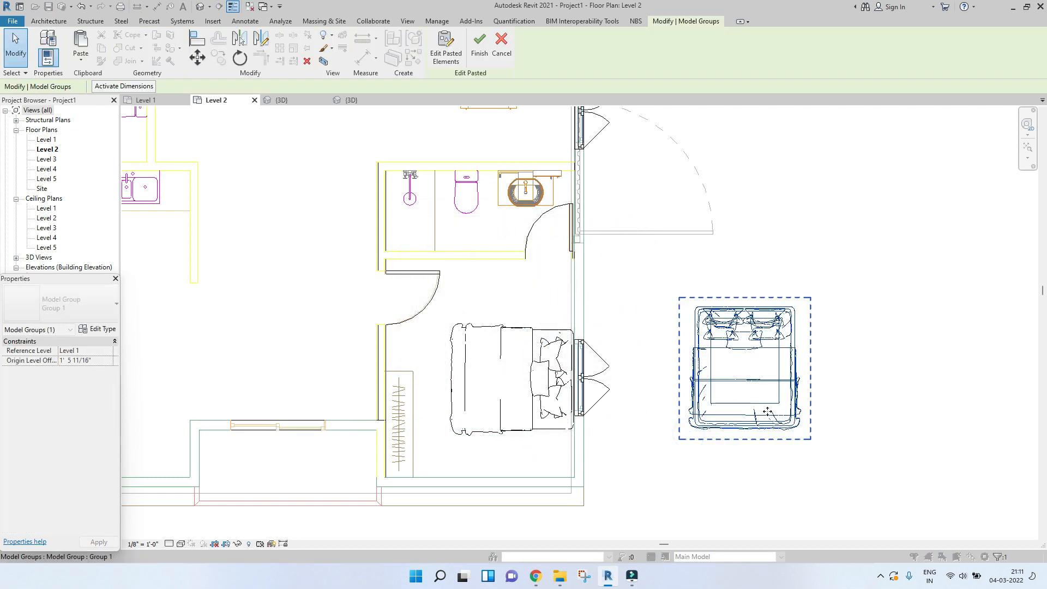
{"action": "left_click", "coordinate": [480, 44]}
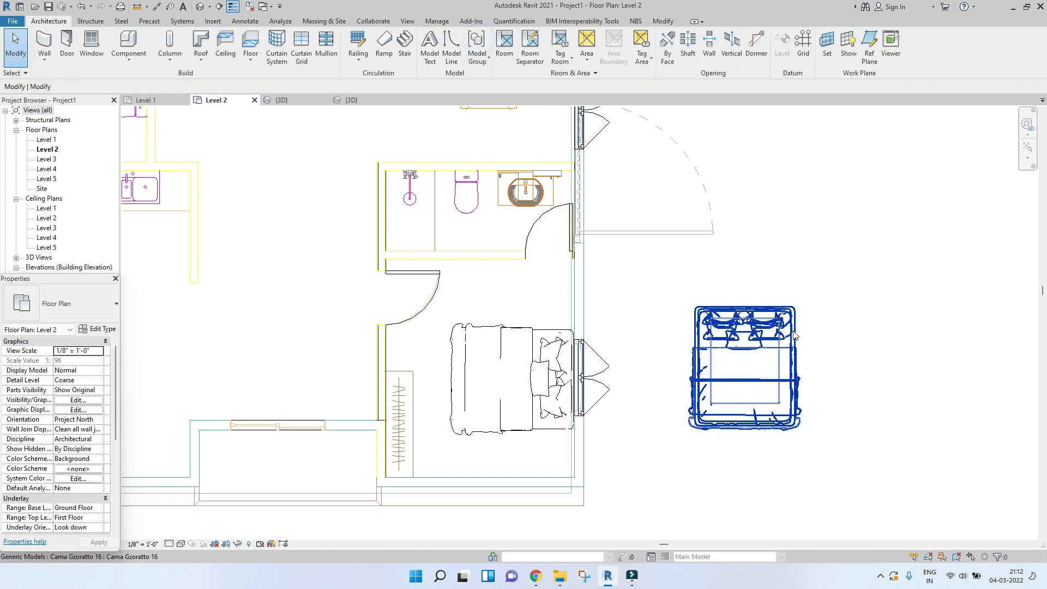
- Rotate the pasted bed 90° clockwise about its centre
{"action": "left_click", "coordinate": [776, 330]}
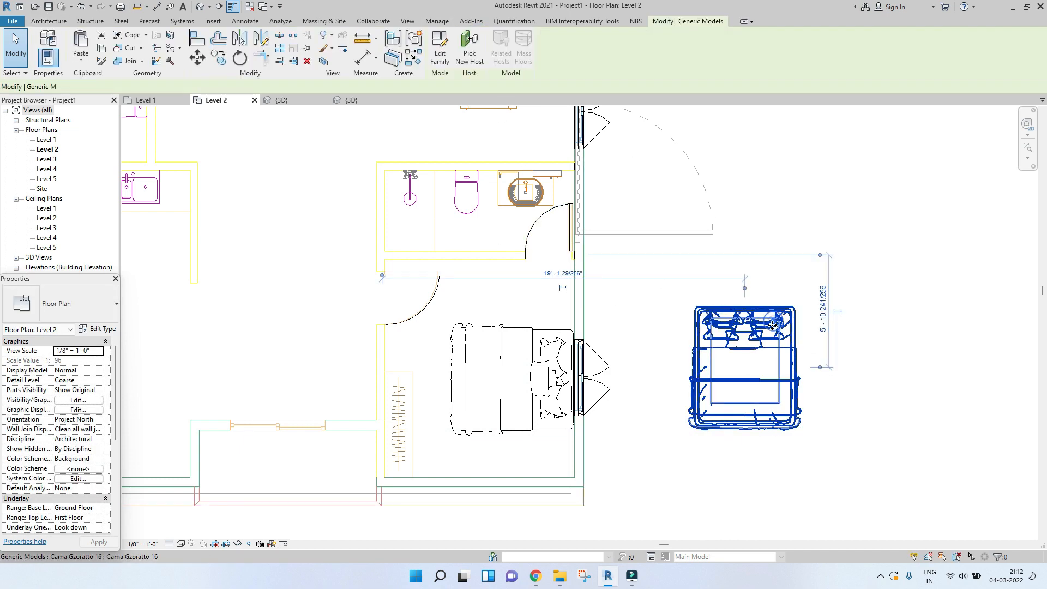
{"action": "left_click", "coordinate": [240, 58]}
{"action": "left_click", "coordinate": [745, 232]}
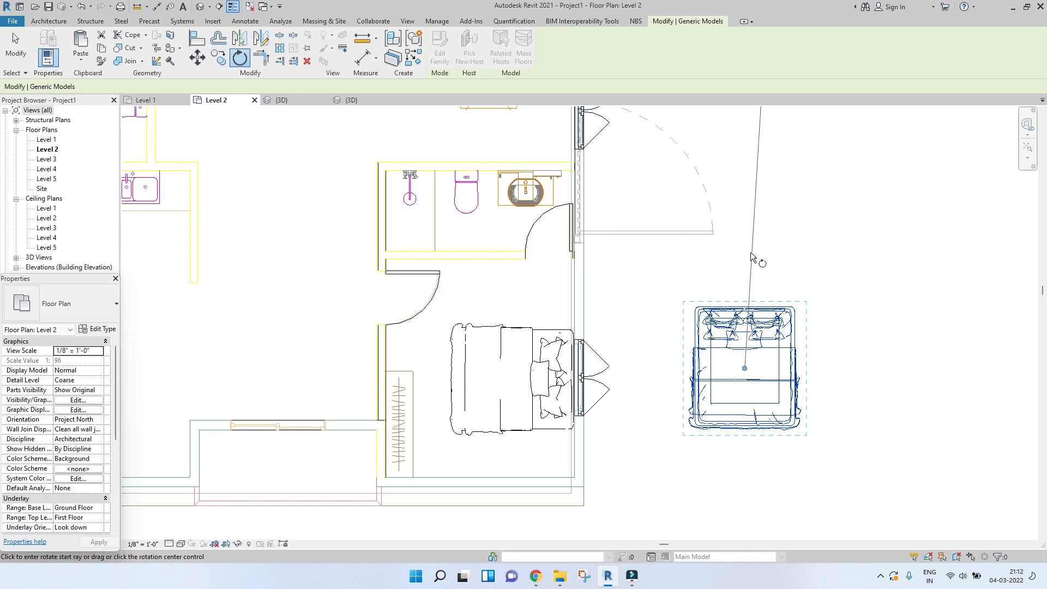
{"action": "left_click", "coordinate": [872, 374]}
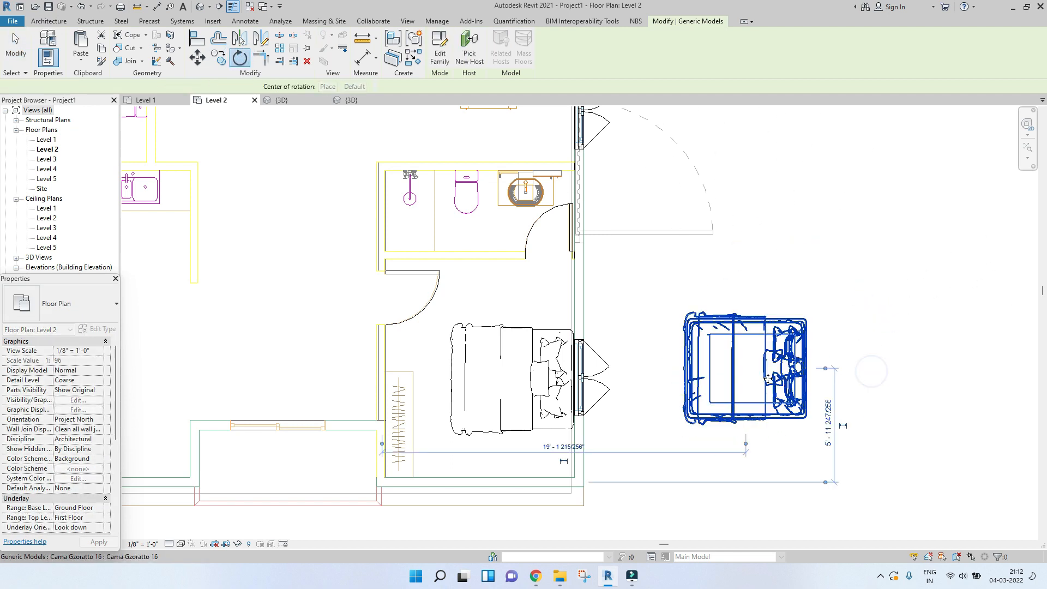
- Move the bed onto the drawn bed symbol in the balcony bedroom, with its headboard against the window wall
{"action": "left_click_drag", "start_coordinate": [796, 354], "coordinate": [565, 360]}
{"action": "scroll", "coordinate": [609, 378], "scroll_direction": "up", "scroll_amount": 2}
{"action": "left_click", "coordinate": [705, 327]}
{"action": "scroll", "coordinate": [559, 308], "scroll_direction": "up", "scroll_amount": 3}
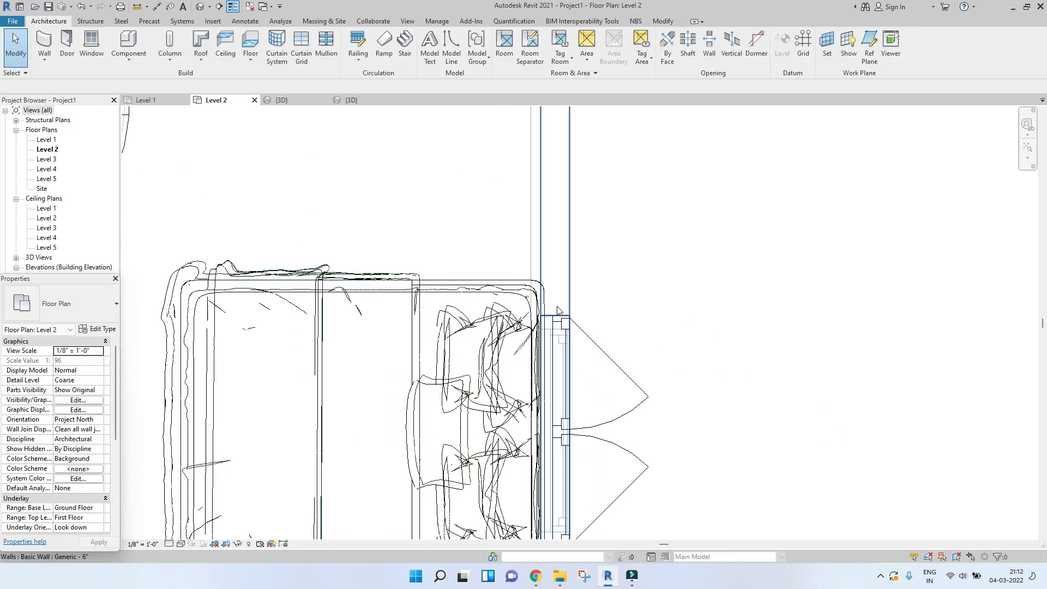
{"action": "left_click", "coordinate": [522, 292]}
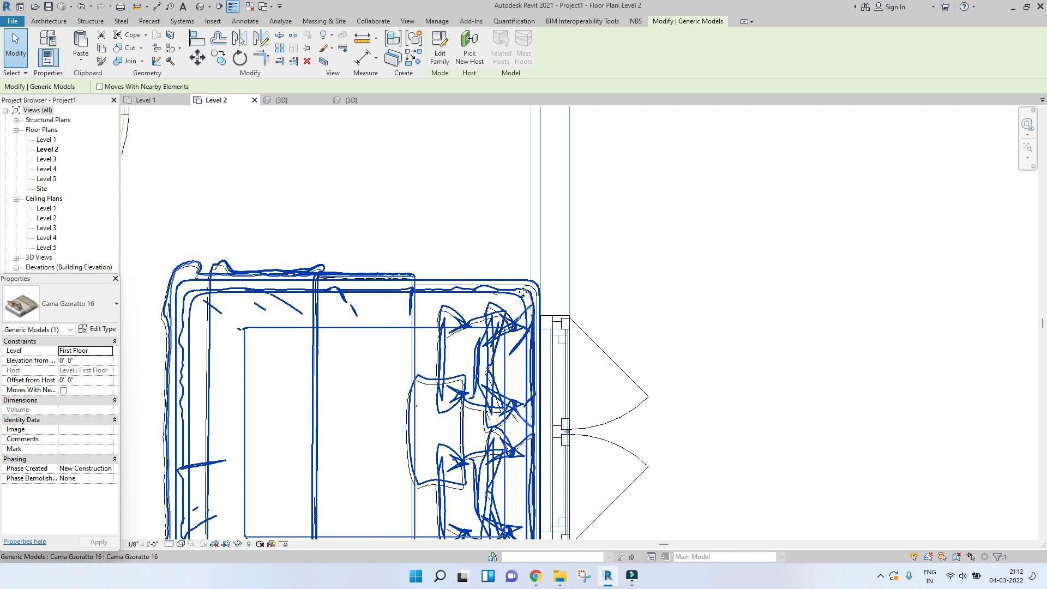
{"action": "scroll", "coordinate": [523, 293], "scroll_direction": "down", "scroll_amount": 3}
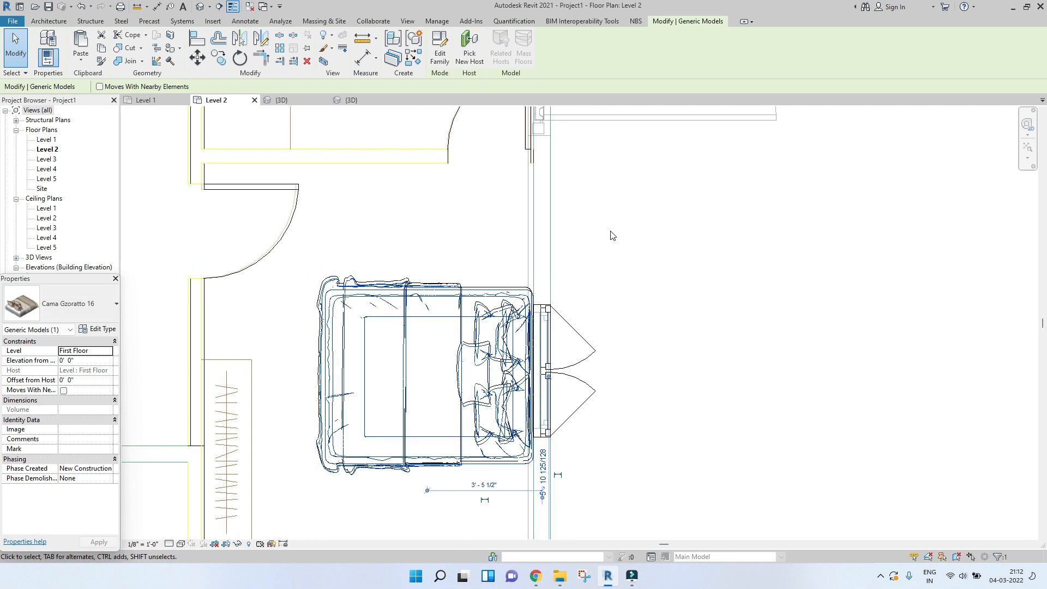
{"action": "left_click", "coordinate": [498, 260]}
- Set the underlay's base level in the Level 2 plan to First Floor
{"action": "scroll", "coordinate": [524, 221], "scroll_direction": "up", "scroll_amount": 3}
{"action": "middle_click_drag", "start_coordinate": [538, 197], "coordinate": [560, 380]}
{"action": "scroll", "coordinate": [561, 380], "scroll_direction": "down", "scroll_amount": 3}
{"action": "middle_click_drag", "start_coordinate": [573, 234], "coordinate": [575, 385]}
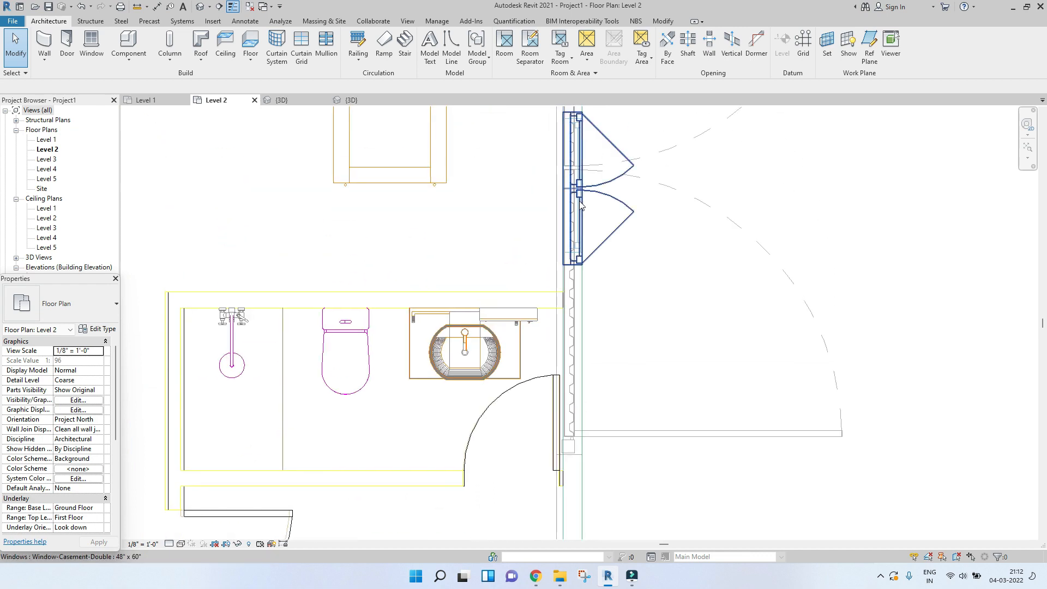
{"action": "scroll", "coordinate": [707, 276], "scroll_direction": "down", "scroll_amount": 5}
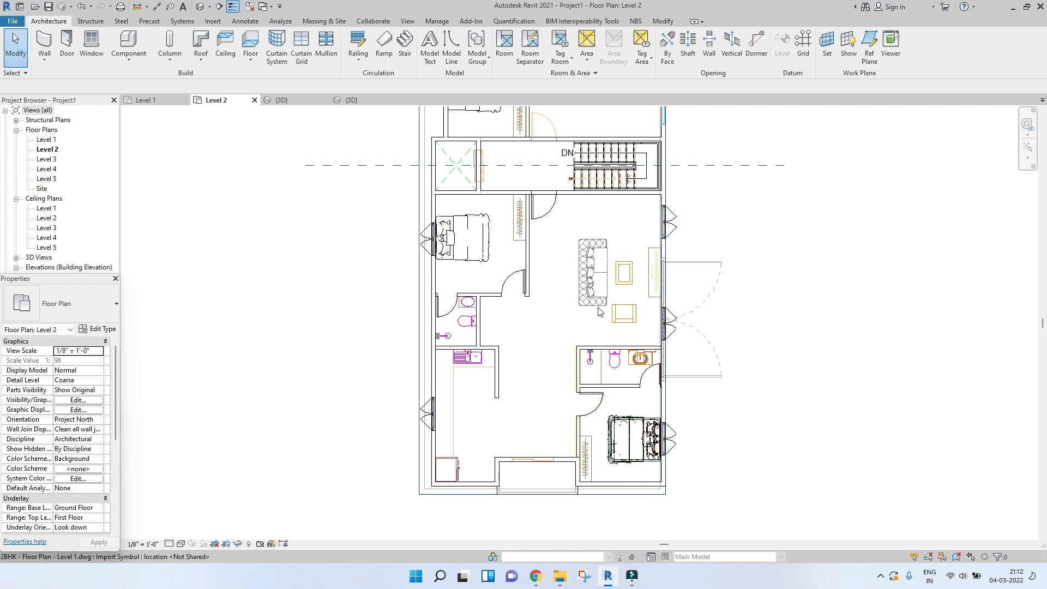
{"action": "scroll", "coordinate": [76, 500], "scroll_direction": "down", "scroll_amount": 5}
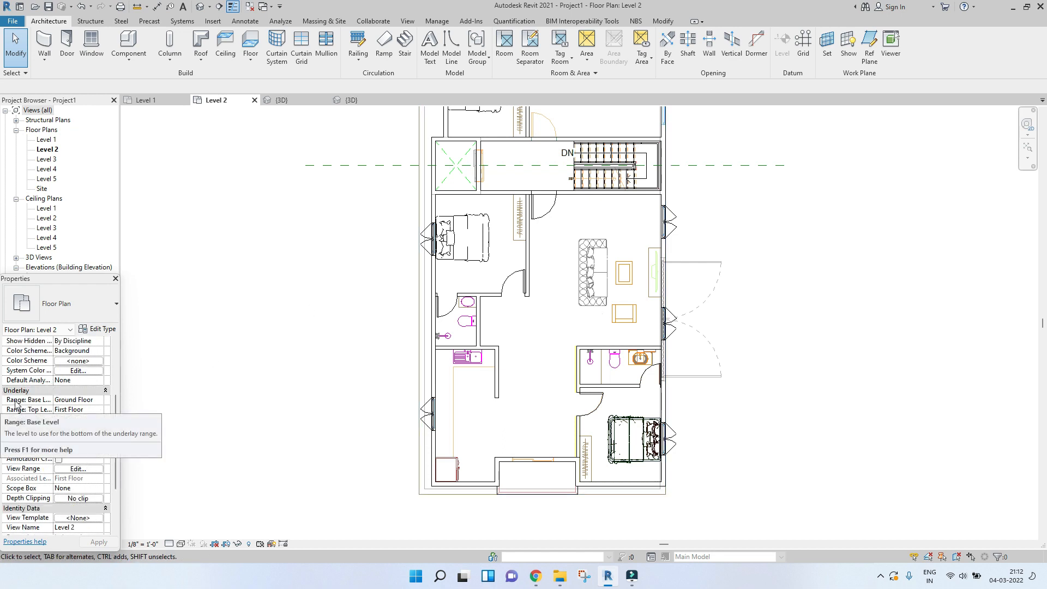
{"action": "left_click", "coordinate": [99, 401]}
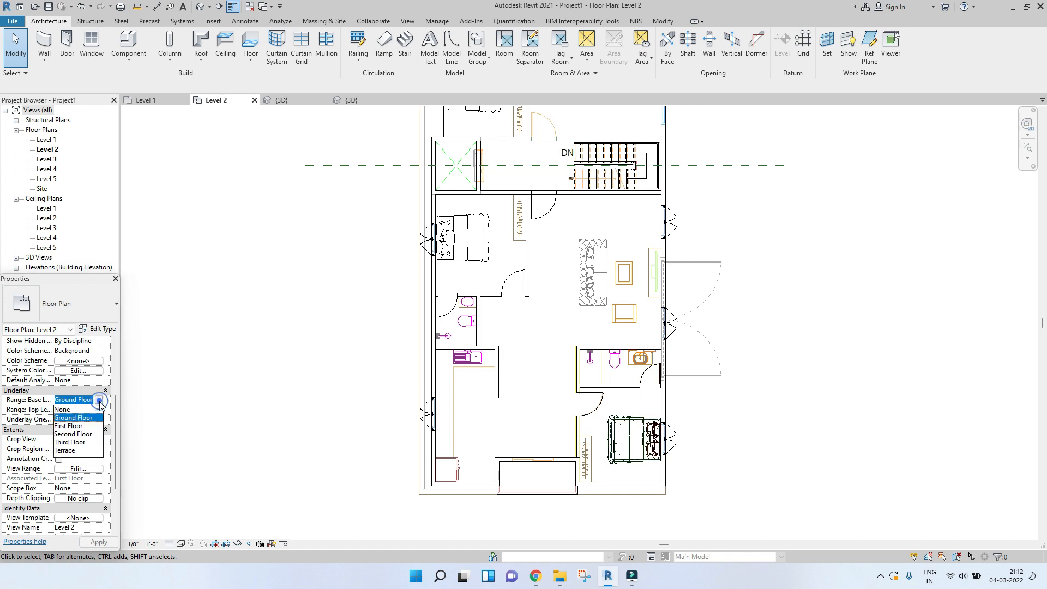
{"action": "left_click", "coordinate": [76, 425]}
{"action": "left_click", "coordinate": [98, 542]}
{"action": "scroll", "coordinate": [691, 318], "scroll_direction": "up", "scroll_amount": 4}
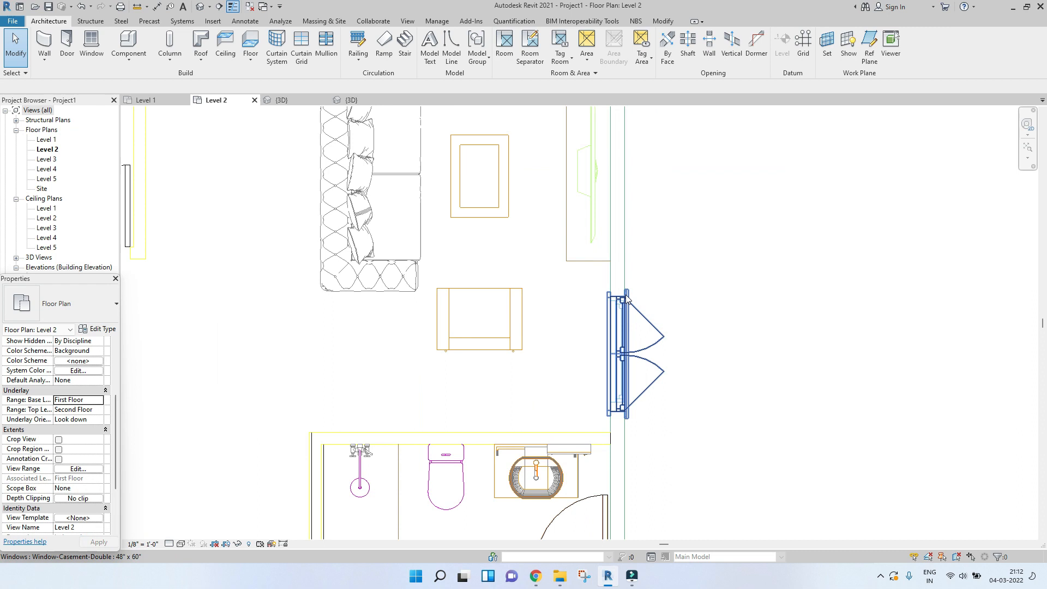
{"action": "scroll", "coordinate": [684, 361], "scroll_direction": "up", "scroll_amount": 2}
{"action": "scroll", "coordinate": [684, 362], "scroll_direction": "down", "scroll_amount": 2}
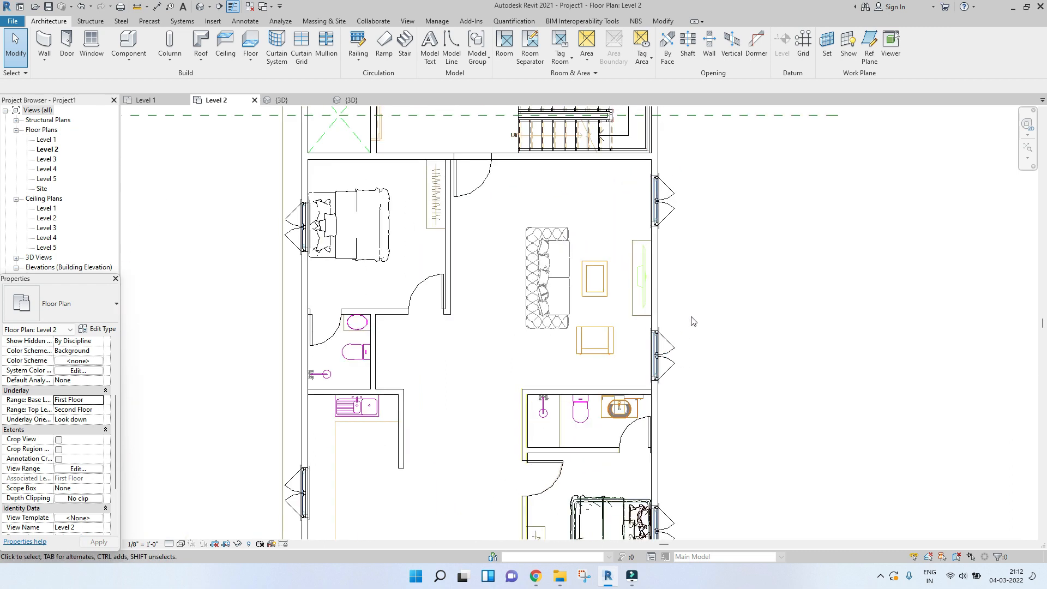
- Create a similar Cama Gzoratto 16 bed on the bed symbol in the bedroom near the lift, headboard against the window wall
{"action": "middle_click_drag", "start_coordinate": [693, 322], "coordinate": [702, 416]}
{"action": "scroll", "coordinate": [716, 322], "scroll_direction": "down", "scroll_amount": 2}
{"action": "middle_click_drag", "start_coordinate": [715, 321], "coordinate": [677, 343]}
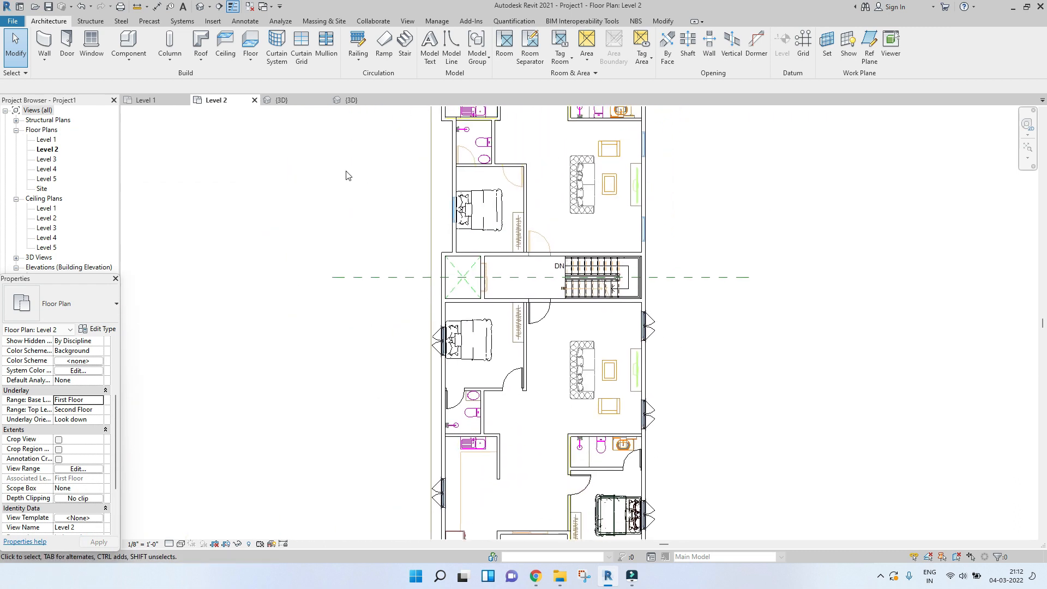
{"action": "middle_click_drag", "start_coordinate": [679, 422], "coordinate": [662, 302]}
{"action": "scroll", "coordinate": [601, 383], "scroll_direction": "up", "scroll_amount": 2}
{"action": "left_click", "coordinate": [600, 380]}
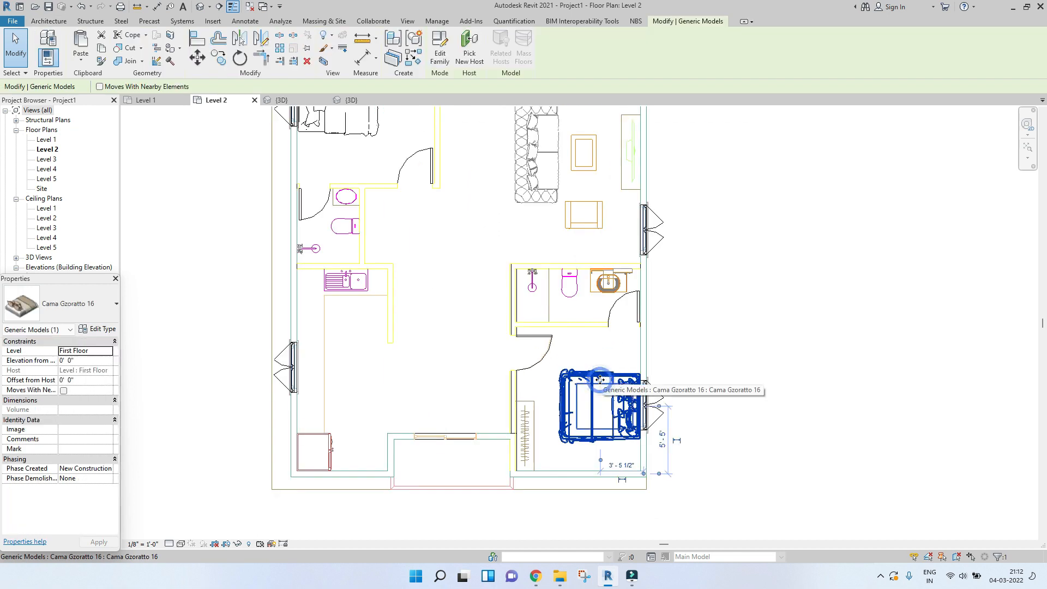
{"action": "middle_click_drag", "start_coordinate": [604, 383], "coordinate": [605, 434]}
{"action": "key", "text": "c"}
{"action": "key", "text": "s"}
{"action": "middle_click_drag", "start_coordinate": [452, 316], "coordinate": [465, 392]}
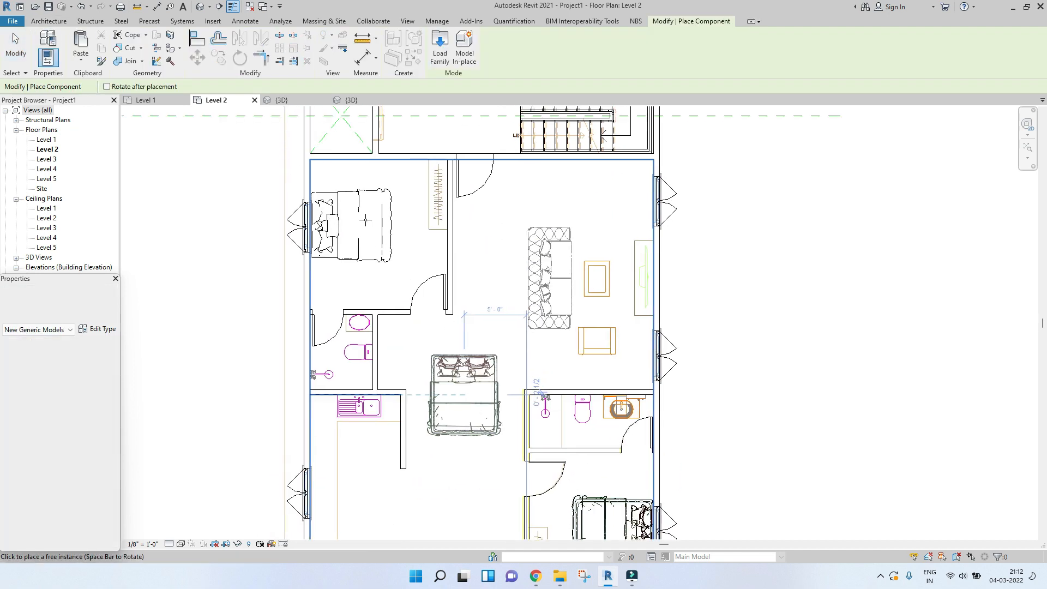
{"action": "scroll", "coordinate": [349, 218], "scroll_direction": "up", "scroll_amount": 5}
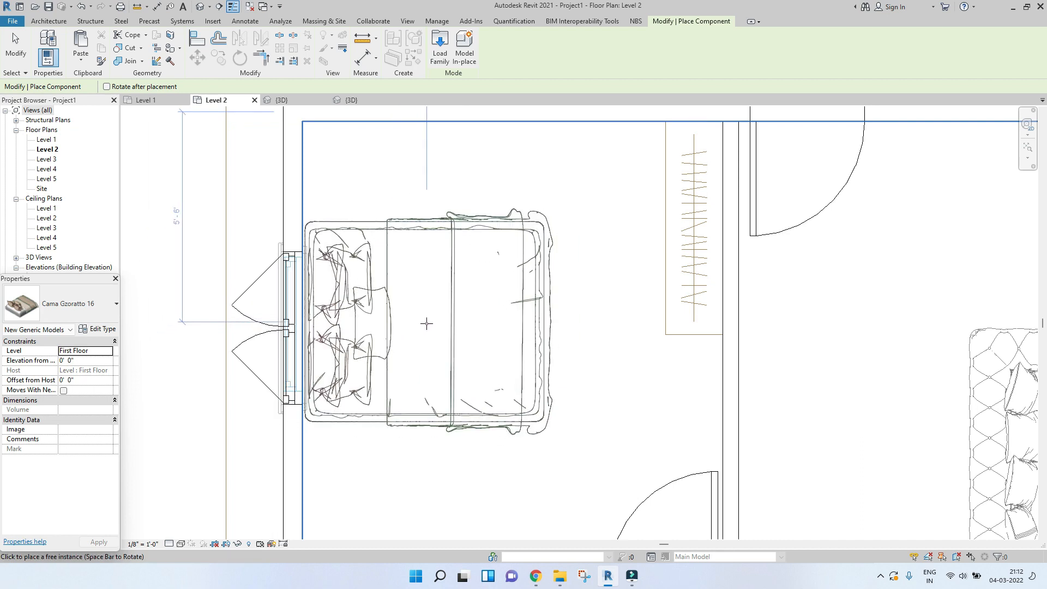
{"action": "left_click", "coordinate": [426, 323]}
{"action": "scroll", "coordinate": [428, 322], "scroll_direction": "down", "scroll_amount": 5}
{"action": "key", "text": "Escape"}
{"action": "key", "text": "Escape"}
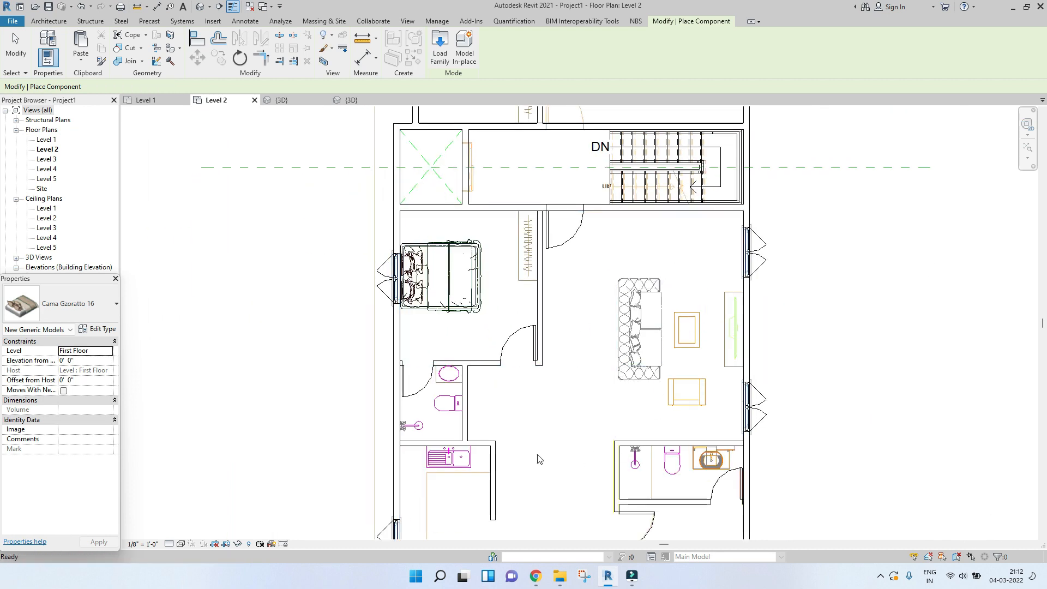
- Load the Wardrobe_8039_high_17190 family from the Revit Families folder and place it on the balcony bedroom's inner wall at the wardrobe symbol
{"action": "scroll", "coordinate": [453, 306], "scroll_direction": "down", "scroll_amount": 2}
{"action": "middle_click_drag", "start_coordinate": [575, 473], "coordinate": [560, 412]}
{"action": "scroll", "coordinate": [539, 436], "scroll_direction": "up", "scroll_amount": 2}
{"action": "scroll", "coordinate": [532, 394], "scroll_direction": "up", "scroll_amount": 2}
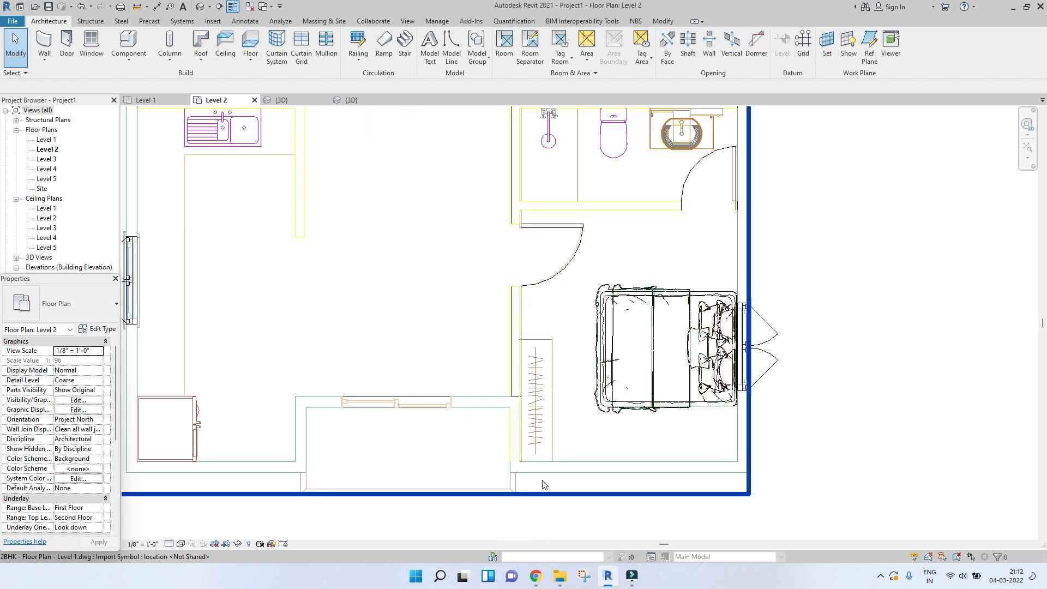
{"action": "left_click", "coordinate": [559, 575]}
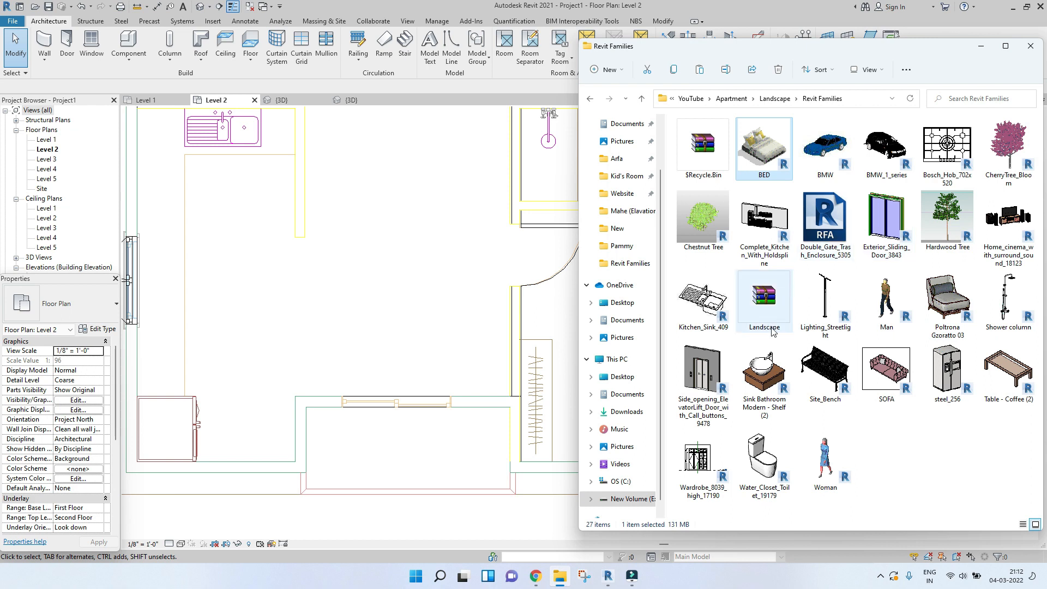
{"action": "left_click", "coordinate": [694, 473]}
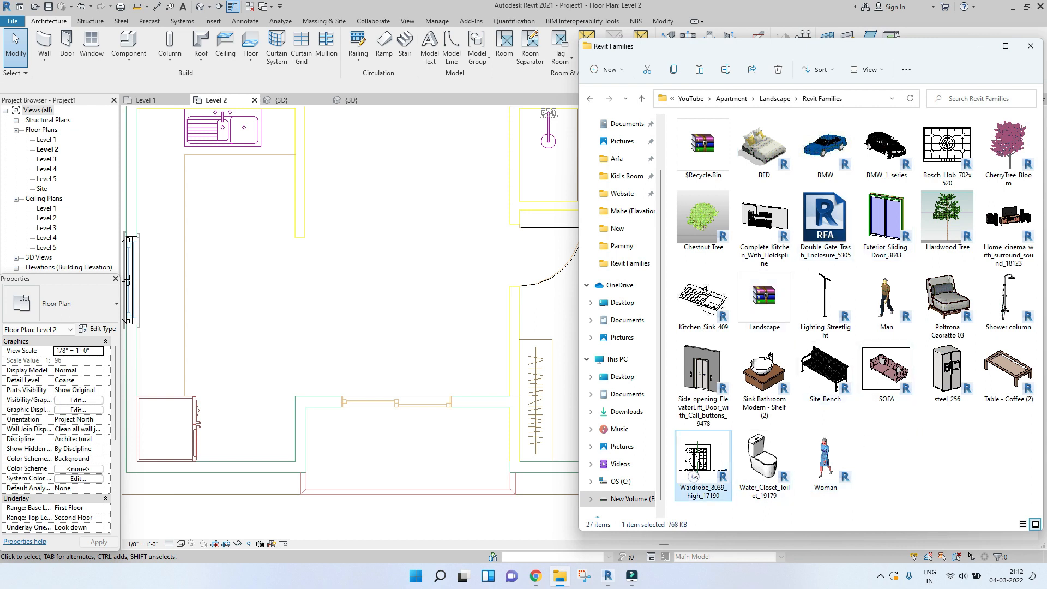
{"action": "left_click_drag", "start_coordinate": [458, 376], "coordinate": [461, 377]}
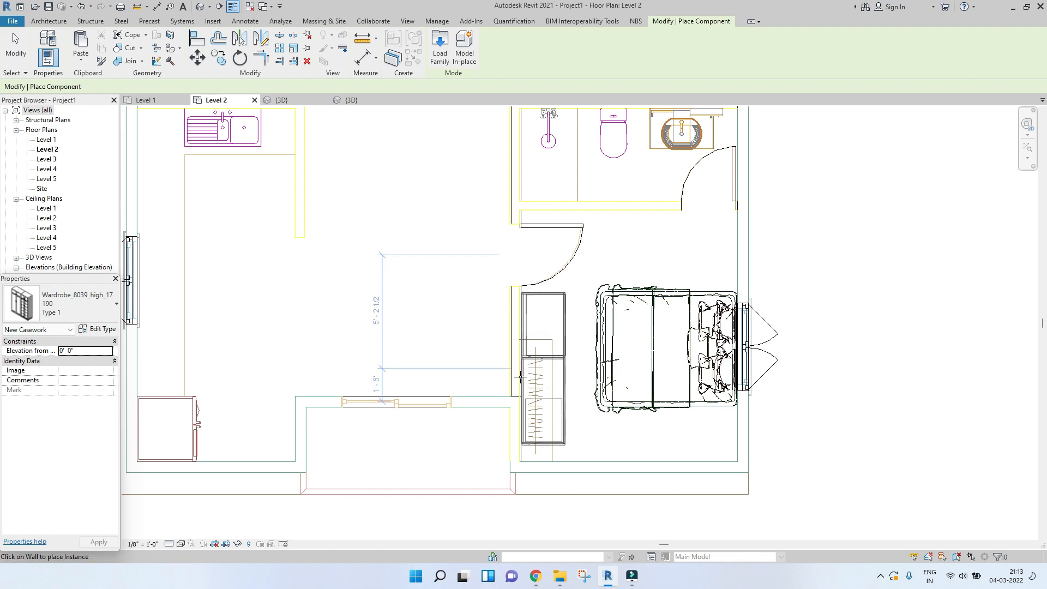
{"action": "left_click", "coordinate": [540, 379]}
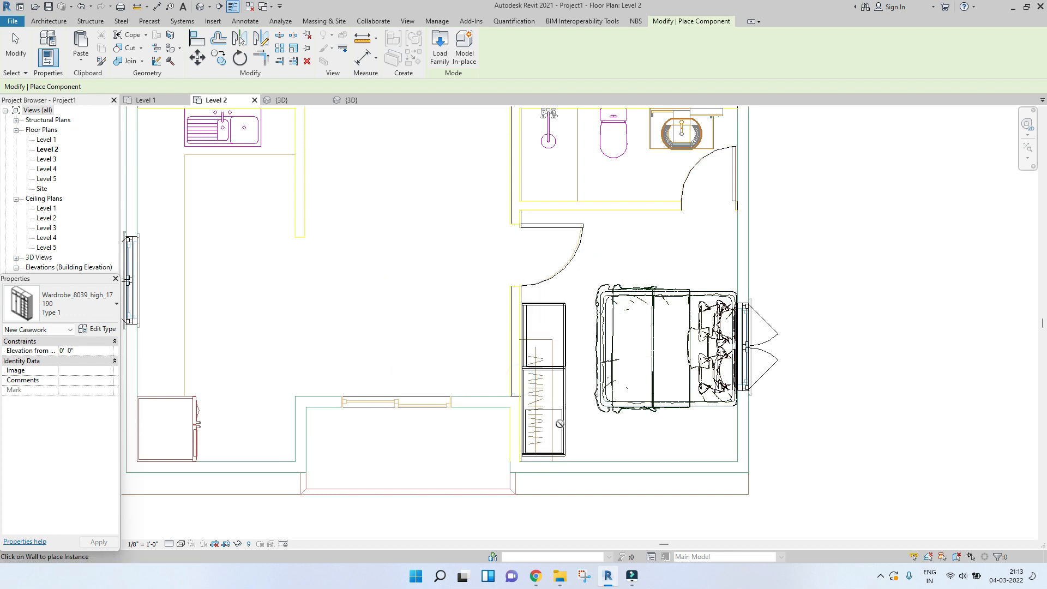
{"action": "key", "text": "Escape"}
{"action": "key", "text": "Escape"}
- Align the wardrobe's end with the inner face of the balcony bedroom's front exterior wall
{"action": "key", "text": "l"}
{"action": "scroll", "coordinate": [564, 451], "scroll_direction": "up", "scroll_amount": 3}
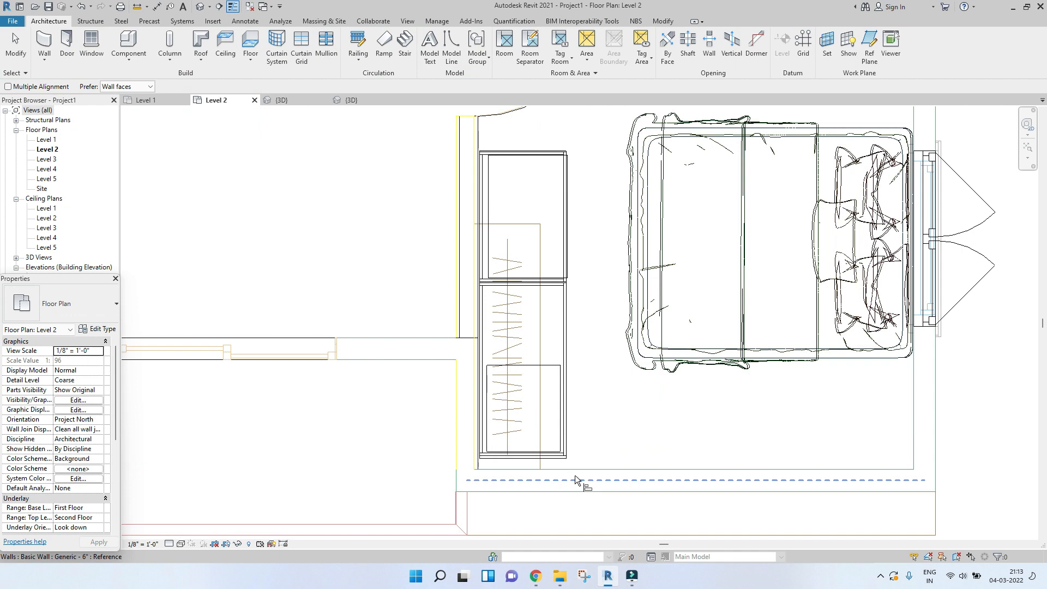
{"action": "left_click", "coordinate": [585, 469]}
{"action": "left_click", "coordinate": [564, 455]}
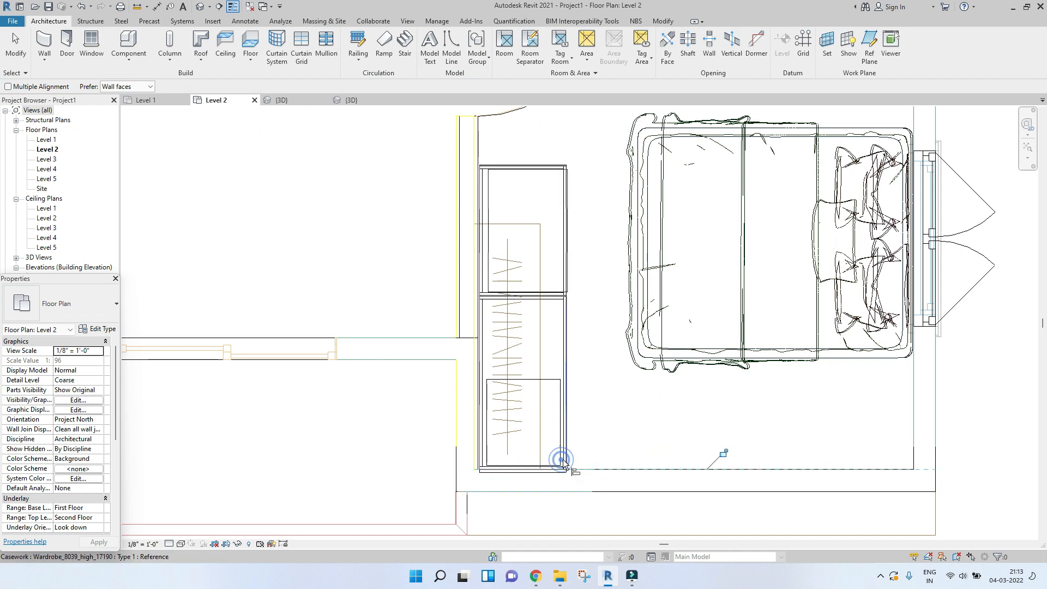
{"action": "scroll", "coordinate": [556, 477], "scroll_direction": "down", "scroll_amount": 6}
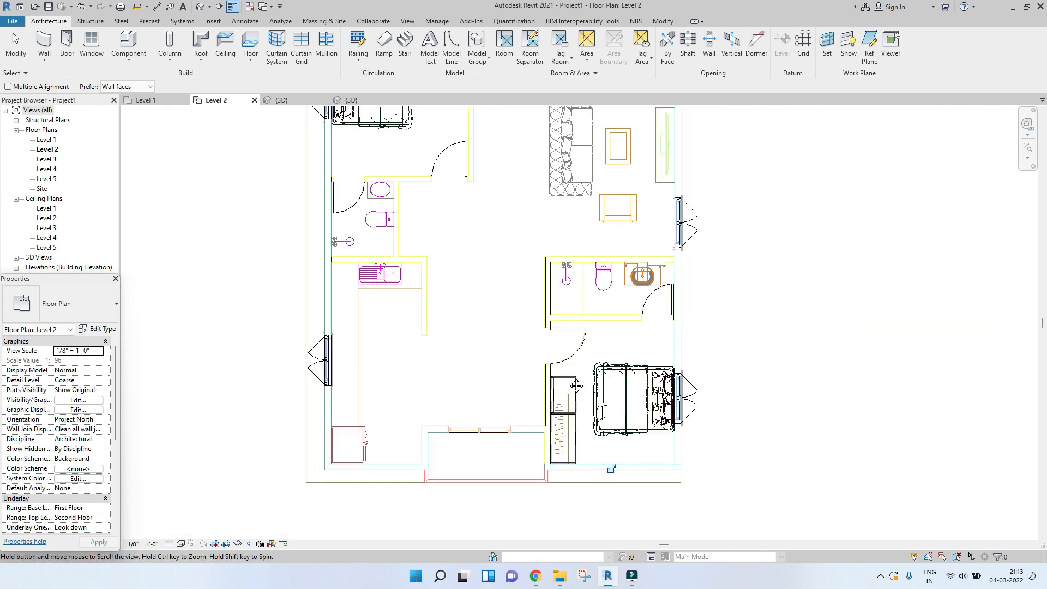
- Create a similar Wardrobe_8039_high_17190 on the inner wall of the bedroom near the lift, at the wardrobe symbol
{"action": "key", "text": "Escape"}
{"action": "left_click", "coordinate": [583, 394]}
{"action": "key", "text": "c"}
{"action": "key", "text": "s"}
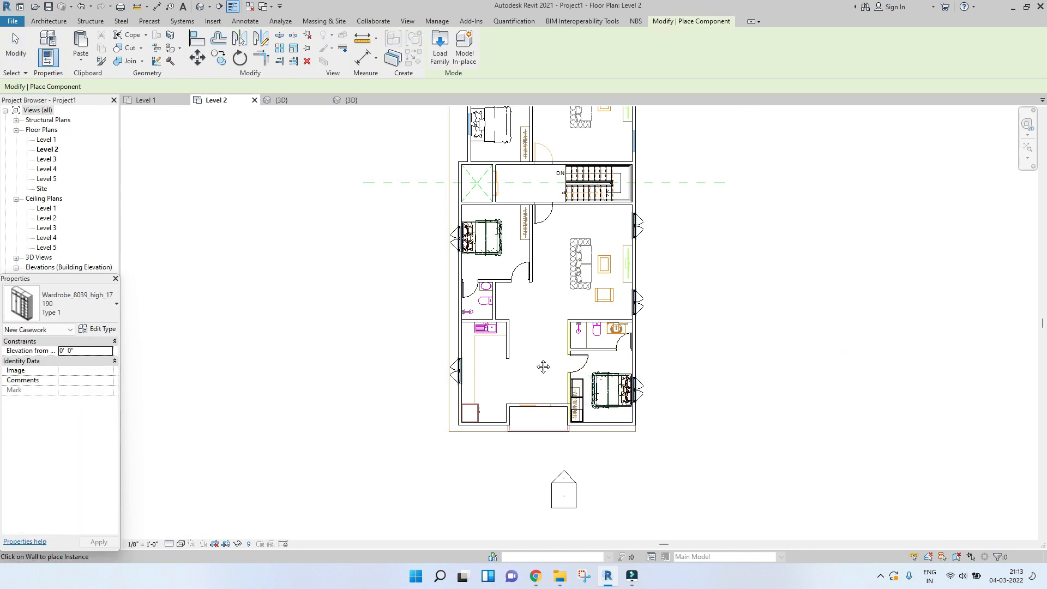
{"action": "scroll", "coordinate": [540, 327], "scroll_direction": "up", "scroll_amount": 3, "text": "ctrl"}
{"action": "scroll", "coordinate": [533, 296], "scroll_direction": "up", "scroll_amount": 5}
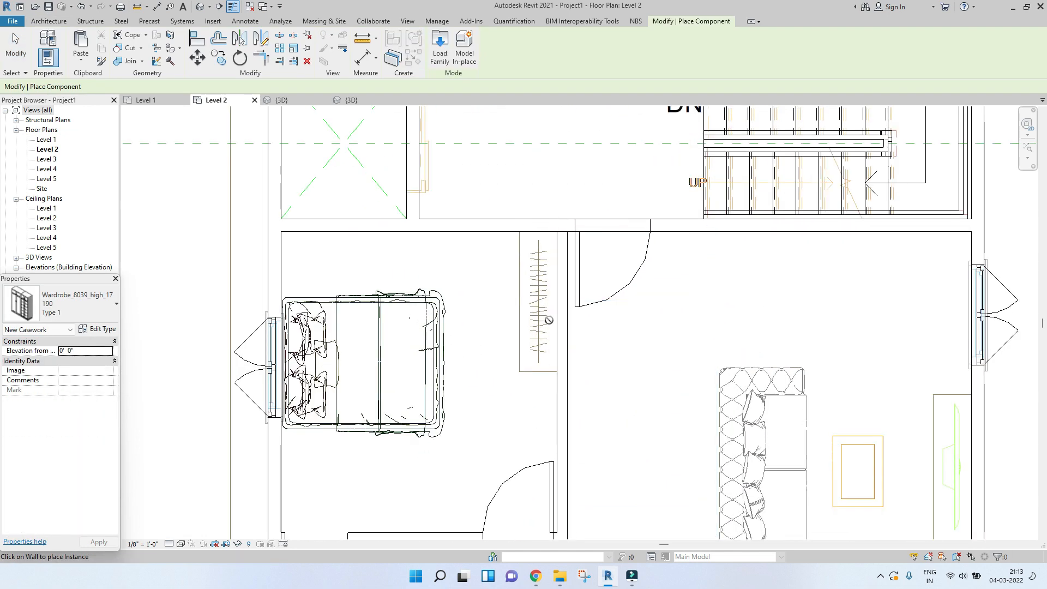
{"action": "left_click", "coordinate": [555, 322]}
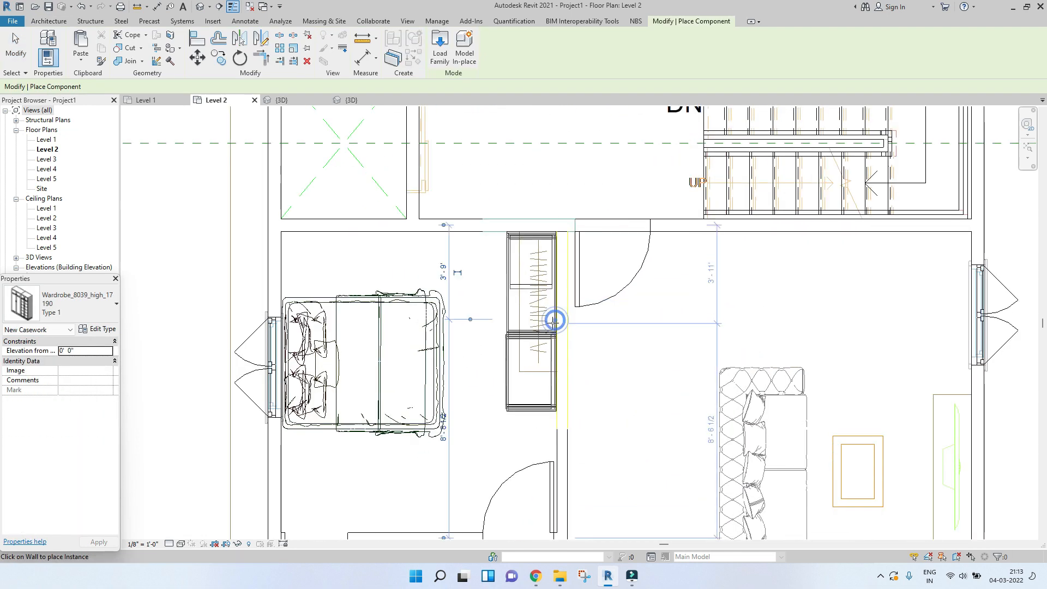
{"action": "scroll", "coordinate": [554, 321], "scroll_direction": "down", "scroll_amount": 3}
{"action": "key", "text": "Escape"}
{"action": "scroll", "coordinate": [539, 395], "scroll_direction": "down", "scroll_amount": 6}
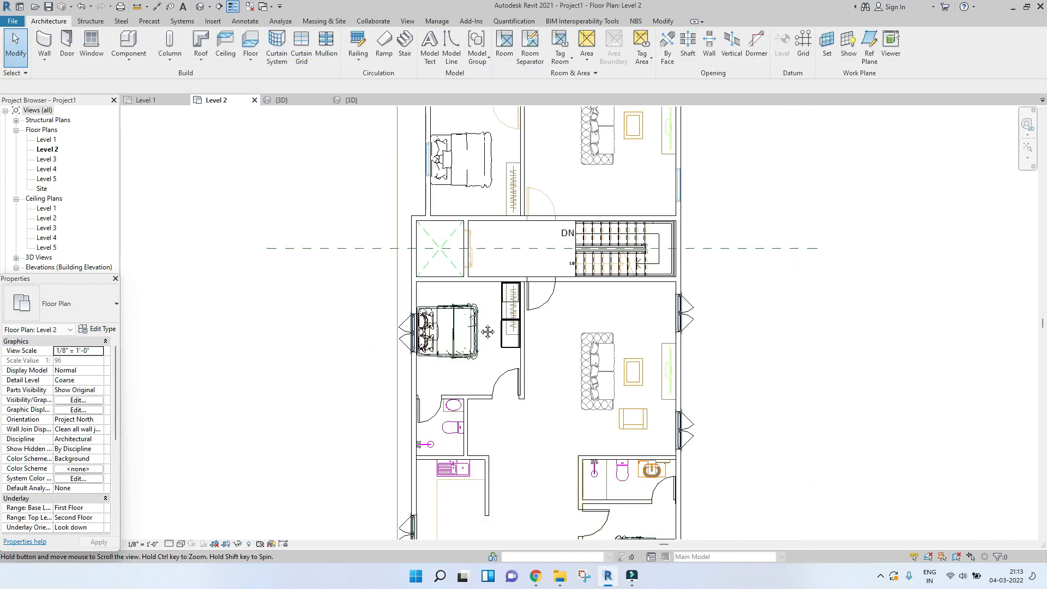
- Load the Exterior_Sliding_Door_3843 family from the Revit Families folder and place it in the balcony wall at the sliding door symbol
{"action": "scroll", "coordinate": [395, 295], "scroll_direction": "up", "scroll_amount": 2}
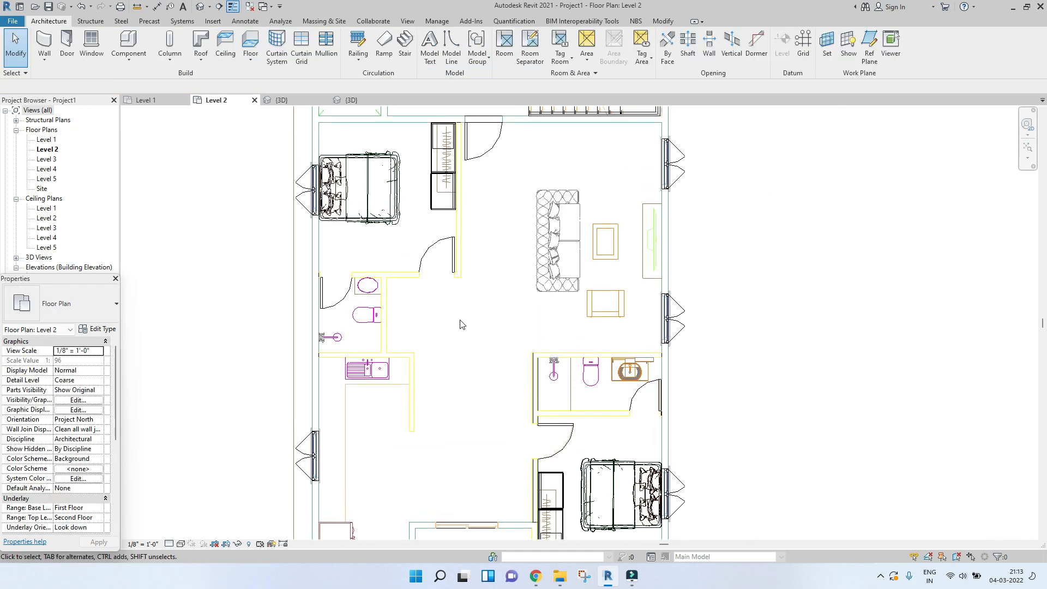
{"action": "scroll", "coordinate": [535, 334], "scroll_direction": "down", "scroll_amount": 2}
{"action": "scroll", "coordinate": [455, 362], "scroll_direction": "up", "scroll_amount": 3}
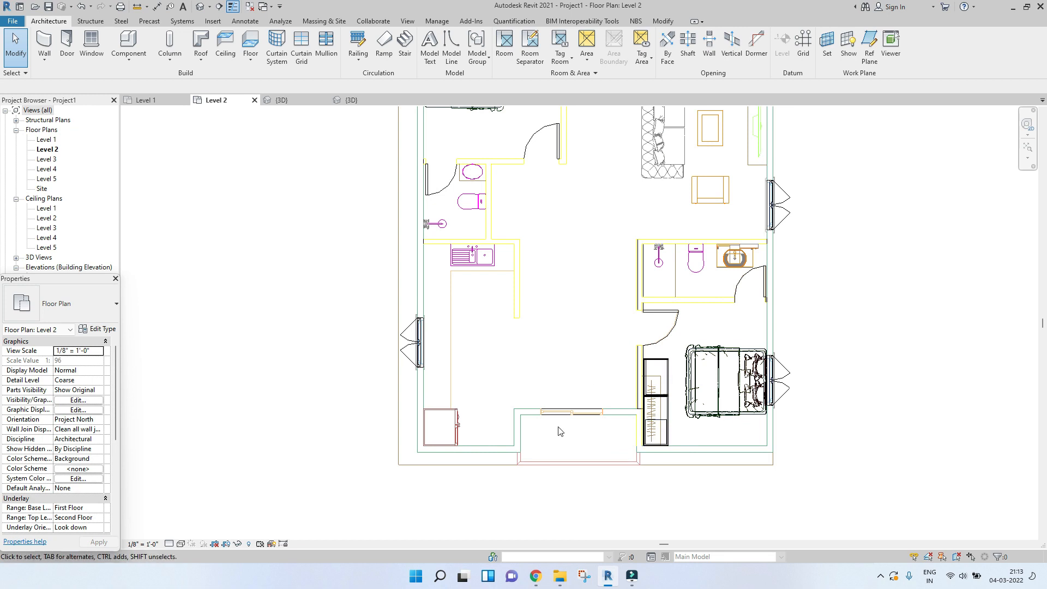
{"action": "scroll", "coordinate": [517, 414], "scroll_direction": "up", "scroll_amount": 4}
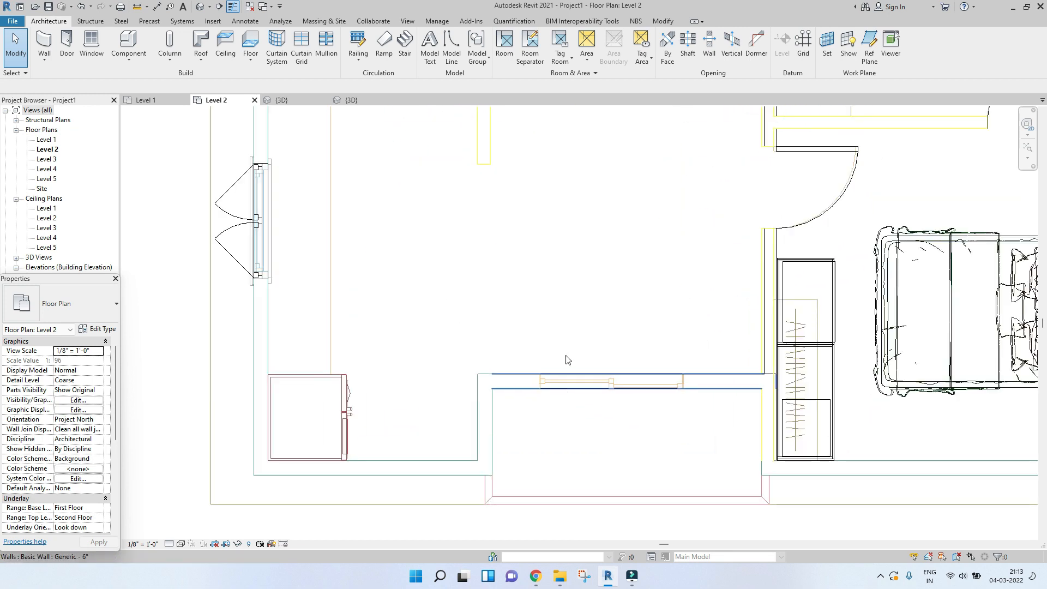
{"action": "middle_click_drag", "start_coordinate": [606, 388], "coordinate": [575, 370]}
{"action": "left_click", "coordinate": [559, 576]}
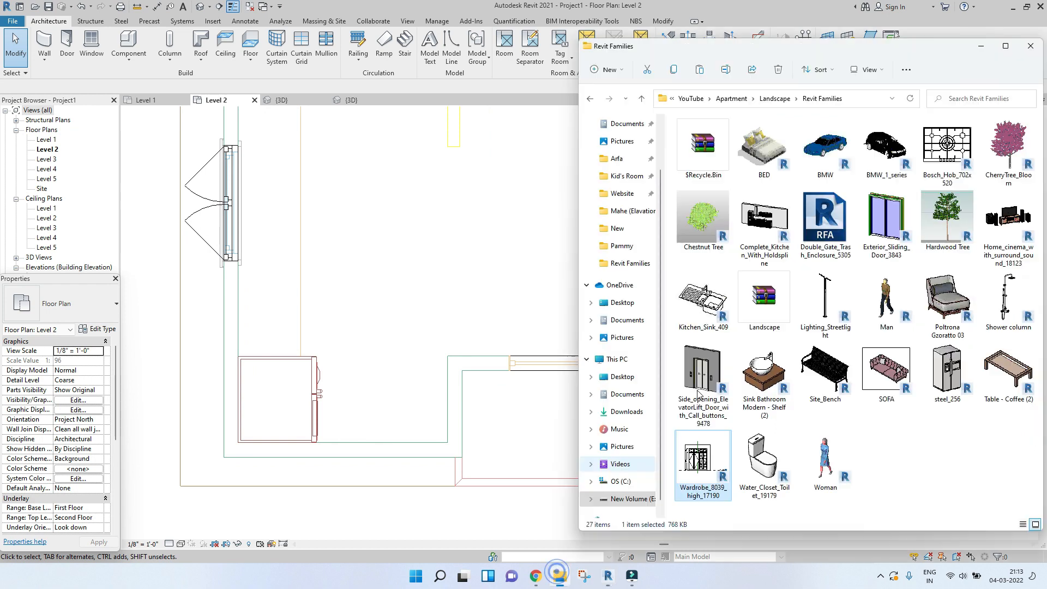
{"action": "double_click", "coordinate": [884, 221]}
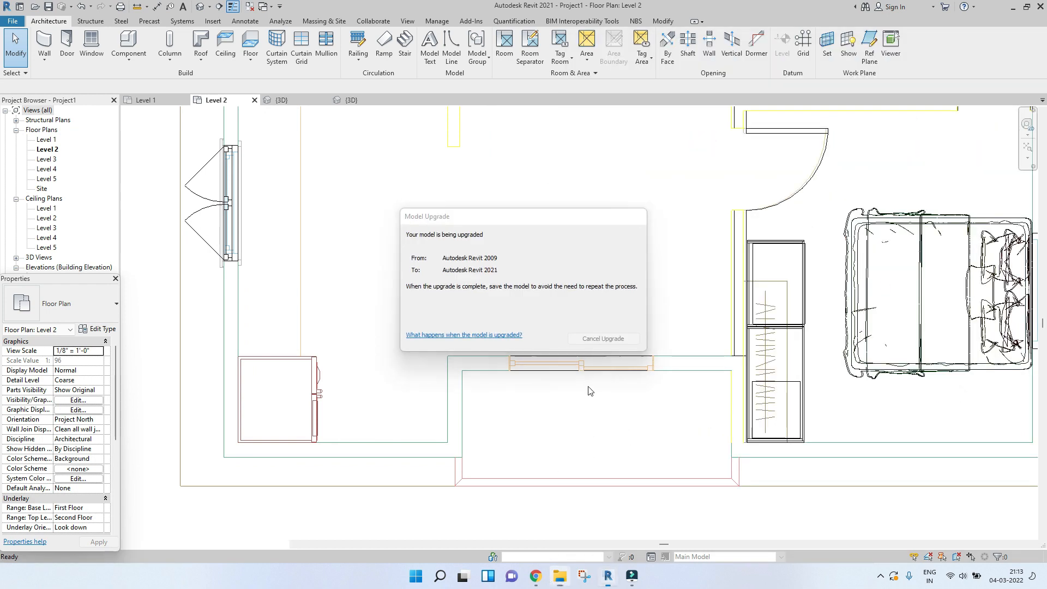
{"action": "scroll", "coordinate": [582, 373], "scroll_direction": "up", "scroll_amount": 2}
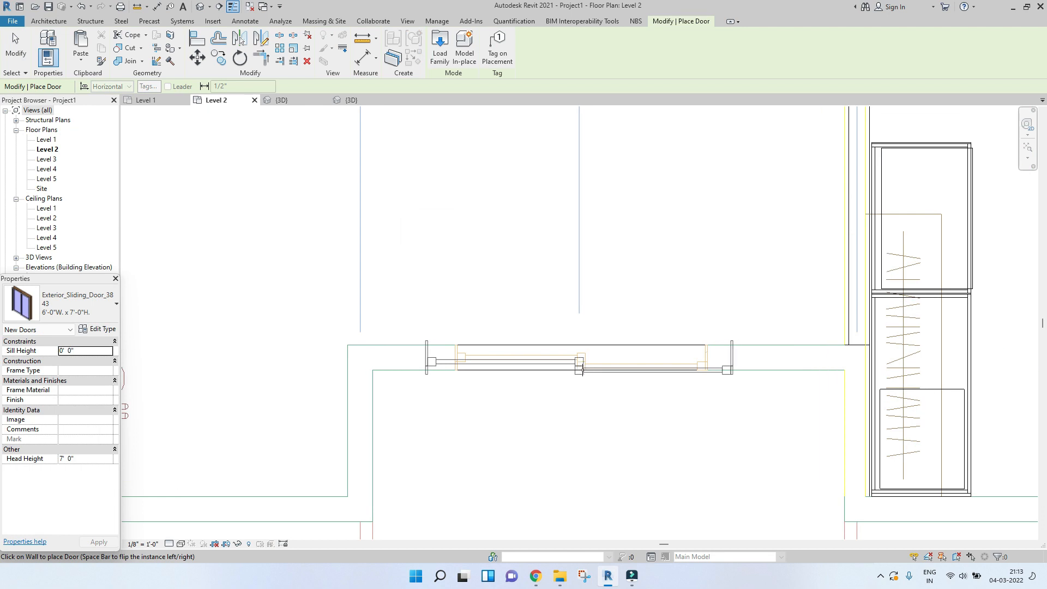
{"action": "left_click", "coordinate": [582, 372]}
{"action": "key", "text": "Escape"}
{"action": "key", "text": "Escape"}
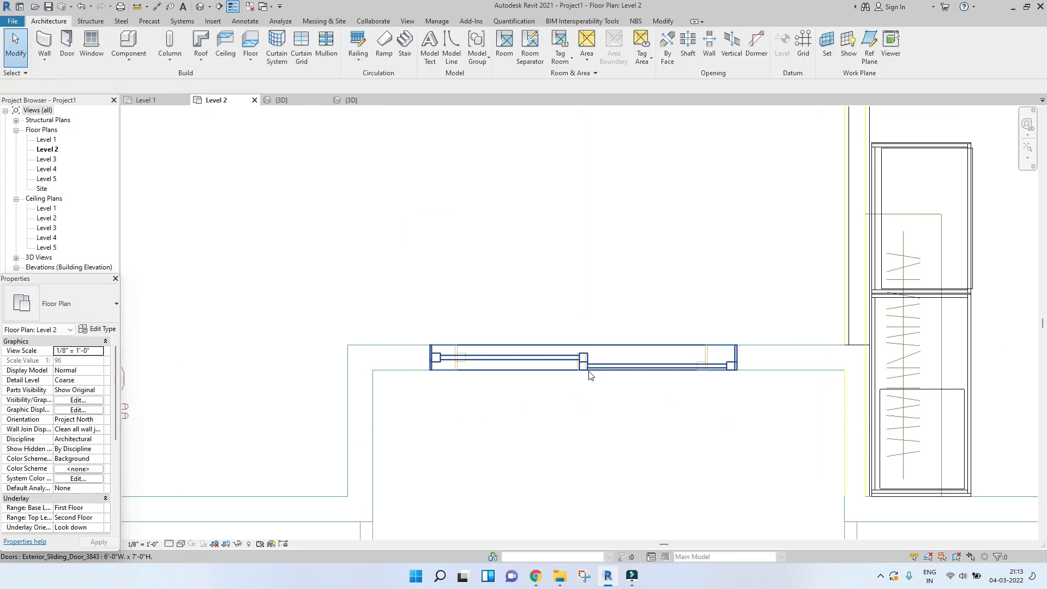
{"action": "left_click", "coordinate": [588, 375]}
{"action": "left_click", "coordinate": [97, 329]}
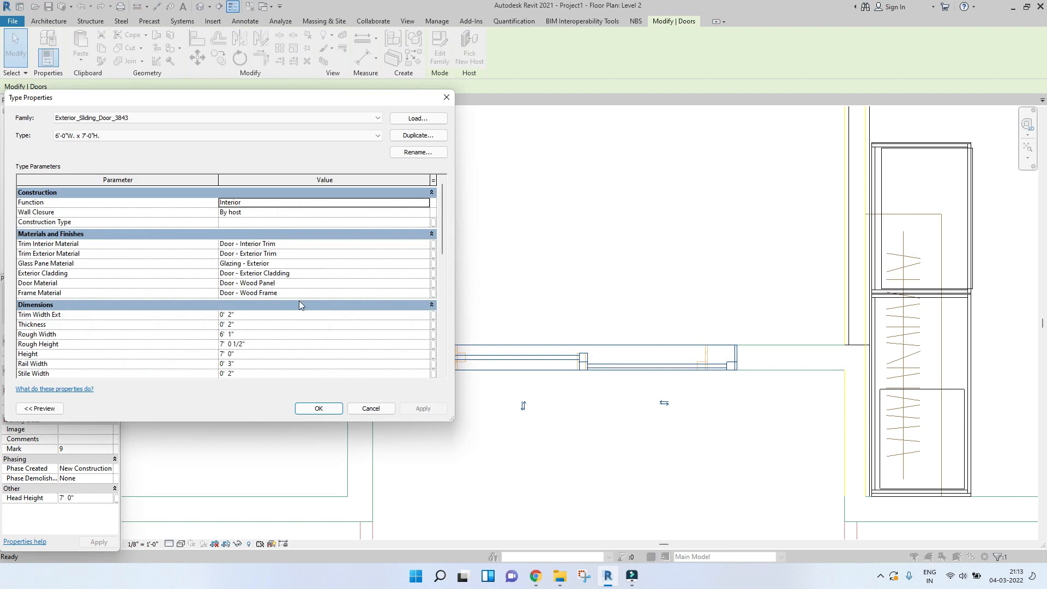
{"action": "key", "text": "Escape"}
{"action": "key", "text": "Escape"}
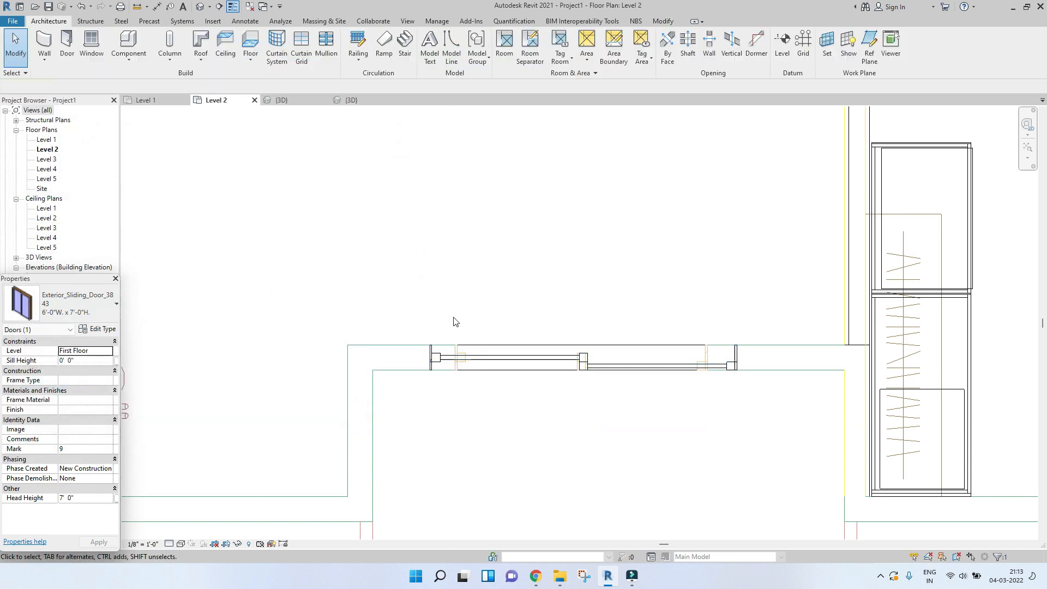
- Measure the width of the balcony sliding door symbol in the underlying drawing with an aligned dimension
{"action": "key", "text": "d"}
{"action": "key", "text": "i"}
{"action": "scroll", "coordinate": [452, 344], "scroll_direction": "up", "scroll_amount": 5}
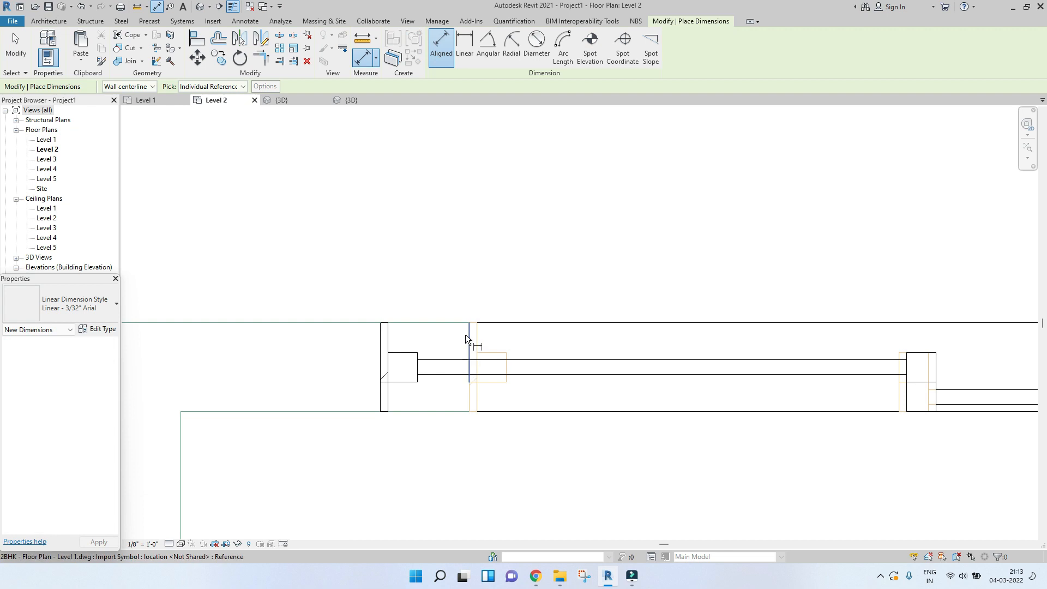
{"action": "left_click", "coordinate": [466, 335]}
{"action": "scroll", "coordinate": [741, 357], "scroll_direction": "down", "scroll_amount": 3}
{"action": "scroll", "coordinate": [770, 325], "scroll_direction": "up", "scroll_amount": 3}
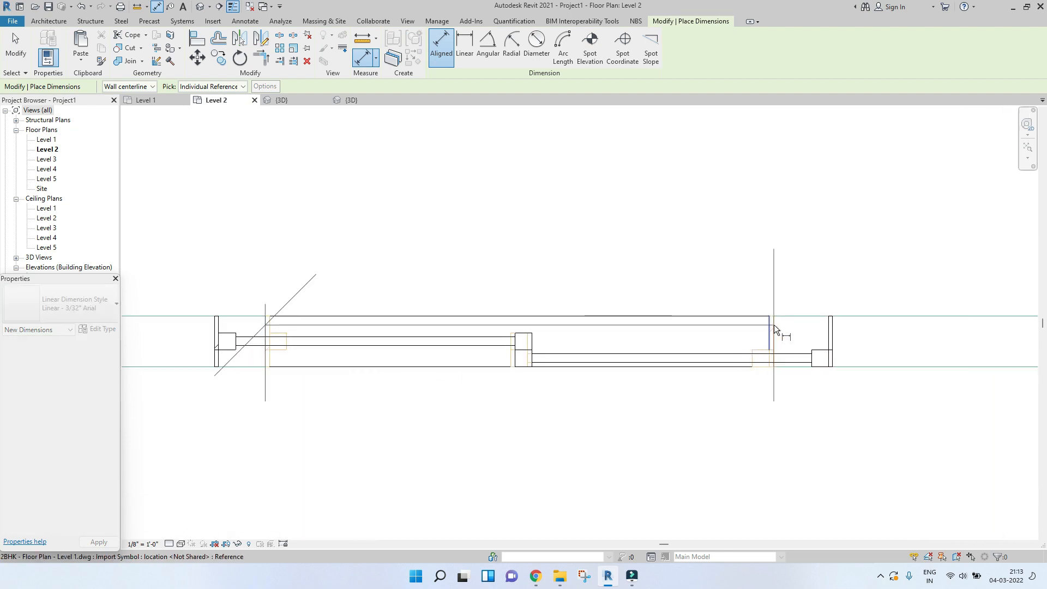
{"action": "left_click", "coordinate": [774, 326]}
{"action": "key", "text": "Escape"}
{"action": "middle_click_drag", "start_coordinate": [968, 366], "coordinate": [696, 361]}
{"action": "scroll", "coordinate": [696, 361], "scroll_direction": "down", "scroll_amount": 3}
{"action": "scroll", "coordinate": [892, 361], "scroll_direction": "down", "scroll_amount": 2}
{"action": "scroll", "coordinate": [921, 348], "scroll_direction": "up", "scroll_amount": 3}
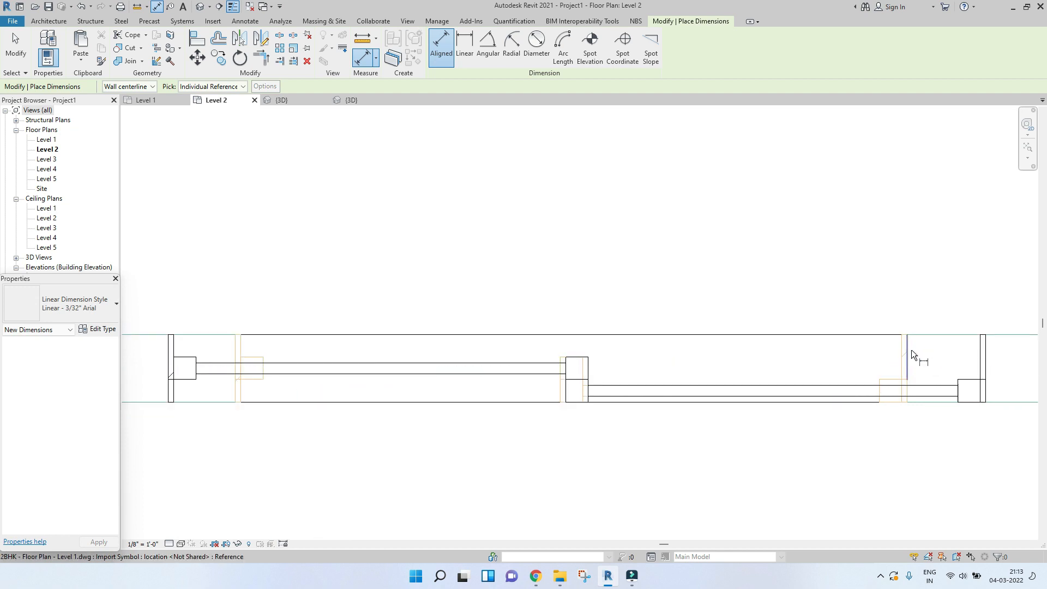
{"action": "left_click", "coordinate": [911, 351]}
{"action": "left_click", "coordinate": [235, 350]}
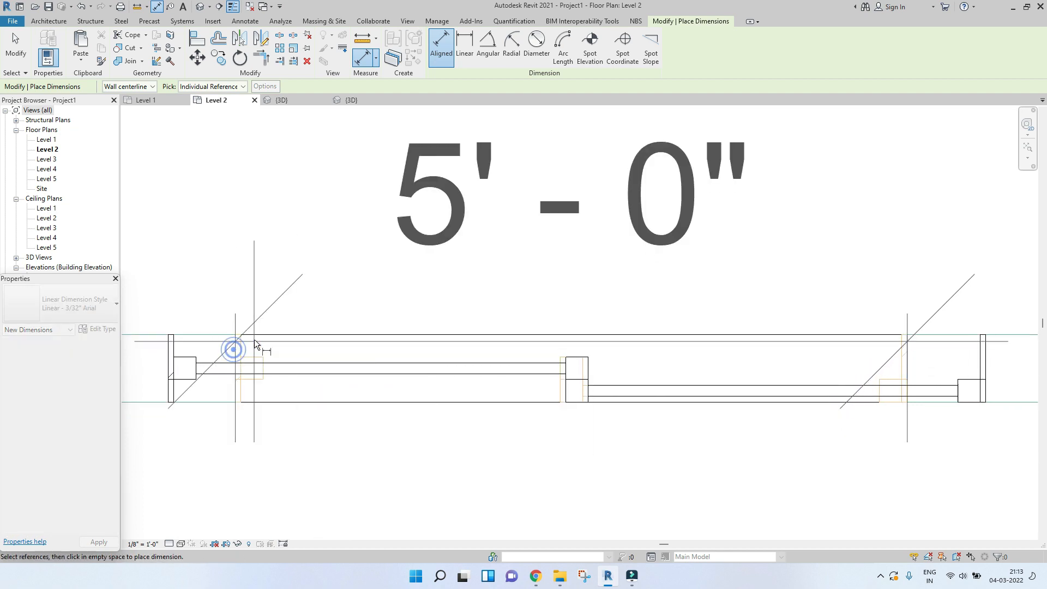
{"action": "key", "text": "Escape"}
{"action": "key", "text": "Escape"}
- Set the balcony sliding door type's Width to 5' 0"
{"action": "left_click", "coordinate": [575, 367]}
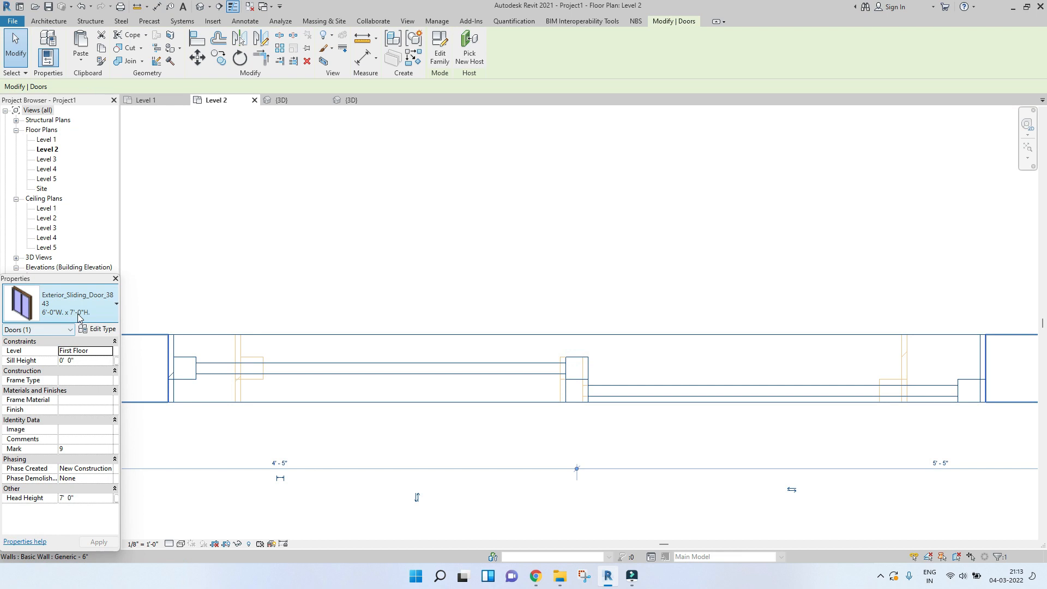
{"action": "left_click", "coordinate": [97, 330]}
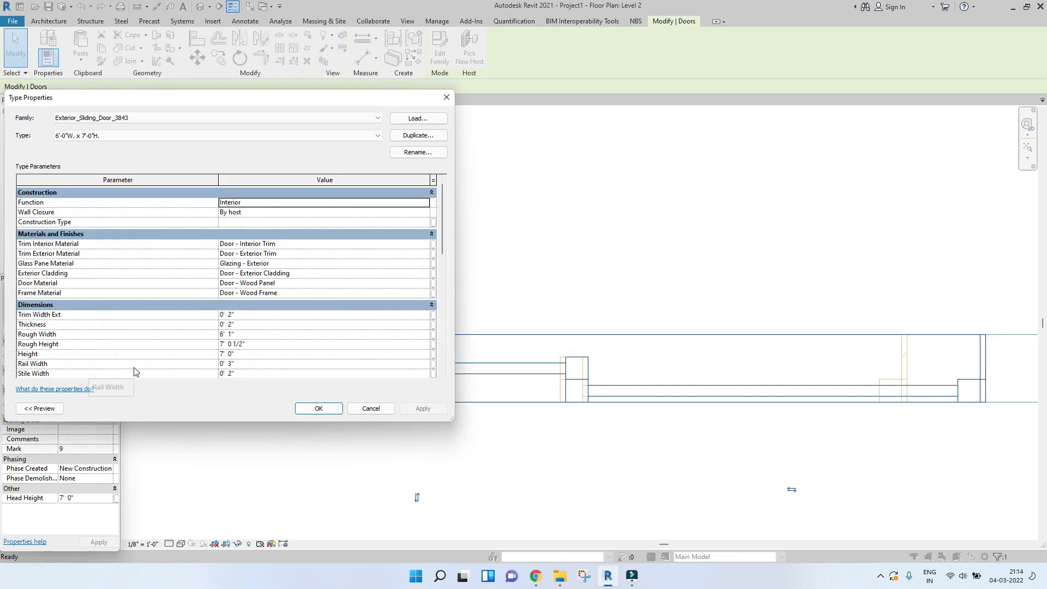
{"action": "scroll", "coordinate": [131, 371], "scroll_direction": "down", "scroll_amount": 1}
{"action": "scroll", "coordinate": [131, 371], "scroll_direction": "down", "scroll_amount": 1}
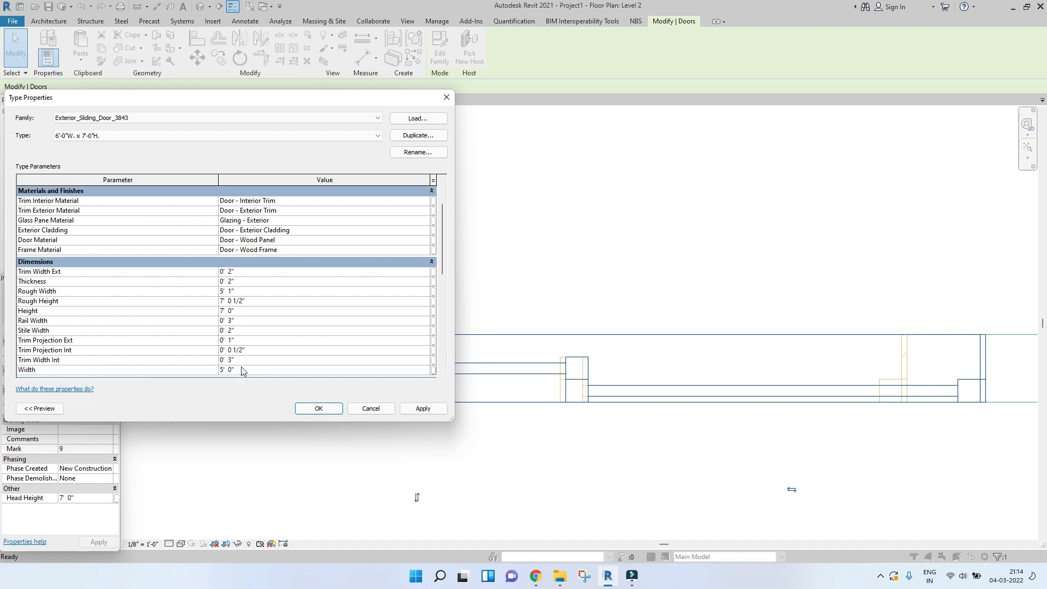
{"action": "left_click", "coordinate": [592, 268]}
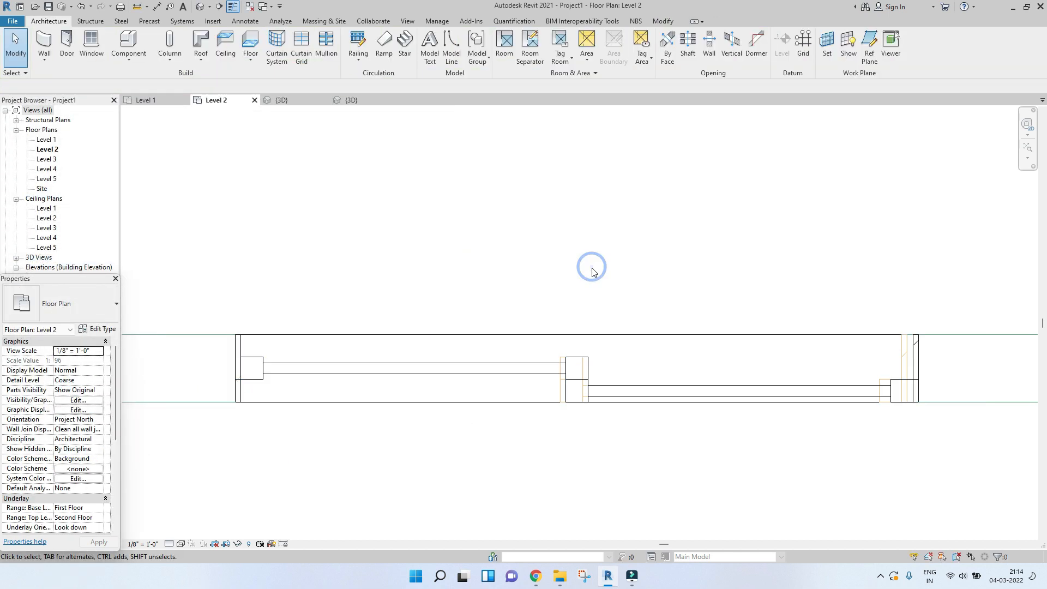
{"action": "scroll", "coordinate": [608, 279], "scroll_direction": "down", "scroll_amount": 2}
{"action": "key", "text": "a"}
{"action": "key", "text": "l"}
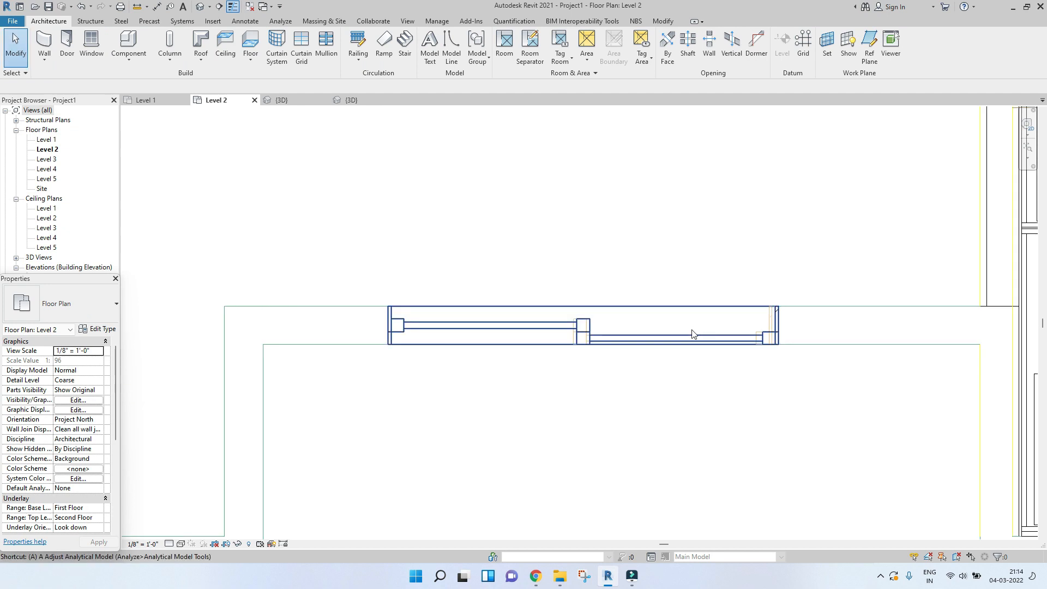
{"action": "scroll", "coordinate": [589, 338], "scroll_direction": "up", "scroll_amount": 1}
{"action": "key", "text": "Escape"}
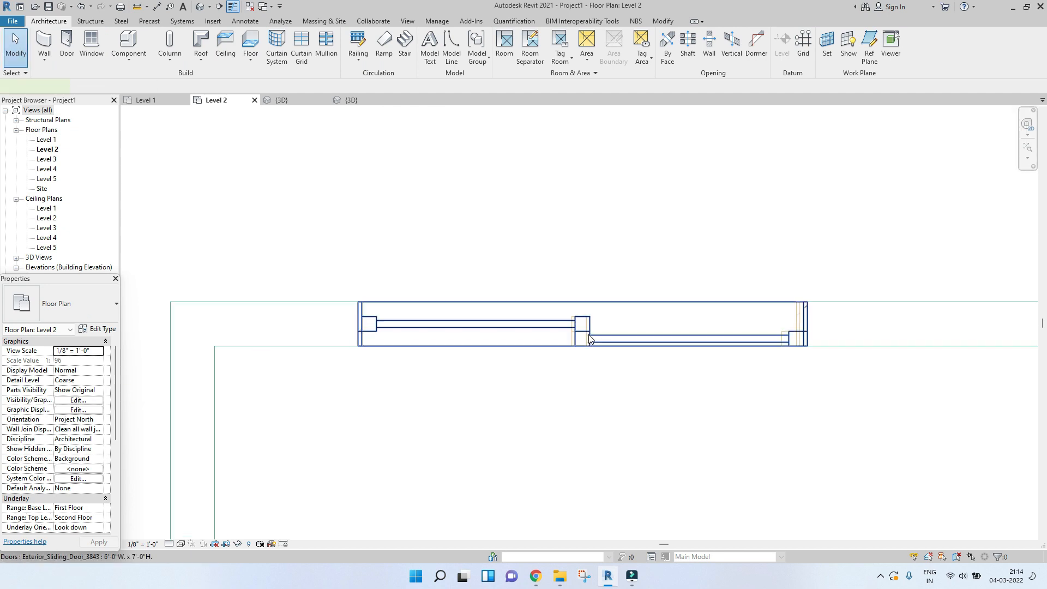
{"action": "left_click", "coordinate": [588, 336]}
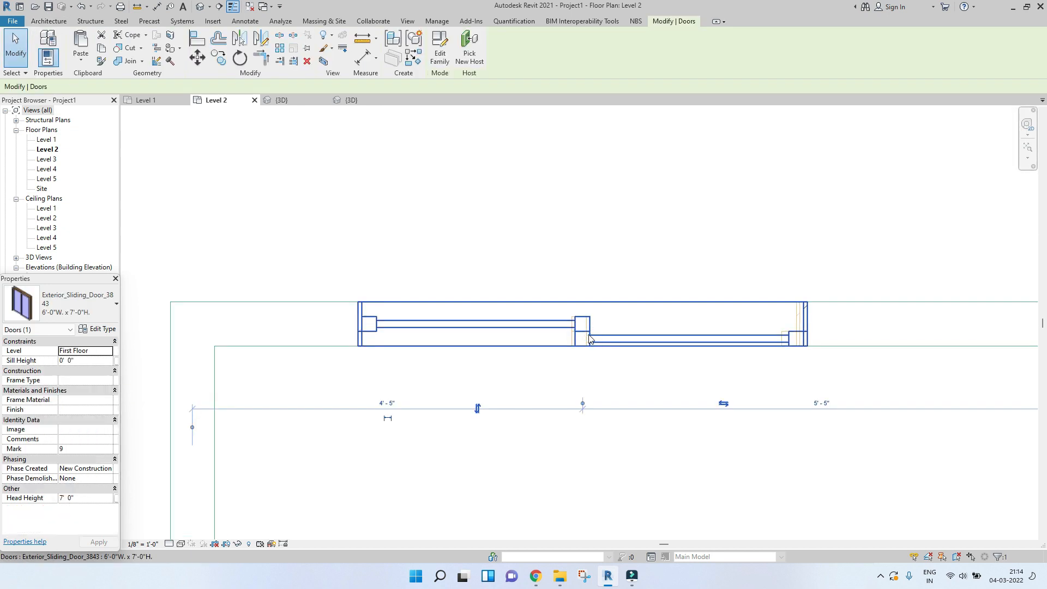
{"action": "left_click", "coordinate": [588, 233]}
{"action": "scroll", "coordinate": [501, 406], "scroll_direction": "down", "scroll_amount": 2}
{"action": "scroll", "coordinate": [502, 402], "scroll_direction": "down", "scroll_amount": 4}
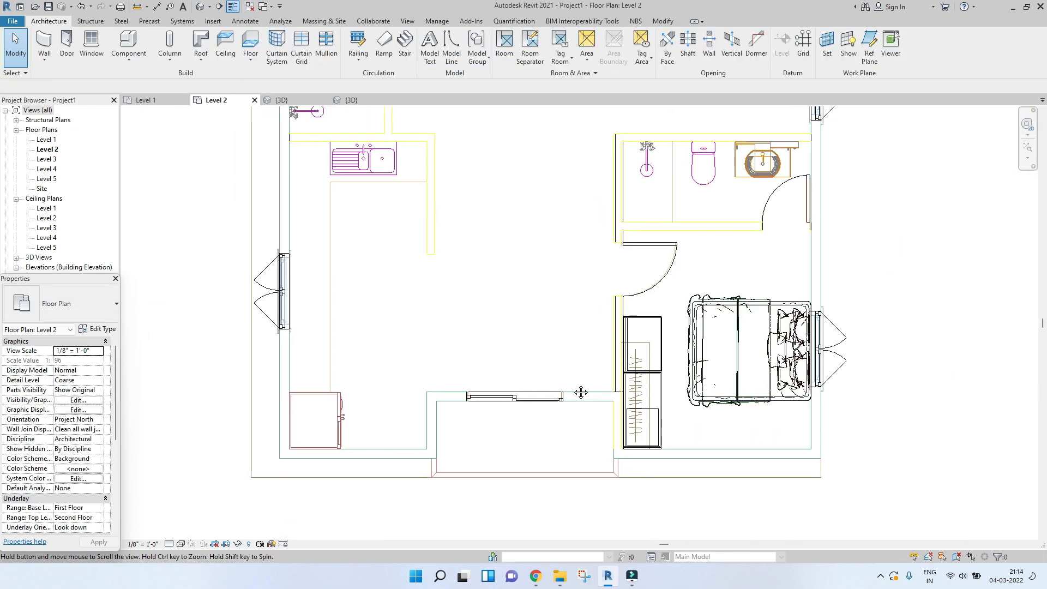
- Load the Complete_Kitchen_With_Holdspline family from the Revit Families folder and place it along the kitchen's window wall
{"action": "scroll", "coordinate": [468, 376], "scroll_direction": "up", "scroll_amount": 3}
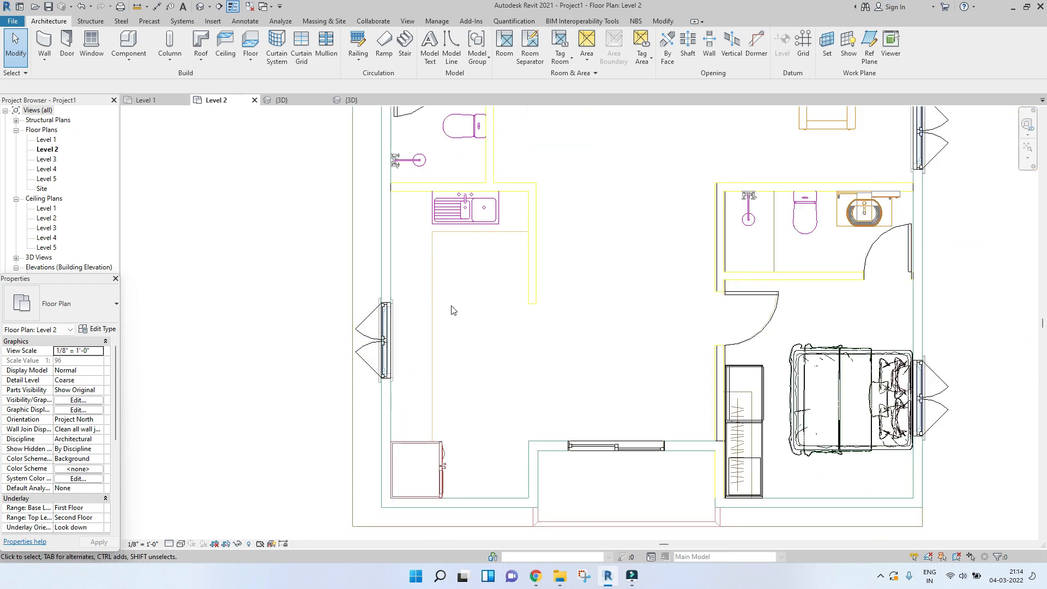
{"action": "scroll", "coordinate": [447, 267], "scroll_direction": "down", "scroll_amount": 3}
{"action": "middle_click_drag", "start_coordinate": [444, 278], "coordinate": [444, 240]}
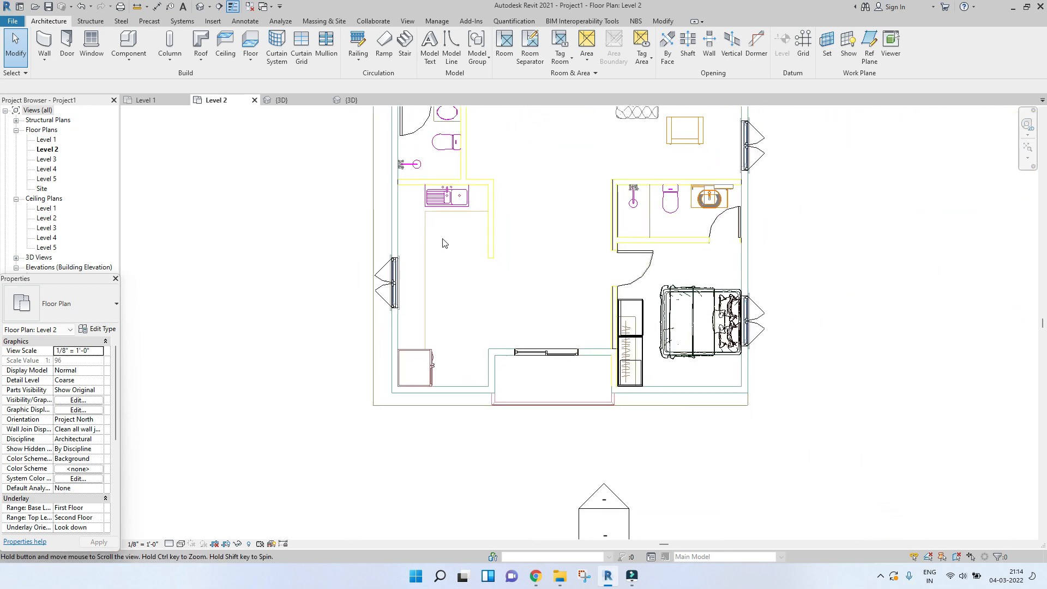
{"action": "left_click", "coordinate": [132, 64]}
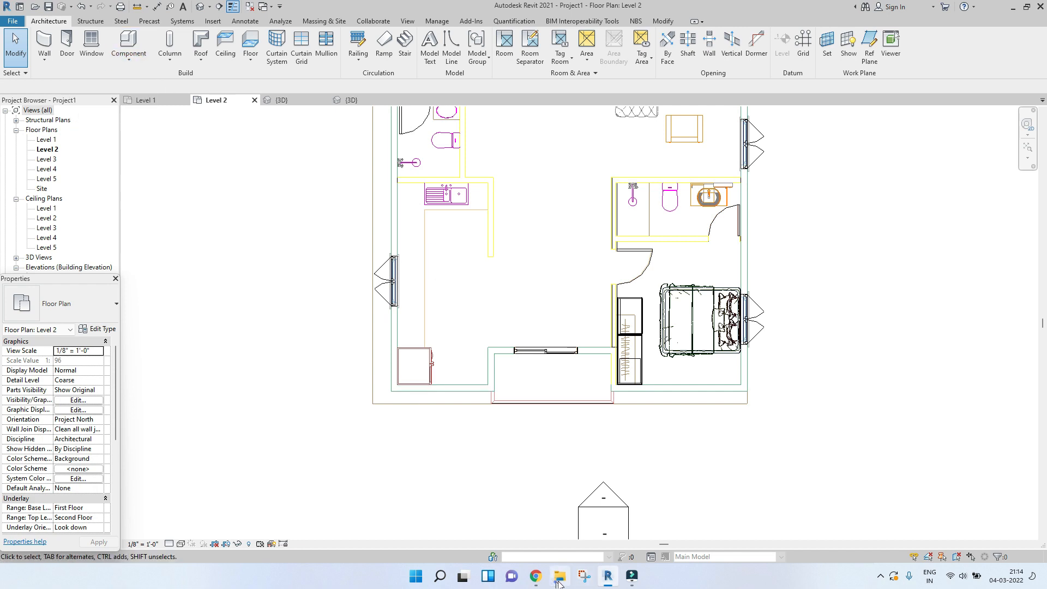
{"action": "left_click", "coordinate": [557, 581]}
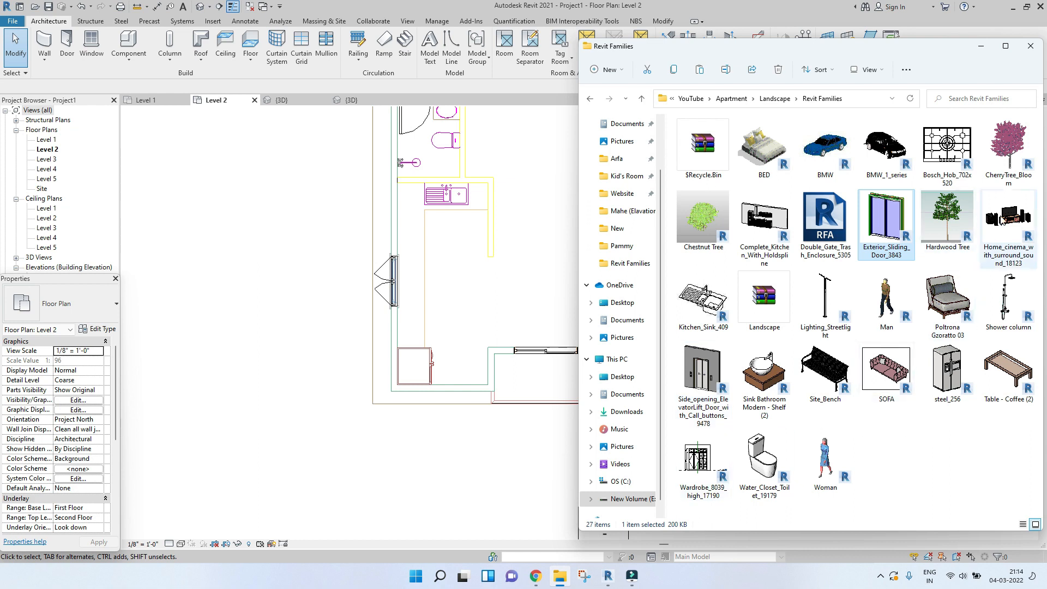
{"action": "left_click_drag", "start_coordinate": [775, 231], "coordinate": [505, 287]}
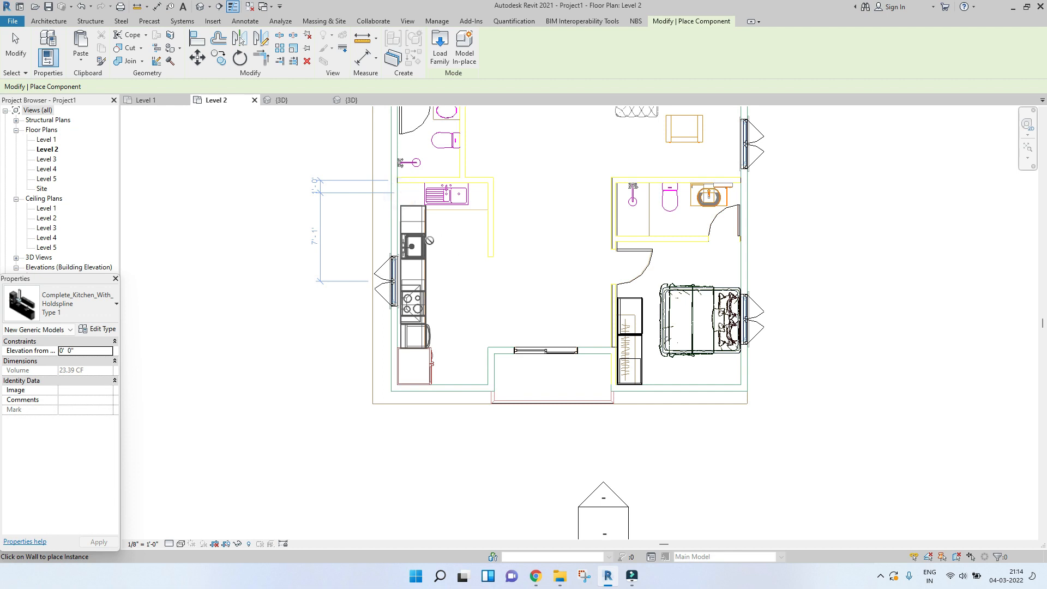
{"action": "key", "text": "Escape"}
{"action": "key", "text": "Escape"}
- Delete the complete kitchen unit in the 3D view and return to the kitchen area in the Level 2 plan
{"action": "left_click", "coordinate": [280, 100]}
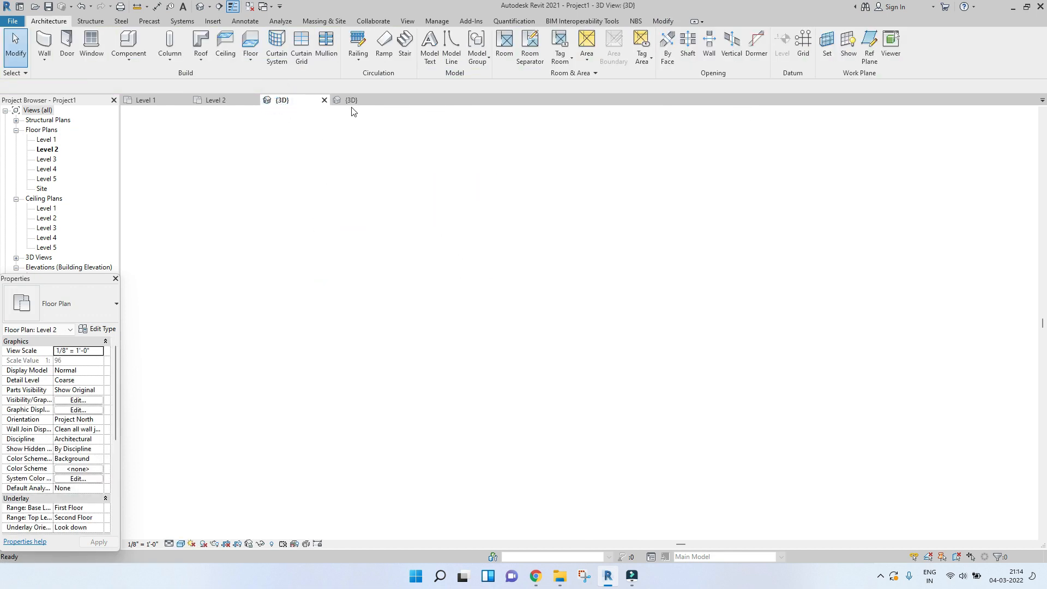
{"action": "middle_click_drag", "start_coordinate": [476, 360], "coordinate": [374, 375], "text": "shift"}
{"action": "scroll", "coordinate": [374, 375], "scroll_direction": "up", "scroll_amount": 10}
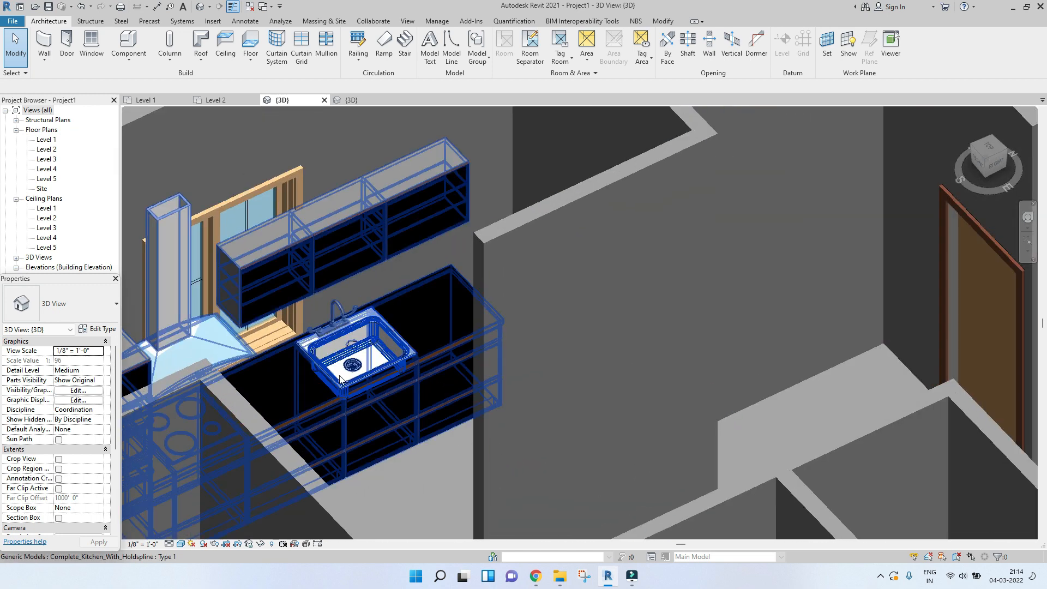
{"action": "left_click", "coordinate": [339, 377]}
{"action": "key", "text": "Delete"}
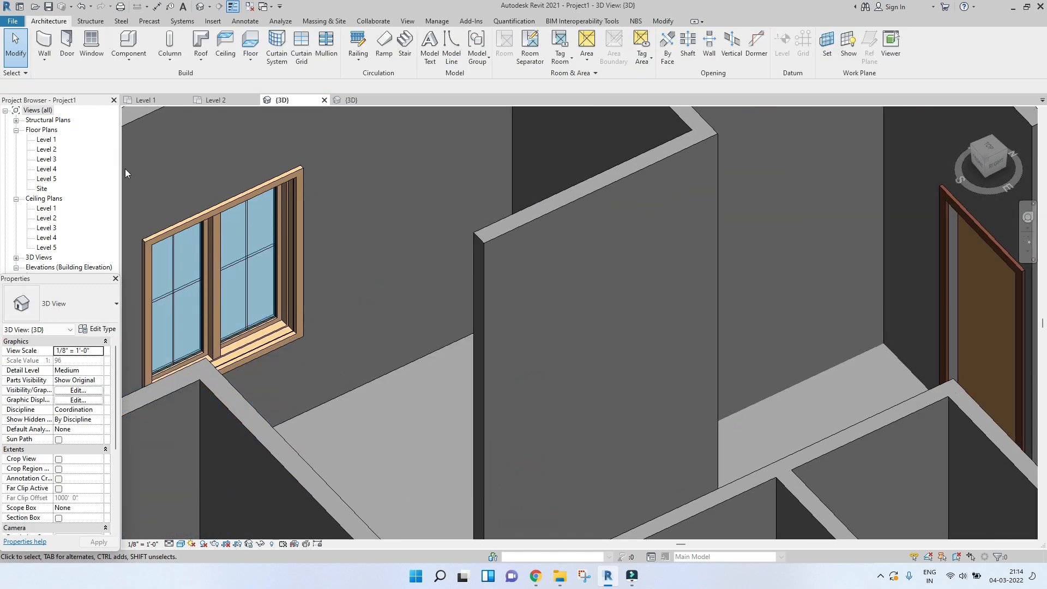
{"action": "left_click", "coordinate": [216, 99]}
{"action": "middle_click_drag", "start_coordinate": [600, 332], "coordinate": [608, 368]}
{"action": "scroll", "coordinate": [608, 369], "scroll_direction": "up", "scroll_amount": 10}
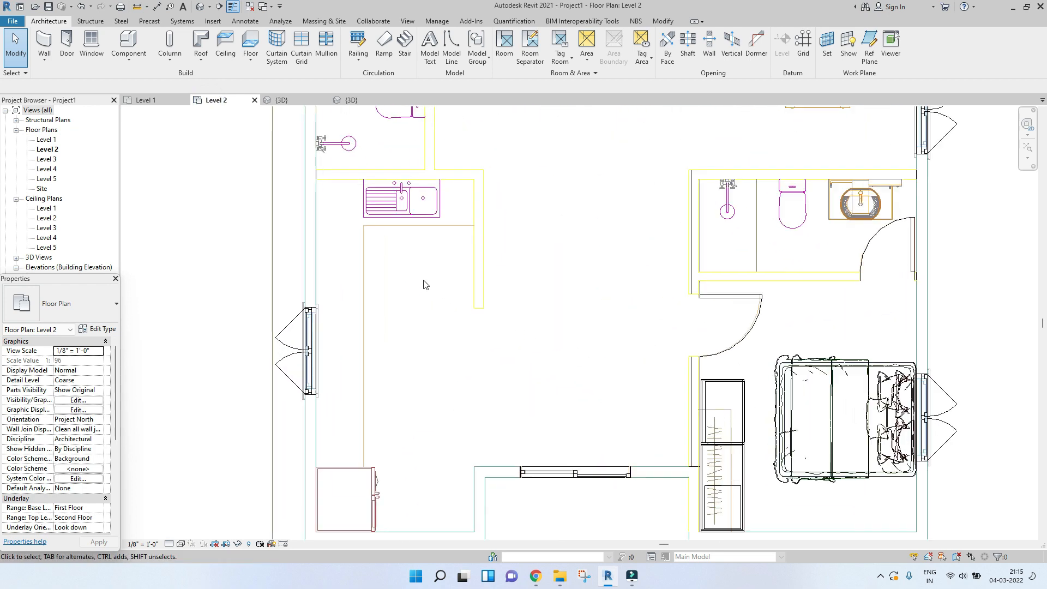
{"action": "middle_click_drag", "start_coordinate": [425, 284], "coordinate": [428, 295]}
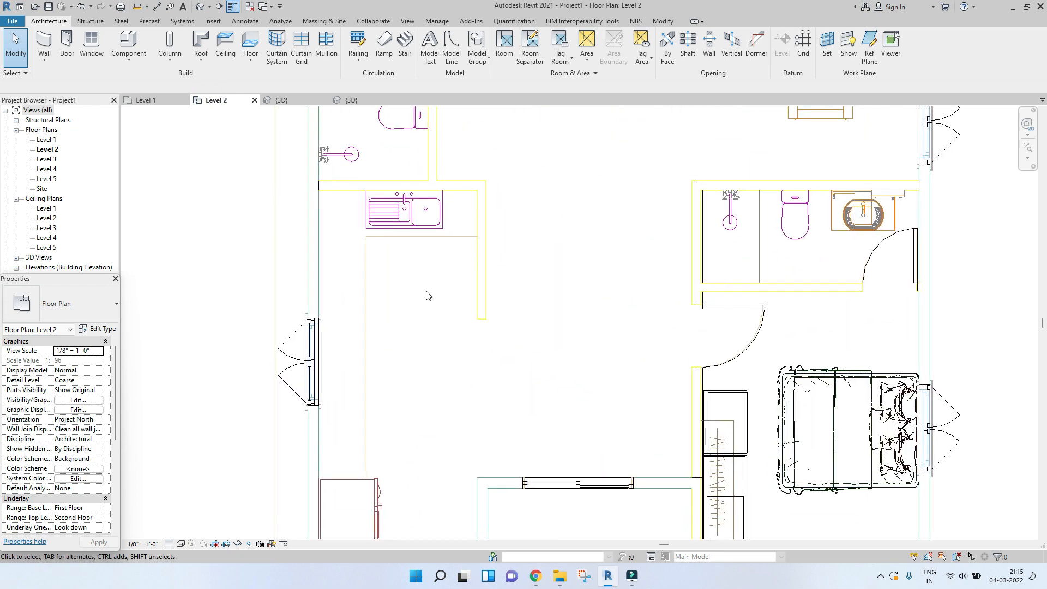
- Start an in-place model in the Casework category and begin an extrusion for the kitchen counter
{"action": "left_click", "coordinate": [129, 61]}
{"action": "left_click", "coordinate": [122, 100]}
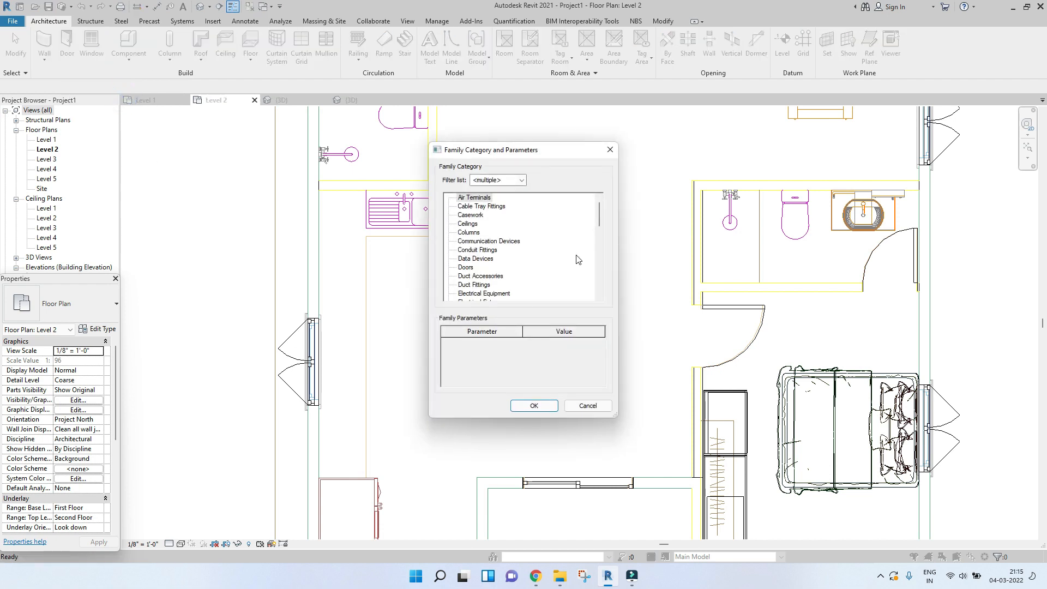
{"action": "double_click", "coordinate": [475, 215]}
{"action": "left_click", "coordinate": [534, 304]}
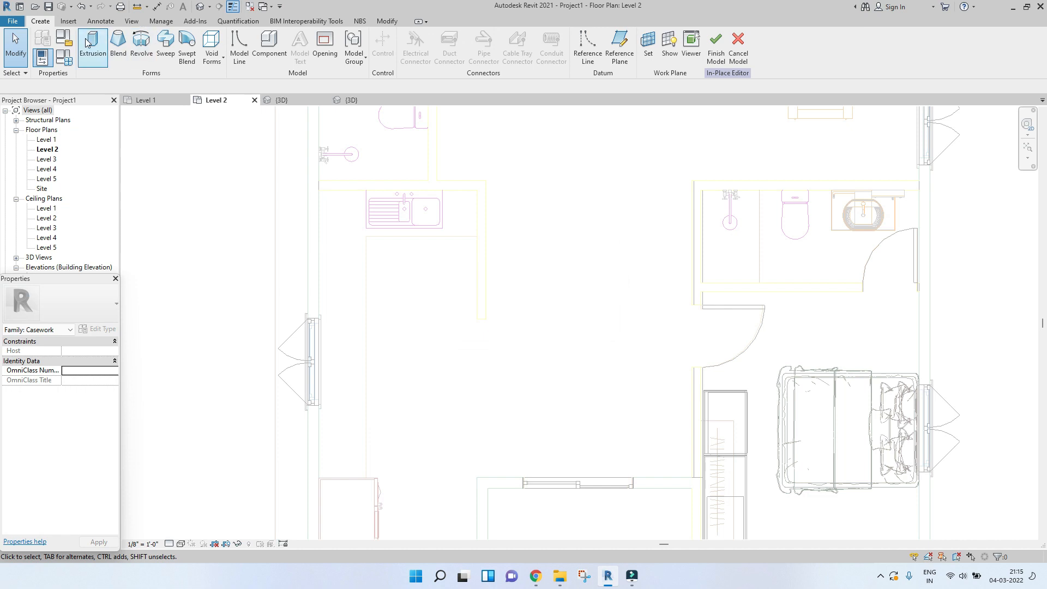
{"action": "left_click", "coordinate": [89, 43]}
{"action": "left_click", "coordinate": [410, 37]}
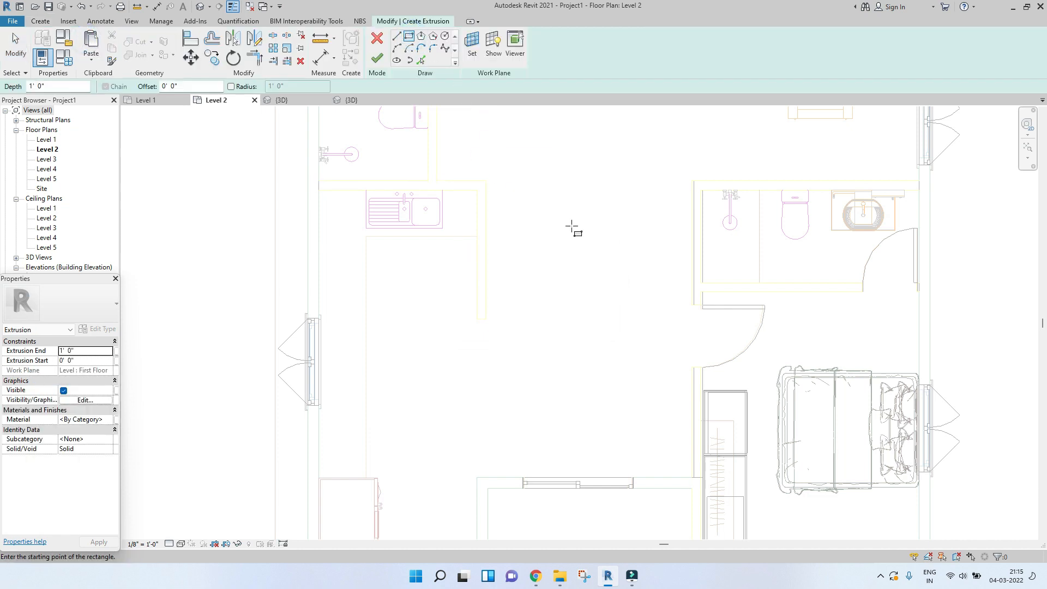
{"action": "scroll", "coordinate": [466, 236], "scroll_direction": "up", "scroll_amount": 1}
{"action": "middle_click_drag", "start_coordinate": [477, 243], "coordinate": [533, 243]}
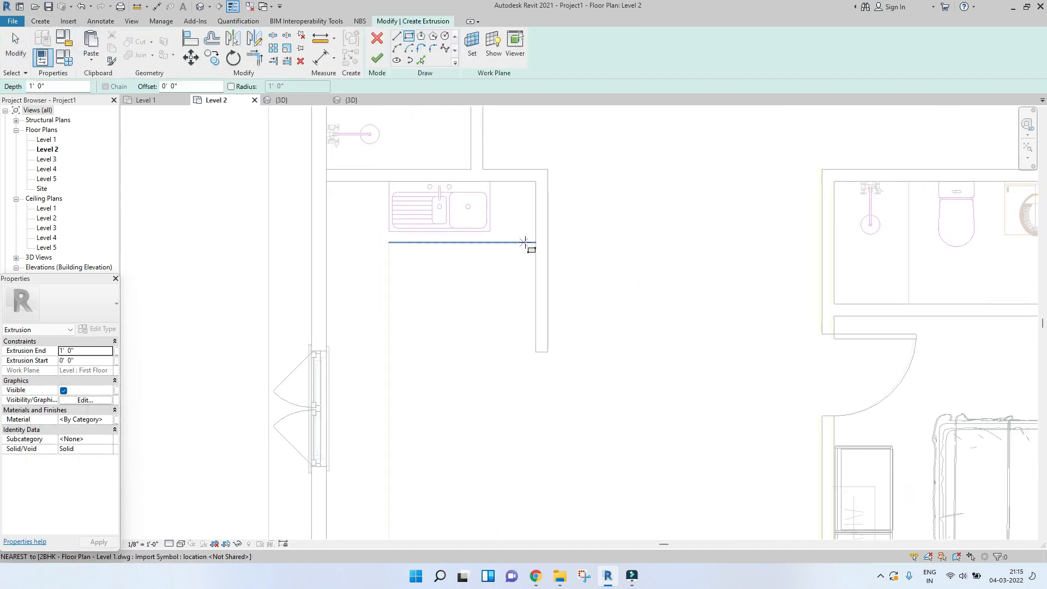
{"action": "left_click", "coordinate": [535, 241]}
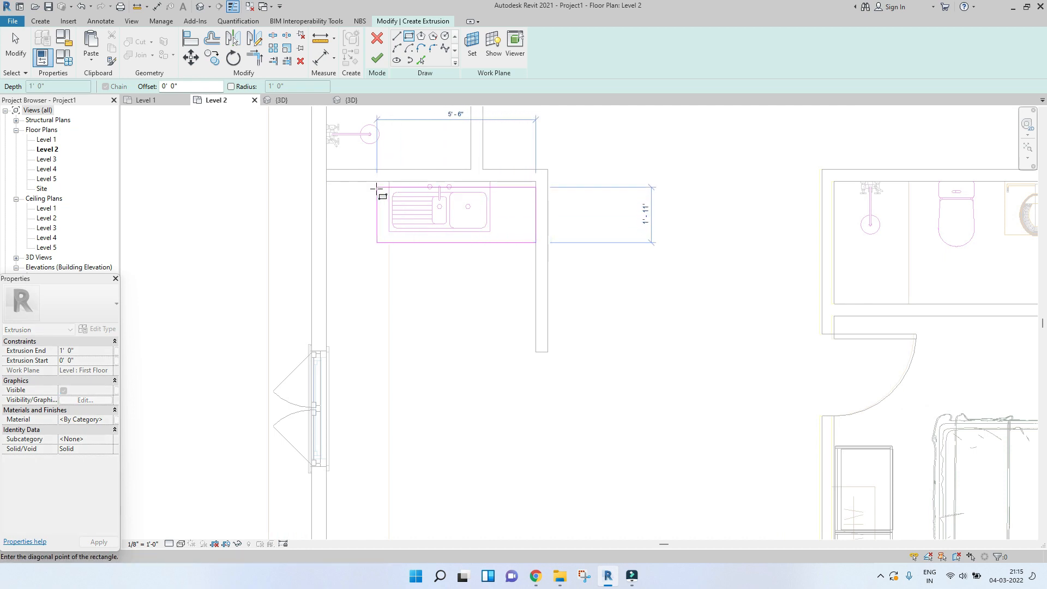
- Trace the L-shaped kitchen counter outline by picking the counter edges in the underlying drawing and the adjoining wall faces
{"action": "left_click", "coordinate": [420, 60]}
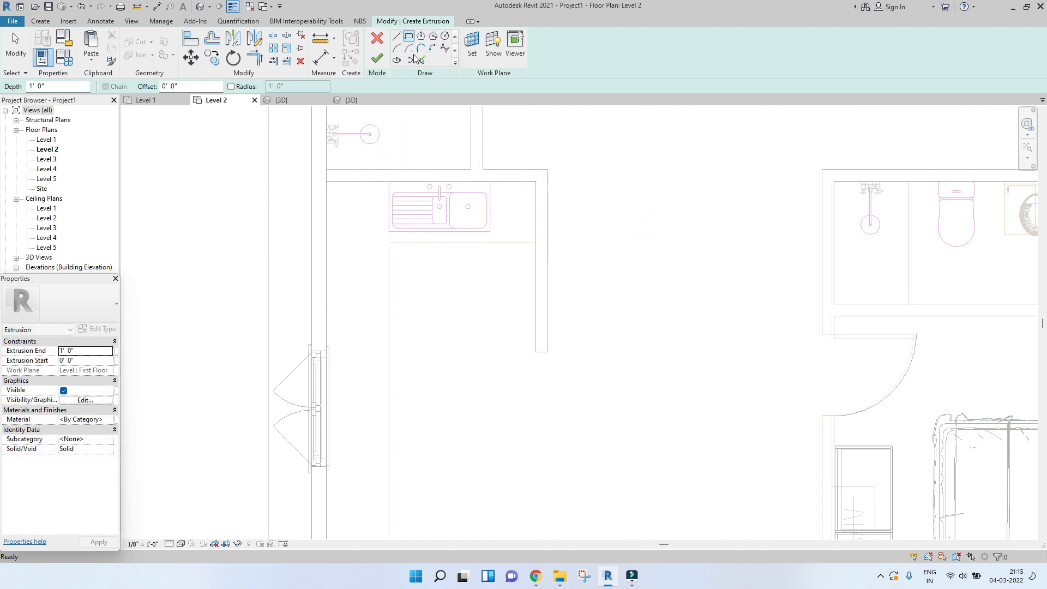
{"action": "scroll", "coordinate": [468, 229], "scroll_direction": "up", "scroll_amount": 1}
{"action": "left_click", "coordinate": [494, 259]}
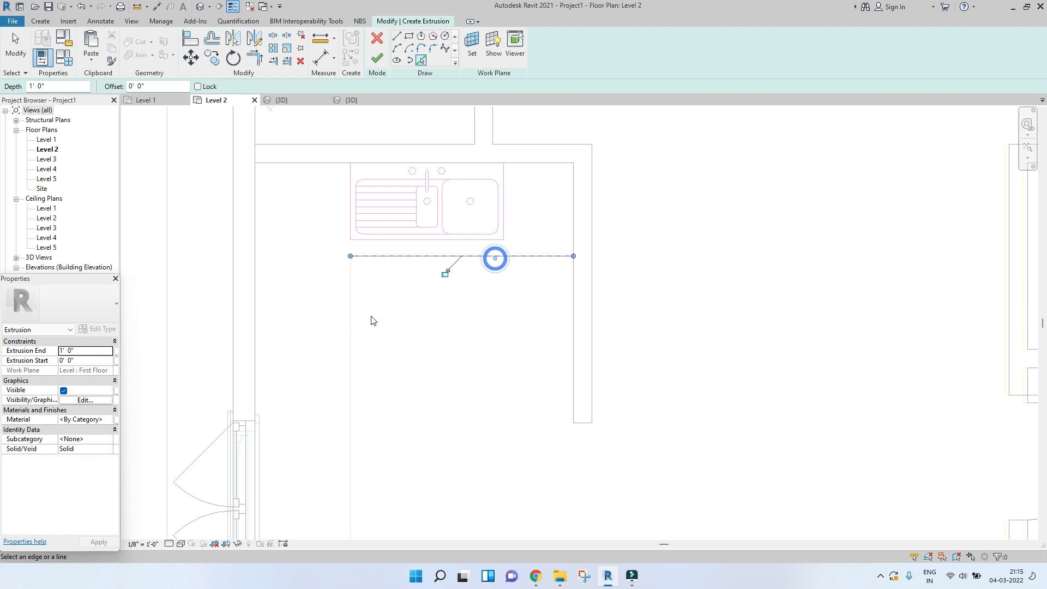
{"action": "left_click", "coordinate": [351, 321]}
{"action": "mouse_move", "coordinate": [498, 287]}
{"action": "middle_mouse_down"}
{"action": "mouse_move", "coordinate": [512, 237]}
{"action": "mouse_move", "coordinate": [585, 149]}
{"action": "middle_mouse_up"}
{"action": "scroll", "coordinate": [585, 150], "scroll_direction": "down", "scroll_amount": 1}
{"action": "left_click", "coordinate": [442, 494]}
{"action": "scroll", "coordinate": [409, 414], "scroll_direction": "down", "scroll_amount": 2}
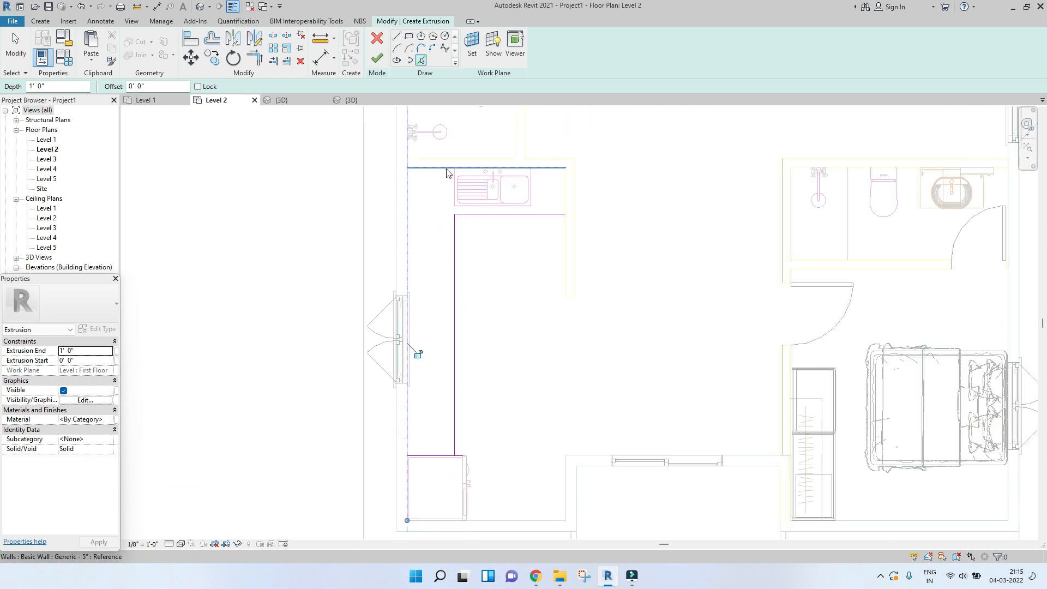
{"action": "left_click", "coordinate": [565, 195]}
- Trim the counter's sketch lines at the corners into a closed L-shaped loop and finish the extrusion sketch
{"action": "key", "text": "t"}
{"action": "key", "text": "r"}
{"action": "left_click", "coordinate": [563, 203]}
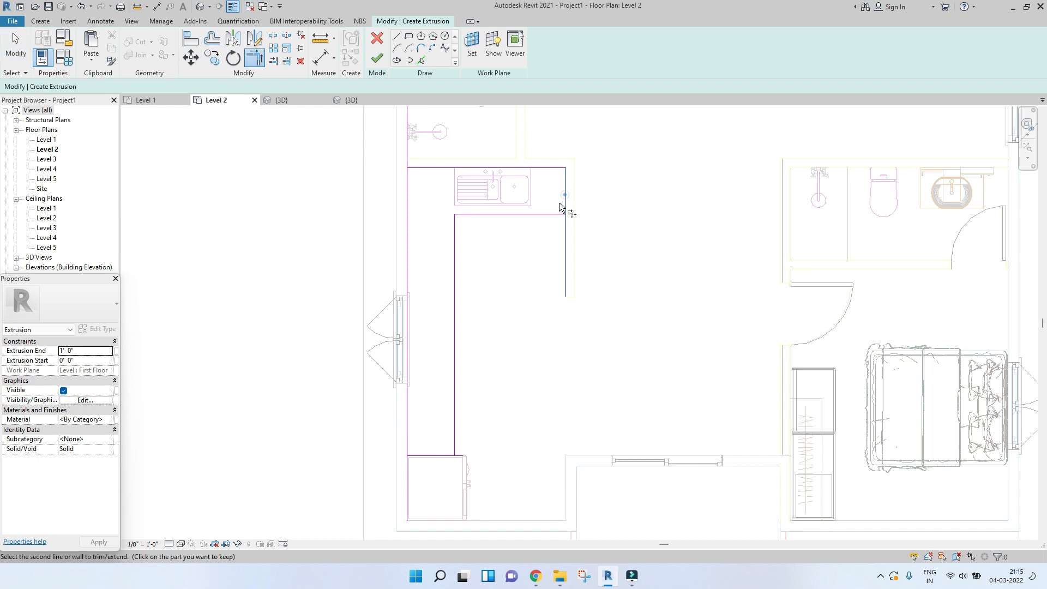
{"action": "middle_click_drag", "start_coordinate": [413, 367], "coordinate": [411, 318]}
{"action": "left_click", "coordinate": [406, 342]}
{"action": "scroll", "coordinate": [452, 380], "scroll_direction": "down", "scroll_amount": 2}
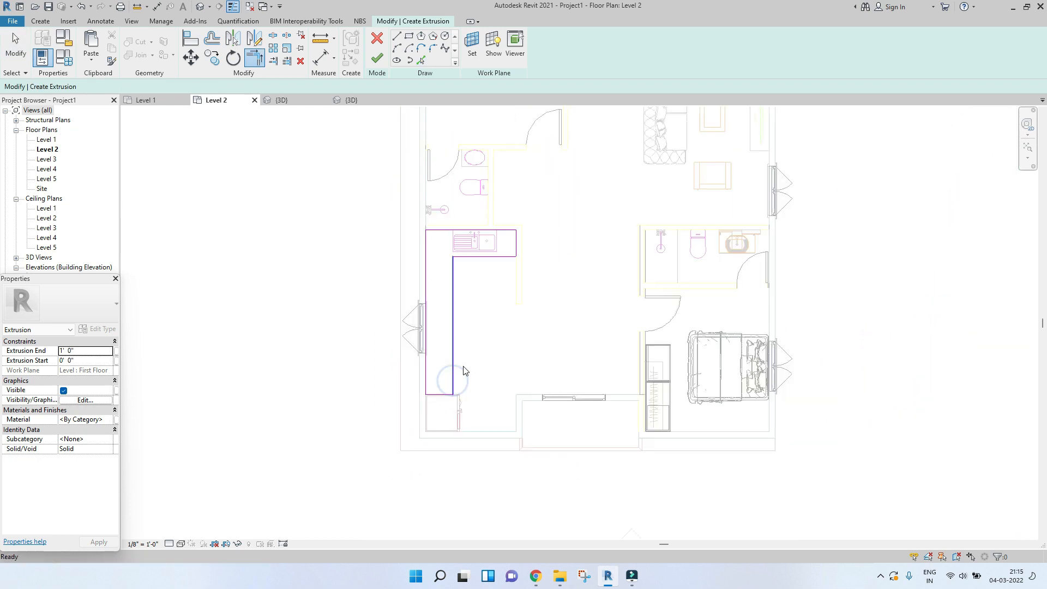
{"action": "key", "text": "Escape"}
{"action": "left_click", "coordinate": [376, 60]}
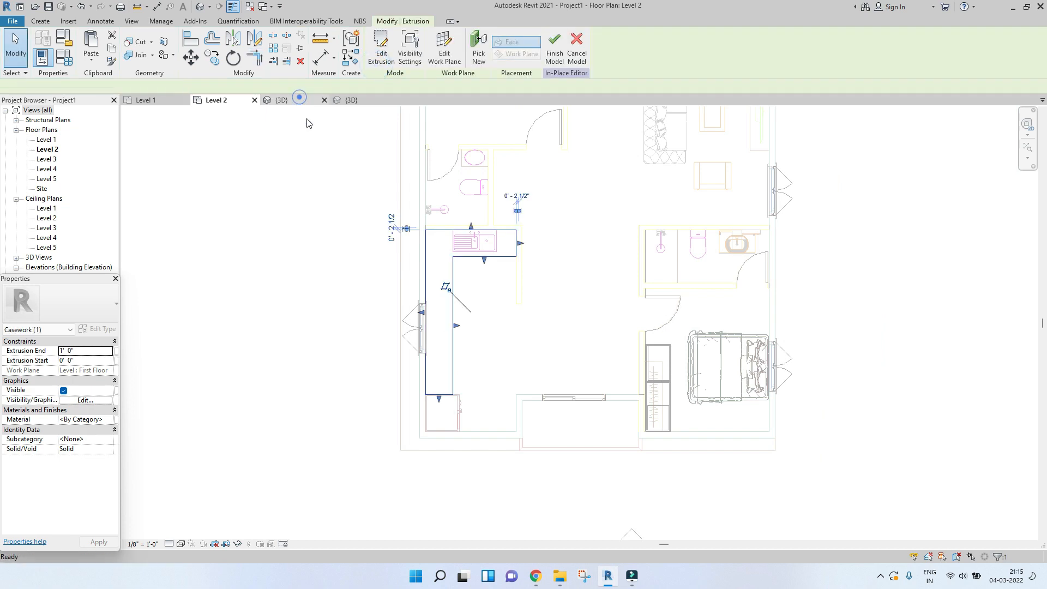
- Set the counter's Extrusion End to 3' 2" in the 3D view and finish the in-place model
{"action": "left_click", "coordinate": [282, 100]}
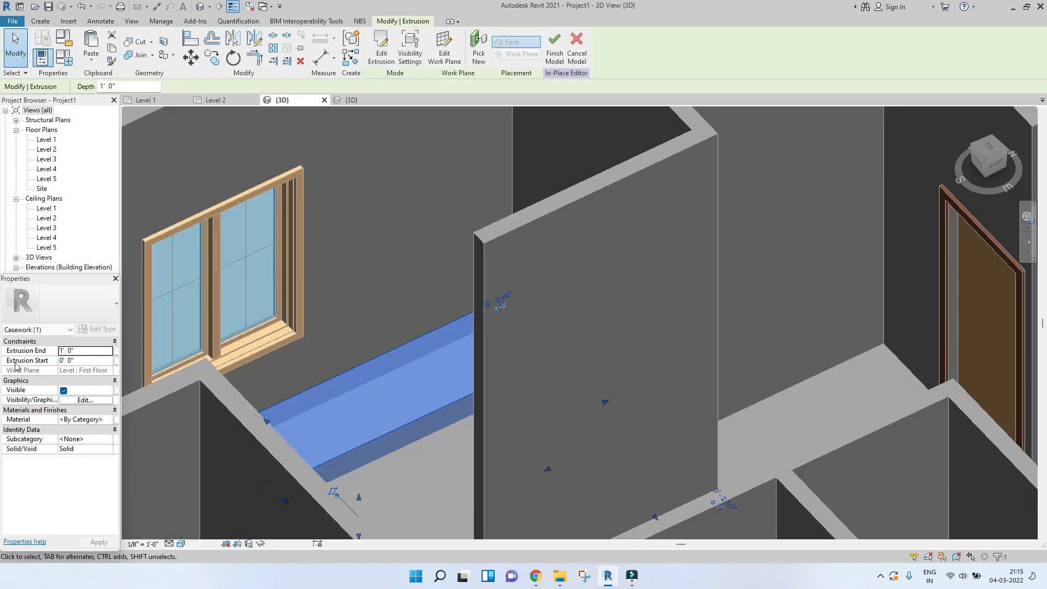
{"action": "left_click", "coordinate": [84, 351]}
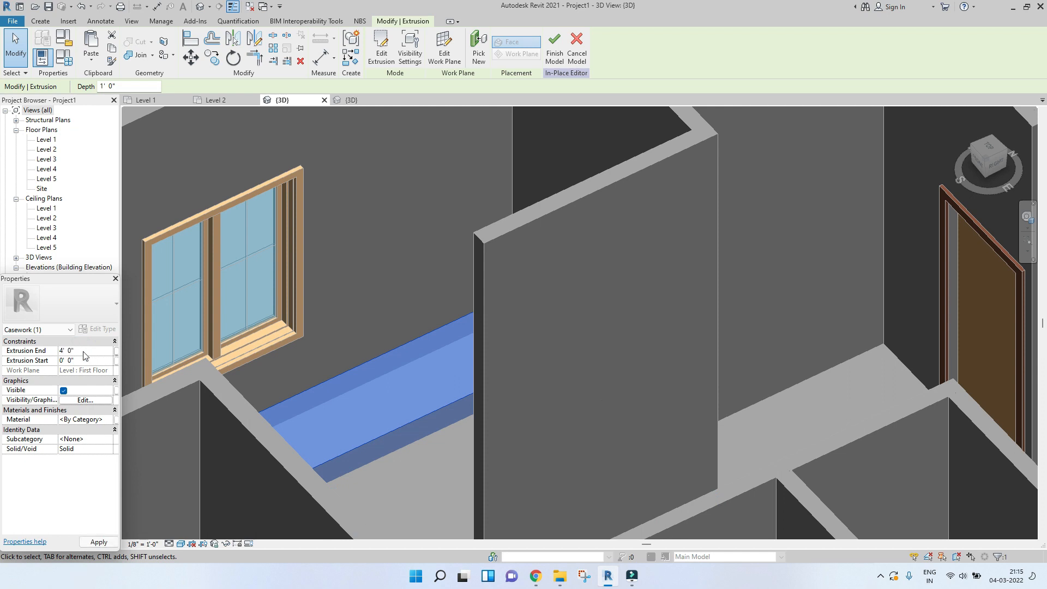
{"action": "left_click", "coordinate": [112, 545]}
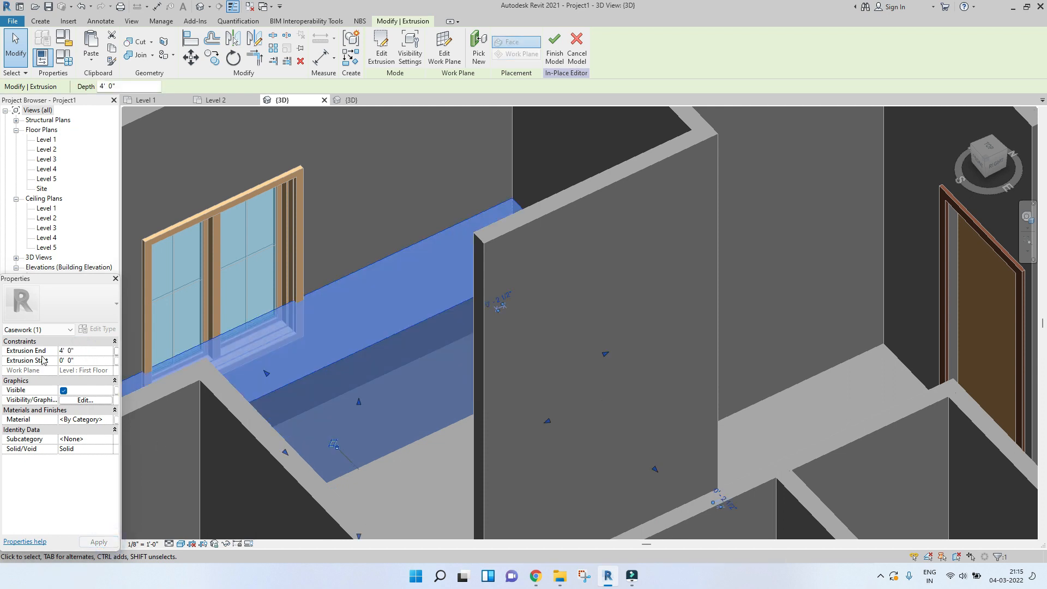
{"action": "left_click", "coordinate": [80, 350]}
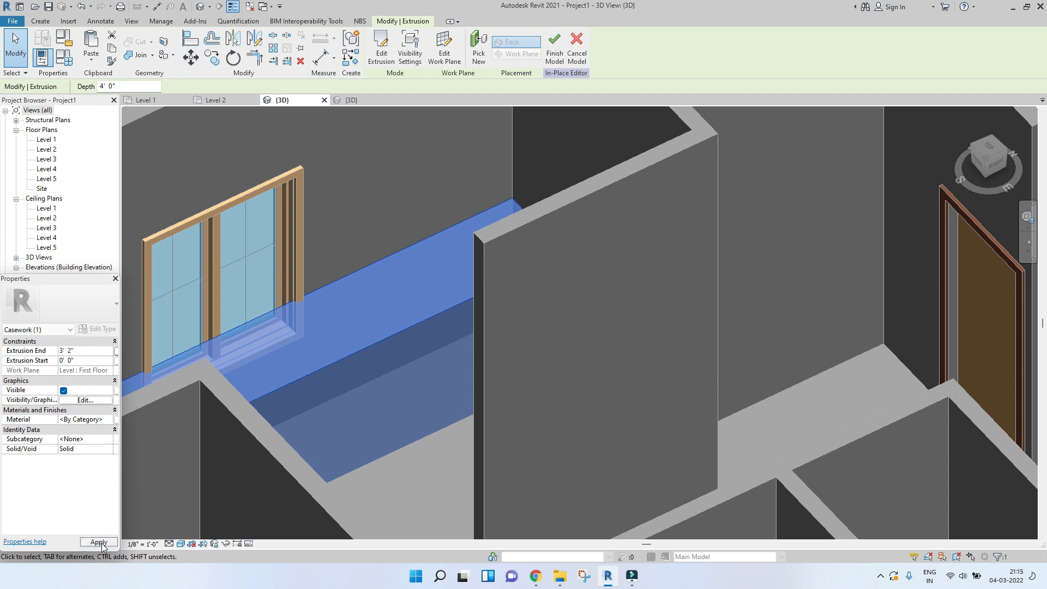
{"action": "left_click", "coordinate": [102, 544]}
{"action": "left_click", "coordinate": [374, 259]}
{"action": "scroll", "coordinate": [374, 258], "scroll_direction": "down", "scroll_amount": 2}
{"action": "middle_click_drag", "start_coordinate": [374, 258], "coordinate": [419, 239]}
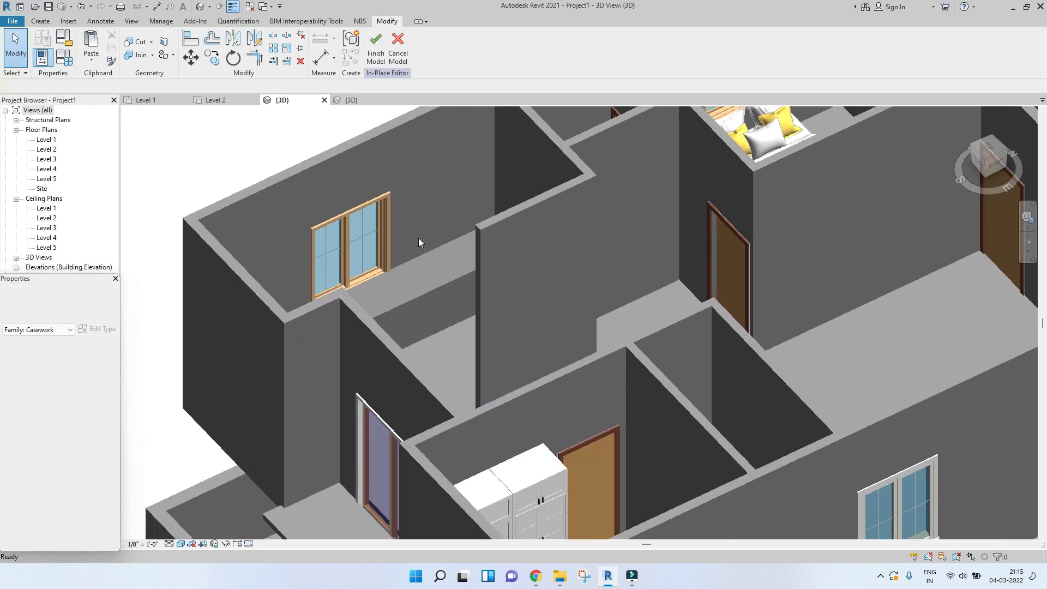
{"action": "scroll", "coordinate": [418, 238], "scroll_direction": "down", "scroll_amount": 2}
{"action": "left_click", "coordinate": [375, 48]}
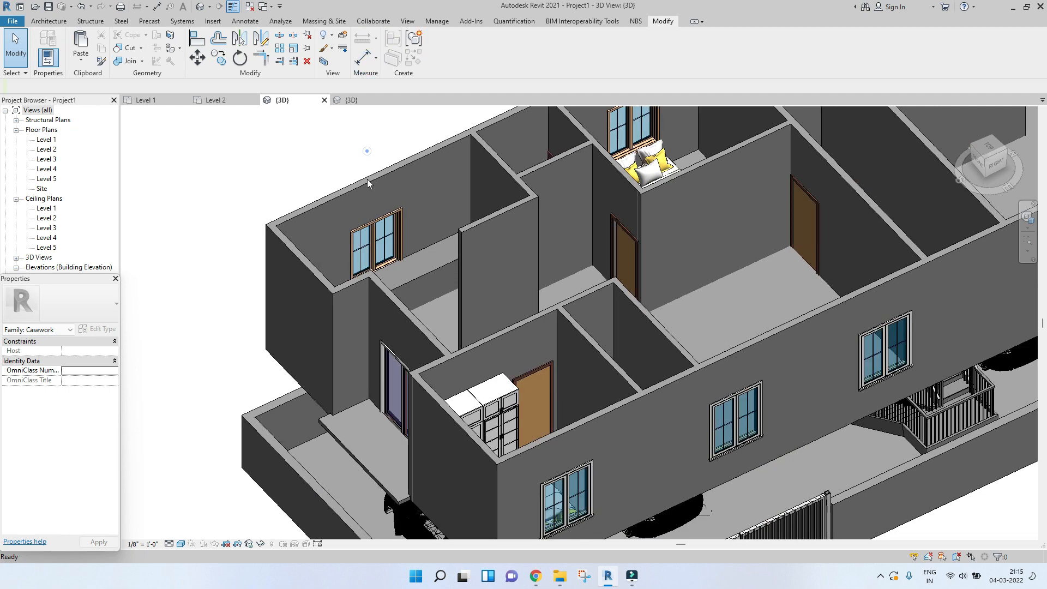
- Select all instances of the kitchen's double casement window type and set their Sill Height to 3' 6"
{"action": "left_click", "coordinate": [374, 248]}
{"action": "key", "text": "s"}
{"action": "key", "text": "a"}
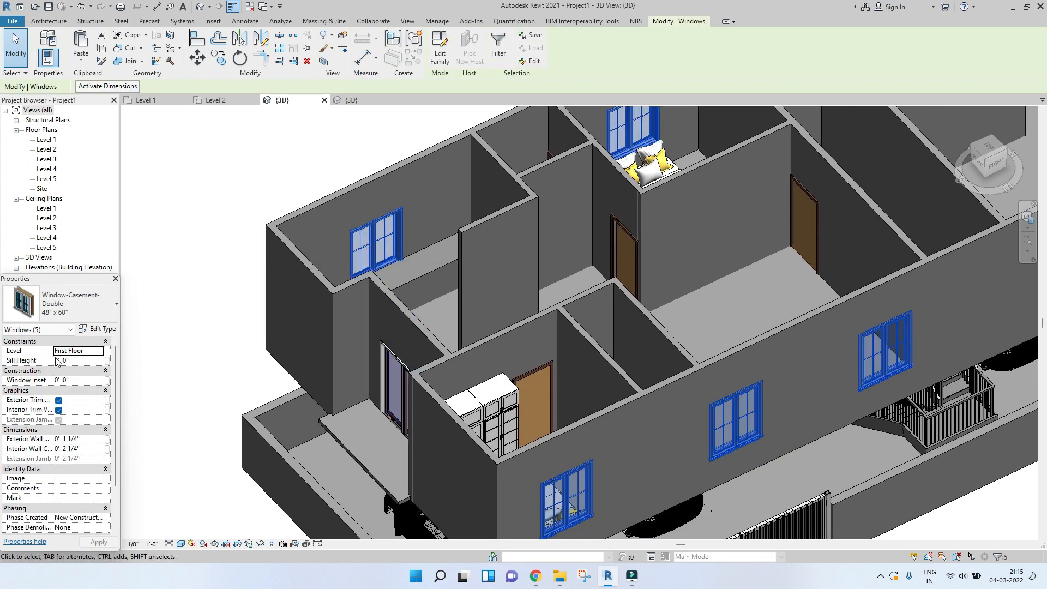
{"action": "left_click", "coordinate": [78, 361]}
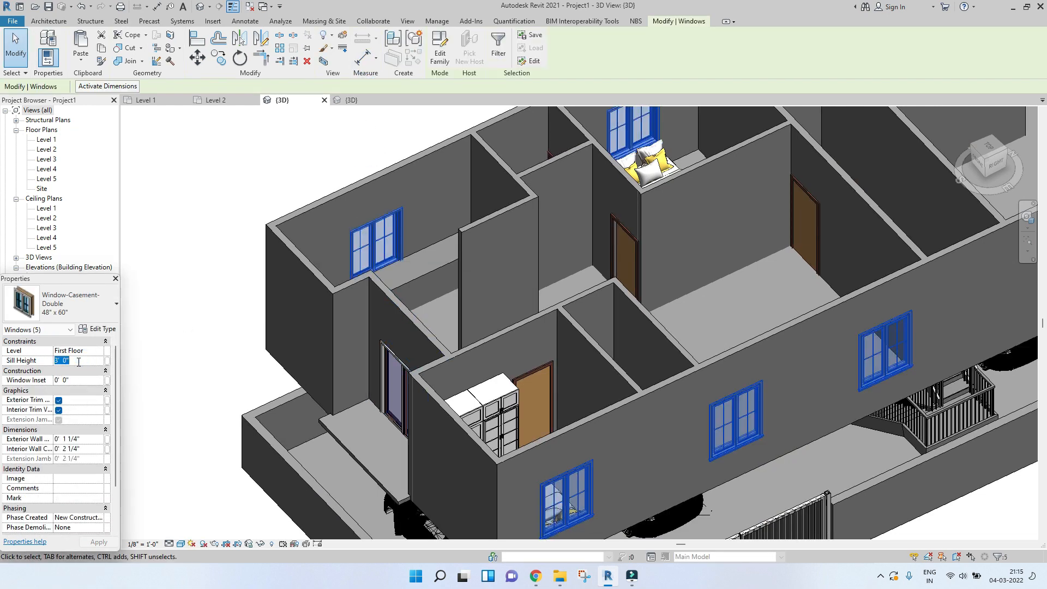
{"action": "left_click", "coordinate": [99, 541]}
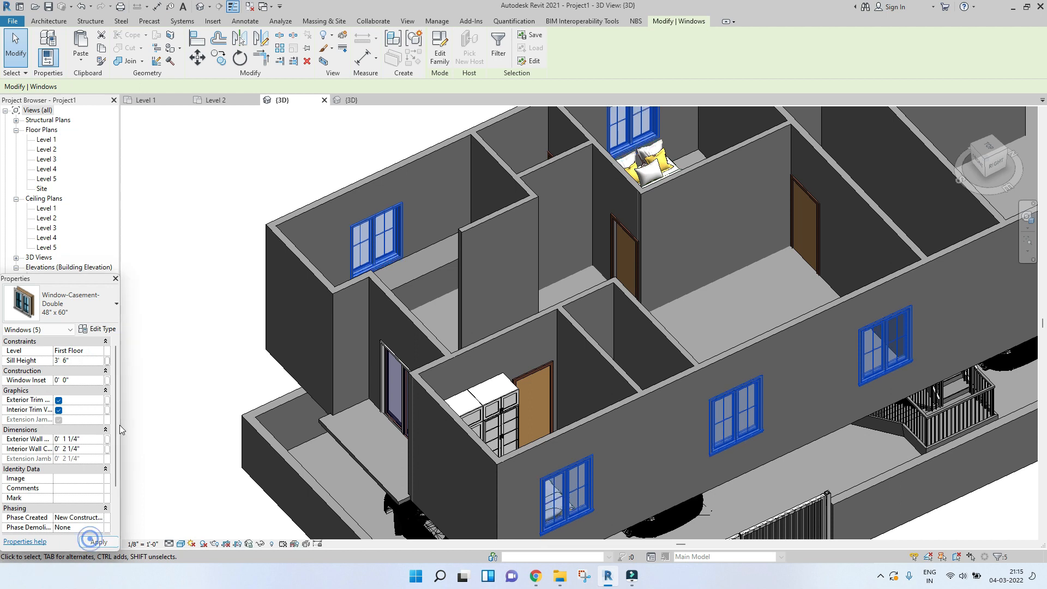
{"action": "left_click", "coordinate": [194, 218]}
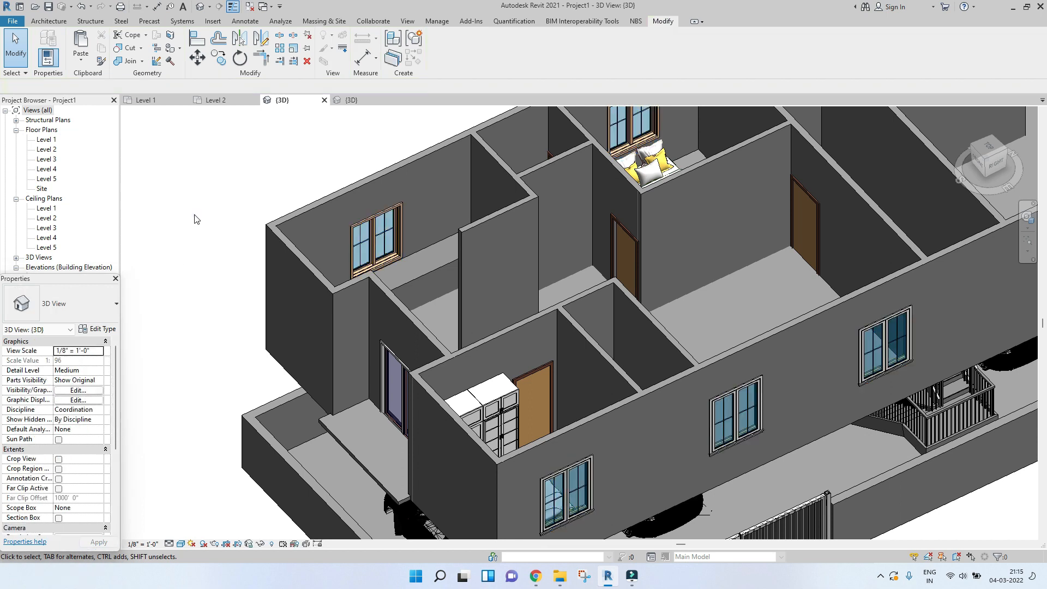
- Load the Kitchen_Sink_409 family from the Revit Families folder and place it over the kitchen sink symbol in the Level 2 plan
{"action": "left_click", "coordinate": [223, 99]}
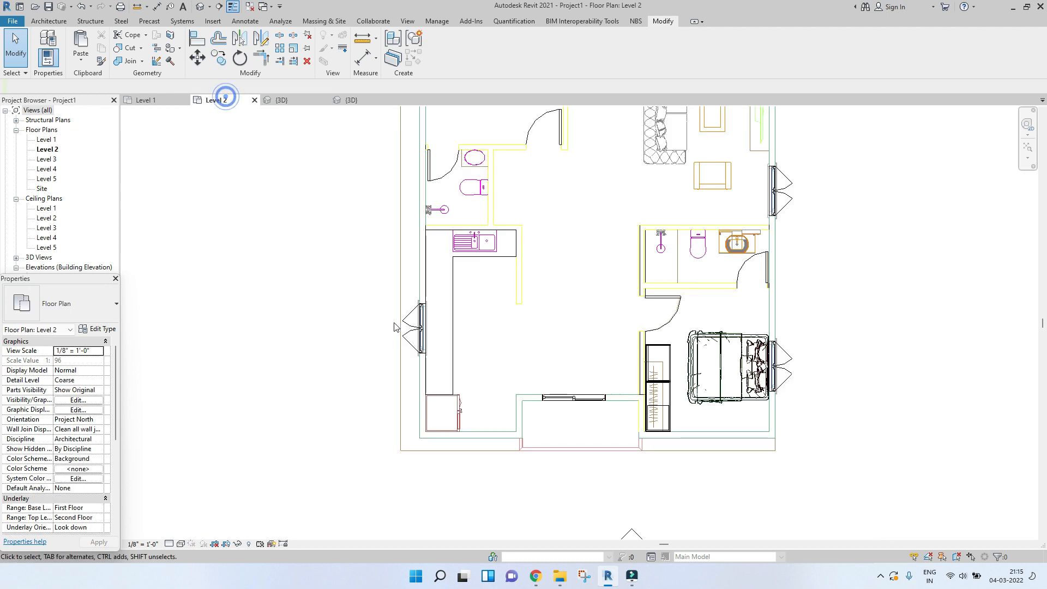
{"action": "scroll", "coordinate": [420, 315], "scroll_direction": "up", "scroll_amount": 2}
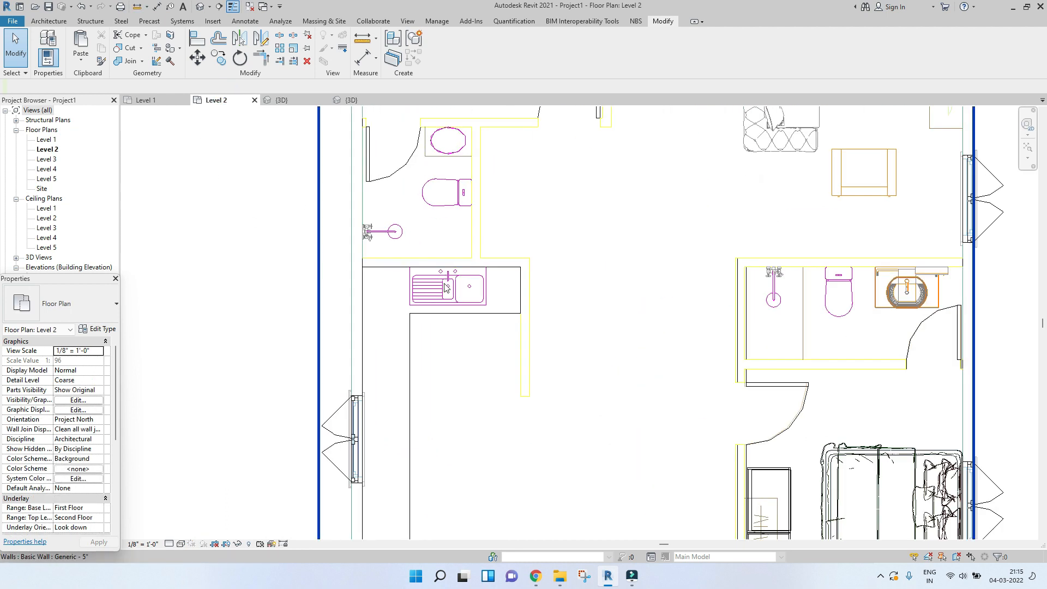
{"action": "scroll", "coordinate": [419, 315], "scroll_direction": "down", "scroll_amount": 2}
{"action": "scroll", "coordinate": [420, 315], "scroll_direction": "down", "scroll_amount": 2}
{"action": "scroll", "coordinate": [441, 385], "scroll_direction": "up", "scroll_amount": 4}
{"action": "scroll", "coordinate": [441, 355], "scroll_direction": "down", "scroll_amount": 2}
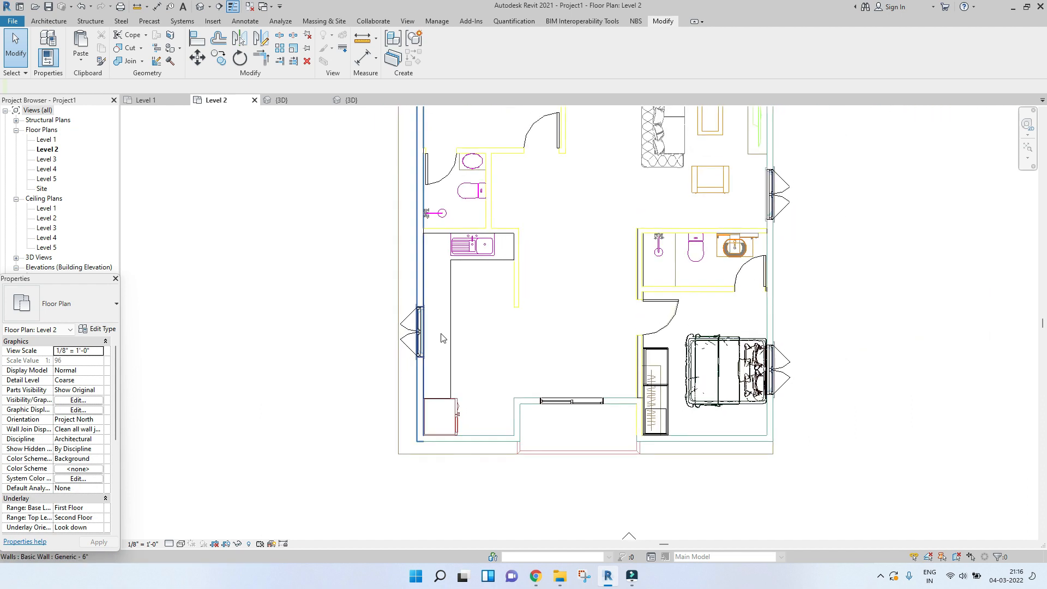
{"action": "left_click", "coordinate": [560, 576]}
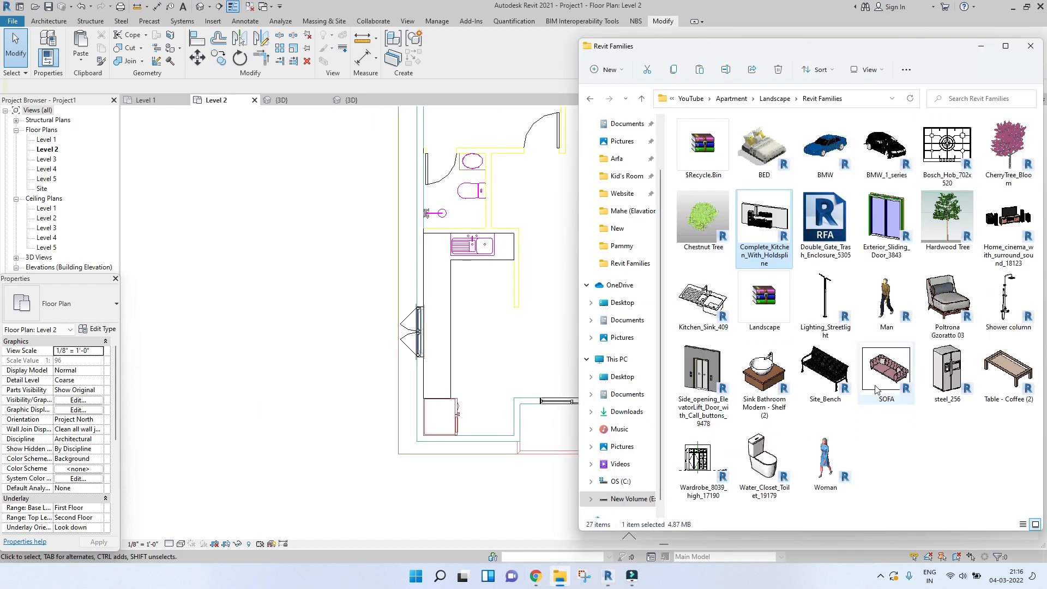
{"action": "left_click_drag", "start_coordinate": [693, 308], "coordinate": [511, 333]}
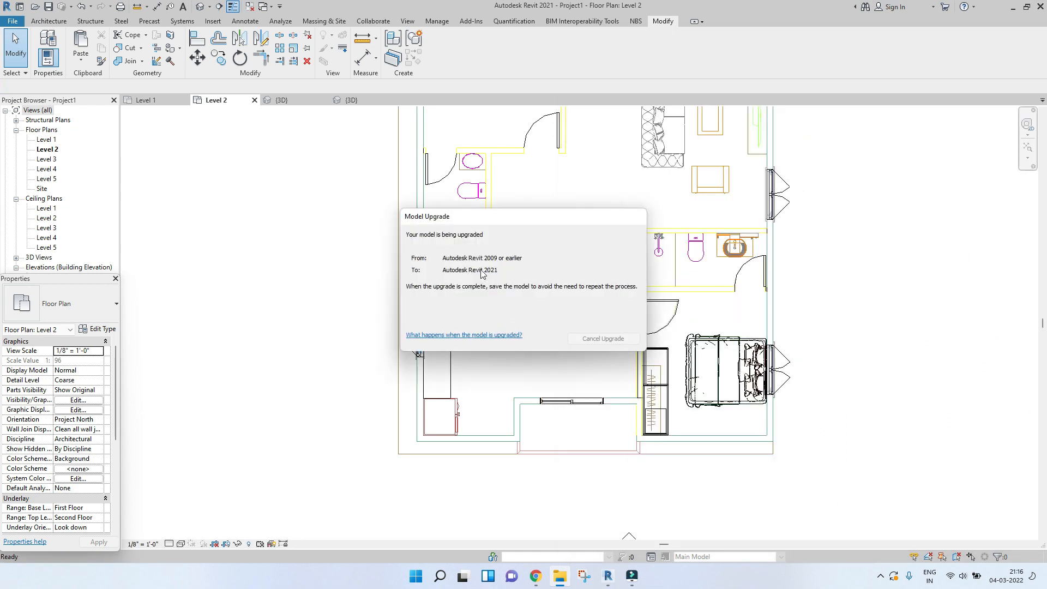
{"action": "scroll", "coordinate": [450, 210], "scroll_direction": "up", "scroll_amount": 6}
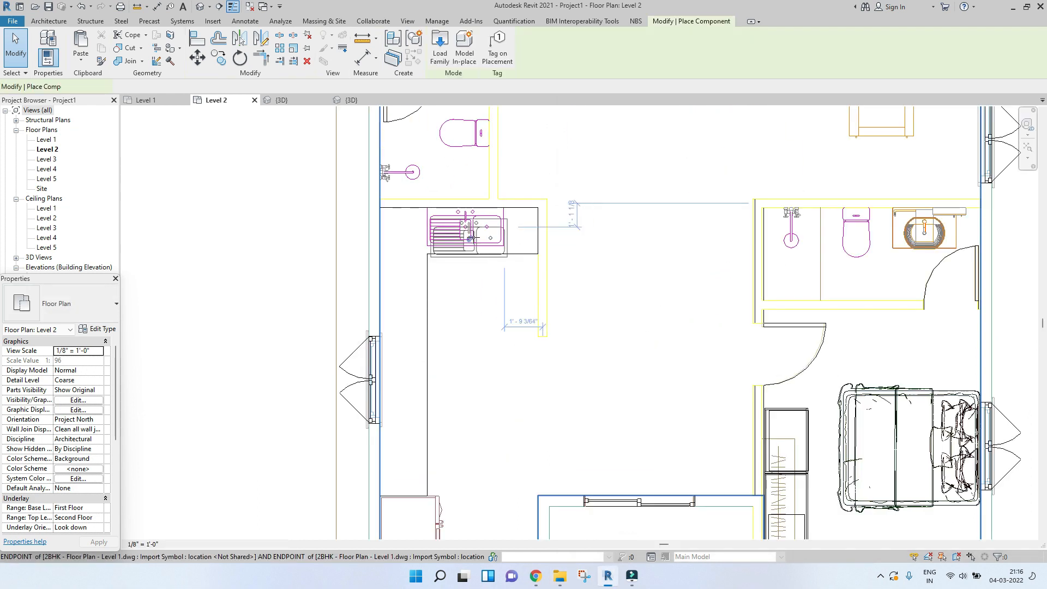
{"action": "left_click", "coordinate": [449, 210]}
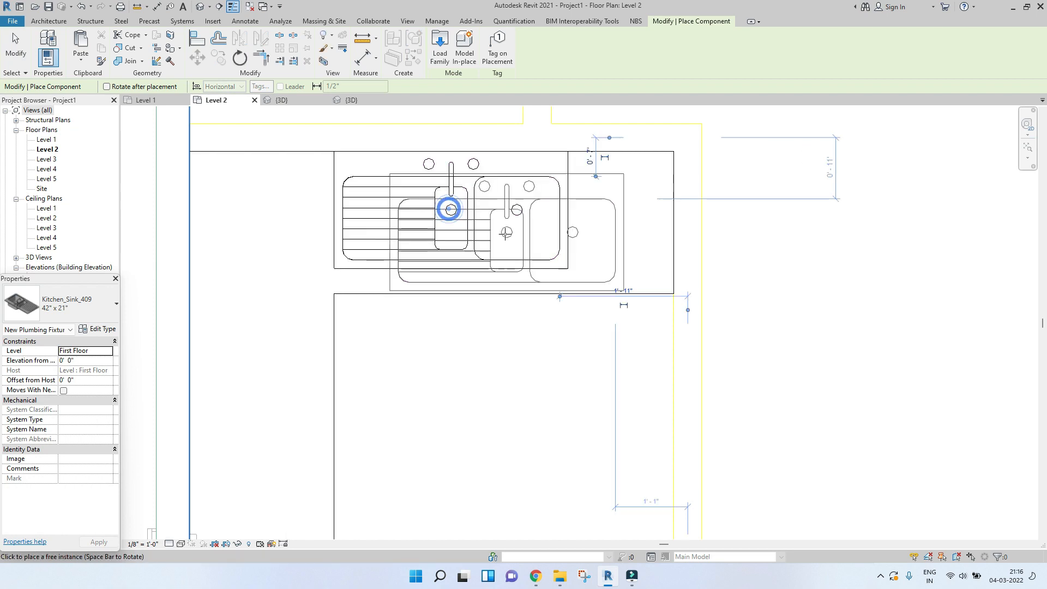
{"action": "scroll", "coordinate": [491, 229], "scroll_direction": "down", "scroll_amount": 3}
{"action": "key", "text": "Escape"}
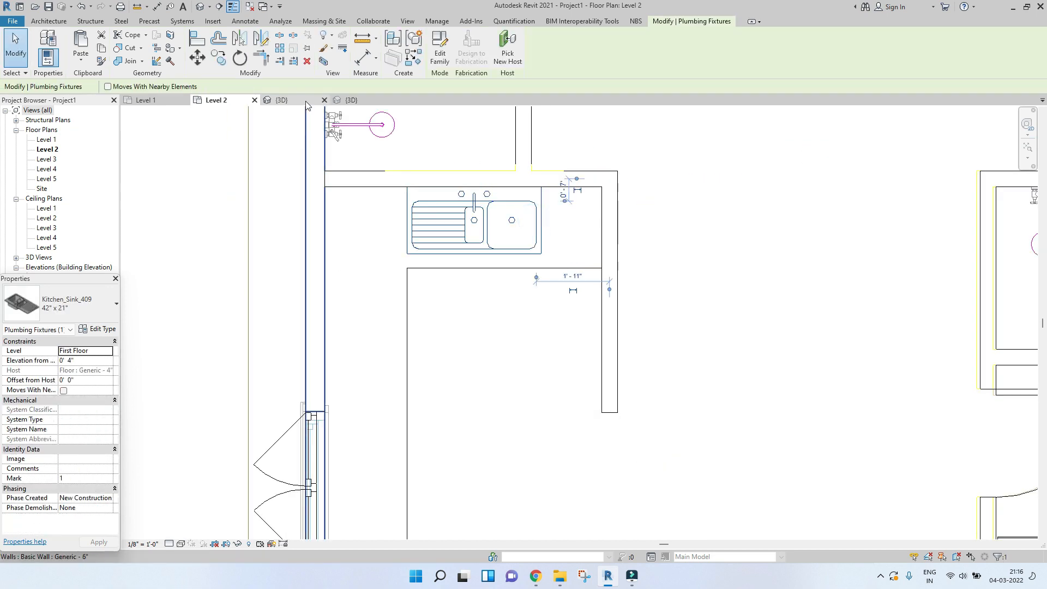
- Align the underside of the kitchen sink's rim with the counter's top surface in the 3D view
{"action": "left_click", "coordinate": [281, 100]}
{"action": "middle_click_drag", "start_coordinate": [537, 274], "coordinate": [586, 280], "text": "shift"}
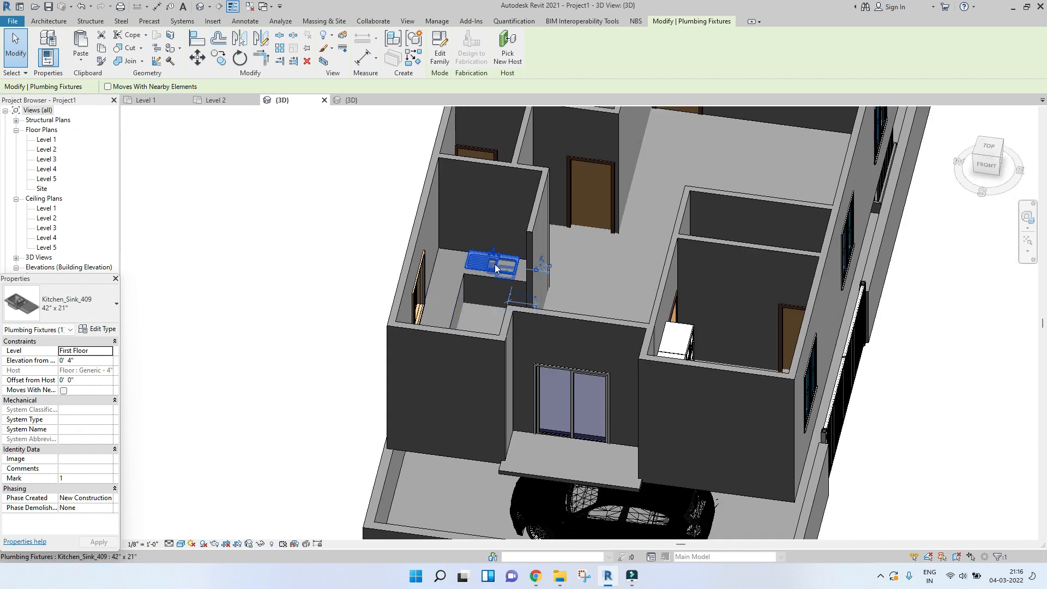
{"action": "scroll", "coordinate": [495, 264], "scroll_direction": "up", "scroll_amount": 6}
{"action": "key", "text": "Escape"}
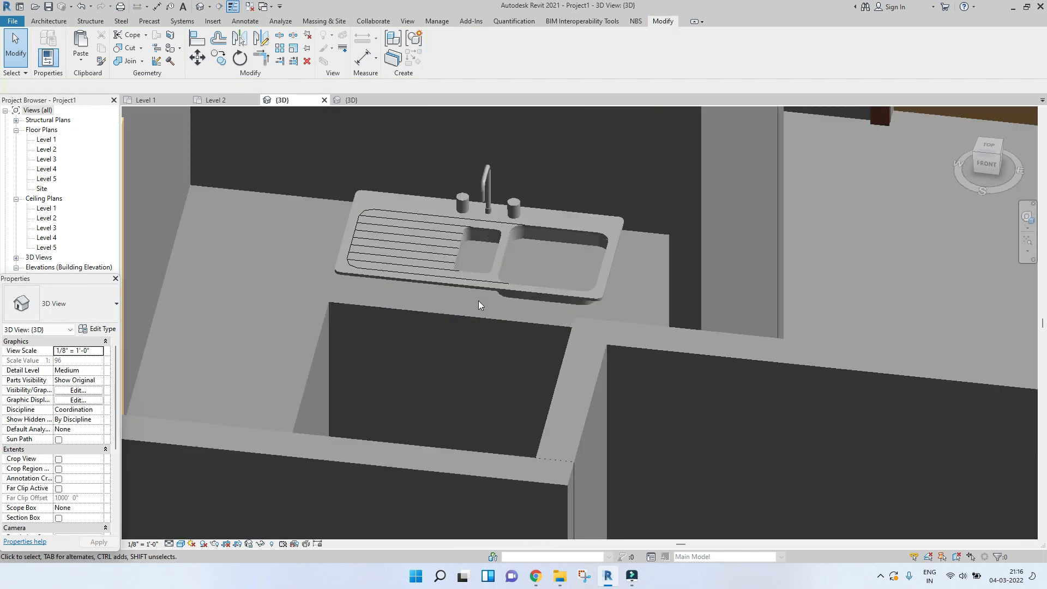
{"action": "scroll", "coordinate": [479, 304], "scroll_direction": "up", "scroll_amount": 3}
{"action": "key", "text": "a"}
{"action": "key", "text": "l"}
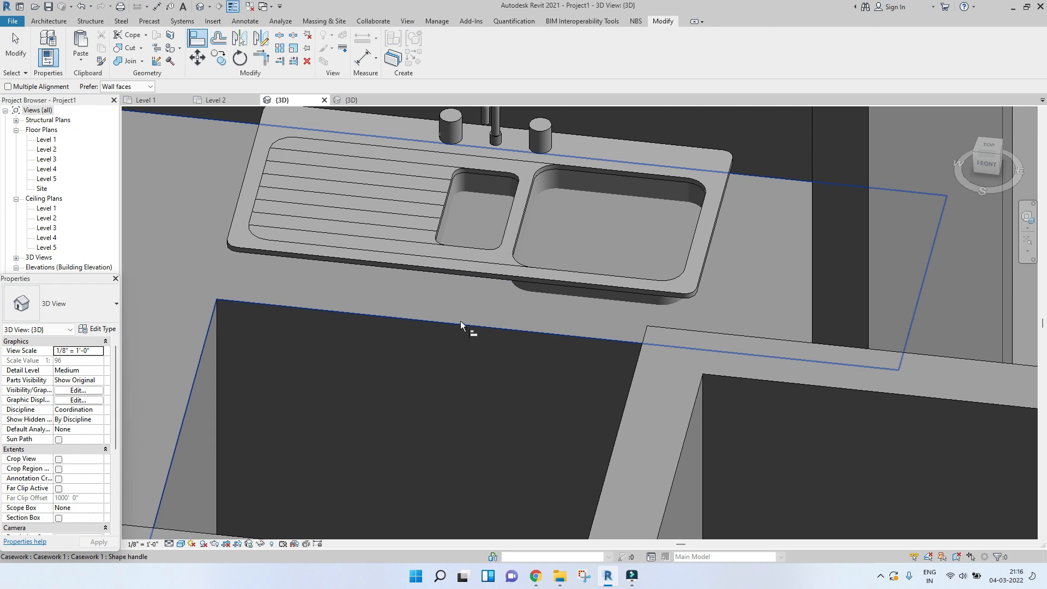
{"action": "left_click", "coordinate": [460, 321]}
{"action": "left_click", "coordinate": [477, 281]}
{"action": "key", "text": "Escape"}
{"action": "key", "text": "Escape"}
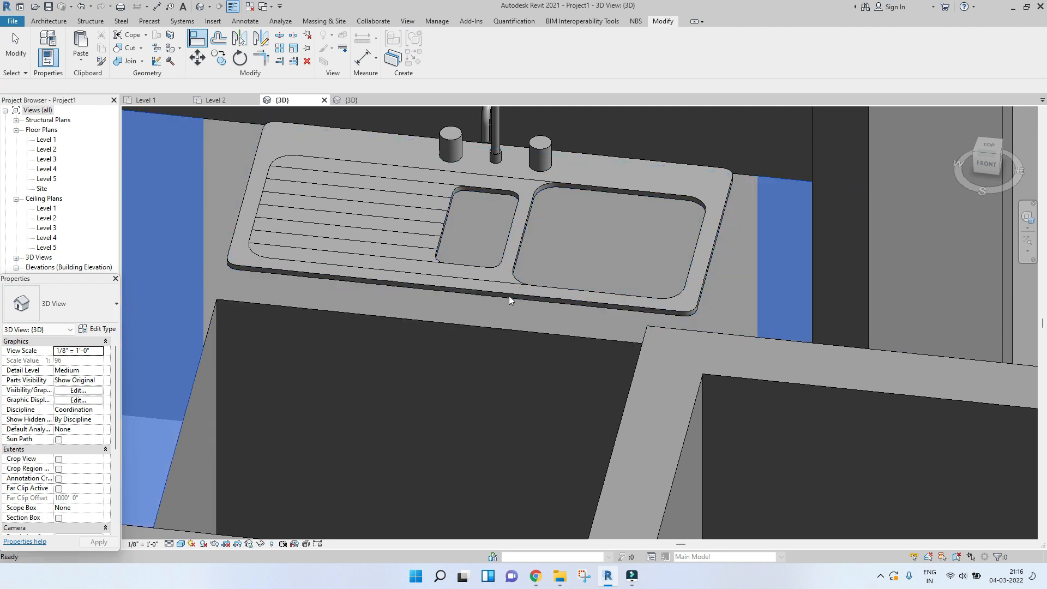
{"action": "scroll", "coordinate": [509, 295], "scroll_direction": "down", "scroll_amount": 5}
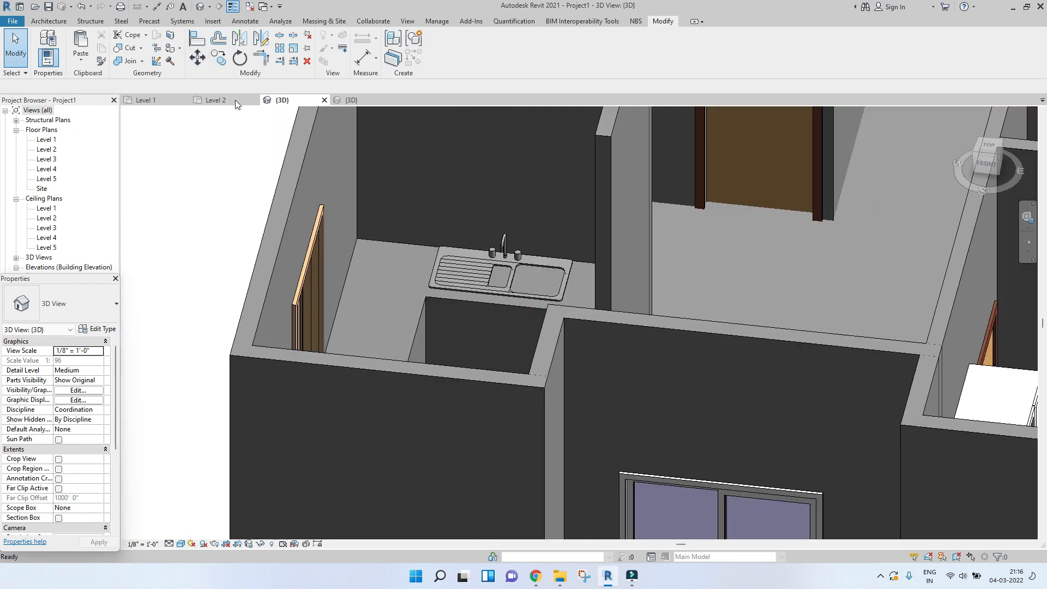
{"action": "scroll", "coordinate": [521, 290], "scroll_direction": "up", "scroll_amount": 4}
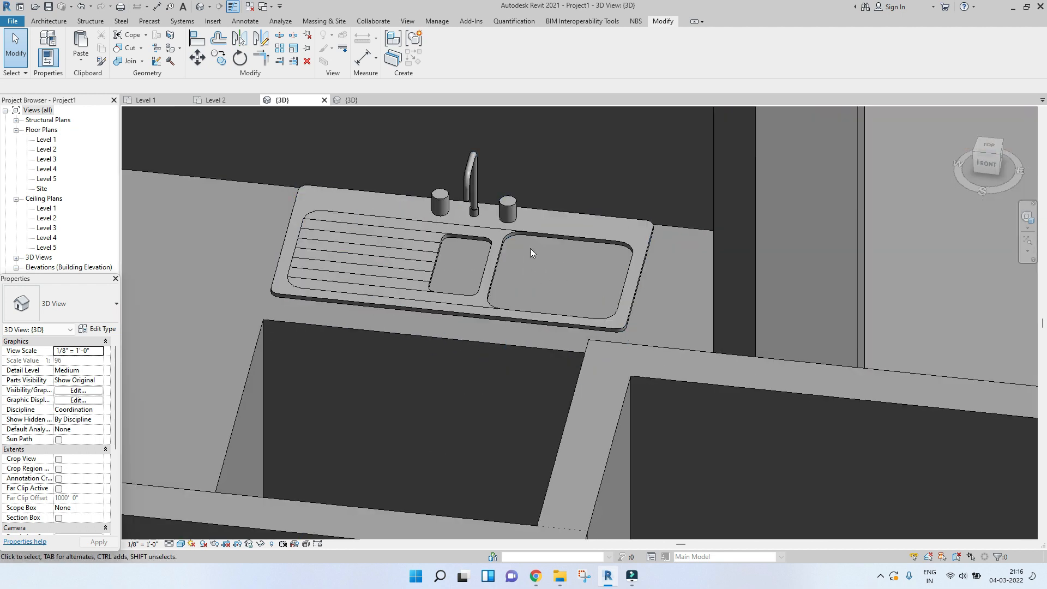
- Open the kitchen counter's in-place model for editing in the top 3D view and select its extrusion
{"action": "left_click", "coordinate": [669, 231]}
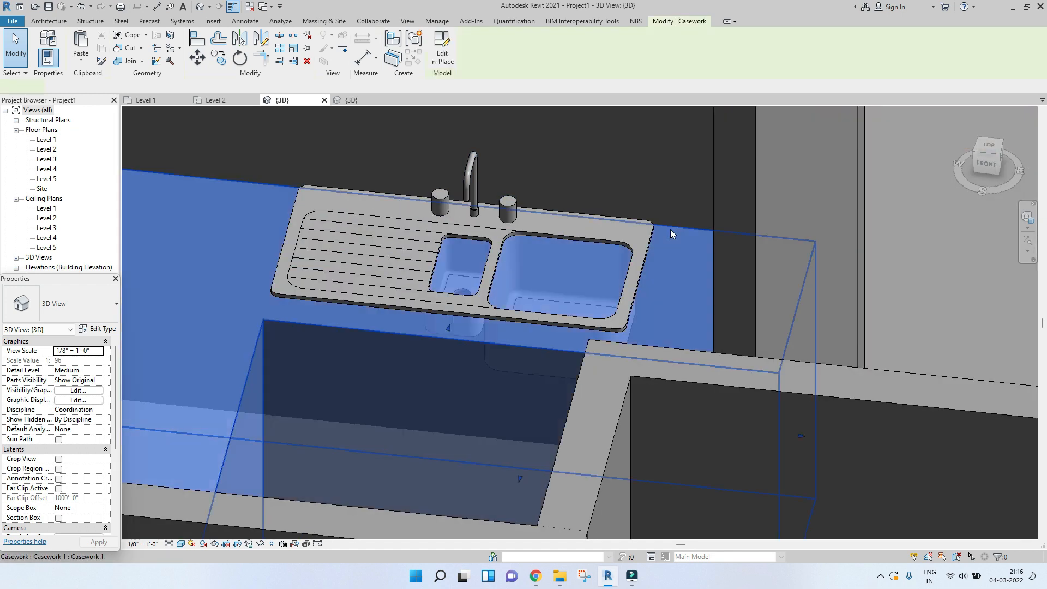
{"action": "left_click", "coordinate": [993, 149]}
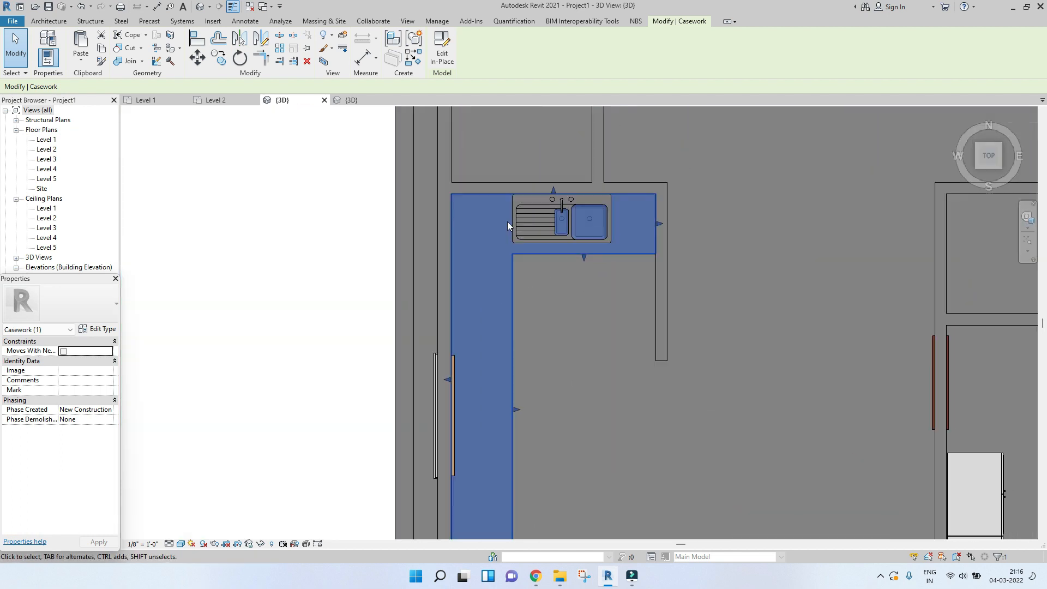
{"action": "left_click", "coordinate": [442, 49]}
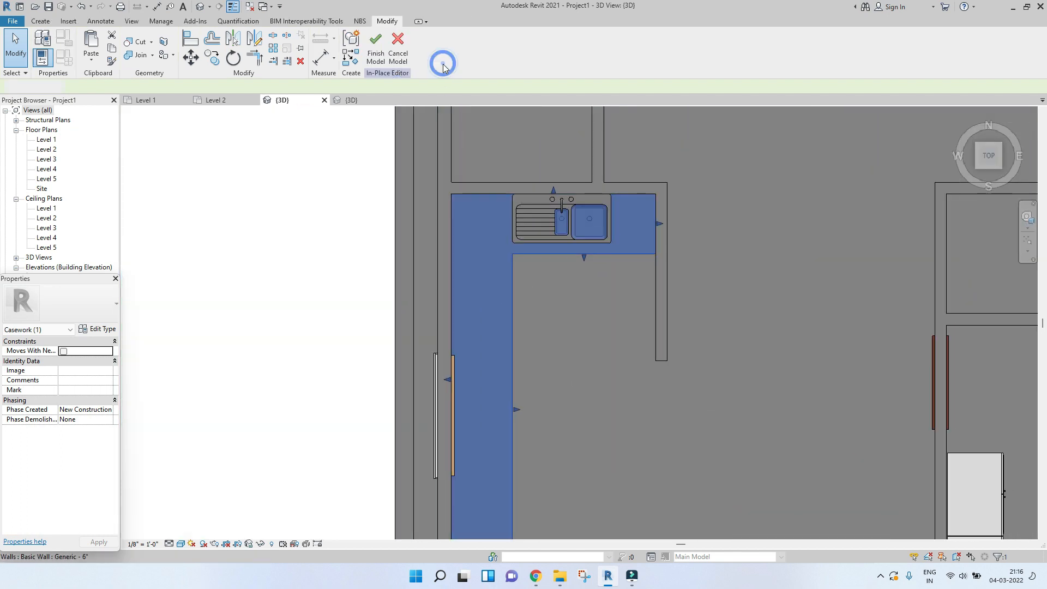
{"action": "left_click", "coordinate": [613, 254]}
{"action": "scroll", "coordinate": [404, 313], "scroll_direction": "up", "scroll_amount": 3}
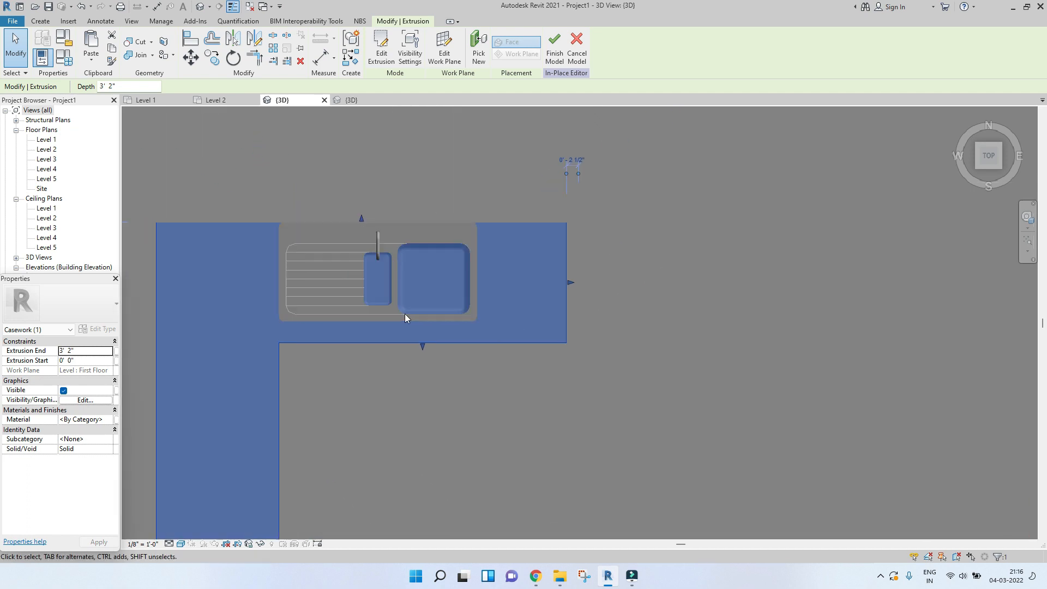
{"action": "scroll", "coordinate": [405, 313], "scroll_direction": "up", "scroll_amount": 2}
- Start a void extrusion in the counter model, picking the counter's top surface as the work plane
{"action": "left_click", "coordinate": [43, 23]}
{"action": "left_click", "coordinate": [212, 48]}
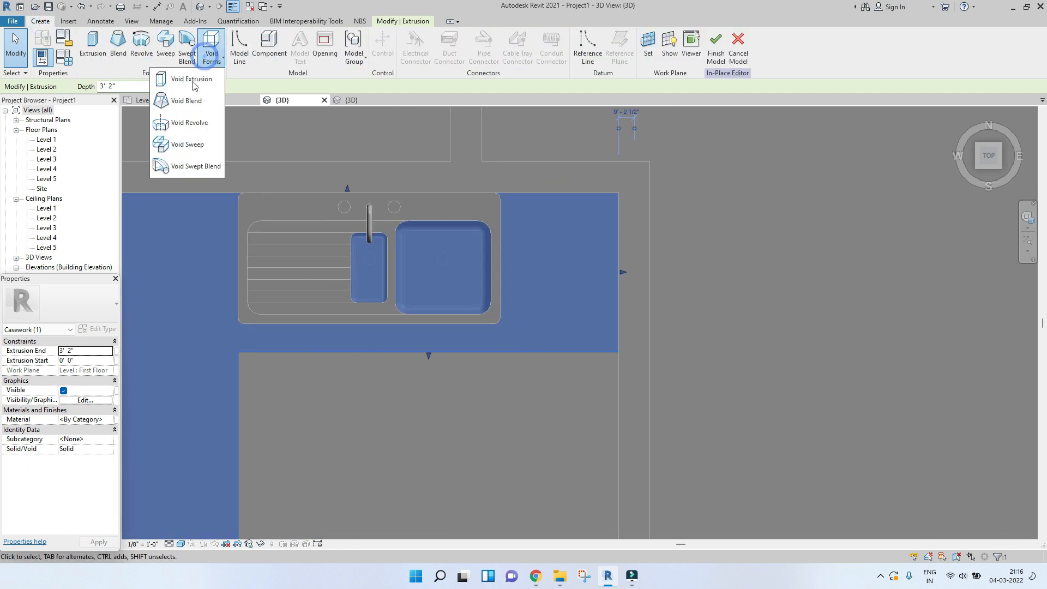
{"action": "left_click", "coordinate": [188, 79]}
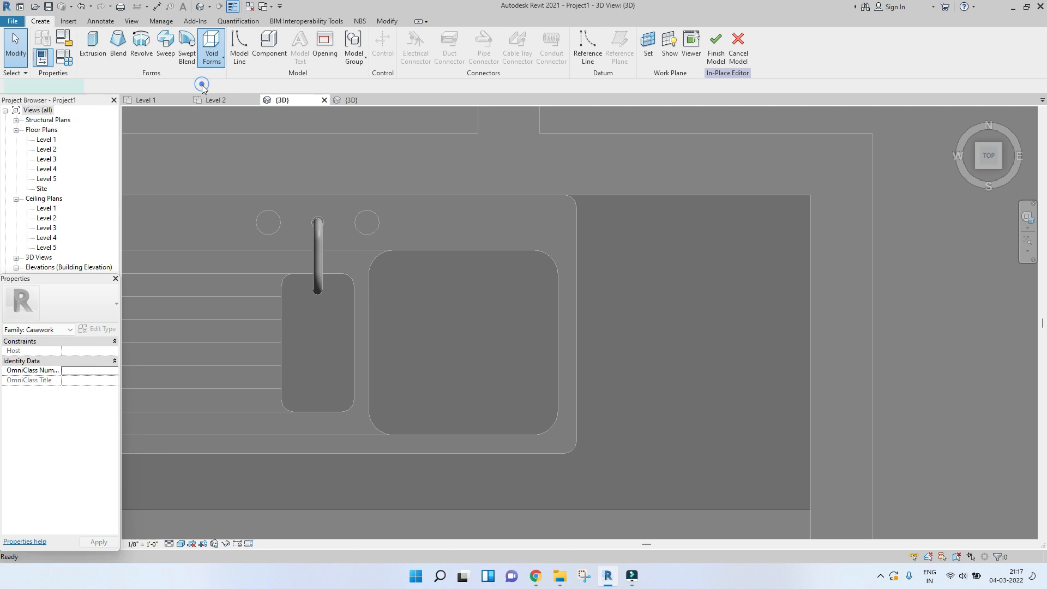
{"action": "left_click", "coordinate": [468, 48]}
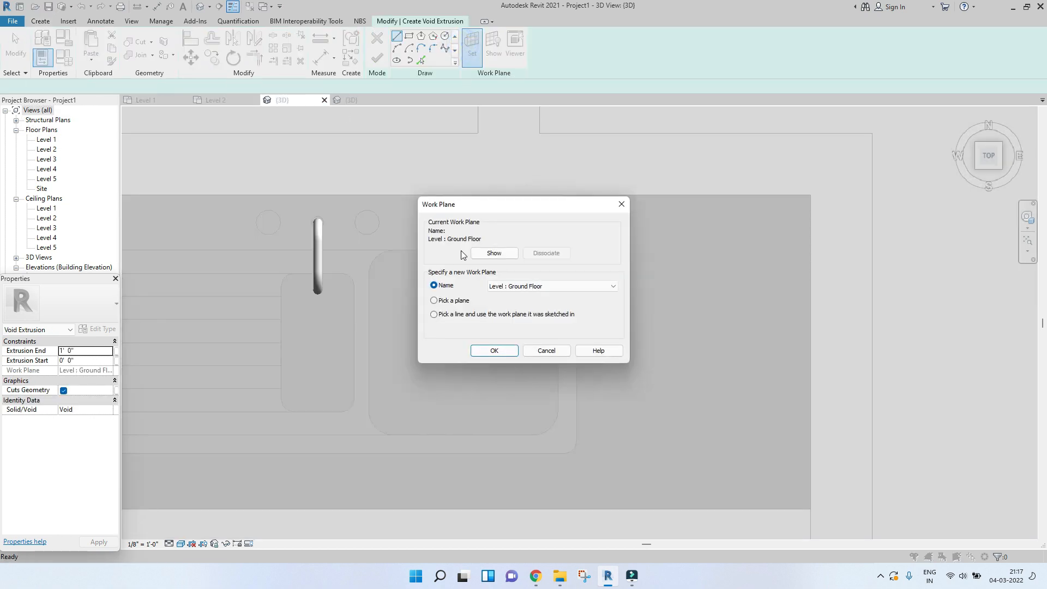
{"action": "left_click", "coordinate": [497, 353]}
{"action": "left_click", "coordinate": [659, 198]}
- Trace the large sink basin's rounded outline for the void sketch with the Pick Lines tool
{"action": "left_click", "coordinate": [421, 60]}
{"action": "left_click", "coordinate": [372, 257]}
{"action": "left_click", "coordinate": [374, 420]}
{"action": "left_click", "coordinate": [425, 434]}
{"action": "left_click", "coordinate": [545, 425]}
{"action": "left_click", "coordinate": [558, 387]}
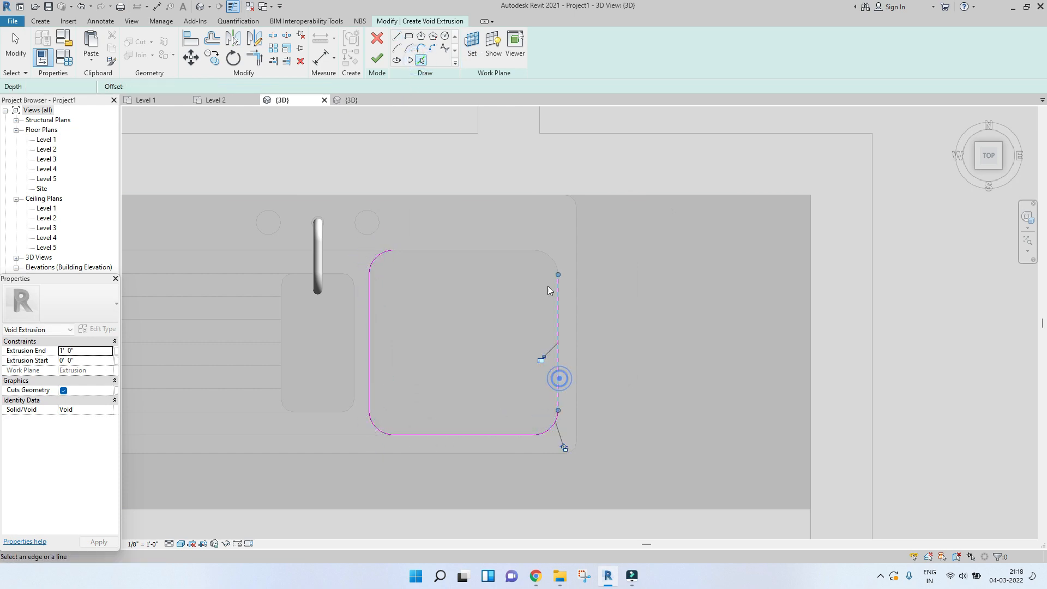
{"action": "left_click", "coordinate": [547, 258]}
- Trace the small sink basin's rounded outline with Pick Lines and finish the void extrusion sketch
{"action": "scroll", "coordinate": [334, 280], "scroll_direction": "up", "scroll_amount": 2}
{"action": "left_click", "coordinate": [358, 272]}
{"action": "left_click", "coordinate": [332, 266]}
{"action": "left_click", "coordinate": [248, 285]}
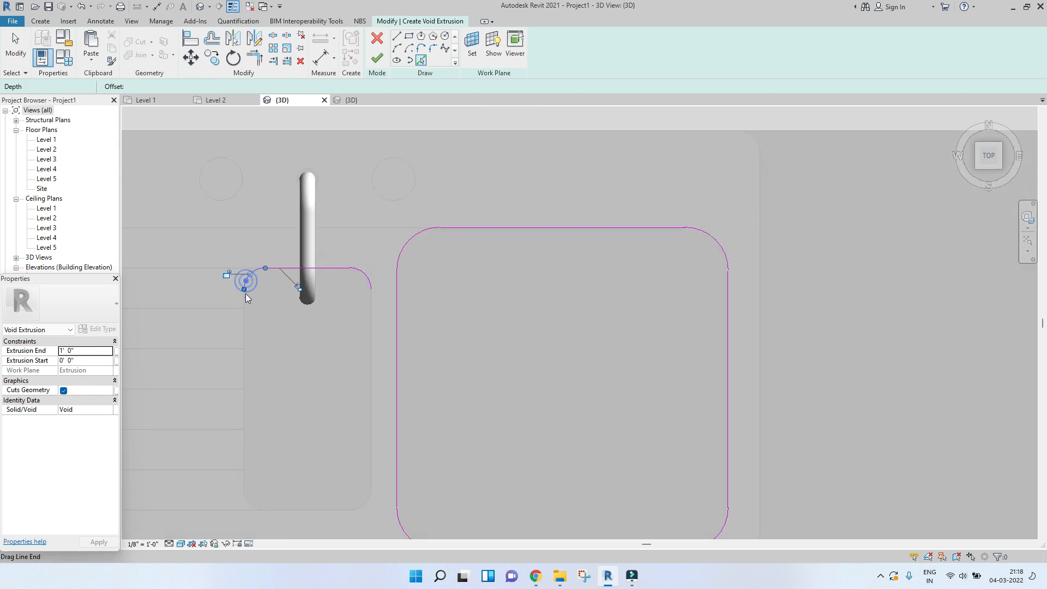
{"action": "left_click", "coordinate": [243, 316]}
{"action": "left_click", "coordinate": [241, 498]}
{"action": "left_click", "coordinate": [370, 459]}
{"action": "left_click", "coordinate": [377, 59]}
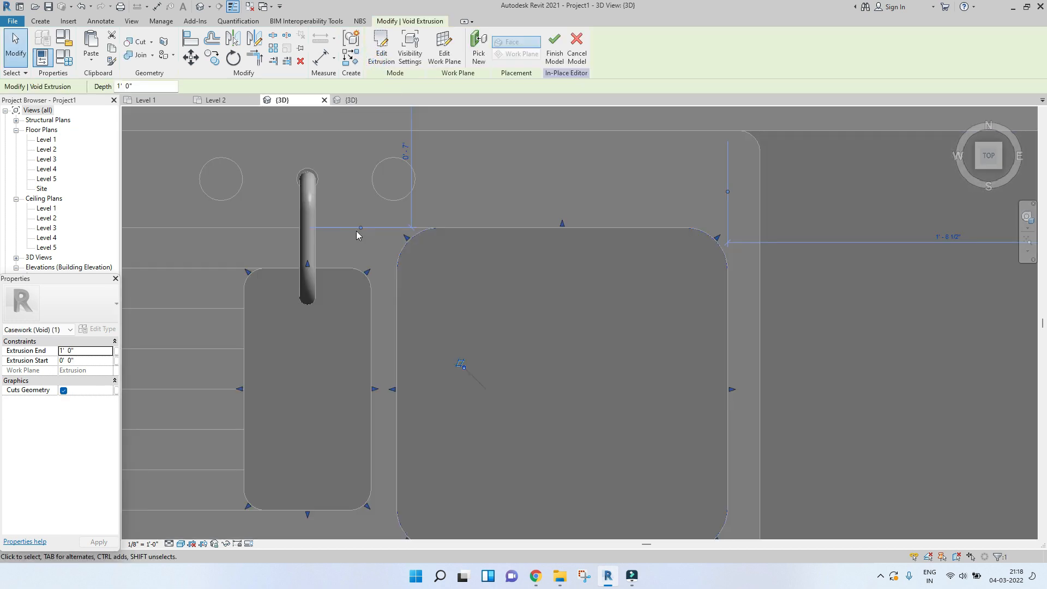
- Check the basin voids in the counter from several angles in 3D, and finish the in-place model
{"action": "scroll", "coordinate": [436, 311], "scroll_direction": "down", "scroll_amount": 2}
{"action": "middle_click_drag", "start_coordinate": [487, 379], "coordinate": [481, 197], "text": "shift"}
{"action": "scroll", "coordinate": [479, 201], "scroll_direction": "down", "scroll_amount": 3}
{"action": "left_click", "coordinate": [523, 175]}
{"action": "scroll", "coordinate": [486, 240], "scroll_direction": "up", "scroll_amount": 2}
{"action": "middle_click_drag", "start_coordinate": [487, 240], "coordinate": [485, 267], "text": "shift"}
{"action": "middle_click_drag", "start_coordinate": [338, 262], "coordinate": [417, 230], "text": "shift"}
{"action": "scroll", "coordinate": [416, 230], "scroll_direction": "down", "scroll_amount": 5}
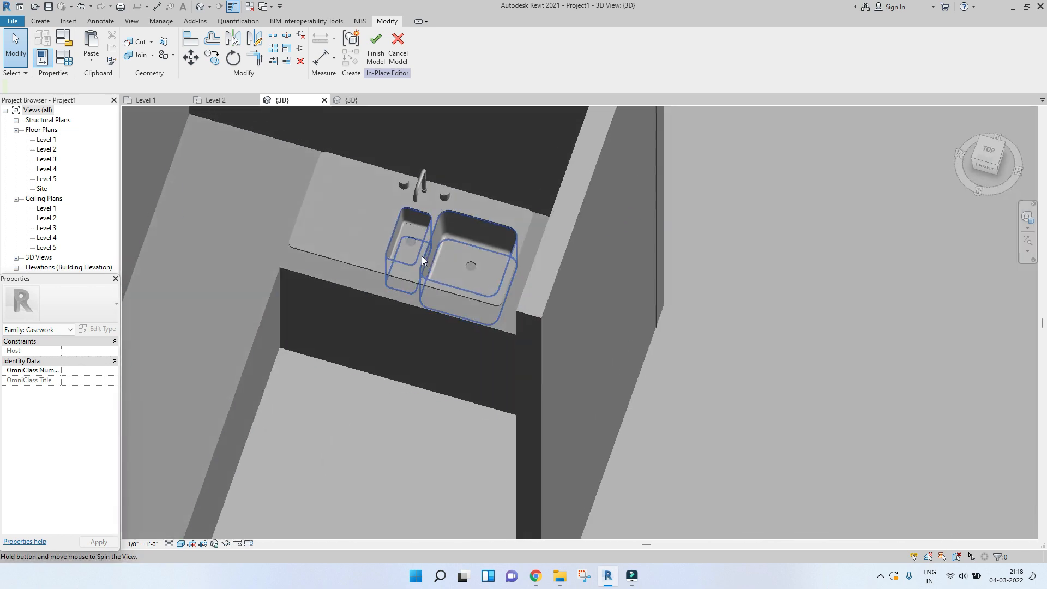
{"action": "left_click", "coordinate": [375, 46]}
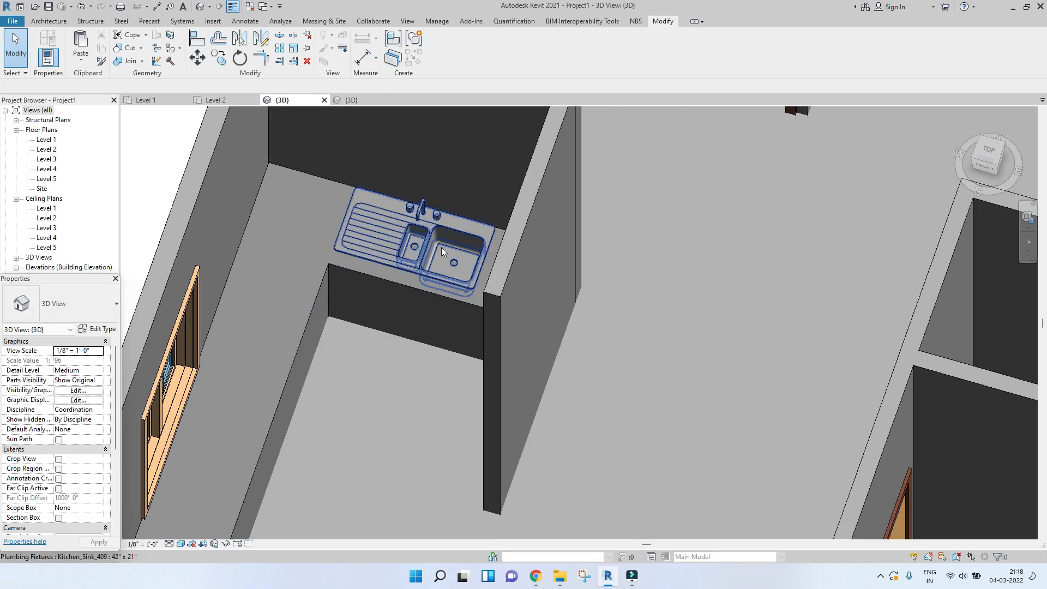
{"action": "middle_click_drag", "start_coordinate": [568, 284], "coordinate": [240, 114], "text": "shift"}
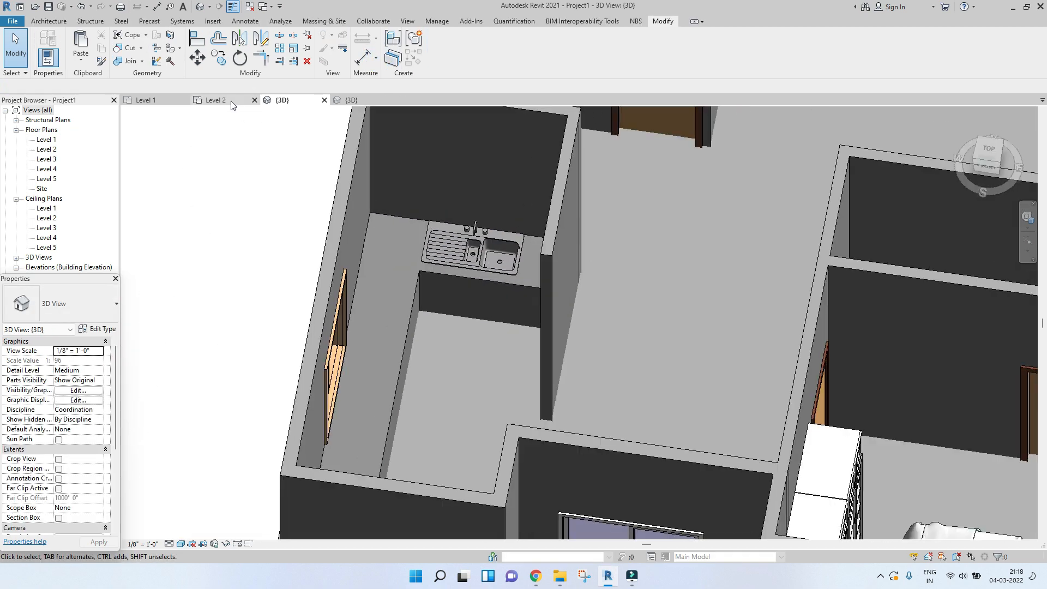
- Load Bosch_Hob_702x520 from the Revit Families folder, place it on the counter beside the kitchen window in Level 2, and check it in 3D
{"action": "left_click", "coordinate": [216, 100]}
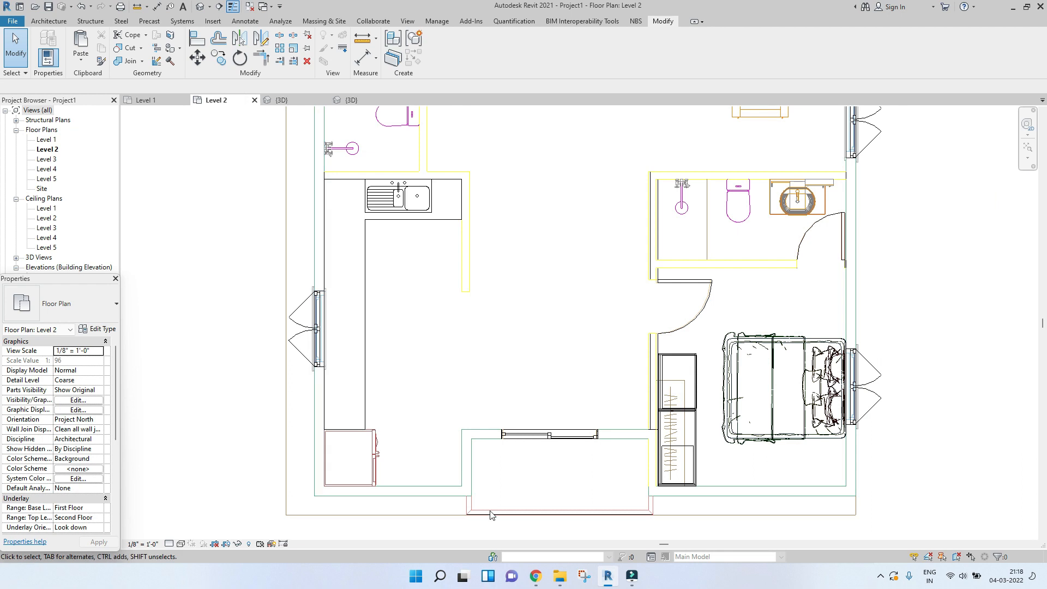
{"action": "left_click", "coordinate": [558, 575]}
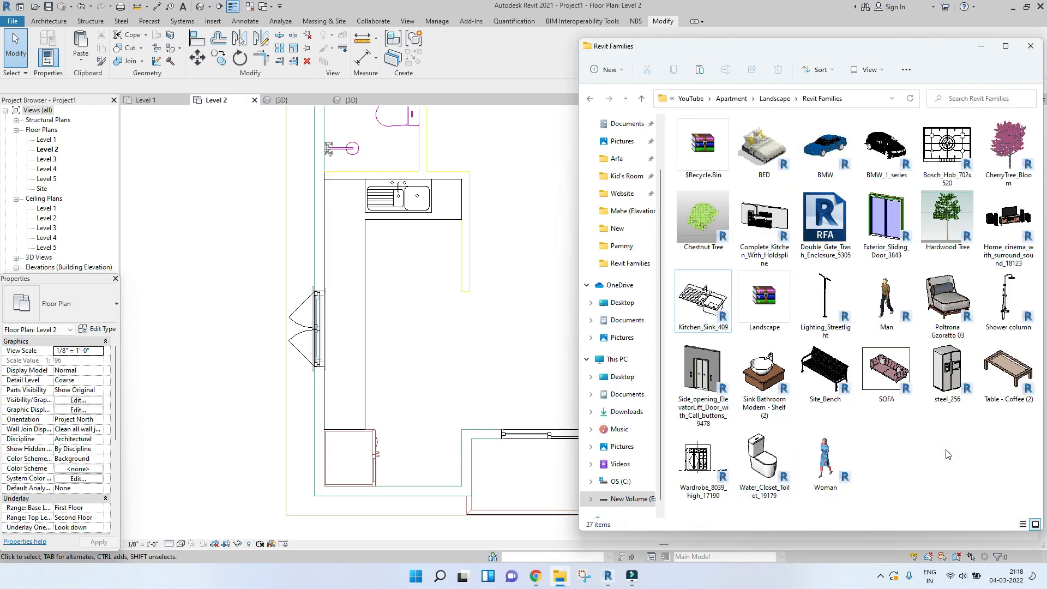
{"action": "left_click_drag", "start_coordinate": [954, 180], "coordinate": [496, 339]}
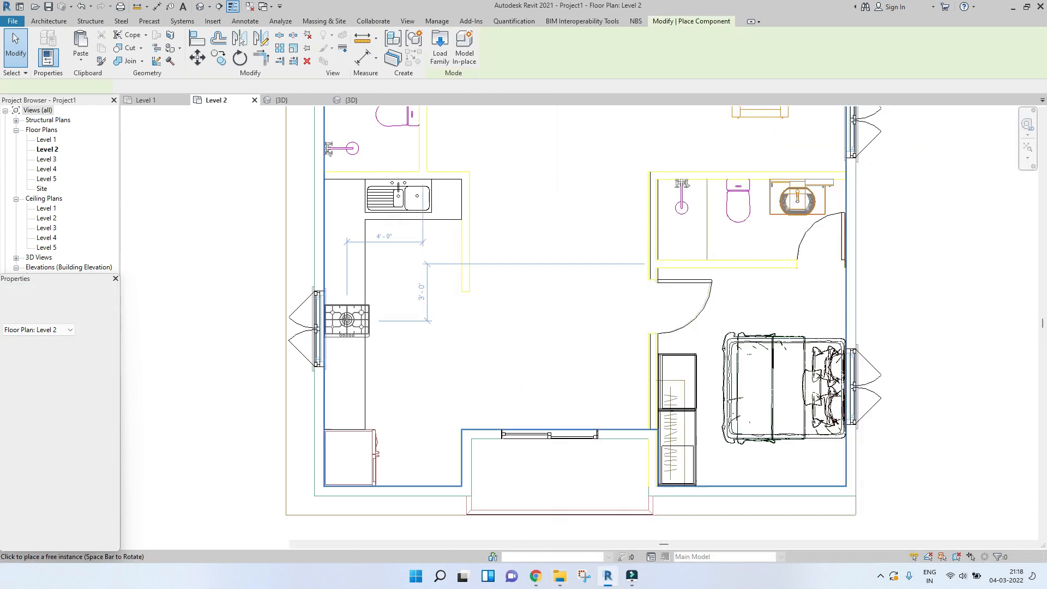
{"action": "scroll", "coordinate": [344, 327], "scroll_direction": "up", "scroll_amount": 5}
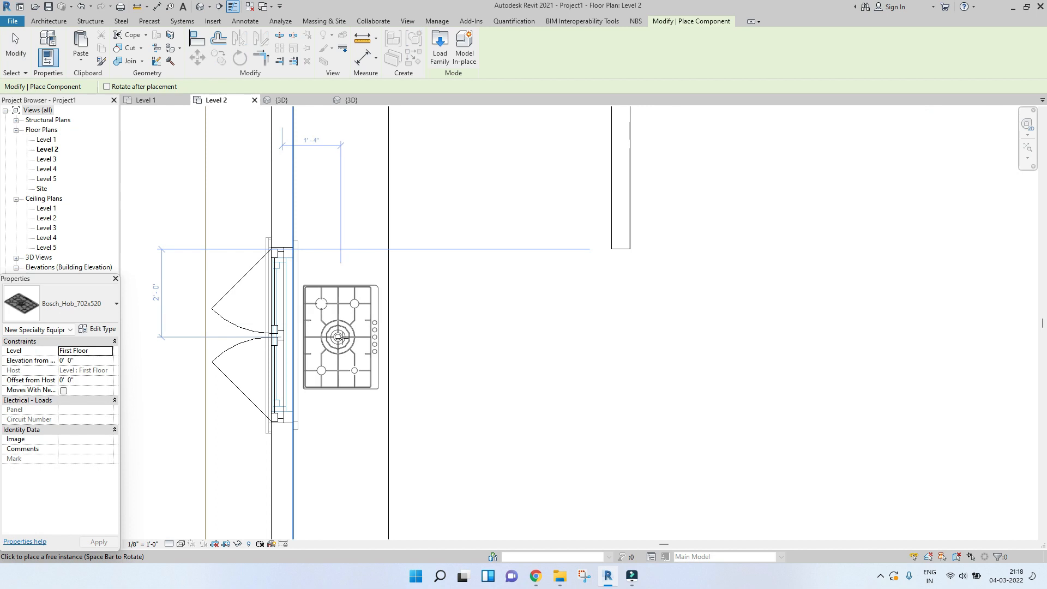
{"action": "left_click", "coordinate": [343, 338]}
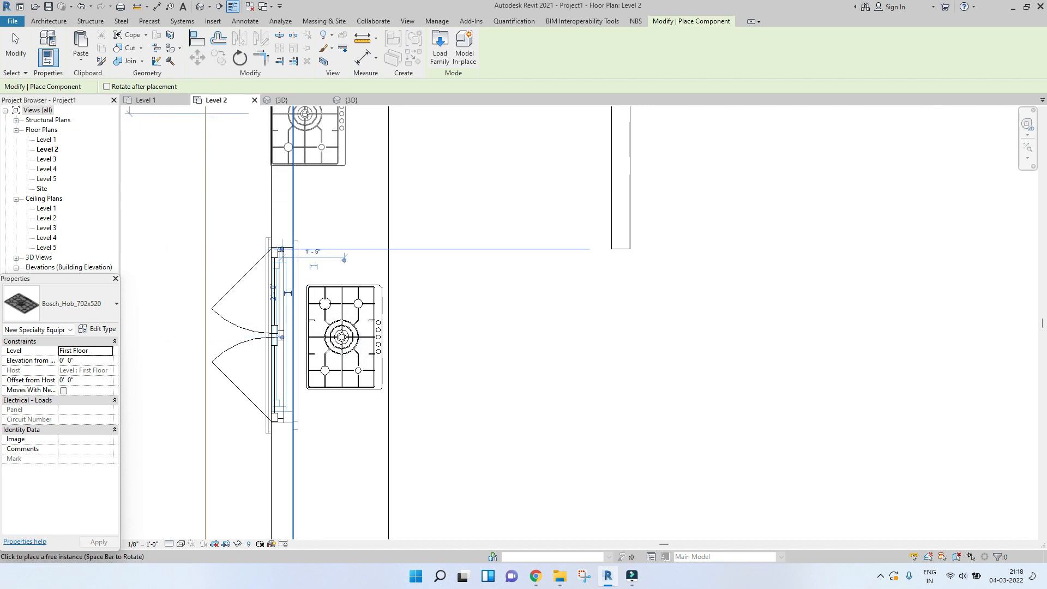
{"action": "left_click", "coordinate": [294, 99]}
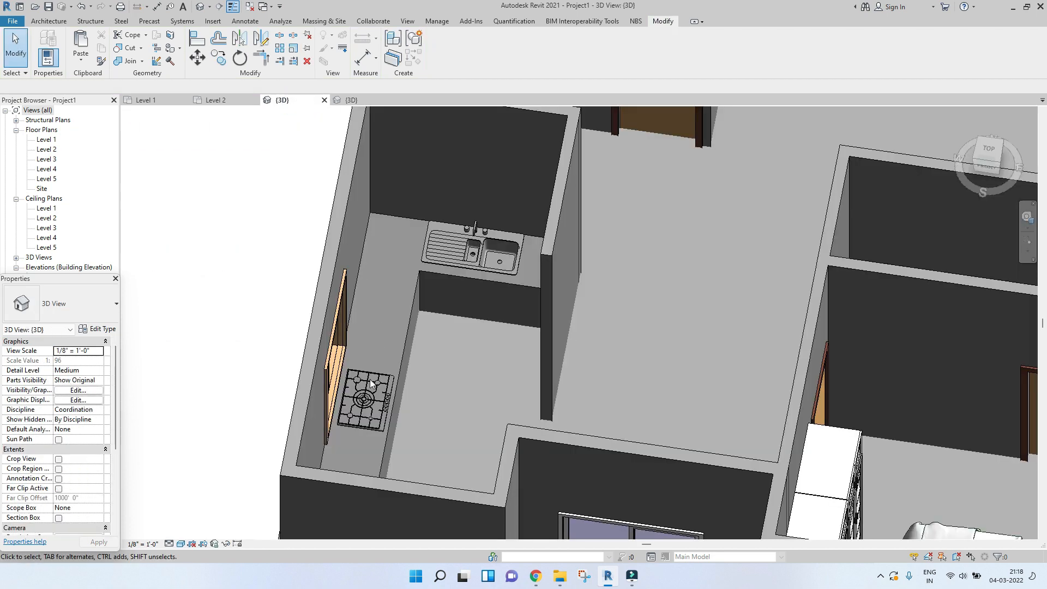
{"action": "scroll", "coordinate": [370, 383], "scroll_direction": "up", "scroll_amount": 6}
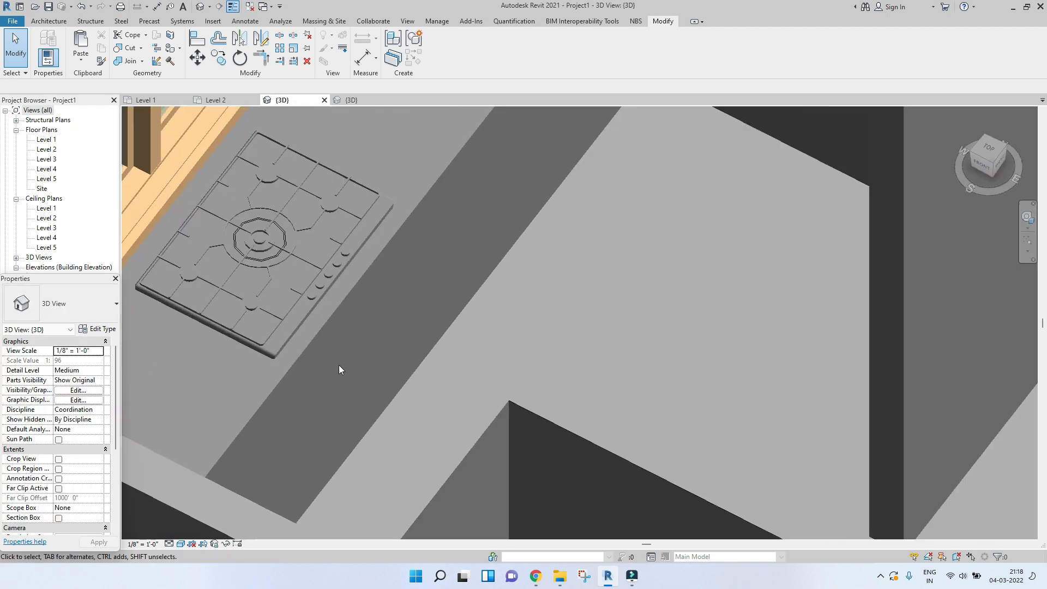
{"action": "scroll", "coordinate": [266, 359], "scroll_direction": "up", "scroll_amount": 2}
{"action": "scroll", "coordinate": [297, 363], "scroll_direction": "down", "scroll_amount": 2}
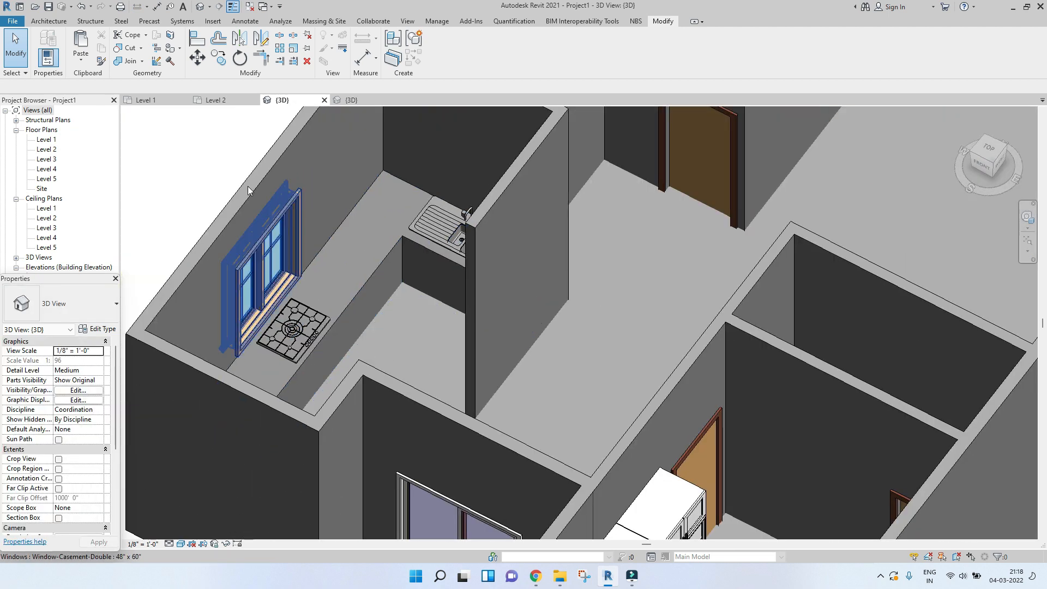
- Load the steel_256 refrigerator from the Revit Families folder into Level 2, rotate it to face the room, and place it near the kitchen's corner symbol
{"action": "left_click", "coordinate": [215, 100]}
{"action": "scroll", "coordinate": [479, 378], "scroll_direction": "down", "scroll_amount": 2}
{"action": "middle_click_drag", "start_coordinate": [479, 379], "coordinate": [484, 309]}
{"action": "scroll", "coordinate": [483, 308], "scroll_direction": "up", "scroll_amount": 2}
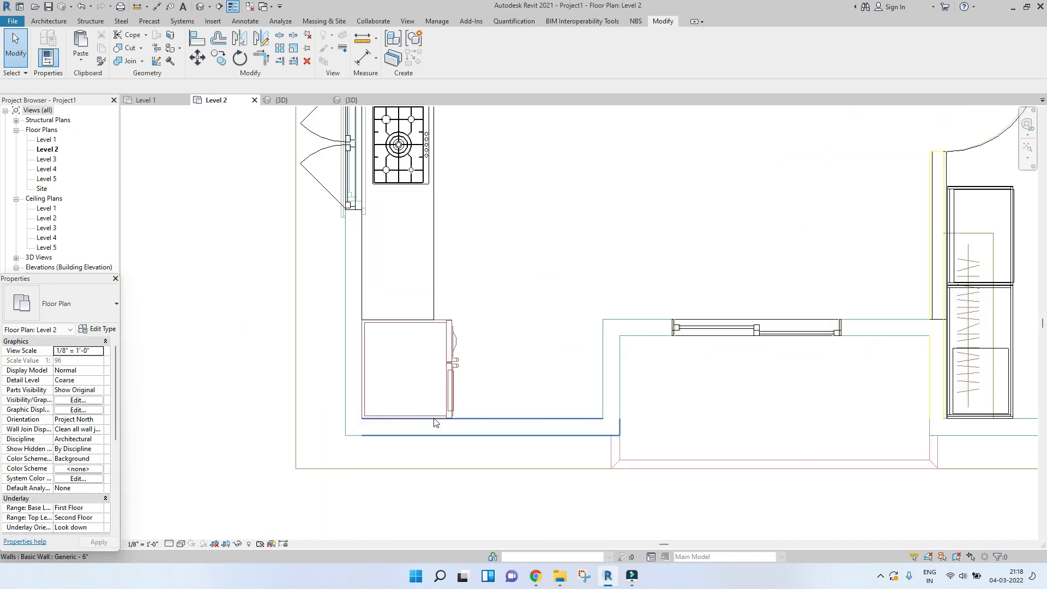
{"action": "left_click", "coordinate": [560, 575]}
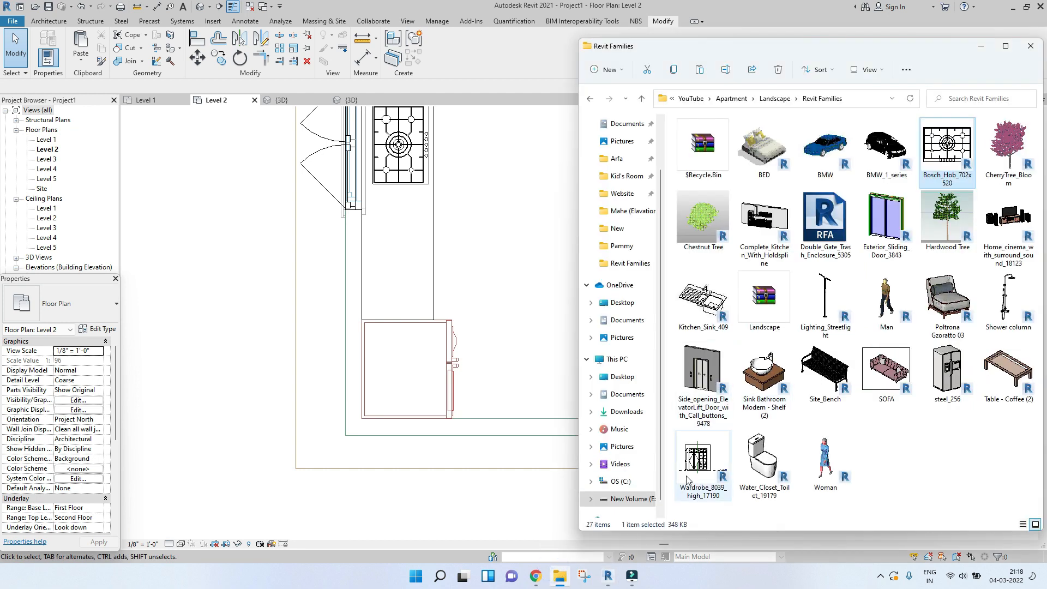
{"action": "left_click_drag", "start_coordinate": [947, 370], "coordinate": [443, 359]}
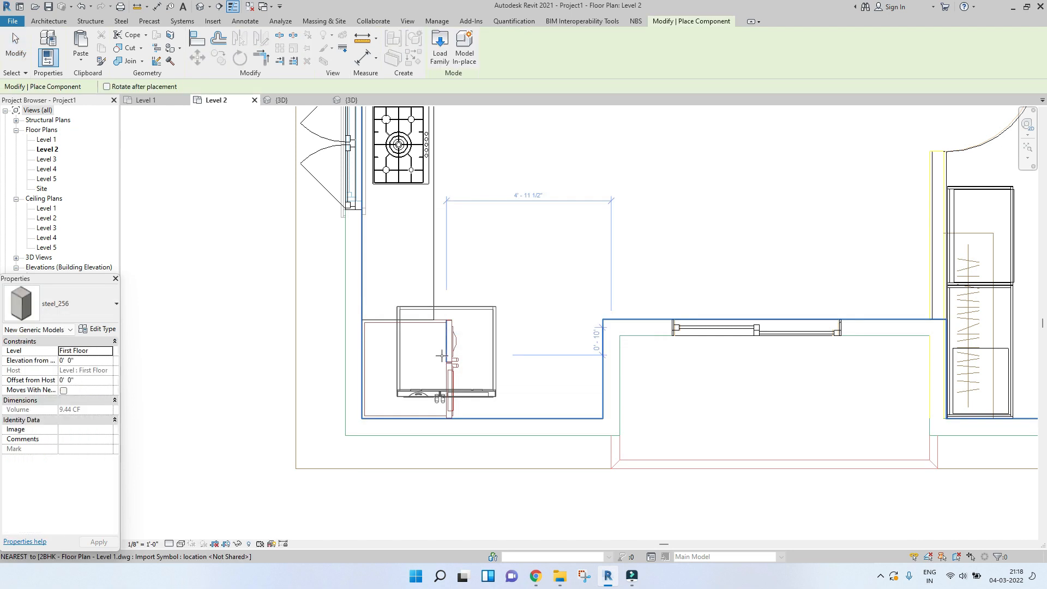
{"action": "key", "text": "space"}
{"action": "middle_click_drag", "start_coordinate": [444, 355], "coordinate": [399, 356]}
{"action": "left_click", "coordinate": [386, 343]}
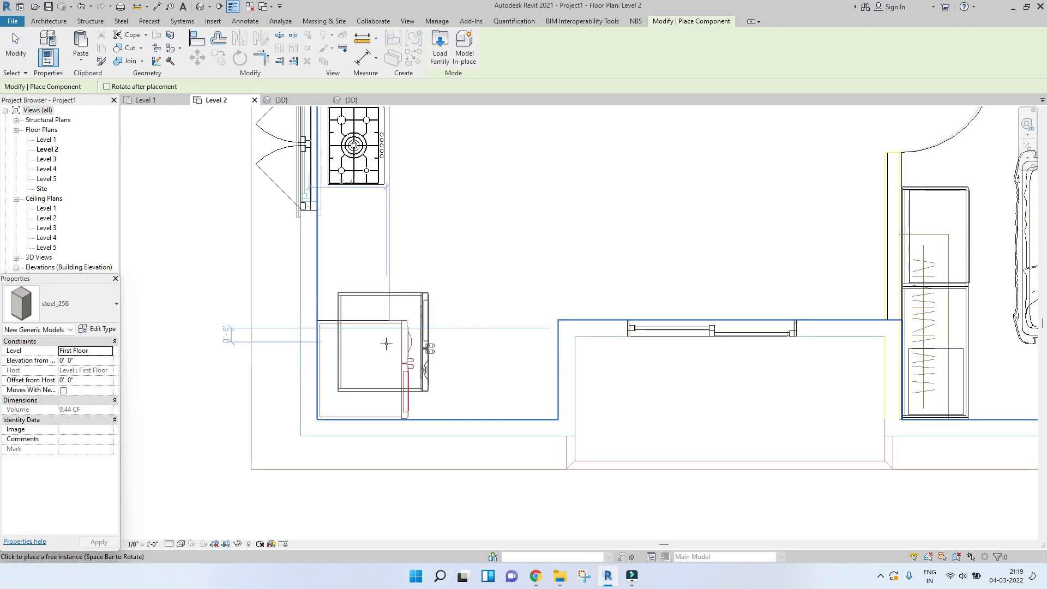
{"action": "key", "text": "Escape"}
- Align the refrigerator's back and side with the inner faces of the two walls at the kitchen corner
{"action": "key", "text": "a"}
{"action": "key", "text": "l"}
{"action": "scroll", "coordinate": [371, 363], "scroll_direction": "up", "scroll_amount": 3}
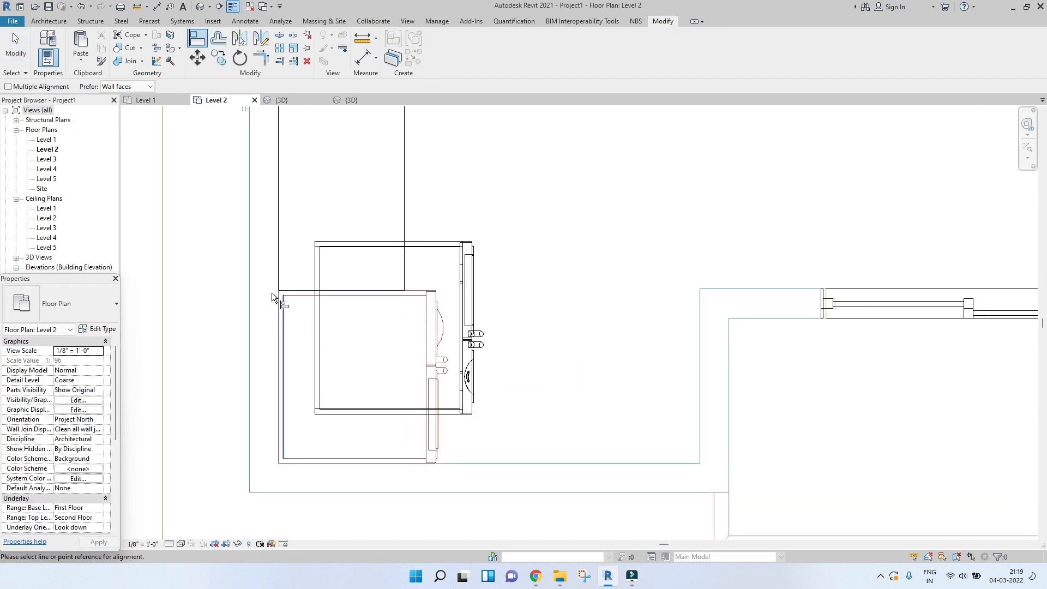
{"action": "left_click", "coordinate": [278, 320]}
{"action": "left_click", "coordinate": [317, 321]}
{"action": "left_click", "coordinate": [345, 463]}
{"action": "left_click", "coordinate": [360, 415]}
{"action": "scroll", "coordinate": [414, 406], "scroll_direction": "down", "scroll_amount": 3}
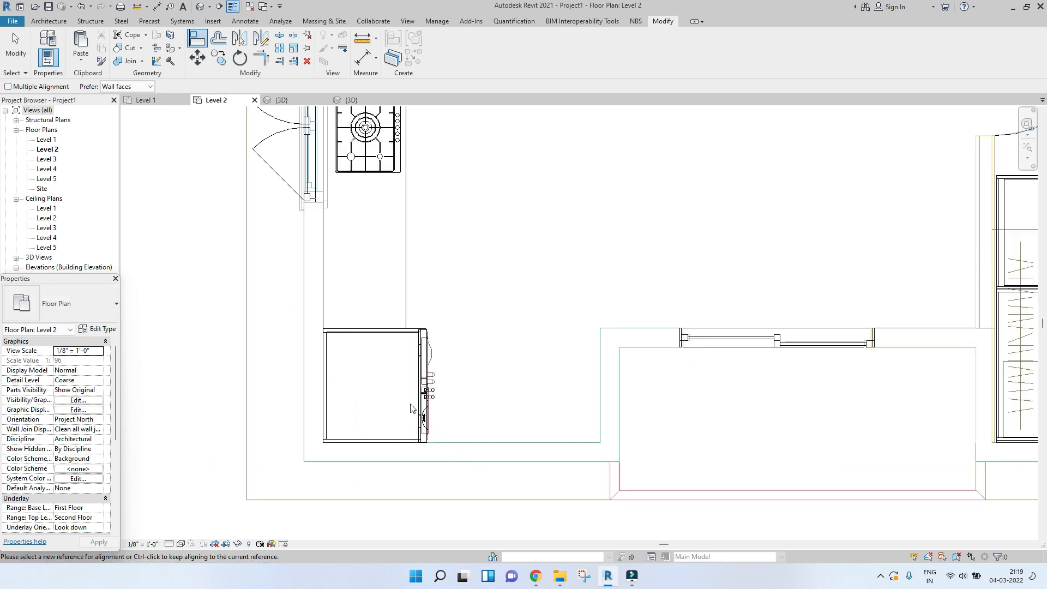
{"action": "key", "text": "Escape"}
- Examine the furnished kitchen and the floor's surrounding rooms in the 3D view
{"action": "scroll", "coordinate": [447, 357], "scroll_direction": "down", "scroll_amount": 2}
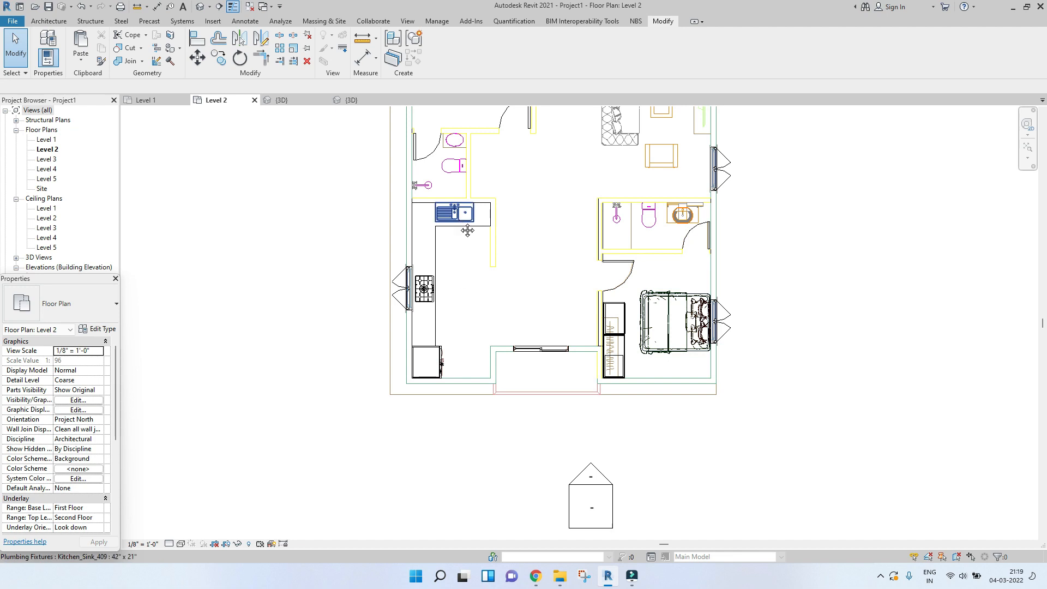
{"action": "middle_click_drag", "start_coordinate": [468, 230], "coordinate": [460, 264]}
{"action": "left_click", "coordinate": [289, 99]}
{"action": "scroll", "coordinate": [456, 323], "scroll_direction": "down", "scroll_amount": 2}
{"action": "middle_click_drag", "start_coordinate": [383, 321], "coordinate": [454, 333], "text": "shift"}
{"action": "scroll", "coordinate": [452, 349], "scroll_direction": "up", "scroll_amount": 3}
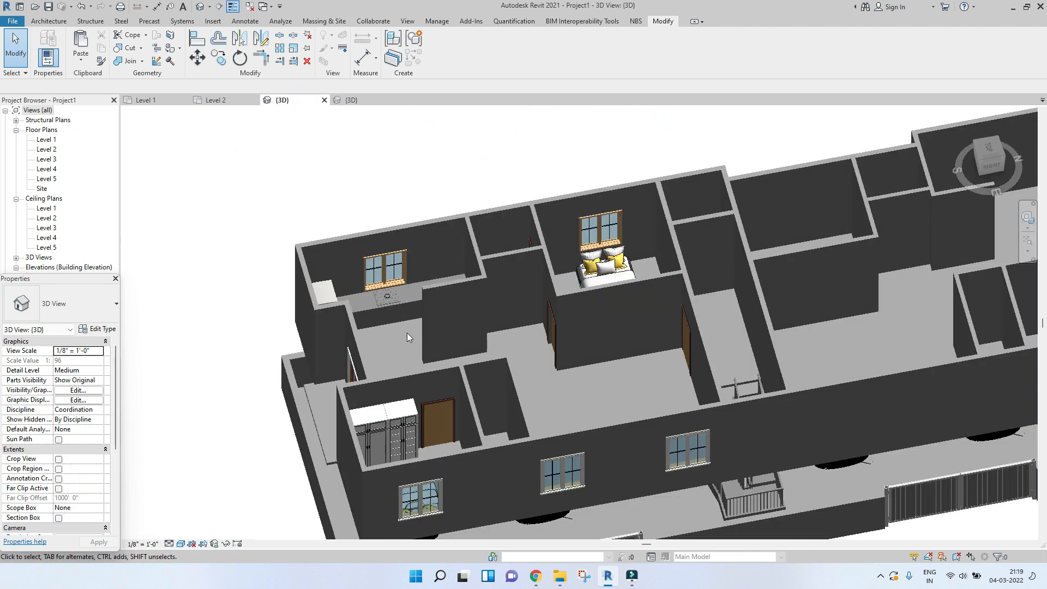
{"action": "middle_click_drag", "start_coordinate": [469, 401], "coordinate": [478, 398], "text": "shift"}
- Load the Shower column from the Revit Families folder into Level 2 and place it on the shower symbol in the bathroom beside the lower-right bedroom
{"action": "left_click", "coordinate": [240, 102]}
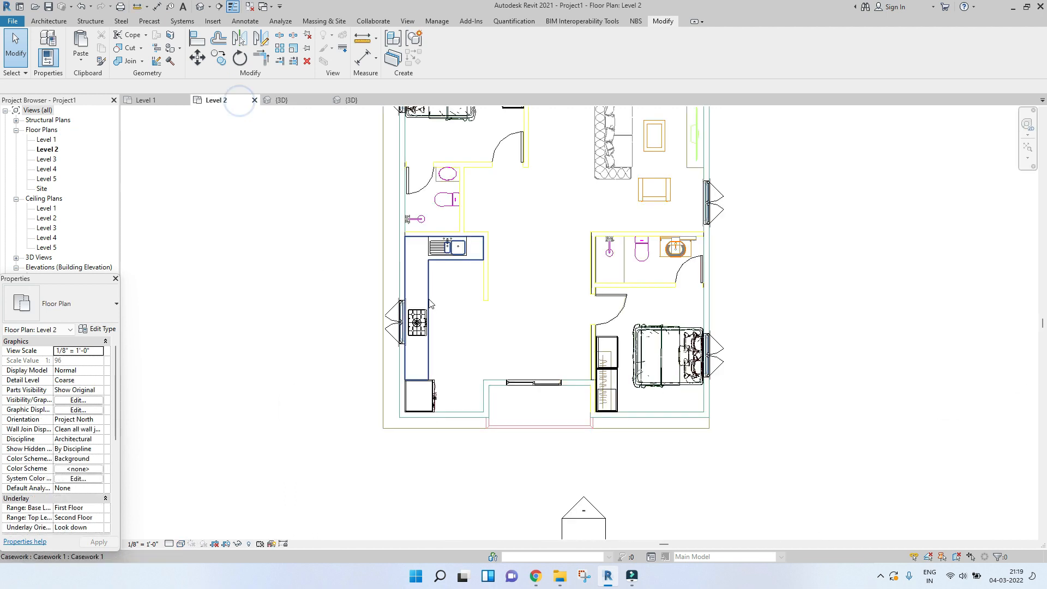
{"action": "scroll", "coordinate": [436, 303], "scroll_direction": "up", "scroll_amount": 1}
{"action": "scroll", "coordinate": [676, 351], "scroll_direction": "up", "scroll_amount": 4}
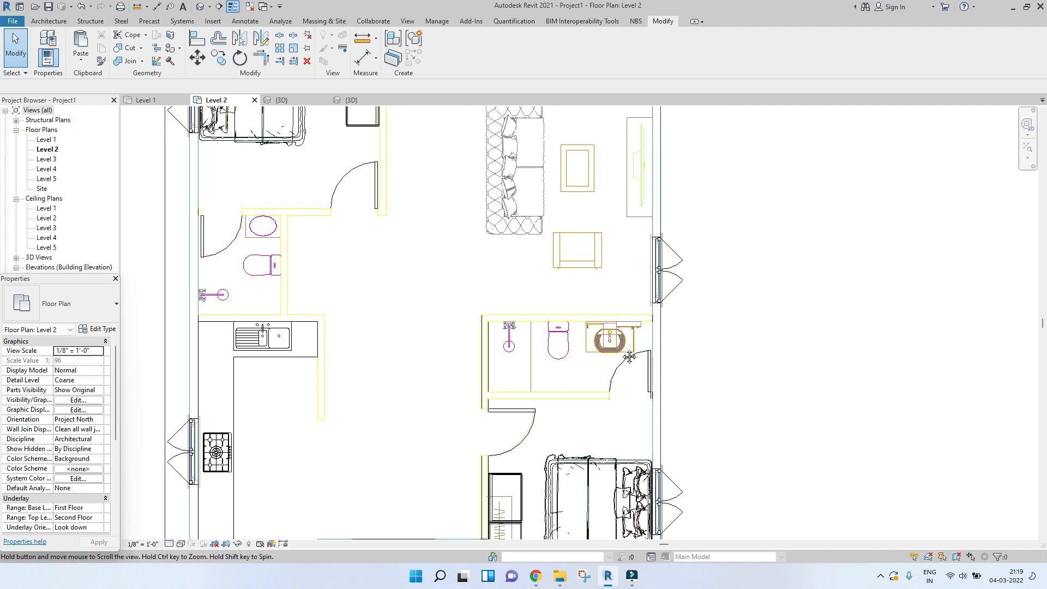
{"action": "left_click", "coordinate": [561, 578]}
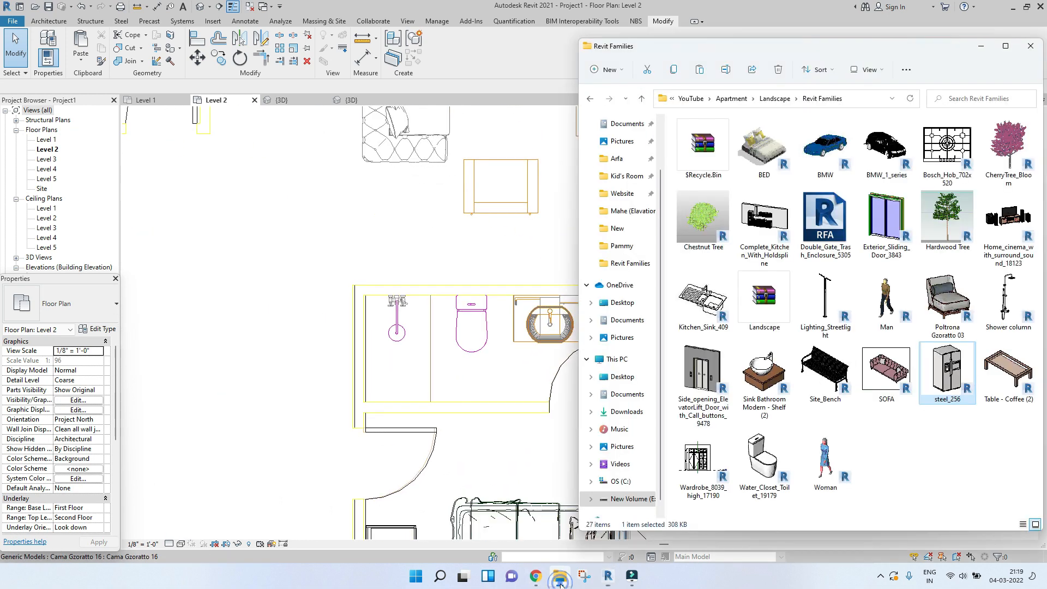
{"action": "left_click", "coordinate": [951, 463]}
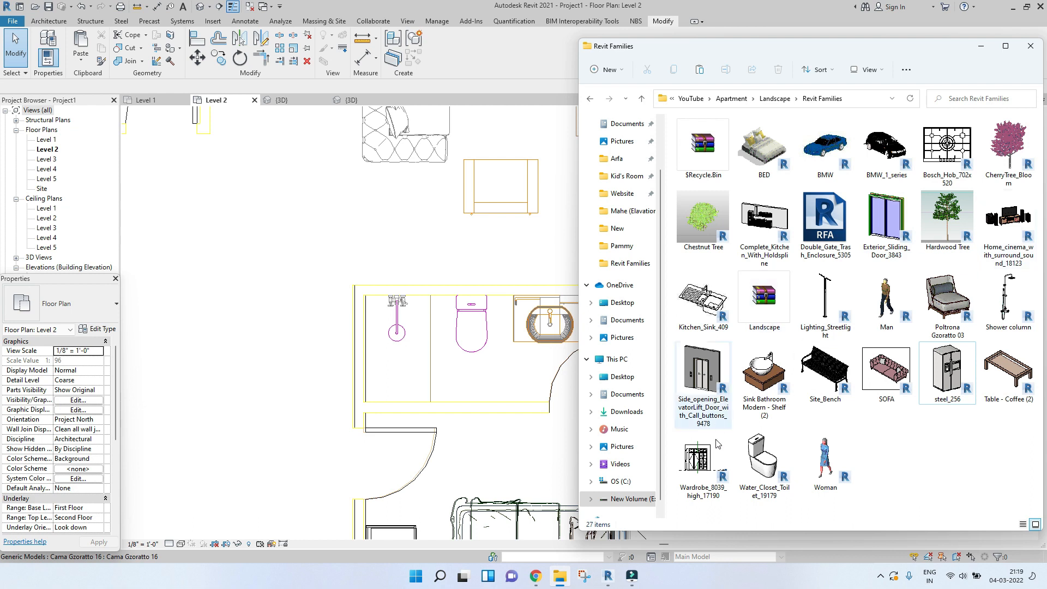
{"action": "left_click_drag", "start_coordinate": [1009, 304], "coordinate": [392, 387]}
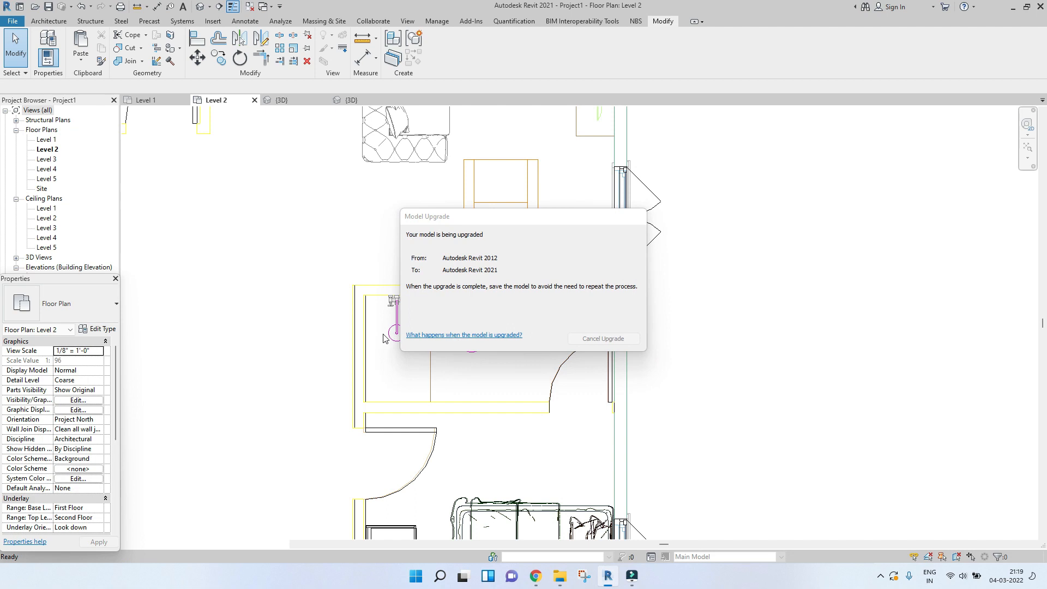
{"action": "scroll", "coordinate": [397, 304], "scroll_direction": "up", "scroll_amount": 3}
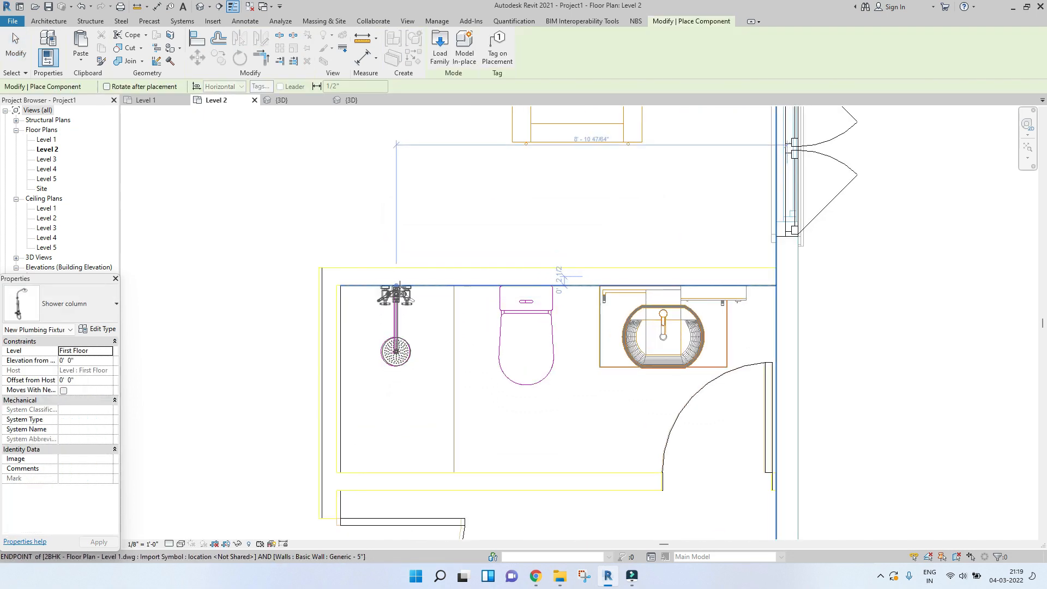
{"action": "left_click", "coordinate": [399, 285]}
{"action": "scroll", "coordinate": [398, 306], "scroll_direction": "up", "scroll_amount": 5}
{"action": "key", "text": "Escape"}
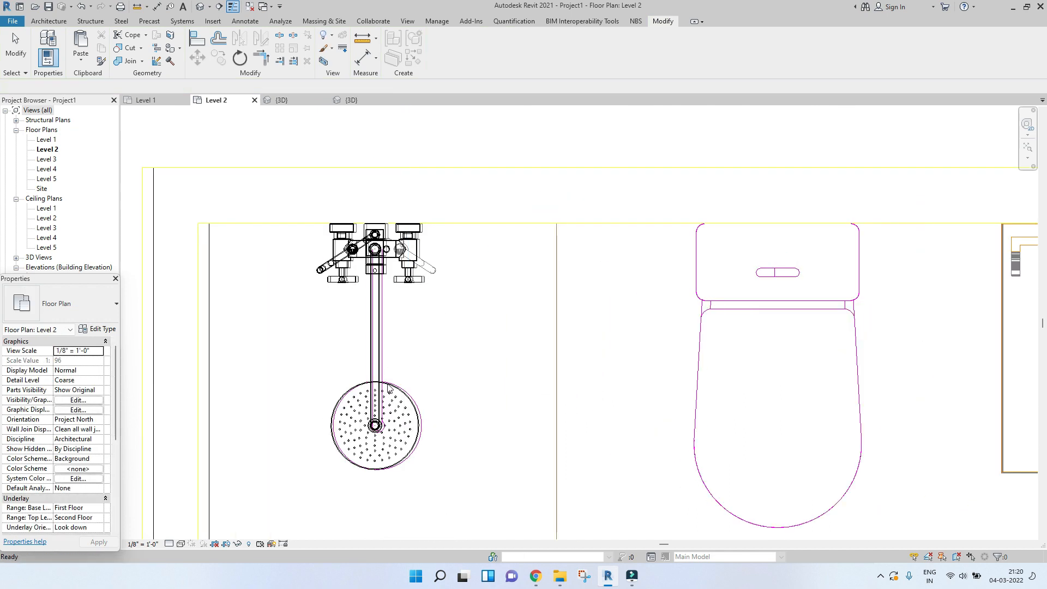
{"action": "left_click", "coordinate": [387, 380]}
{"action": "scroll", "coordinate": [386, 383], "scroll_direction": "up", "scroll_amount": 3}
{"action": "scroll", "coordinate": [387, 383], "scroll_direction": "down", "scroll_amount": 6}
{"action": "left_click", "coordinate": [512, 431]}
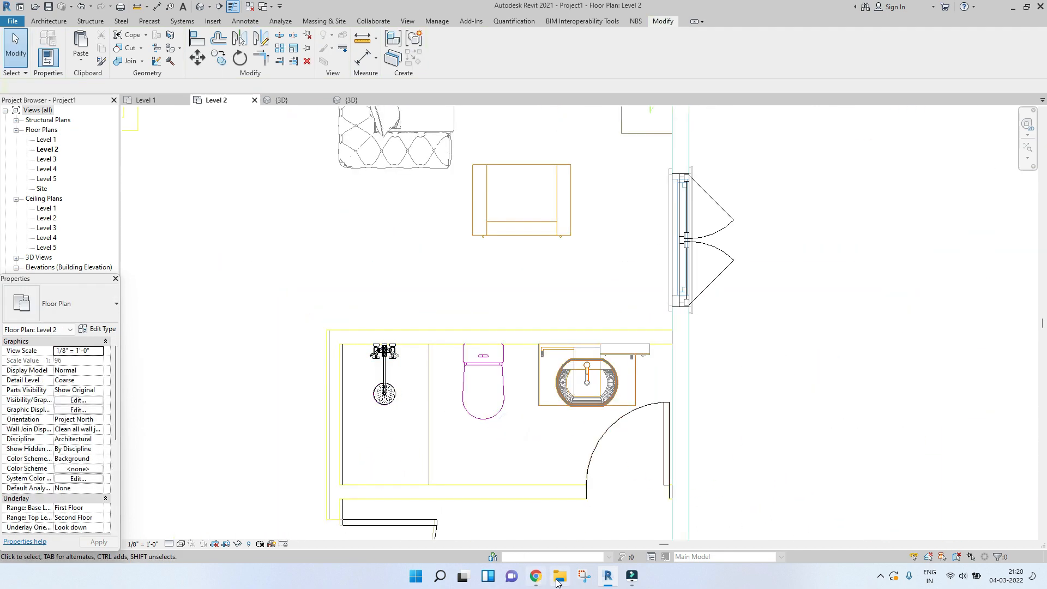
- Load Water_Closet_Toilet_19179 from the Revit Families folder and place it on the same bathroom's toilet symbol, against the wall
{"action": "left_click", "coordinate": [557, 582]}
{"action": "left_click_drag", "start_coordinate": [760, 466], "coordinate": [480, 368]}
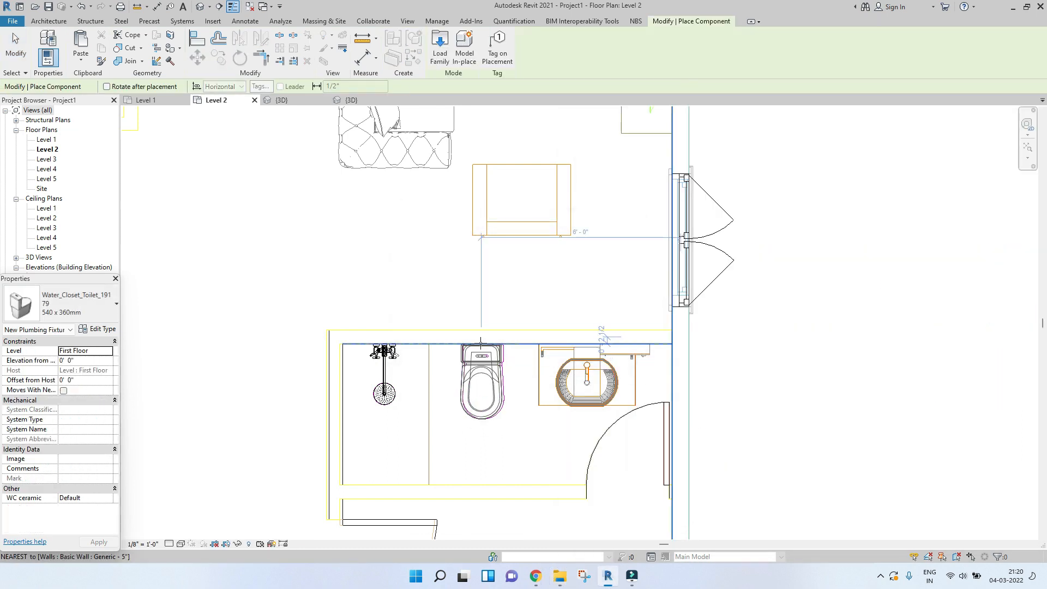
{"action": "left_click", "coordinate": [495, 376]}
{"action": "scroll", "coordinate": [496, 380], "scroll_direction": "down", "scroll_amount": 2}
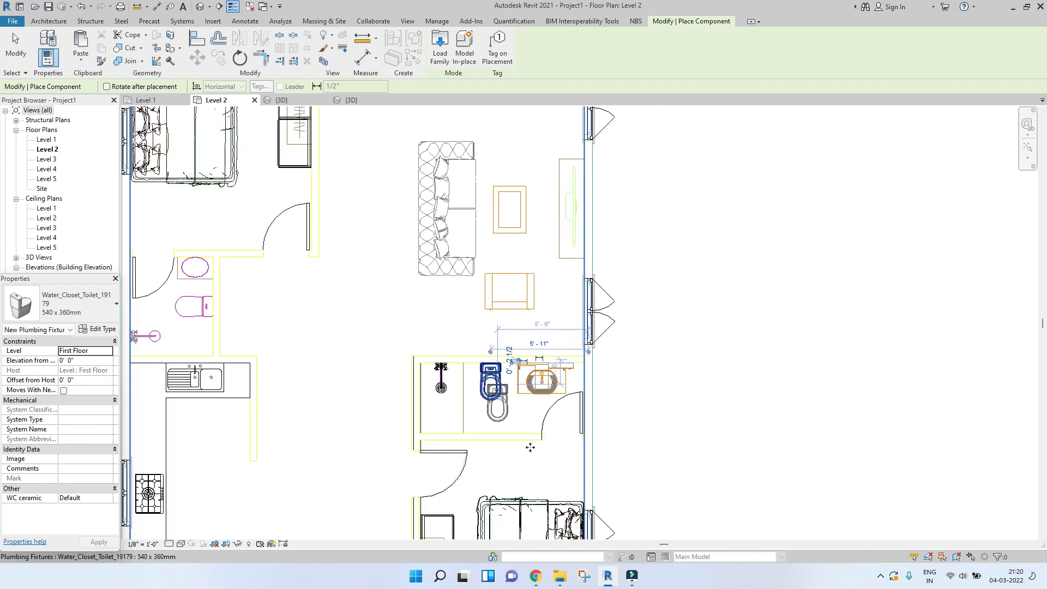
{"action": "key", "text": "Escape"}
{"action": "key", "text": "Escape"}
- Load Sink Bathroom Modern - Shelf (2) from the Revit Families folder and place it against the wall on the bathroom's washbasin symbol
{"action": "left_click", "coordinate": [560, 576]}
{"action": "left_click_drag", "start_coordinate": [764, 376], "coordinate": [540, 388]}
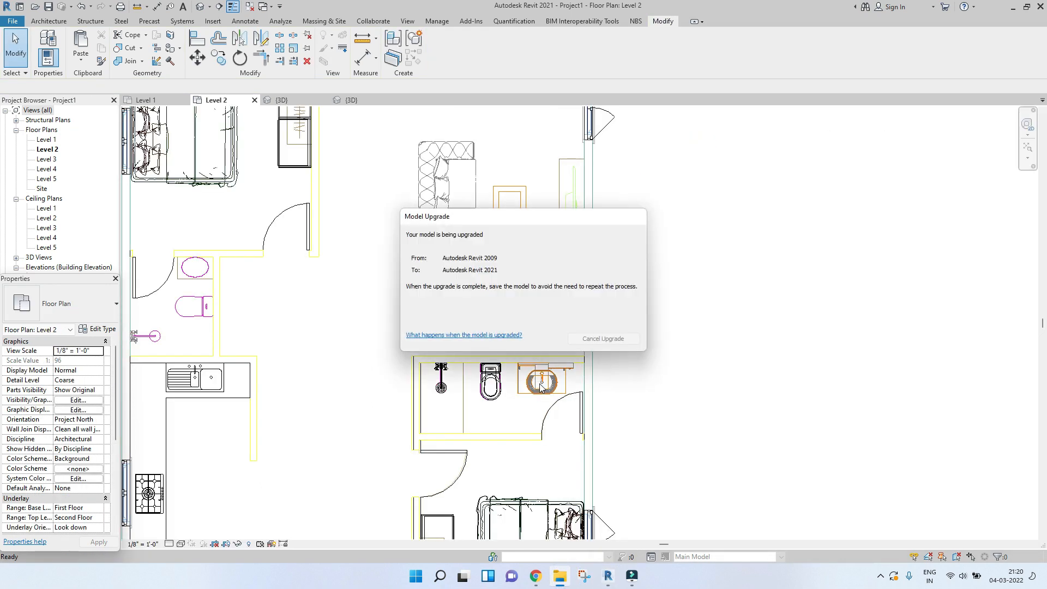
{"action": "scroll", "coordinate": [541, 386], "scroll_direction": "up", "scroll_amount": 5}
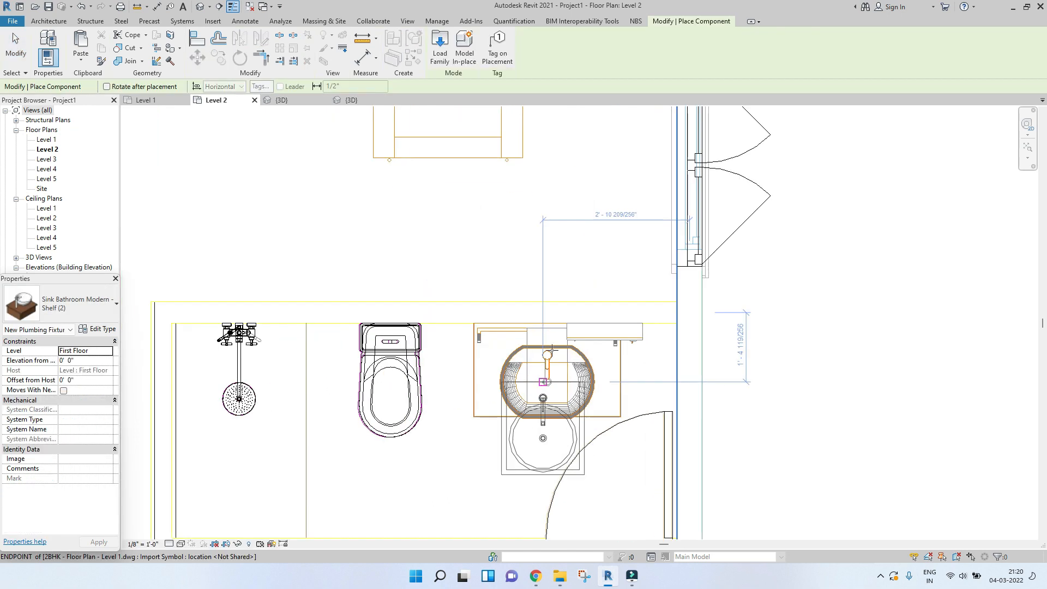
{"action": "left_click", "coordinate": [558, 343]}
{"action": "key", "text": "Escape"}
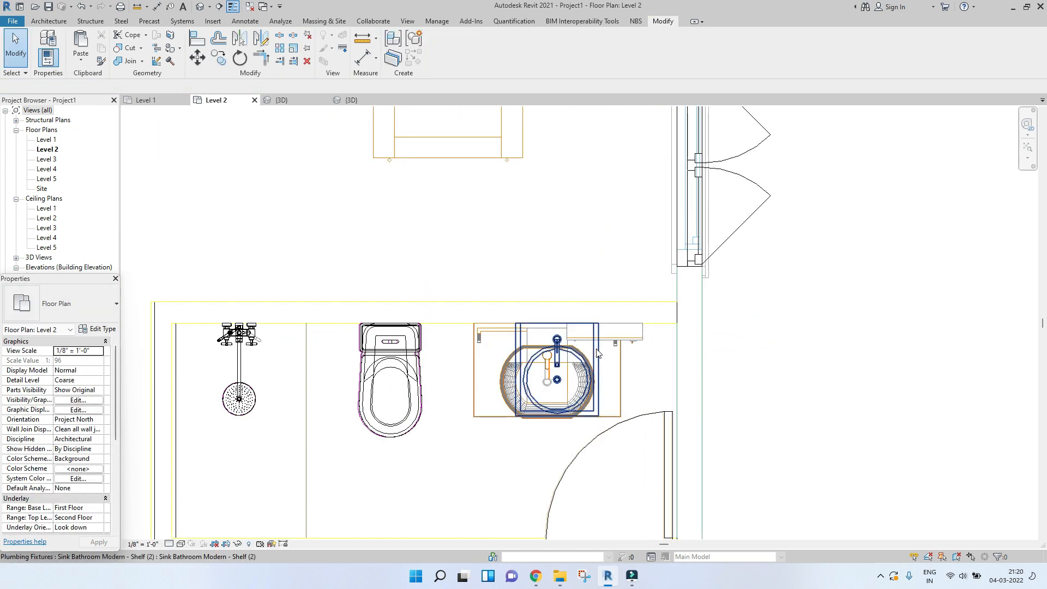
- Set the bathroom sink's elevation from level to 4' 0" and check its height in the 3D view
{"action": "left_click", "coordinate": [597, 348]}
{"action": "scroll", "coordinate": [596, 346], "scroll_direction": "down", "scroll_amount": 2}
{"action": "left_click", "coordinate": [280, 100]}
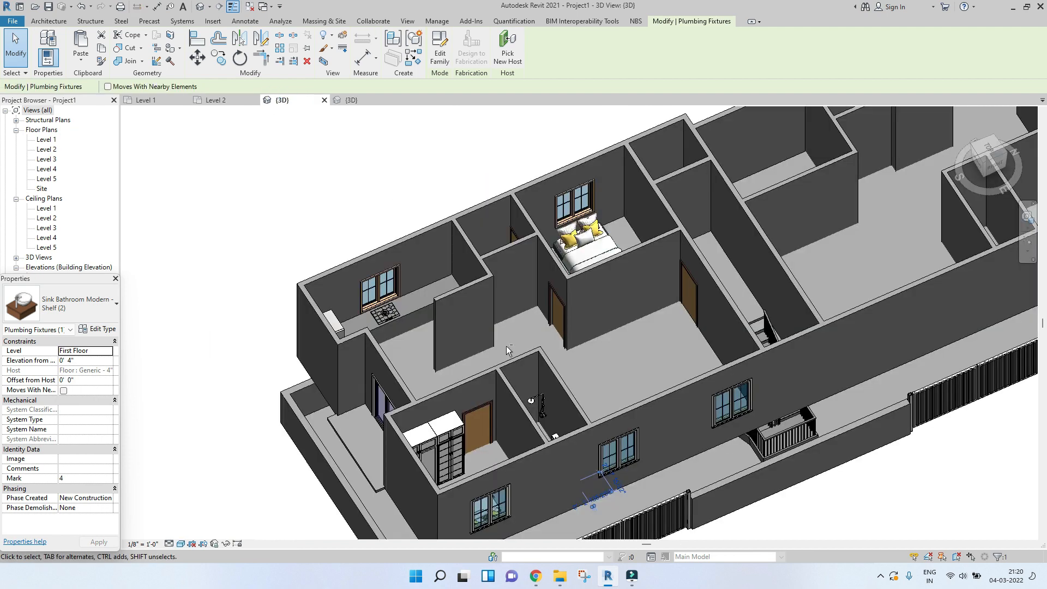
{"action": "middle_click_drag", "start_coordinate": [522, 368], "coordinate": [785, 384], "text": "shift"}
{"action": "scroll", "coordinate": [578, 464], "scroll_direction": "up", "scroll_amount": 4}
{"action": "middle_click_drag", "start_coordinate": [585, 453], "coordinate": [643, 460], "text": "shift"}
{"action": "scroll", "coordinate": [550, 521], "scroll_direction": "up", "scroll_amount": 2}
{"action": "middle_click_drag", "start_coordinate": [553, 459], "coordinate": [529, 435], "text": "shift"}
{"action": "middle_click_drag", "start_coordinate": [530, 435], "coordinate": [525, 355]}
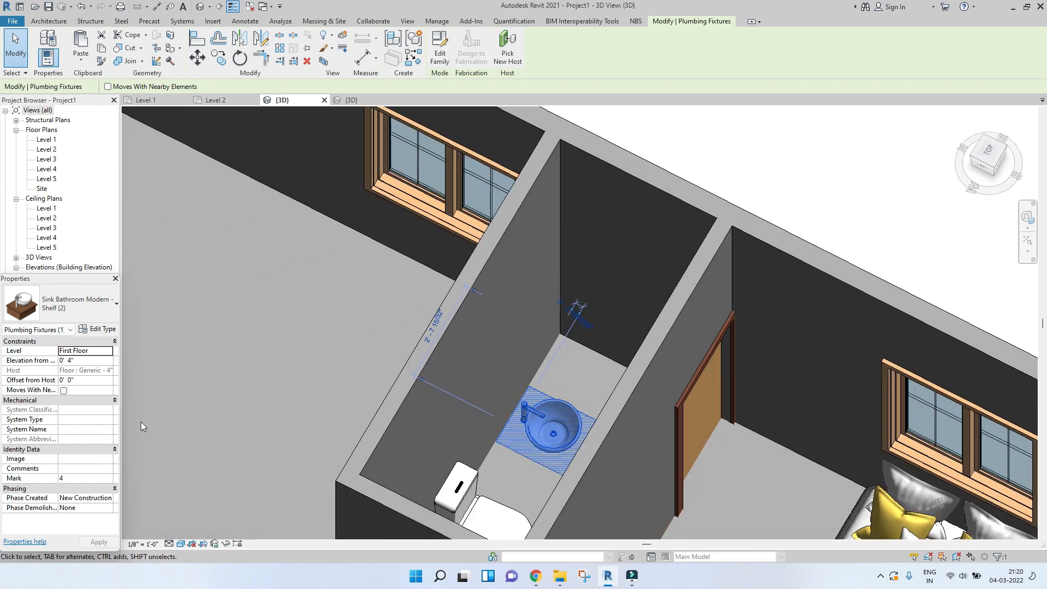
{"action": "left_click", "coordinate": [83, 362]}
{"action": "type", "text": "4"}
{"action": "key", "text": "Return"}
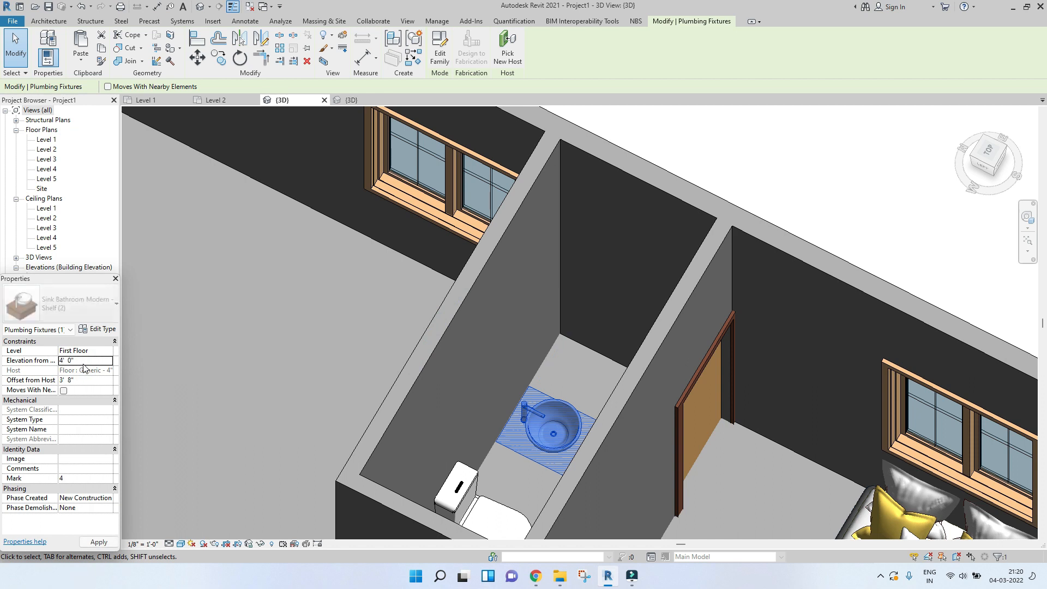
{"action": "left_click", "coordinate": [114, 544]}
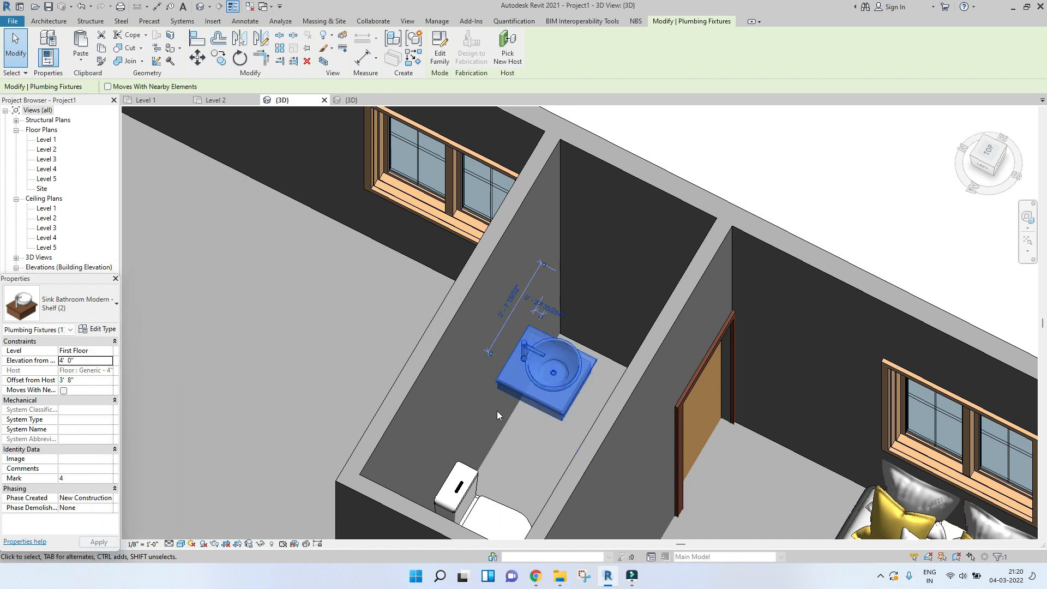
{"action": "scroll", "coordinate": [496, 410], "scroll_direction": "down", "scroll_amount": 3}
{"action": "left_click", "coordinate": [653, 222]}
{"action": "scroll", "coordinate": [601, 313], "scroll_direction": "down", "scroll_amount": 3}
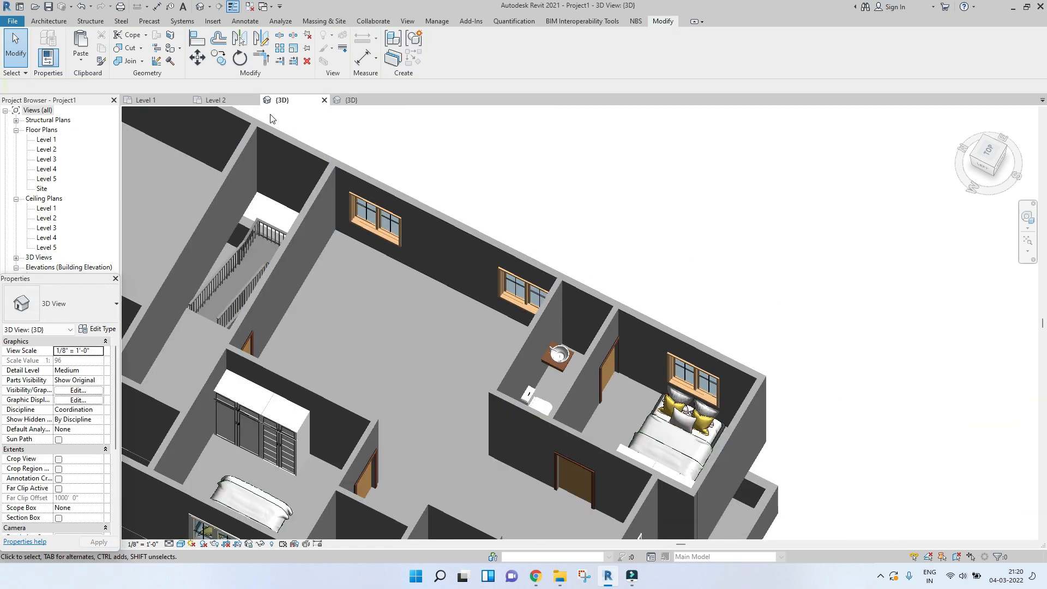
- Examine the Level 2 plan around the bathrooms, kitchen and living room for furniture symbols that still lack models
{"action": "left_click", "coordinate": [233, 96]}
{"action": "scroll", "coordinate": [442, 271], "scroll_direction": "down", "scroll_amount": 5}
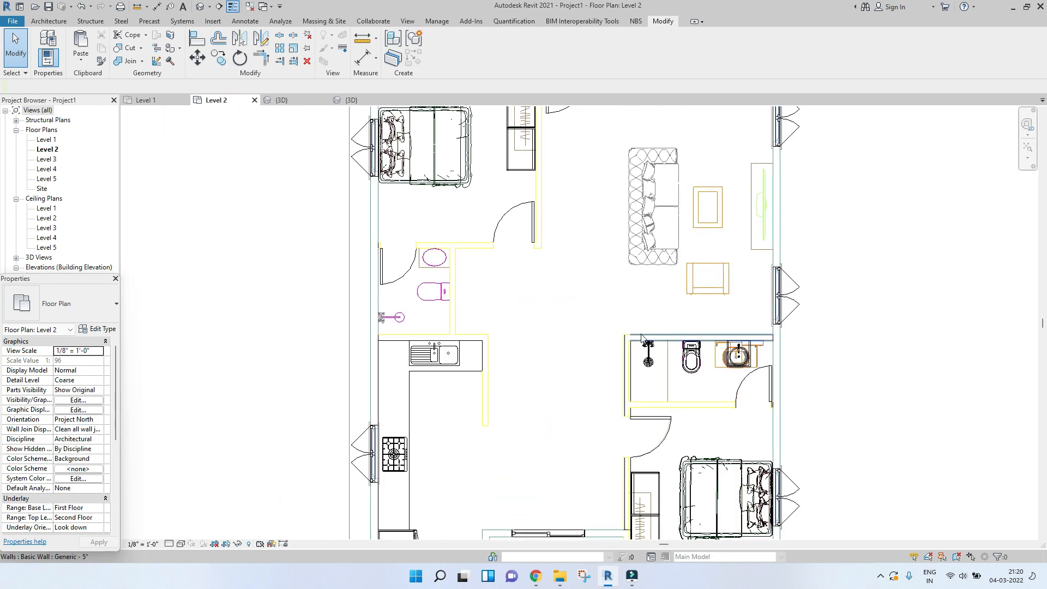
{"action": "middle_click_drag", "start_coordinate": [665, 297], "coordinate": [595, 364]}
{"action": "scroll", "coordinate": [653, 338], "scroll_direction": "down", "scroll_amount": 1}
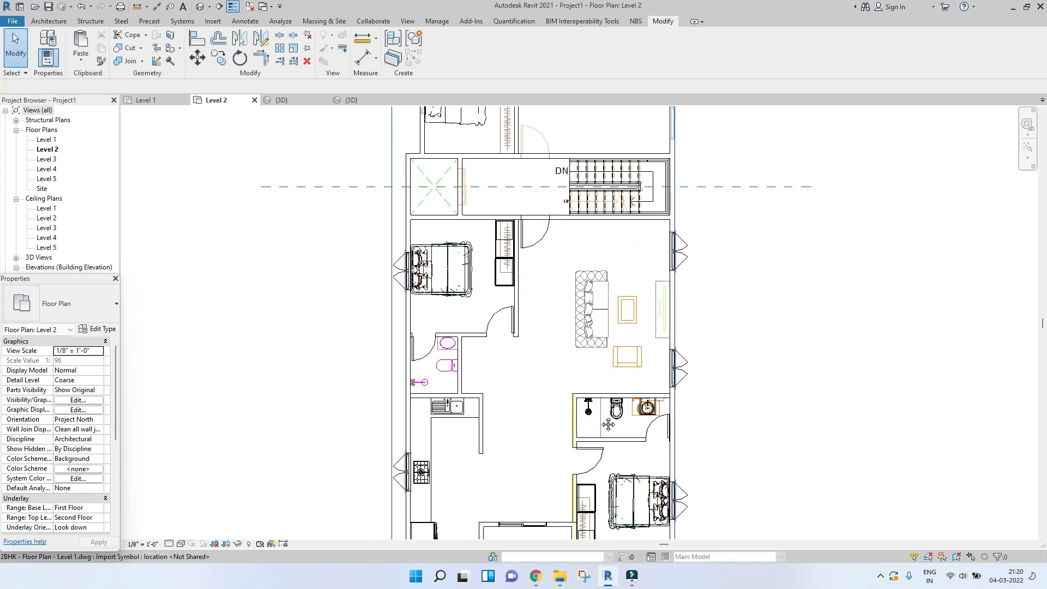
{"action": "middle_click_drag", "start_coordinate": [600, 415], "coordinate": [473, 351]}
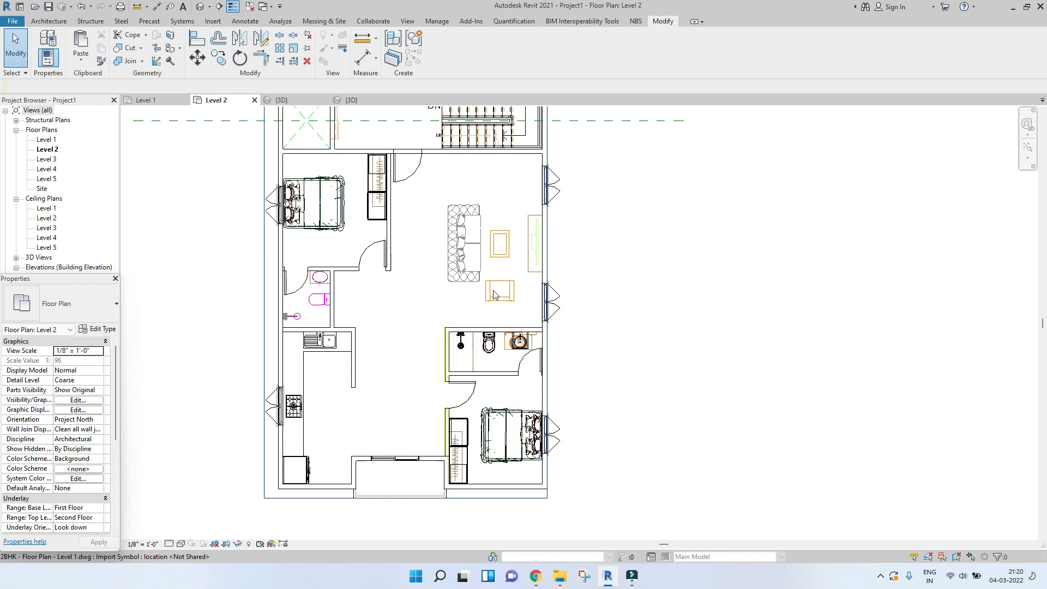
{"action": "middle_click_drag", "start_coordinate": [494, 295], "coordinate": [509, 364]}
{"action": "scroll", "coordinate": [523, 313], "scroll_direction": "up", "scroll_amount": 2}
{"action": "scroll", "coordinate": [513, 327], "scroll_direction": "down", "scroll_amount": 3}
{"action": "scroll", "coordinate": [493, 359], "scroll_direction": "up", "scroll_amount": 3}
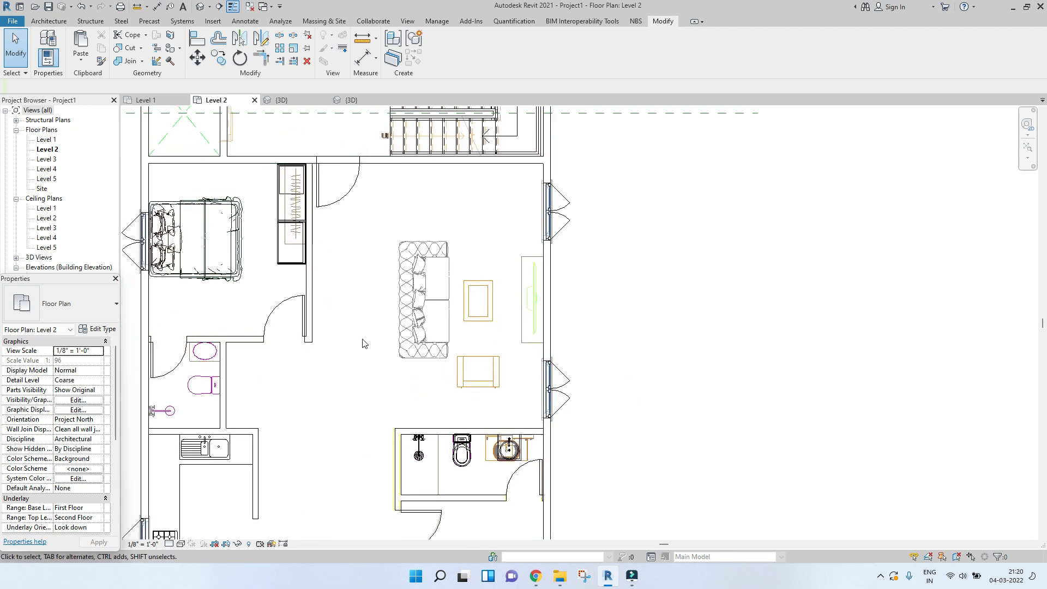
{"action": "scroll", "coordinate": [381, 354], "scroll_direction": "down", "scroll_amount": 1}
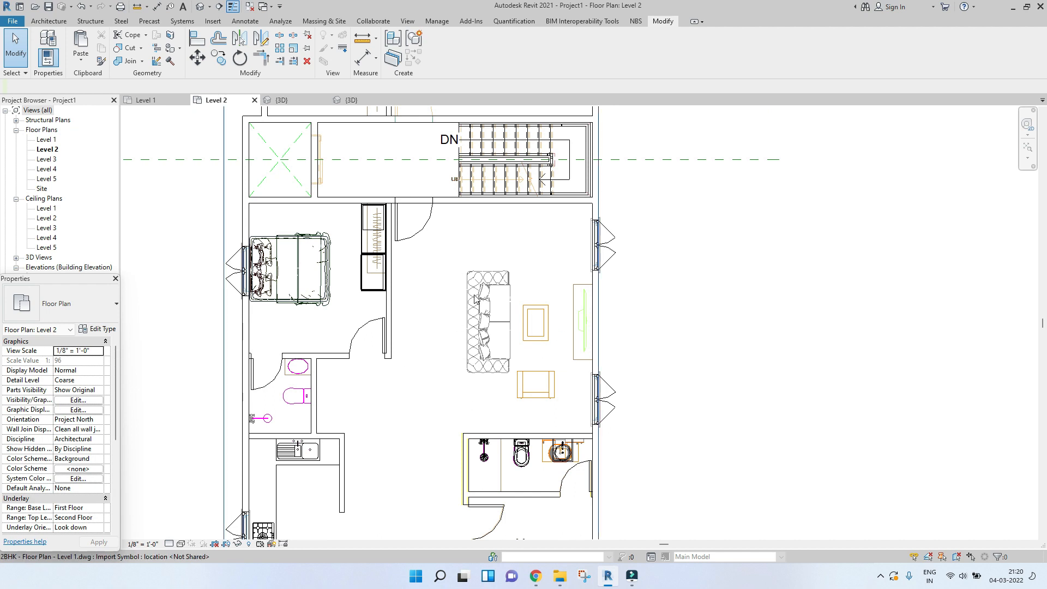
{"action": "middle_click_drag", "start_coordinate": [490, 296], "coordinate": [459, 296]}
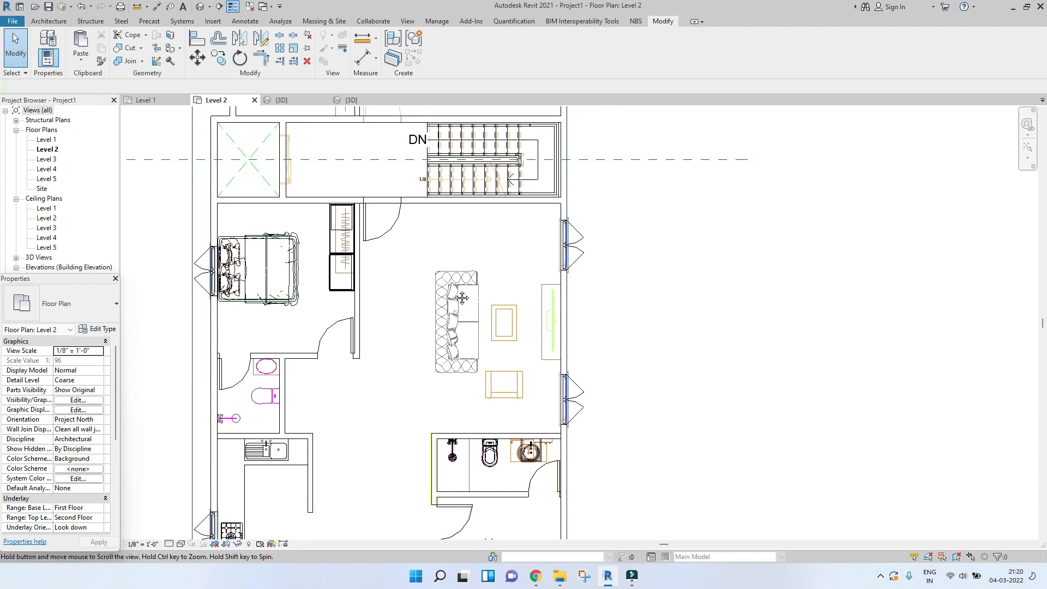
- Open the SOFA file from the Revit Families folder and copy its sofa model
{"action": "left_click", "coordinate": [559, 576]}
{"action": "left_click", "coordinate": [886, 371]}
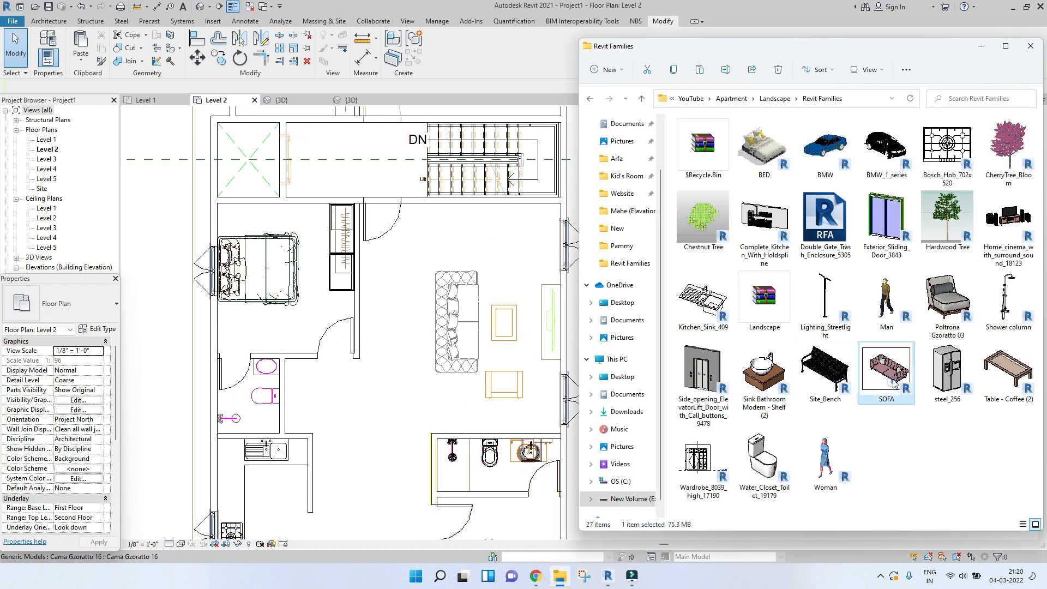
{"action": "left_click_drag", "start_coordinate": [886, 371], "coordinate": [530, 333]}
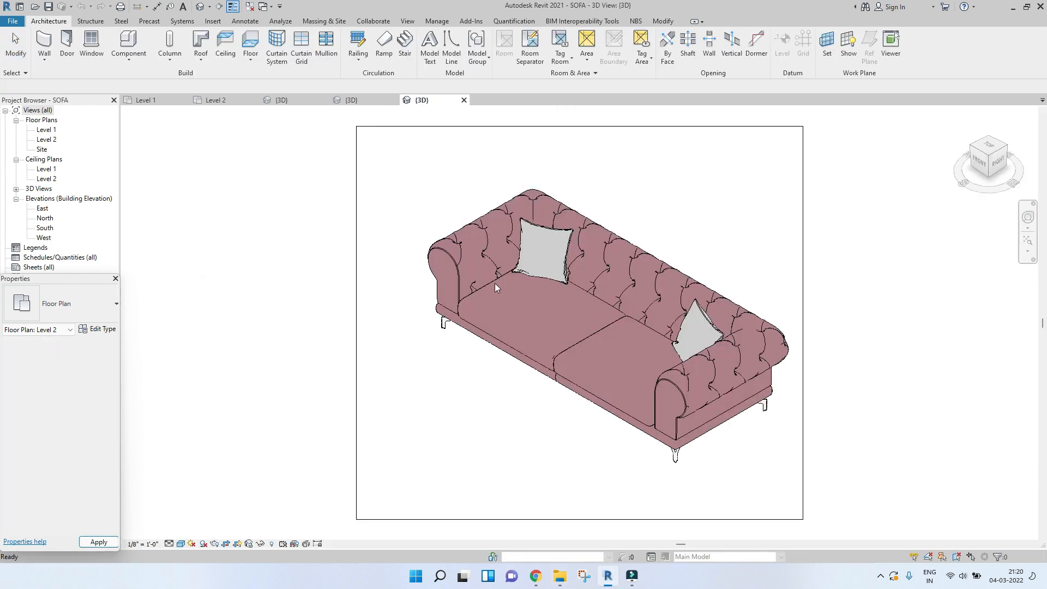
{"action": "left_click", "coordinate": [491, 227]}
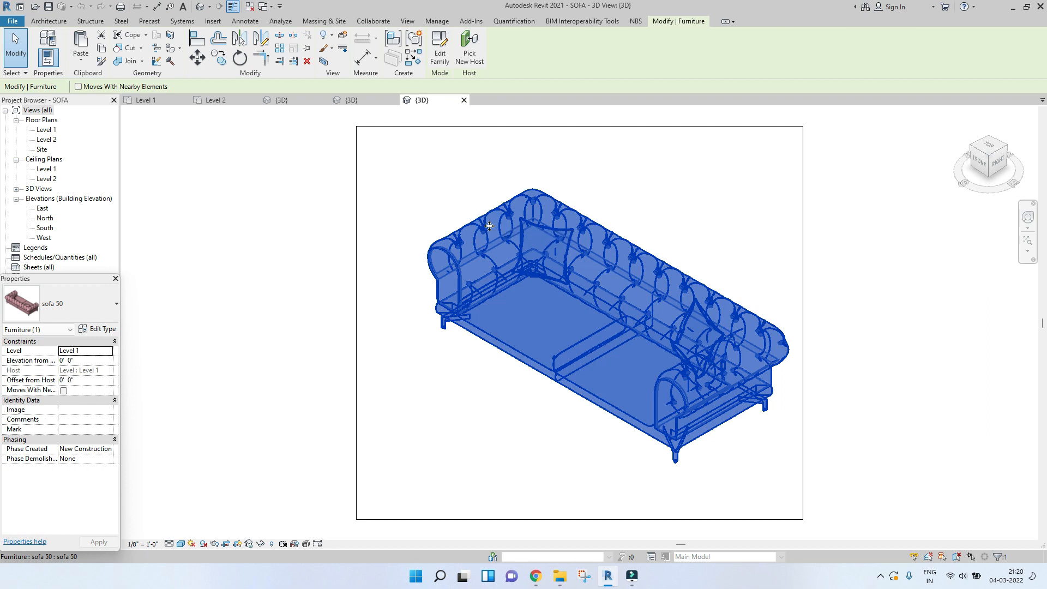
- Paste the copied sofa into Level 2 over the living room's sofa symbol and finish the paste
{"action": "left_click", "coordinate": [281, 102]}
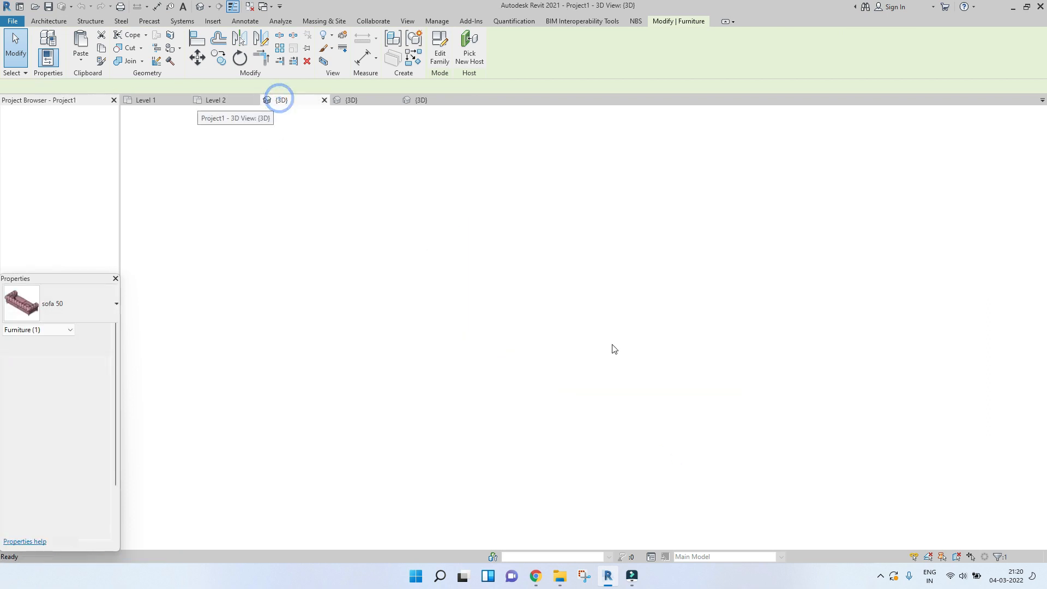
{"action": "left_click", "coordinate": [226, 101]}
{"action": "key", "text": "ctrl+shift+v"}
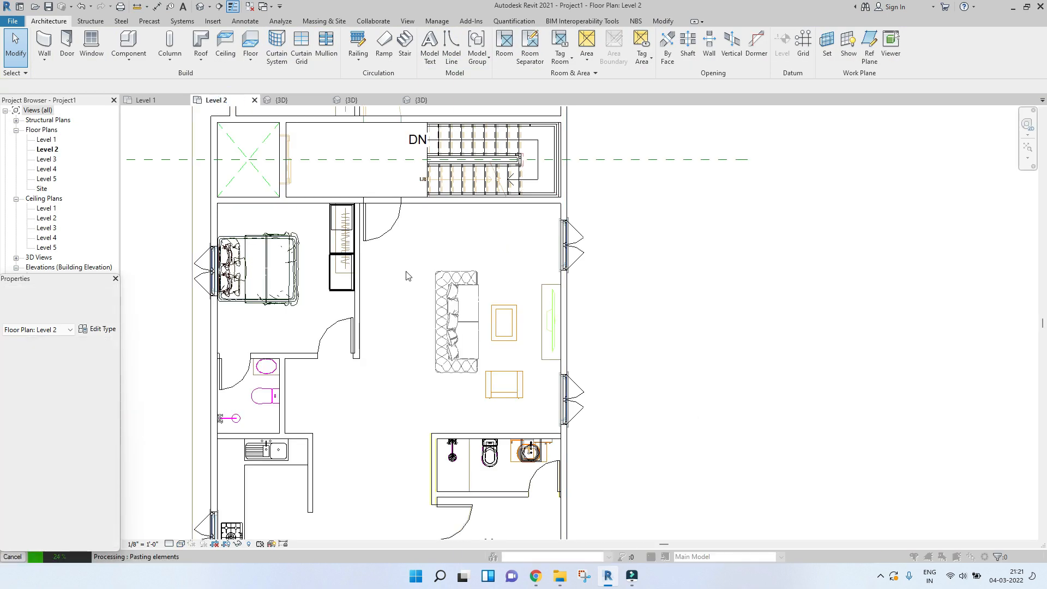
{"action": "left_click", "coordinate": [551, 333]}
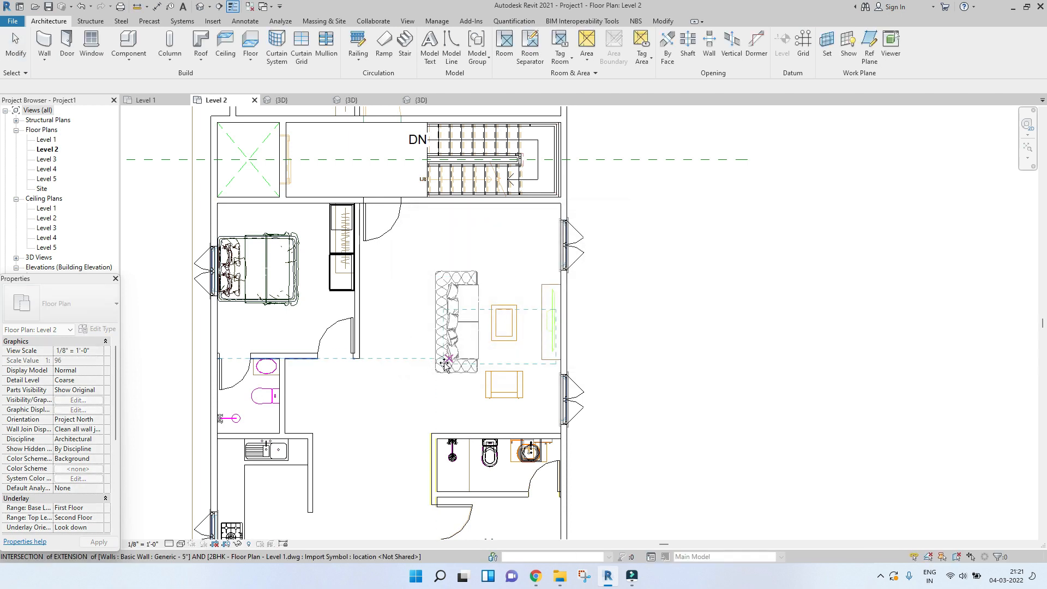
{"action": "left_click", "coordinate": [421, 368]}
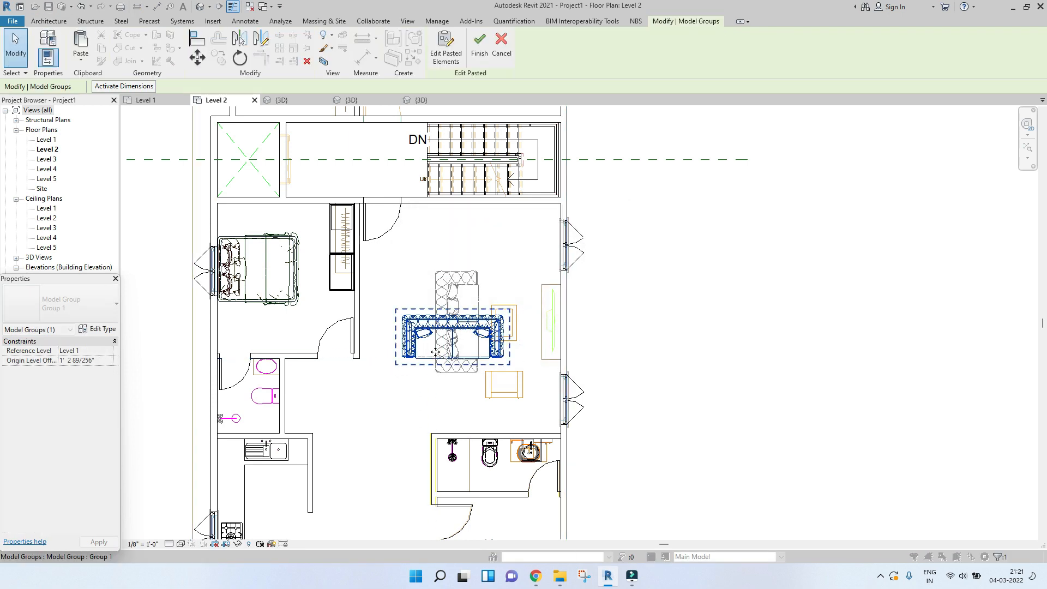
{"action": "left_click", "coordinate": [492, 48]}
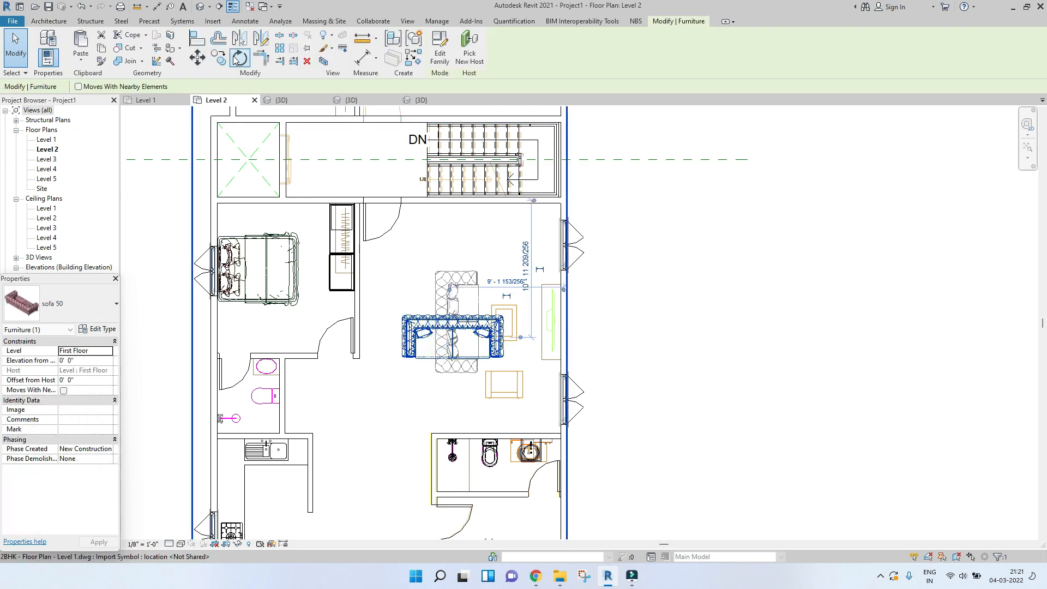
- Rotate the living room sofa 90° to face the television and move it onto the sofa symbol
{"action": "left_click", "coordinate": [239, 58]}
{"action": "left_click", "coordinate": [698, 336]}
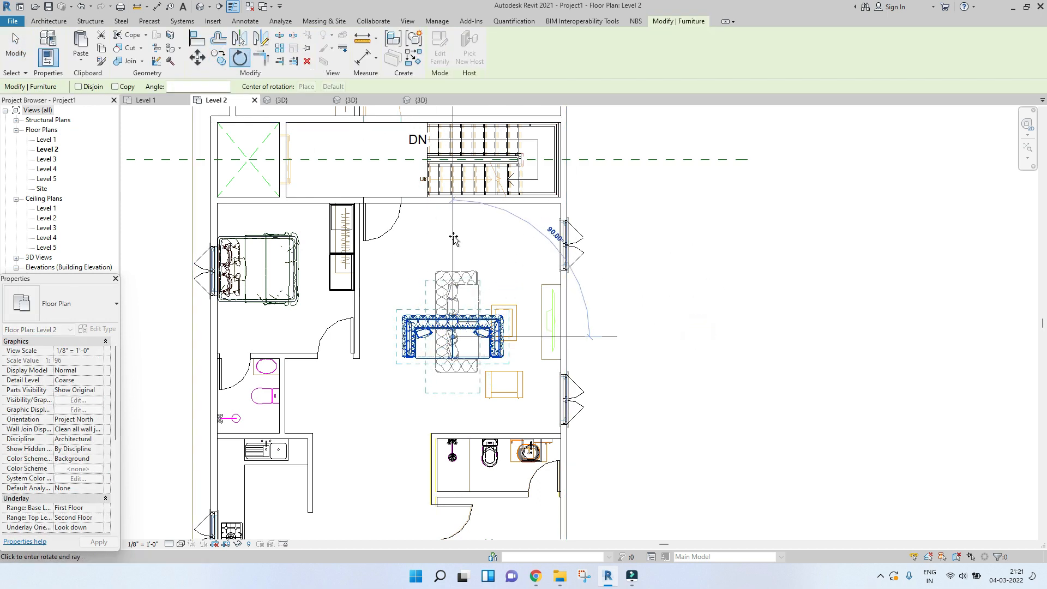
{"action": "left_click", "coordinate": [455, 239]}
{"action": "scroll", "coordinate": [466, 291], "scroll_direction": "up", "scroll_amount": 2}
{"action": "left_click_drag", "start_coordinate": [466, 289], "coordinate": [472, 268]}
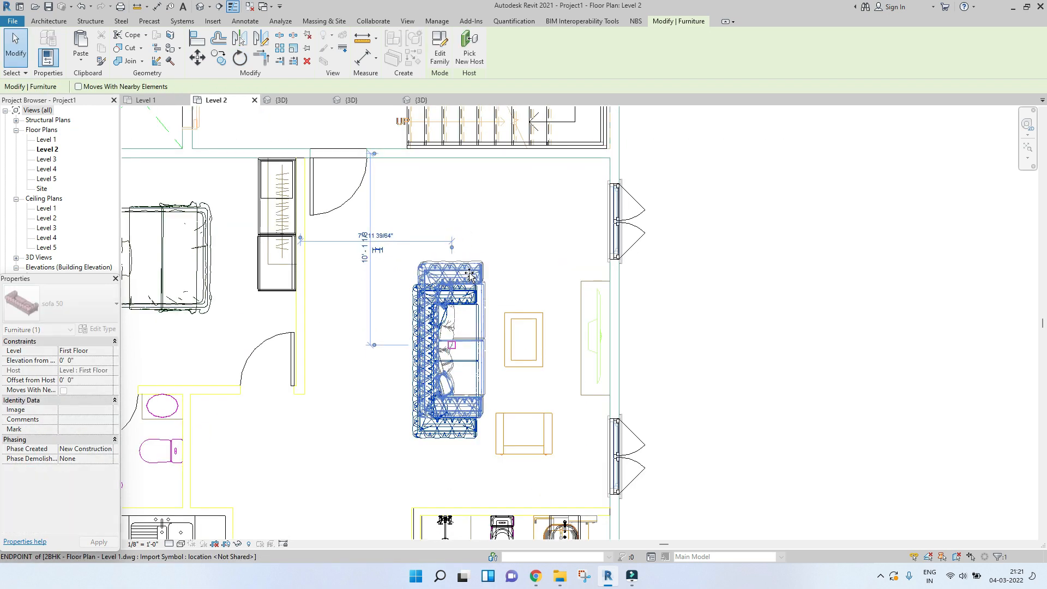
{"action": "left_click", "coordinate": [514, 270]}
- Nudge the living room sofa slightly up and to the right so it lines up with the sofa symbol
{"action": "scroll", "coordinate": [470, 276], "scroll_direction": "up", "scroll_amount": 2}
{"action": "key", "text": "l"}
{"action": "scroll", "coordinate": [472, 278], "scroll_direction": "up", "scroll_amount": 2}
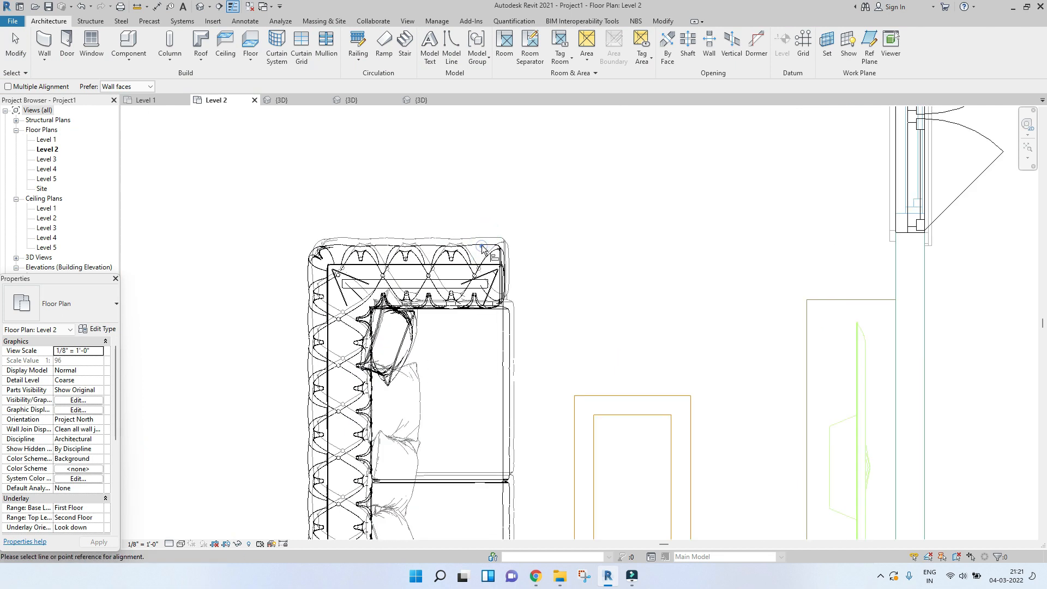
{"action": "key", "text": "Escape"}
{"action": "left_click", "coordinate": [493, 250]}
{"action": "scroll", "coordinate": [501, 250], "scroll_direction": "up", "scroll_amount": 2}
{"action": "key", "text": "Up"}
{"action": "key", "text": "Up"}
{"action": "key", "text": "Up"}
{"action": "key", "text": "Up"}
{"action": "key", "text": "Right"}
{"action": "key", "text": "Right"}
{"action": "key", "text": "Right"}
{"action": "key", "text": "Right"}
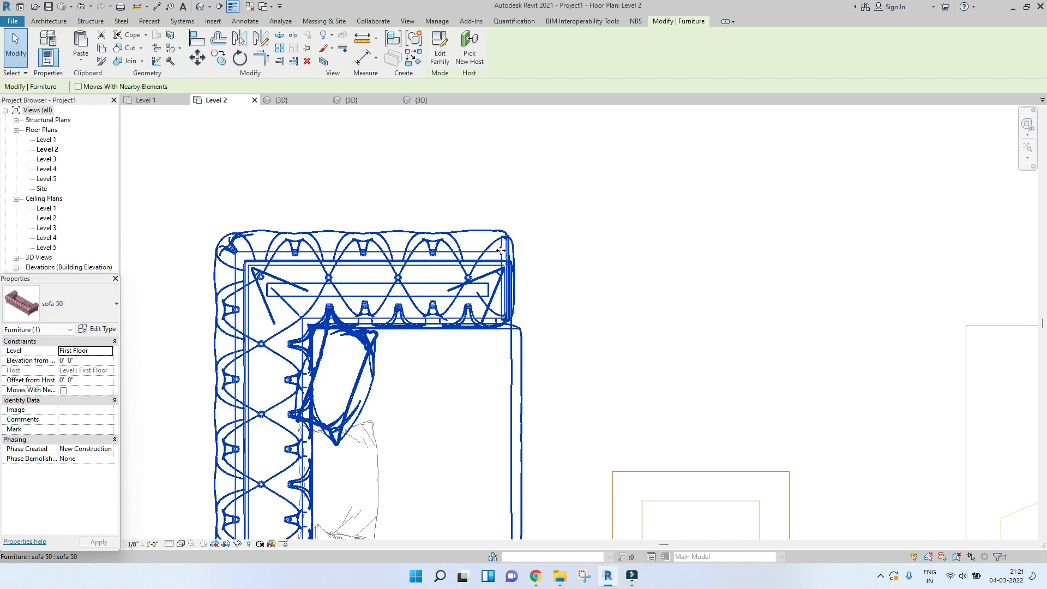
{"action": "scroll", "coordinate": [567, 233], "scroll_direction": "down", "scroll_amount": 8}
{"action": "key", "text": "Escape"}
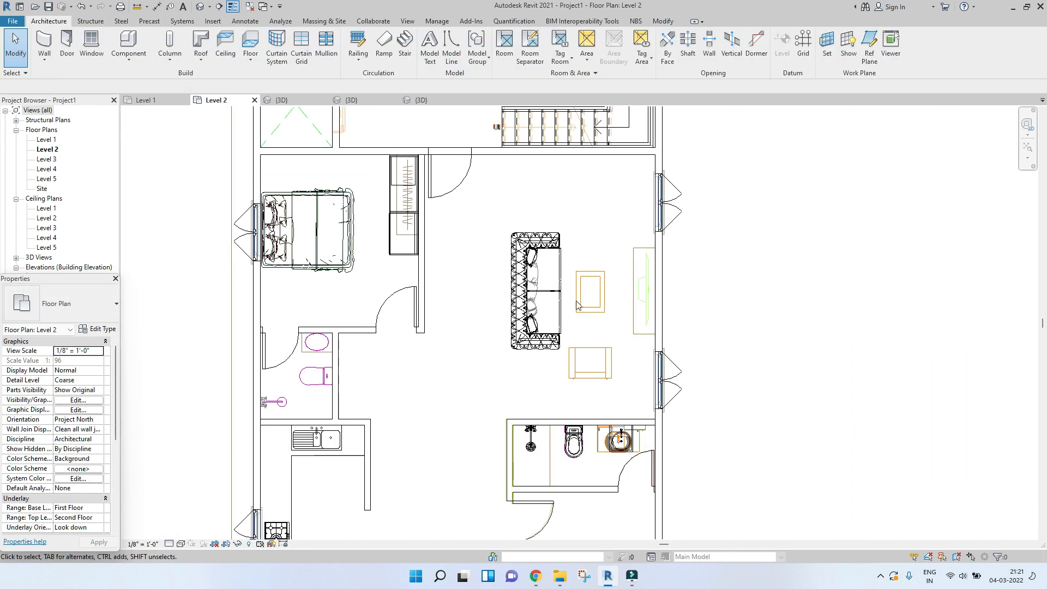
- Load the Poltrona Gzoratto 03 armchair from the Revit Families folder and place it on the living room's armchair symbol
{"action": "middle_click_drag", "start_coordinate": [510, 319], "coordinate": [484, 339]}
{"action": "scroll", "coordinate": [452, 308], "scroll_direction": "up", "scroll_amount": 3}
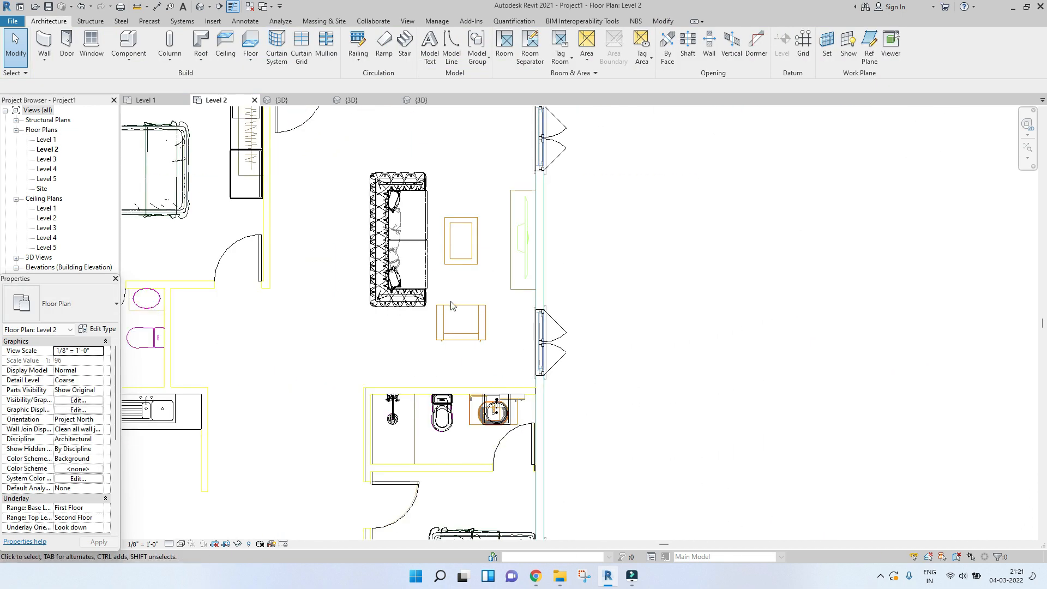
{"action": "left_click", "coordinate": [561, 574]}
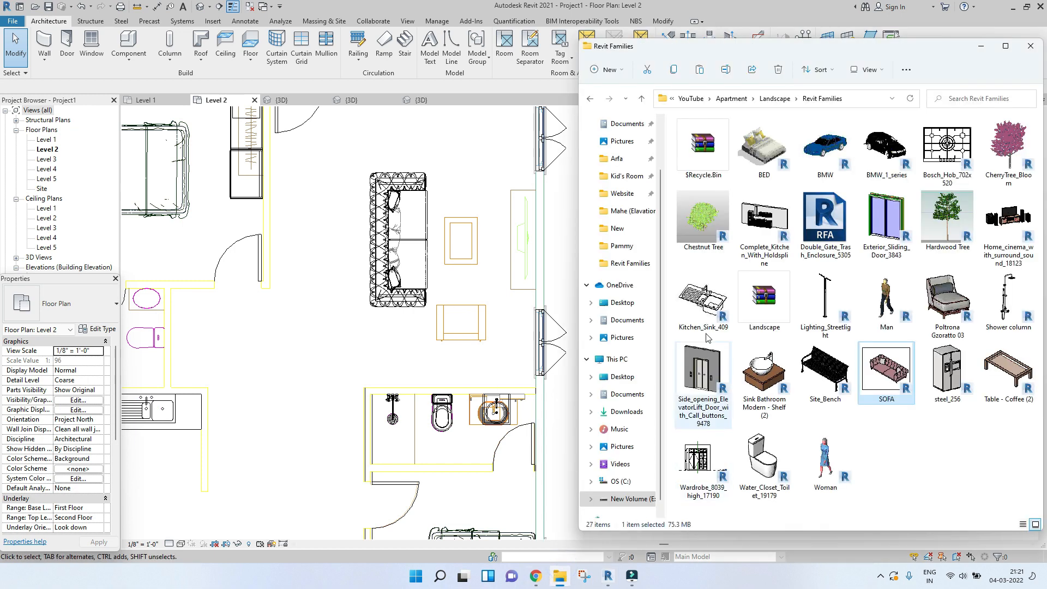
{"action": "left_click", "coordinate": [909, 445]}
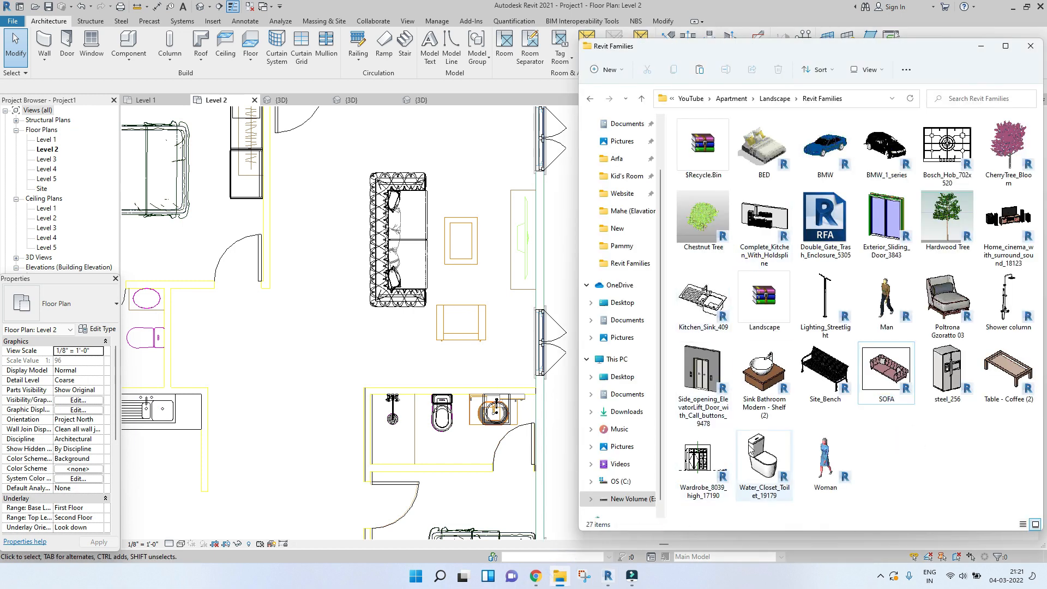
{"action": "left_click_drag", "start_coordinate": [938, 314], "coordinate": [479, 305]}
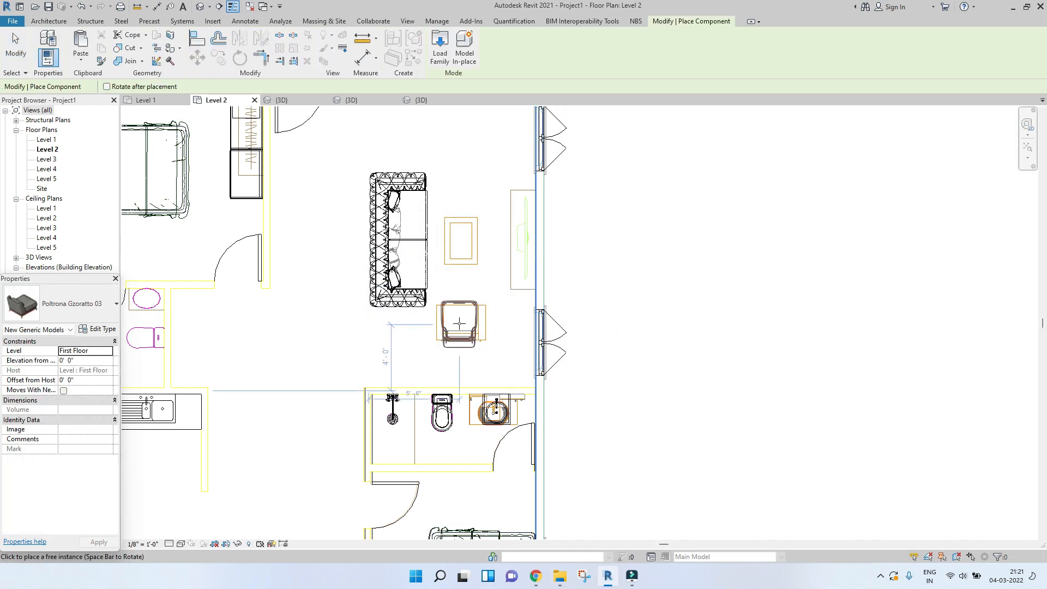
{"action": "scroll", "coordinate": [463, 323], "scroll_direction": "up", "scroll_amount": 3}
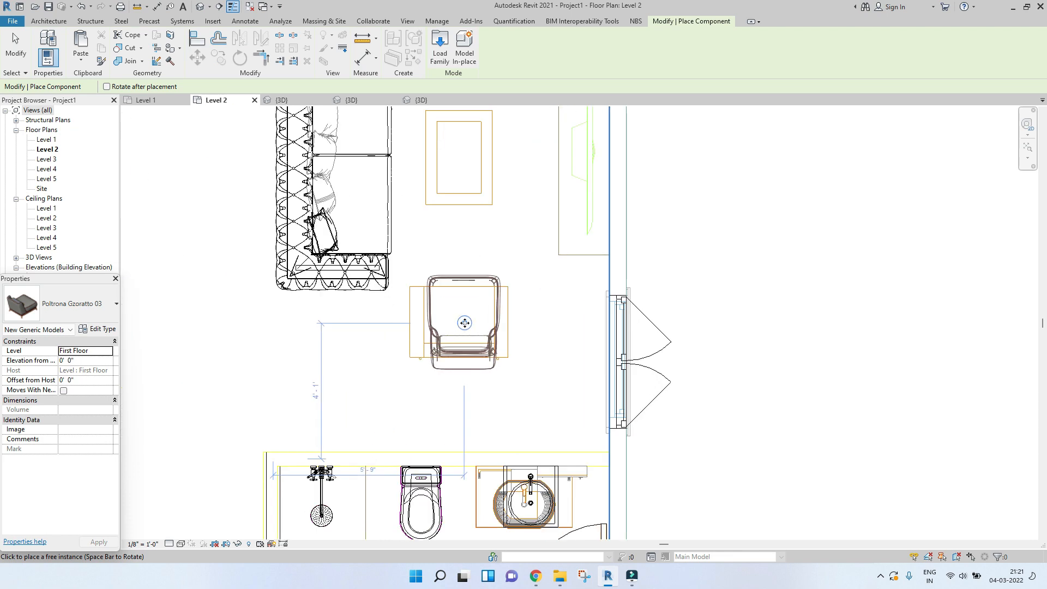
{"action": "left_click", "coordinate": [464, 322]}
{"action": "scroll", "coordinate": [480, 523], "scroll_direction": "down", "scroll_amount": 2}
{"action": "key", "text": "Escape"}
{"action": "key", "text": "Escape"}
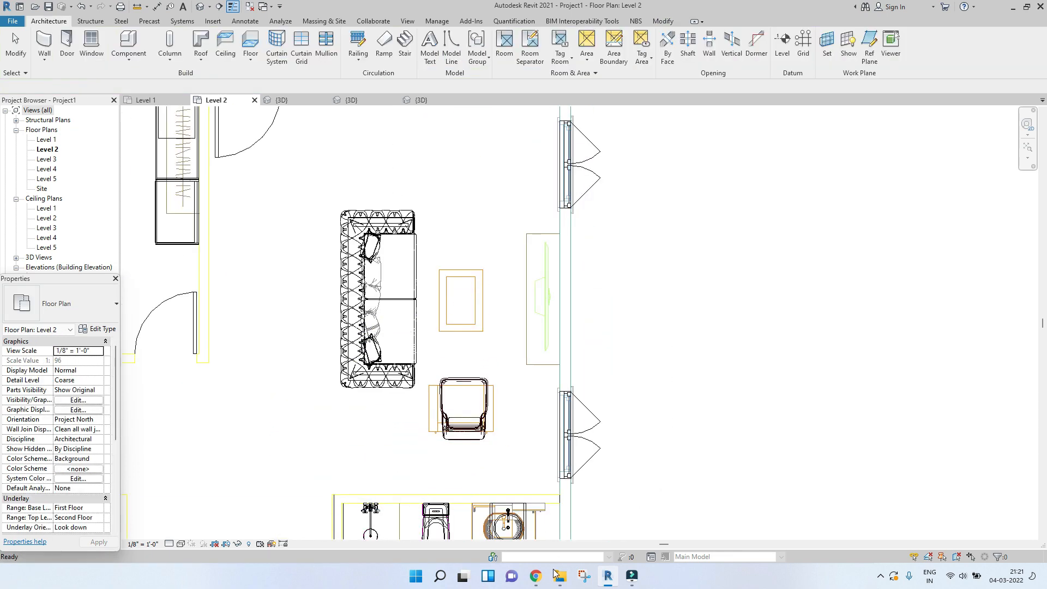
- Load the Table - Coffee (2) family from the Revit Families folder and place one on the table symbol beside the sofa
{"action": "left_click", "coordinate": [557, 575]}
{"action": "left_click_drag", "start_coordinate": [999, 383], "coordinate": [532, 294]}
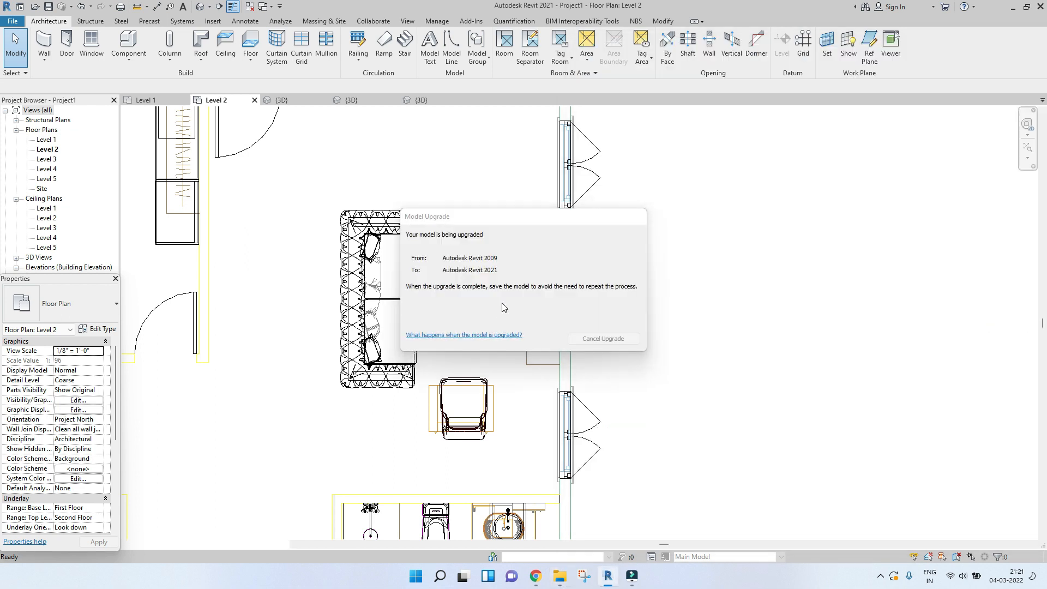
{"action": "left_click", "coordinate": [463, 294]}
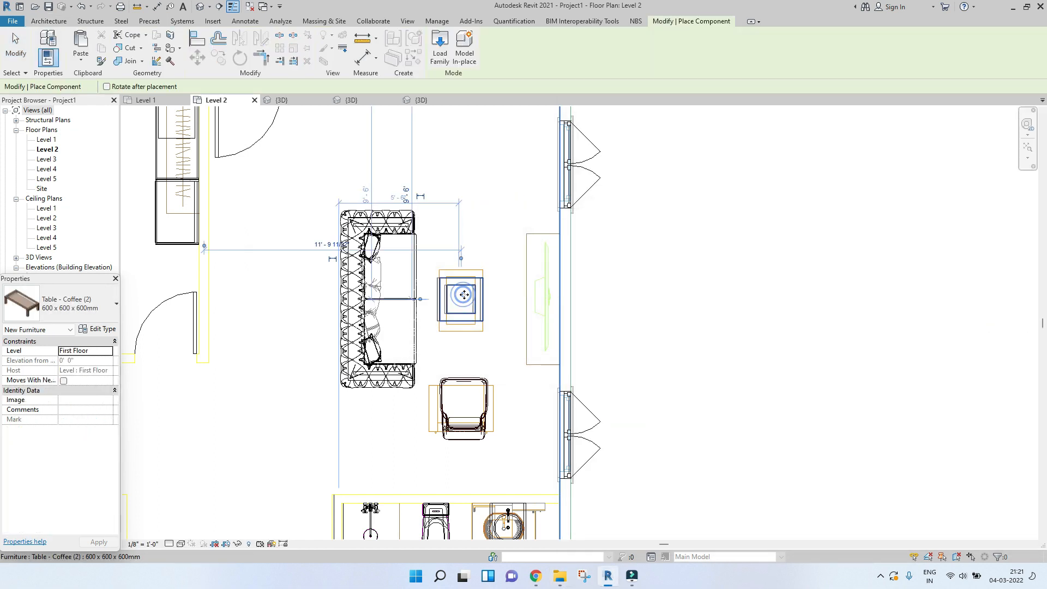
{"action": "key", "text": "Escape"}
{"action": "key", "text": "Escape"}
- Open the type properties of the placed coffee table
{"action": "left_click", "coordinate": [461, 299]}
{"action": "left_click", "coordinate": [99, 329]}
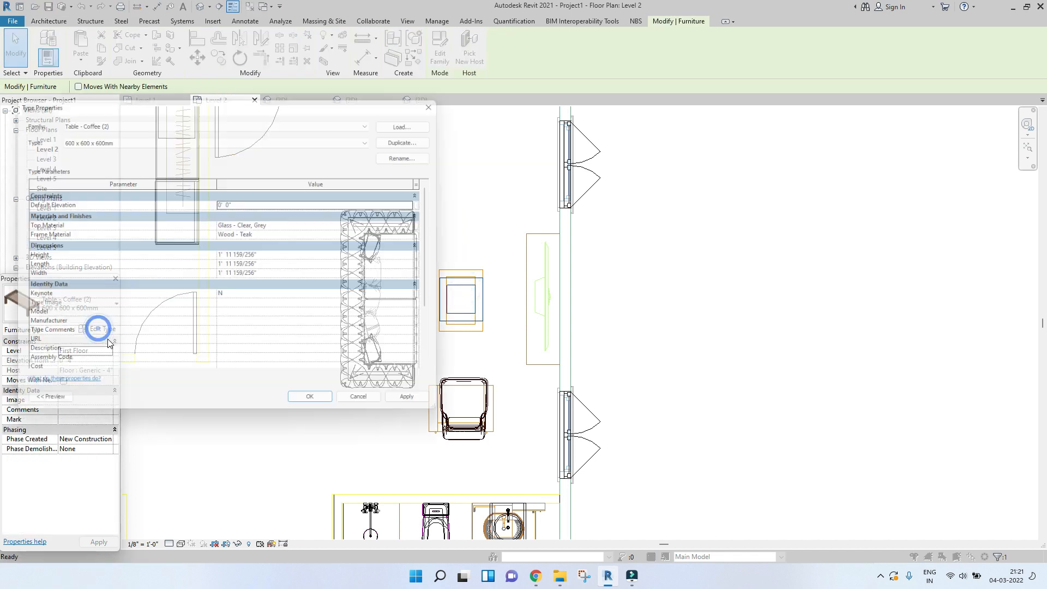
- Set the coffee table type's height to 2' 0", length to 3' 0" and width to 2' 0"
{"action": "left_click", "coordinate": [290, 275]}
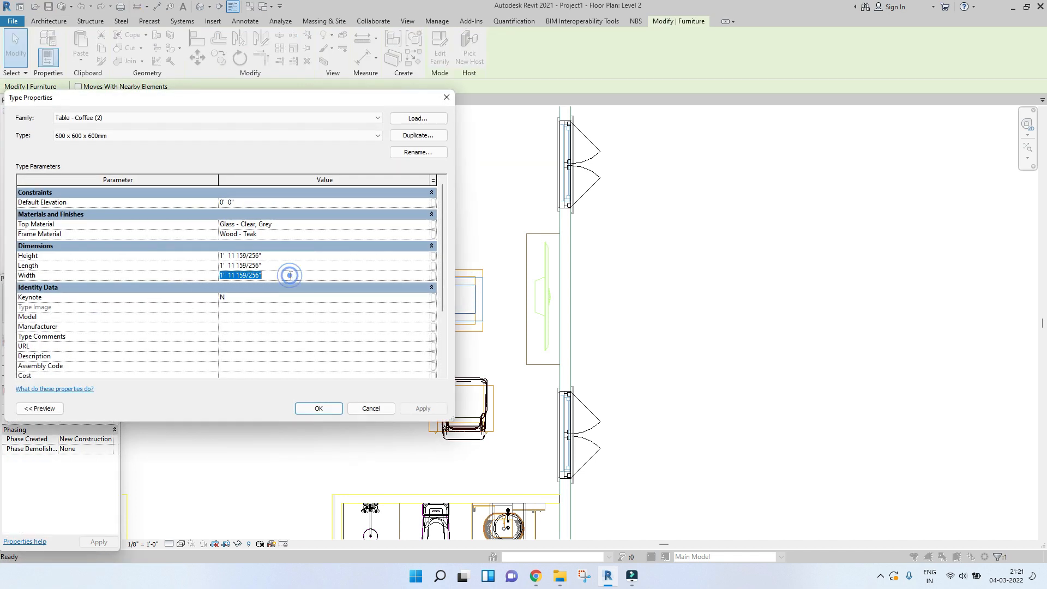
{"action": "left_click", "coordinate": [434, 411]}
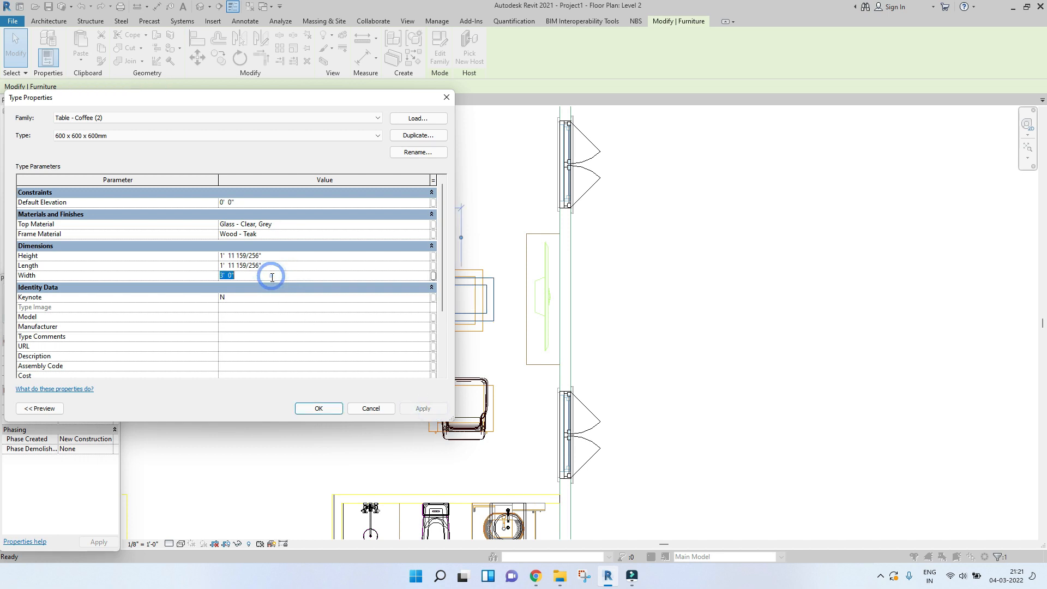
{"action": "key", "text": "Return"}
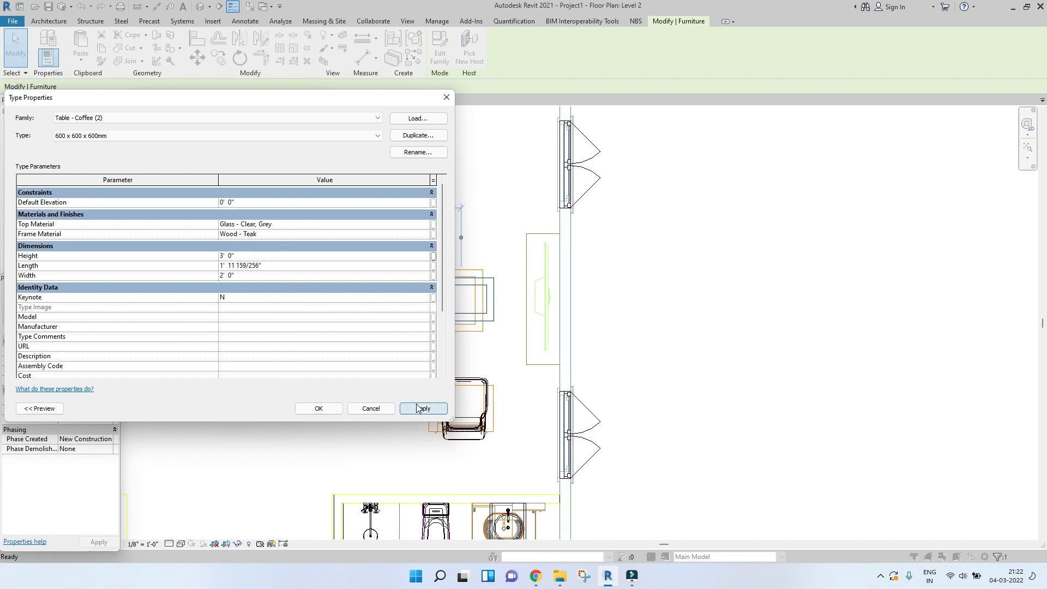
{"action": "left_click_drag", "start_coordinate": [368, 100], "coordinate": [320, 113]}
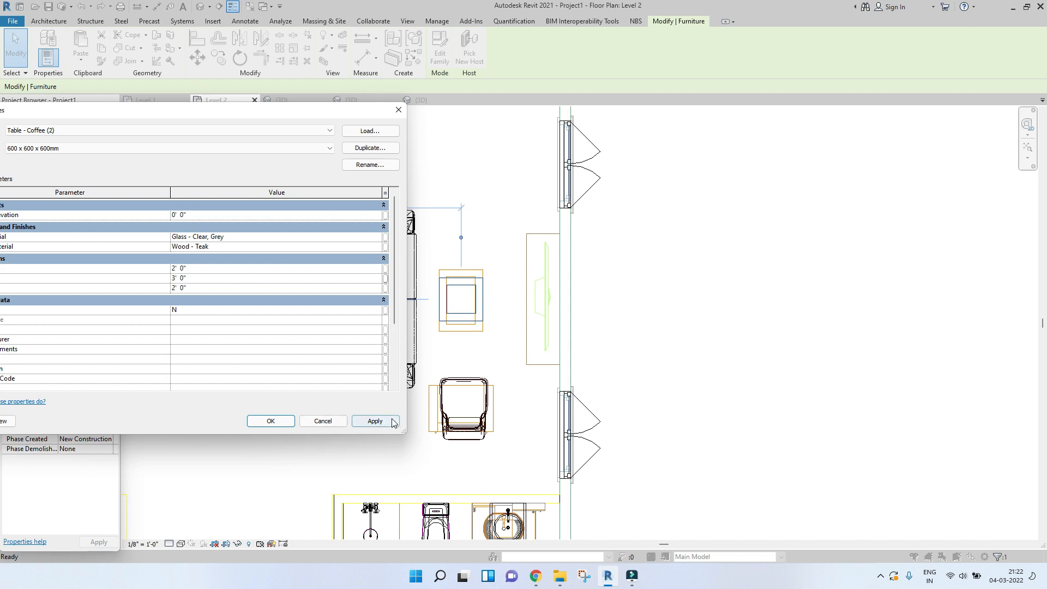
{"action": "left_click", "coordinate": [268, 426]}
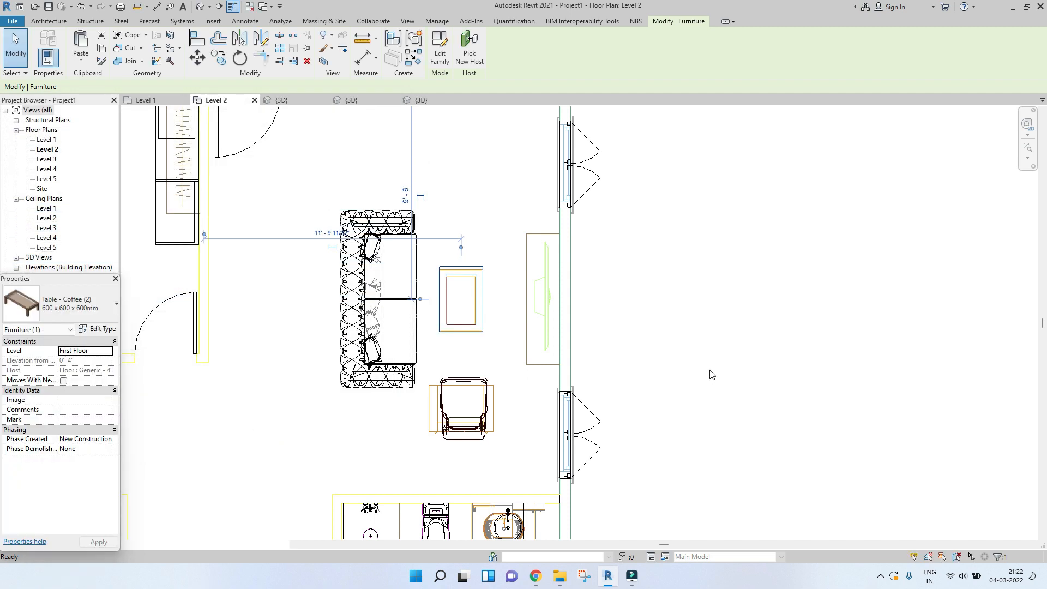
{"action": "left_click", "coordinate": [710, 374]}
- Bring the Home_cinema_with_surround_sound_18123 family in from File Explorer and place it, rotated, against the living room's outer wall facing the sofa
{"action": "scroll", "coordinate": [538, 310], "scroll_direction": "down", "scroll_amount": 2}
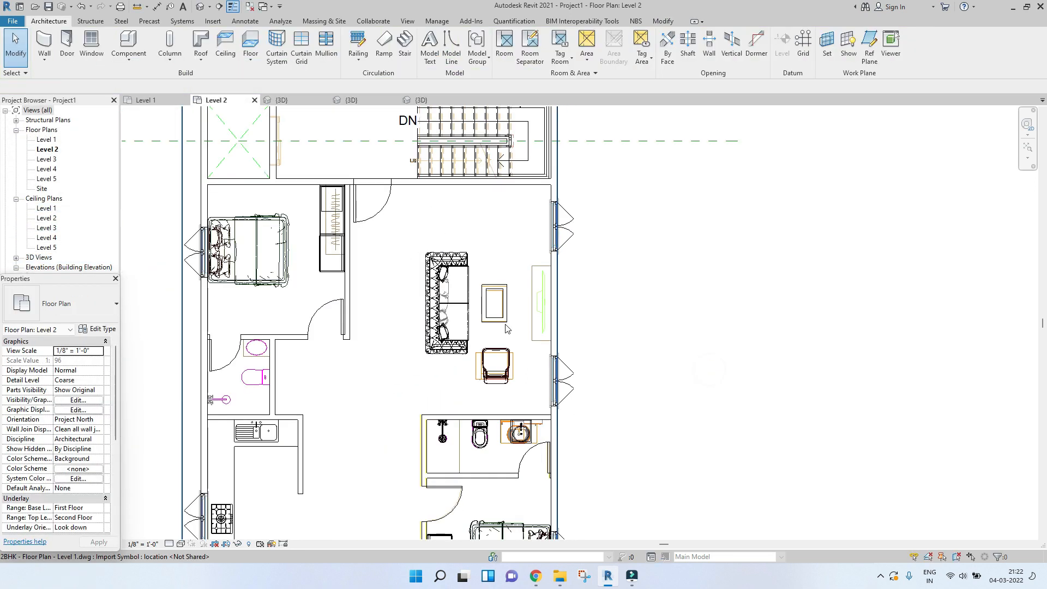
{"action": "left_click", "coordinate": [560, 577]}
{"action": "left_click_drag", "start_coordinate": [1008, 218], "coordinate": [514, 287]}
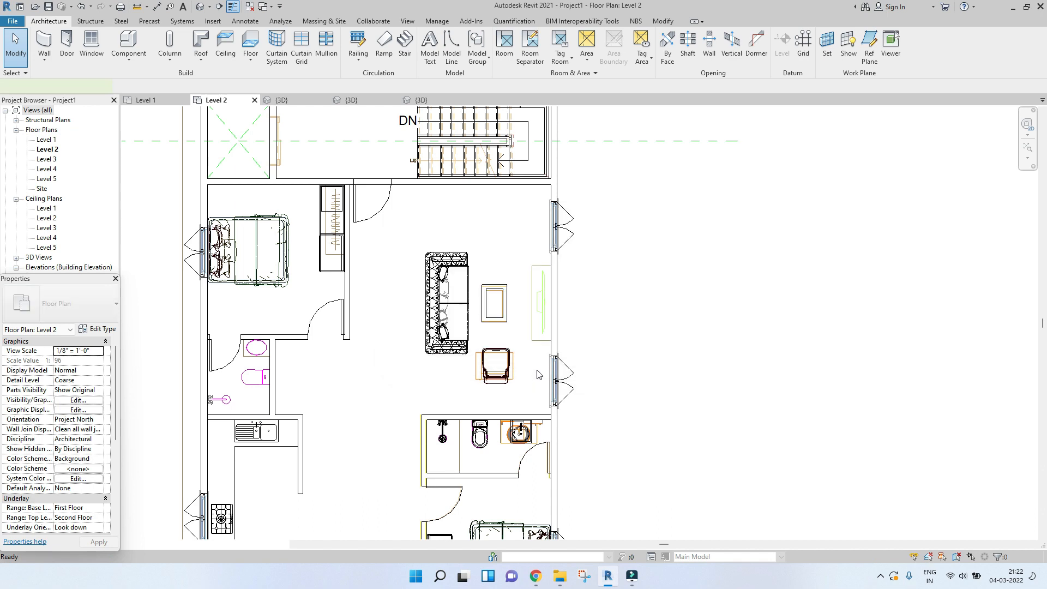
{"action": "key", "text": "space"}
{"action": "key", "text": "space"}
{"action": "scroll", "coordinate": [518, 289], "scroll_direction": "up", "scroll_amount": 2}
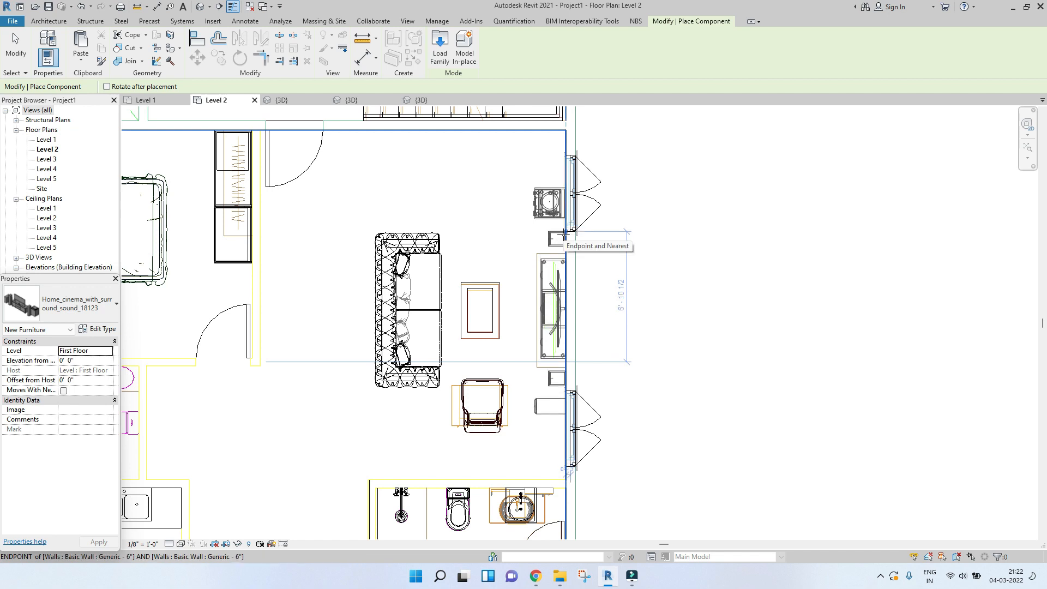
{"action": "left_click", "coordinate": [564, 233]}
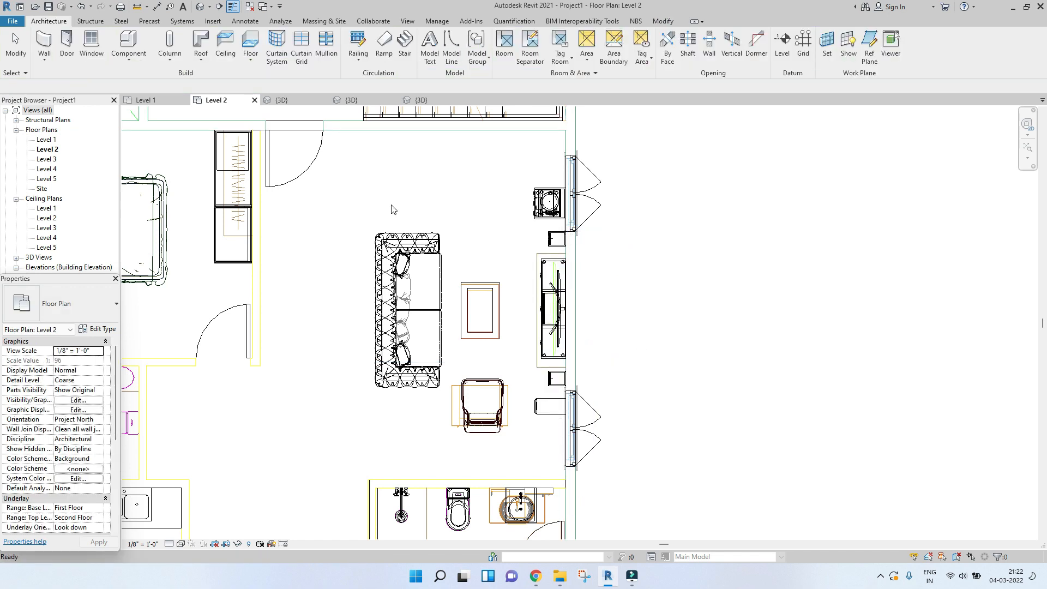
- Examine the furnished flat from several sides in the 3D view and return to the Level 2 floor plan
{"action": "left_click", "coordinate": [304, 99]}
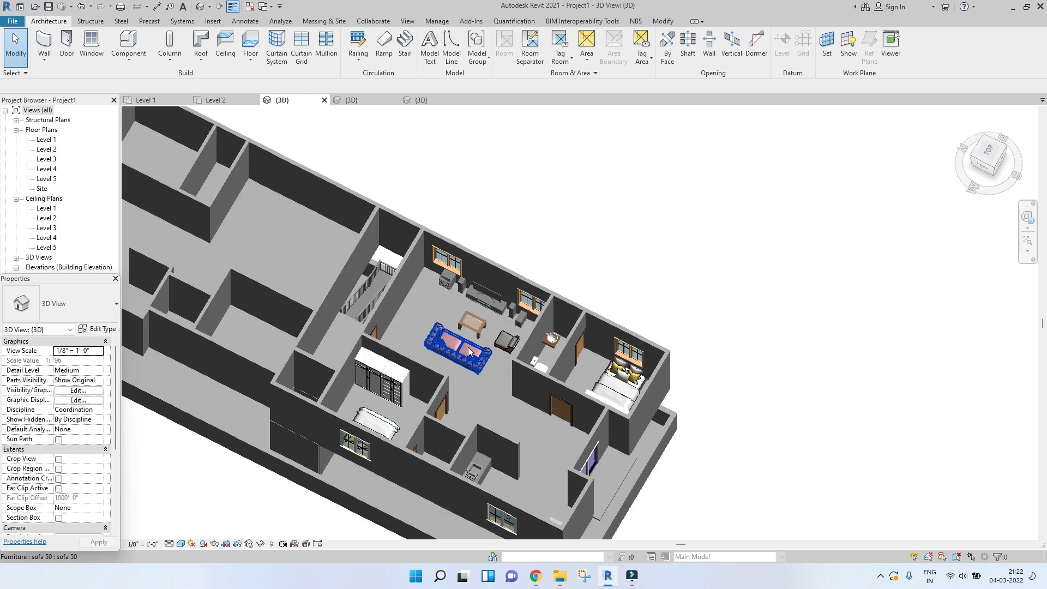
{"action": "mouse_move", "coordinate": [521, 382]}
{"action": "middle_mouse_down", "text": "shift"}
{"action": "mouse_move", "coordinate": [544, 374]}
{"action": "mouse_move", "coordinate": [518, 391]}
{"action": "middle_mouse_up", "text": "shift"}
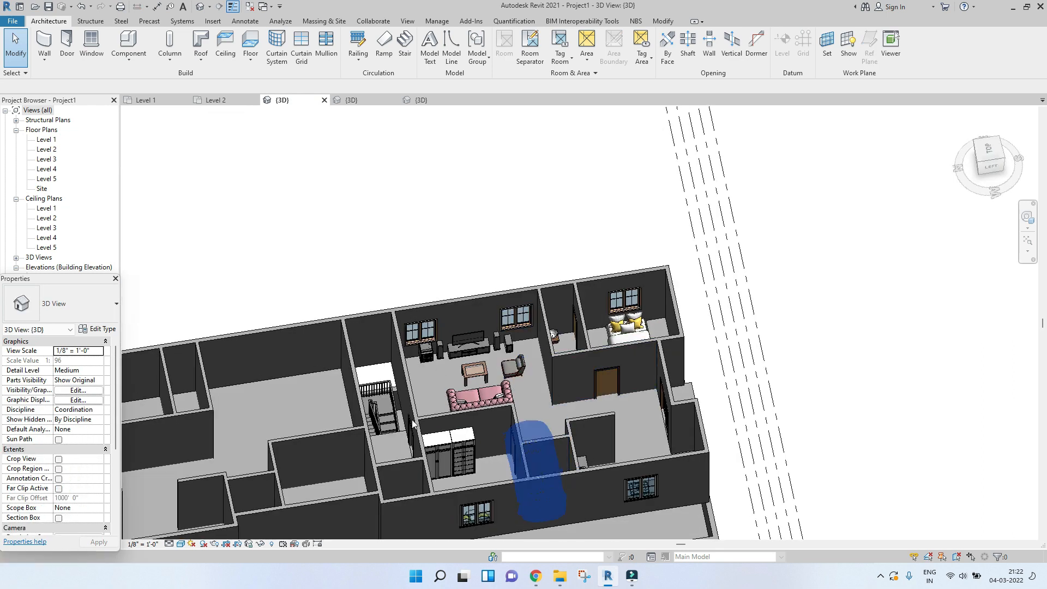
{"action": "scroll", "coordinate": [514, 380], "scroll_direction": "down", "scroll_amount": 2}
{"action": "middle_click_drag", "start_coordinate": [668, 409], "coordinate": [486, 300], "text": "shift"}
{"action": "scroll", "coordinate": [447, 338], "scroll_direction": "up", "scroll_amount": 4}
{"action": "scroll", "coordinate": [447, 338], "scroll_direction": "down", "scroll_amount": 3}
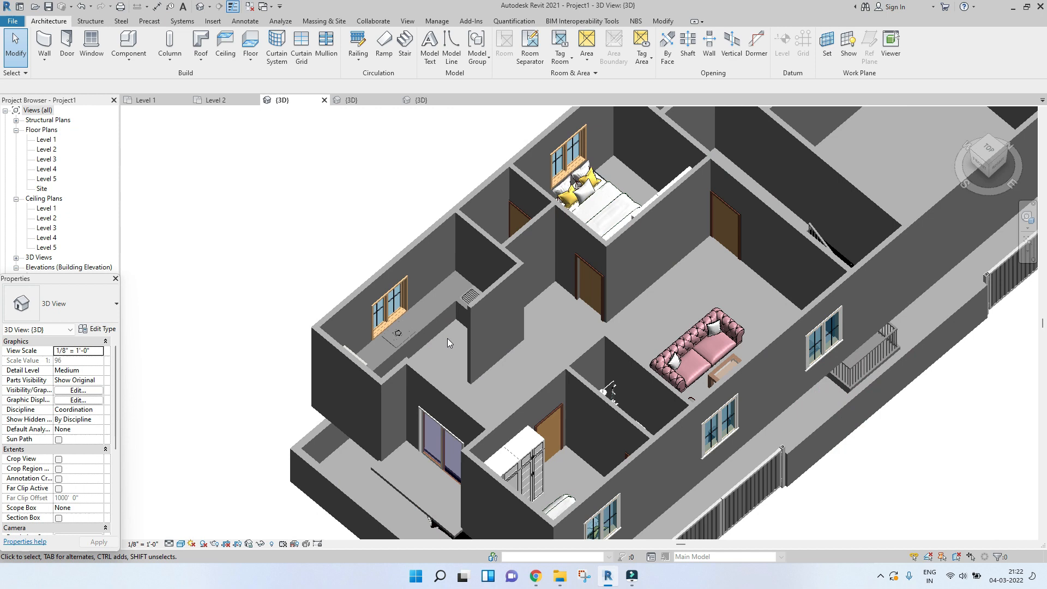
{"action": "scroll", "coordinate": [545, 377], "scroll_direction": "up", "scroll_amount": 3}
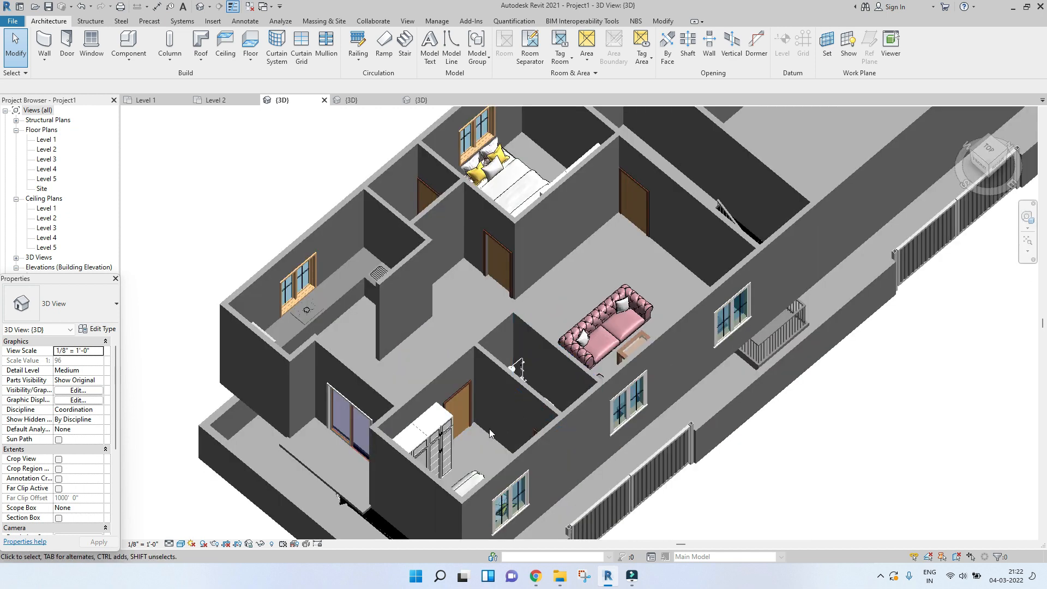
{"action": "left_click", "coordinate": [218, 104]}
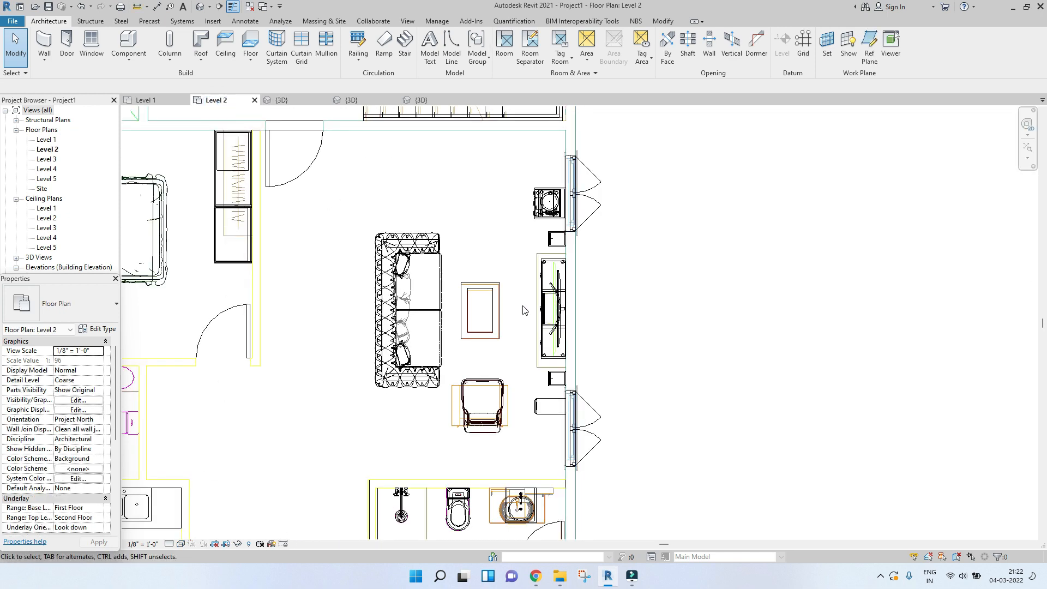
{"action": "scroll", "coordinate": [397, 290], "scroll_direction": "down", "scroll_amount": 3}
{"action": "scroll", "coordinate": [396, 291], "scroll_direction": "down", "scroll_amount": 2}
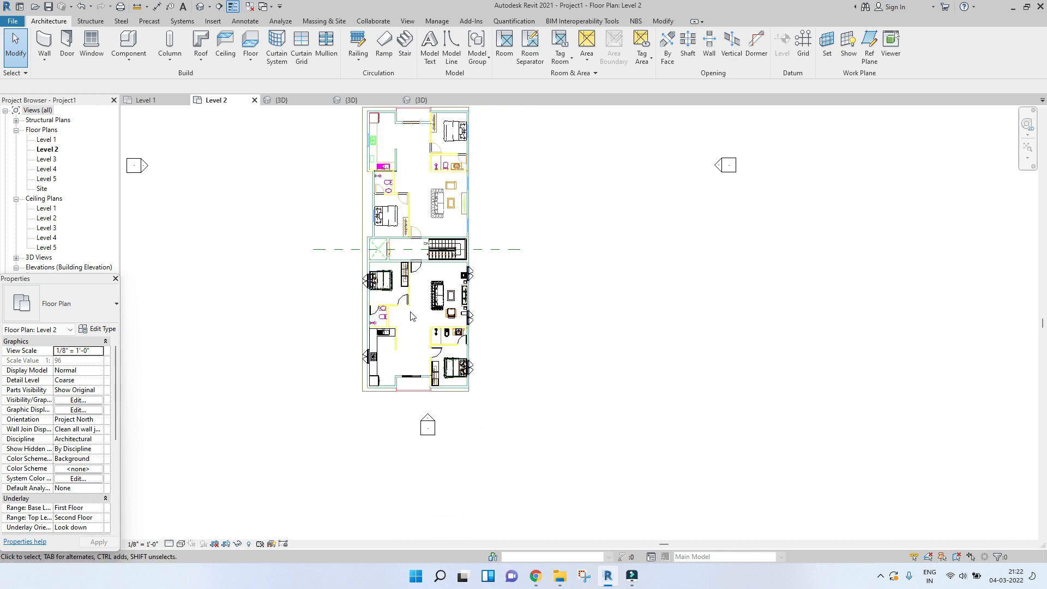
{"action": "scroll", "coordinate": [389, 300], "scroll_direction": "up", "scroll_amount": 2}
{"action": "left_click_drag", "start_coordinate": [250, 222], "coordinate": [592, 480]}
{"action": "scroll", "coordinate": [585, 373], "scroll_direction": "down", "scroll_amount": 2}
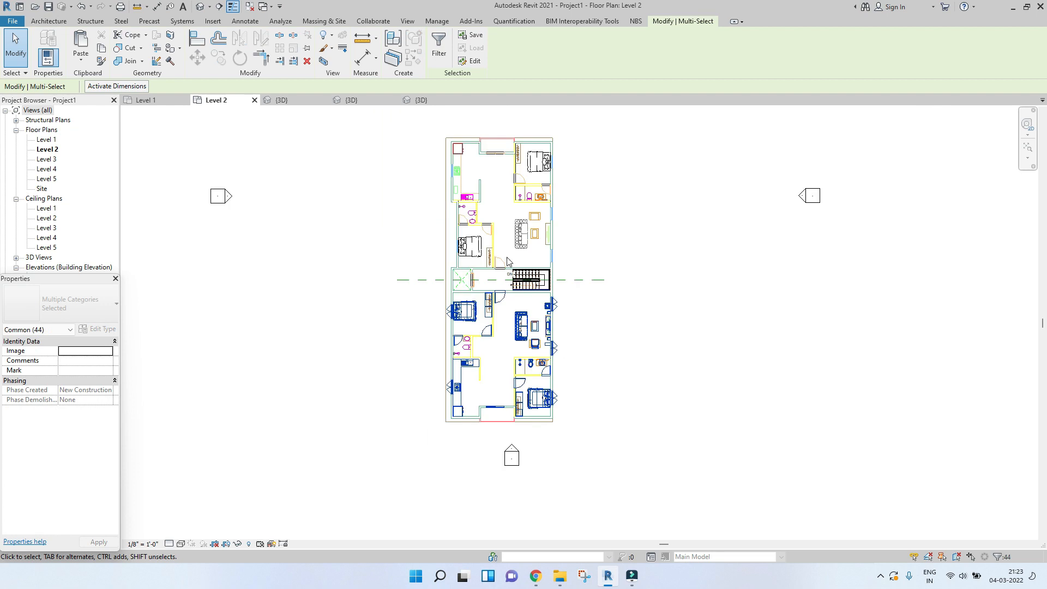
{"action": "left_click", "coordinate": [439, 43]}
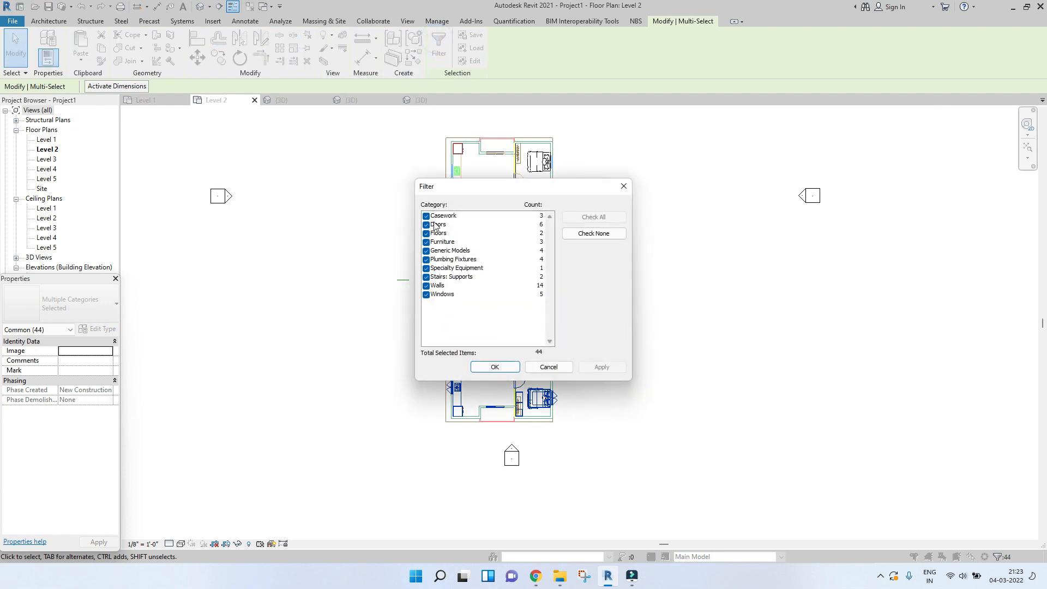
{"action": "left_click", "coordinate": [426, 286]}
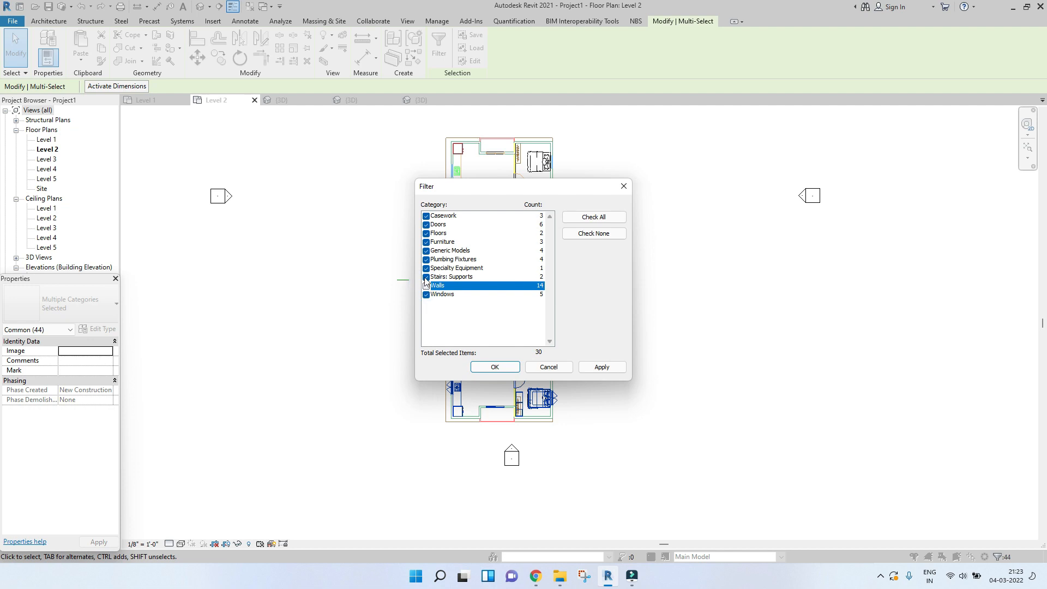
{"action": "left_click", "coordinate": [425, 277]}
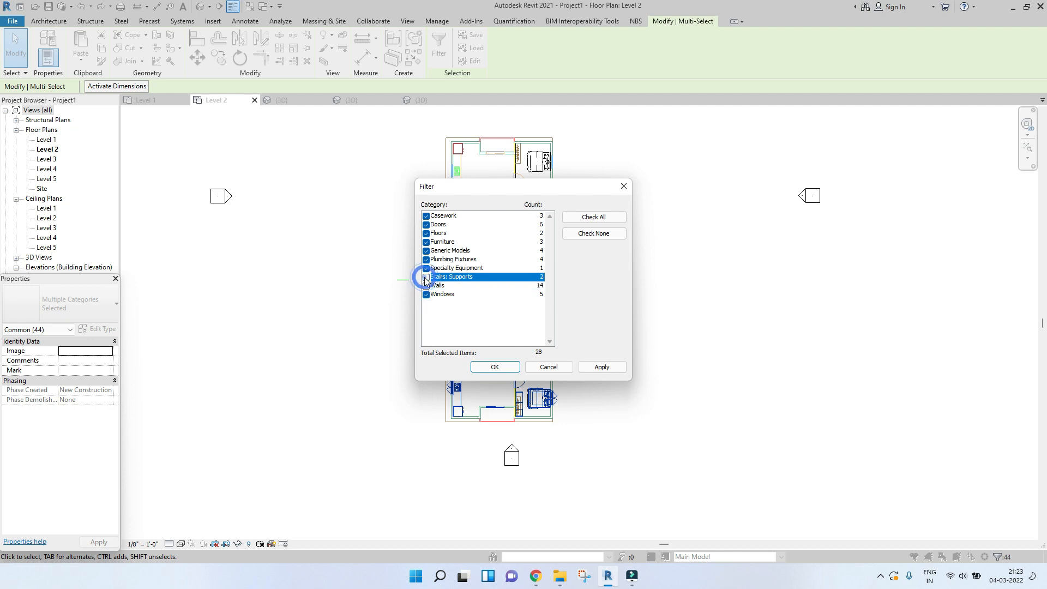
{"action": "left_click", "coordinate": [426, 234]}
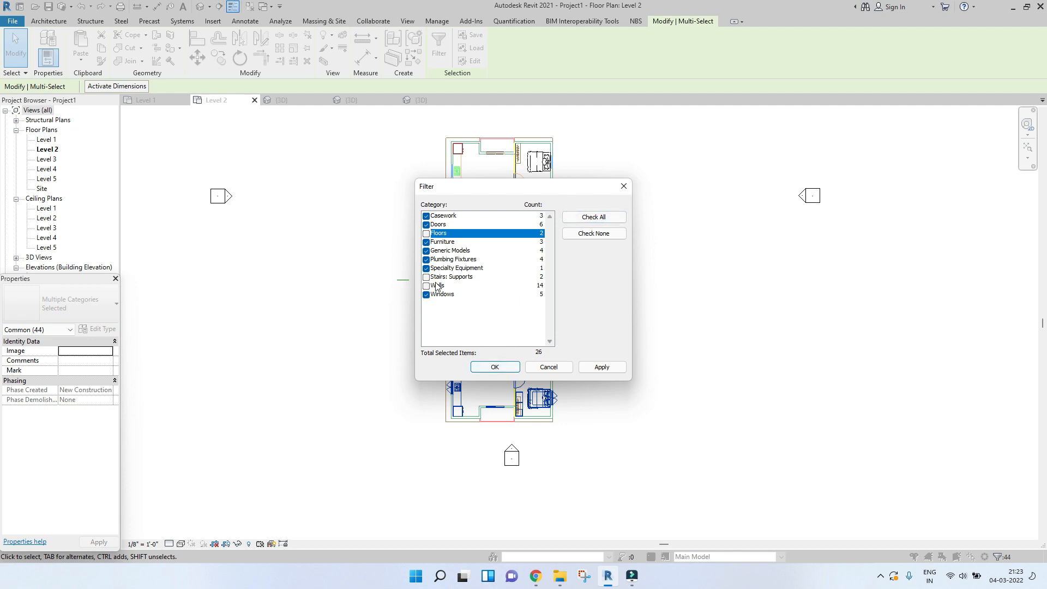
{"action": "left_click", "coordinate": [494, 367]}
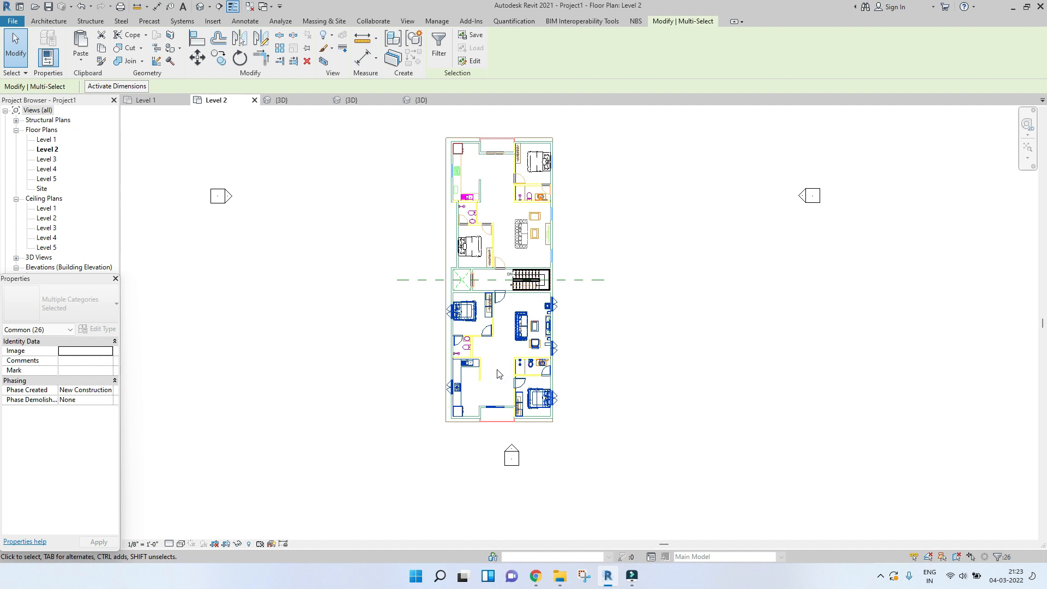
{"action": "scroll", "coordinate": [502, 388], "scroll_direction": "up", "scroll_amount": 5}
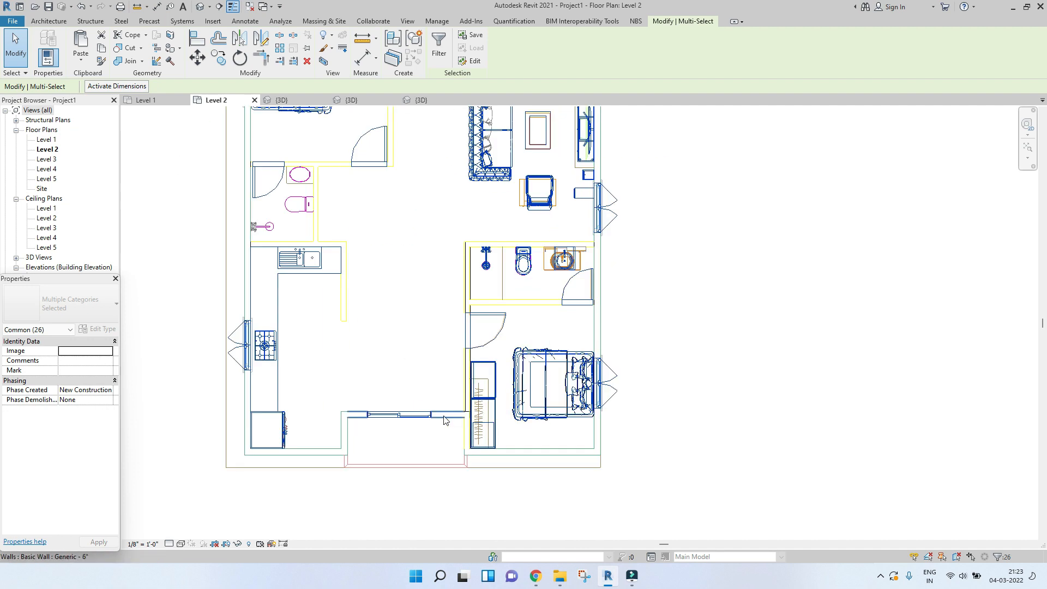
{"action": "scroll", "coordinate": [554, 341], "scroll_direction": "down", "scroll_amount": 2}
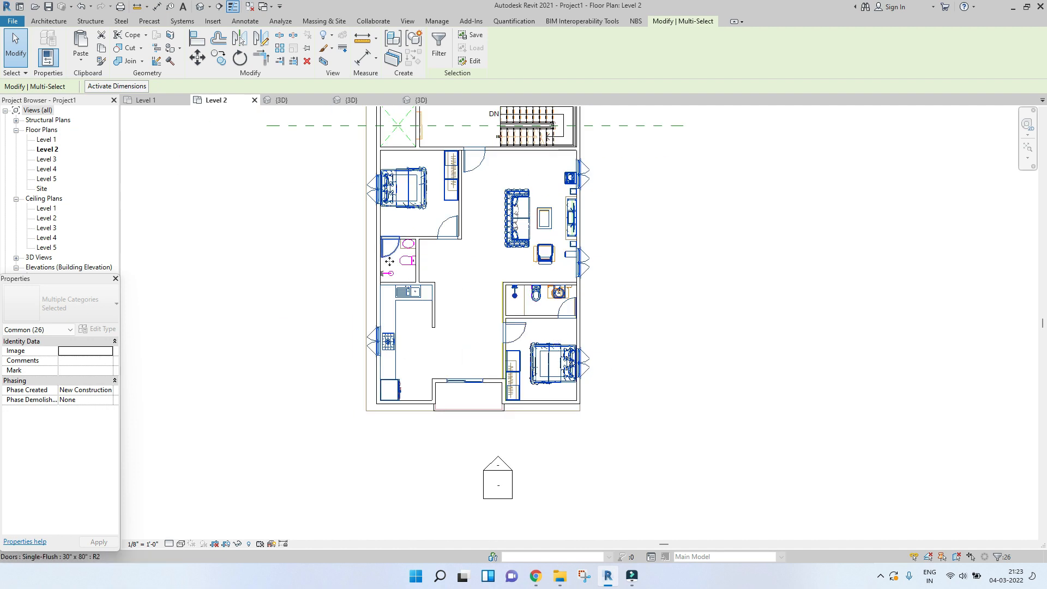
{"action": "scroll", "coordinate": [395, 229], "scroll_direction": "up", "scroll_amount": 3}
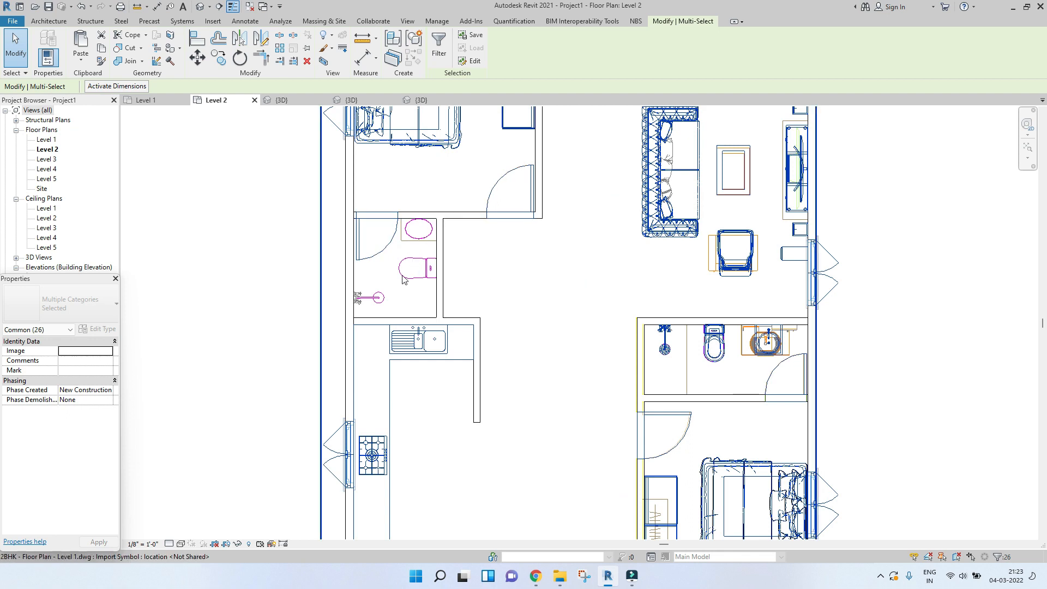
{"action": "left_click", "coordinate": [498, 298]}
- Place a similar Shower column on the outer wall of the bathroom beside the kitchen, matching the shower symbol in the underlay
{"action": "scroll", "coordinate": [373, 312], "scroll_direction": "up", "scroll_amount": 3}
{"action": "middle_click_drag", "start_coordinate": [398, 308], "coordinate": [391, 356]}
{"action": "scroll", "coordinate": [492, 339], "scroll_direction": "down", "scroll_amount": 4}
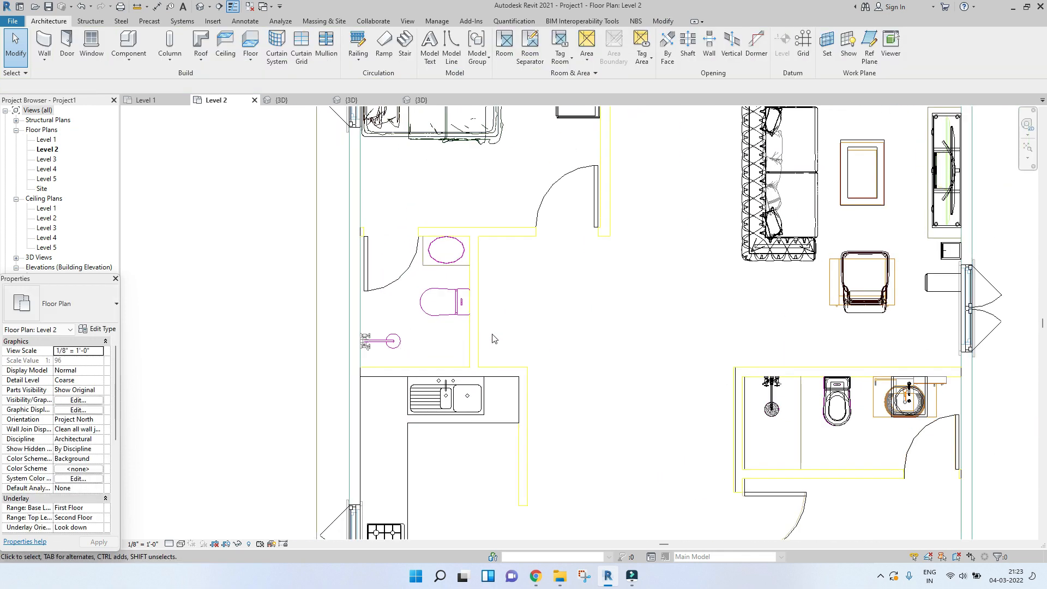
{"action": "scroll", "coordinate": [671, 386], "scroll_direction": "up", "scroll_amount": 2}
{"action": "left_click", "coordinate": [674, 377]}
{"action": "key", "text": "c"}
{"action": "key", "text": "s"}
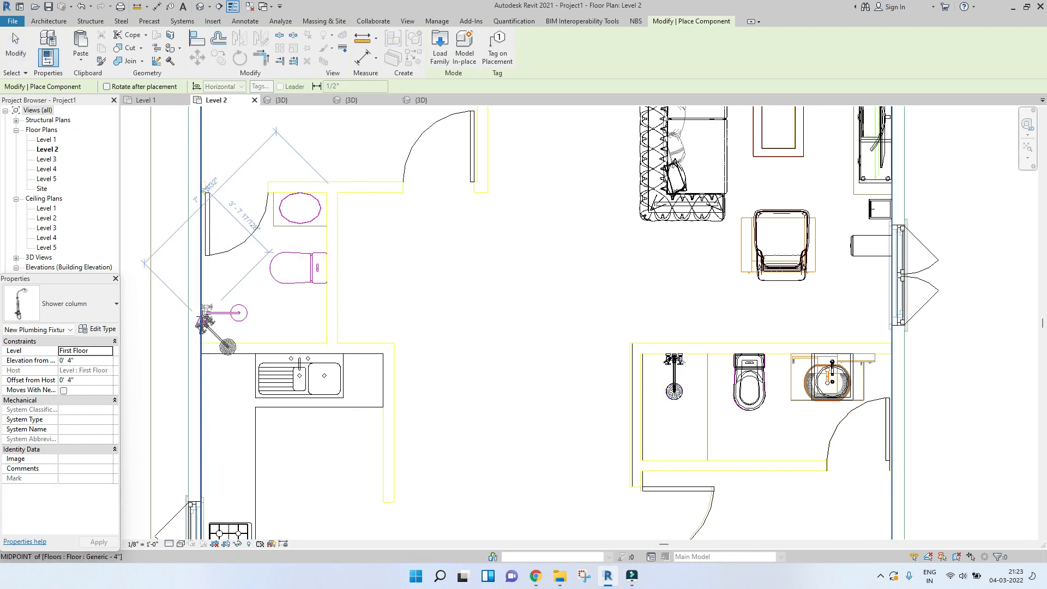
{"action": "scroll", "coordinate": [202, 314], "scroll_direction": "up", "scroll_amount": 2}
{"action": "scroll", "coordinate": [202, 313], "scroll_direction": "up", "scroll_amount": 2}
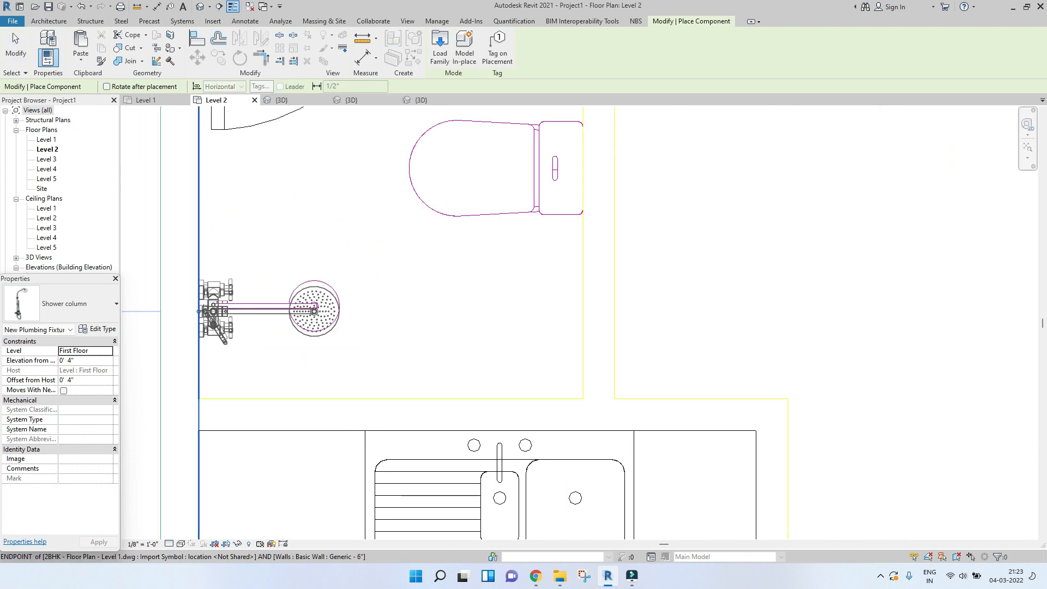
{"action": "left_click", "coordinate": [199, 304]}
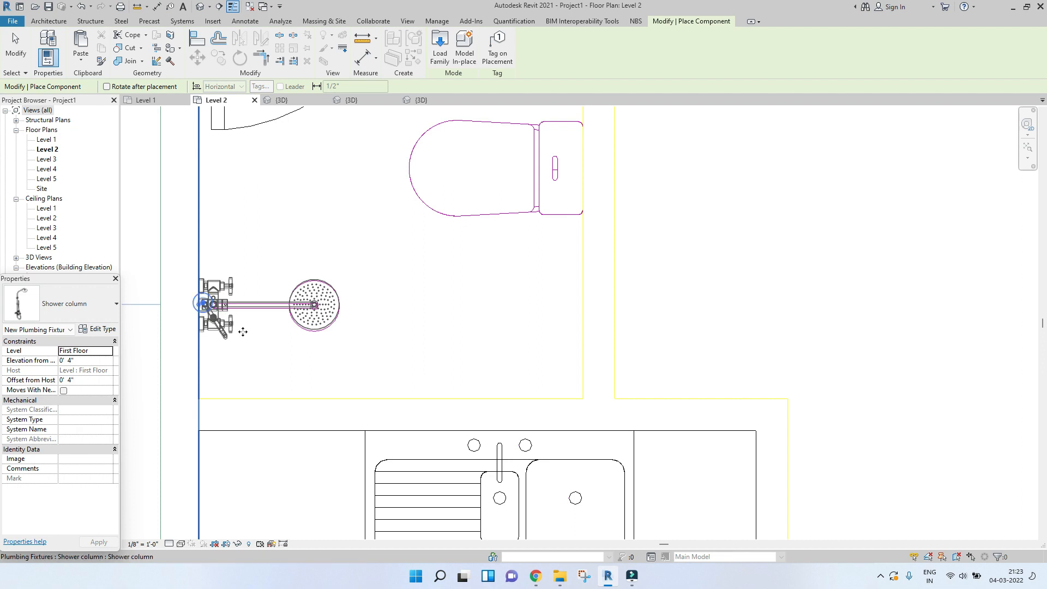
{"action": "key", "text": "Escape"}
{"action": "key", "text": "Escape"}
{"action": "left_click", "coordinate": [314, 304]}
{"action": "scroll", "coordinate": [289, 311], "scroll_direction": "up", "scroll_amount": 2}
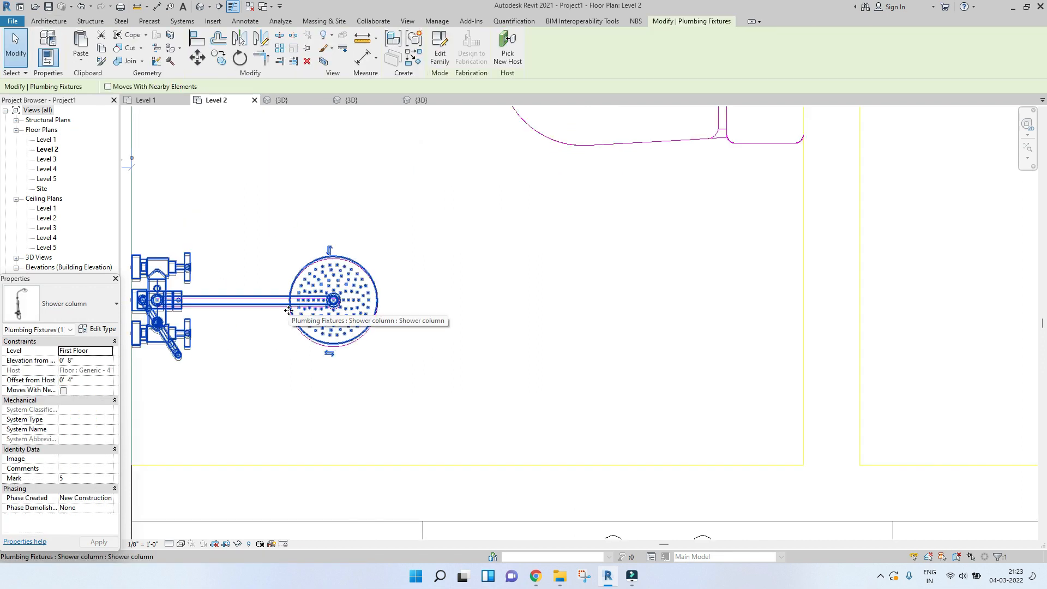
{"action": "scroll", "coordinate": [289, 310], "scroll_direction": "down", "scroll_amount": 2}
{"action": "scroll", "coordinate": [289, 310], "scroll_direction": "down", "scroll_amount": 5}
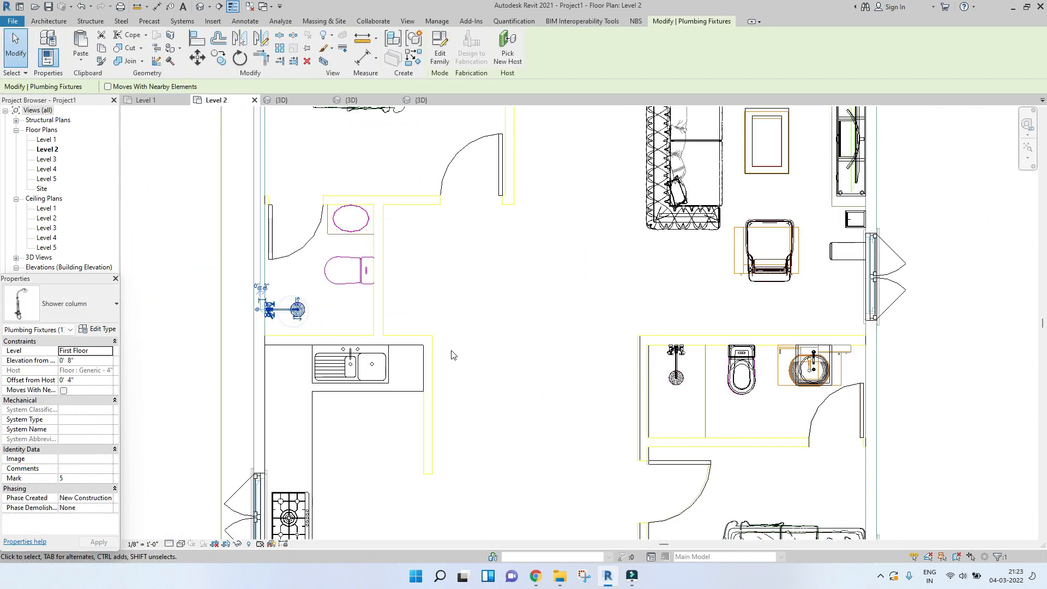
- Place a similar 540 x 360mm water closet in the bathroom beside the kitchen, rotated with its tank against the wall over the toilet symbol
{"action": "left_click", "coordinate": [697, 375]}
{"action": "key", "text": "c"}
{"action": "key", "text": "s"}
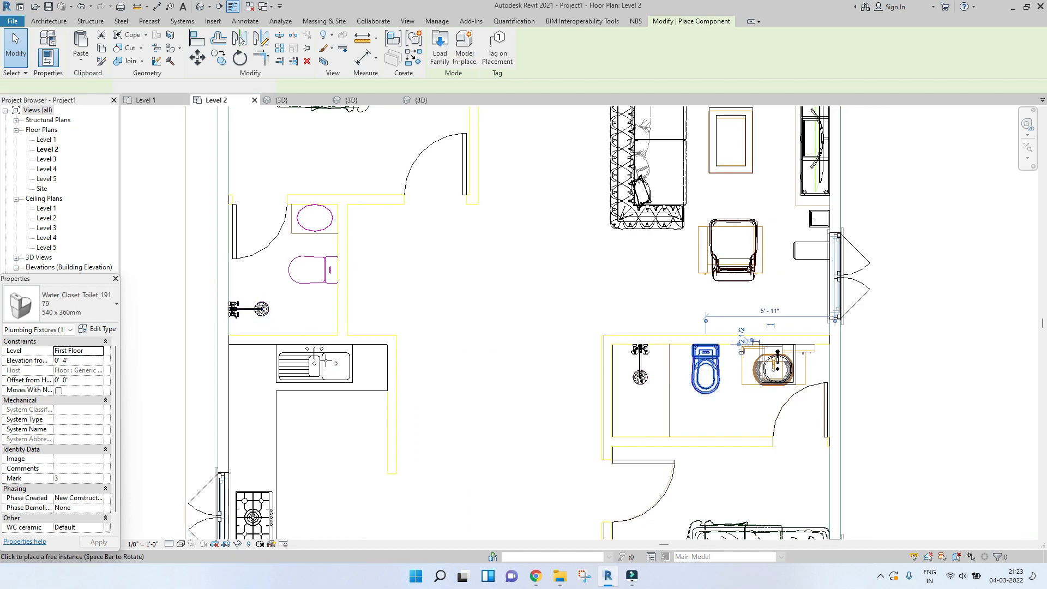
{"action": "scroll", "coordinate": [312, 265], "scroll_direction": "up", "scroll_amount": 2}
{"action": "key", "text": "space"}
{"action": "key", "text": "space"}
{"action": "key", "text": "space"}
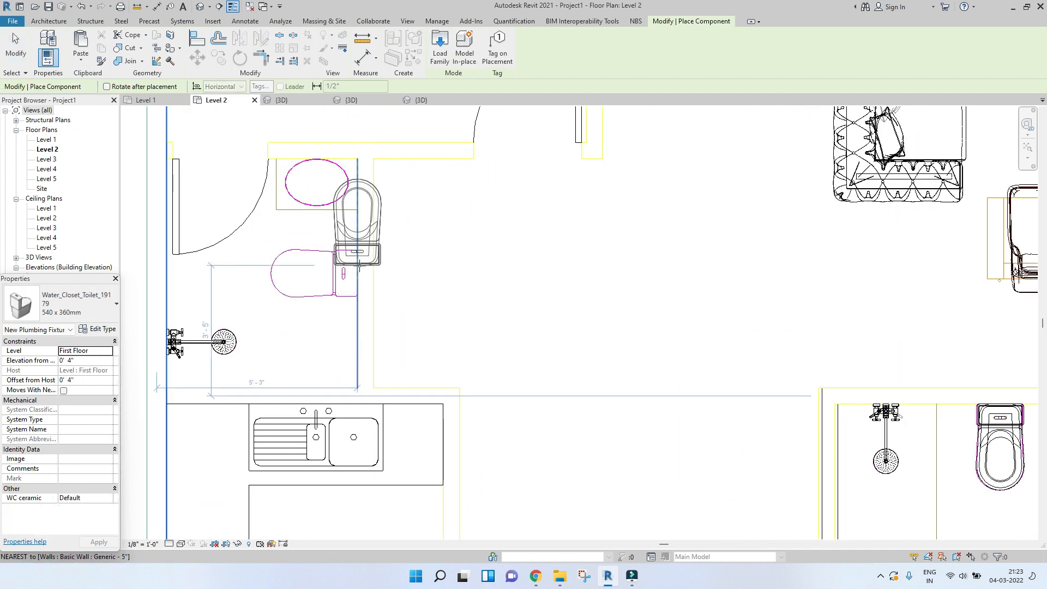
{"action": "scroll", "coordinate": [360, 266], "scroll_direction": "up", "scroll_amount": 2}
{"action": "scroll", "coordinate": [359, 266], "scroll_direction": "up", "scroll_amount": 2}
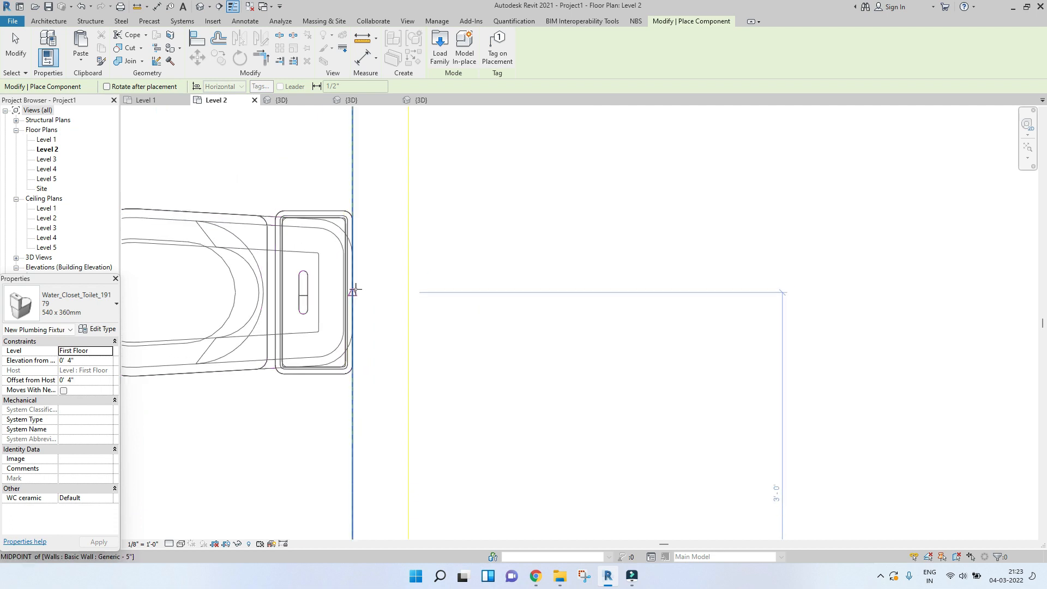
{"action": "left_click", "coordinate": [354, 290]}
{"action": "scroll", "coordinate": [355, 290], "scroll_direction": "down", "scroll_amount": 6}
{"action": "key", "text": "Escape"}
{"action": "key", "text": "Escape"}
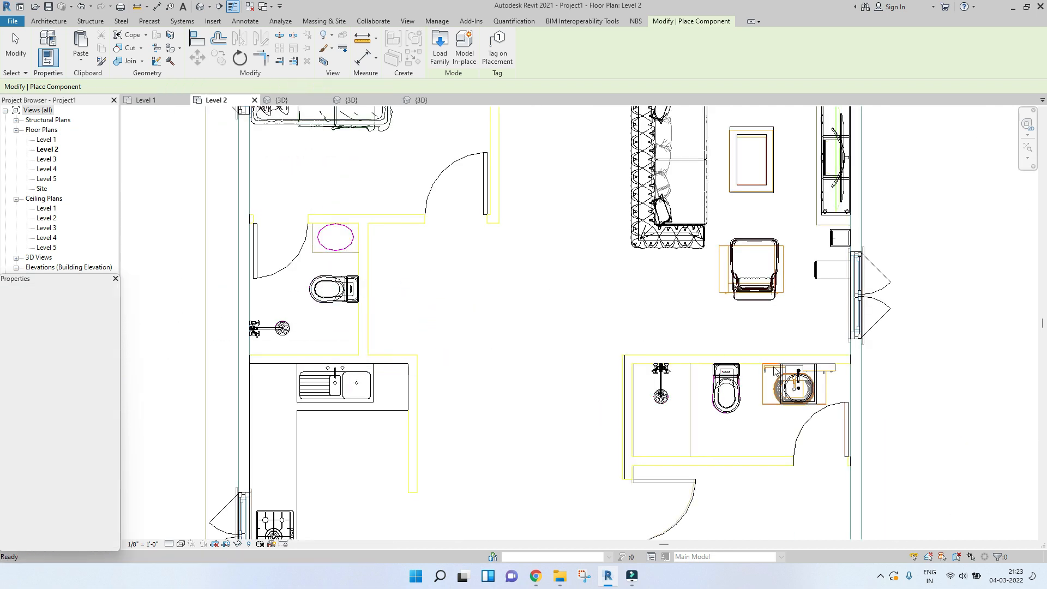
- Place a similar Sink Bathroom Modern - Shelf (2) against the upper wall of the bathroom beside the kitchen, over the oval basin symbol
{"action": "left_click", "coordinate": [789, 380]}
{"action": "key", "text": "c"}
{"action": "key", "text": "s"}
{"action": "scroll", "coordinate": [343, 223], "scroll_direction": "up", "scroll_amount": 4}
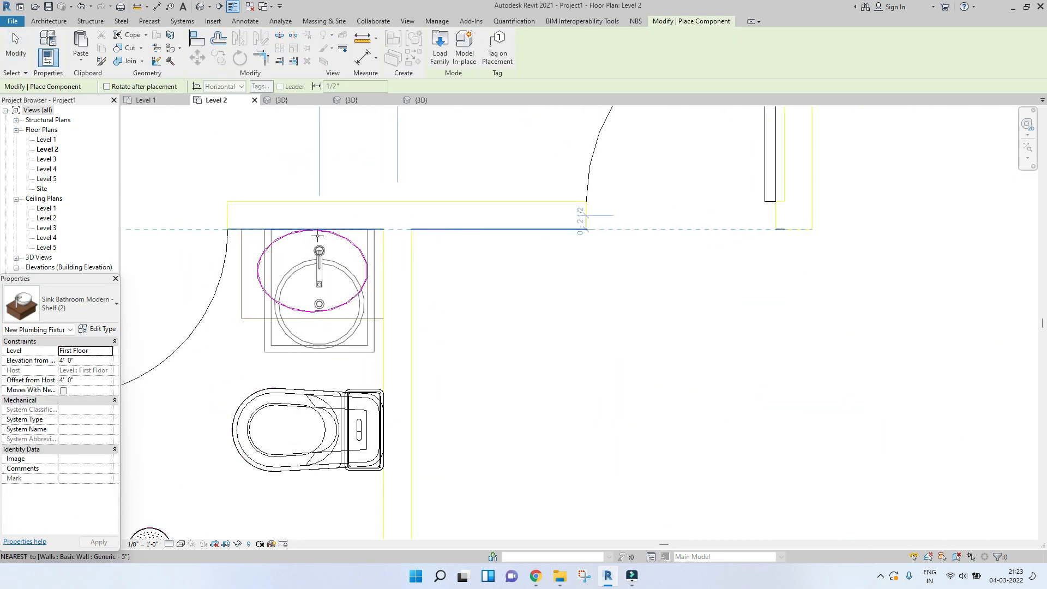
{"action": "left_click", "coordinate": [312, 218]}
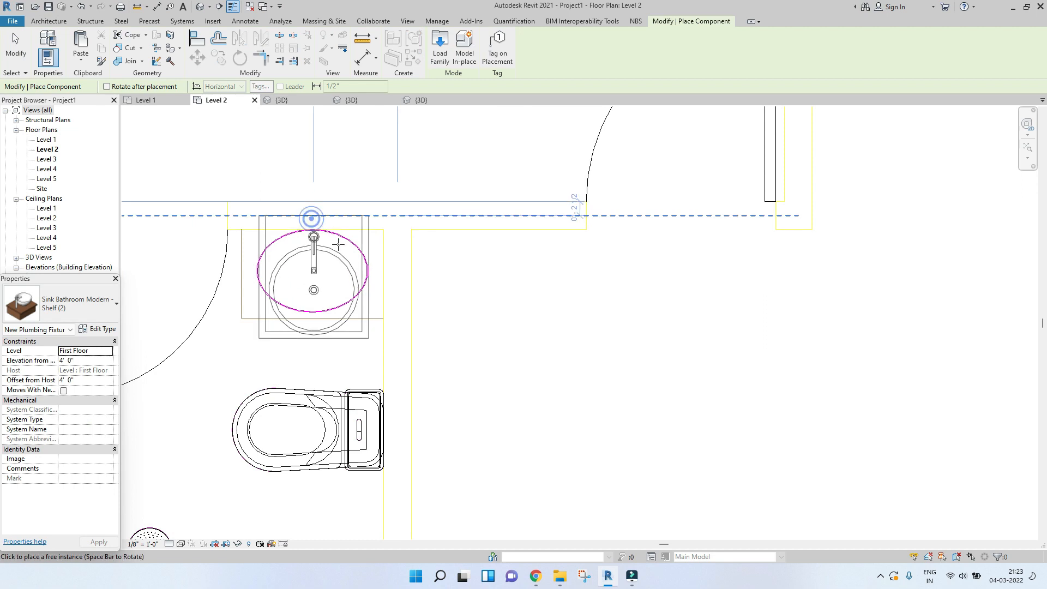
{"action": "scroll", "coordinate": [415, 288], "scroll_direction": "down", "scroll_amount": 4}
{"action": "key", "text": "Escape"}
{"action": "key", "text": "Escape"}
- Select the entire lower flat and filter the selection to exclude Floors, Stairs: Supports and Walls
{"action": "scroll", "coordinate": [420, 315], "scroll_direction": "down", "scroll_amount": 3}
{"action": "scroll", "coordinate": [420, 315], "scroll_direction": "down", "scroll_amount": 2}
{"action": "left_click_drag", "start_coordinate": [333, 252], "coordinate": [578, 403]}
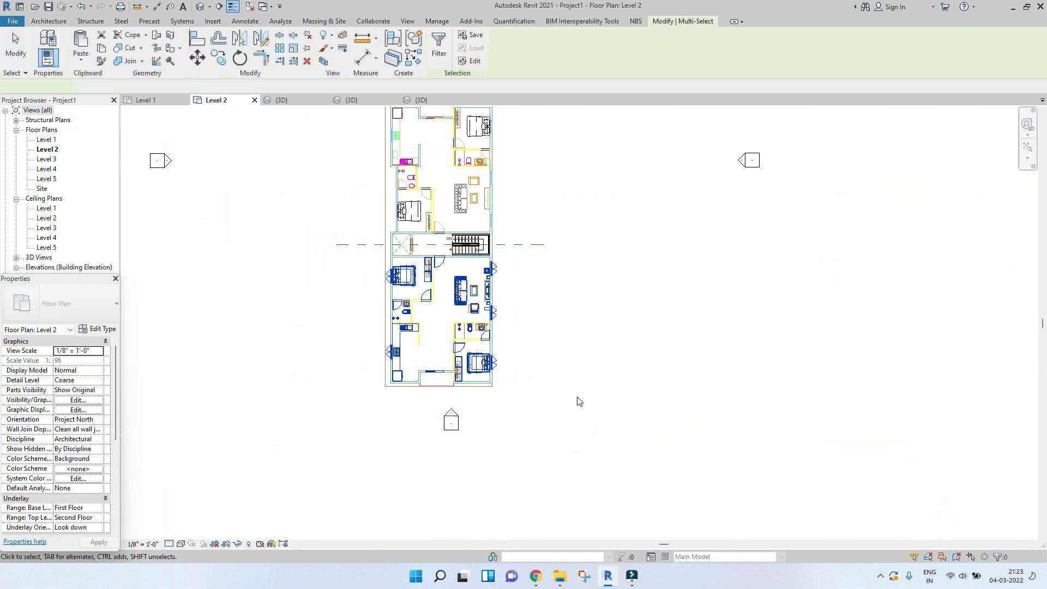
{"action": "left_click", "coordinate": [431, 49]}
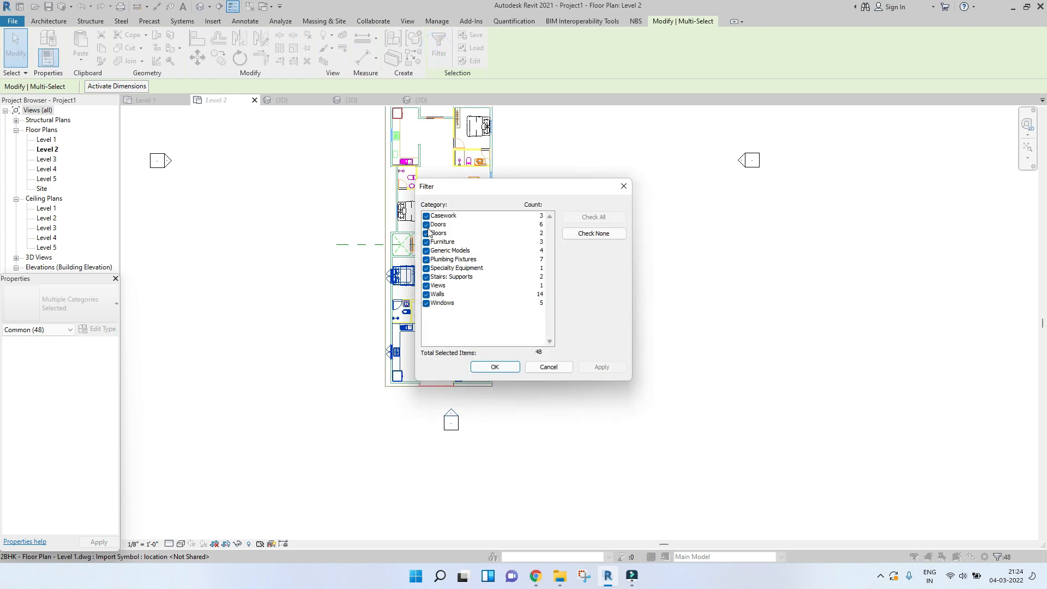
{"action": "left_click", "coordinate": [426, 234]}
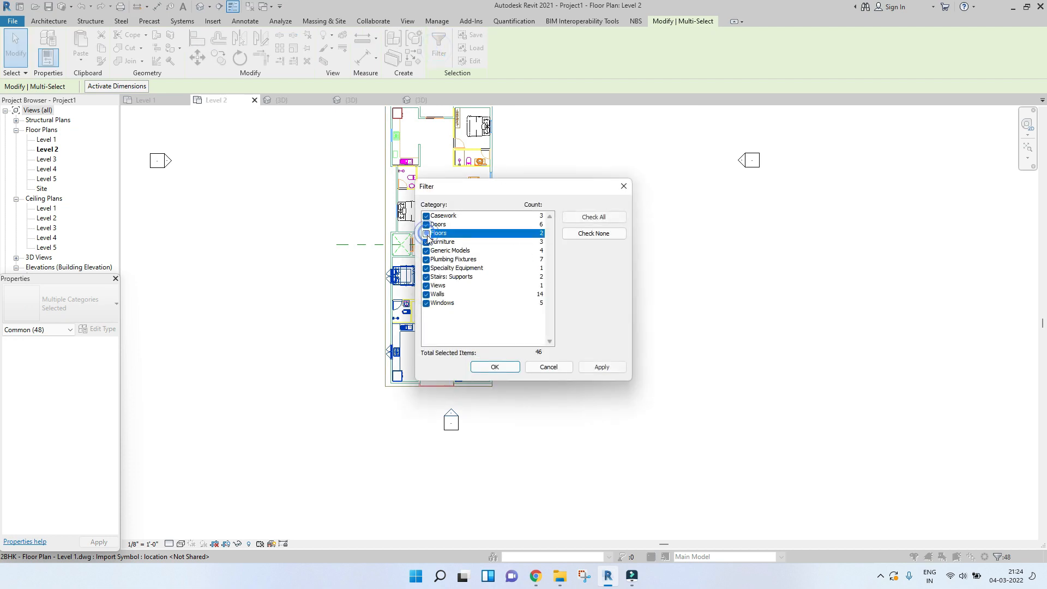
{"action": "left_click", "coordinate": [426, 277]}
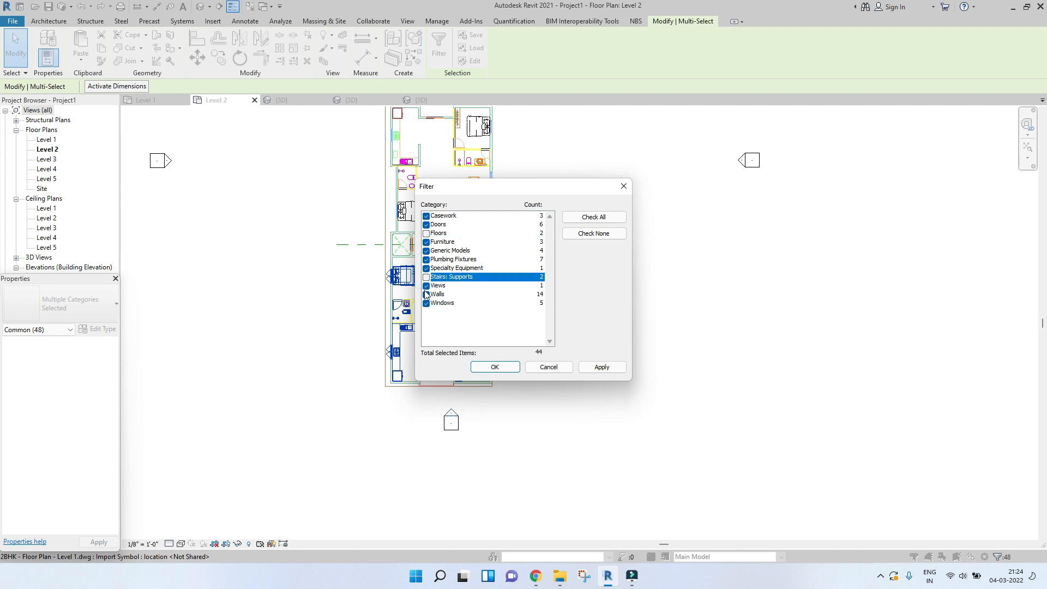
{"action": "left_click", "coordinate": [426, 295]}
{"action": "left_click", "coordinate": [495, 367]}
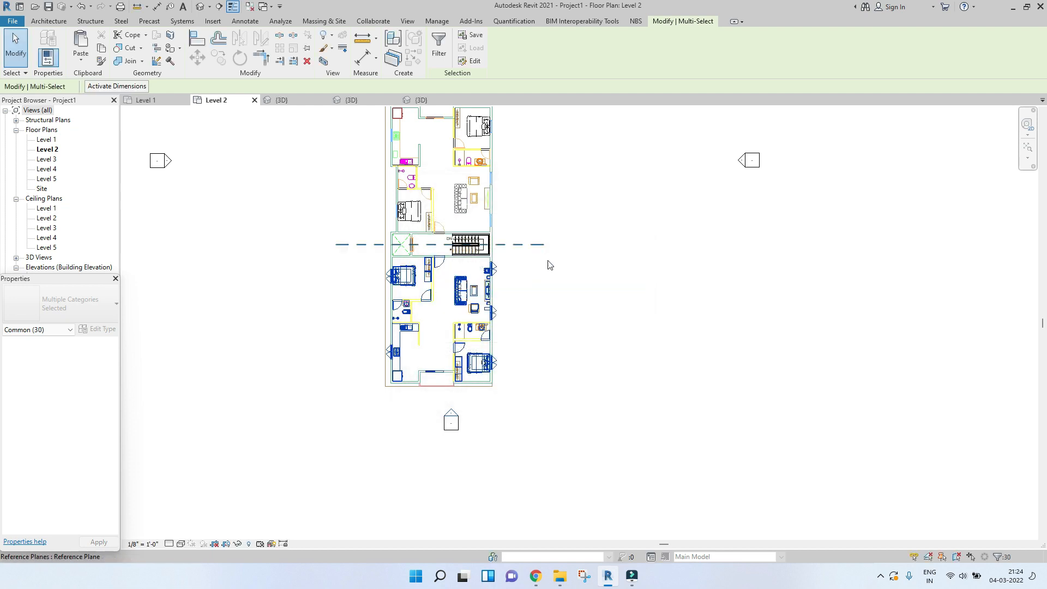
- Mirror a copy of the selected furniture, fixtures, doors and windows into the upper flat about the reference plane through the staircase
{"action": "left_click", "coordinate": [238, 41]}
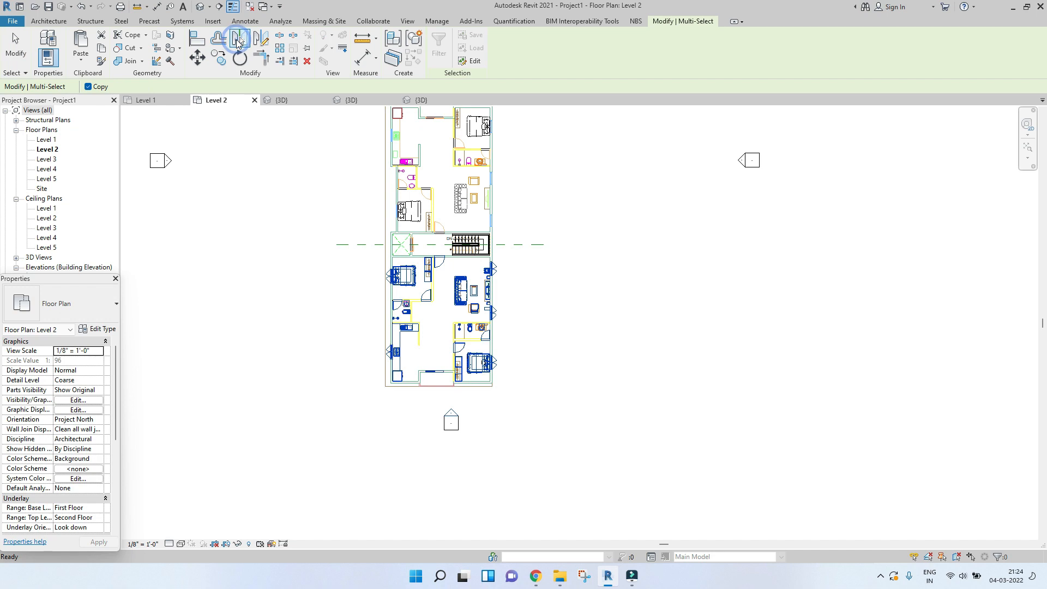
{"action": "middle_click_drag", "start_coordinate": [512, 245], "coordinate": [509, 330]}
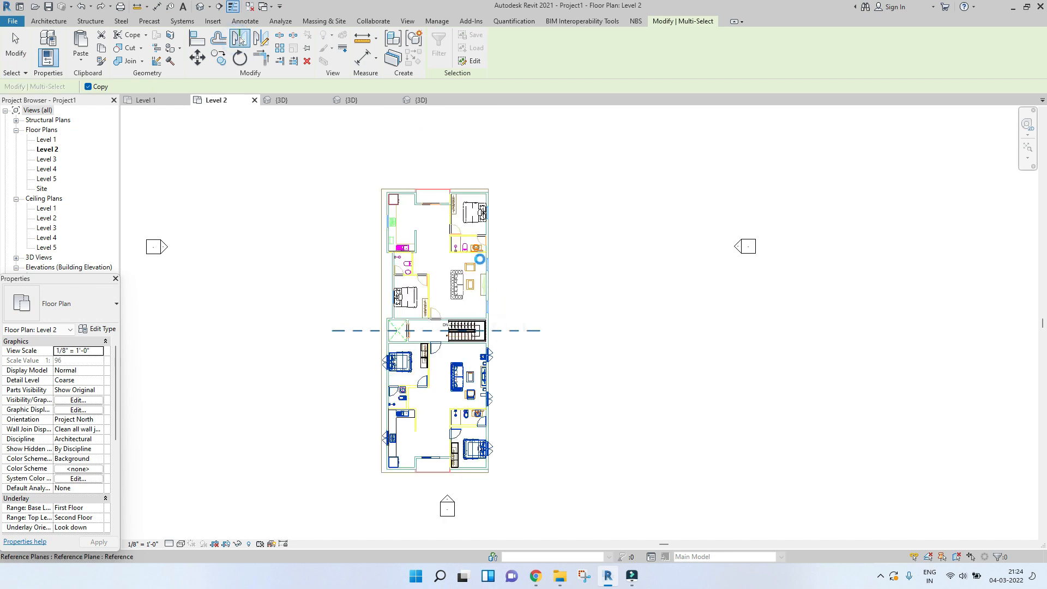
{"action": "left_click", "coordinate": [509, 330]}
{"action": "scroll", "coordinate": [480, 218], "scroll_direction": "up", "scroll_amount": 5}
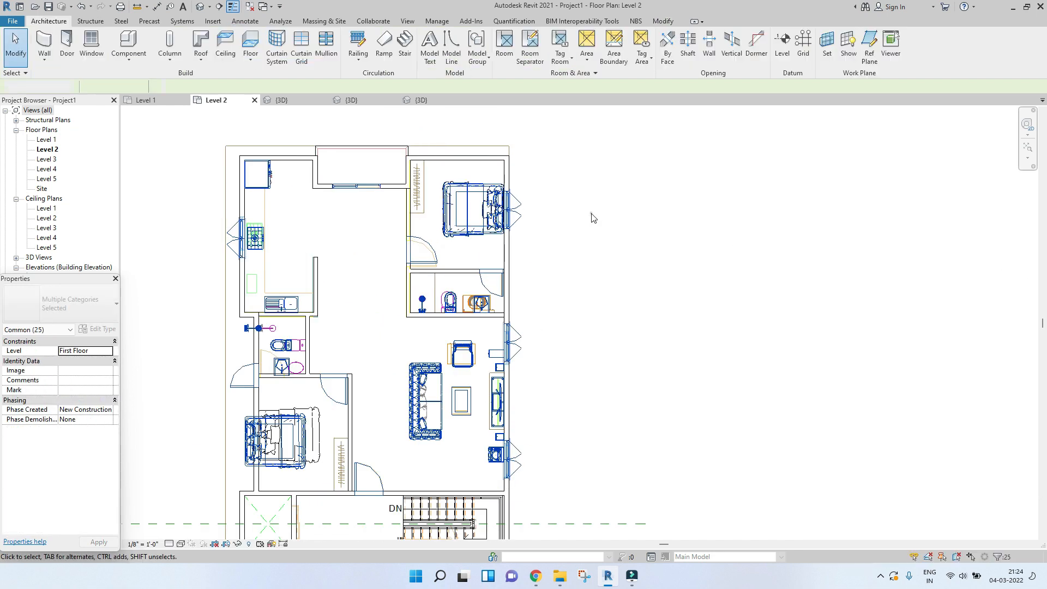
{"action": "left_click", "coordinate": [482, 221]}
{"action": "key", "text": "Escape"}
{"action": "scroll", "coordinate": [488, 218], "scroll_direction": "down", "scroll_amount": 3}
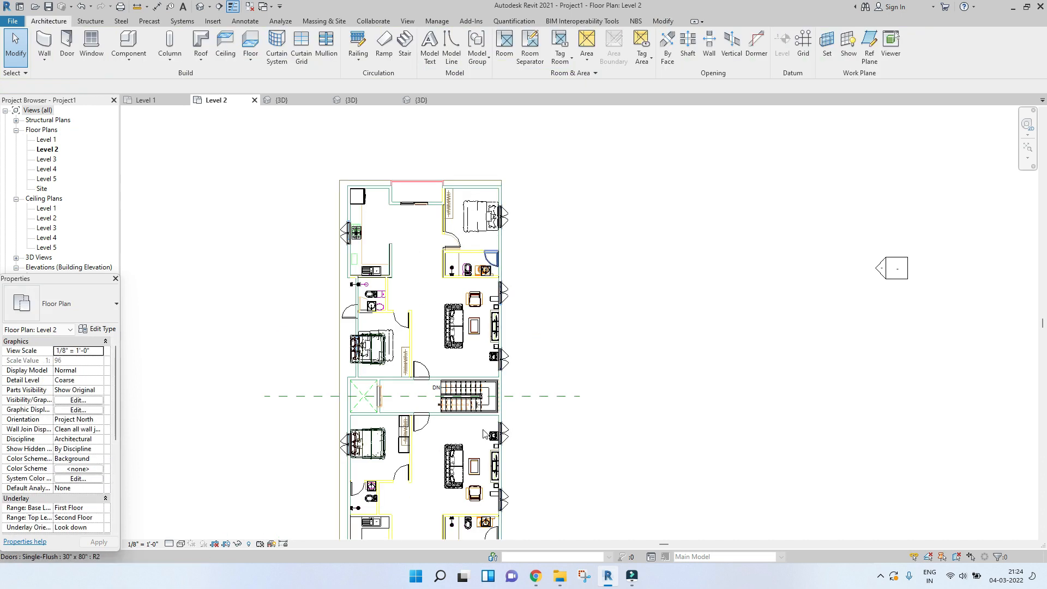
- Examine both furnished flats in the 3D view from several angles, comparing them with the Level 2 floor plan
{"action": "left_click", "coordinate": [280, 100]}
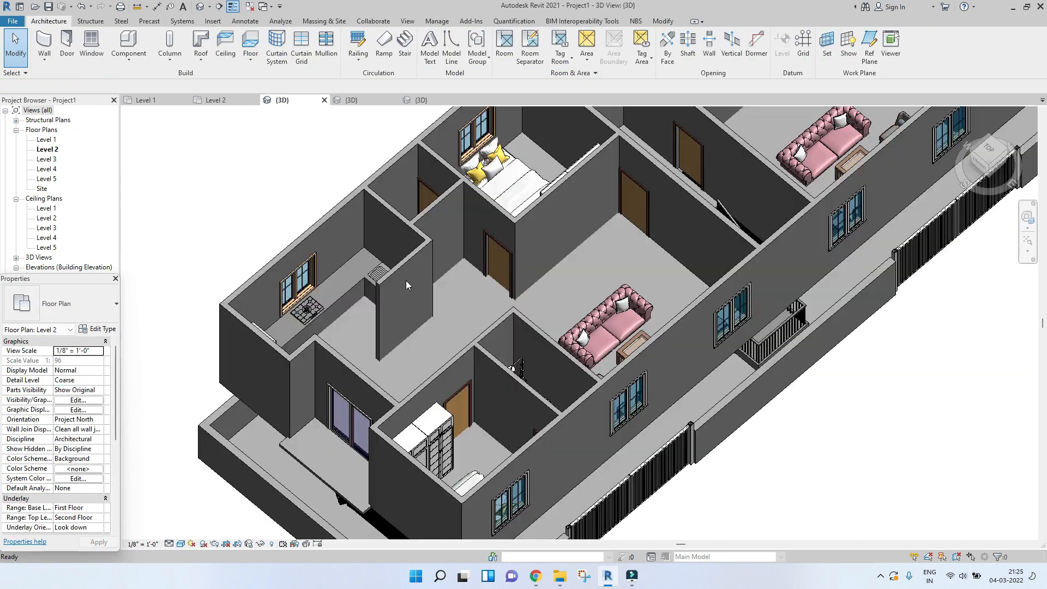
{"action": "scroll", "coordinate": [405, 280], "scroll_direction": "down", "scroll_amount": 3}
{"action": "middle_click_drag", "start_coordinate": [496, 397], "coordinate": [647, 202], "text": "shift"}
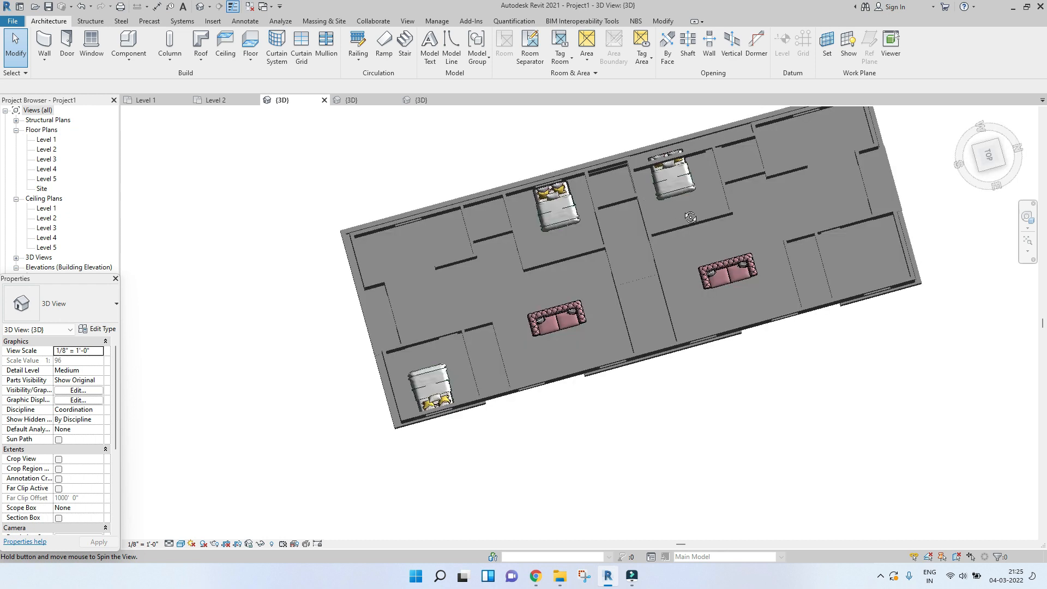
{"action": "scroll", "coordinate": [702, 221], "scroll_direction": "down", "scroll_amount": 3}
{"action": "mouse_move", "coordinate": [757, 242]}
{"action": "middle_mouse_down", "text": "shift"}
{"action": "mouse_move", "coordinate": [769, 231]}
{"action": "mouse_move", "coordinate": [760, 223]}
{"action": "middle_mouse_up", "text": "shift"}
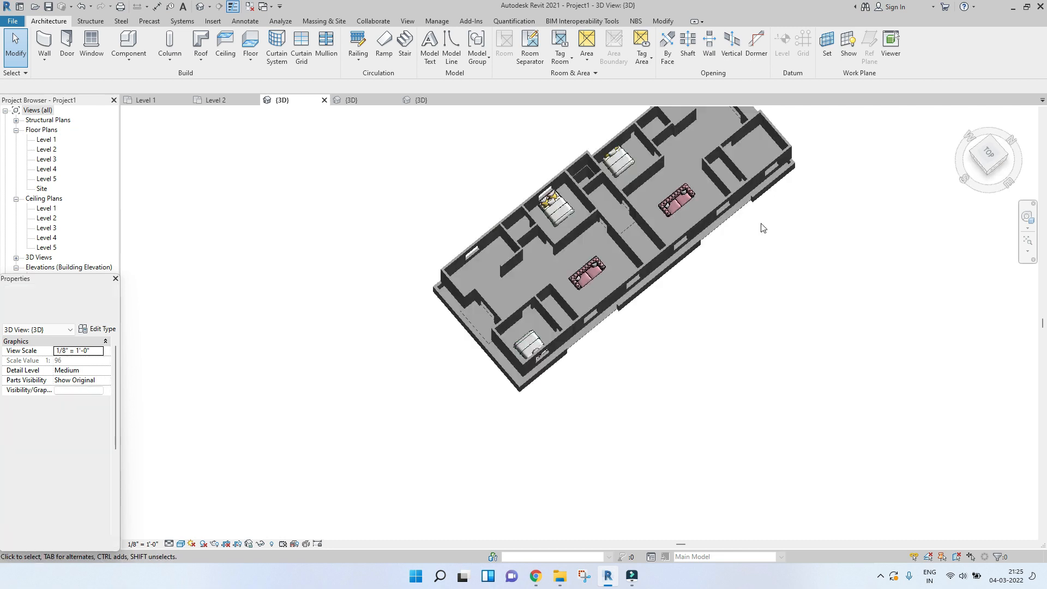
{"action": "middle_click_drag", "start_coordinate": [699, 195], "coordinate": [638, 303]}
{"action": "scroll", "coordinate": [634, 299], "scroll_direction": "up", "scroll_amount": 3}
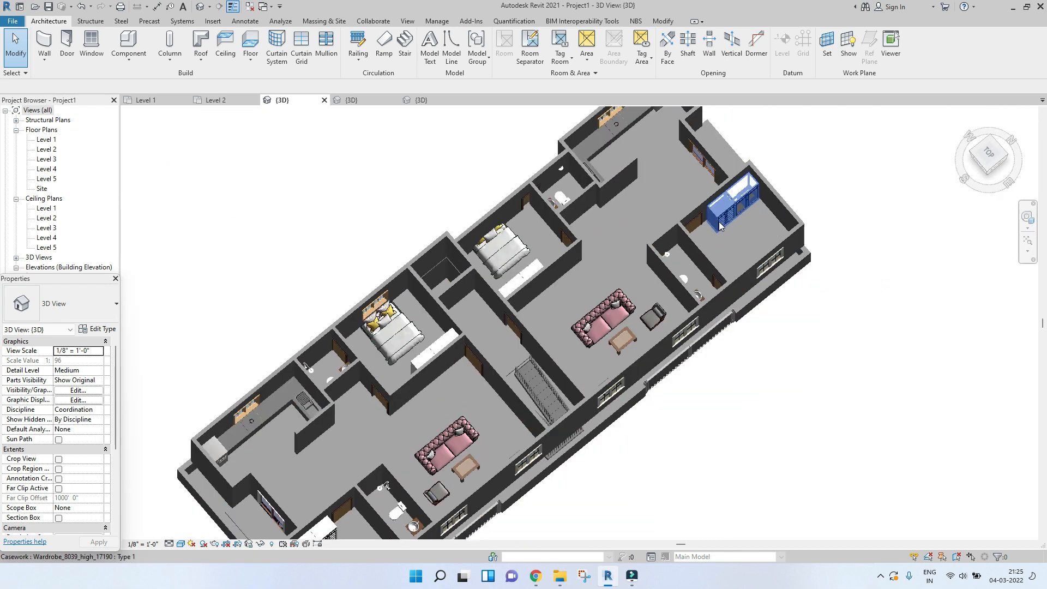
{"action": "scroll", "coordinate": [718, 222], "scroll_direction": "down", "scroll_amount": 3}
{"action": "scroll", "coordinate": [663, 255], "scroll_direction": "up", "scroll_amount": 4}
{"action": "scroll", "coordinate": [623, 286], "scroll_direction": "down", "scroll_amount": 4}
{"action": "left_click", "coordinate": [233, 101]}
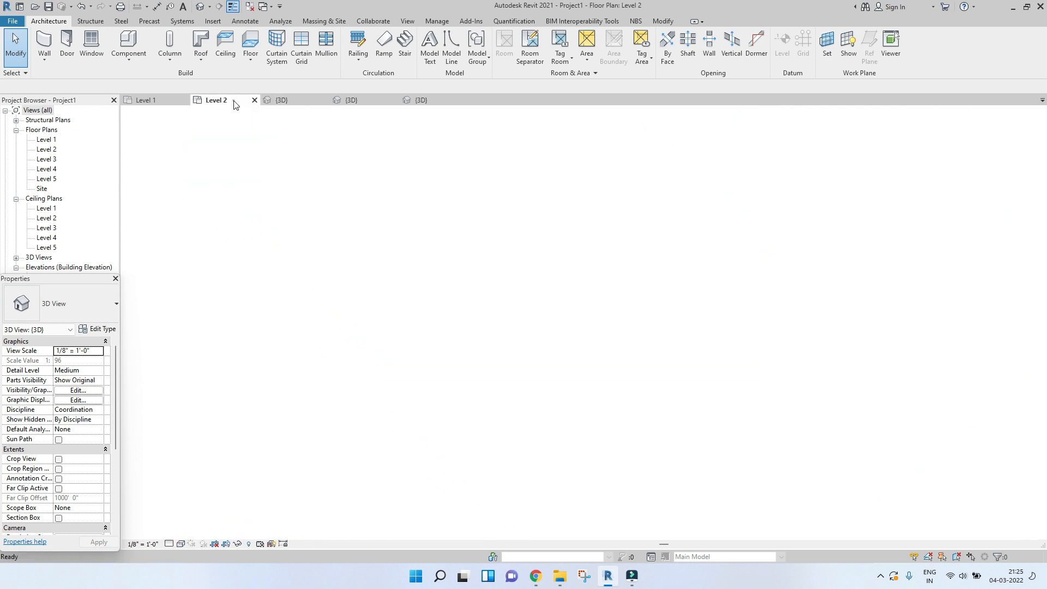
{"action": "scroll", "coordinate": [427, 235], "scroll_direction": "down", "scroll_amount": 2}
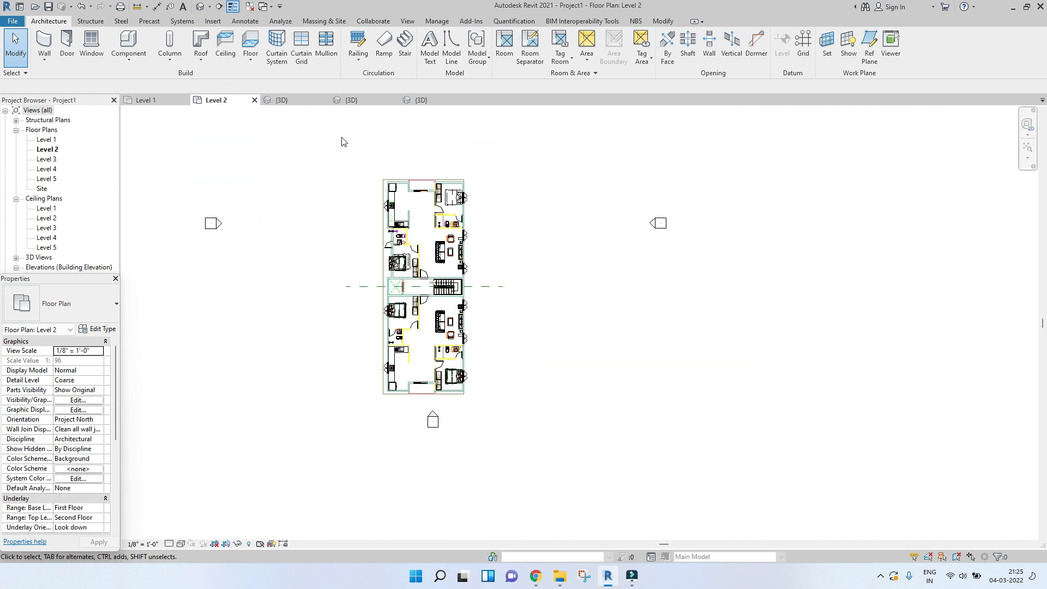
{"action": "left_click", "coordinate": [282, 100]}
{"action": "scroll", "coordinate": [523, 295], "scroll_direction": "down", "scroll_amount": 2}
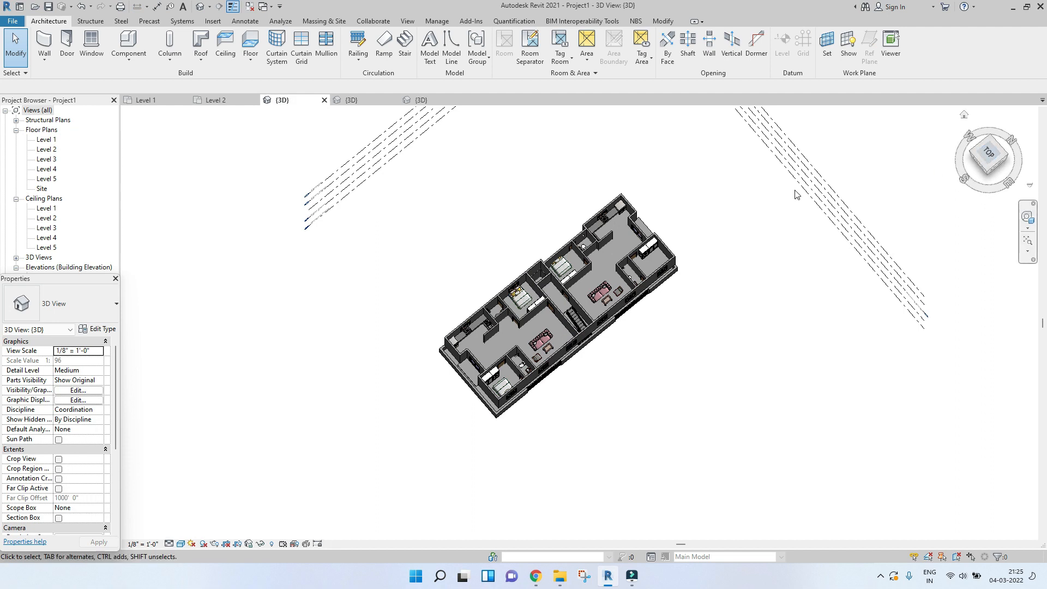
{"action": "left_click_drag", "start_coordinate": [371, 209], "coordinate": [696, 492]}
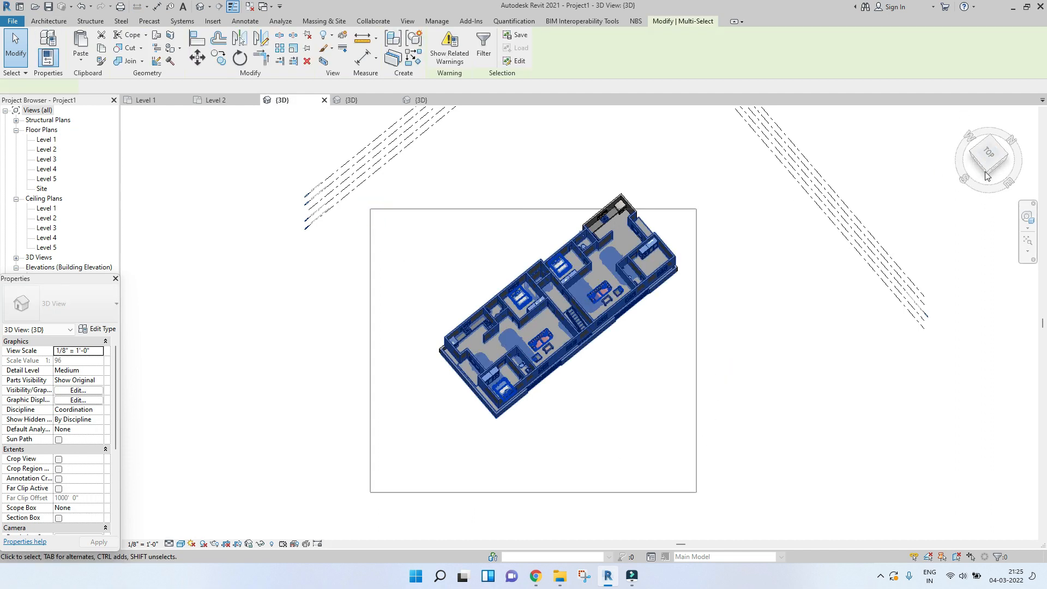
{"action": "key", "text": "Escape"}
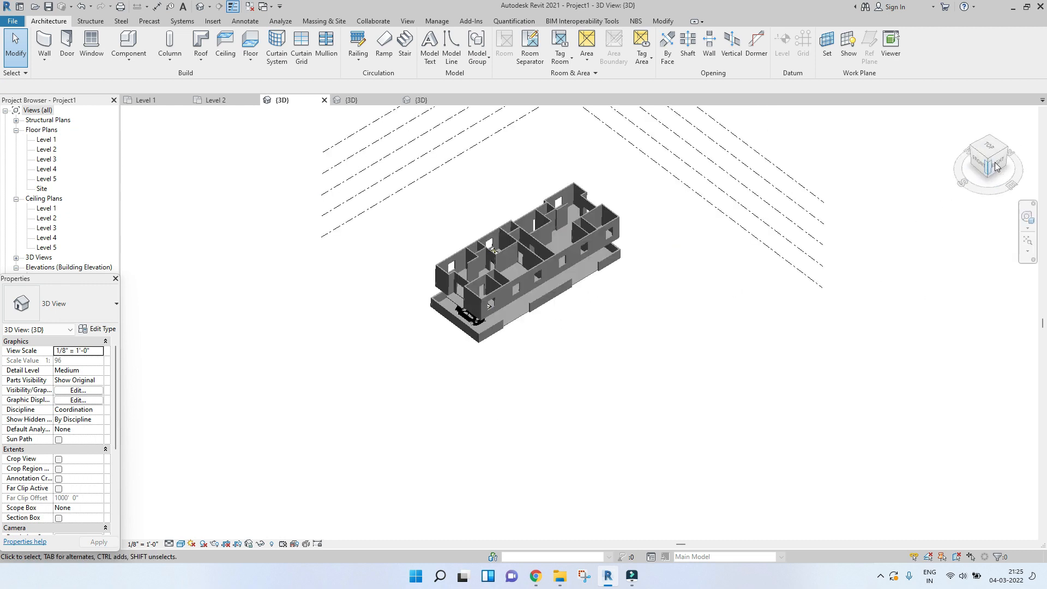
- Turn the 3D view to the front-right isometric and hide all five levels in it
{"action": "left_click", "coordinate": [990, 155]}
{"action": "left_click", "coordinate": [990, 146]}
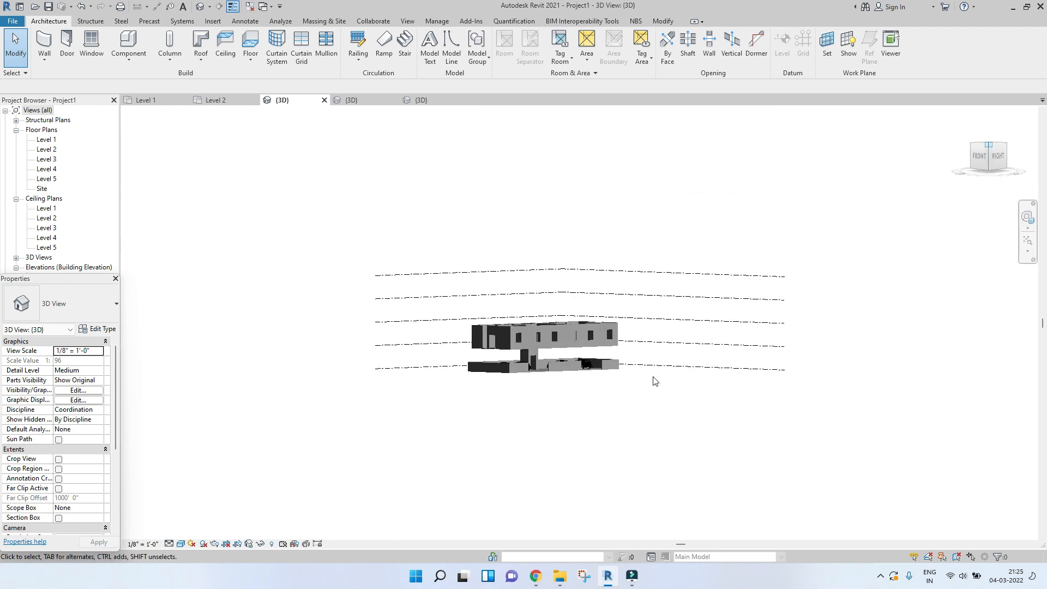
{"action": "scroll", "coordinate": [578, 330], "scroll_direction": "down", "scroll_amount": 4}
{"action": "scroll", "coordinate": [574, 383], "scroll_direction": "up", "scroll_amount": 3}
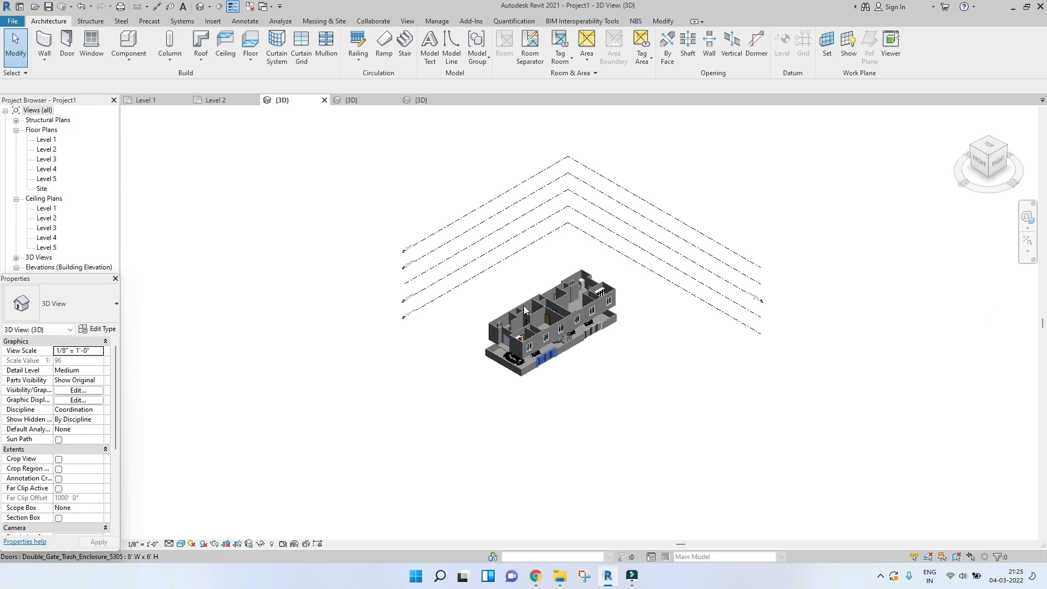
{"action": "left_click_drag", "start_coordinate": [830, 406], "coordinate": [726, 259]}
{"action": "right_click", "coordinate": [757, 281]}
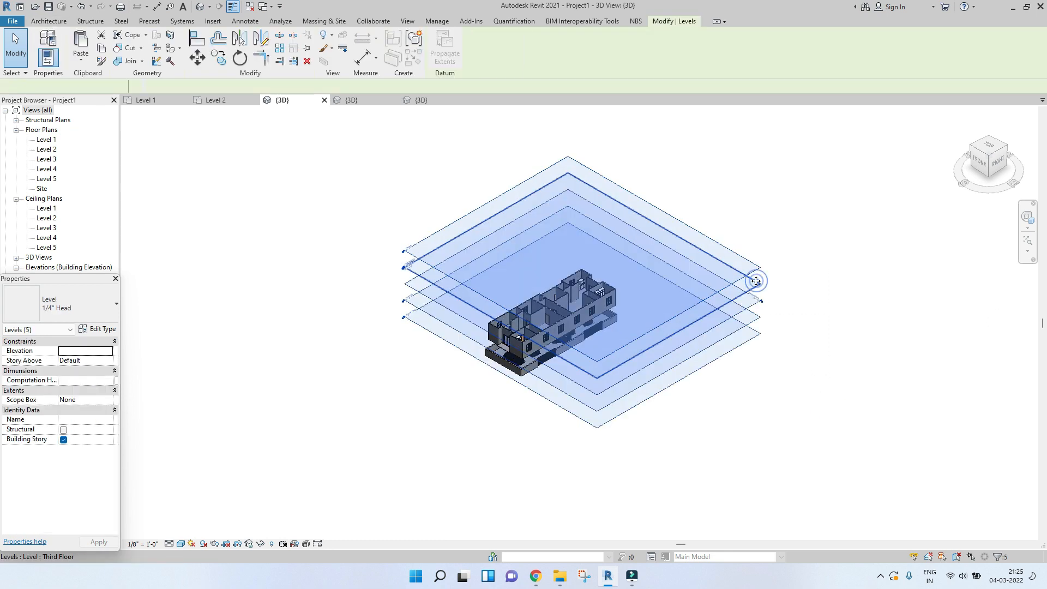
{"action": "left_click", "coordinate": [761, 167]}
{"action": "left_click_drag", "start_coordinate": [788, 387], "coordinate": [733, 242]}
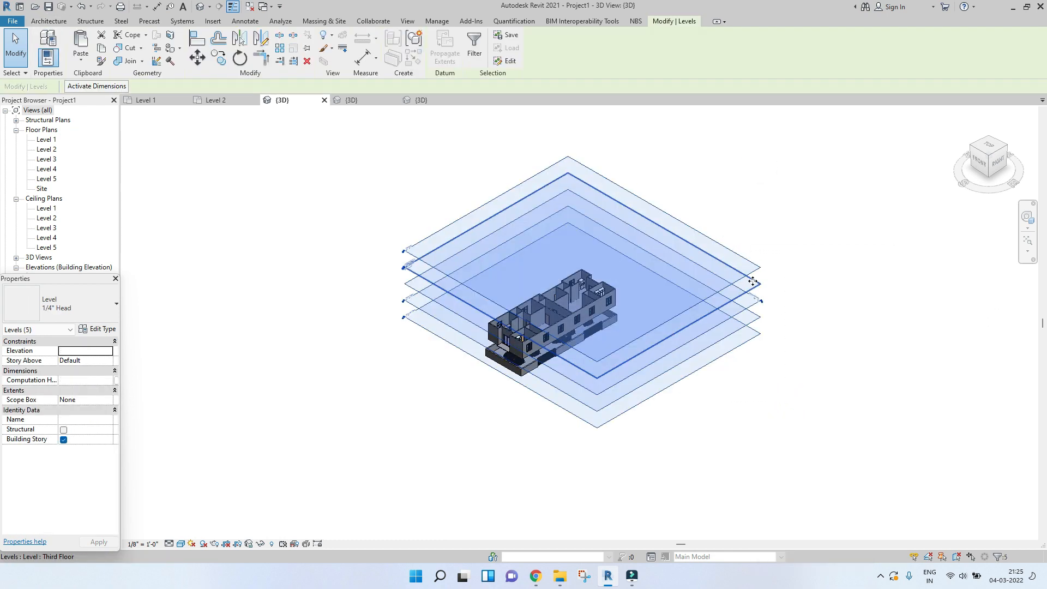
{"action": "right_click", "coordinate": [752, 245]}
{"action": "mouse_move", "coordinate": [801, 341]}
{"action": "left_click", "coordinate": [923, 339]}
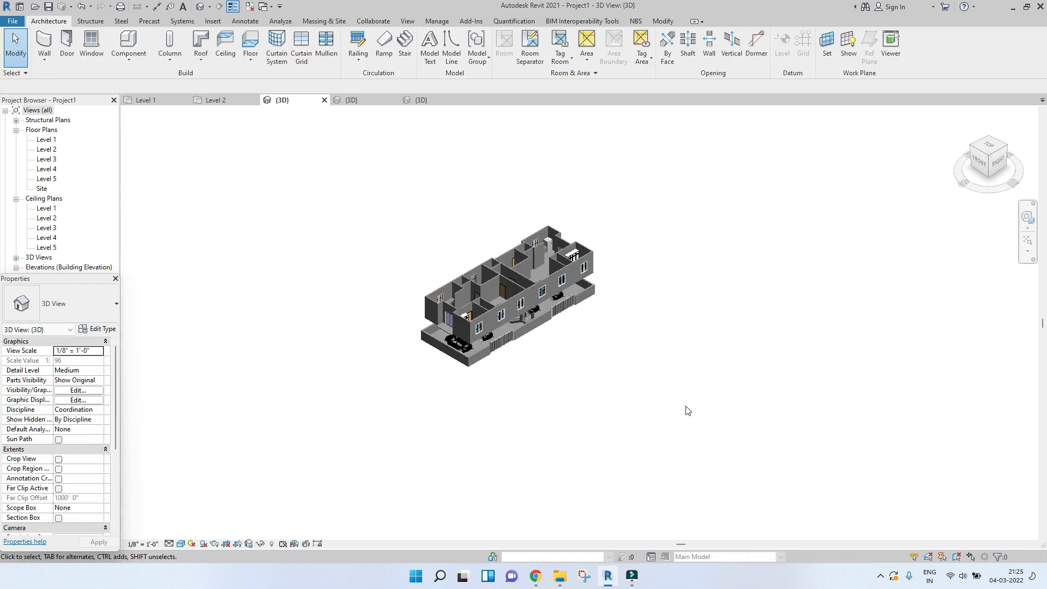
- Select the whole building in the 3D view and filter the selection to Walls only
{"action": "left_click_drag", "start_coordinate": [333, 170], "coordinate": [503, 344]}
{"action": "left_click_drag", "start_coordinate": [676, 464], "coordinate": [675, 463]}
{"action": "left_click", "coordinate": [675, 462]}
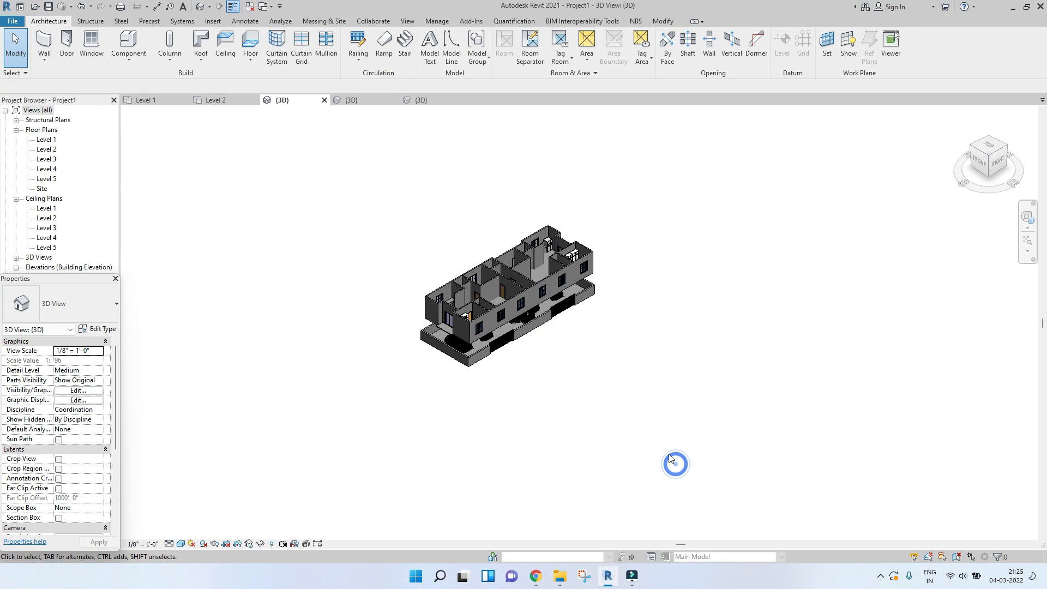
{"action": "left_click_drag", "start_coordinate": [348, 175], "coordinate": [683, 450]}
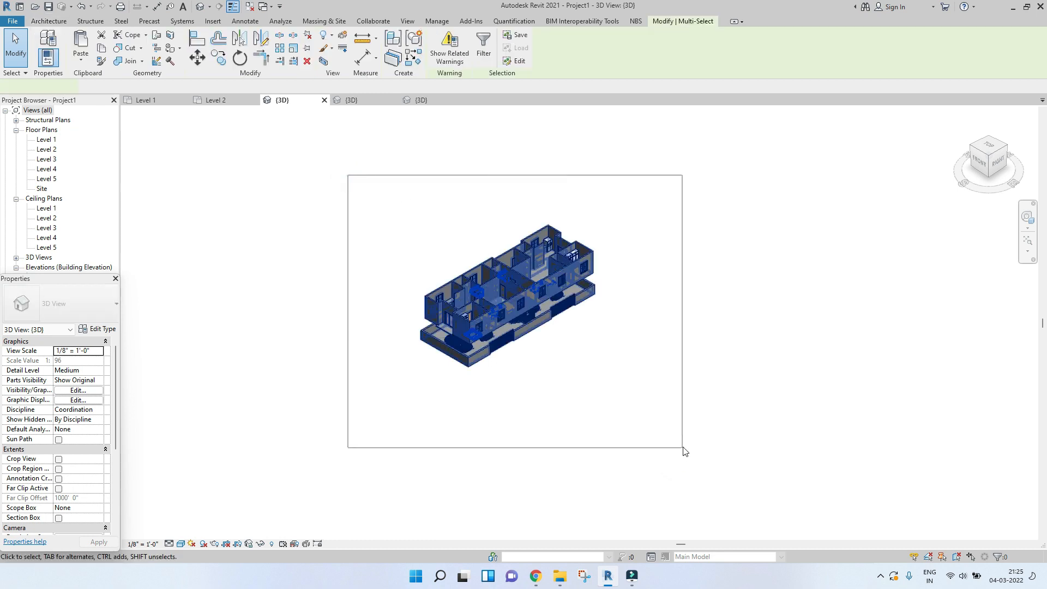
{"action": "left_click", "coordinate": [485, 54]}
{"action": "left_click", "coordinate": [582, 235]}
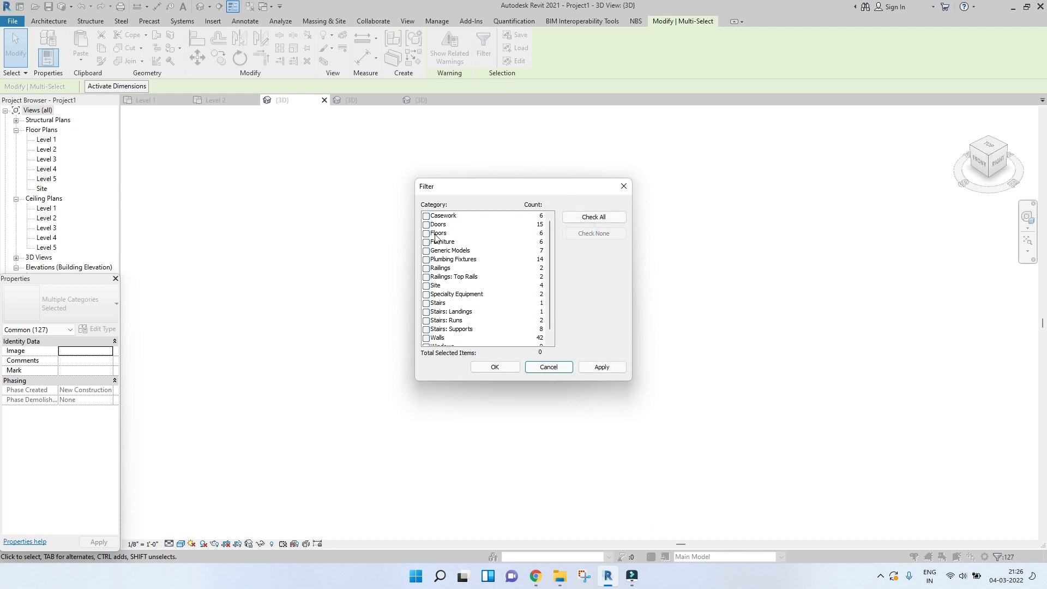
{"action": "scroll", "coordinate": [424, 343], "scroll_direction": "down", "scroll_amount": 1}
{"action": "left_click", "coordinate": [426, 329]}
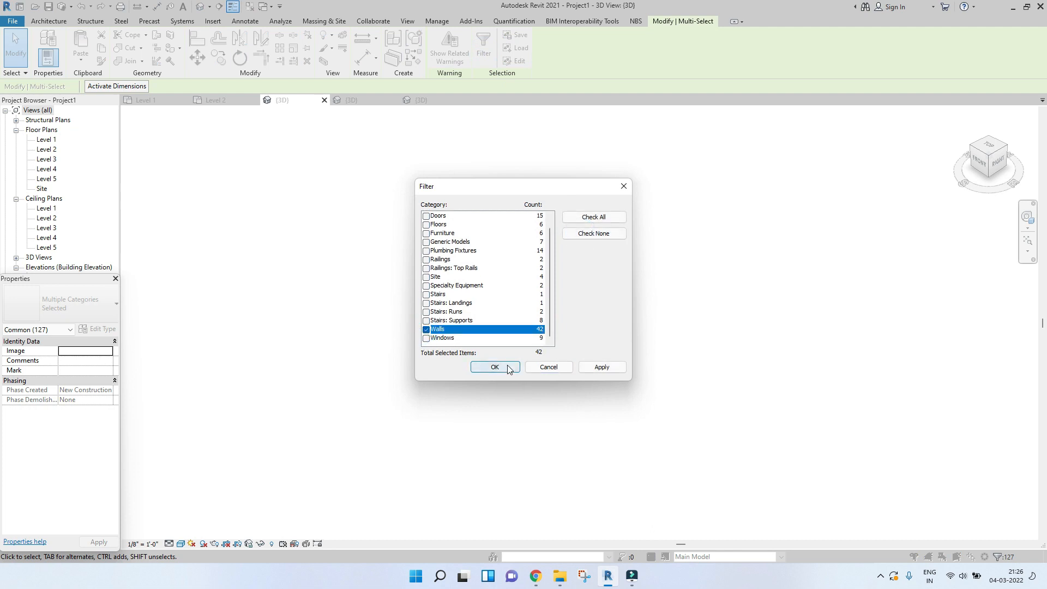
{"action": "left_click", "coordinate": [508, 369]}
{"action": "scroll", "coordinate": [484, 256], "scroll_direction": "up", "scroll_amount": 3}
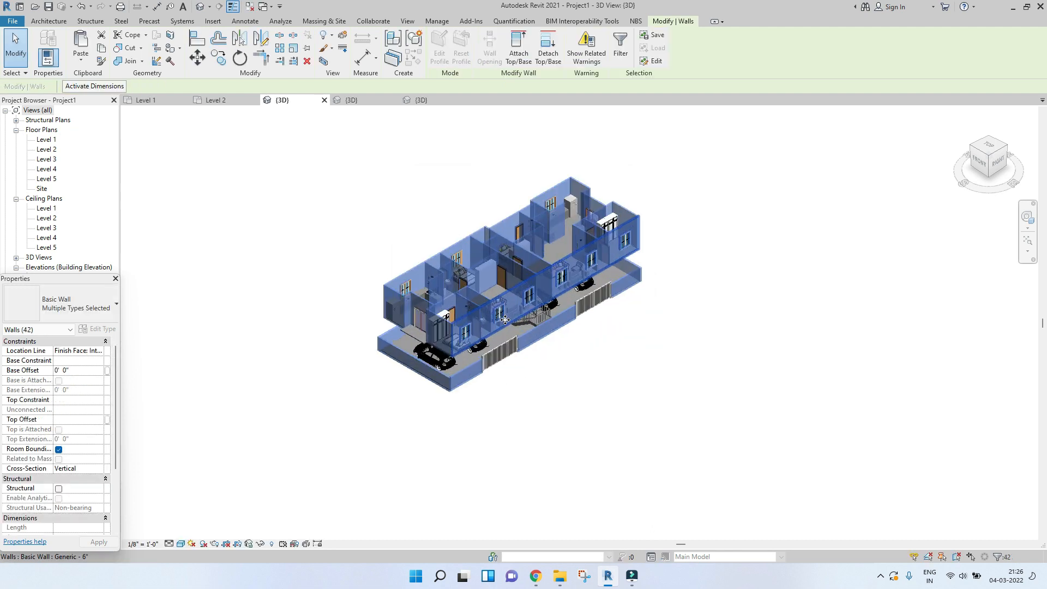
- Override the selected walls' graphics by element with a solid fill foreground surface pattern in PANTONE 537 C
{"action": "right_click", "coordinate": [493, 252]}
{"action": "mouse_move", "coordinate": [578, 347]}
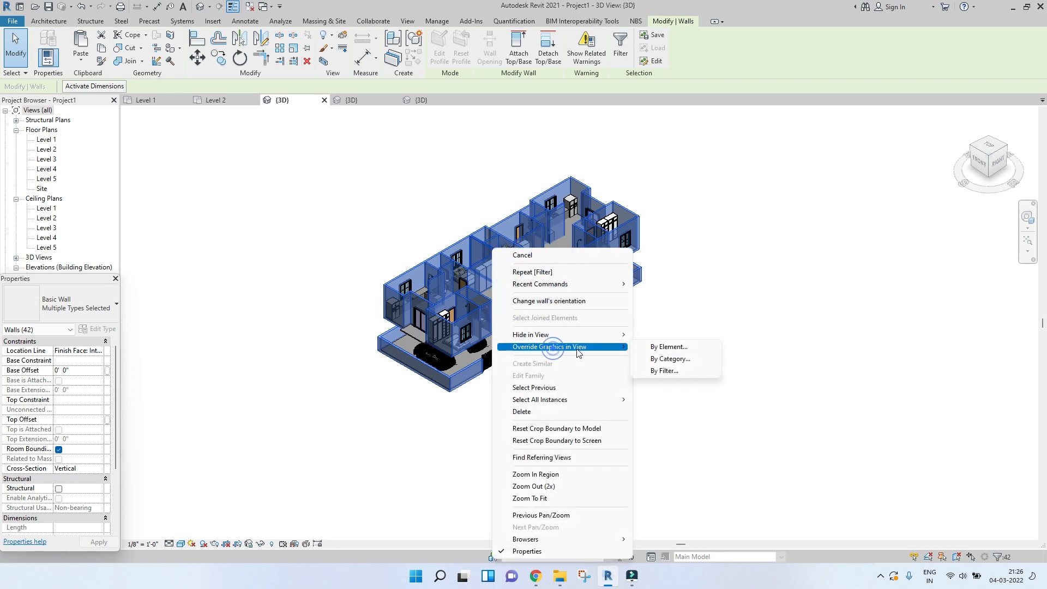
{"action": "left_click", "coordinate": [666, 347]}
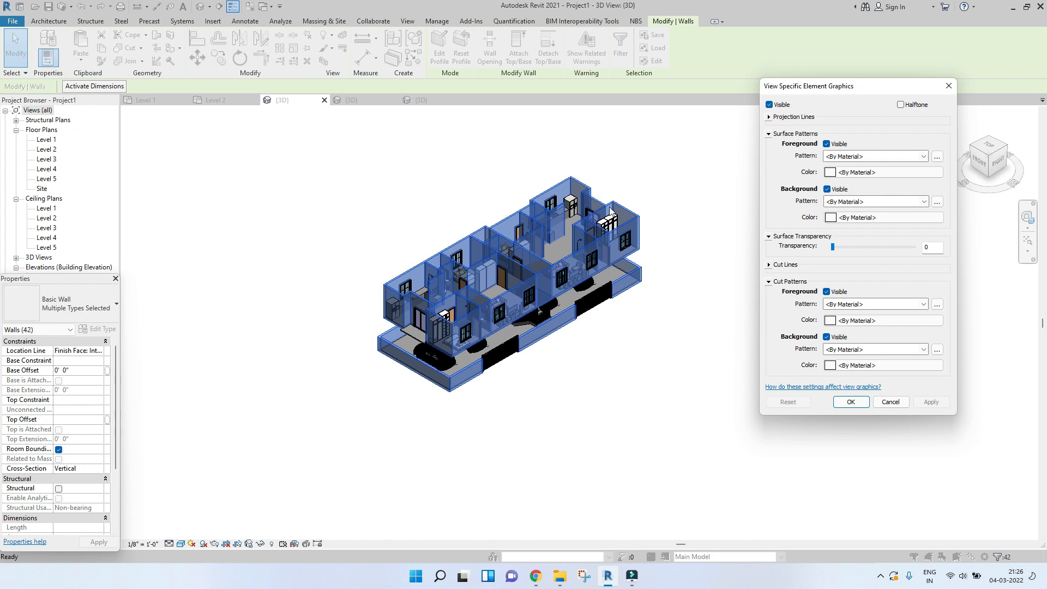
{"action": "left_click", "coordinate": [844, 157]}
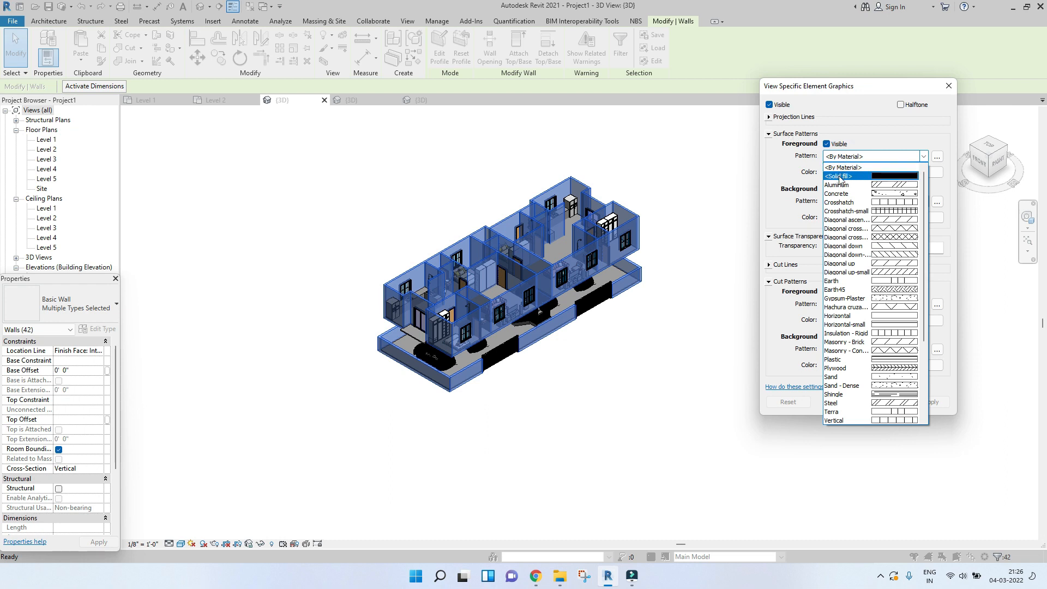
{"action": "left_click", "coordinate": [840, 176]}
{"action": "left_click", "coordinate": [842, 172]}
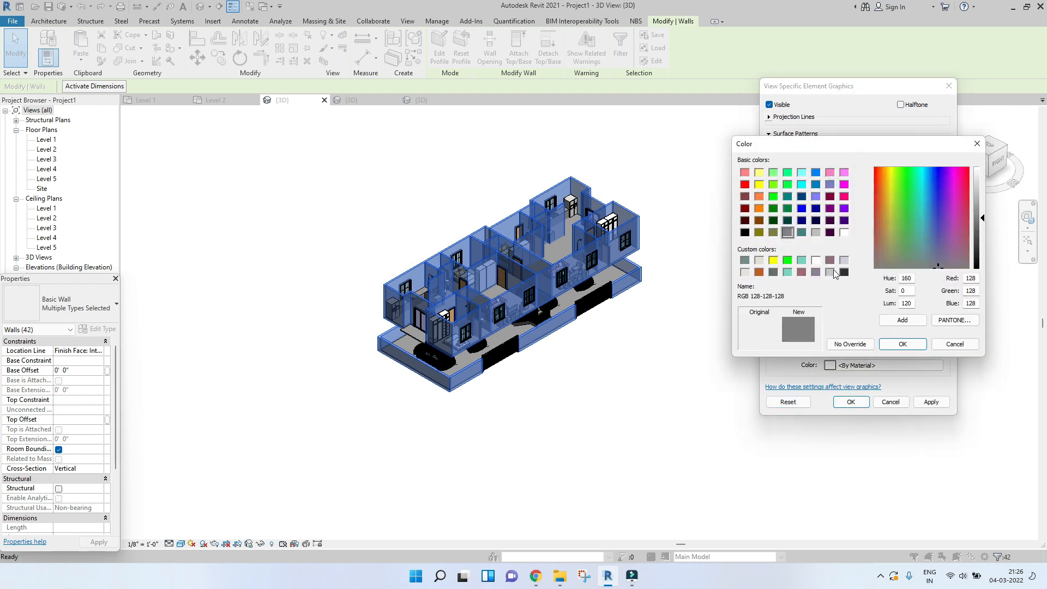
{"action": "left_click", "coordinate": [816, 232]}
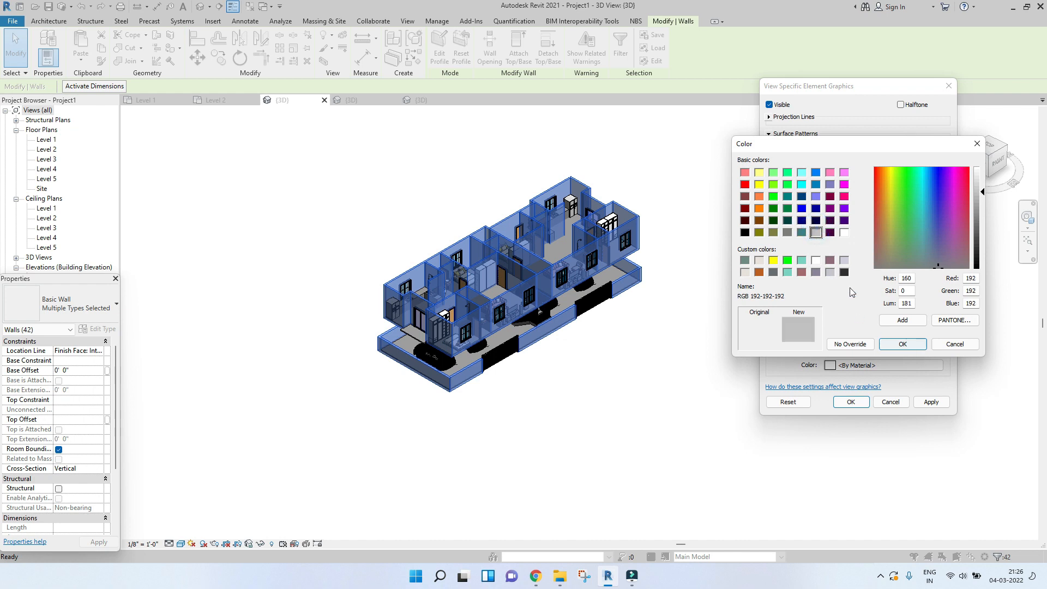
{"action": "left_click", "coordinate": [901, 344]}
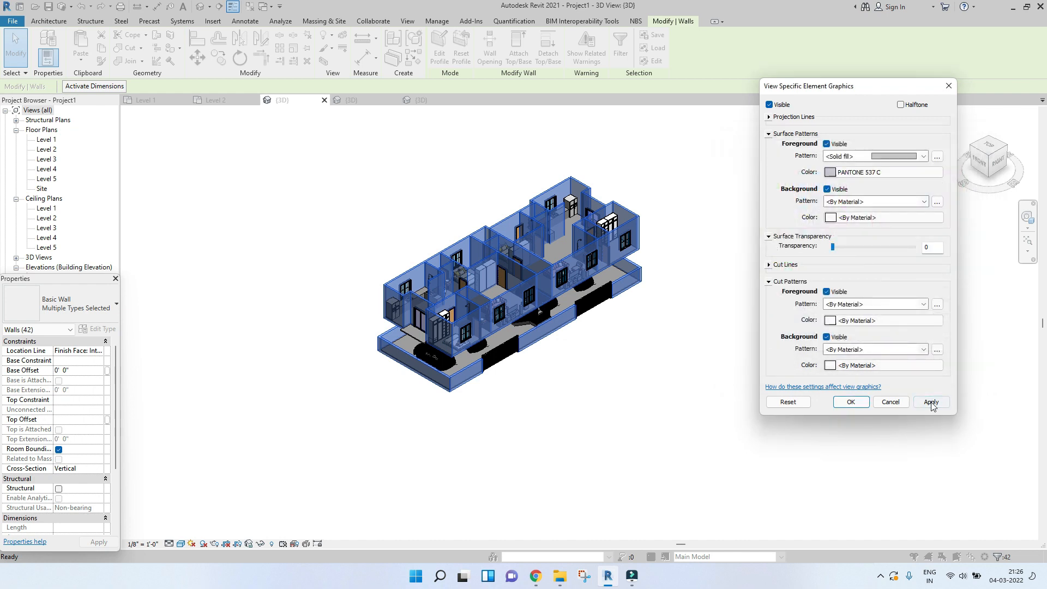
{"action": "left_click", "coordinate": [931, 402]}
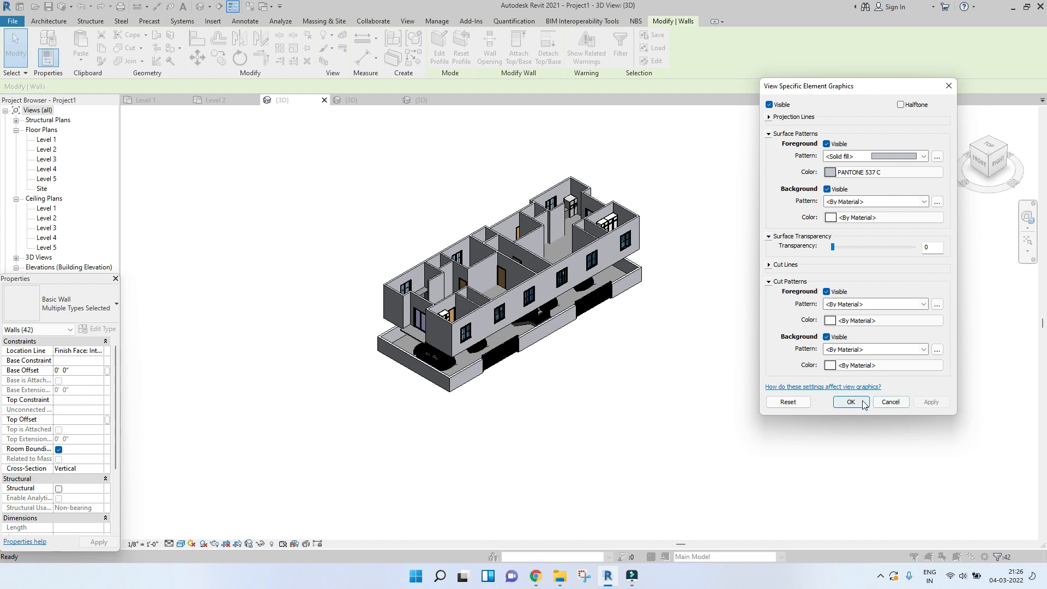
- Lighten the walls' foreground surface colour to RGB 218-219-224, confirm the override and deselect the walls
{"action": "left_click", "coordinate": [846, 173]}
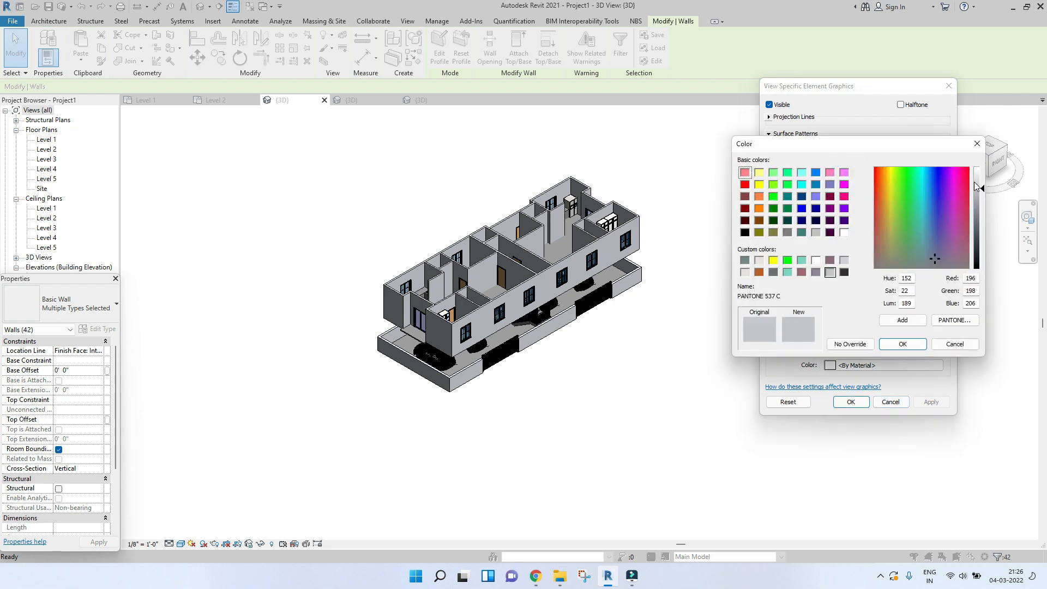
{"action": "left_click_drag", "start_coordinate": [977, 186], "coordinate": [978, 180]}
{"action": "left_click", "coordinate": [902, 344]}
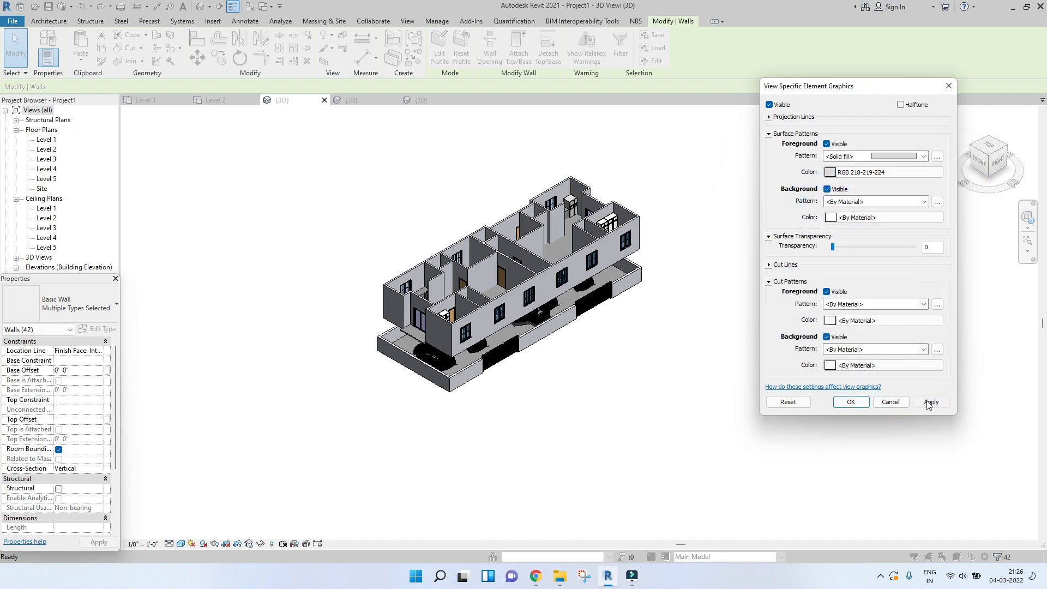
{"action": "left_click", "coordinate": [931, 402]}
{"action": "left_click", "coordinate": [850, 401]}
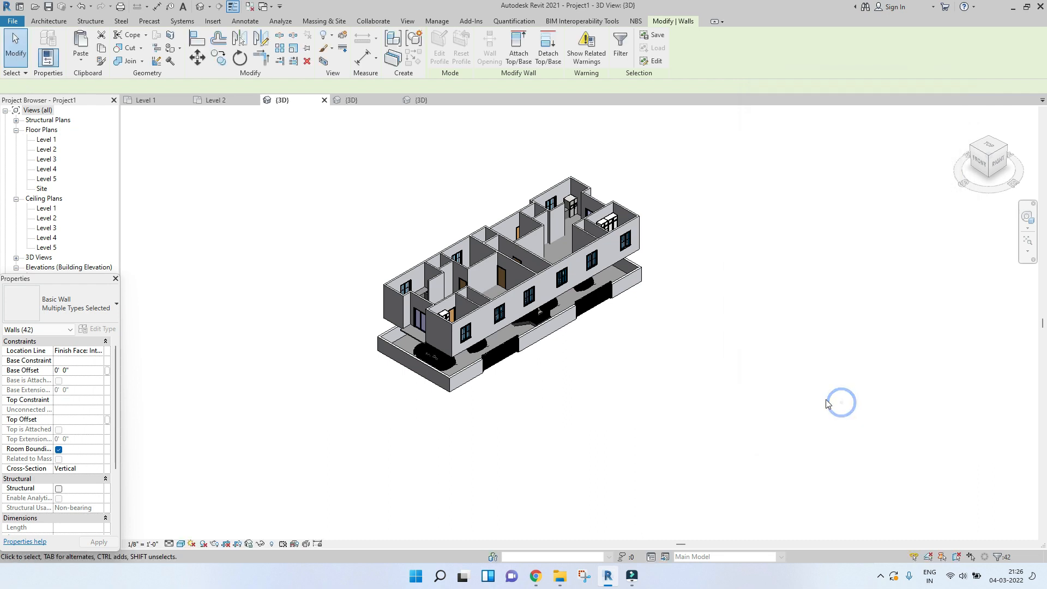
{"action": "scroll", "coordinate": [514, 456], "scroll_direction": "up", "scroll_amount": 2}
{"action": "left_click", "coordinate": [319, 466]}
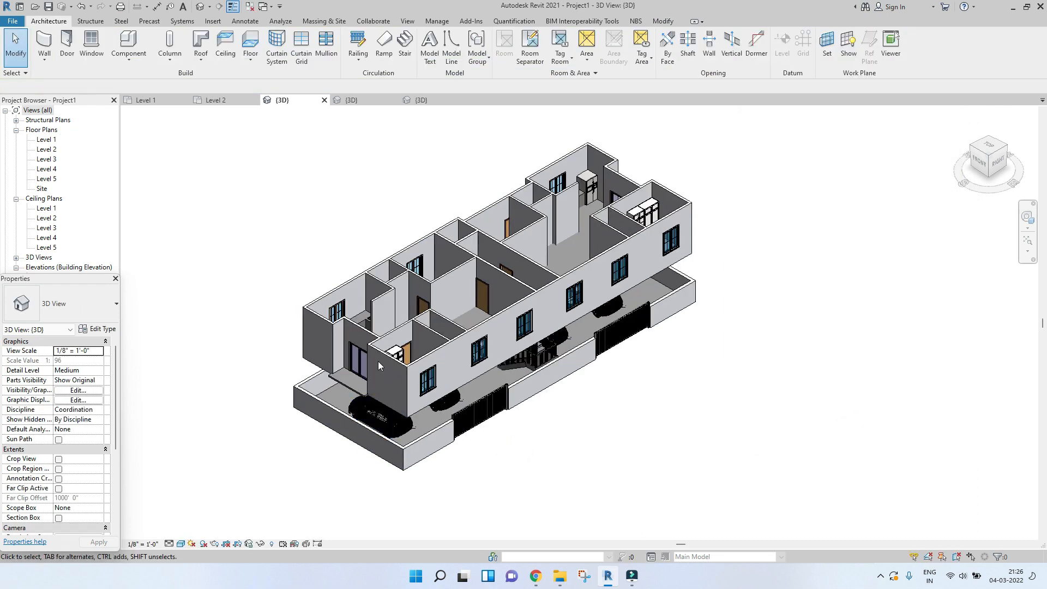
{"action": "scroll", "coordinate": [352, 381], "scroll_direction": "up", "scroll_amount": 2}
{"action": "left_click", "coordinate": [347, 384]}
{"action": "scroll", "coordinate": [378, 307], "scroll_direction": "down", "scroll_amount": 5}
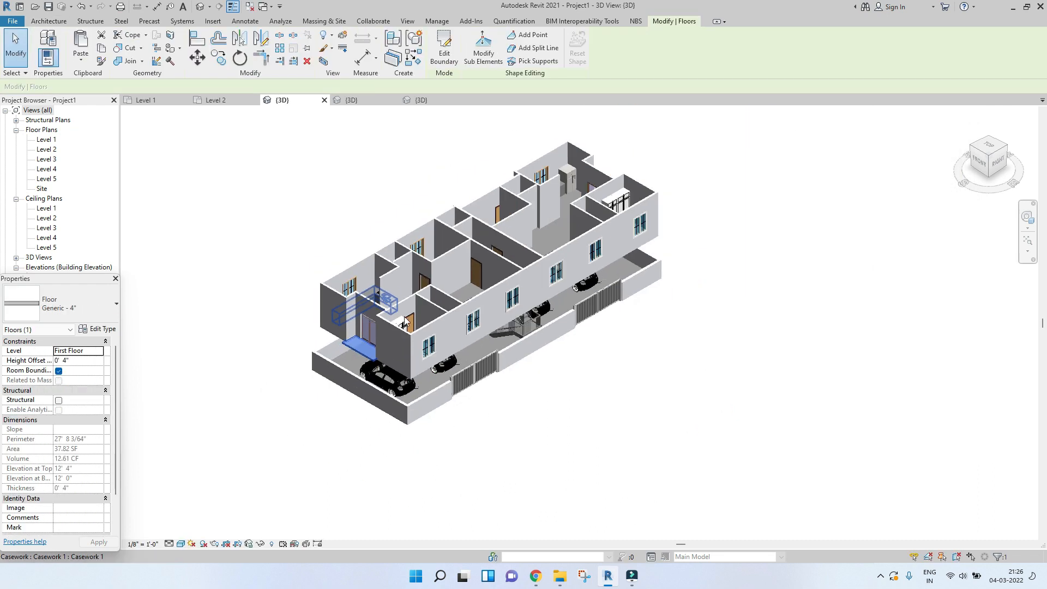
{"action": "left_click", "coordinate": [706, 402]}
{"action": "left_click_drag", "start_coordinate": [285, 147], "coordinate": [638, 456]}
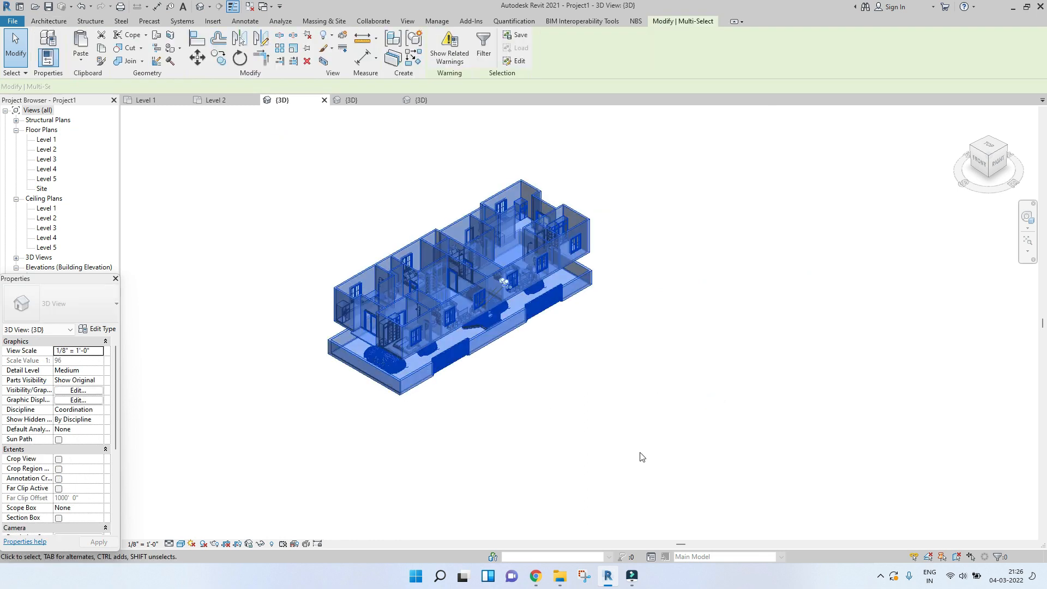
{"action": "left_click", "coordinate": [483, 48]}
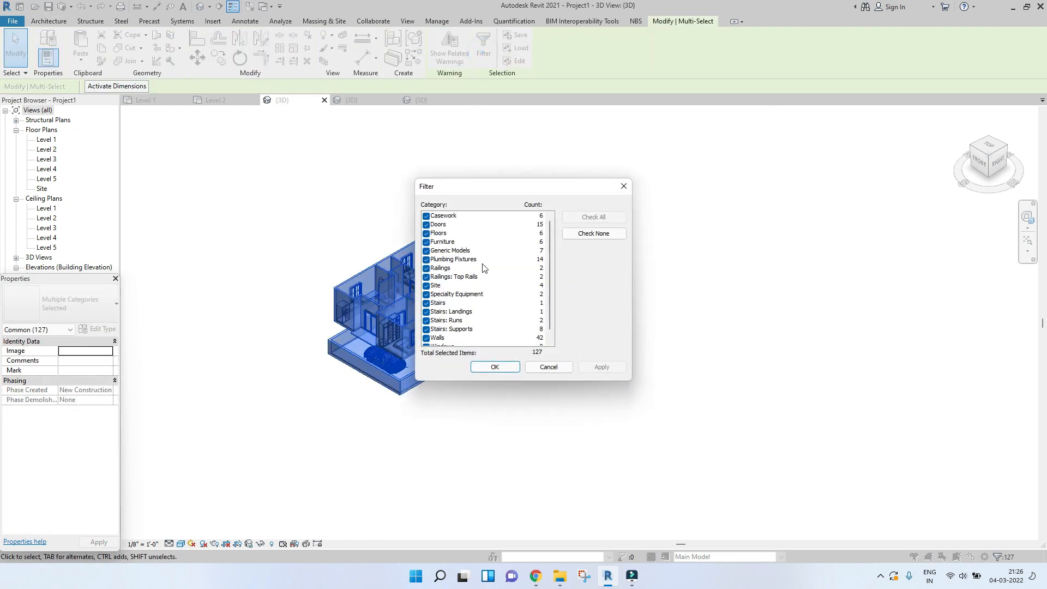
{"action": "left_click", "coordinate": [589, 235]}
{"action": "left_click", "coordinate": [426, 234]}
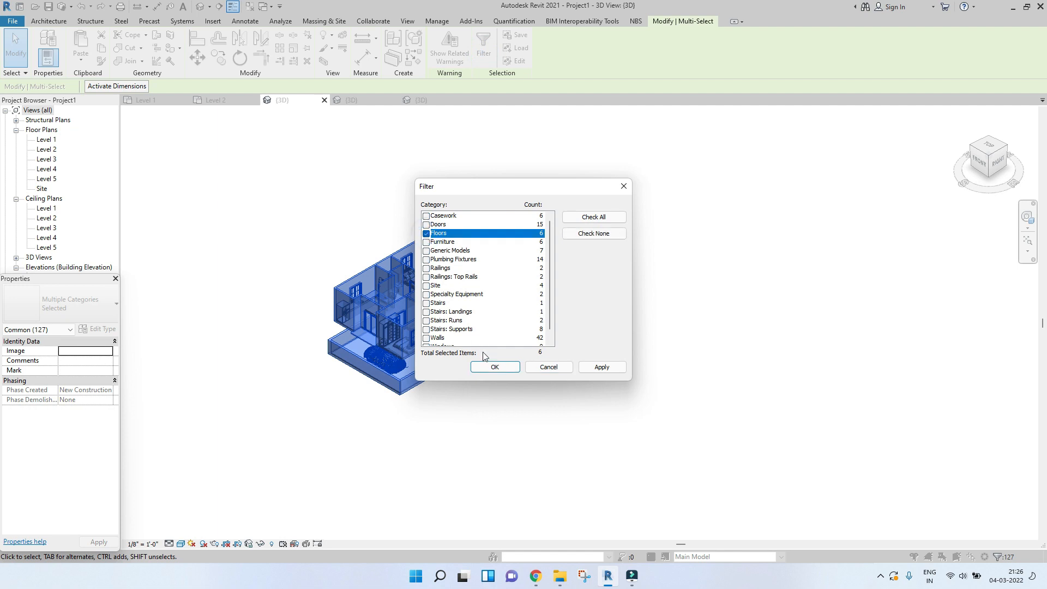
{"action": "left_click", "coordinate": [493, 367]}
{"action": "scroll", "coordinate": [497, 113], "scroll_direction": "up", "scroll_amount": 3}
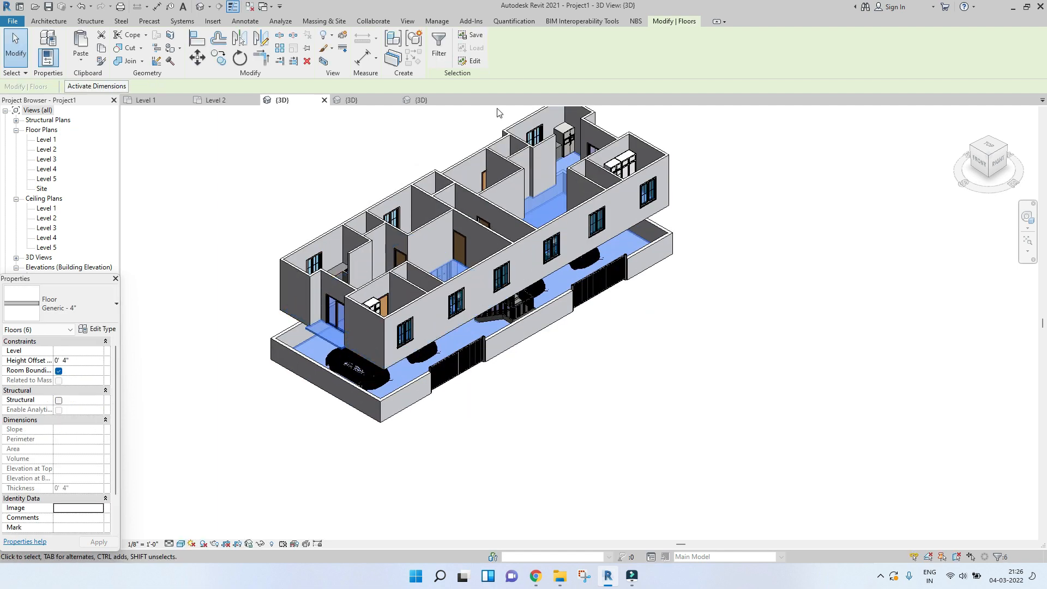
{"action": "right_click", "coordinate": [560, 212]}
{"action": "left_click", "coordinate": [821, 241]}
{"action": "scroll", "coordinate": [821, 241], "scroll_direction": "down", "scroll_amount": 2}
- Select the whole building in the 3D view and filter the selection to Floors only
{"action": "left_click_drag", "start_coordinate": [437, 165], "coordinate": [775, 431]}
{"action": "left_click_drag", "start_coordinate": [404, 137], "coordinate": [858, 507]}
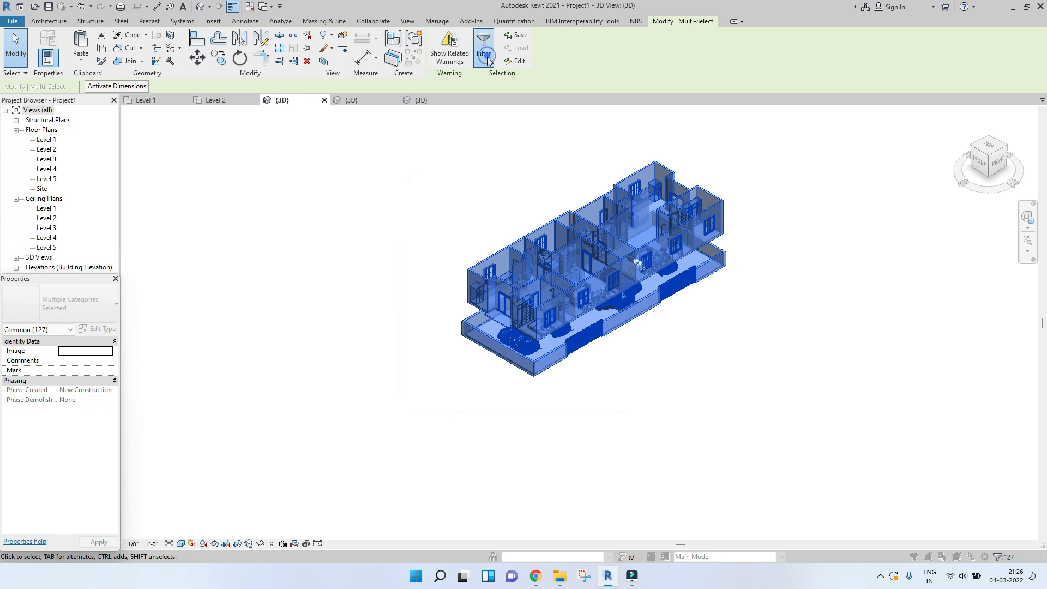
{"action": "left_click", "coordinate": [483, 49]}
{"action": "left_click", "coordinate": [588, 233]}
{"action": "left_click", "coordinate": [425, 233]}
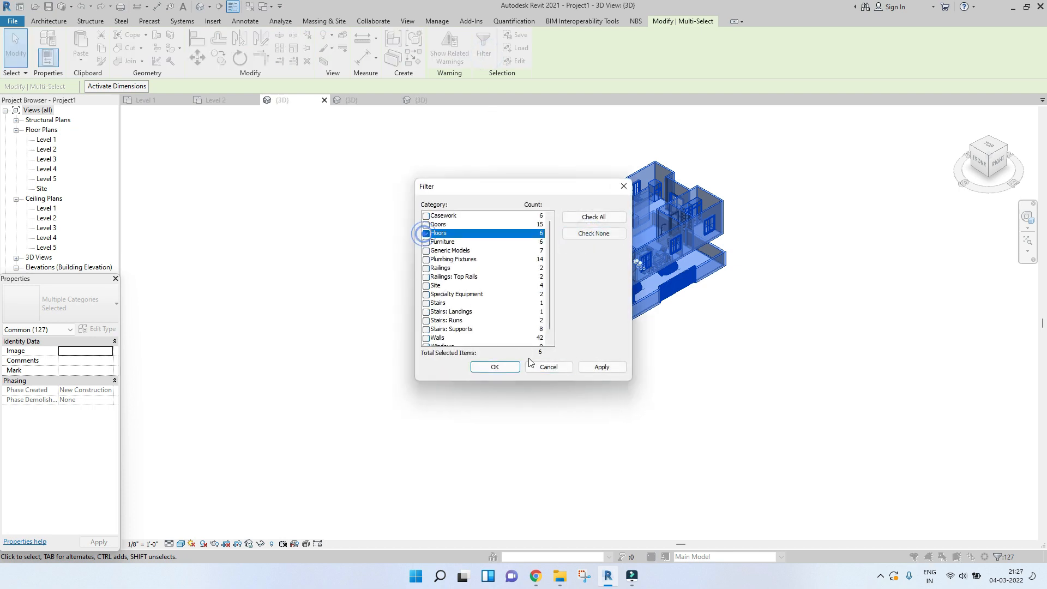
{"action": "left_click", "coordinate": [495, 367]}
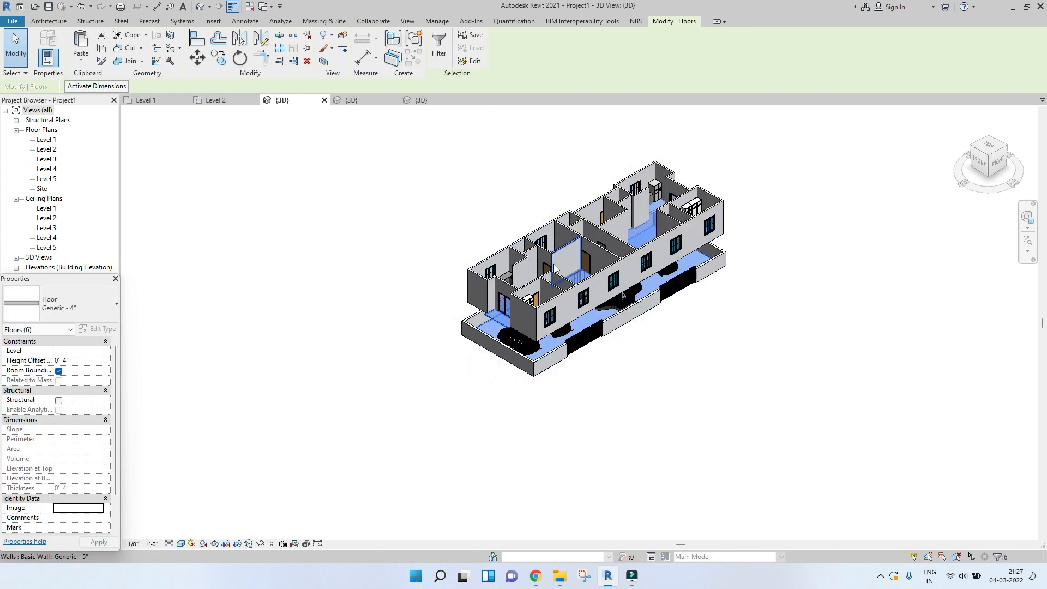
- Override the selected floors' graphics by element with a solid fill foreground surface pattern in RGB 192-192-192
{"action": "right_click", "coordinate": [497, 317]}
{"action": "mouse_move", "coordinate": [562, 105]}
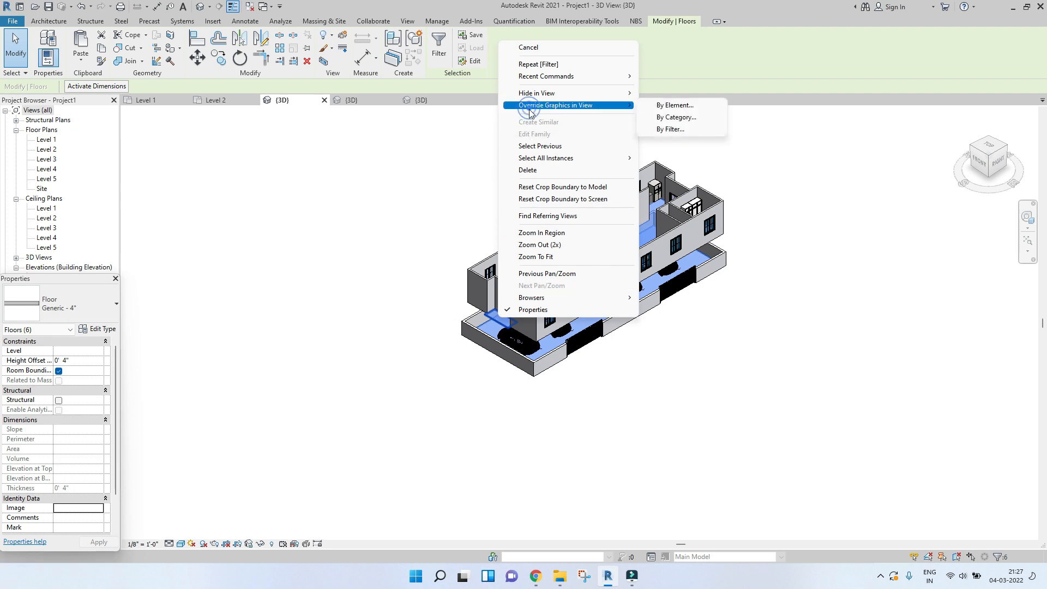
{"action": "left_click", "coordinate": [660, 106]}
{"action": "left_click", "coordinate": [855, 157]}
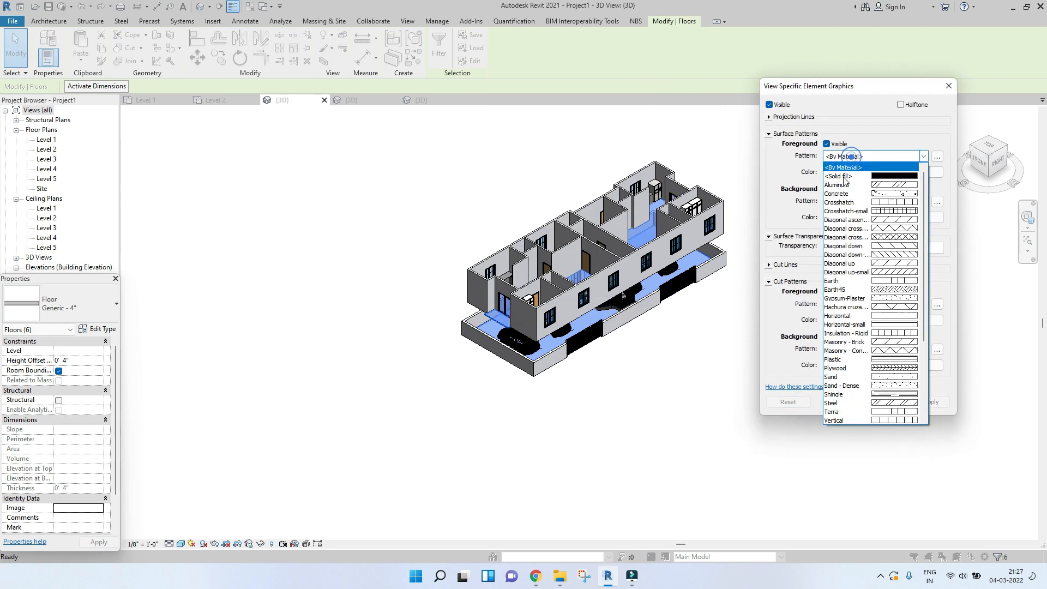
{"action": "left_click", "coordinate": [842, 166]}
{"action": "left_click", "coordinate": [839, 171]}
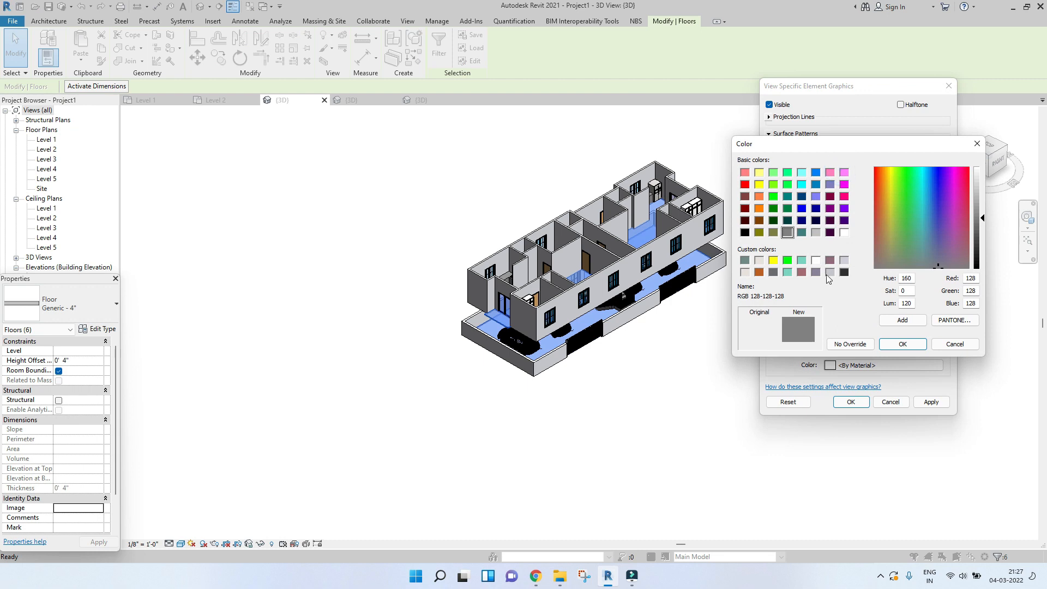
{"action": "left_click", "coordinate": [816, 232]}
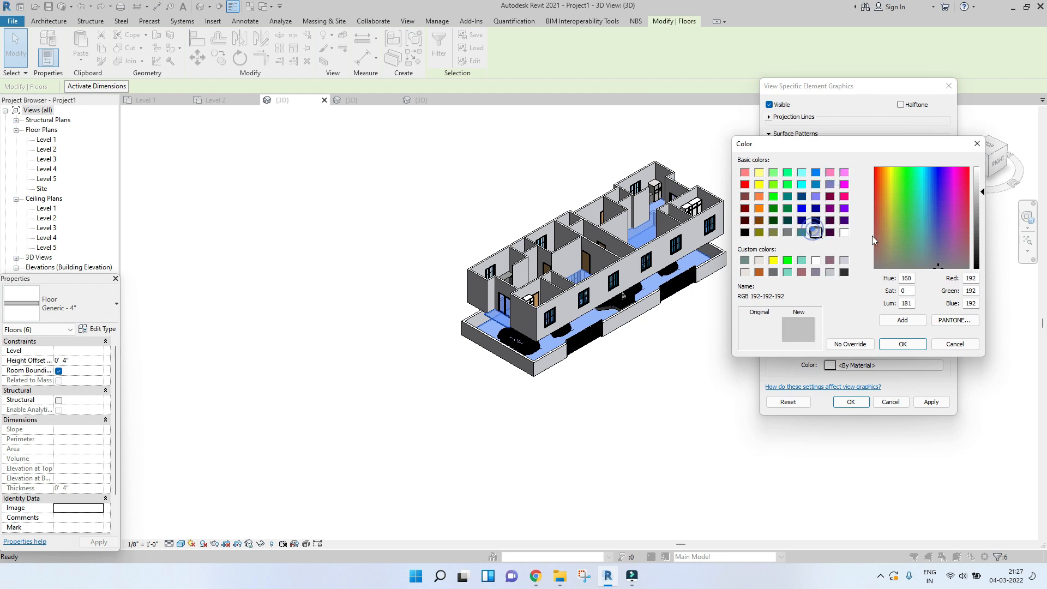
{"action": "left_click", "coordinate": [903, 344]}
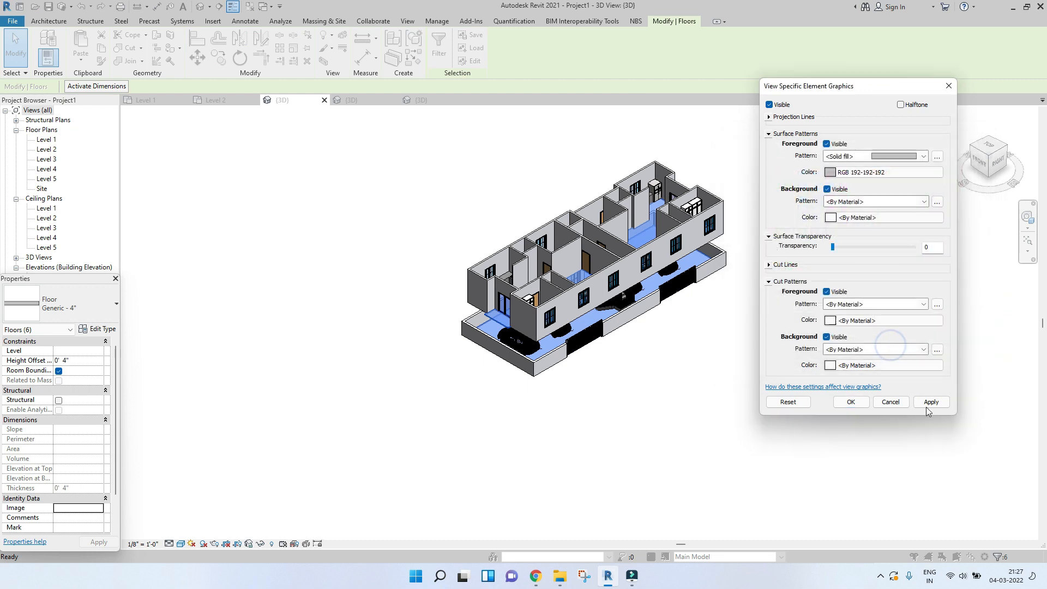
{"action": "left_click", "coordinate": [928, 403]}
- Darken the floors' foreground surface colour to RGB 170-170-170 and apply it
{"action": "left_click", "coordinate": [872, 173]}
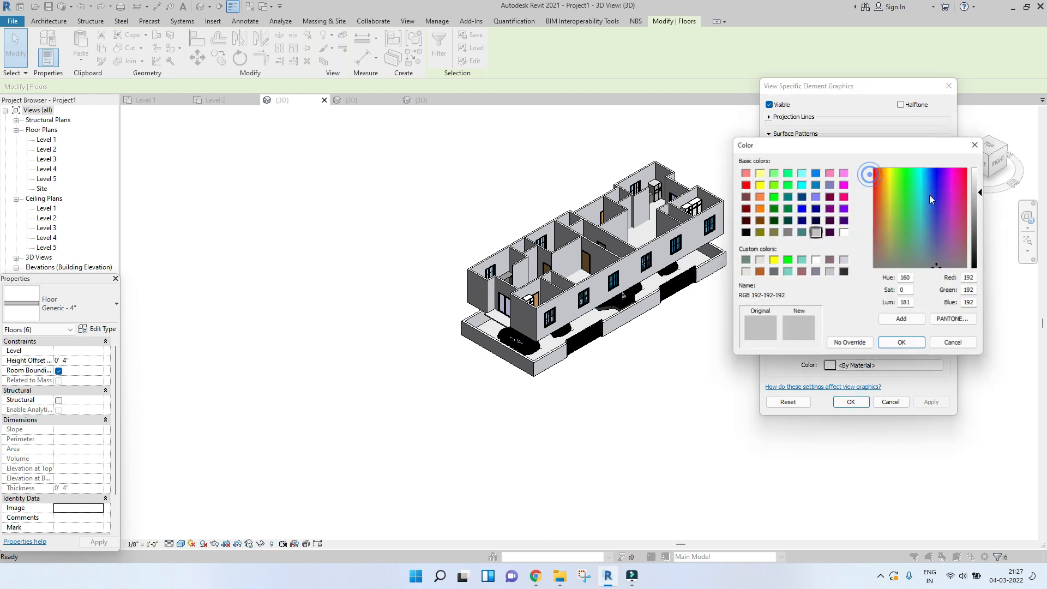
{"action": "left_click", "coordinate": [979, 201]}
{"action": "left_click", "coordinate": [918, 347]}
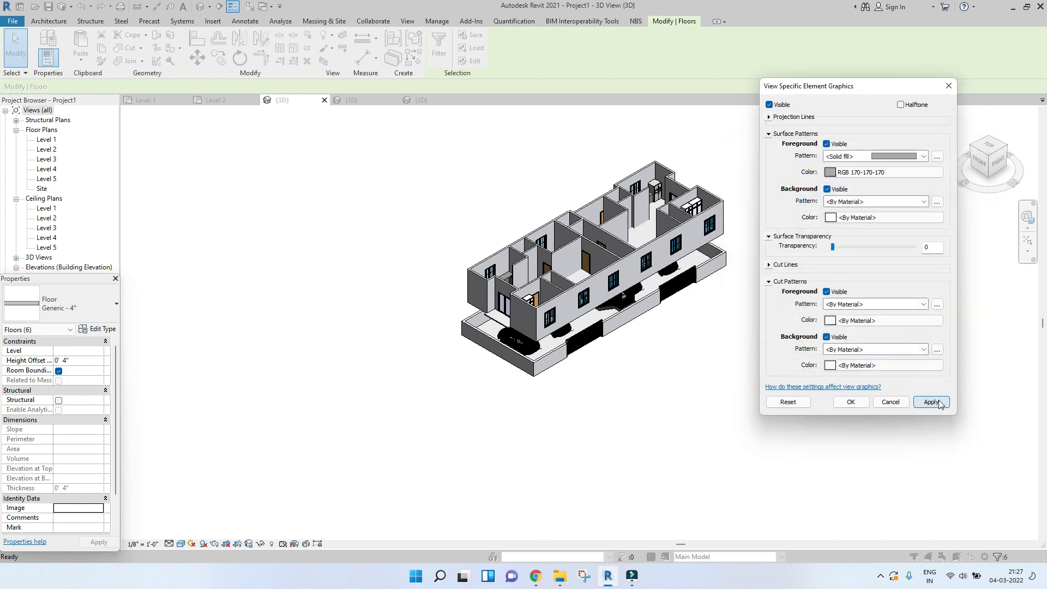
{"action": "left_click", "coordinate": [936, 402]}
- Change the floors' foreground surface colour to a lightened PANTONE 431 C, RGB 138-146-149, and apply it
{"action": "left_click", "coordinate": [896, 173]}
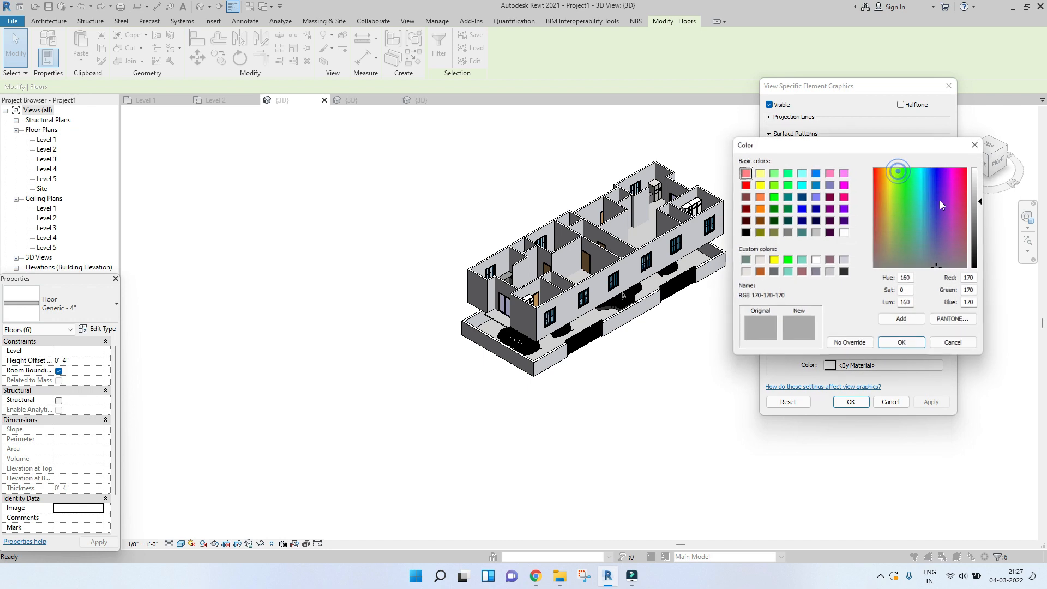
{"action": "left_click", "coordinate": [772, 272]}
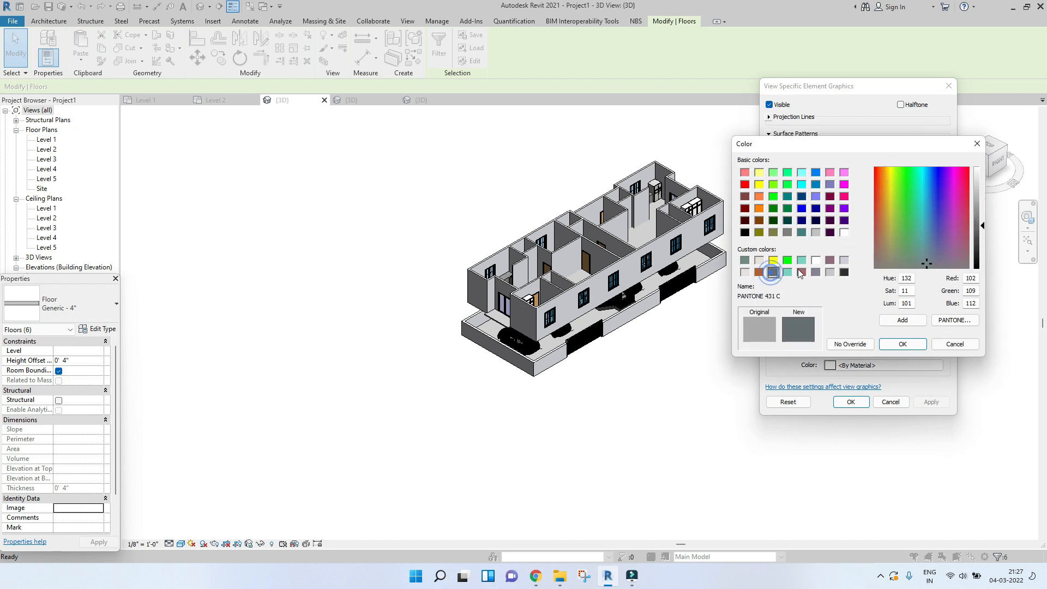
{"action": "left_click_drag", "start_coordinate": [981, 218], "coordinate": [980, 210]}
{"action": "left_click", "coordinate": [903, 344]}
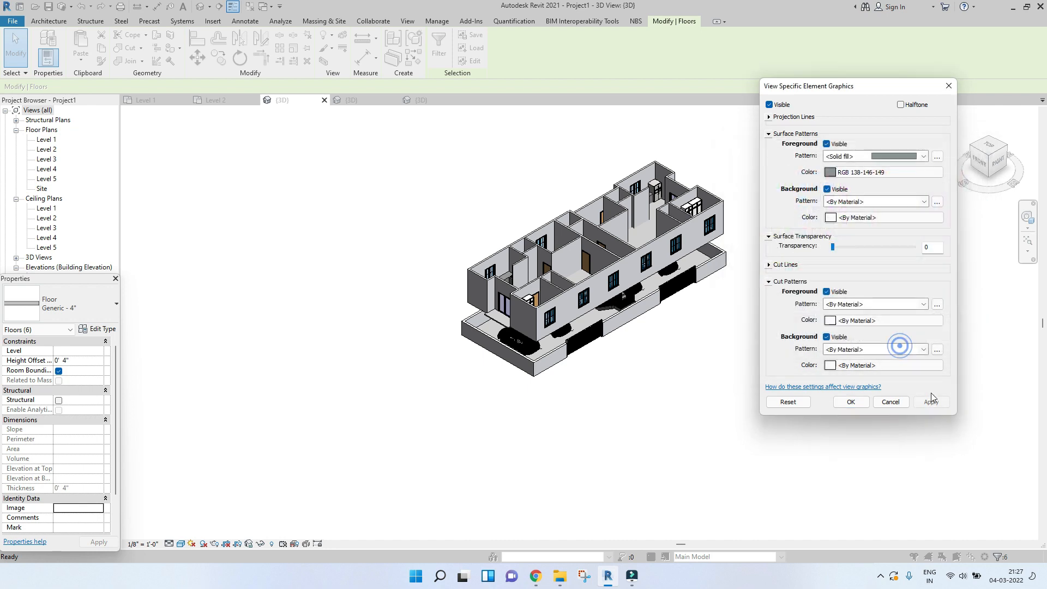
{"action": "left_click", "coordinate": [932, 402]}
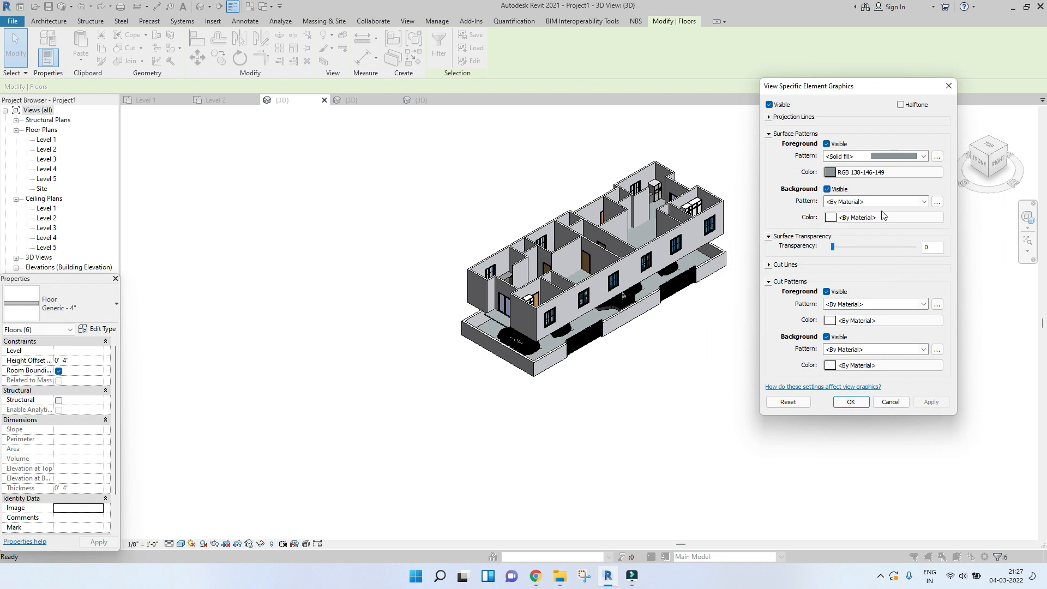
- Darken the floors' foreground surface colour to RGB 119-129-132 and apply it
{"action": "left_click", "coordinate": [881, 173]}
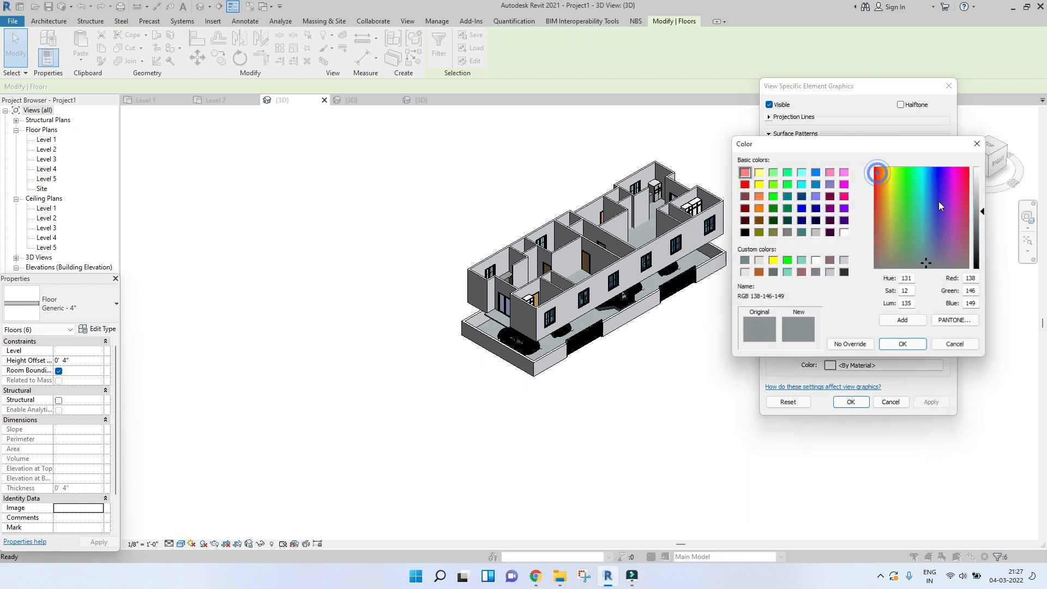
{"action": "left_click", "coordinate": [978, 221]}
{"action": "left_click", "coordinate": [902, 344]}
{"action": "left_click", "coordinate": [929, 403]}
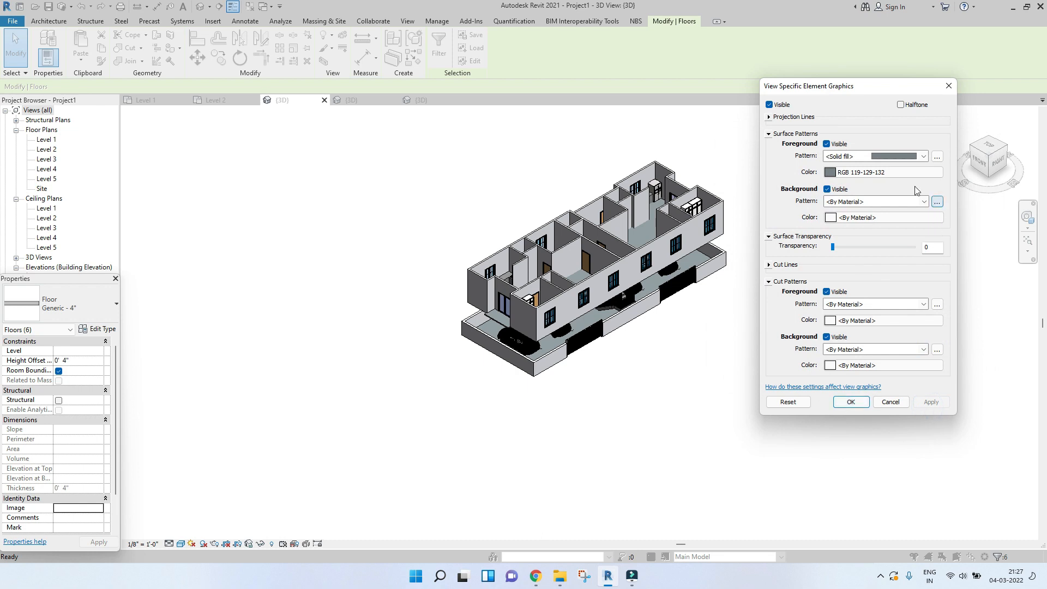
- Change the floors' foreground surface colour to a darkened PANTONE 537 C, RGB 152-155-169, and apply it
{"action": "left_click", "coordinate": [910, 173]}
{"action": "left_click", "coordinate": [829, 272]}
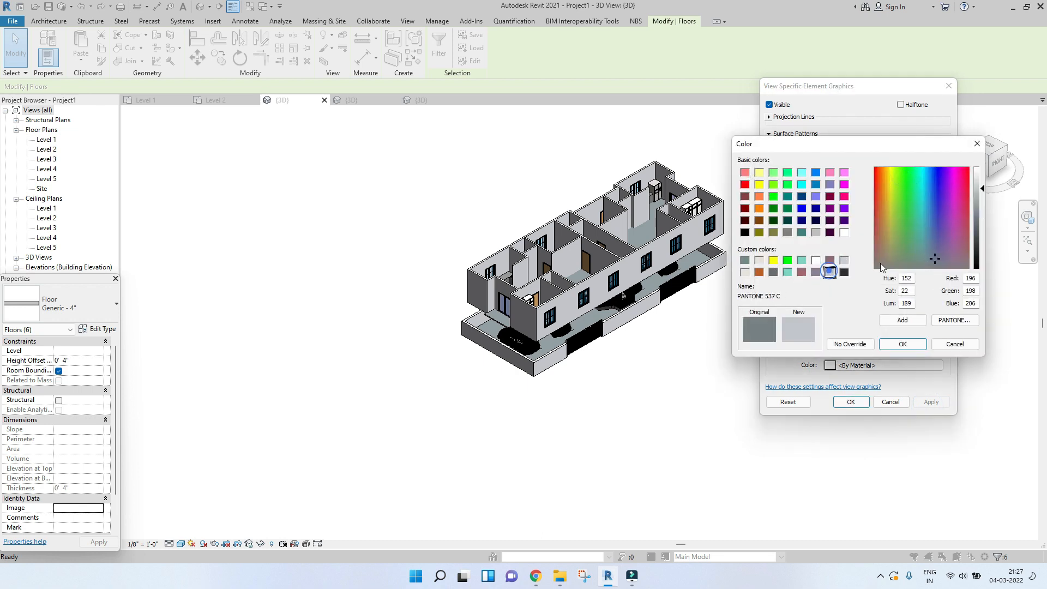
{"action": "left_click", "coordinate": [980, 205]}
{"action": "left_click", "coordinate": [916, 348]}
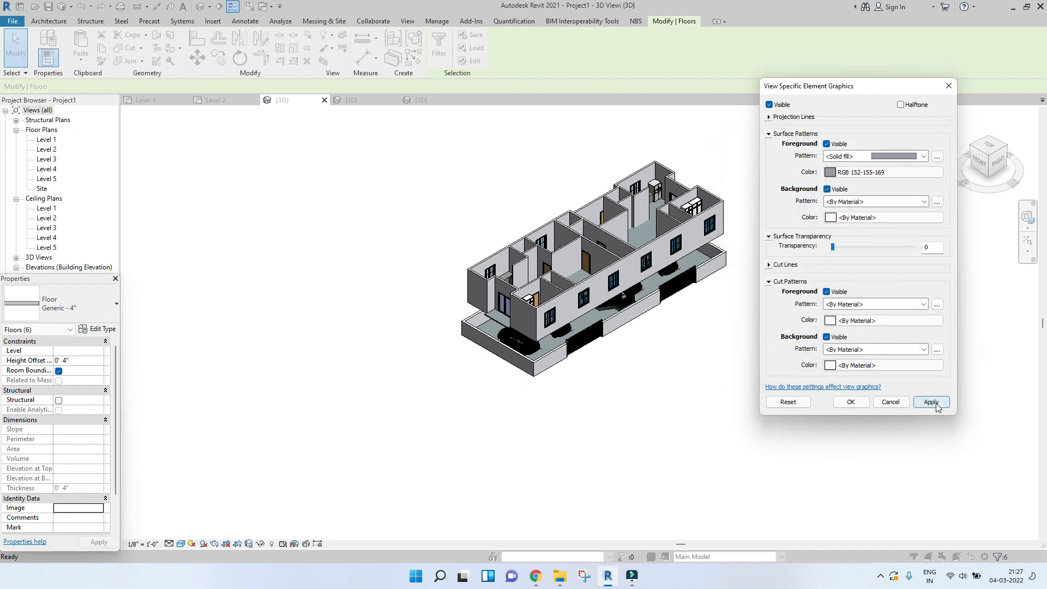
{"action": "left_click", "coordinate": [934, 404]}
- Change the floors' foreground surface colour to a darkened basic grey, RGB 108-108-108, and apply it
{"action": "left_click", "coordinate": [868, 173]}
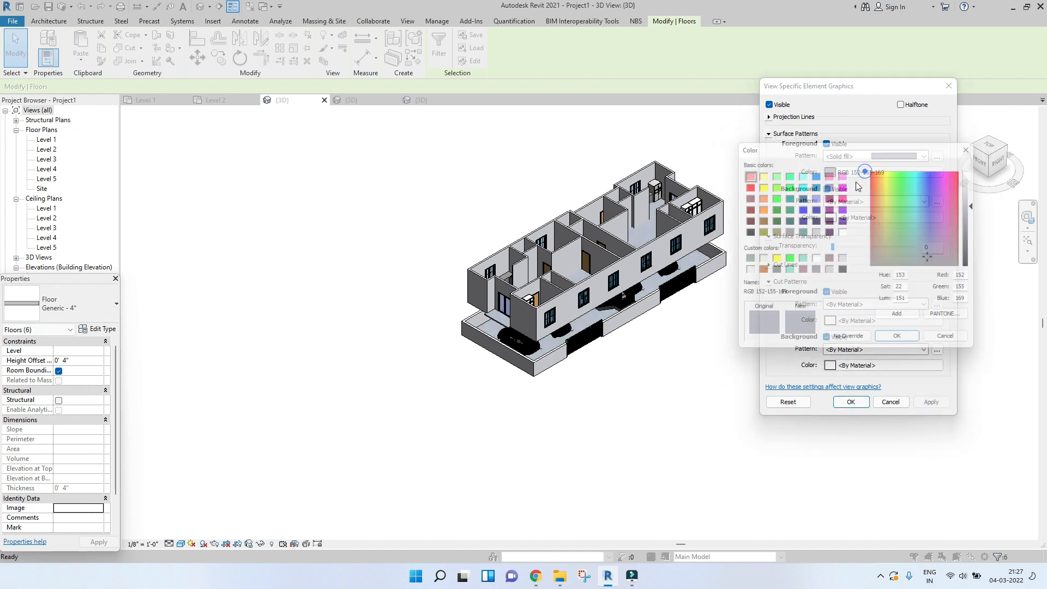
{"action": "left_click", "coordinate": [815, 233]}
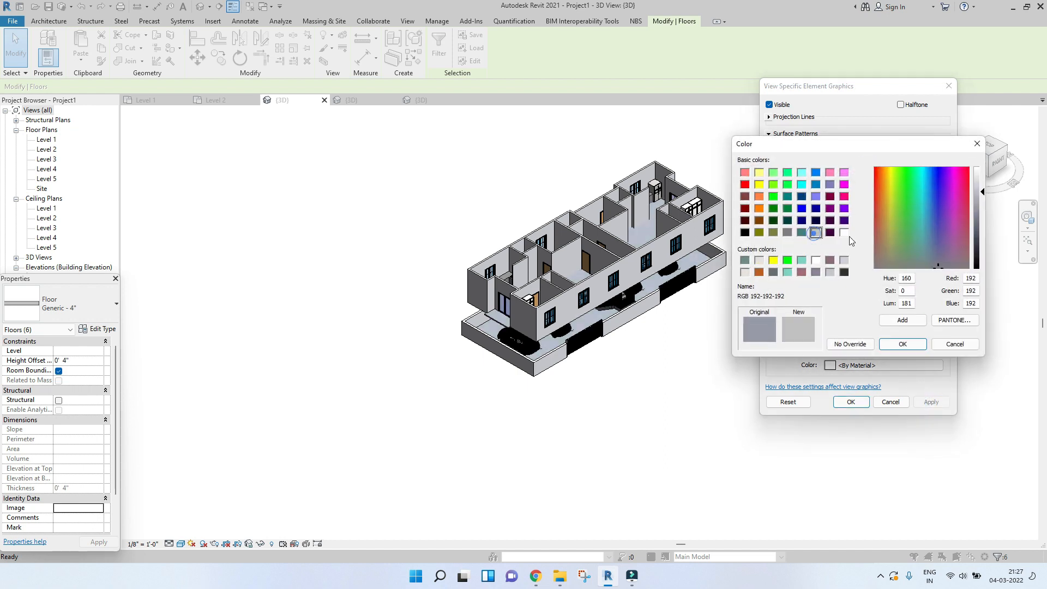
{"action": "left_click", "coordinate": [901, 344]}
{"action": "left_click", "coordinate": [933, 402]}
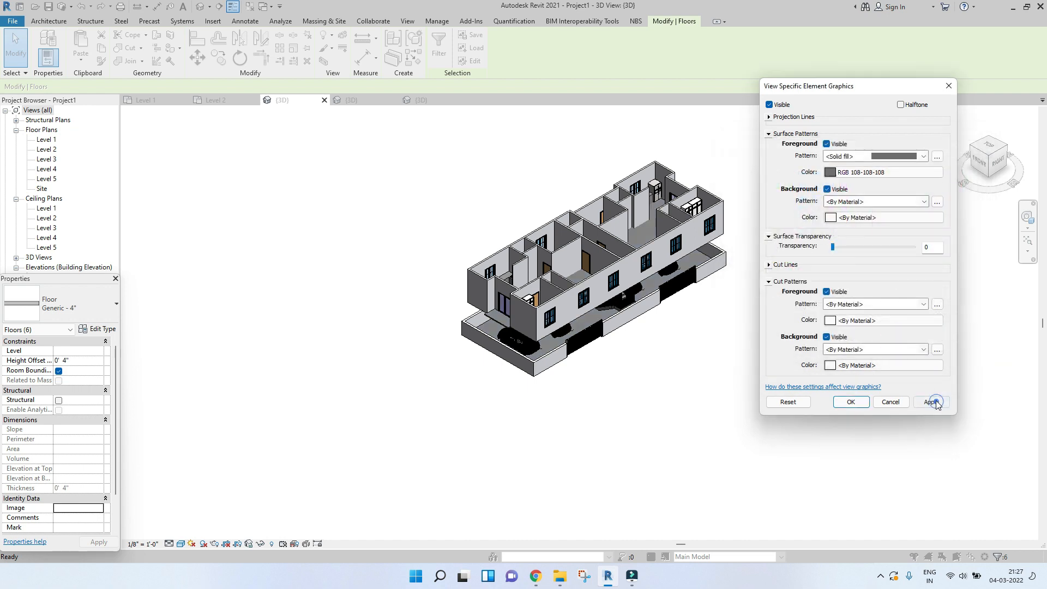
- Lighten the floors' foreground surface colour to RGB 139-139-139, apply it and close the graphic overrides for the floors
{"action": "left_click", "coordinate": [899, 174]}
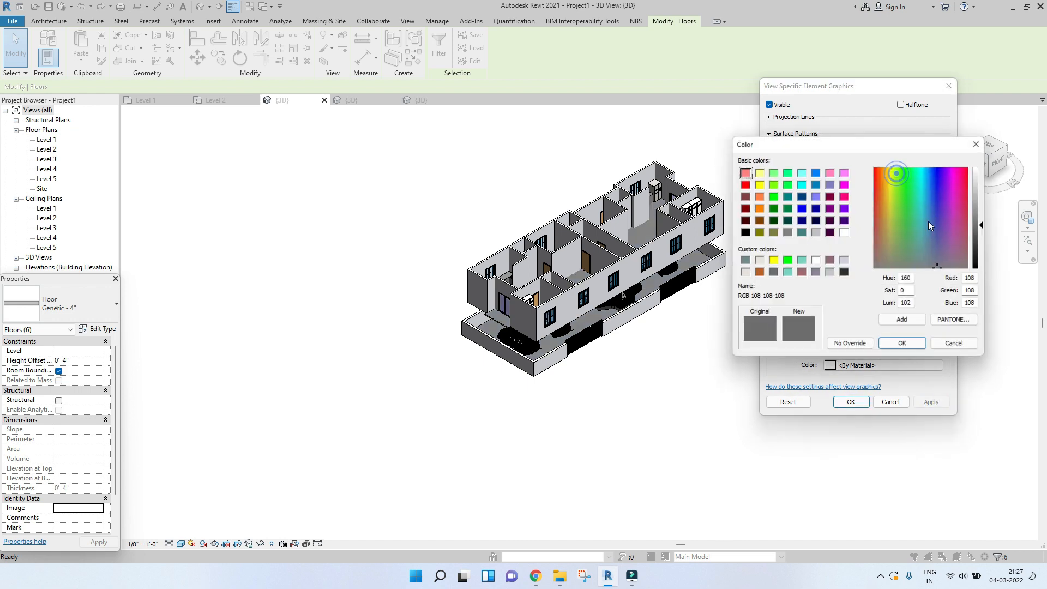
{"action": "left_click", "coordinate": [979, 210]}
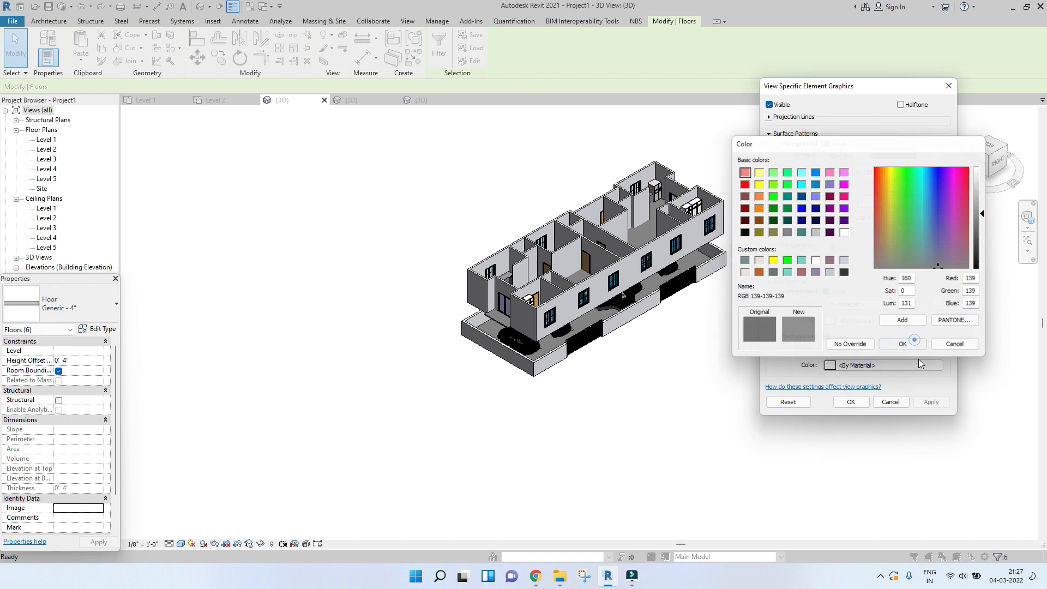
{"action": "left_click", "coordinate": [904, 344]}
{"action": "left_click", "coordinate": [937, 402]}
{"action": "left_click", "coordinate": [849, 402]}
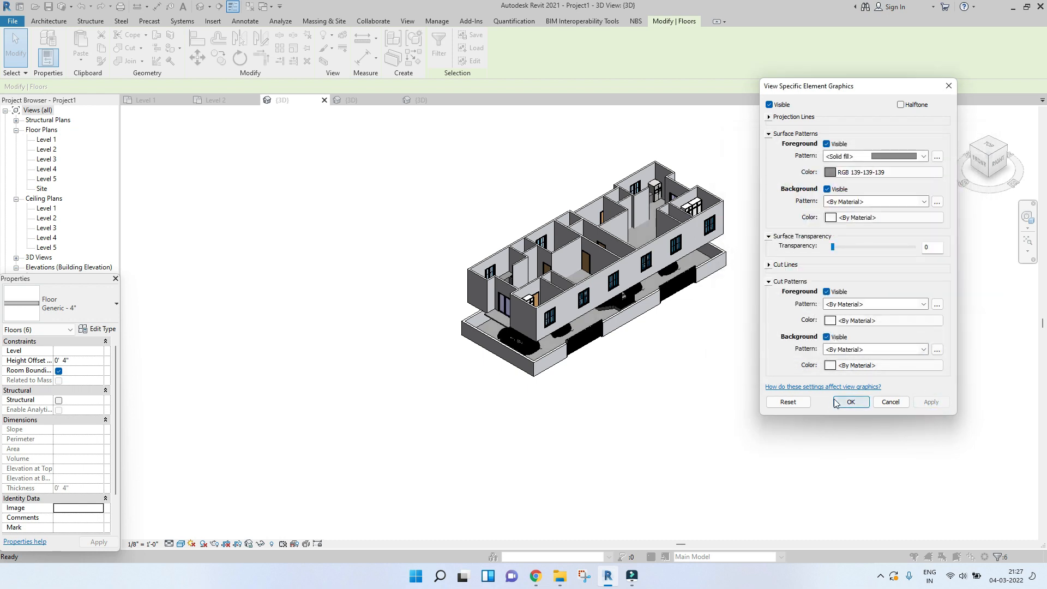
{"action": "left_click", "coordinate": [738, 404]}
- Examine the recoloured walls and floors in the 3D view, ending close to the front balcony without a railing
{"action": "scroll", "coordinate": [622, 352], "scroll_direction": "down", "scroll_amount": 3}
{"action": "scroll", "coordinate": [621, 352], "scroll_direction": "up", "scroll_amount": 6}
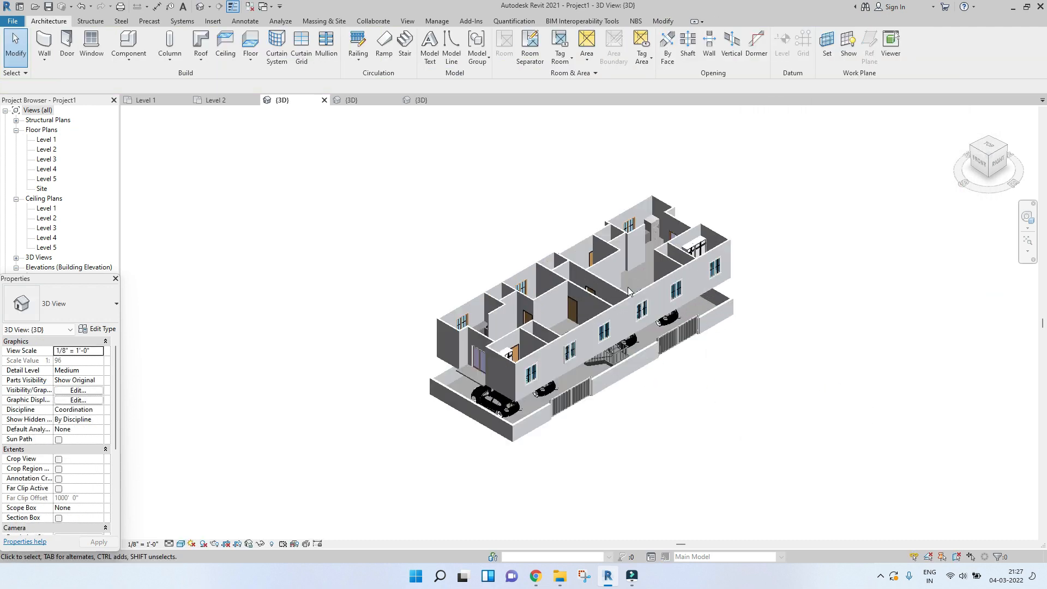
{"action": "scroll", "coordinate": [614, 322], "scroll_direction": "down", "scroll_amount": 3}
{"action": "scroll", "coordinate": [650, 380], "scroll_direction": "up", "scroll_amount": 3}
{"action": "scroll", "coordinate": [639, 395], "scroll_direction": "down", "scroll_amount": 3}
{"action": "middle_click_drag", "start_coordinate": [598, 398], "coordinate": [703, 376], "text": "shift"}
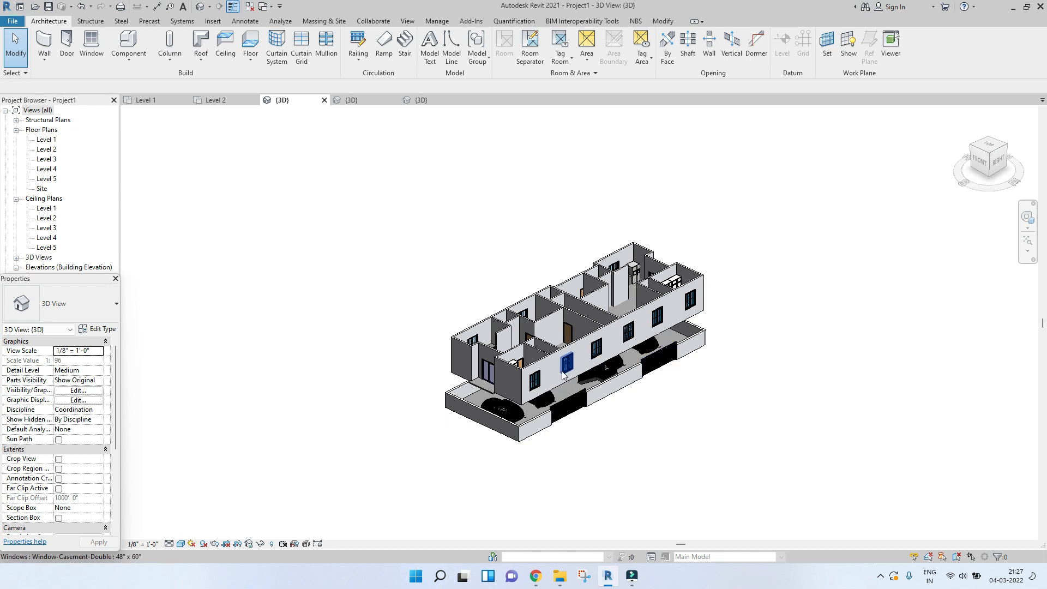
{"action": "scroll", "coordinate": [718, 276], "scroll_direction": "up", "scroll_amount": 3}
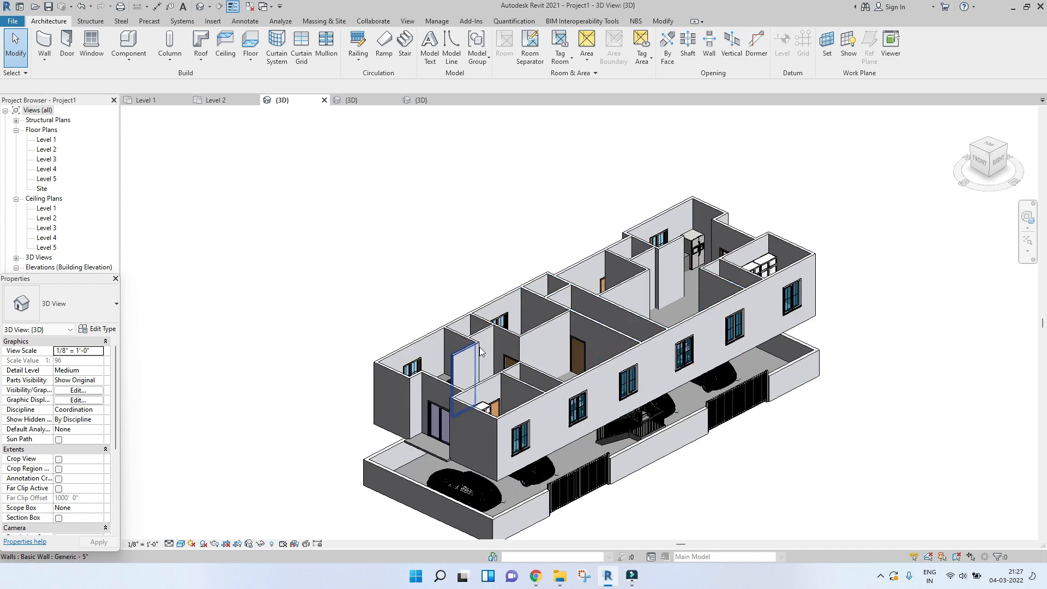
{"action": "scroll", "coordinate": [403, 434], "scroll_direction": "up", "scroll_amount": 5}
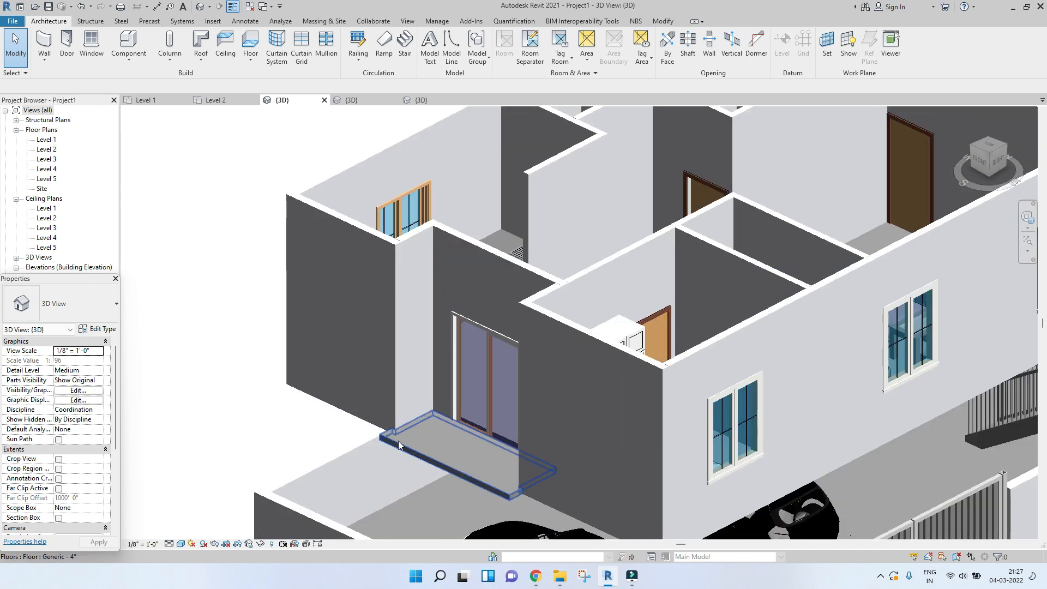
- Start a railing in the Level 2 plan and sketch its two short side segments, about 11 inches long, on the balcony farthest from the stairs at the upper end
{"action": "left_click", "coordinate": [400, 447]}
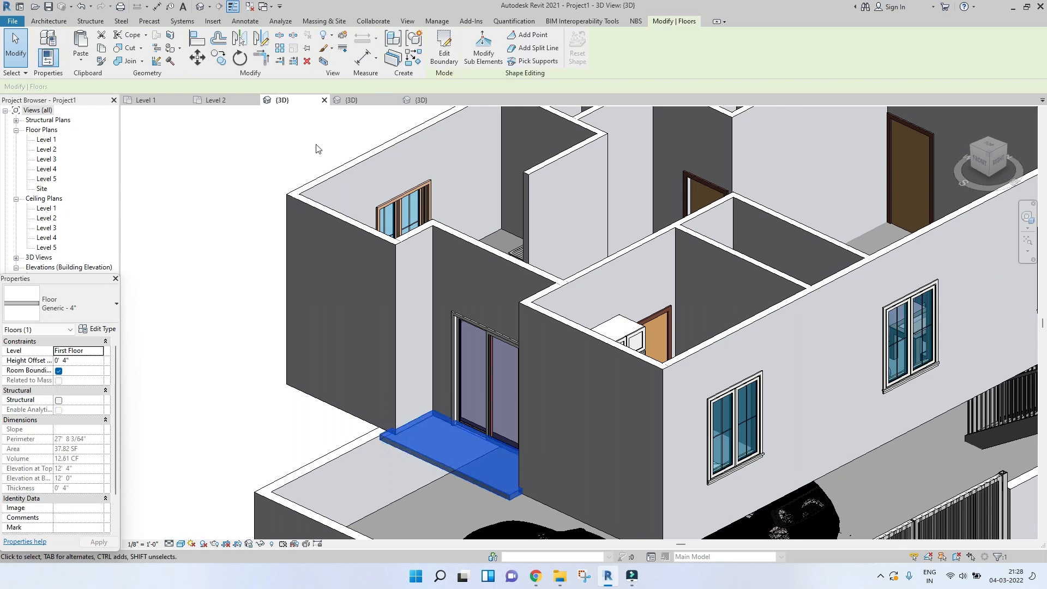
{"action": "left_click", "coordinate": [230, 98]}
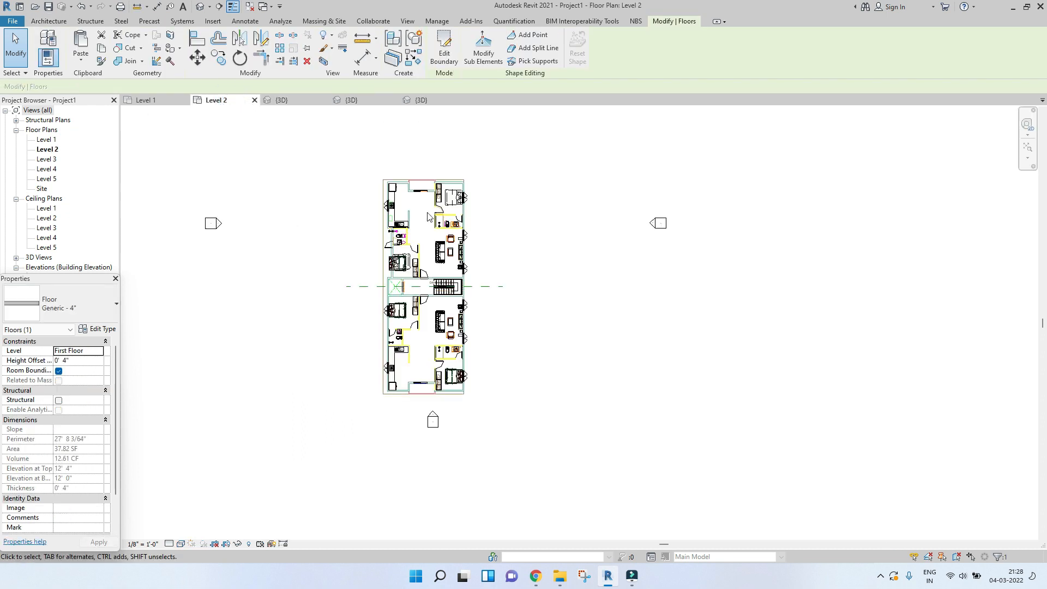
{"action": "scroll", "coordinate": [420, 171], "scroll_direction": "up", "scroll_amount": 6}
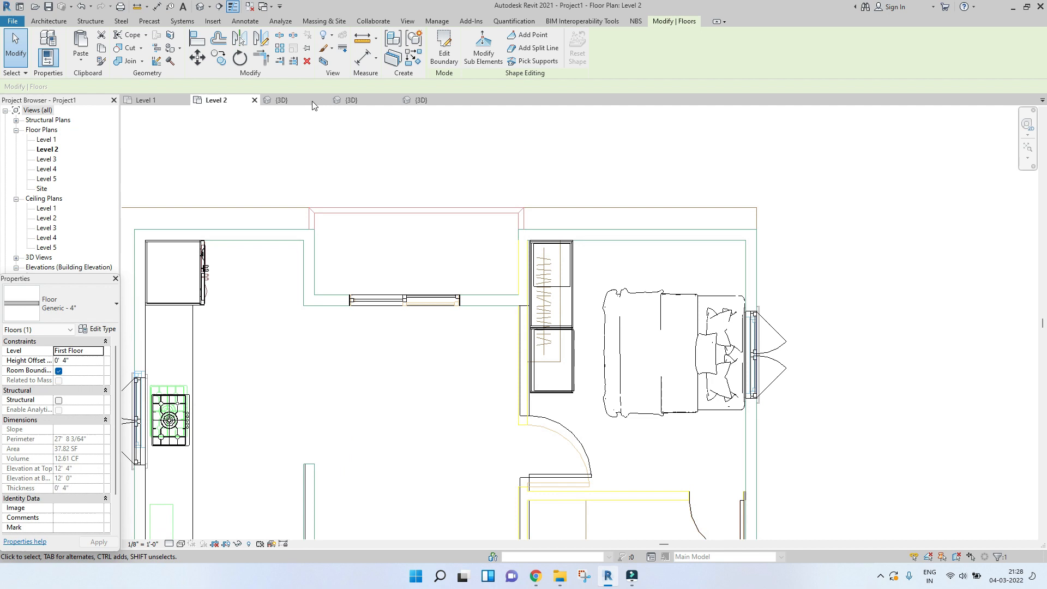
{"action": "left_click", "coordinate": [55, 22]}
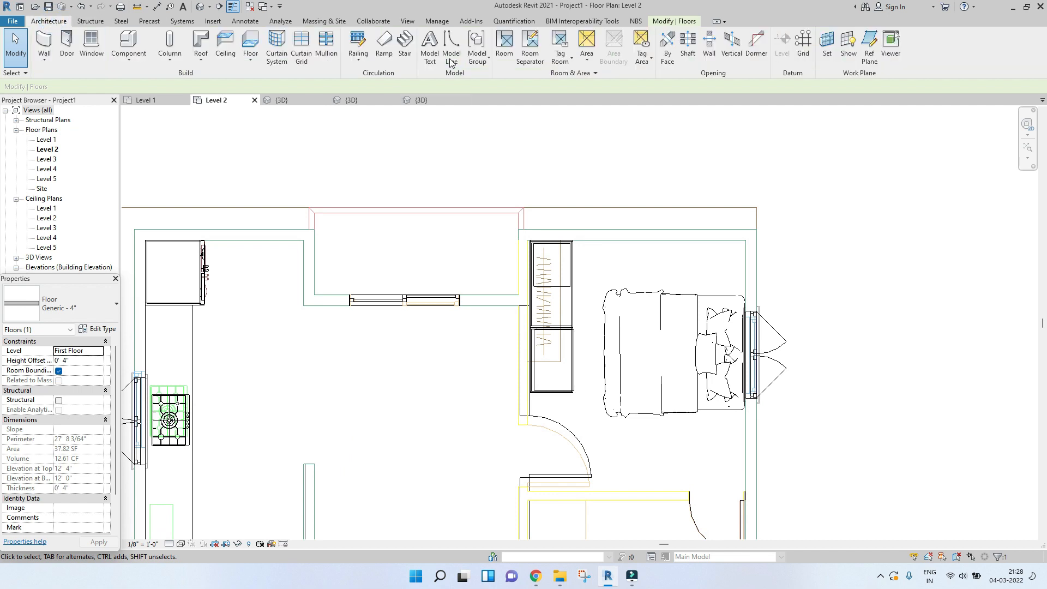
{"action": "left_click", "coordinate": [358, 41]}
{"action": "left_click", "coordinate": [611, 192]}
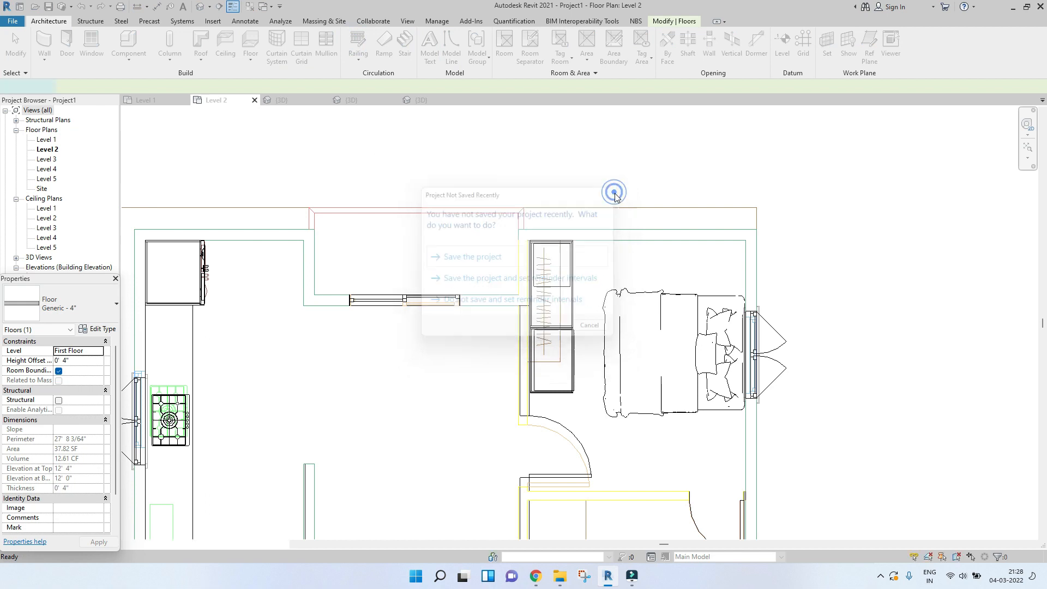
{"action": "left_click", "coordinate": [348, 207]}
{"action": "scroll", "coordinate": [340, 207], "scroll_direction": "up", "scroll_amount": 2}
{"action": "scroll", "coordinate": [297, 231], "scroll_direction": "up", "scroll_amount": 2}
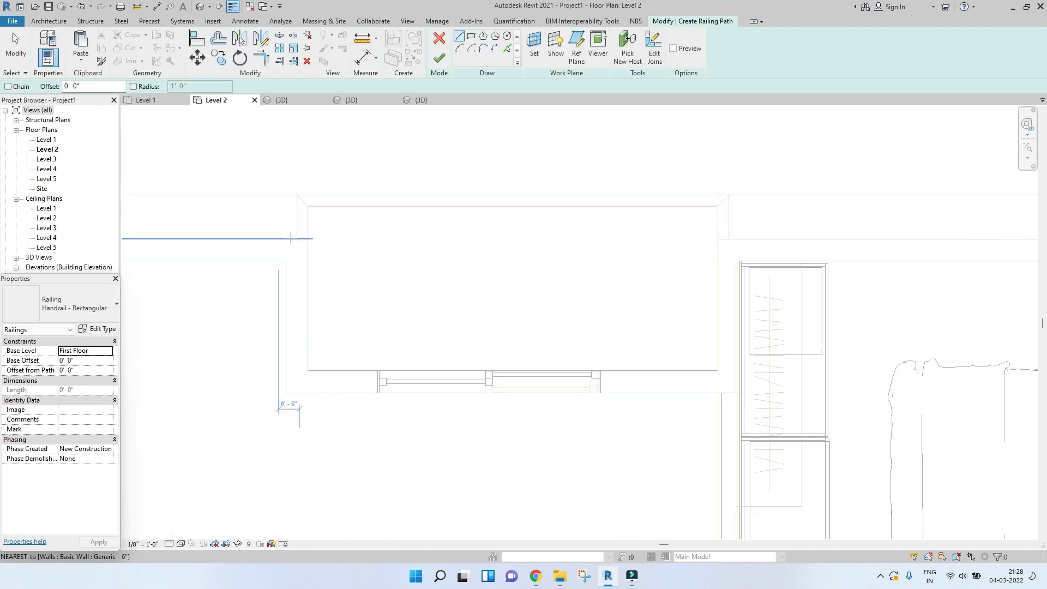
{"action": "left_click", "coordinate": [309, 237]}
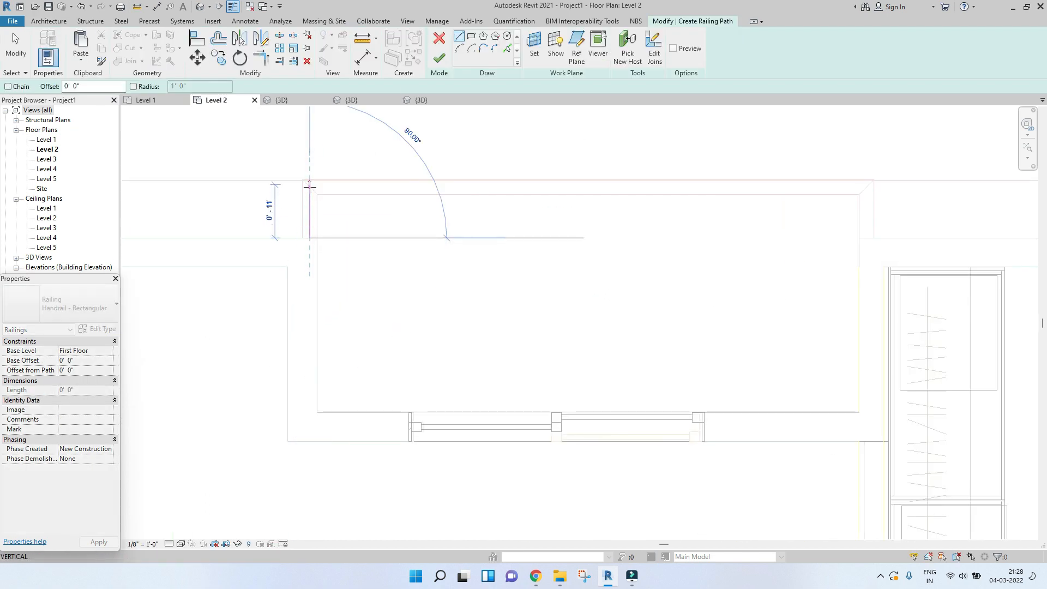
{"action": "left_click", "coordinate": [309, 186]}
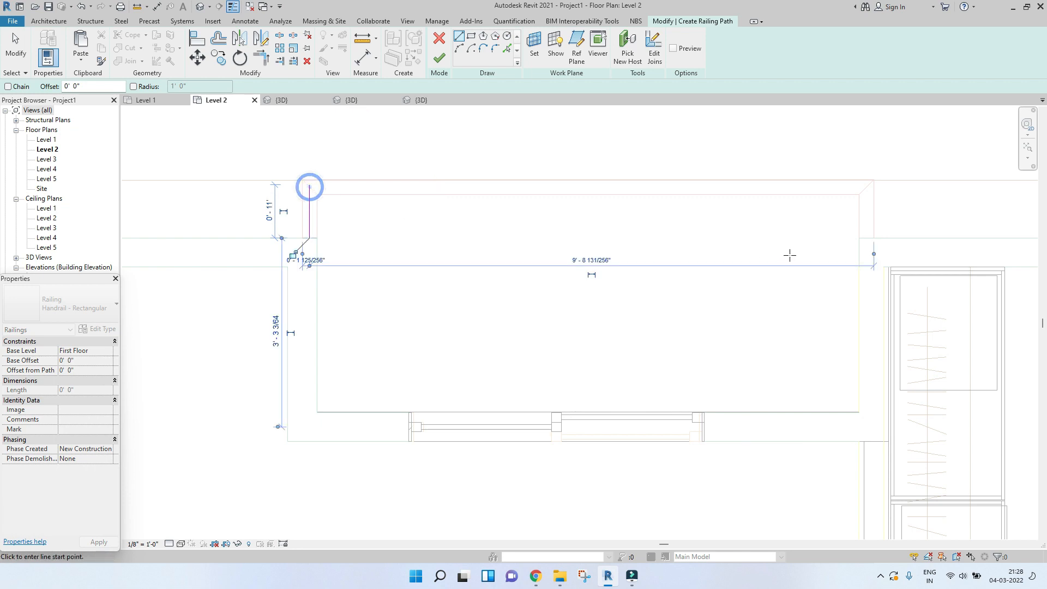
{"action": "left_click", "coordinate": [867, 238]}
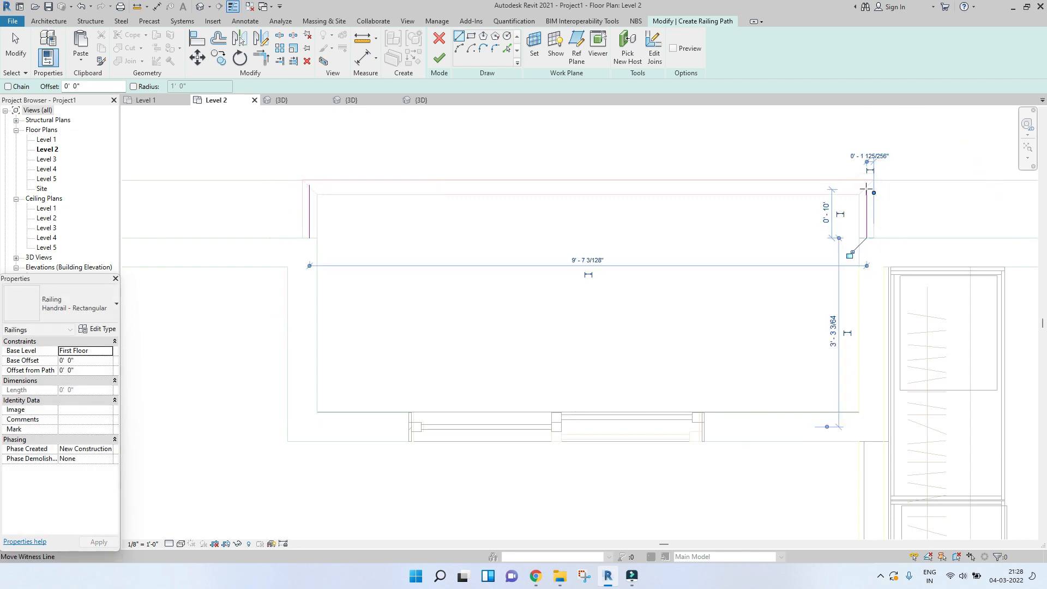
{"action": "left_click", "coordinate": [867, 187]}
- Connect the two side segments with a line along the balcony's outer edge and finish the railing path
{"action": "scroll", "coordinate": [835, 186], "scroll_direction": "up", "scroll_amount": 5}
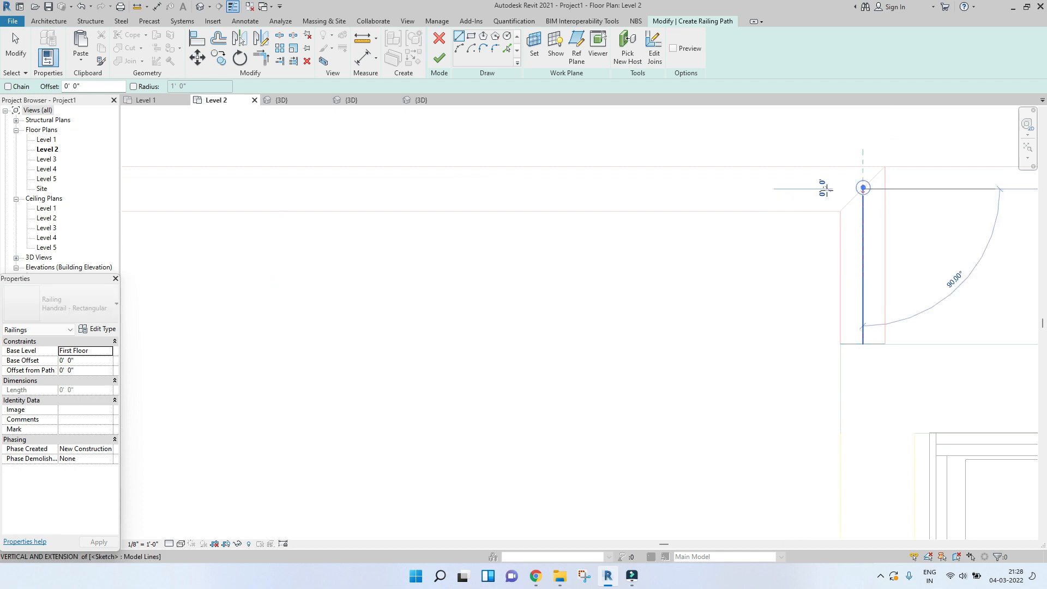
{"action": "scroll", "coordinate": [709, 190], "scroll_direction": "down", "scroll_amount": 3}
{"action": "middle_click_drag", "start_coordinate": [394, 195], "coordinate": [612, 205]}
{"action": "left_click", "coordinate": [355, 193]}
{"action": "key", "text": "Escape"}
{"action": "scroll", "coordinate": [407, 205], "scroll_direction": "down", "scroll_amount": 3}
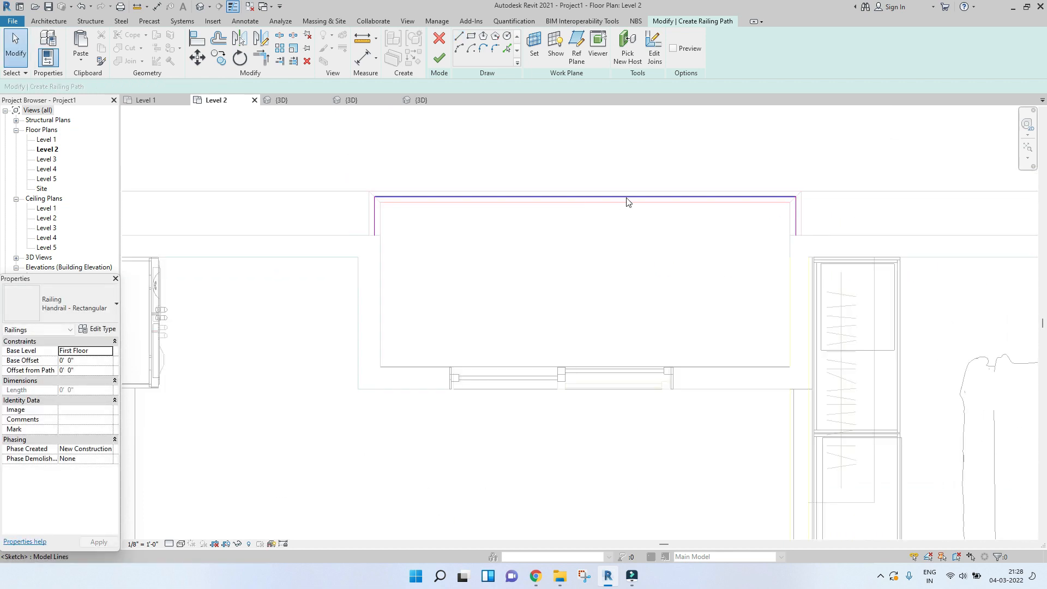
{"action": "left_click", "coordinate": [439, 59]}
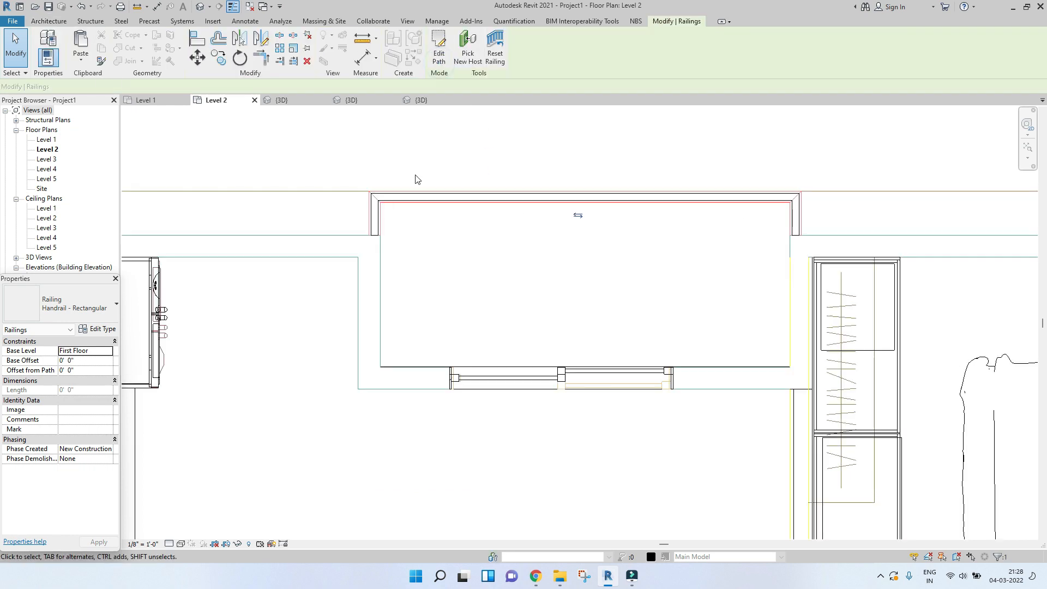
- Change the new balcony railing's type to Glass Panel - Bottom Fill in the 3D view
{"action": "left_click", "coordinate": [289, 101]}
{"action": "scroll", "coordinate": [577, 335], "scroll_direction": "down", "scroll_amount": 6}
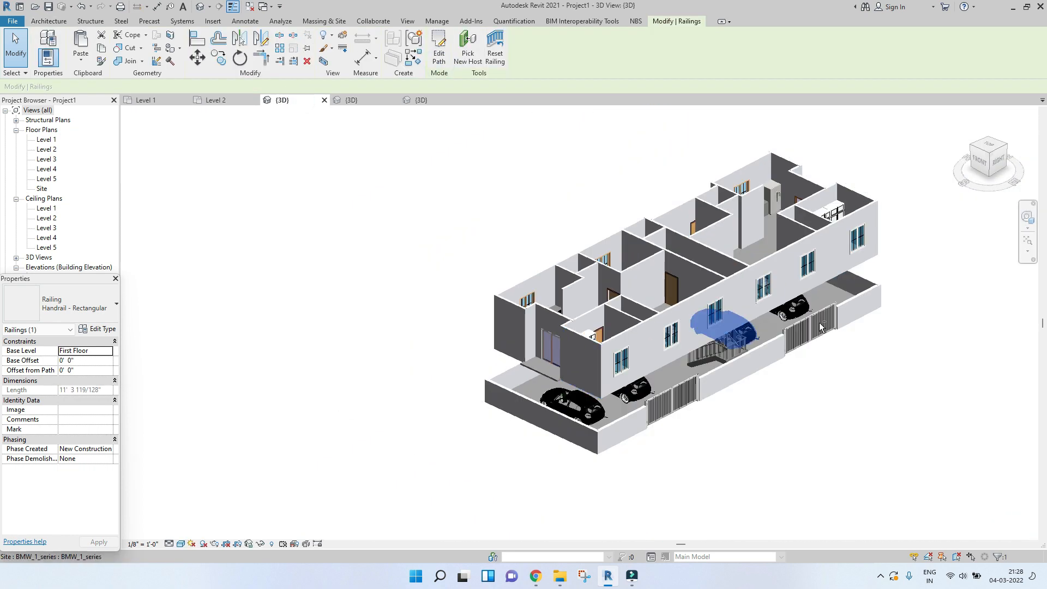
{"action": "middle_click_drag", "start_coordinate": [814, 325], "coordinate": [766, 297], "text": "shift"}
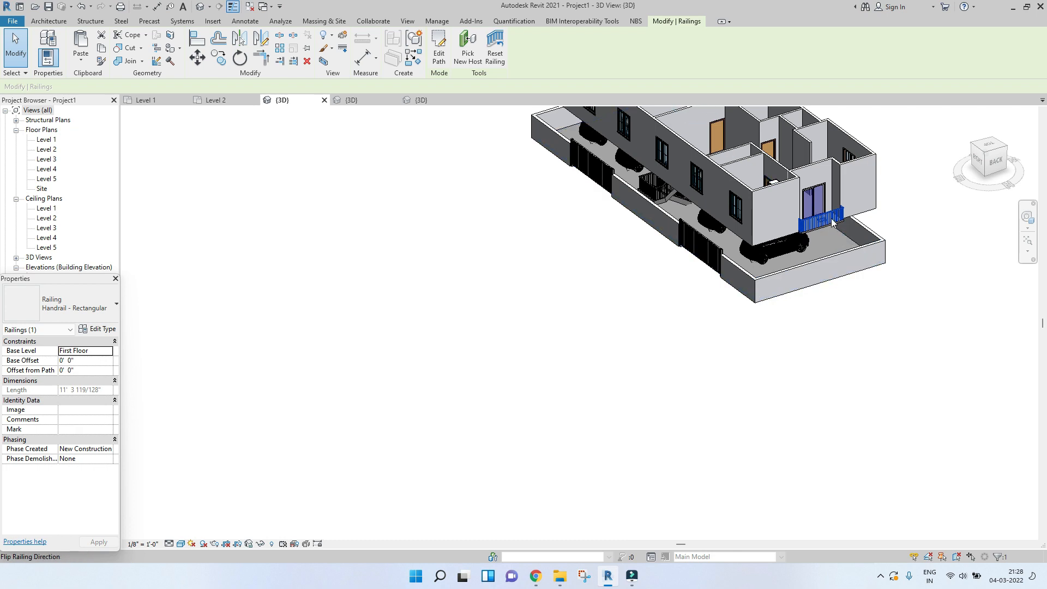
{"action": "scroll", "coordinate": [878, 234], "scroll_direction": "up", "scroll_amount": 5}
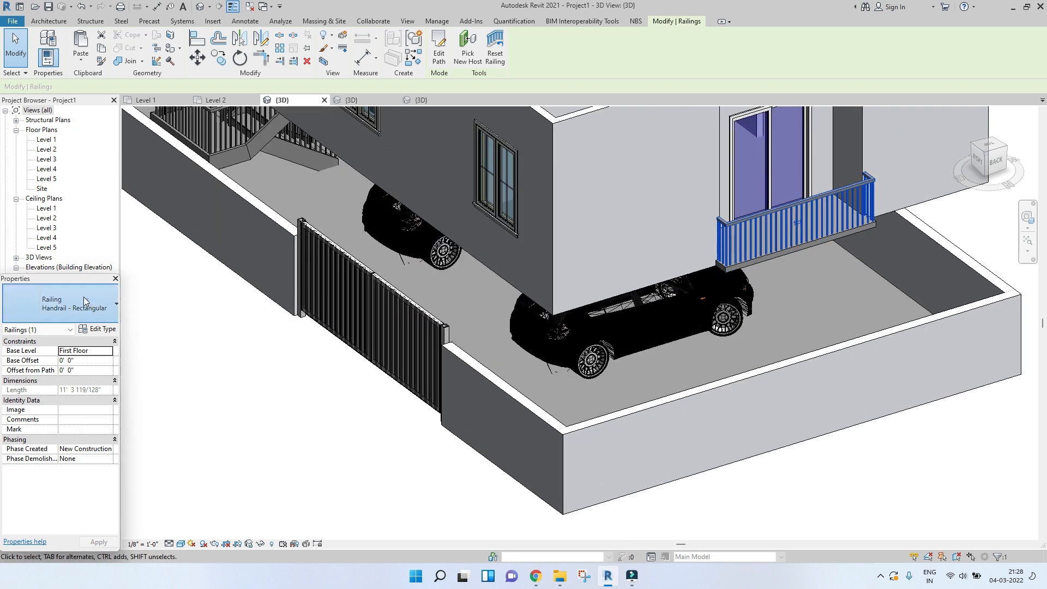
{"action": "left_click", "coordinate": [60, 303]}
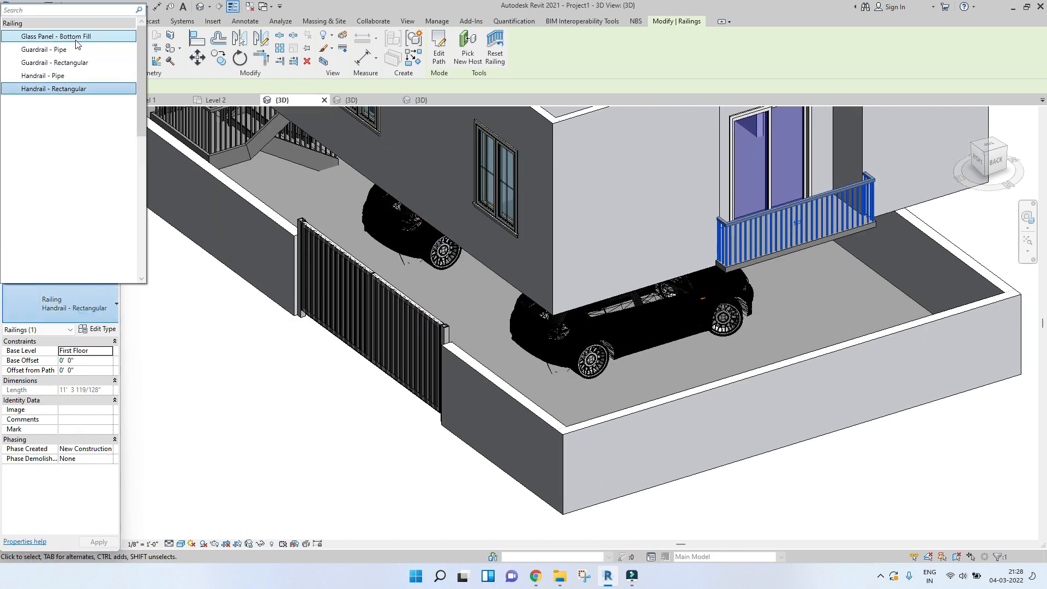
{"action": "left_click", "coordinate": [60, 36]}
{"action": "key", "text": "Escape"}
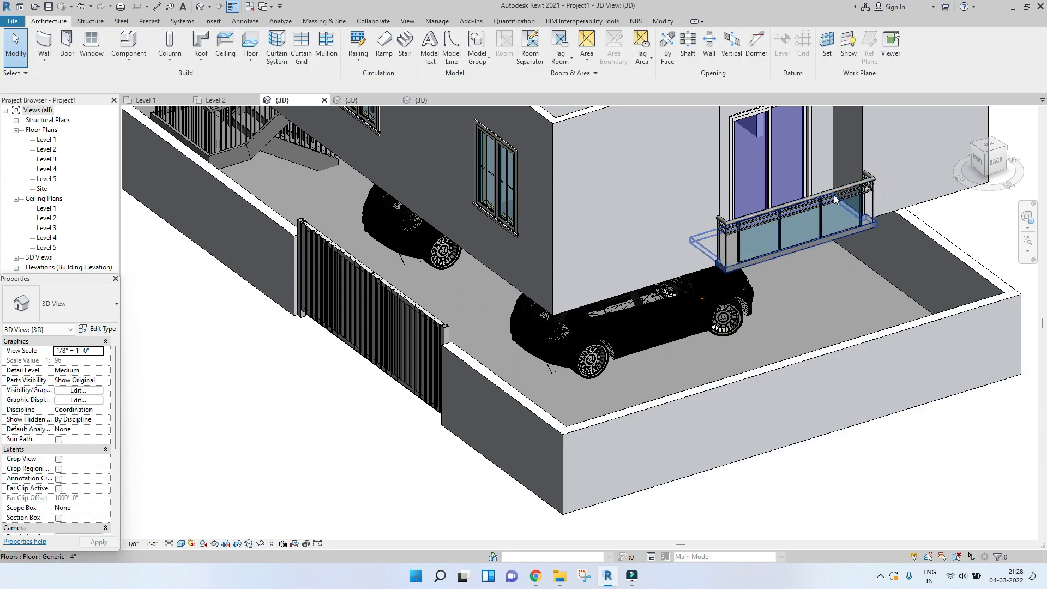
- Mirror the glass balcony railing in the Level 2 plan about the central reference plane onto the opposite flat's balcony
{"action": "left_click", "coordinate": [862, 230]}
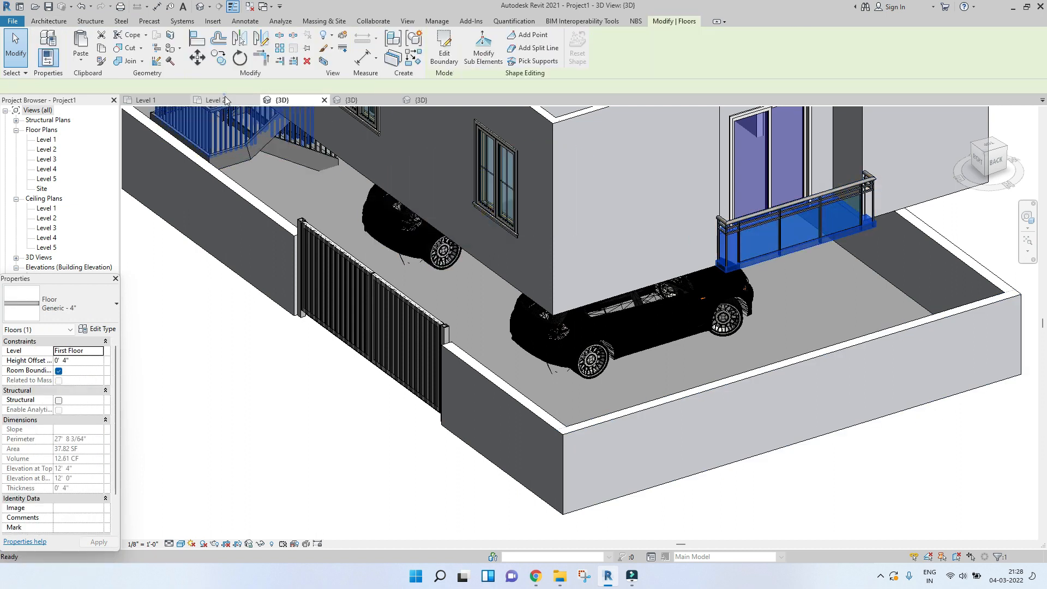
{"action": "left_click", "coordinate": [215, 100]}
{"action": "left_click", "coordinate": [619, 203]}
{"action": "scroll", "coordinate": [619, 204], "scroll_direction": "down", "scroll_amount": 5}
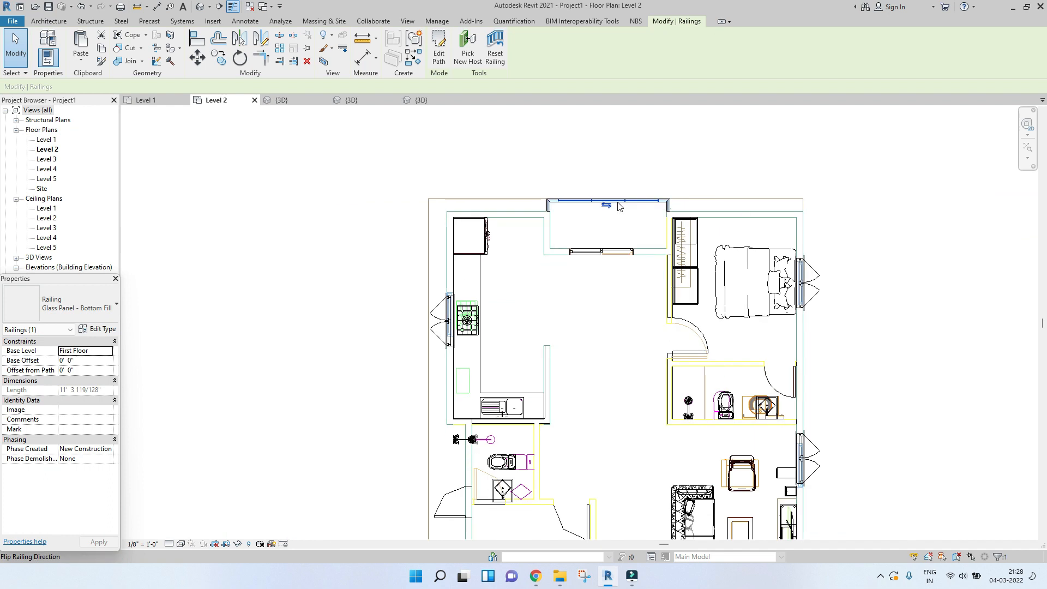
{"action": "left_click", "coordinate": [241, 43]}
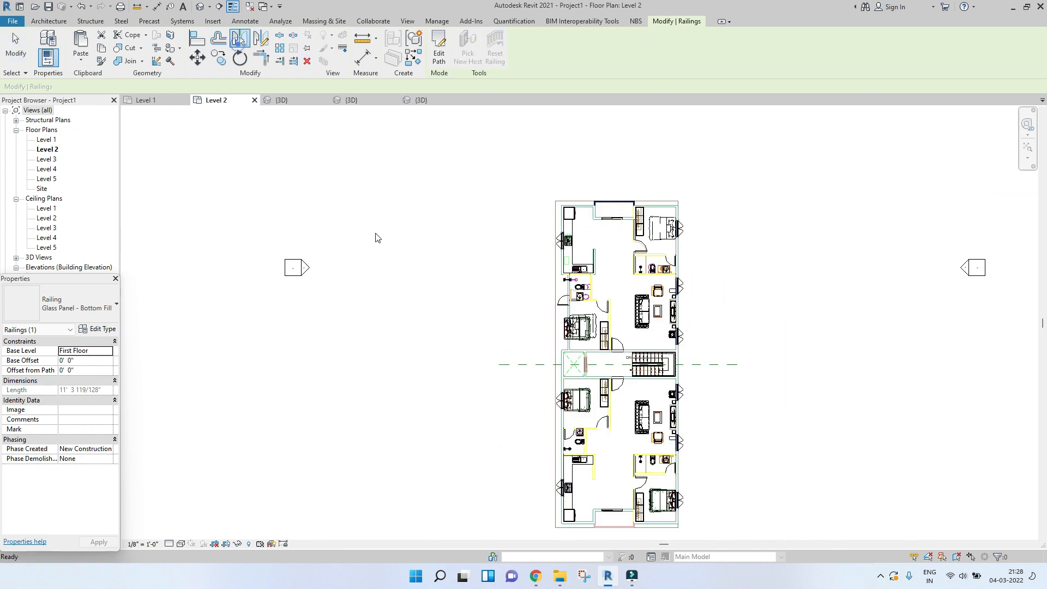
{"action": "left_click", "coordinate": [702, 364]}
{"action": "left_click", "coordinate": [189, 170]}
- Examine the mirrored balcony railing and the furnished flats in the 3D view, and select the exterior wall beside the balcony
{"action": "left_click", "coordinate": [281, 100]}
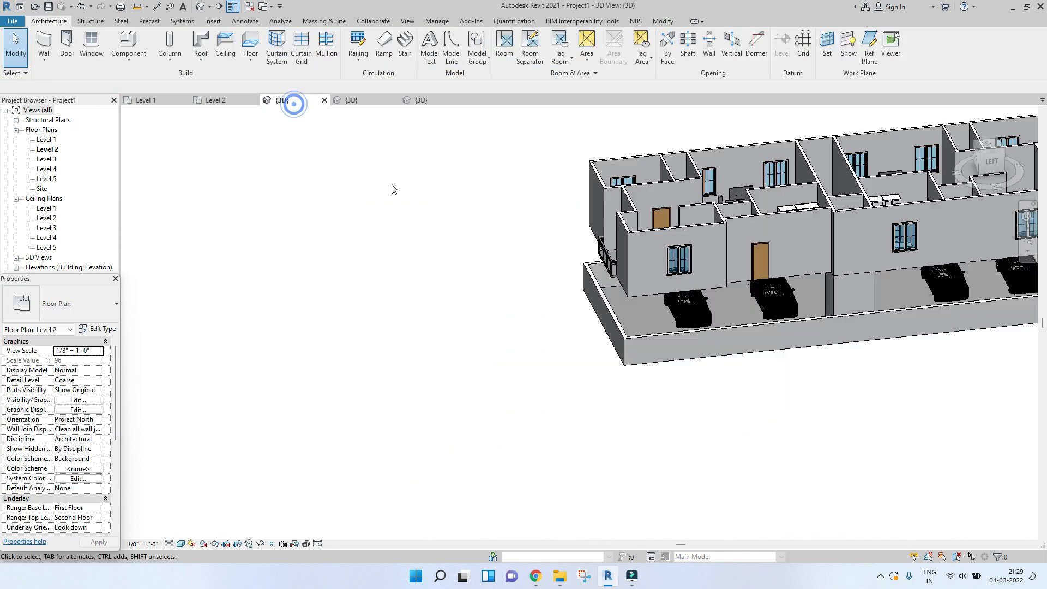
{"action": "middle_click_drag", "start_coordinate": [639, 332], "coordinate": [493, 427], "text": "shift"}
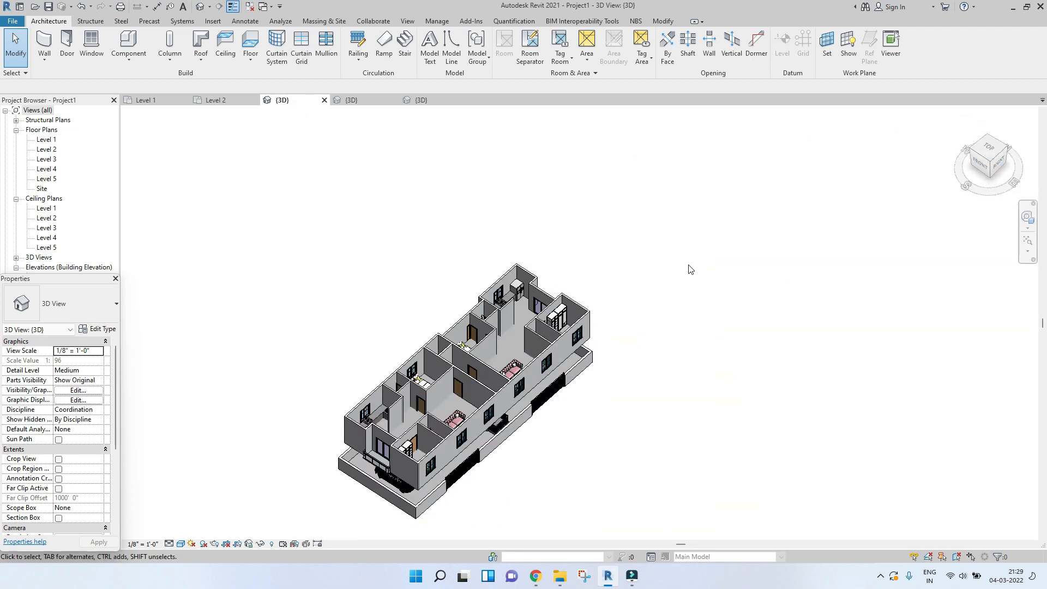
{"action": "scroll", "coordinate": [400, 422], "scroll_direction": "up", "scroll_amount": 3}
{"action": "middle_click_drag", "start_coordinate": [450, 427], "coordinate": [514, 330]}
{"action": "scroll", "coordinate": [513, 314], "scroll_direction": "down", "scroll_amount": 1}
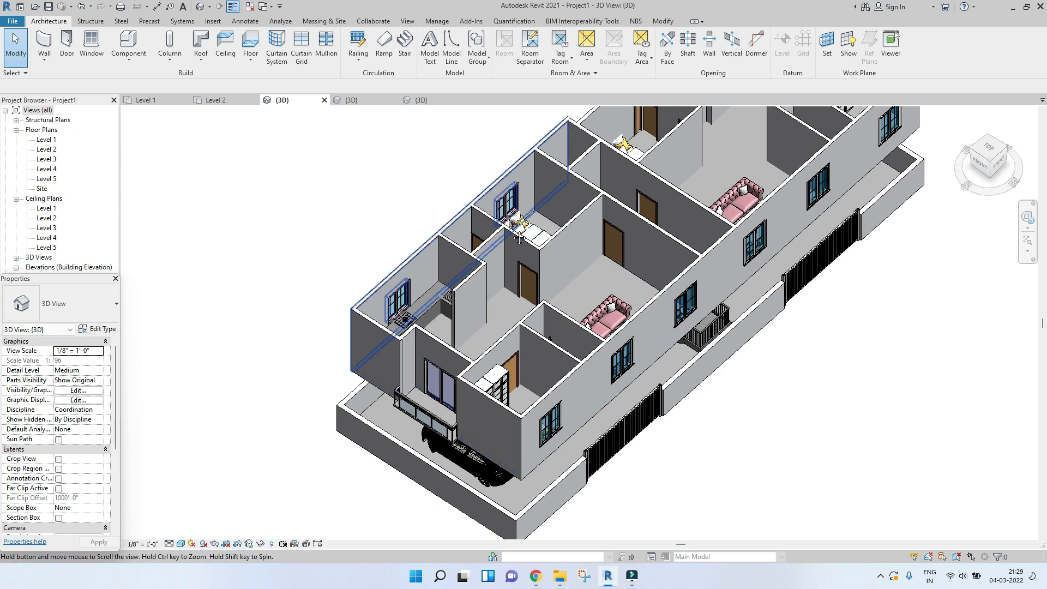
{"action": "middle_click_drag", "start_coordinate": [517, 232], "coordinate": [471, 263]}
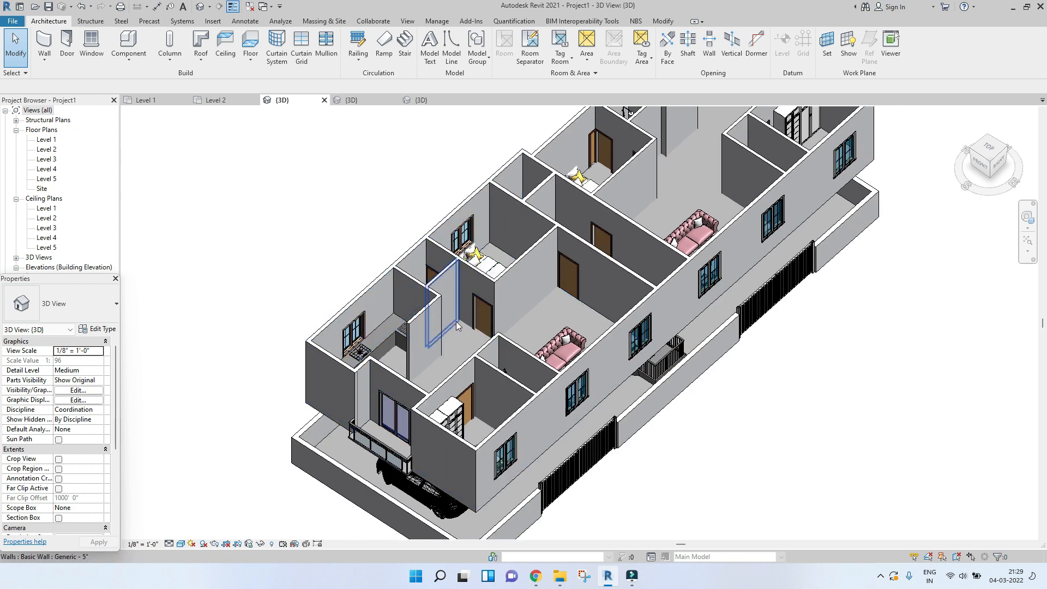
{"action": "scroll", "coordinate": [457, 326], "scroll_direction": "down", "scroll_amount": 2}
{"action": "left_click", "coordinate": [347, 371]}
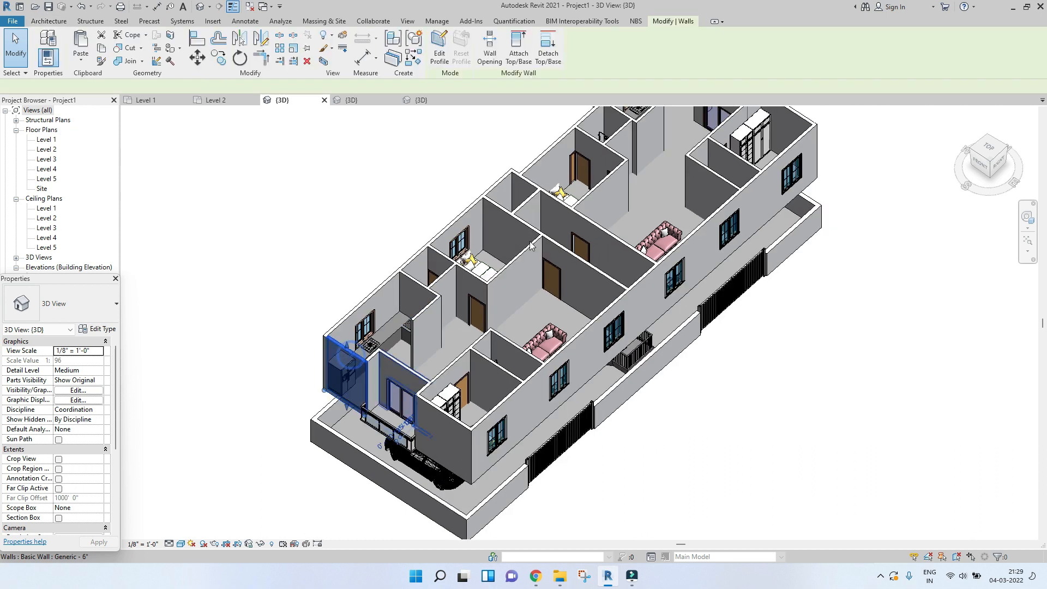
- Add three more exterior and lobby walls to the selection and isolate them with a selection box to view the Level 2 flats
{"action": "left_click", "coordinate": [520, 223], "text": "ctrl"}
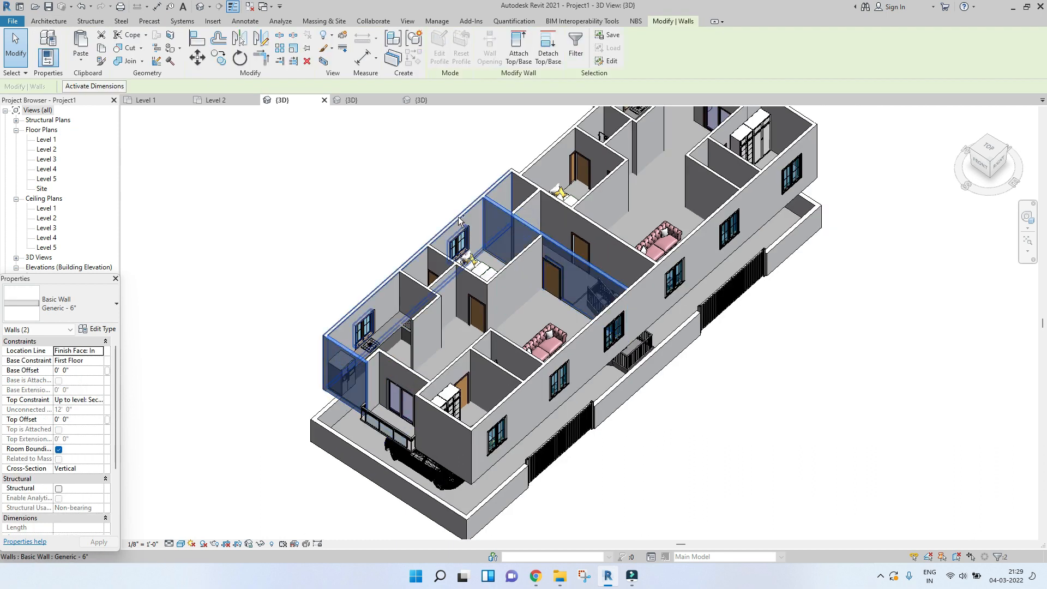
{"action": "key", "text": "Tab"}
{"action": "left_click", "coordinate": [581, 332], "text": "ctrl"}
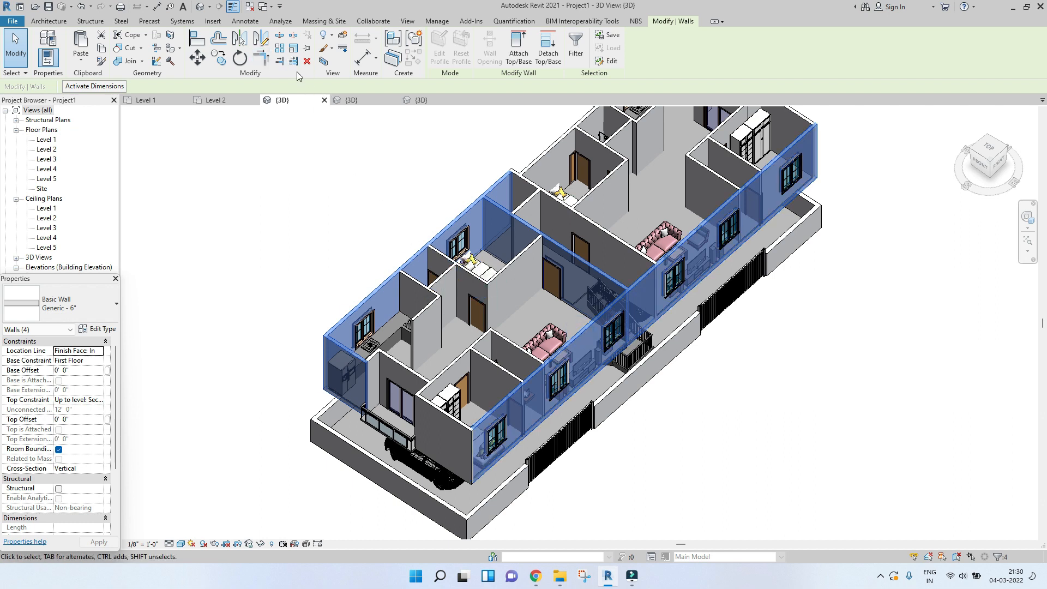
{"action": "left_click", "coordinate": [323, 61]}
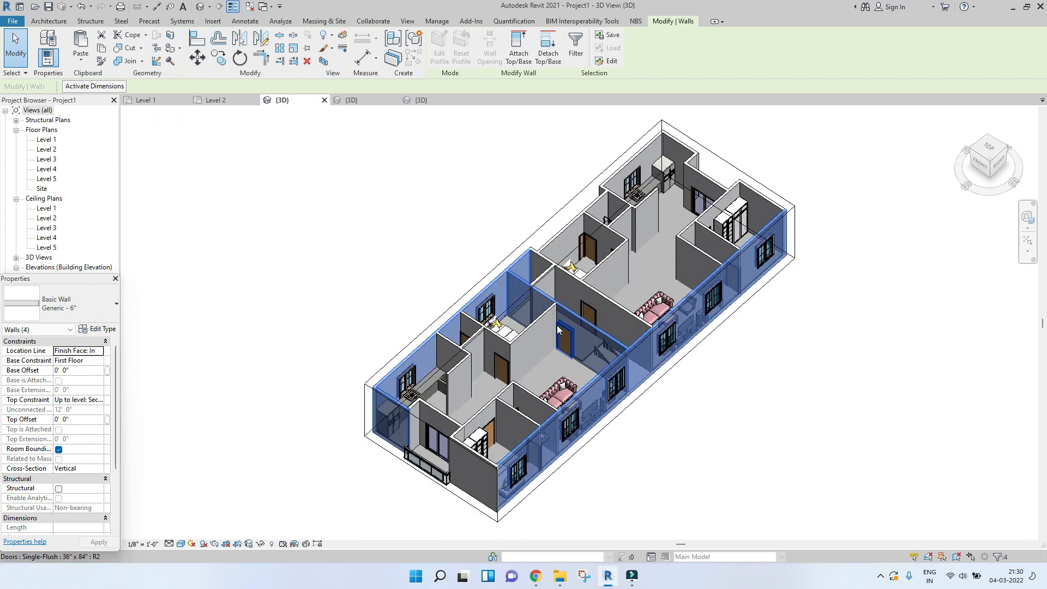
{"action": "left_click", "coordinate": [766, 412]}
{"action": "scroll", "coordinate": [734, 286], "scroll_direction": "up", "scroll_amount": 3}
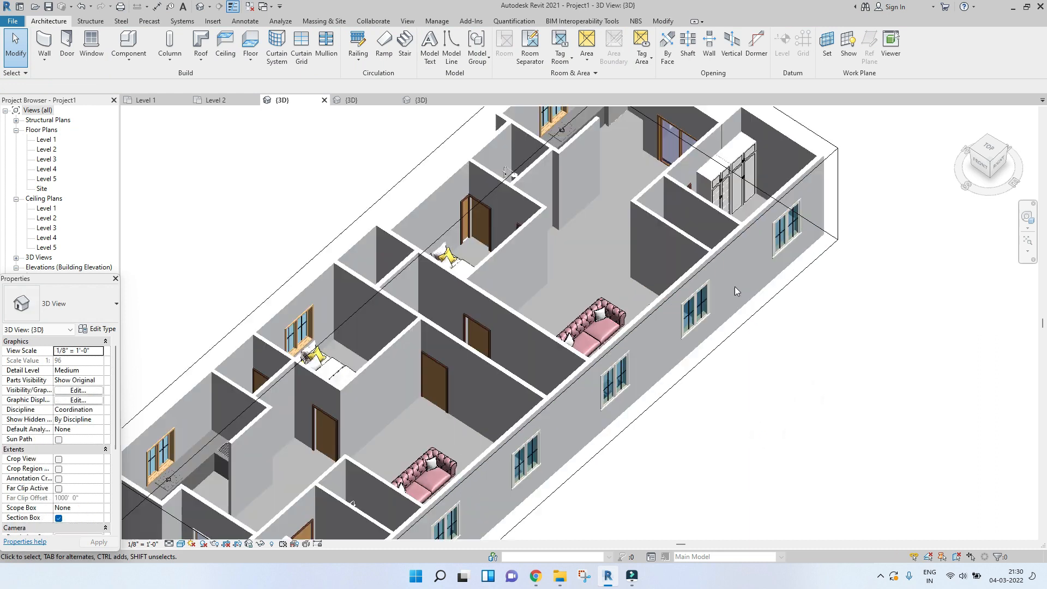
{"action": "scroll", "coordinate": [452, 335], "scroll_direction": "down", "scroll_amount": 2}
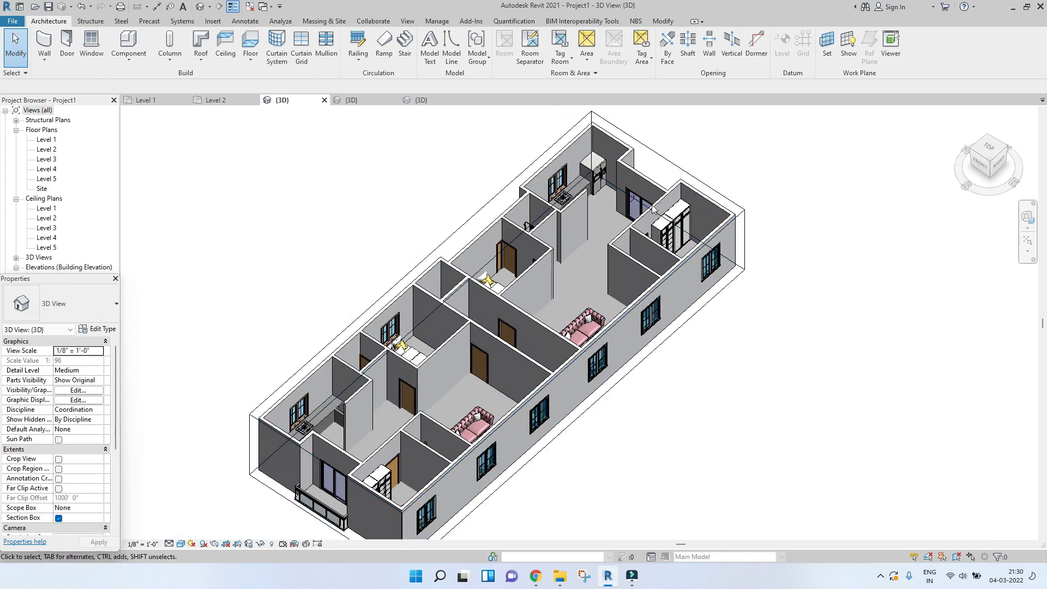
- Fit a selection box around the front flat using its lobby-side wall and long exterior wall
{"action": "left_click", "coordinate": [448, 344]}
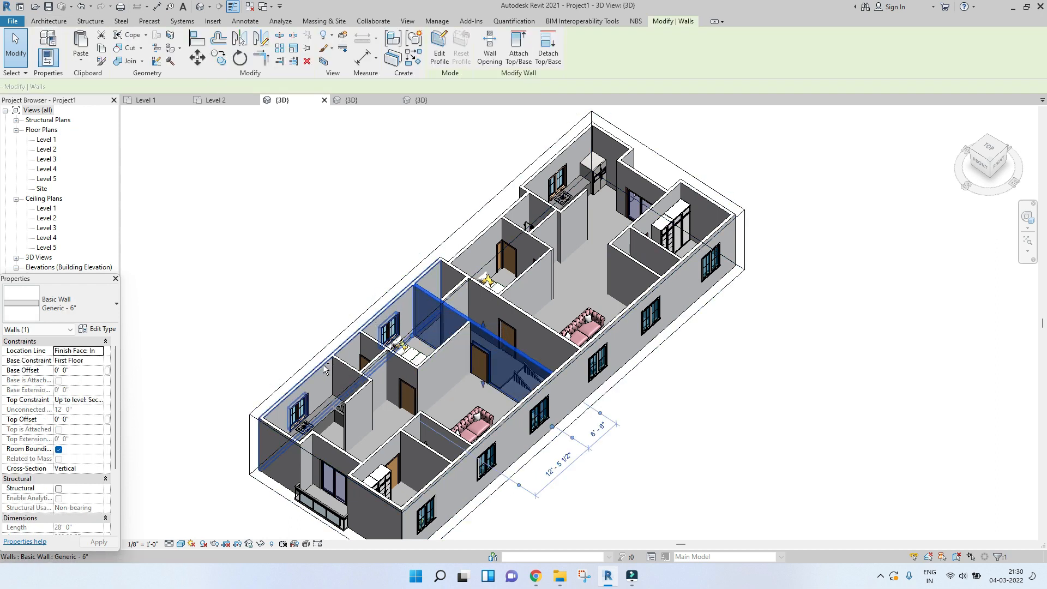
{"action": "left_click", "coordinate": [393, 319], "text": "ctrl"}
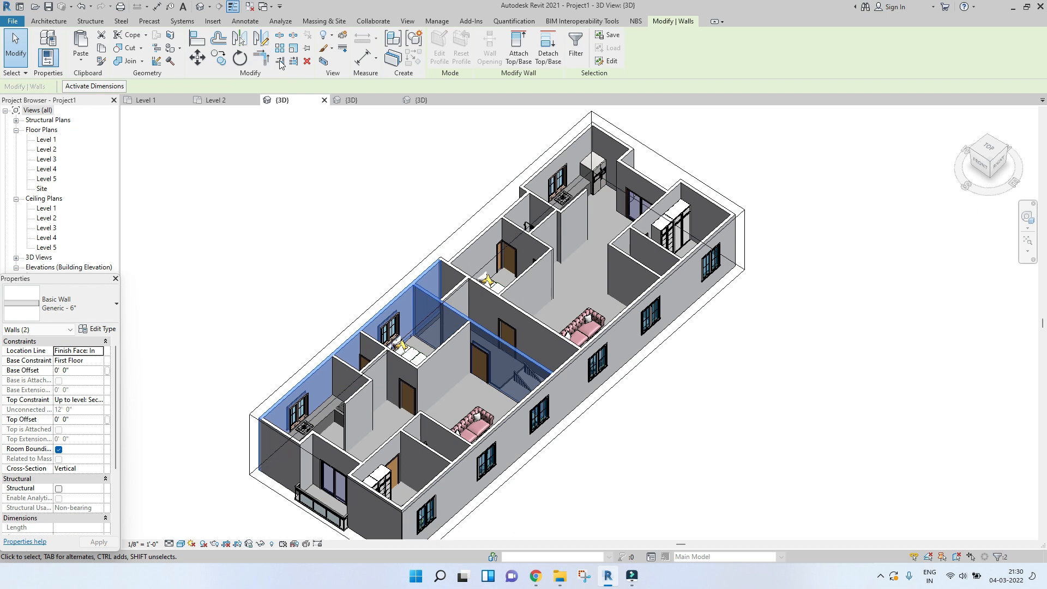
{"action": "left_click", "coordinate": [323, 61]}
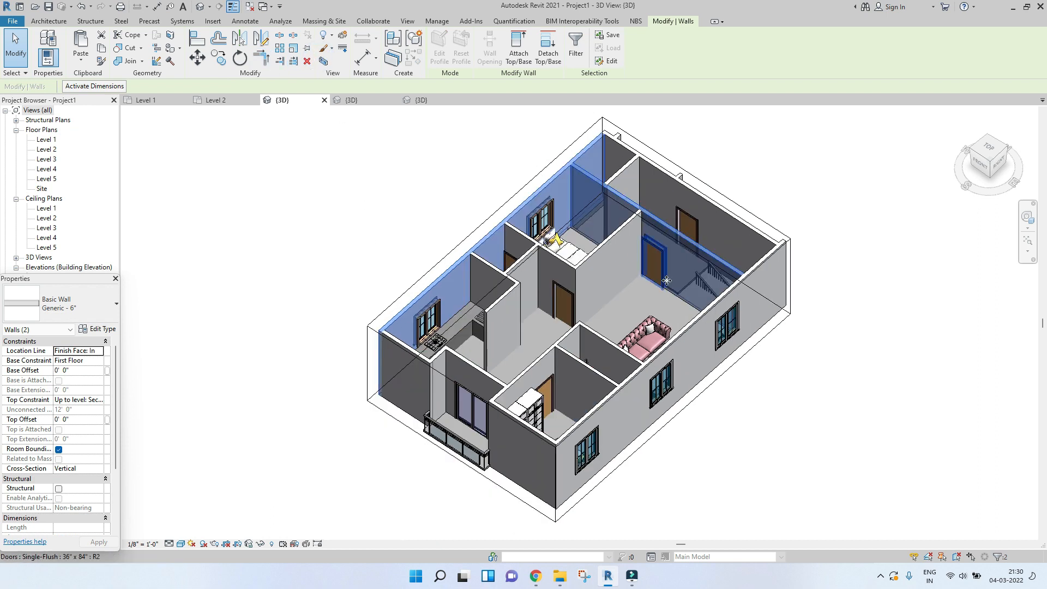
{"action": "left_click", "coordinate": [817, 317]}
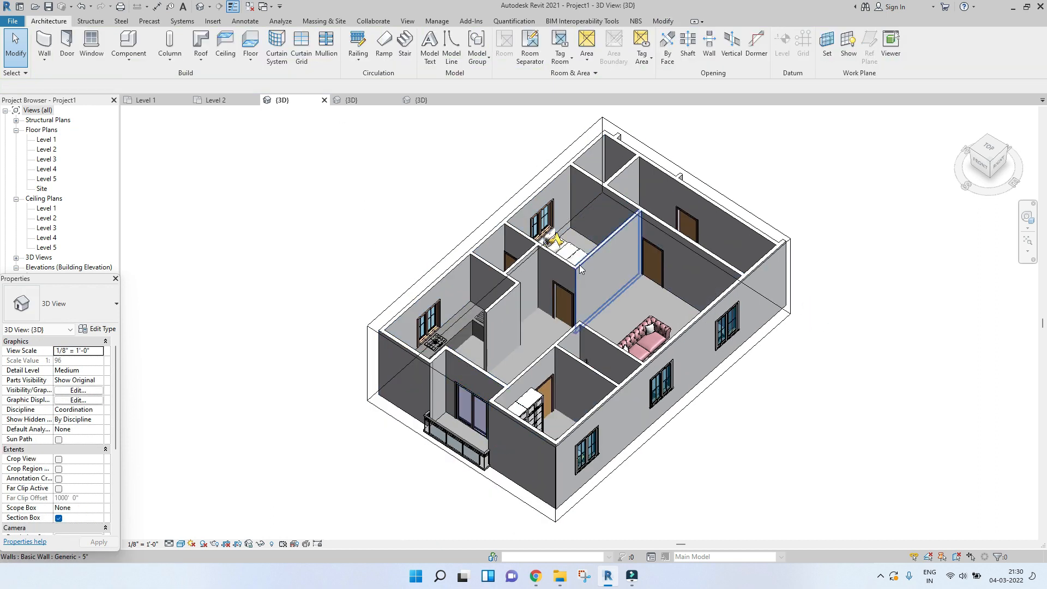
- Pull the section box's lobby-side face and windowed long face inwards to cut away the flat's outer walls
{"action": "left_click", "coordinate": [715, 186]}
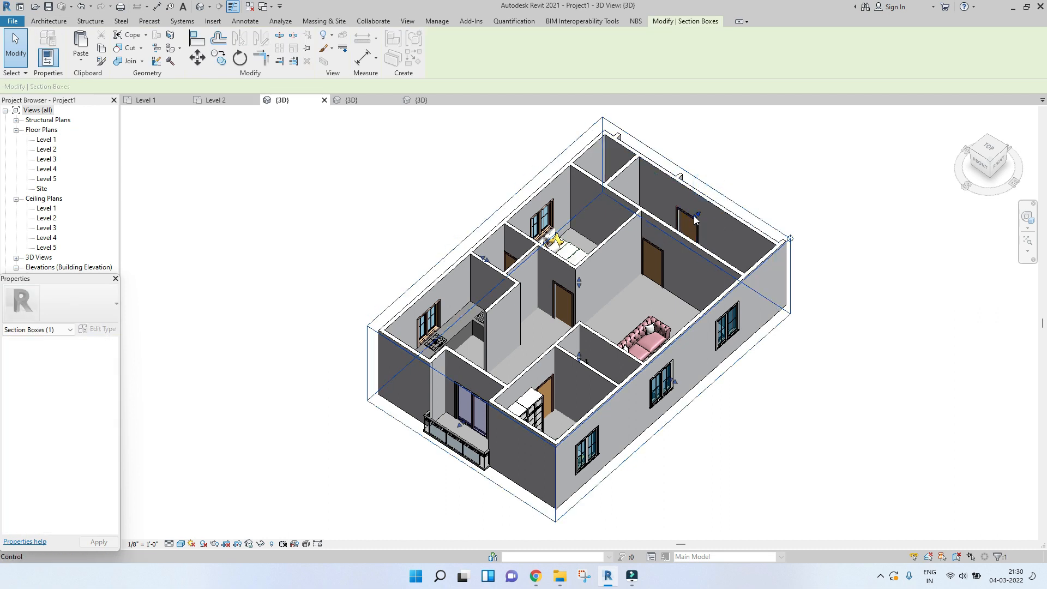
{"action": "left_click_drag", "start_coordinate": [659, 257], "coordinate": [649, 265]}
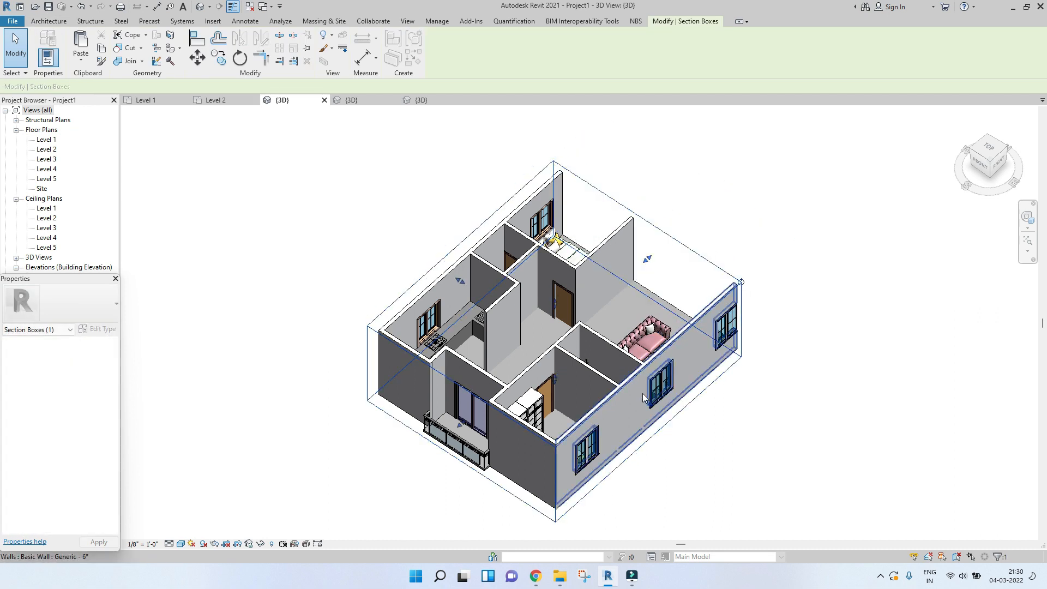
{"action": "left_click_drag", "start_coordinate": [644, 403], "coordinate": [631, 397]}
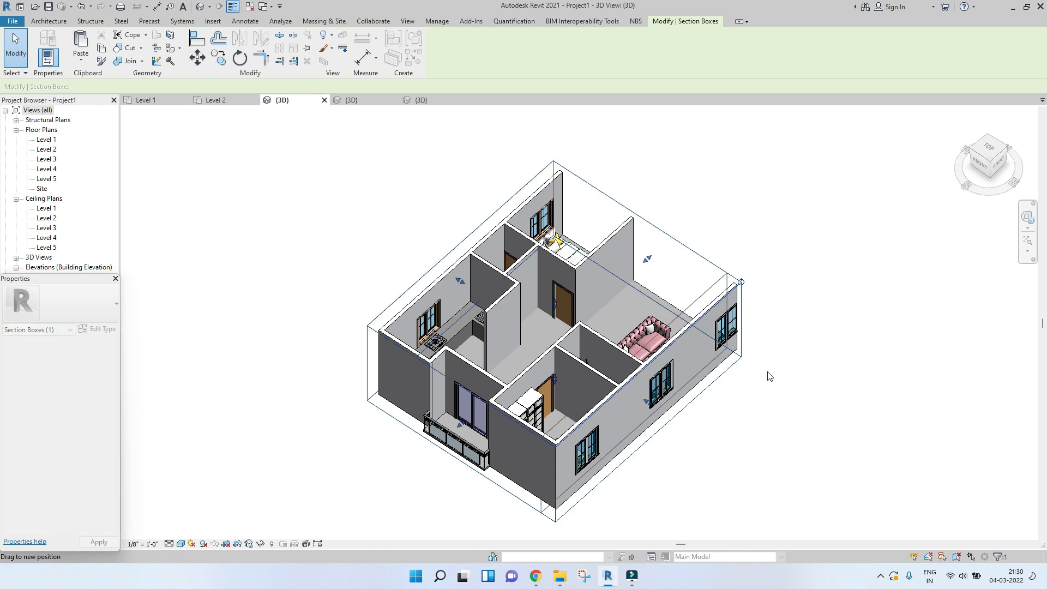
{"action": "left_click", "coordinate": [793, 357]}
- Turn the 3D view to the right-back corner, readjust the section box at the windowed wall and examine the furnished interior
{"action": "middle_click_drag", "start_coordinate": [569, 299], "coordinate": [556, 292], "text": "shift"}
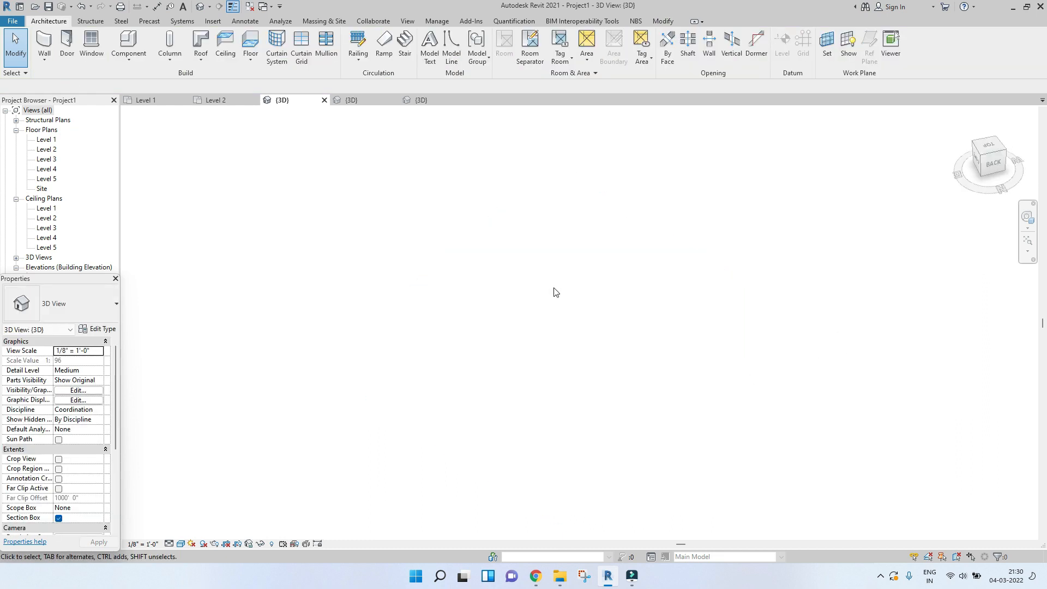
{"action": "left_click", "coordinate": [981, 157]}
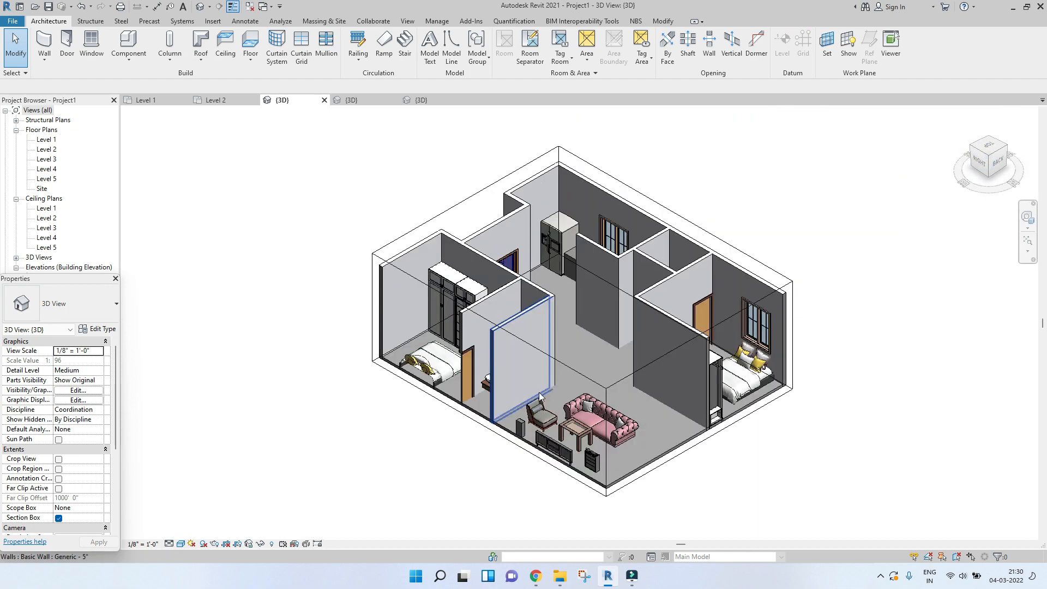
{"action": "left_click", "coordinate": [592, 383]}
{"action": "left_click_drag", "start_coordinate": [485, 387], "coordinate": [483, 380]}
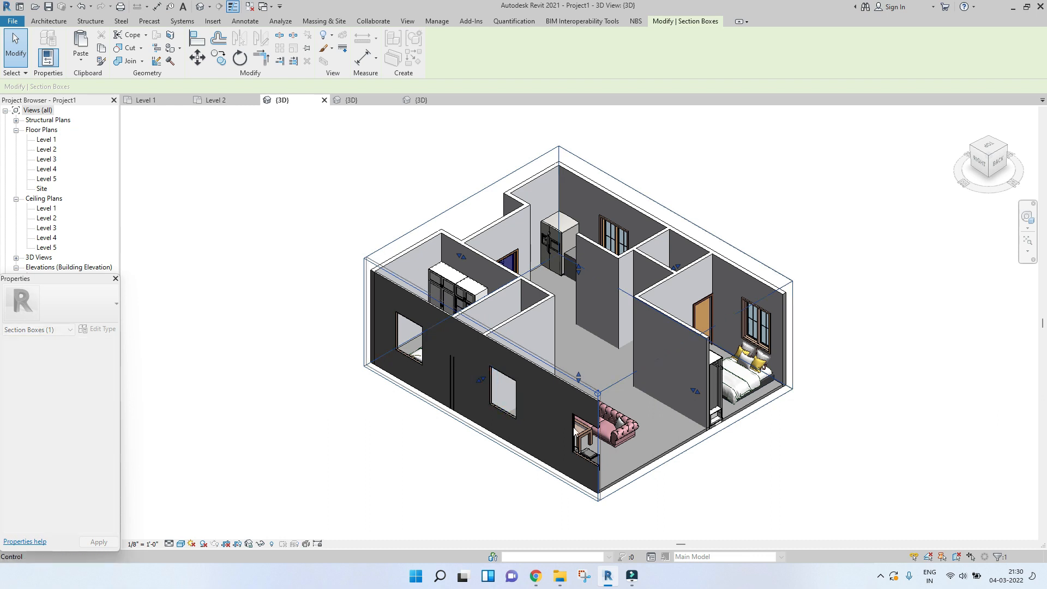
{"action": "left_click", "coordinate": [789, 444]}
{"action": "scroll", "coordinate": [762, 435], "scroll_direction": "down", "scroll_amount": 3}
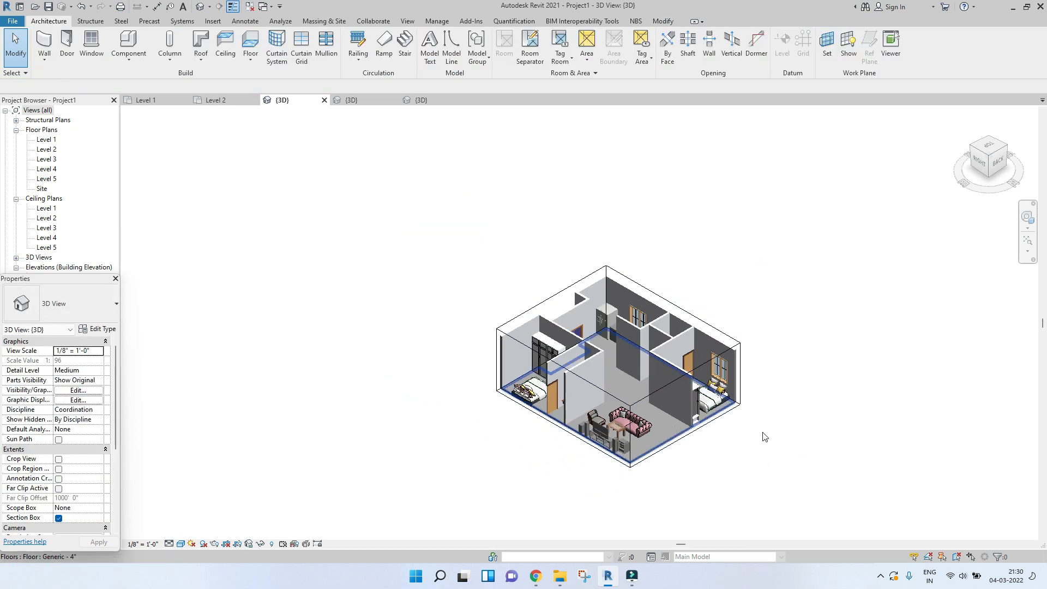
{"action": "scroll", "coordinate": [628, 420], "scroll_direction": "up", "scroll_amount": 3}
{"action": "scroll", "coordinate": [476, 320], "scroll_direction": "down", "scroll_amount": 3}
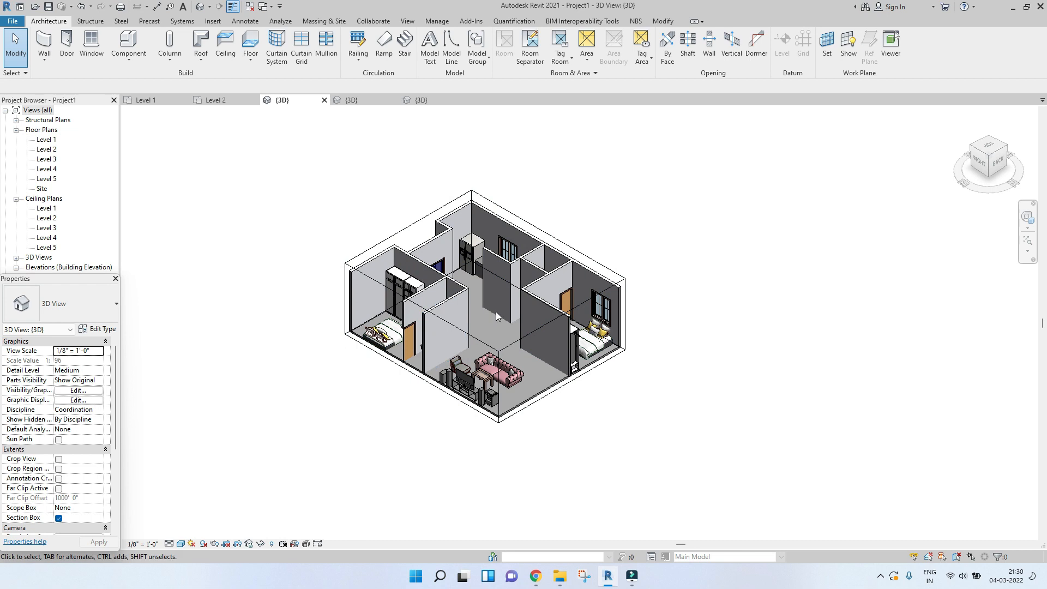
- Lower the section box's top face to cut through the flat's walls, and extend its bottom face slightly below the floor
{"action": "left_click", "coordinate": [517, 341]}
{"action": "left_click_drag", "start_coordinate": [482, 276], "coordinate": [482, 299]}
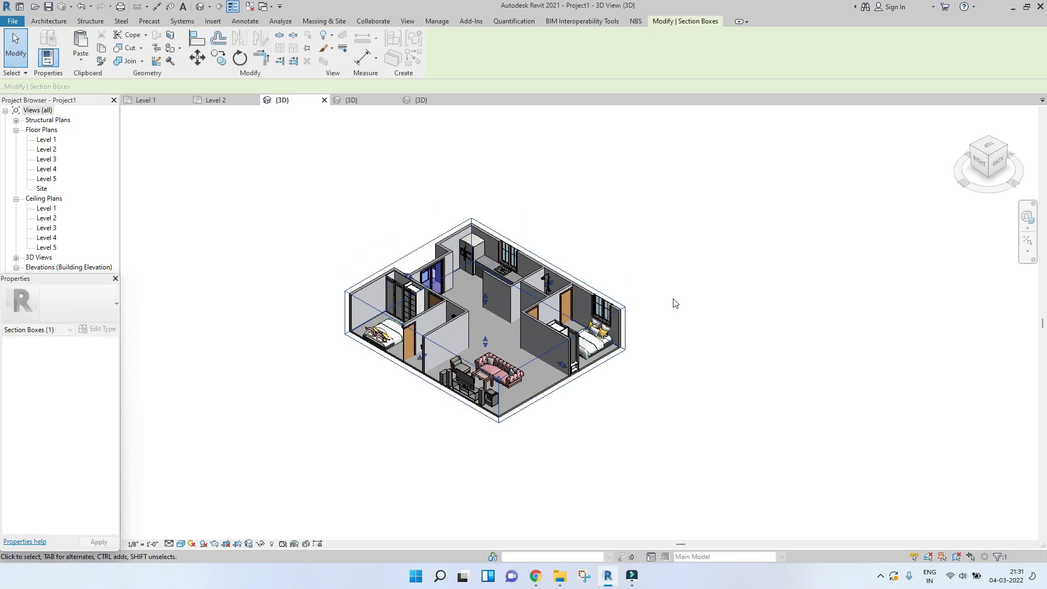
{"action": "left_click_drag", "start_coordinate": [485, 345], "coordinate": [484, 348]}
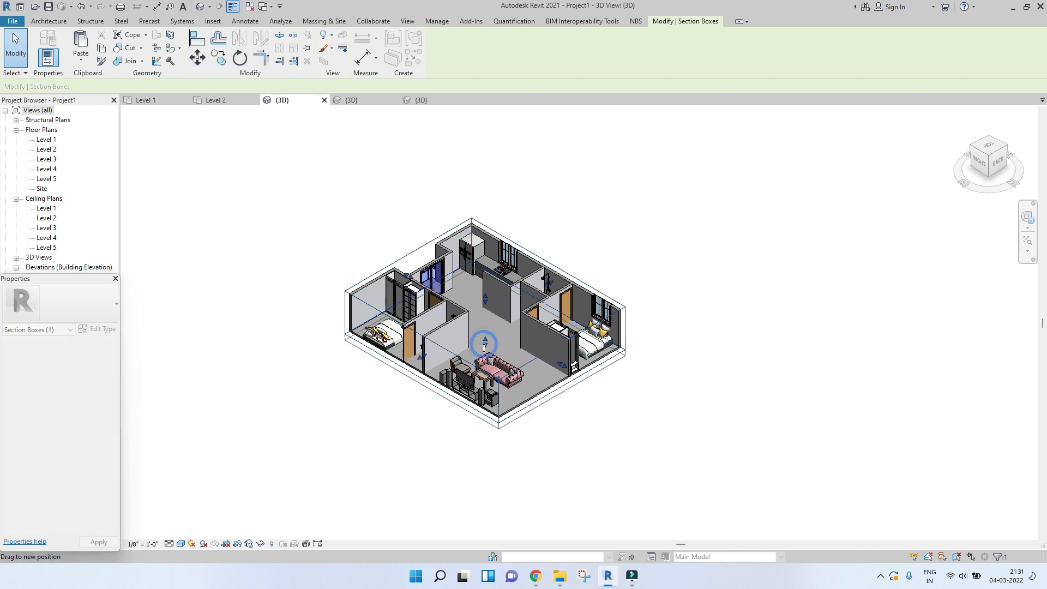
{"action": "left_click", "coordinate": [619, 253]}
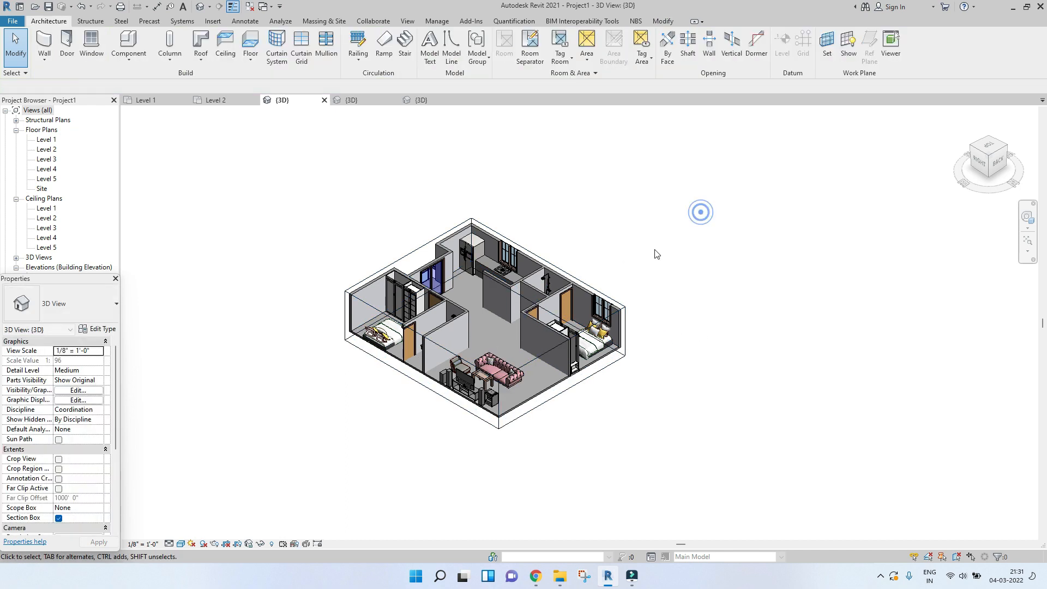
- Examine the cut-open flat, turn off the section box and view the whole building
{"action": "scroll", "coordinate": [627, 257], "scroll_direction": "up", "scroll_amount": 3}
{"action": "scroll", "coordinate": [633, 240], "scroll_direction": "down", "scroll_amount": 3}
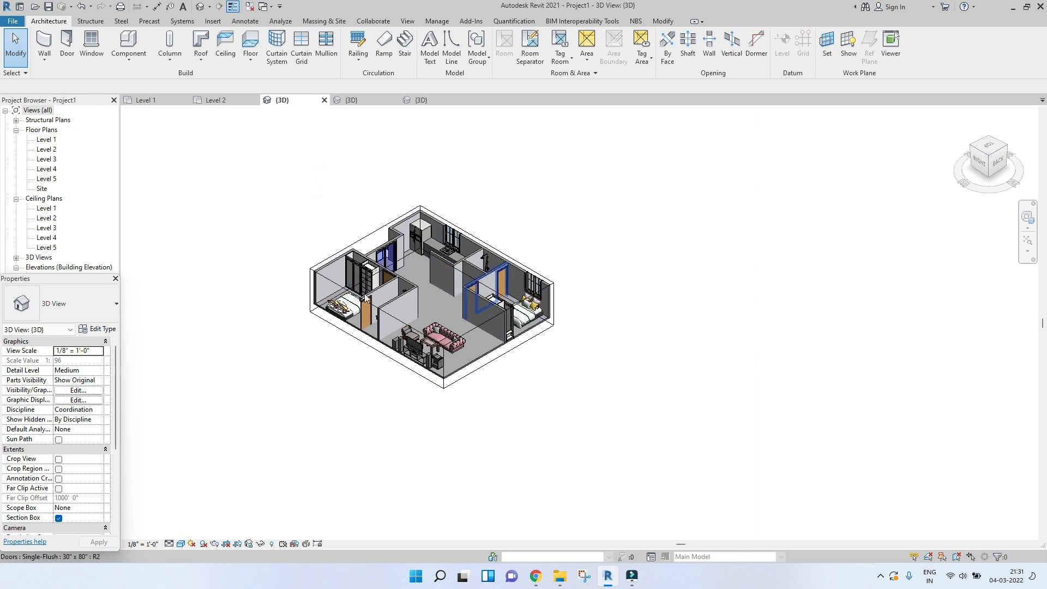
{"action": "left_click", "coordinate": [58, 518]}
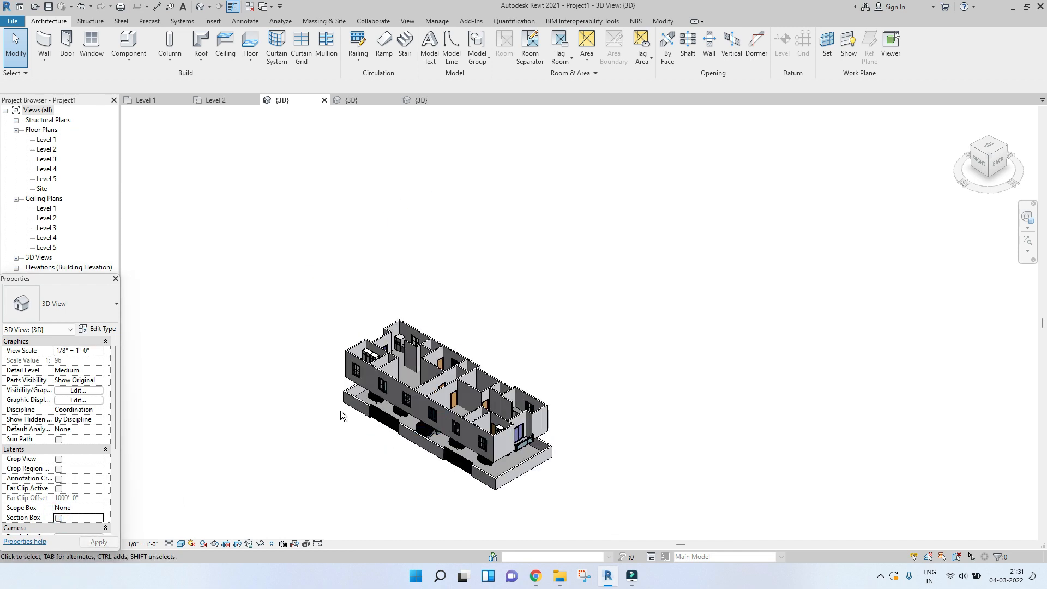
{"action": "middle_click_drag", "start_coordinate": [514, 415], "coordinate": [516, 414], "text": "shift"}
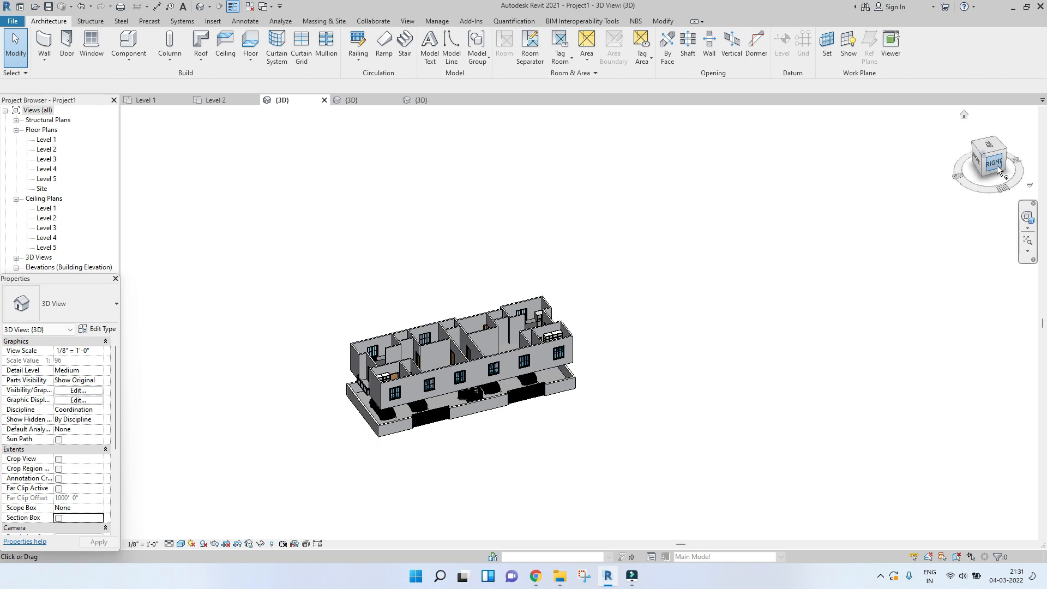
- Remove the imported 2BHK floor plan DWG and the central reference plane from the Level 2 plan
{"action": "left_click", "coordinate": [233, 100]}
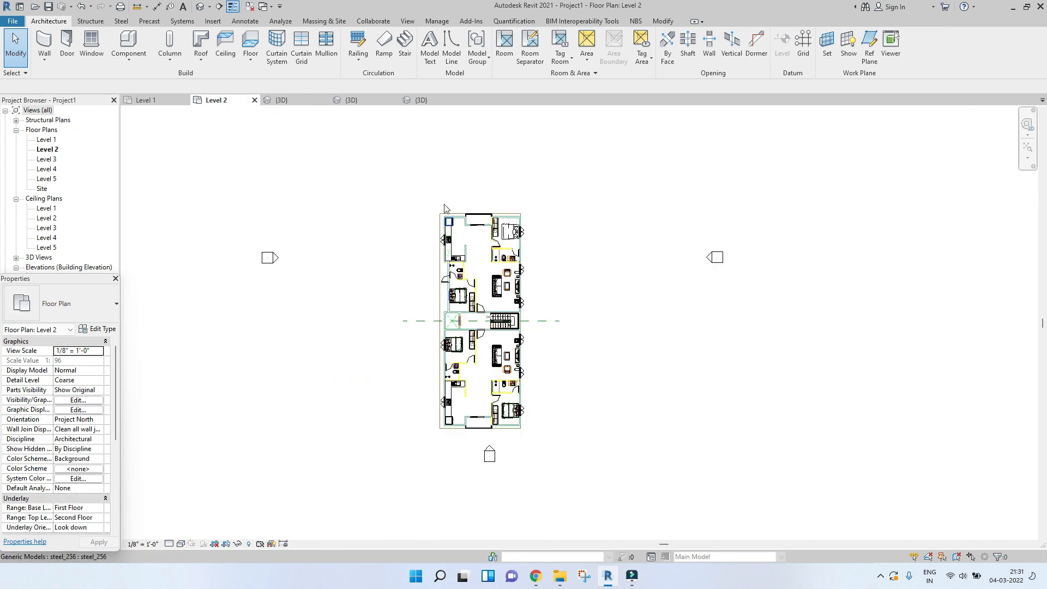
{"action": "left_click", "coordinate": [442, 213]}
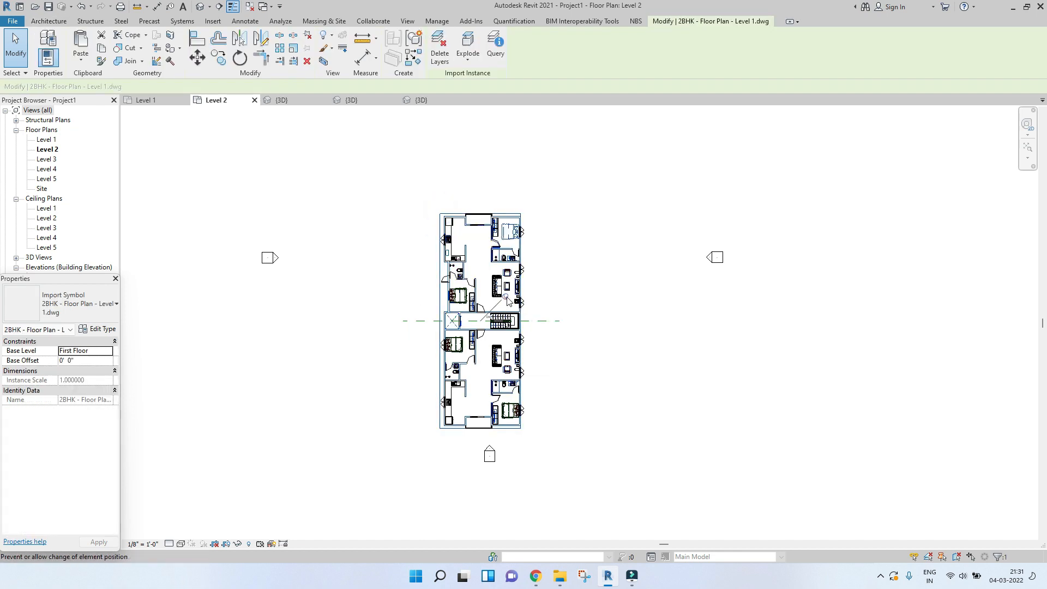
{"action": "key", "text": "Escape"}
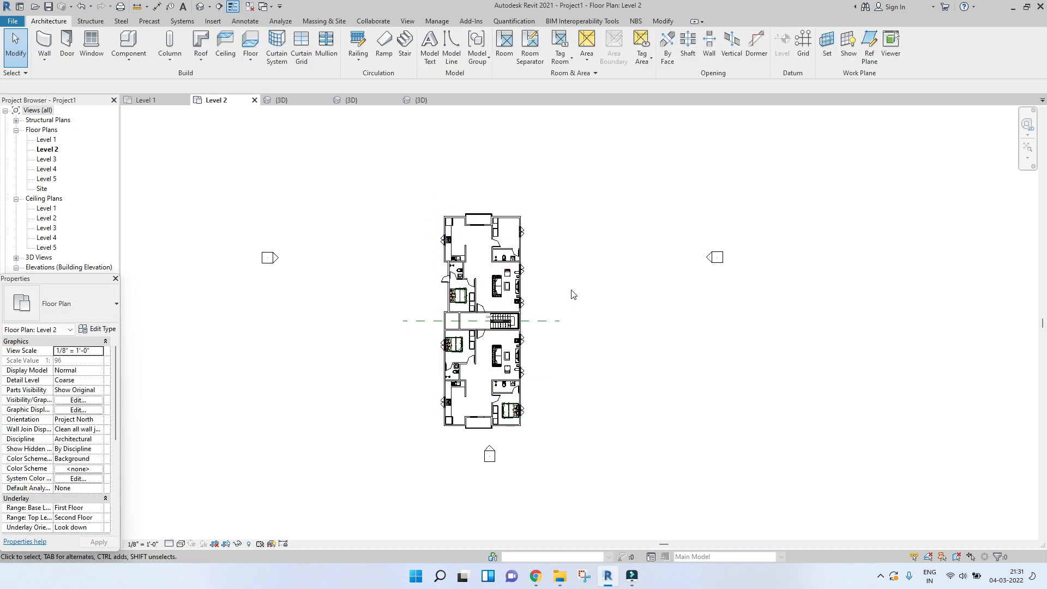
{"action": "scroll", "coordinate": [570, 291], "scroll_direction": "up", "scroll_amount": 2}
{"action": "left_click", "coordinate": [541, 318]}
{"action": "key", "text": "Delete"}
{"action": "scroll", "coordinate": [541, 327], "scroll_direction": "down", "scroll_amount": 3}
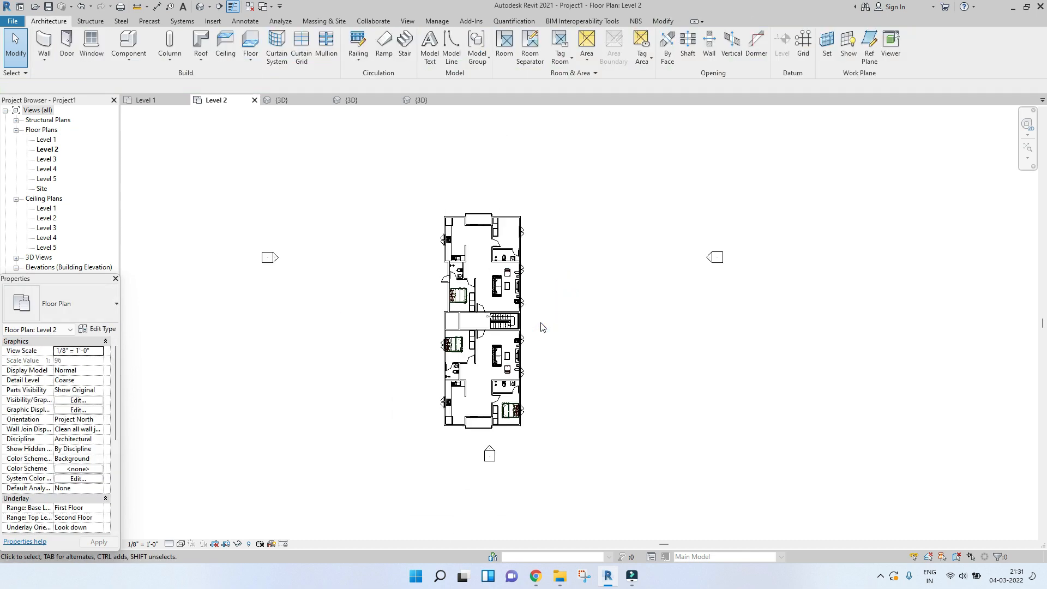
- Place a Side_opening_ElevatorLift_Door_with_Call_buttons_9478 door, 12000 x 2290 Opening, in the lift shaft wall facing the stair lobby on Level 2
{"action": "scroll", "coordinate": [480, 327], "scroll_direction": "up", "scroll_amount": 5}
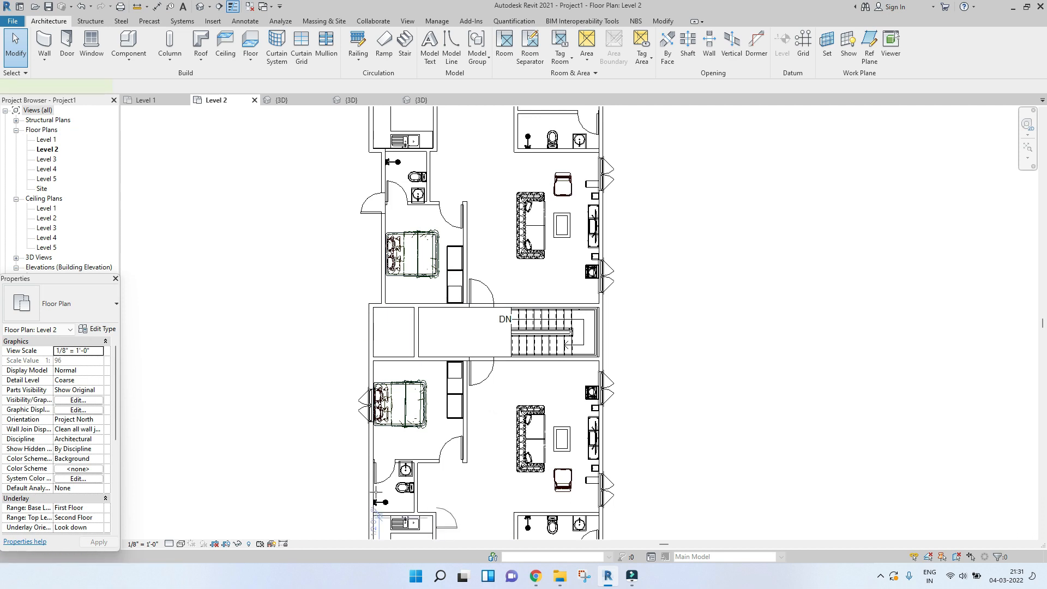
{"action": "key", "text": "d"}
{"action": "key", "text": "r"}
{"action": "left_click", "coordinate": [82, 297]}
{"action": "scroll", "coordinate": [57, 98], "scroll_direction": "down", "scroll_amount": 1}
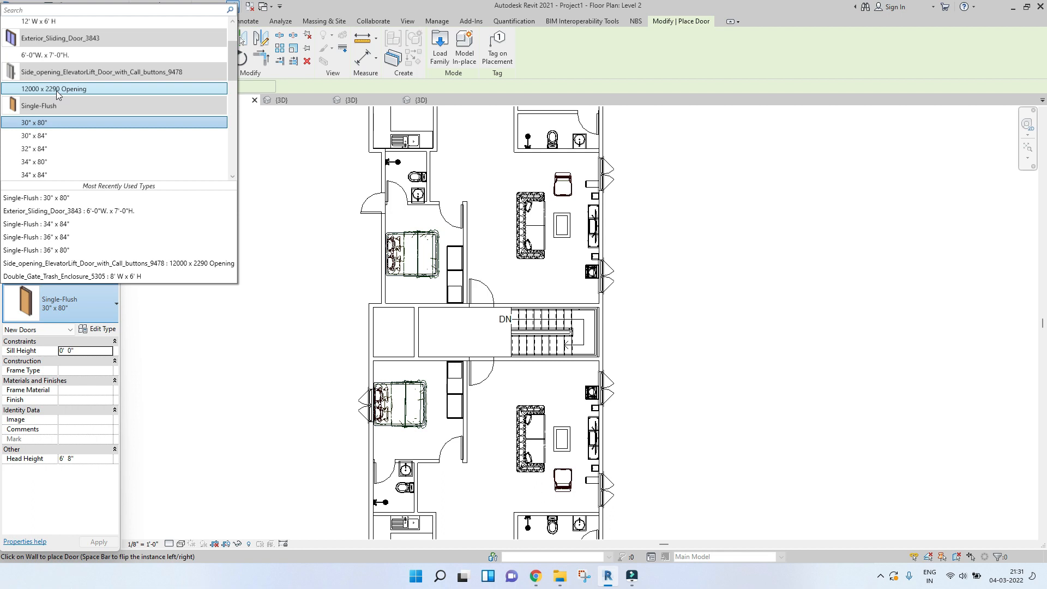
{"action": "left_click", "coordinate": [57, 89]}
{"action": "scroll", "coordinate": [416, 329], "scroll_direction": "up", "scroll_amount": 2}
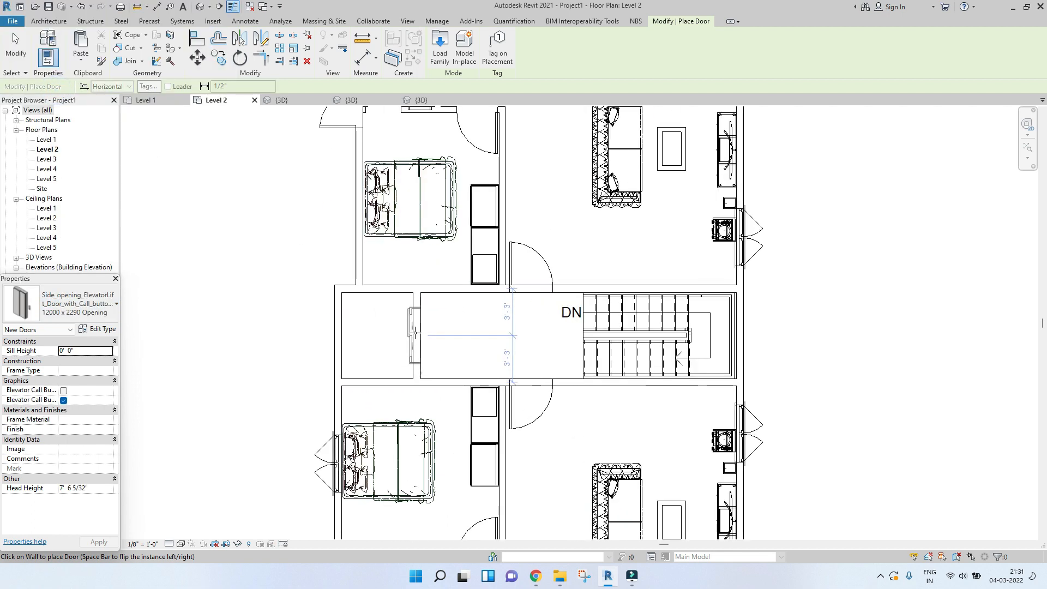
{"action": "left_click", "coordinate": [415, 332]}
{"action": "key", "text": "Escape"}
{"action": "key", "text": "Escape"}
{"action": "scroll", "coordinate": [450, 369], "scroll_direction": "down", "scroll_amount": 6}
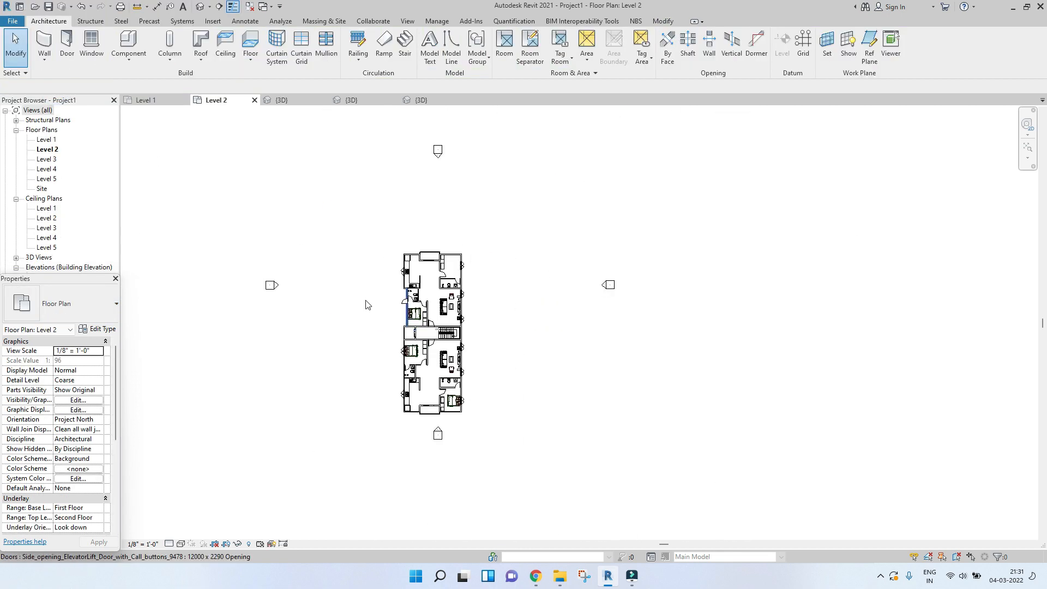
- Copy all elements of the Level 2 floor to the Second Floor and Third Floor levels in alignment and show the building in 3D
{"action": "scroll", "coordinate": [450, 369], "scroll_direction": "up", "scroll_amount": 2}
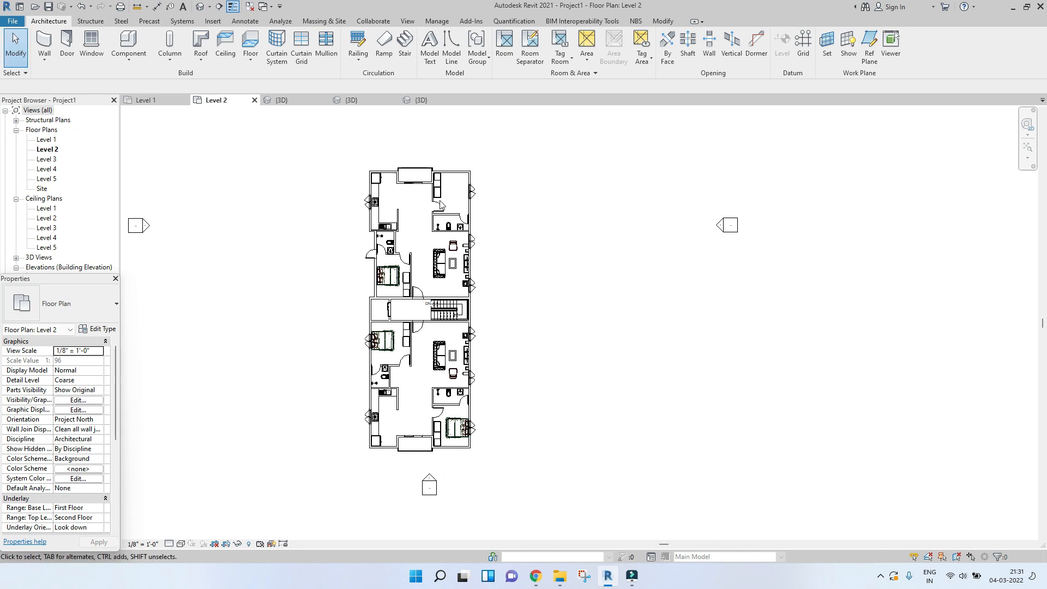
{"action": "scroll", "coordinate": [456, 430], "scroll_direction": "up", "scroll_amount": 3}
{"action": "scroll", "coordinate": [500, 431], "scroll_direction": "down", "scroll_amount": 3}
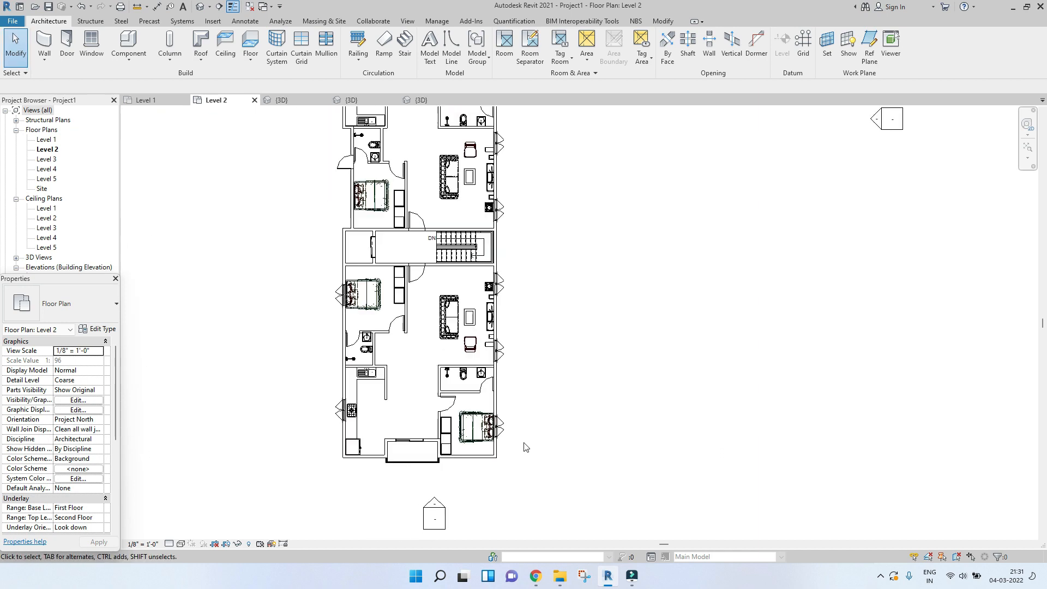
{"action": "left_click_drag", "start_coordinate": [334, 155], "coordinate": [582, 465]}
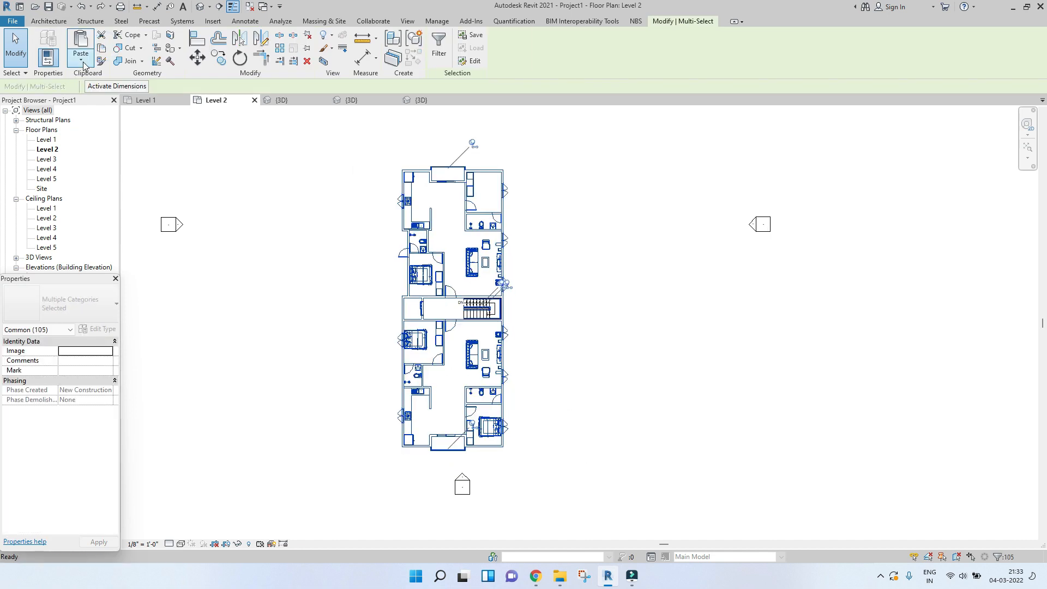
{"action": "left_click", "coordinate": [81, 60]}
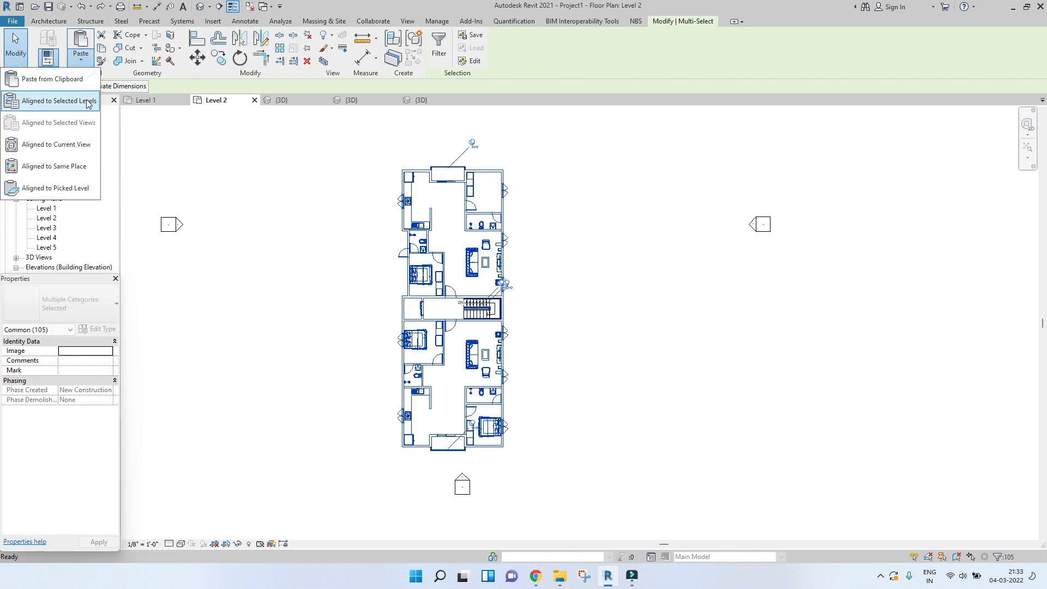
{"action": "left_click", "coordinate": [87, 101]}
{"action": "left_click", "coordinate": [667, 246]}
{"action": "left_click", "coordinate": [669, 261], "text": "shift"}
{"action": "left_click", "coordinate": [708, 377]}
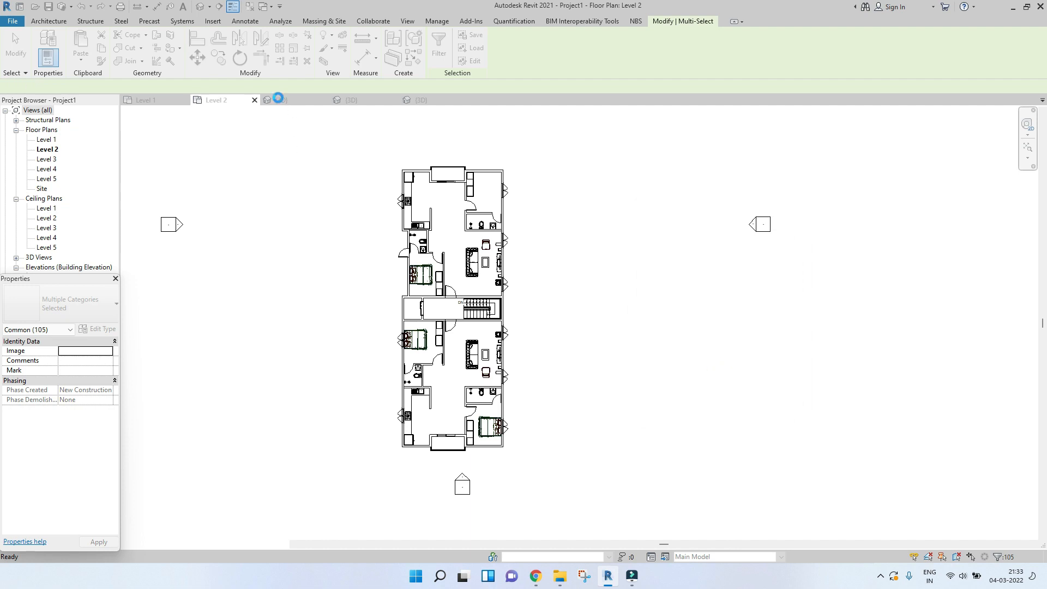
{"action": "left_click", "coordinate": [281, 101]}
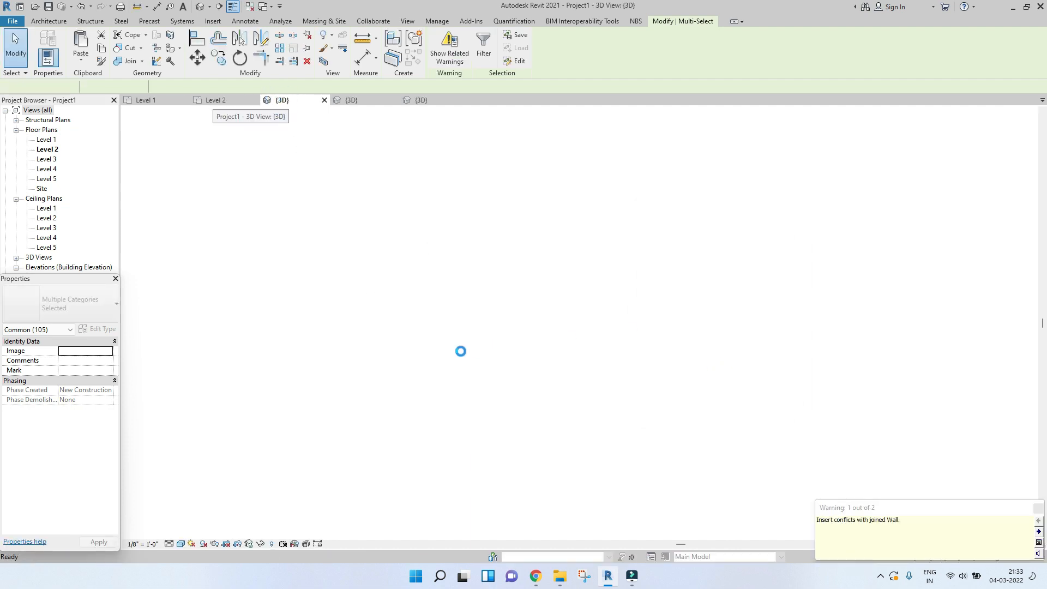
{"action": "left_click", "coordinate": [869, 346]}
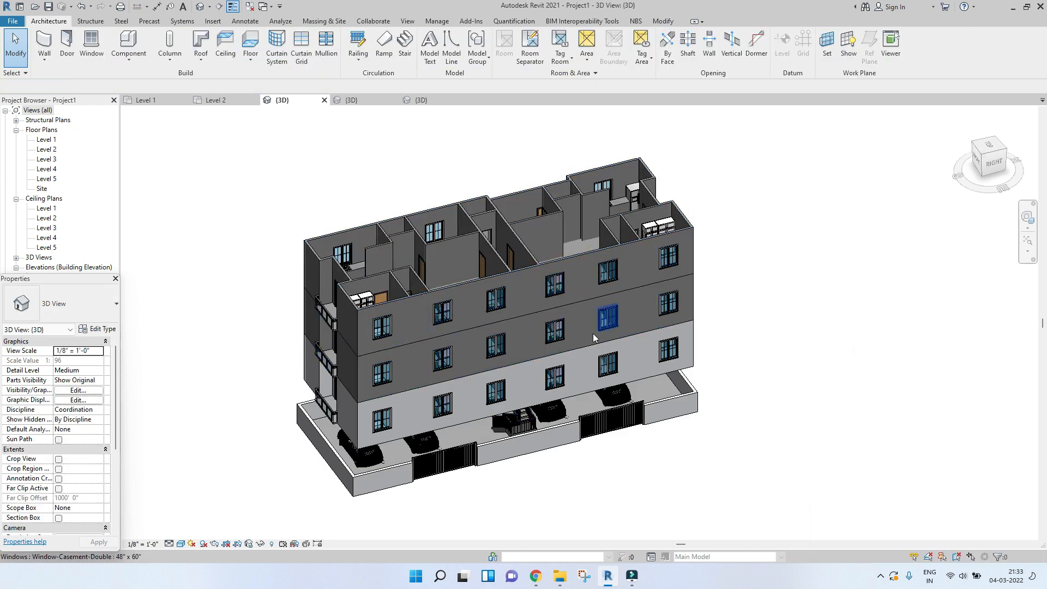
- Filter a selection of the upper storeys down to walls only and try to override their graphics in the 3D view
{"action": "scroll", "coordinate": [391, 358], "scroll_direction": "down", "scroll_amount": 4}
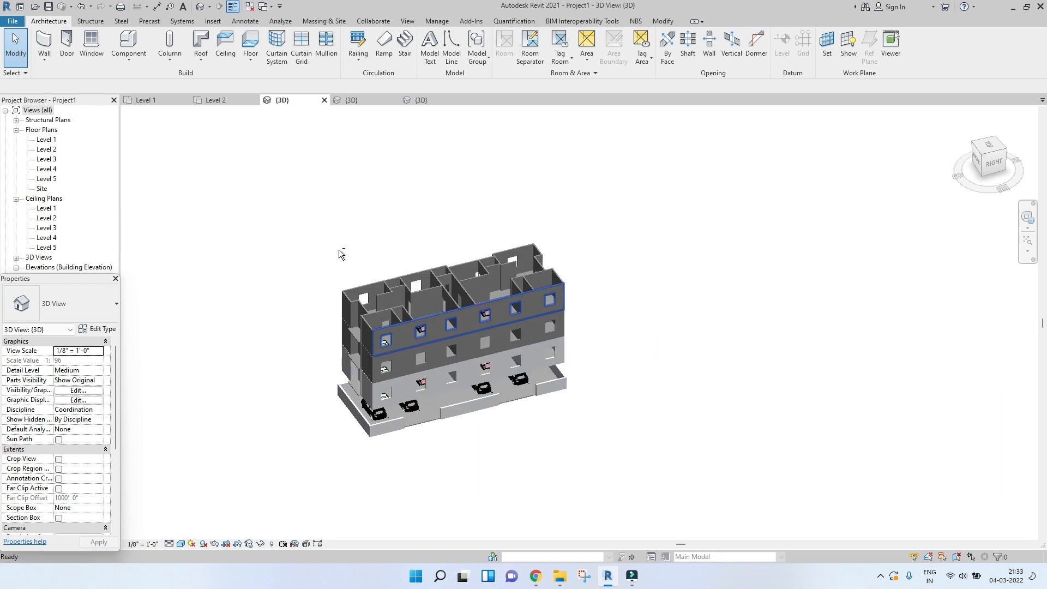
{"action": "left_click_drag", "start_coordinate": [276, 220], "coordinate": [579, 390]}
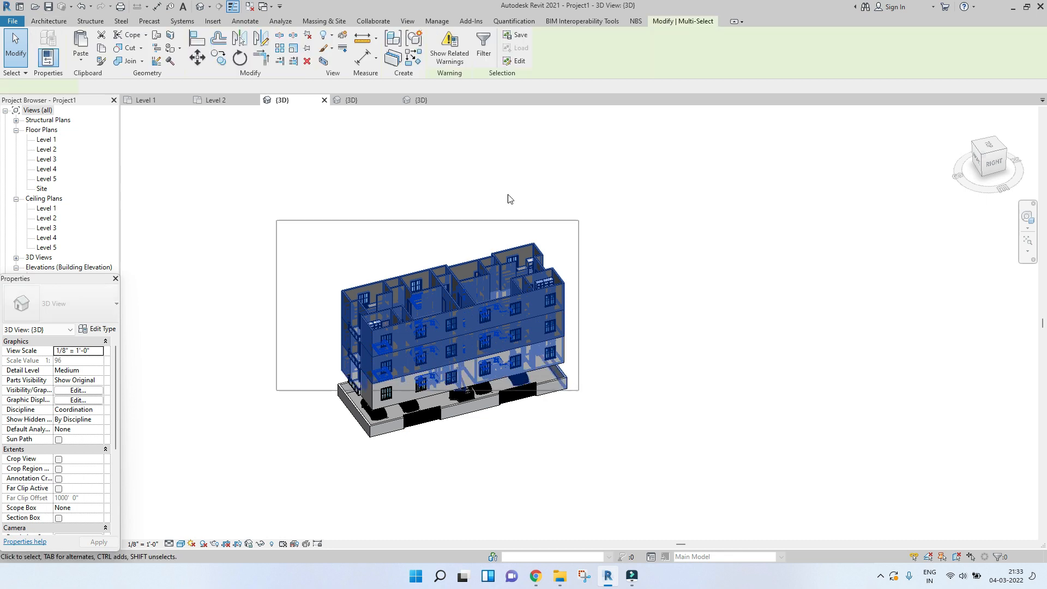
{"action": "left_click", "coordinate": [483, 48]}
{"action": "left_click", "coordinate": [593, 233]}
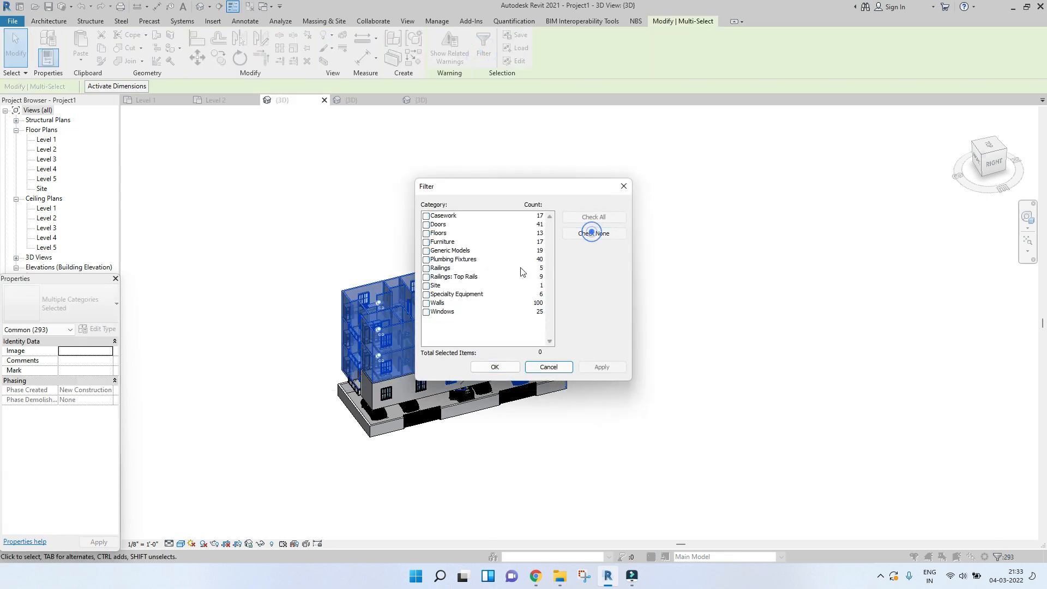
{"action": "left_click", "coordinate": [426, 304]}
{"action": "left_click", "coordinate": [494, 366]}
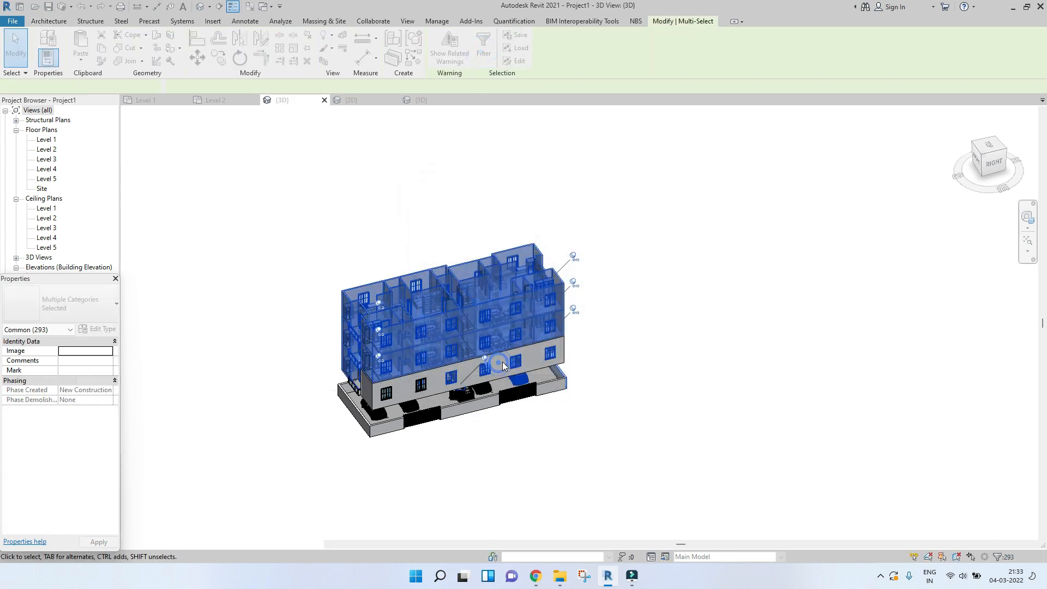
{"action": "right_click", "coordinate": [475, 291]}
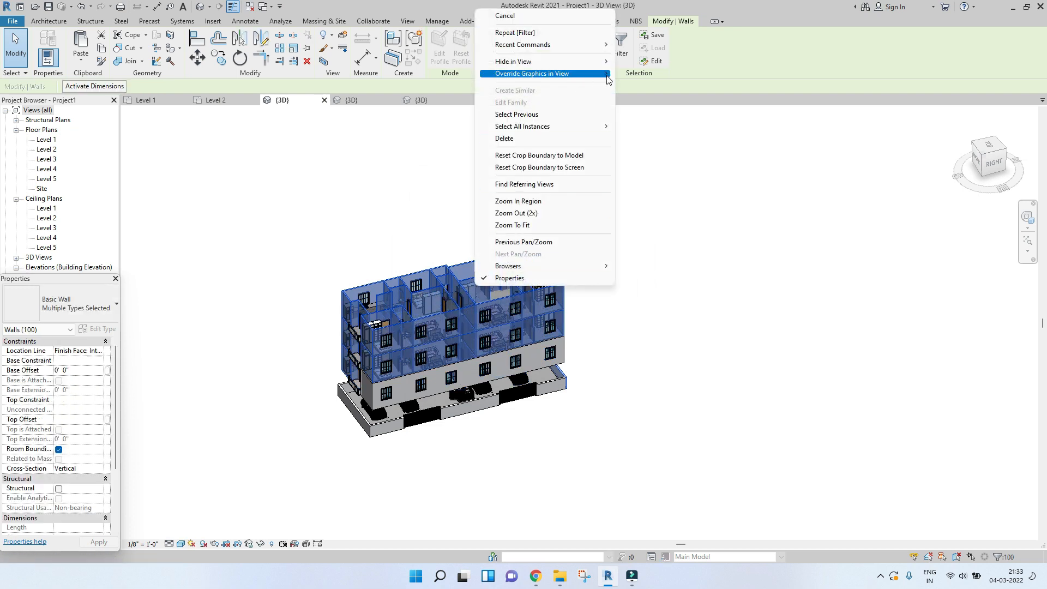
{"action": "left_click", "coordinate": [730, 307]}
{"action": "left_click", "coordinate": [555, 428]}
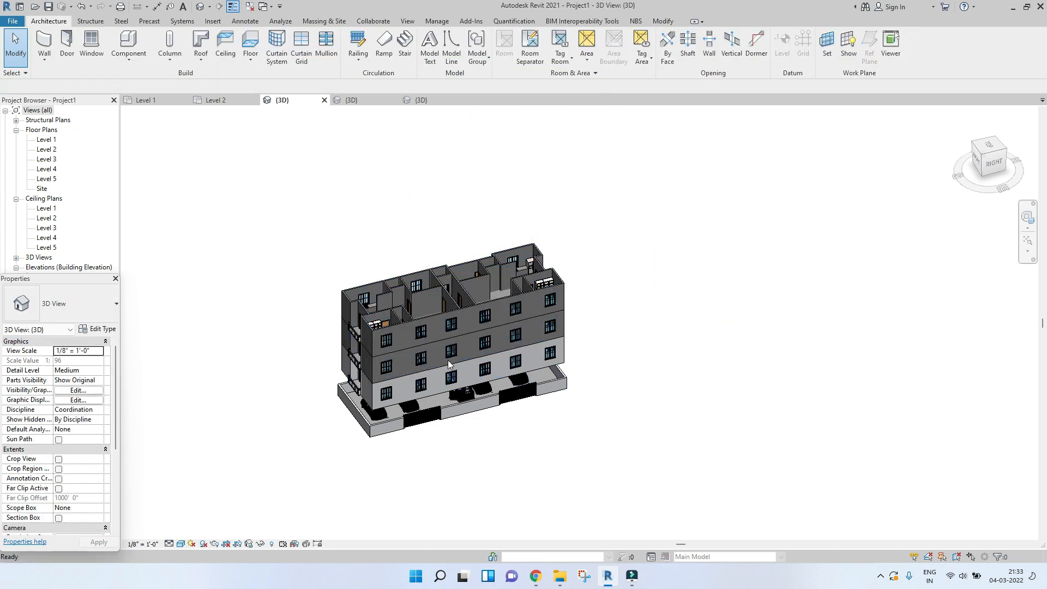
{"action": "scroll", "coordinate": [448, 362], "scroll_direction": "up", "scroll_amount": 3}
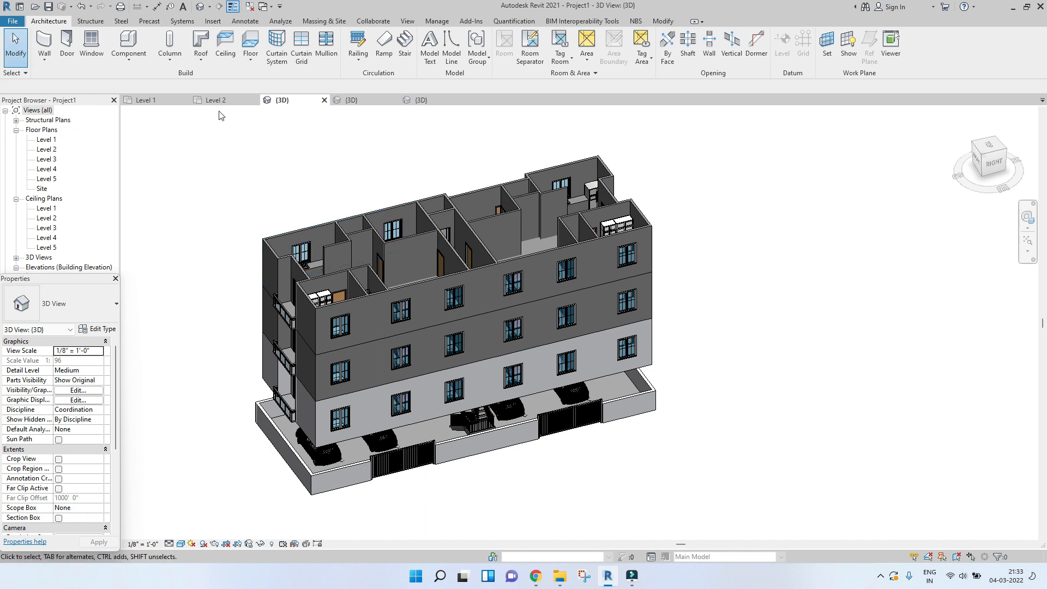
- Open the Level 5 floor plan and set its underlay base level to Third Floor
{"action": "double_click", "coordinate": [47, 179]}
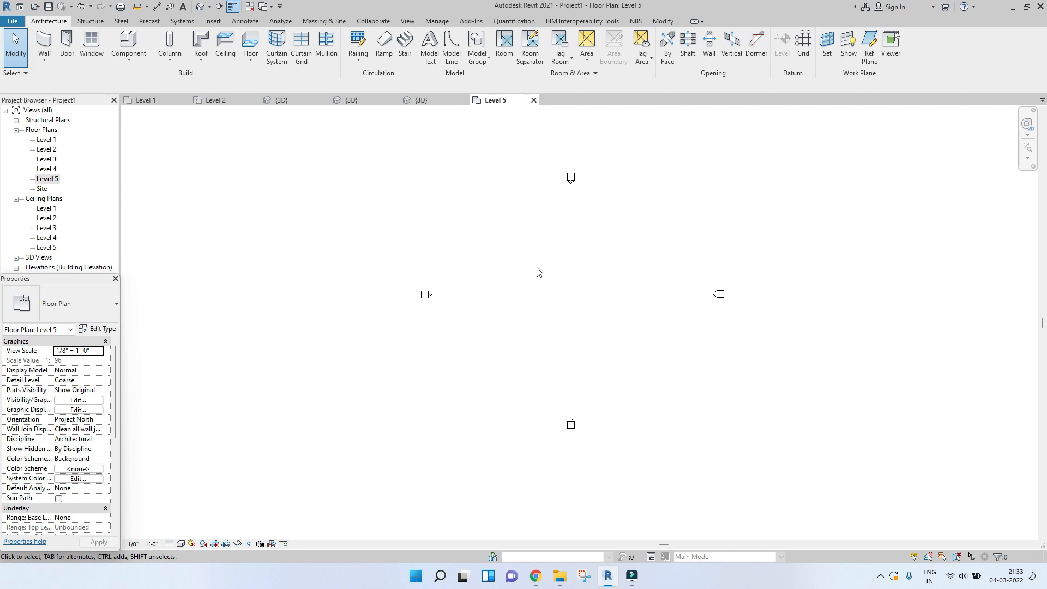
{"action": "left_click", "coordinate": [99, 518]}
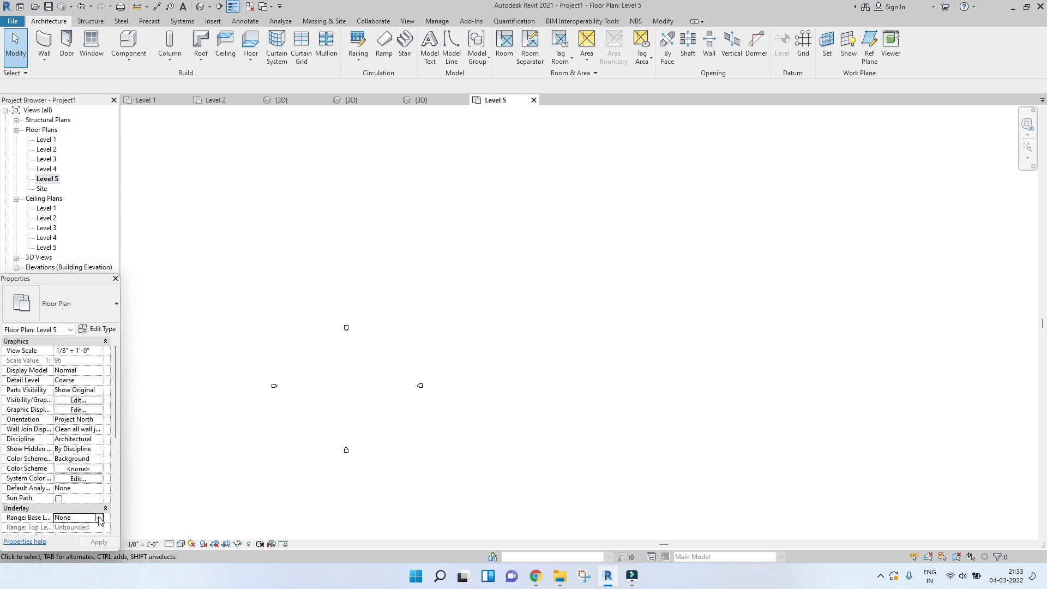
{"action": "left_click", "coordinate": [99, 518]}
{"action": "left_click", "coordinate": [70, 498]}
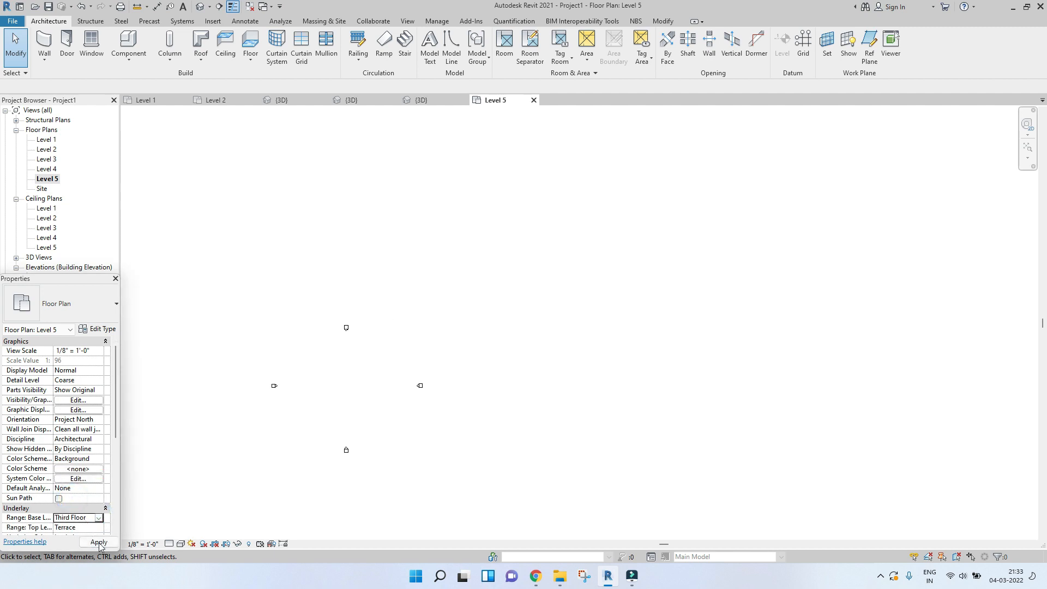
{"action": "scroll", "coordinate": [346, 472], "scroll_direction": "up", "scroll_amount": 5}
{"action": "middle_click_drag", "start_coordinate": [367, 309], "coordinate": [411, 402]}
{"action": "scroll", "coordinate": [411, 402], "scroll_direction": "down", "scroll_amount": 1}
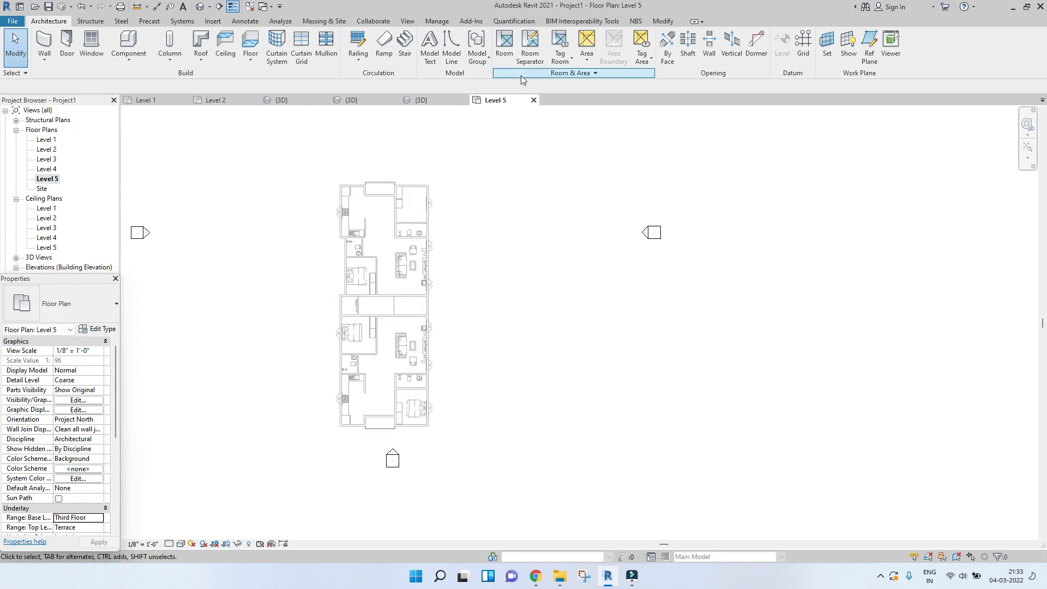
- Draw Generic - 6" walls from the north balcony's corner along the west facade, following the setback beside the bathroom and bedroom
{"action": "left_click", "coordinate": [44, 43]}
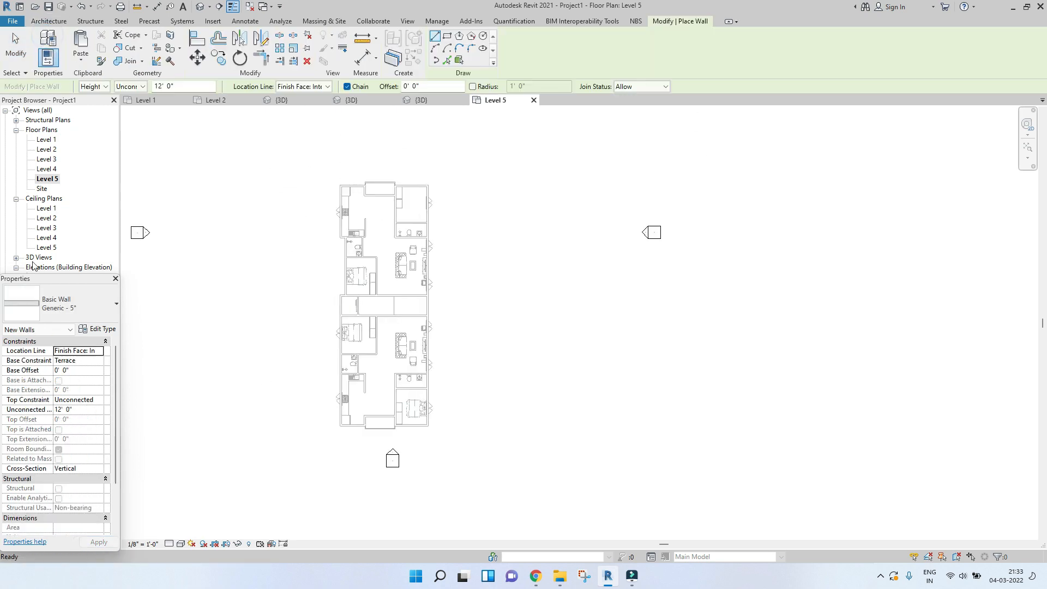
{"action": "left_click", "coordinate": [65, 305]}
{"action": "left_click", "coordinate": [38, 60]}
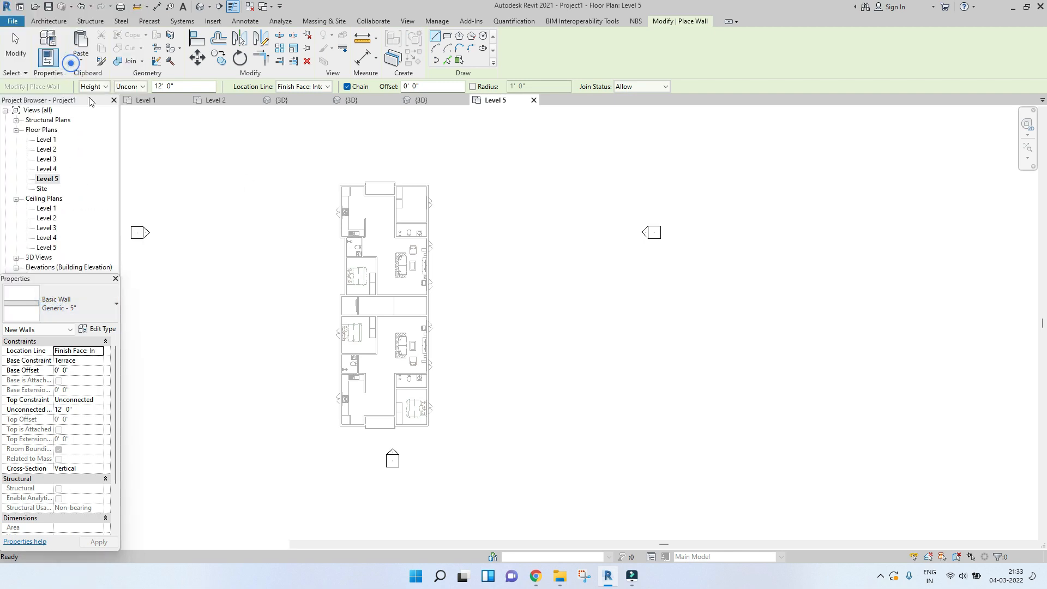
{"action": "scroll", "coordinate": [376, 180], "scroll_direction": "up", "scroll_amount": 5}
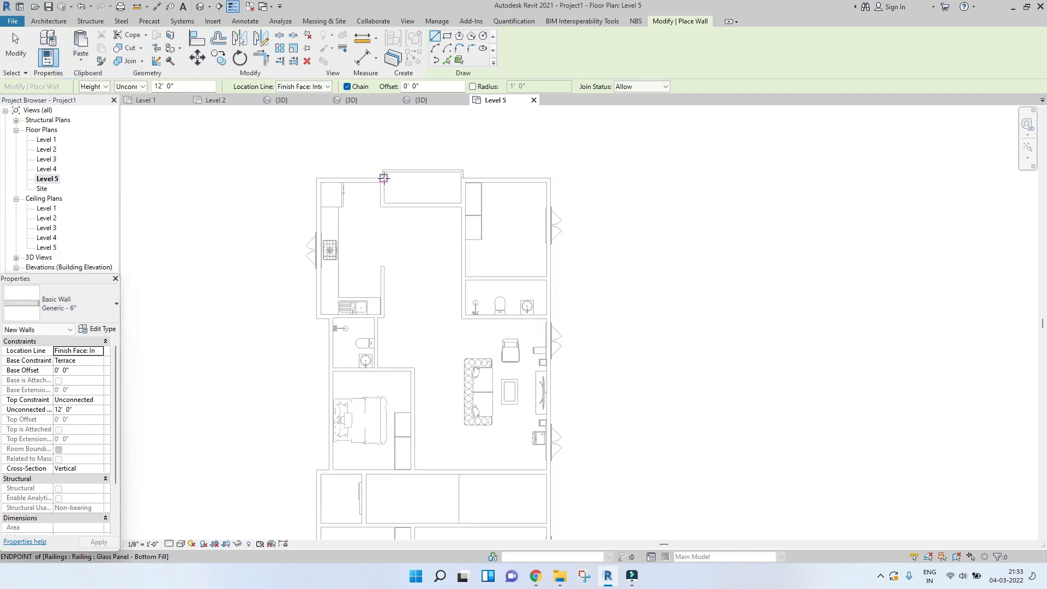
{"action": "scroll", "coordinate": [390, 185], "scroll_direction": "up", "scroll_amount": 5}
{"action": "left_click", "coordinate": [368, 162]}
{"action": "scroll", "coordinate": [164, 164], "scroll_direction": "down", "scroll_amount": 2}
{"action": "scroll", "coordinate": [270, 149], "scroll_direction": "down", "scroll_amount": 3}
{"action": "scroll", "coordinate": [265, 240], "scroll_direction": "up", "scroll_amount": 2}
{"action": "left_click", "coordinate": [258, 285]}
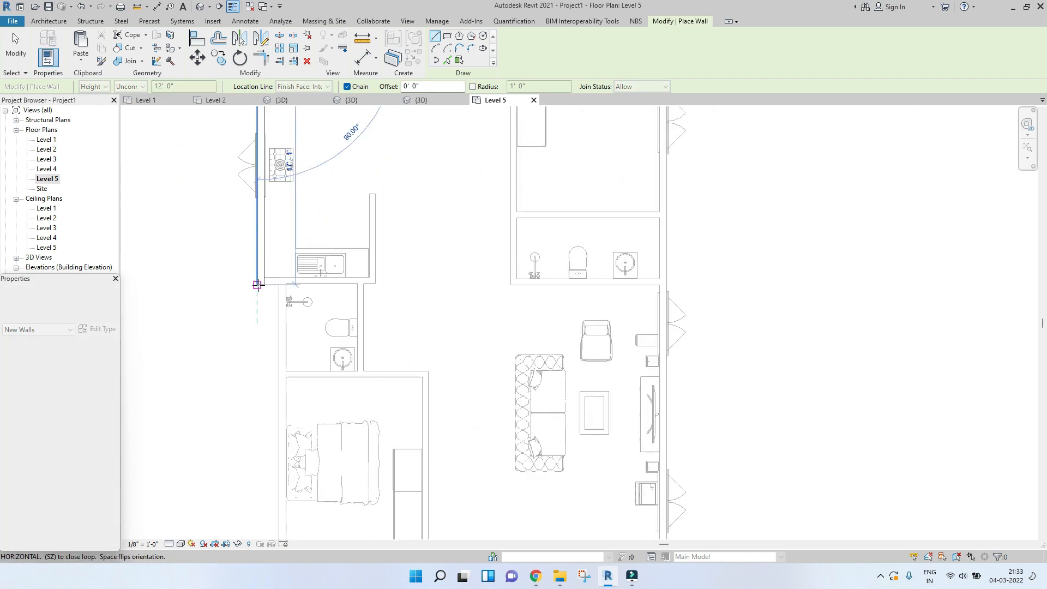
{"action": "left_click", "coordinate": [279, 286]}
{"action": "middle_click_drag", "start_coordinate": [290, 384], "coordinate": [318, 222]}
{"action": "scroll", "coordinate": [317, 221], "scroll_direction": "down", "scroll_amount": 1}
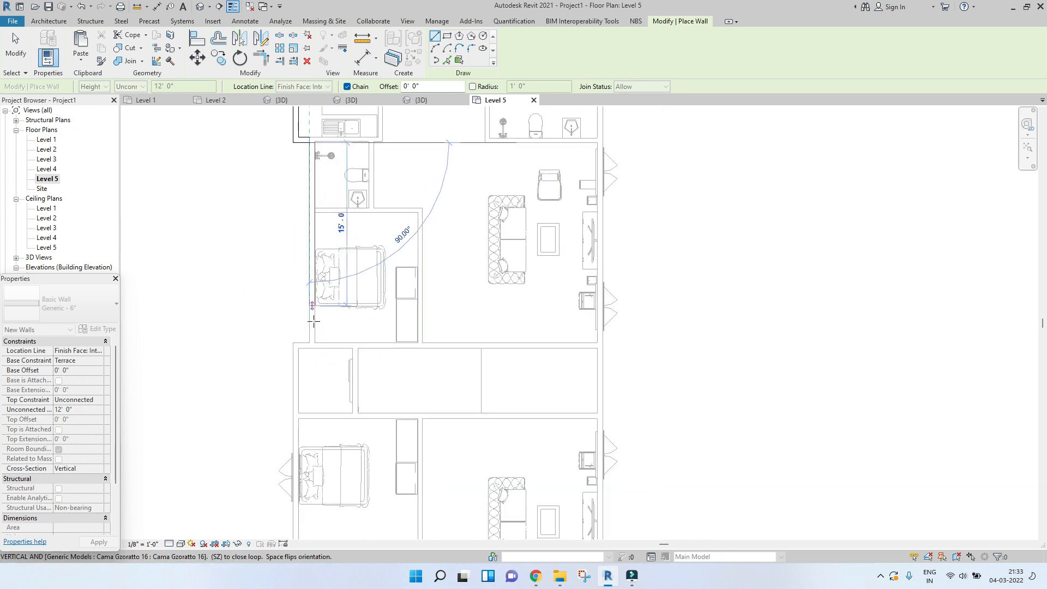
{"action": "left_click", "coordinate": [311, 342]}
{"action": "left_click", "coordinate": [293, 342]}
- Continue the terrace perimeter walls down the west side, across the south end and up the east side to the northeast corner
{"action": "middle_click_drag", "start_coordinate": [292, 344], "coordinate": [285, 236]}
{"action": "scroll", "coordinate": [285, 236], "scroll_direction": "down", "scroll_amount": 2}
{"action": "left_click", "coordinate": [284, 498]}
{"action": "scroll", "coordinate": [357, 515], "scroll_direction": "up", "scroll_amount": 2}
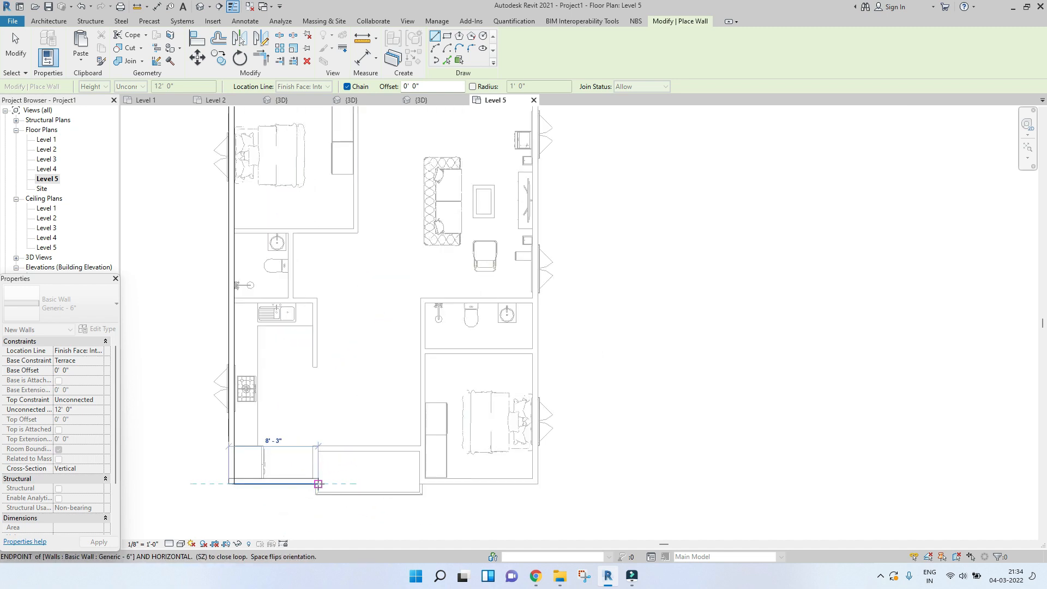
{"action": "left_click", "coordinate": [534, 481]}
{"action": "middle_click_drag", "start_coordinate": [540, 349], "coordinate": [534, 493]}
{"action": "scroll", "coordinate": [533, 343], "scroll_direction": "down", "scroll_amount": 3}
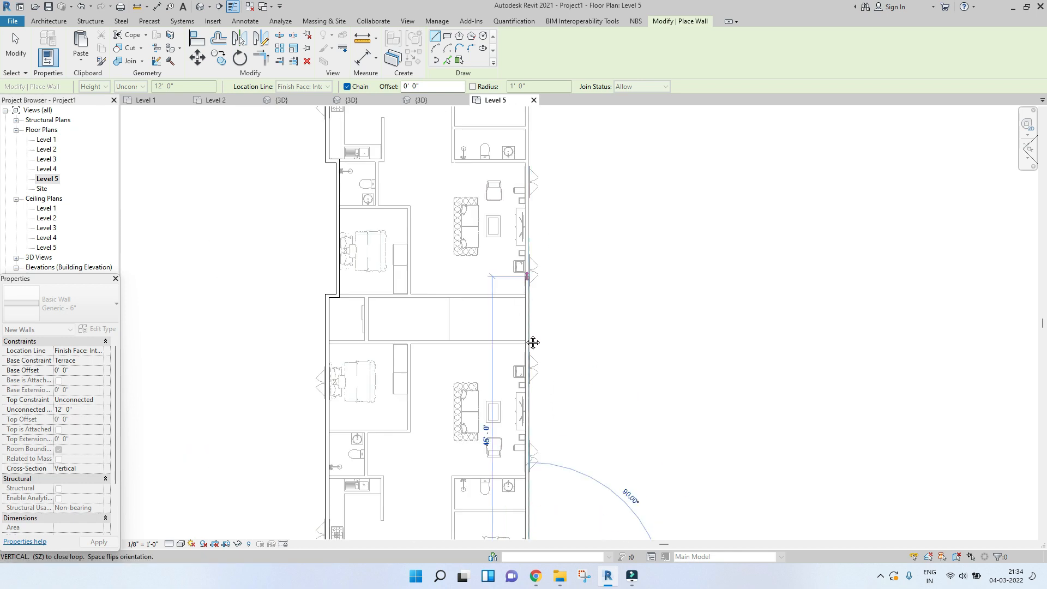
{"action": "left_click", "coordinate": [528, 202]}
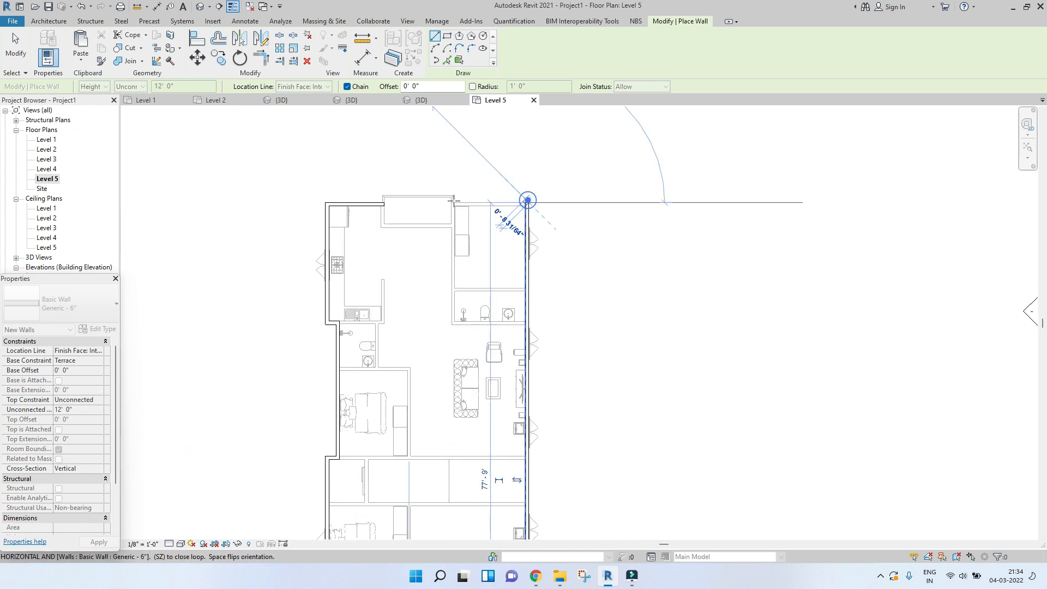
- Finish the wall chain and join the north wall to the east wall with Trim/Extend to Corner, closing the perimeter across the balcony
{"action": "key", "text": "Escape"}
{"action": "key", "text": "Escape"}
{"action": "key", "text": "t"}
{"action": "key", "text": "r"}
{"action": "left_click", "coordinate": [356, 202]}
{"action": "left_click", "coordinate": [528, 224]}
{"action": "key", "text": "Escape"}
{"action": "scroll", "coordinate": [524, 226], "scroll_direction": "down", "scroll_amount": 2}
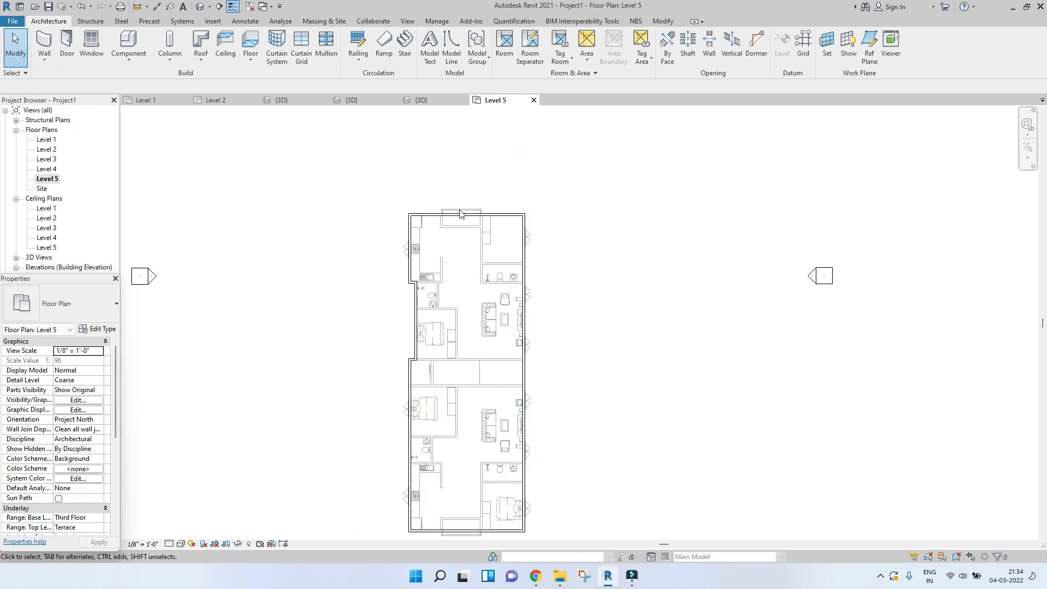
- Close the SOFA family view and the other extra 3D view without saving changes
{"action": "left_click", "coordinate": [434, 100]}
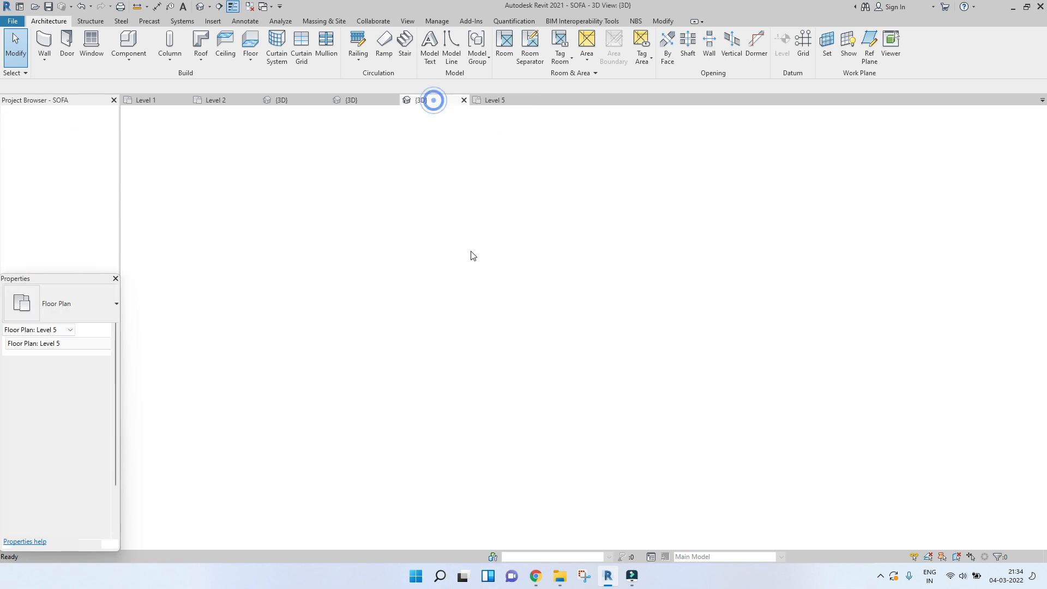
{"action": "left_click", "coordinate": [464, 100]}
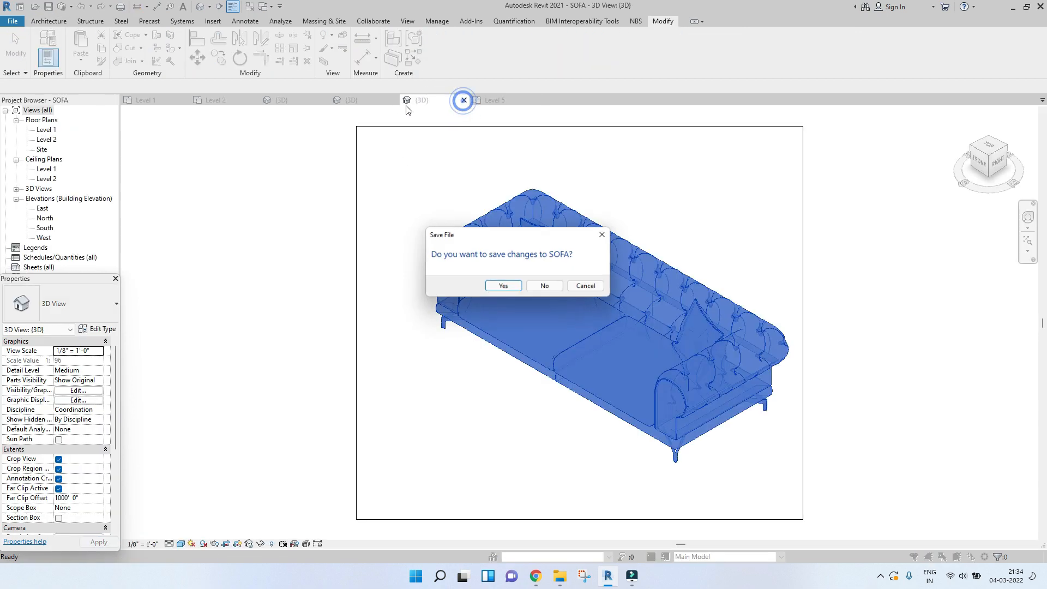
{"action": "left_click", "coordinate": [547, 288]}
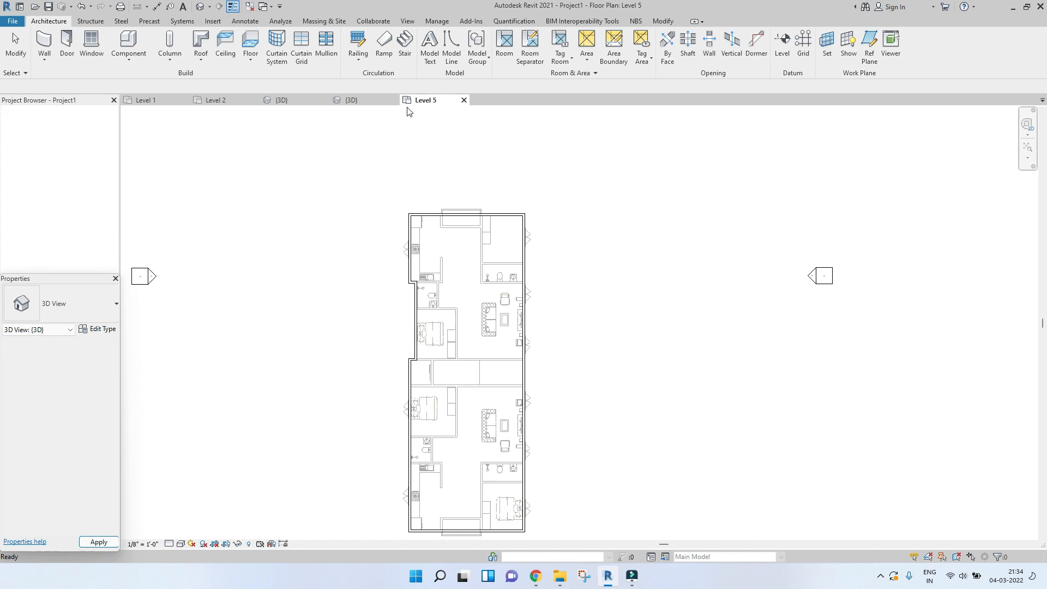
{"action": "left_click", "coordinate": [395, 100]}
{"action": "left_click", "coordinate": [545, 287]}
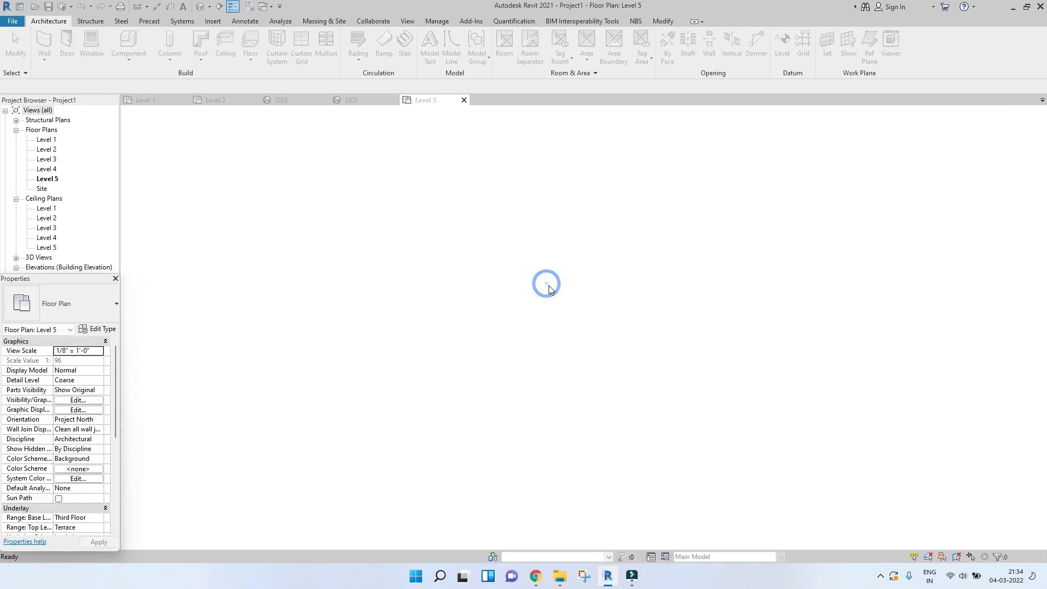
- Select all the terrace perimeter walls in the 3D view and constrain their tops up to level Terrace with a 5' 0" top offset
{"action": "left_click", "coordinate": [282, 100]}
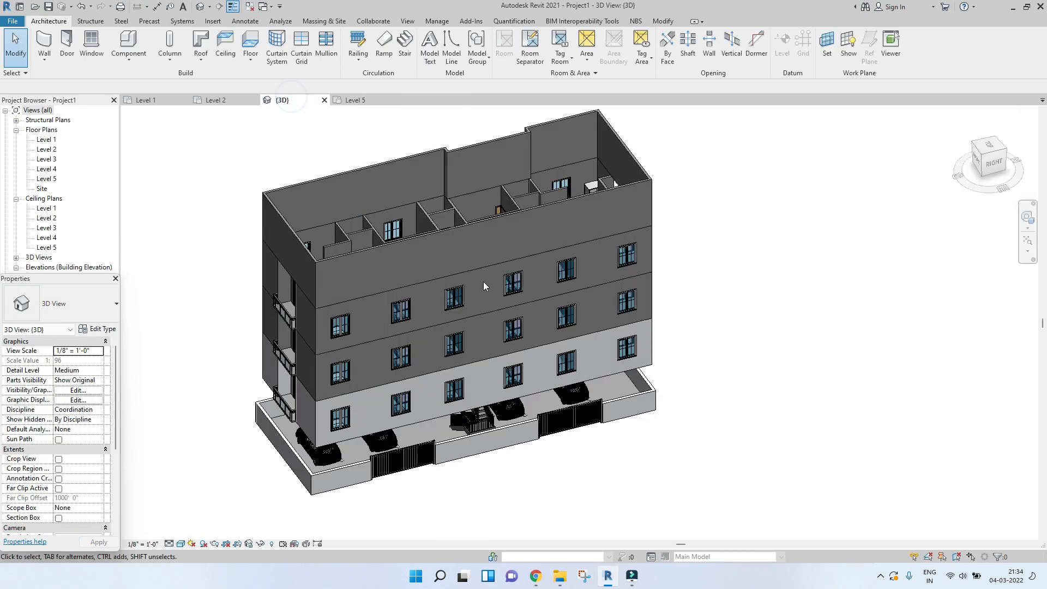
{"action": "left_click", "coordinate": [332, 251]}
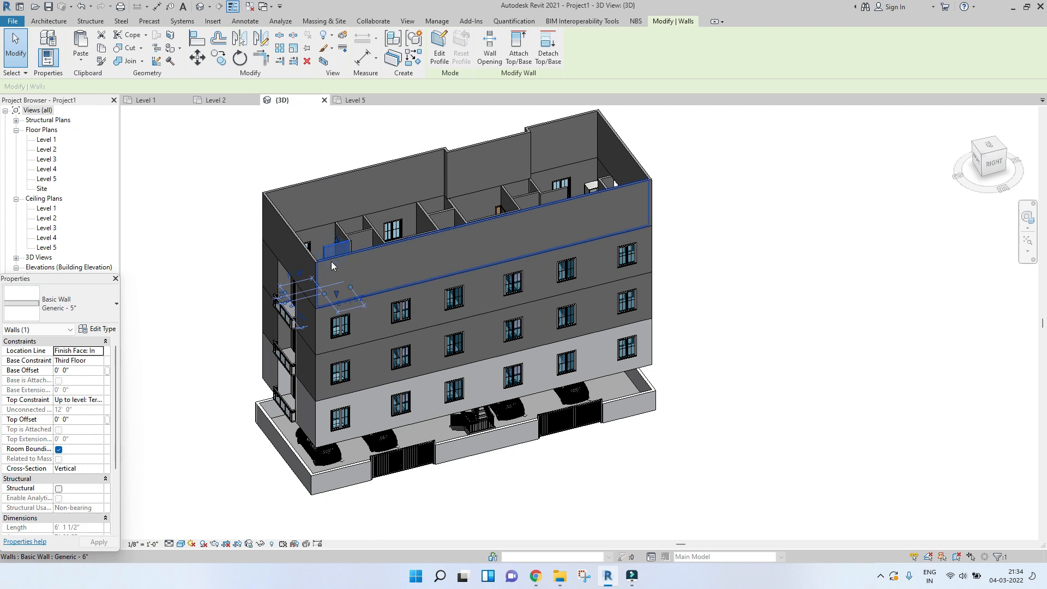
{"action": "left_click", "coordinate": [294, 233], "text": "ctrl"}
{"action": "left_click", "coordinate": [326, 179], "text": "ctrl"}
{"action": "left_click", "coordinate": [474, 142], "text": "ctrl"}
{"action": "left_click_drag", "start_coordinate": [411, 128], "coordinate": [416, 149], "text": "ctrl"}
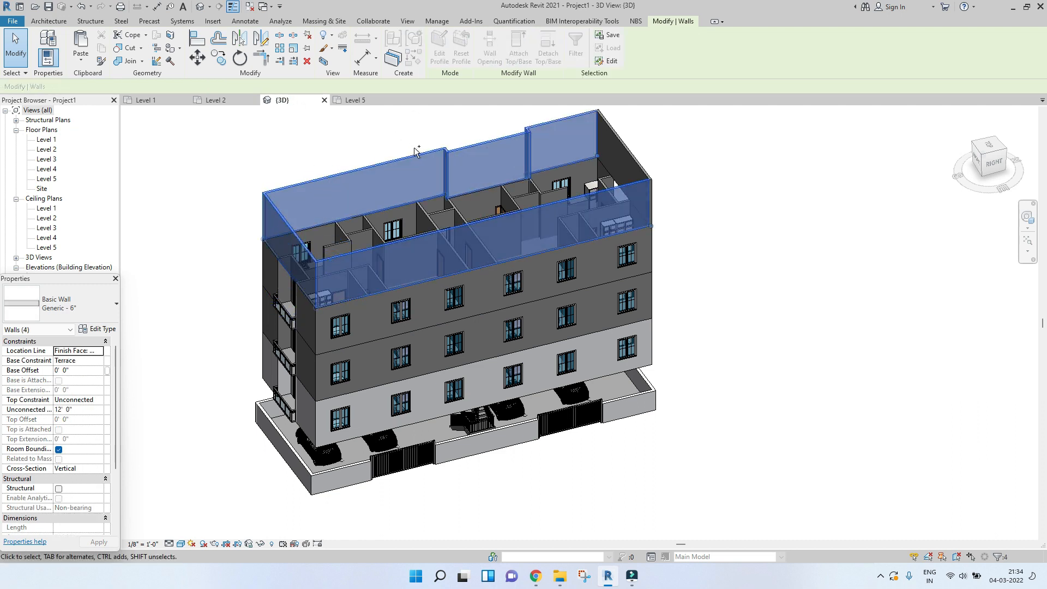
{"action": "left_click", "coordinate": [629, 151], "text": "ctrl"}
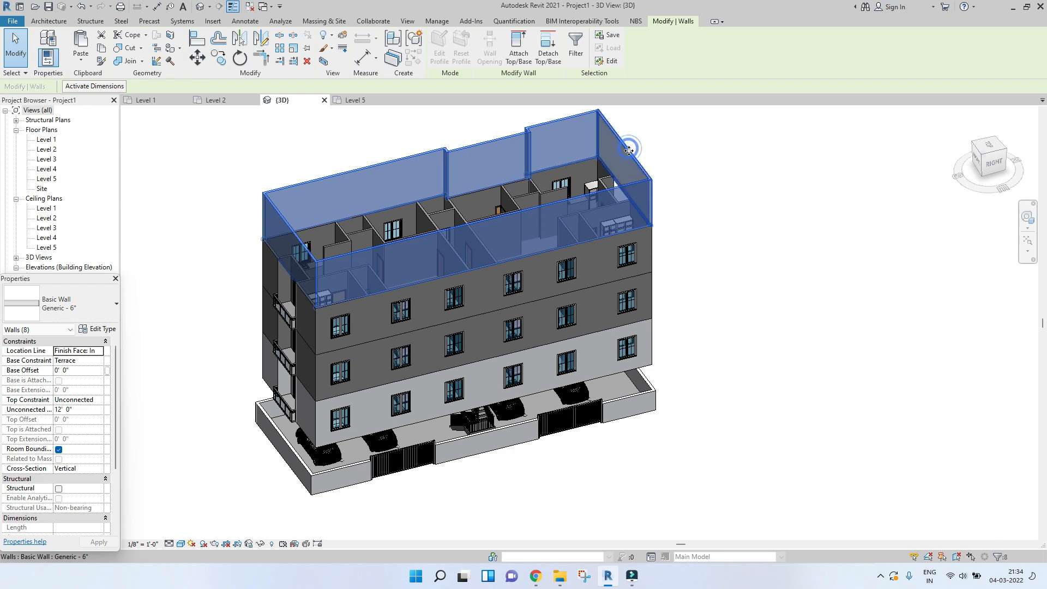
{"action": "left_click", "coordinate": [98, 400]}
{"action": "left_click", "coordinate": [99, 451]}
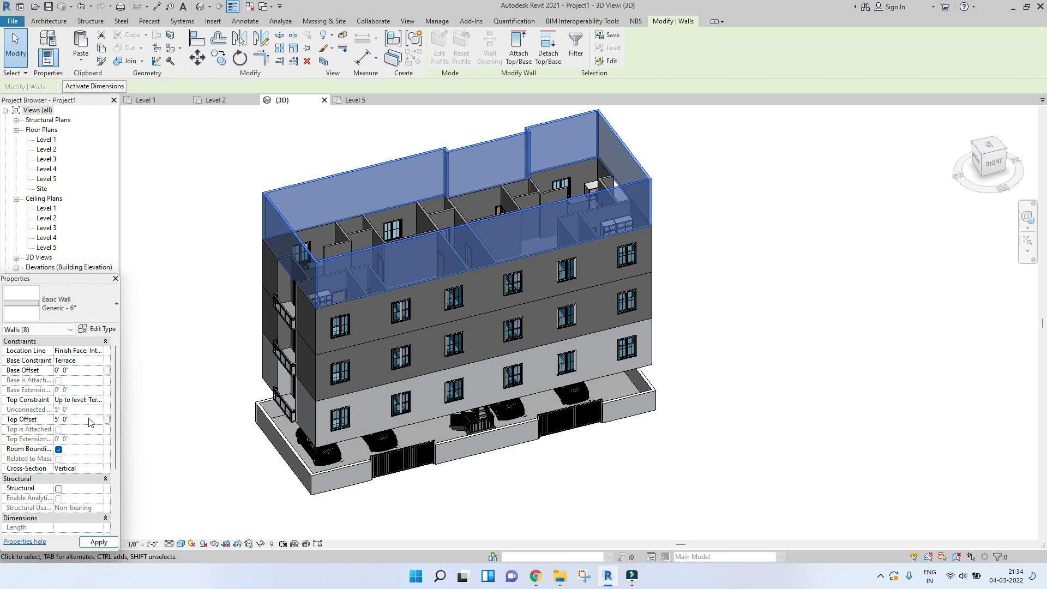
{"action": "left_click", "coordinate": [99, 542]}
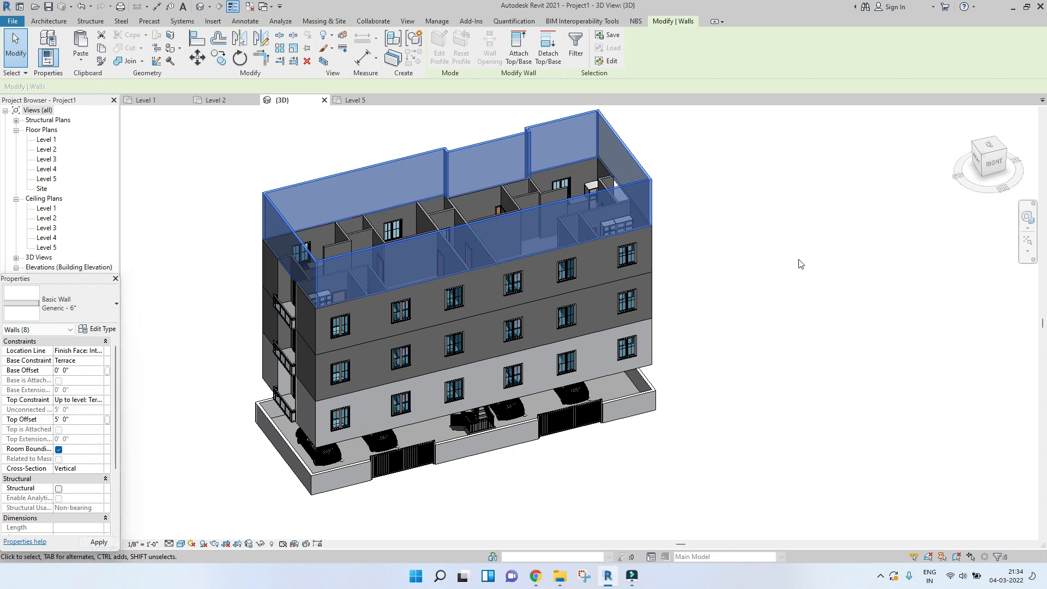
{"action": "left_click", "coordinate": [746, 275]}
{"action": "scroll", "coordinate": [550, 360], "scroll_direction": "down", "scroll_amount": 3}
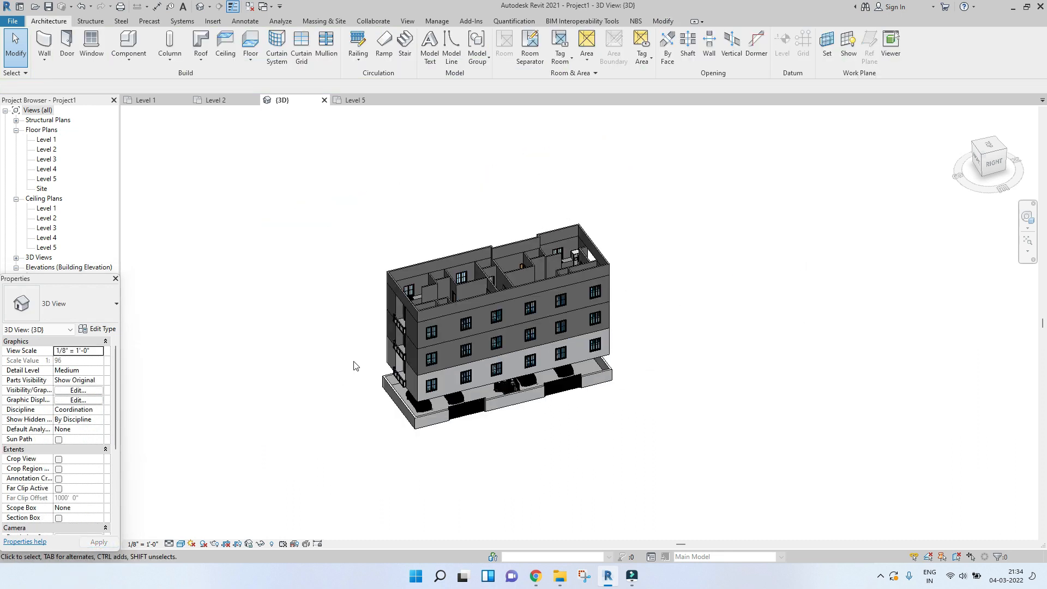
{"action": "scroll", "coordinate": [374, 347], "scroll_direction": "up", "scroll_amount": 3}
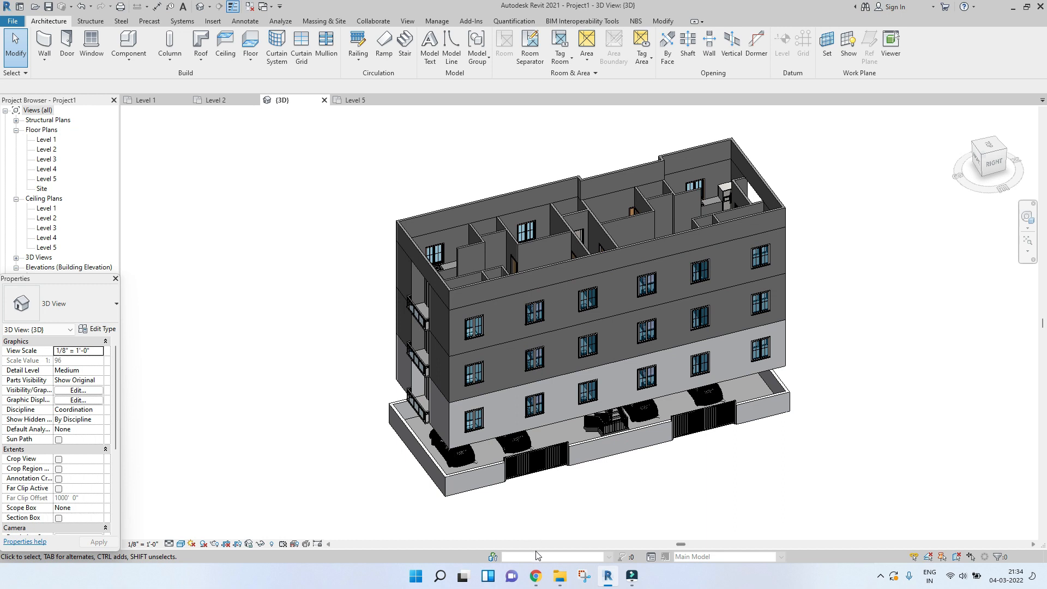
- Switch to Chrome to look over the Breathing Dezign YouTube channel page and return to Revit
{"action": "left_click", "coordinate": [536, 576]}
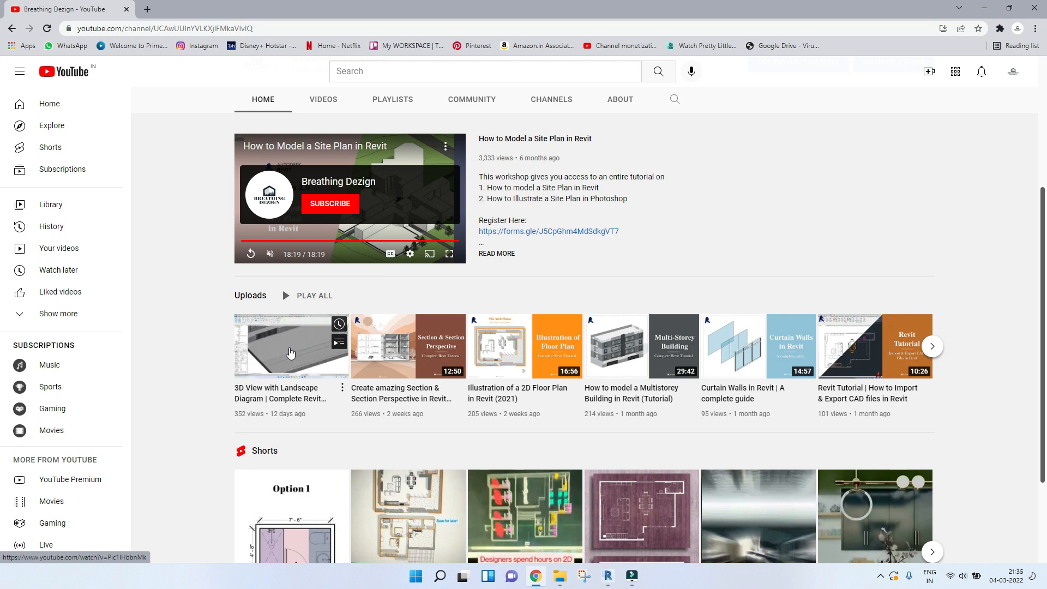
{"action": "scroll", "coordinate": [291, 352], "scroll_direction": "up", "scroll_amount": 3}
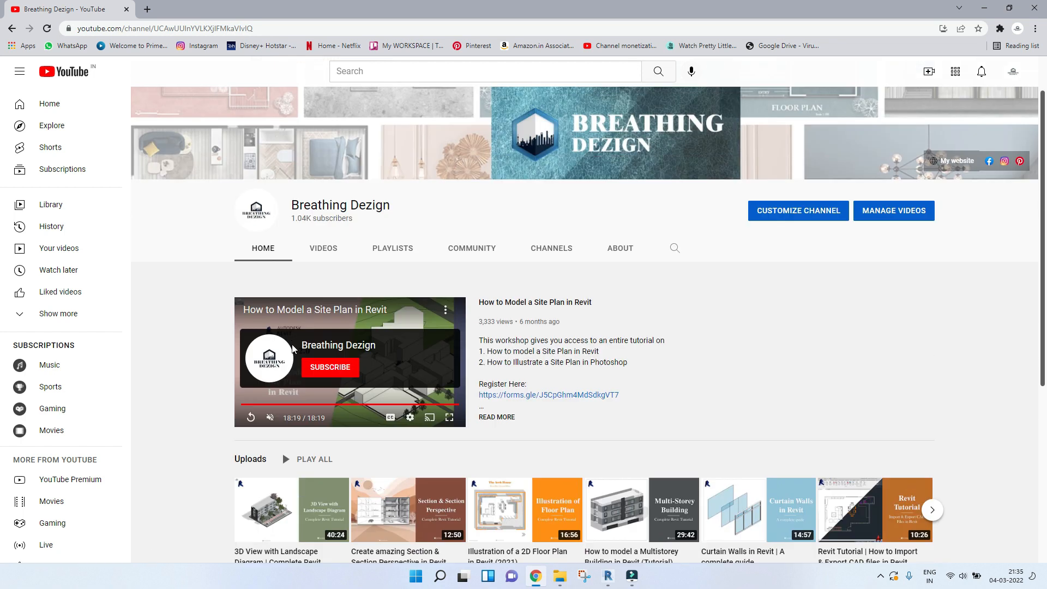
{"action": "left_click", "coordinate": [985, 7]}
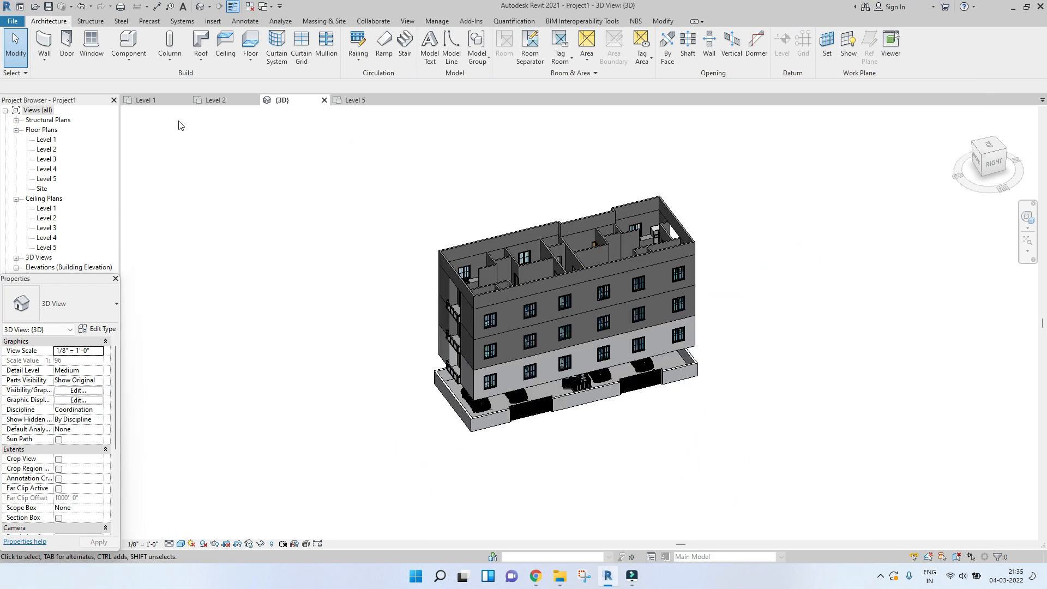
- Start a Generic - 4" floor on Level 5, picking the north wall and the northern west facade walls with the setback as boundary
{"action": "left_click", "coordinate": [218, 100]}
{"action": "left_click", "coordinate": [368, 100]}
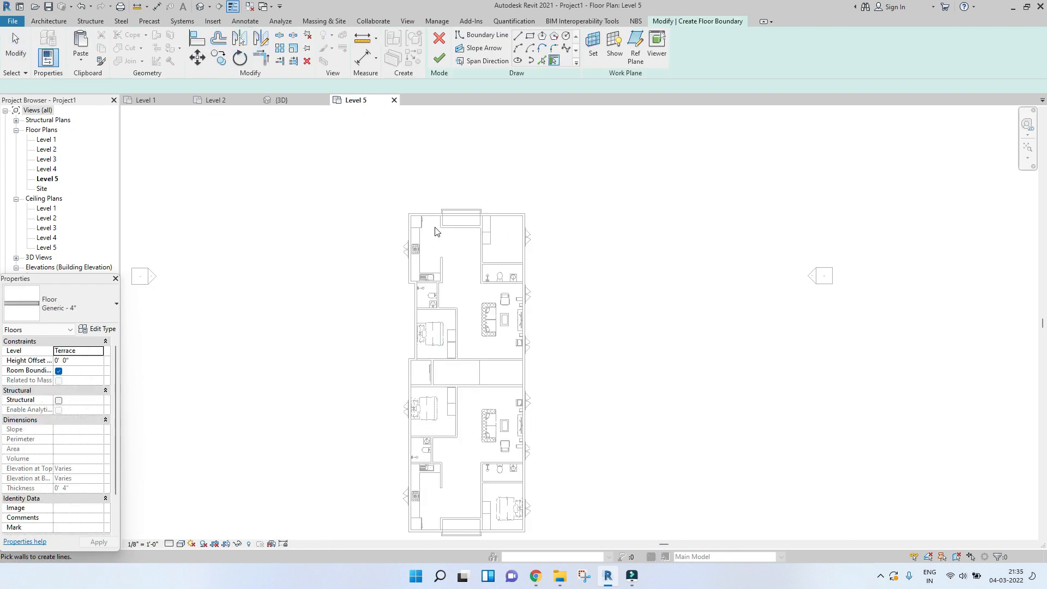
{"action": "scroll", "coordinate": [436, 231], "scroll_direction": "up", "scroll_amount": 2}
{"action": "left_click", "coordinate": [443, 210]}
{"action": "left_click", "coordinate": [404, 244]}
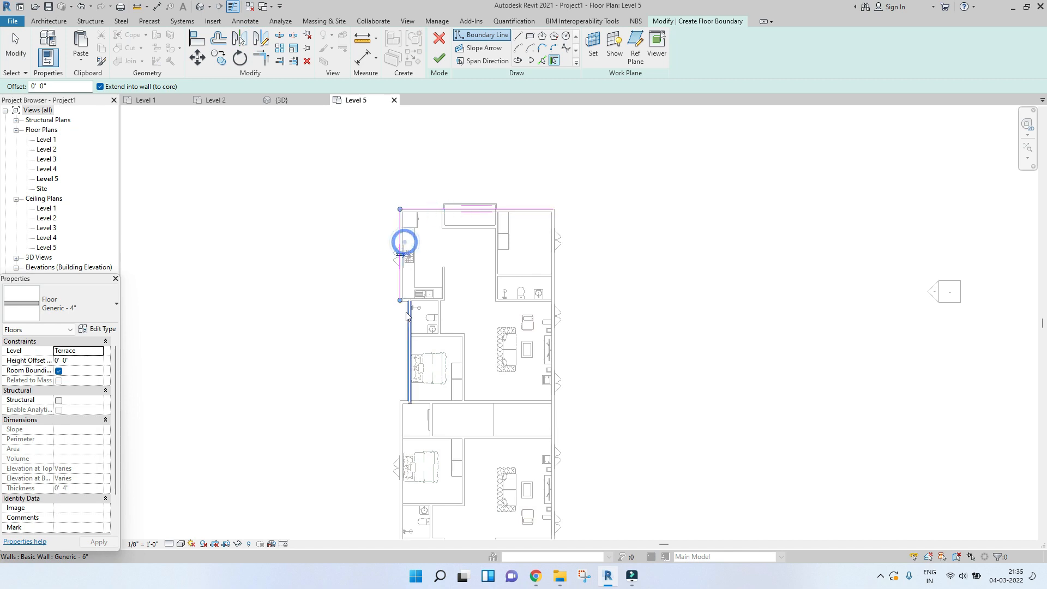
{"action": "scroll", "coordinate": [412, 302], "scroll_direction": "up", "scroll_amount": 2}
{"action": "scroll", "coordinate": [410, 302], "scroll_direction": "up", "scroll_amount": 3}
{"action": "left_click", "coordinate": [408, 303]}
{"action": "left_click", "coordinate": [412, 345]}
- Pick the remaining west walls, the south wall and the east wall to close the terrace floor boundary
{"action": "middle_click_drag", "start_coordinate": [460, 385], "coordinate": [460, 312]}
{"action": "scroll", "coordinate": [460, 312], "scroll_direction": "down", "scroll_amount": 2}
{"action": "left_click", "coordinate": [418, 469]}
{"action": "middle_click_drag", "start_coordinate": [429, 495], "coordinate": [414, 321]}
{"action": "middle_click_drag", "start_coordinate": [442, 437], "coordinate": [416, 255]}
{"action": "left_click", "coordinate": [417, 474]}
{"action": "left_click", "coordinate": [632, 385]}
{"action": "middle_click_drag", "start_coordinate": [637, 240], "coordinate": [639, 439]}
{"action": "scroll", "coordinate": [639, 438], "scroll_direction": "down", "scroll_amount": 2}
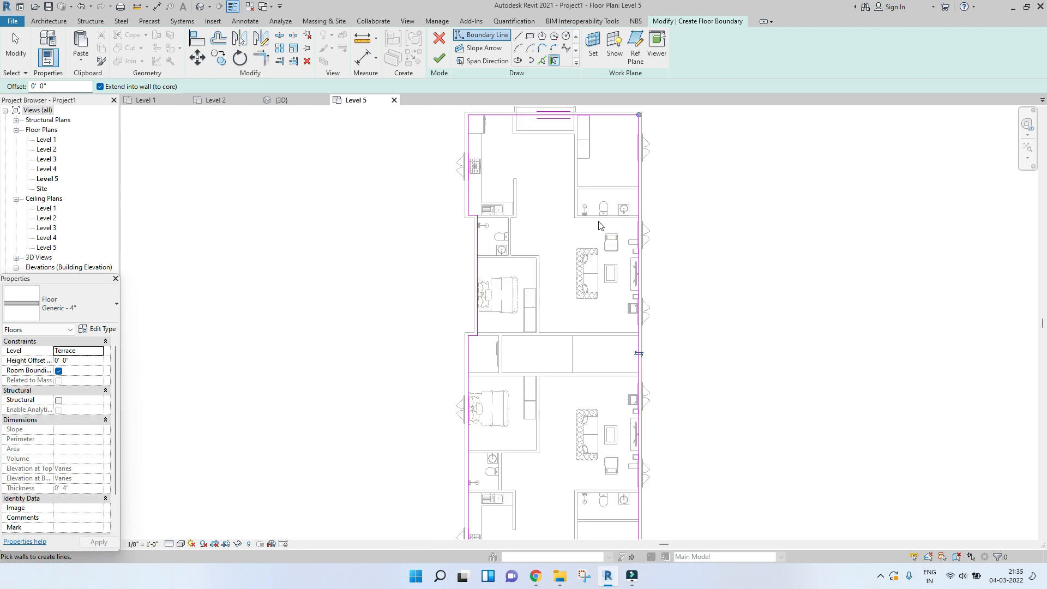
{"action": "middle_click_drag", "start_coordinate": [599, 201], "coordinate": [579, 262]}
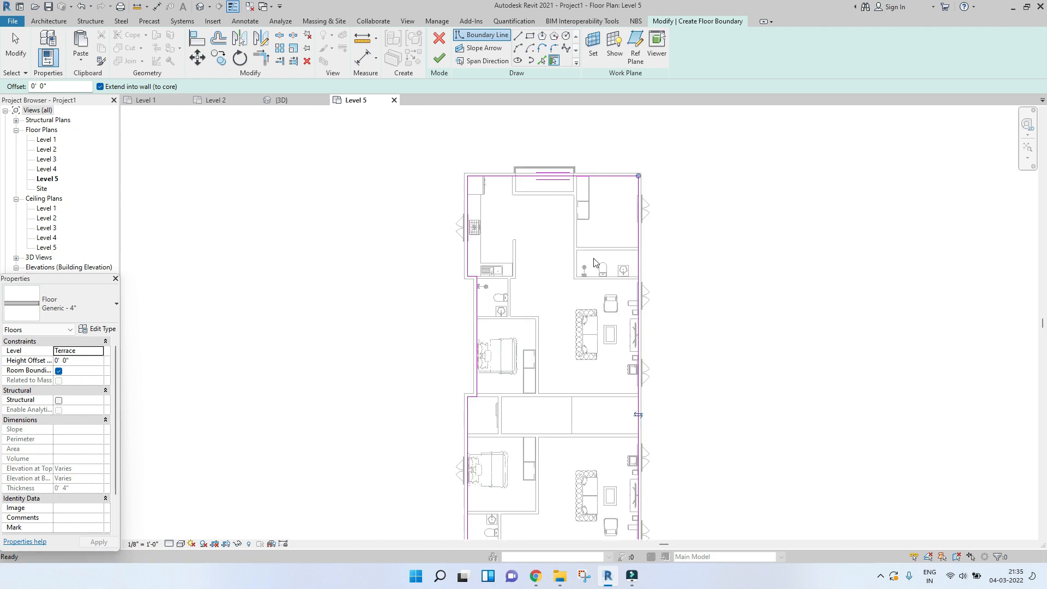
- Set the terrace floor's height offset to 4" and finish it without attaching walls or cutting the overlapping volume
{"action": "left_click", "coordinate": [91, 361]}
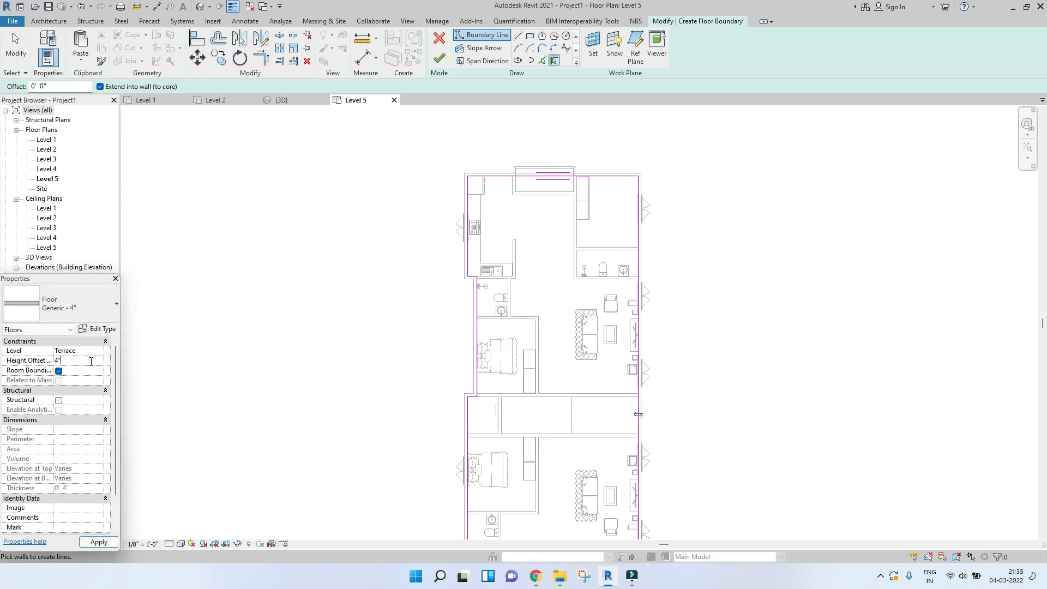
{"action": "key", "text": "Return"}
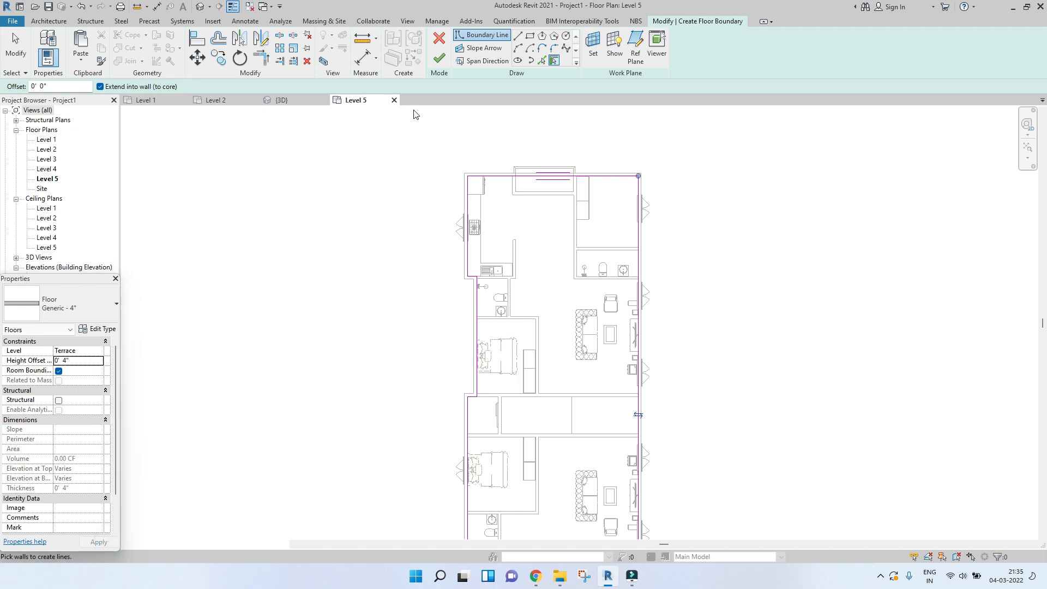
{"action": "left_click", "coordinate": [438, 58]}
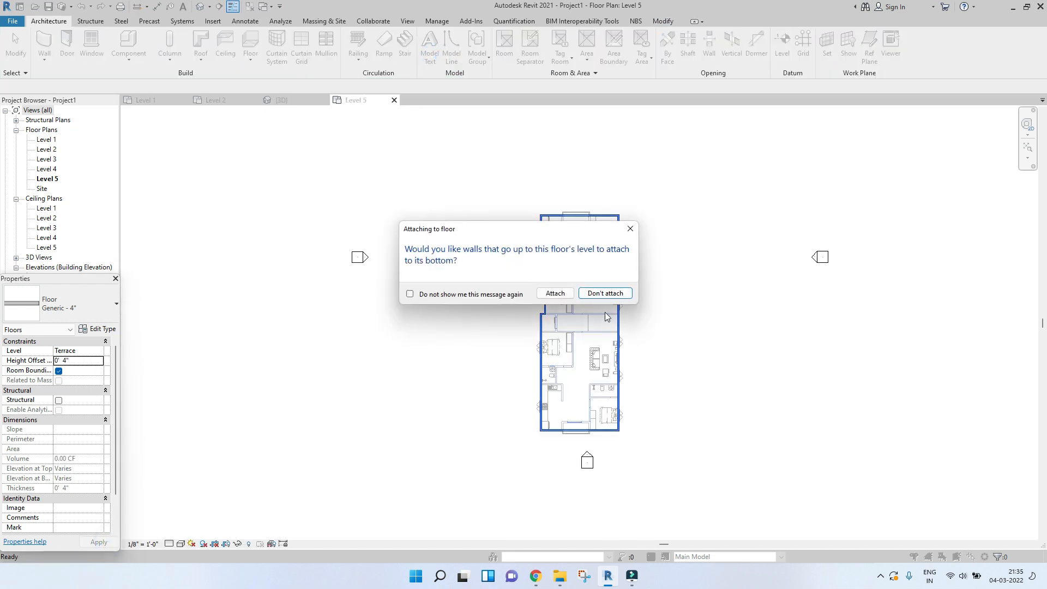
{"action": "left_click", "coordinate": [604, 294]}
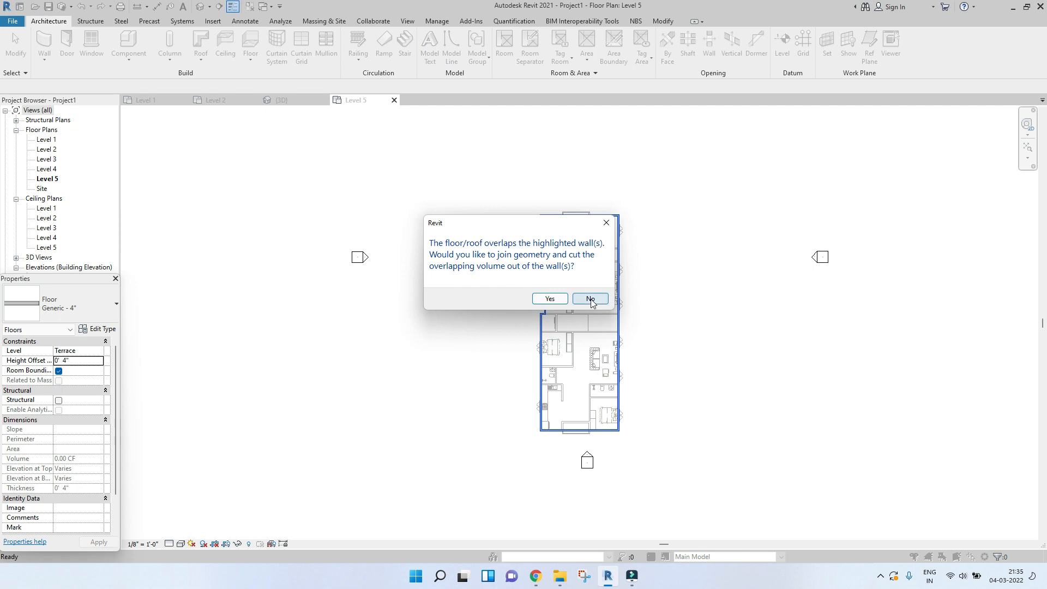
{"action": "left_click", "coordinate": [590, 299]}
- Select the whole building in the 3D view and filter the selection down to Walls only
{"action": "left_click", "coordinate": [281, 99]}
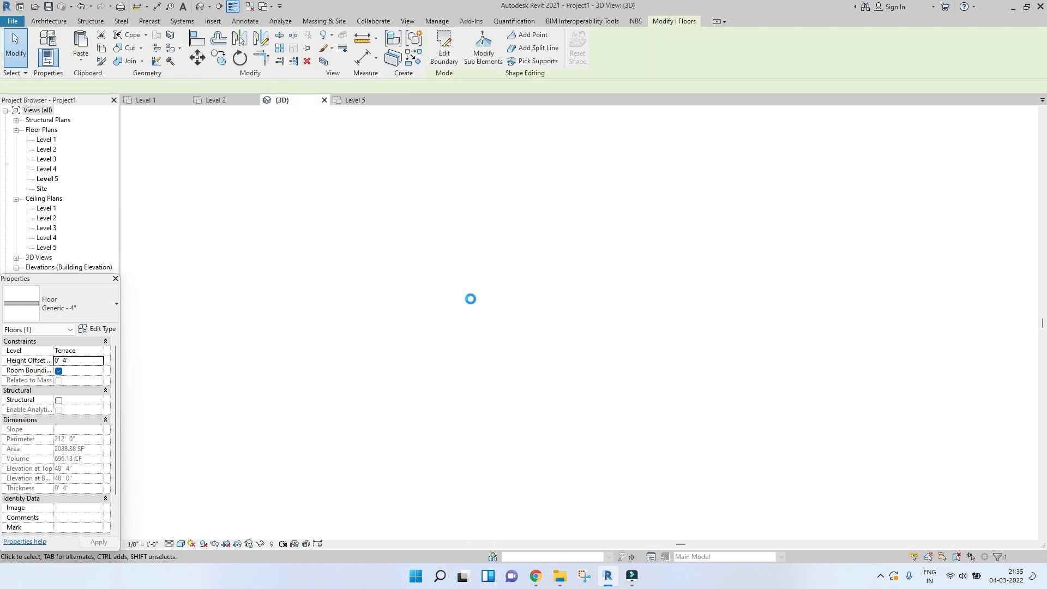
{"action": "scroll", "coordinate": [471, 299], "scroll_direction": "down", "scroll_amount": 3}
{"action": "left_click", "coordinate": [727, 318]}
{"action": "scroll", "coordinate": [609, 296], "scroll_direction": "down", "scroll_amount": 2}
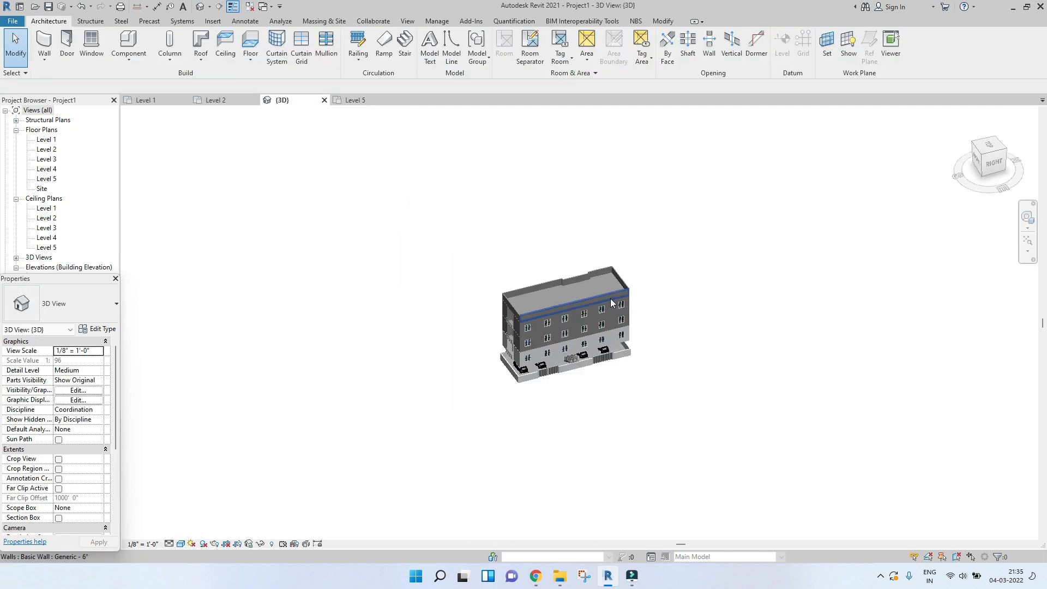
{"action": "scroll", "coordinate": [507, 352], "scroll_direction": "up", "scroll_amount": 2}
{"action": "middle_click_drag", "start_coordinate": [623, 333], "coordinate": [544, 370]}
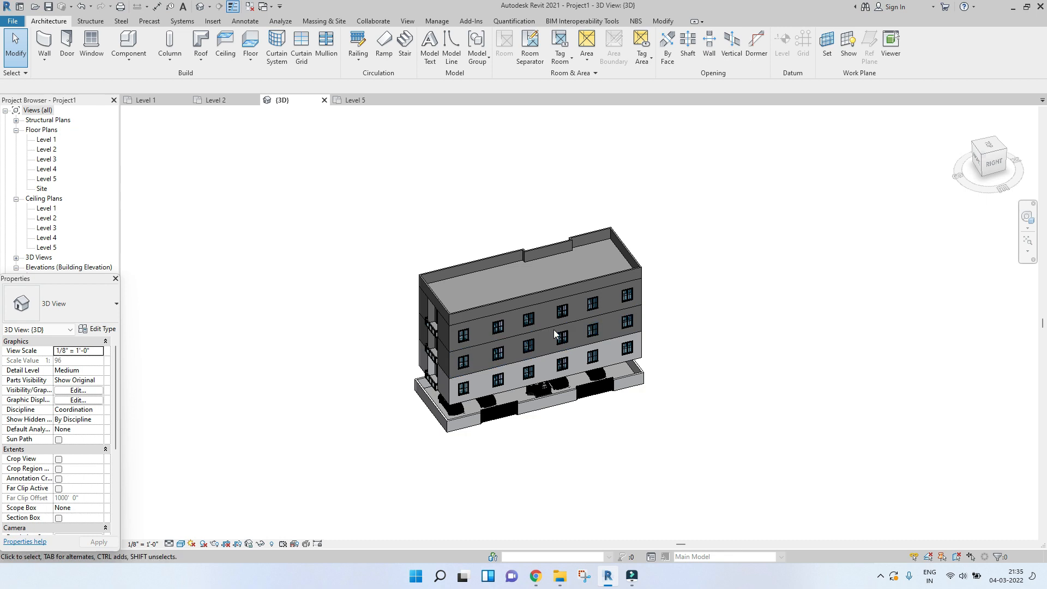
{"action": "left_click_drag", "start_coordinate": [325, 197], "coordinate": [481, 324]}
{"action": "left_click_drag", "start_coordinate": [694, 506], "coordinate": [711, 520]}
{"action": "left_click", "coordinate": [483, 46]}
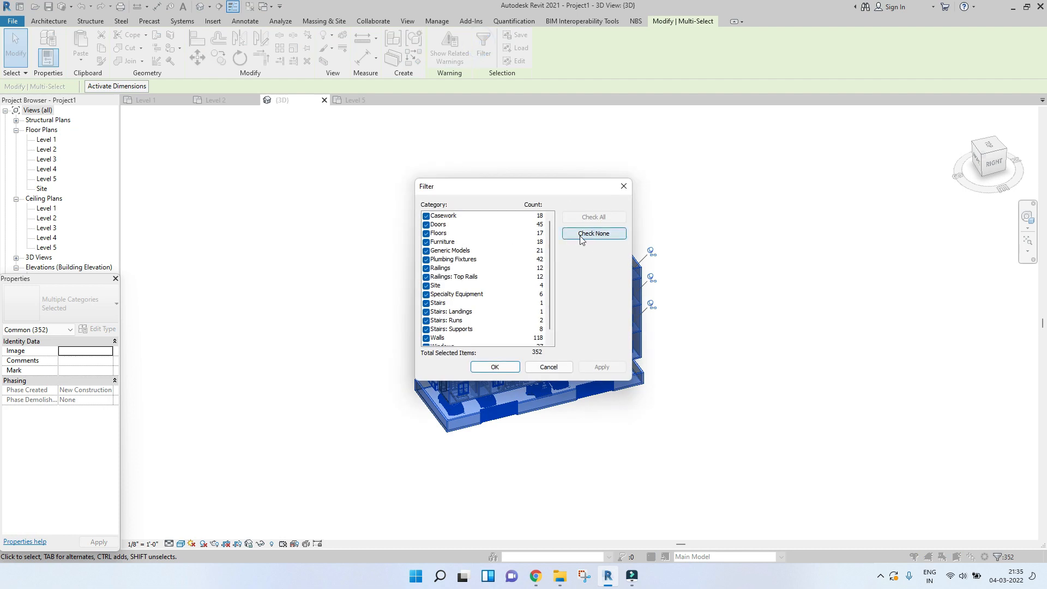
{"action": "left_click", "coordinate": [598, 233]}
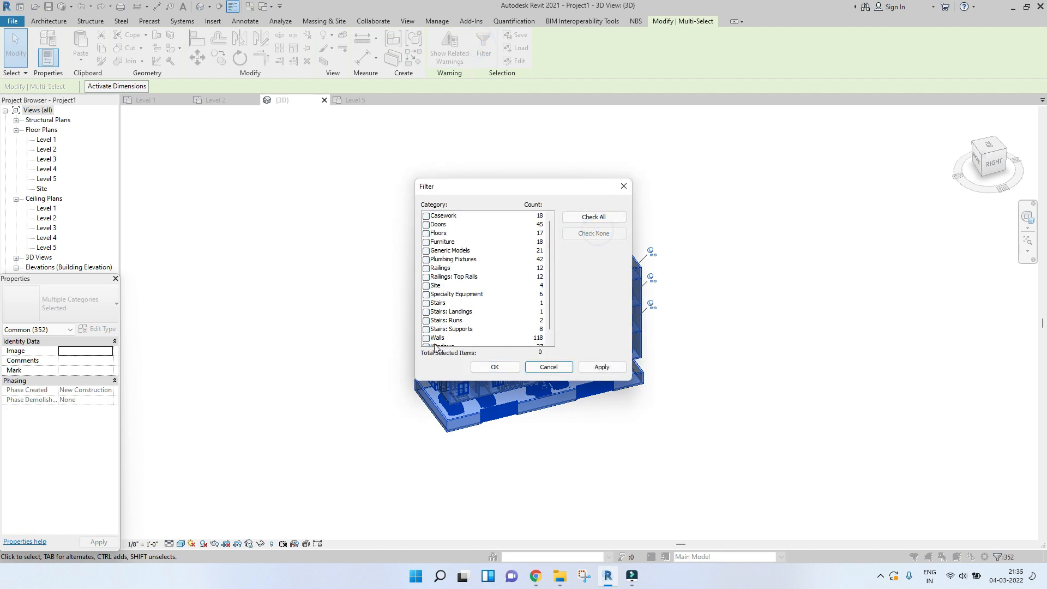
{"action": "left_click", "coordinate": [426, 337]}
{"action": "left_click", "coordinate": [499, 366]}
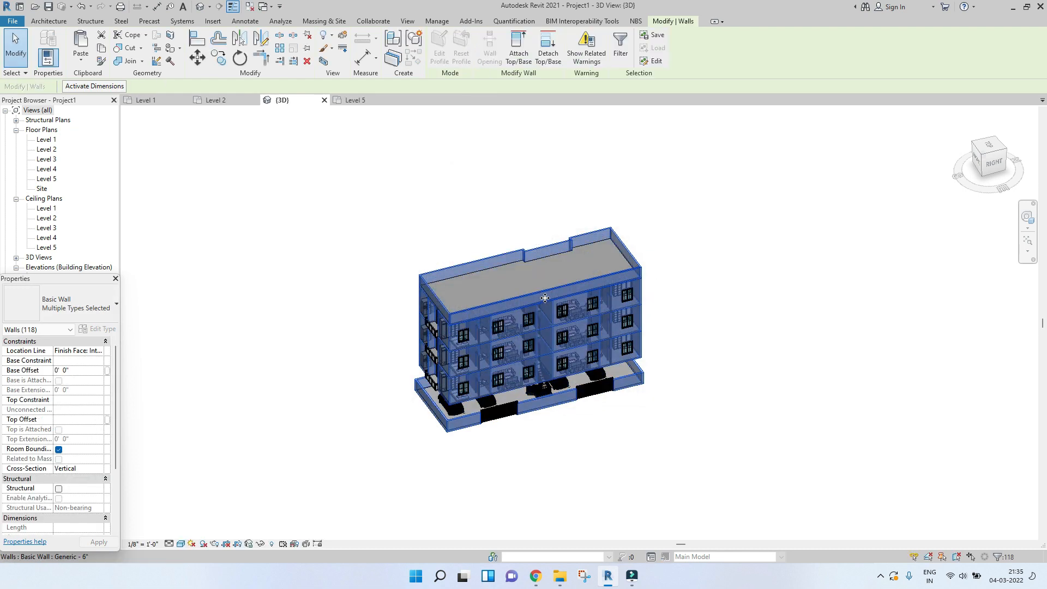
- Override the walls' graphics by element with a solid fill foreground surface pattern in RGB 182-184-194
{"action": "right_click", "coordinate": [545, 299]}
{"action": "mouse_move", "coordinate": [618, 352]}
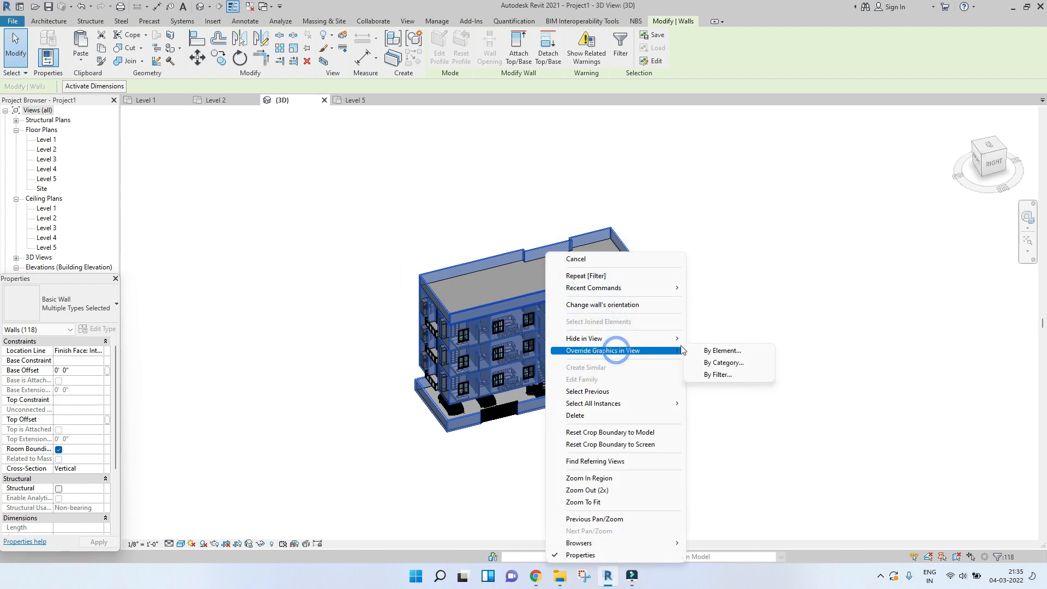
{"action": "left_click", "coordinate": [711, 347]}
{"action": "left_click", "coordinate": [875, 156]}
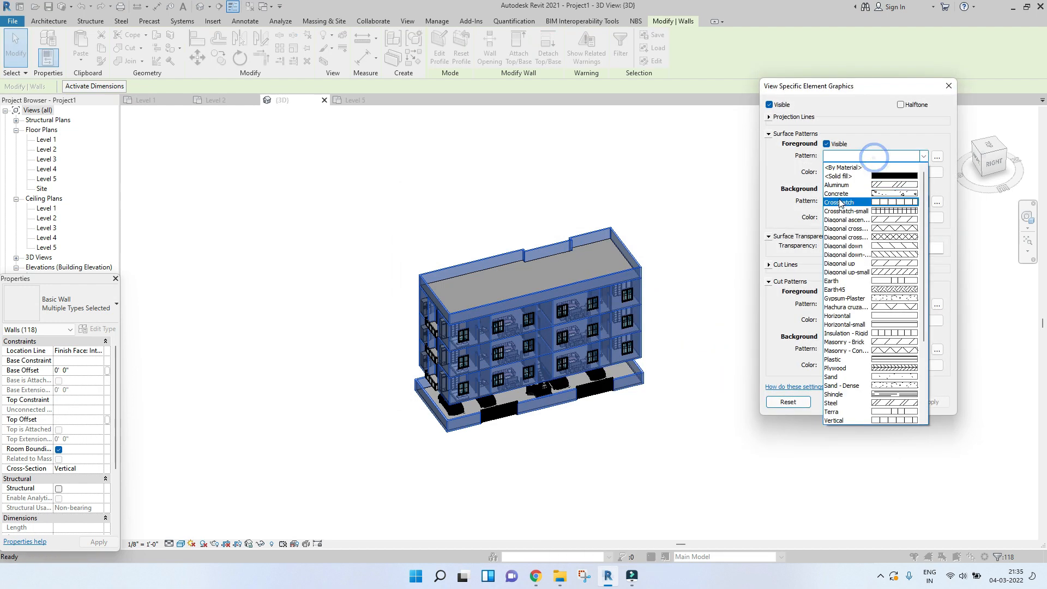
{"action": "left_click", "coordinate": [845, 180]}
{"action": "left_click", "coordinate": [843, 172]}
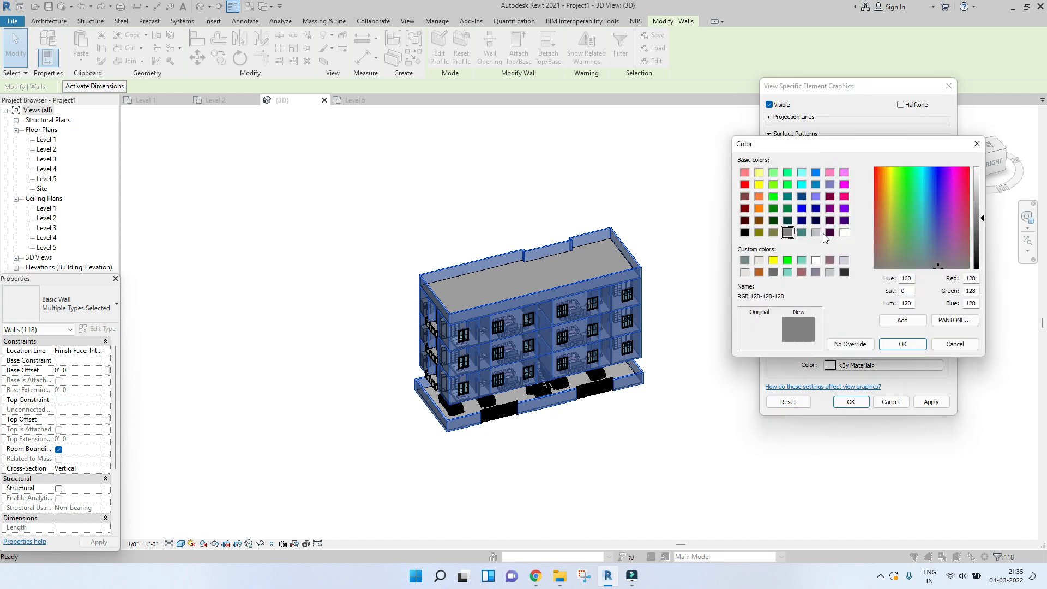
{"action": "left_click", "coordinate": [830, 272]}
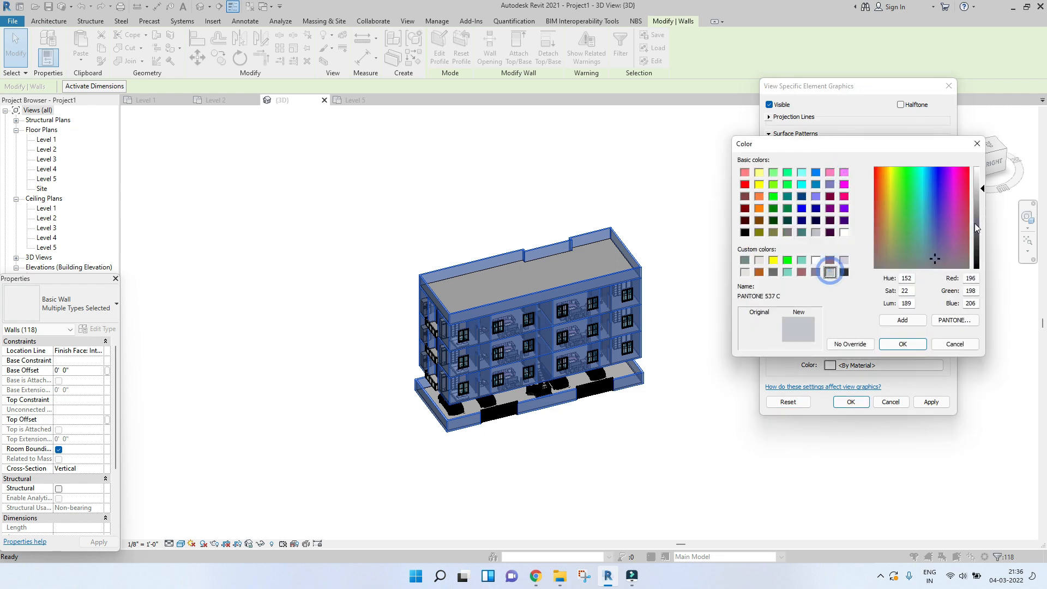
{"action": "left_click_drag", "start_coordinate": [981, 188], "coordinate": [981, 196]}
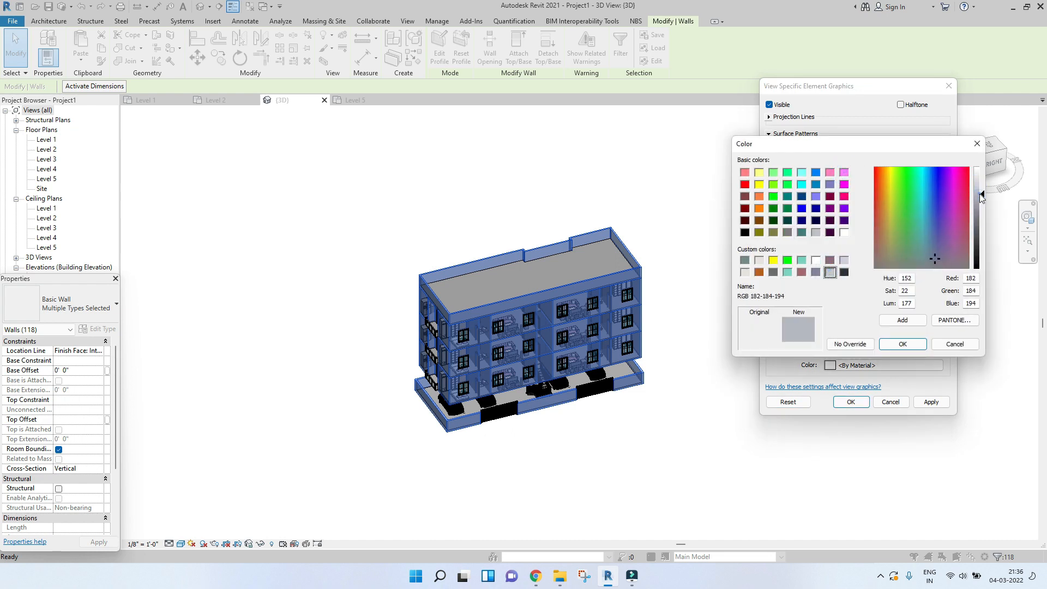
{"action": "left_click", "coordinate": [898, 349]}
{"action": "left_click", "coordinate": [924, 402]}
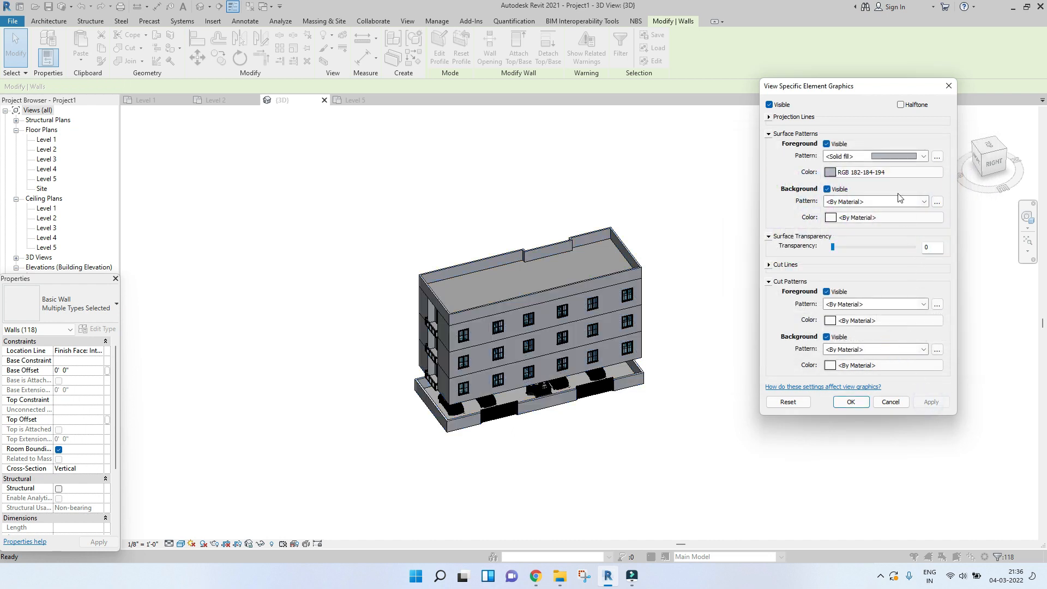
- Lighten the walls' foreground surface colour override to RGB 226-227-231 and accept the element graphics
{"action": "left_click", "coordinate": [885, 172]}
{"action": "left_click_drag", "start_coordinate": [982, 195], "coordinate": [981, 170]}
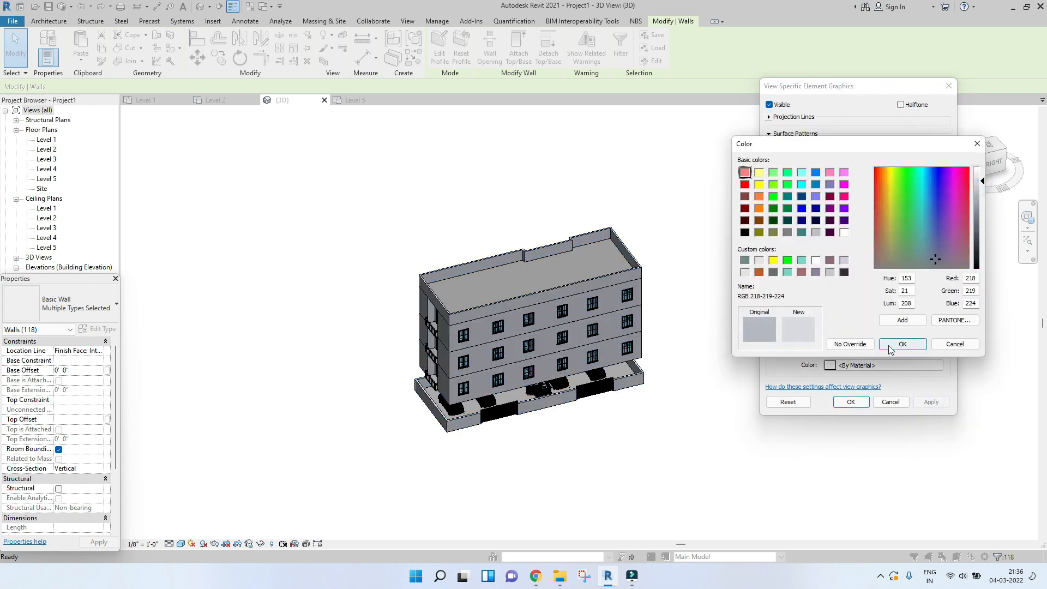
{"action": "left_click", "coordinate": [899, 343]}
{"action": "left_click", "coordinate": [924, 403]}
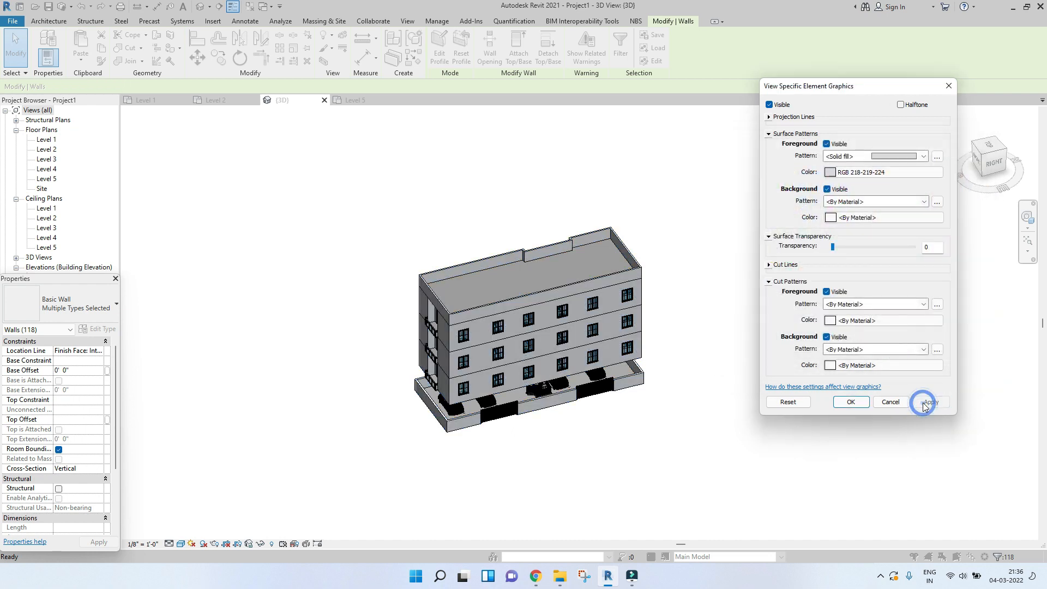
{"action": "left_click", "coordinate": [901, 173]}
{"action": "left_click_drag", "start_coordinate": [981, 181], "coordinate": [981, 178]}
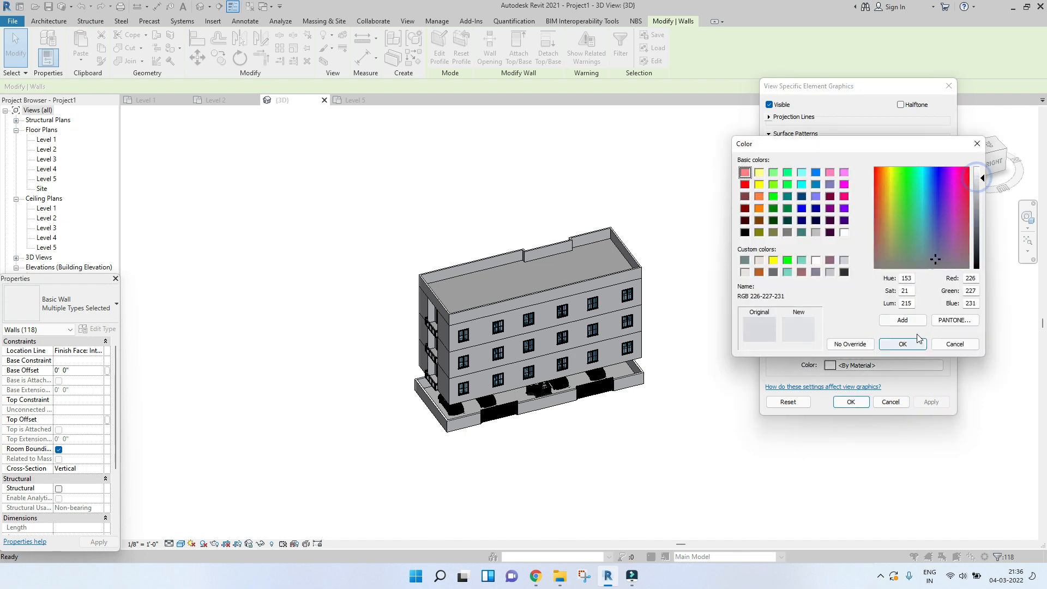
{"action": "left_click", "coordinate": [902, 343]}
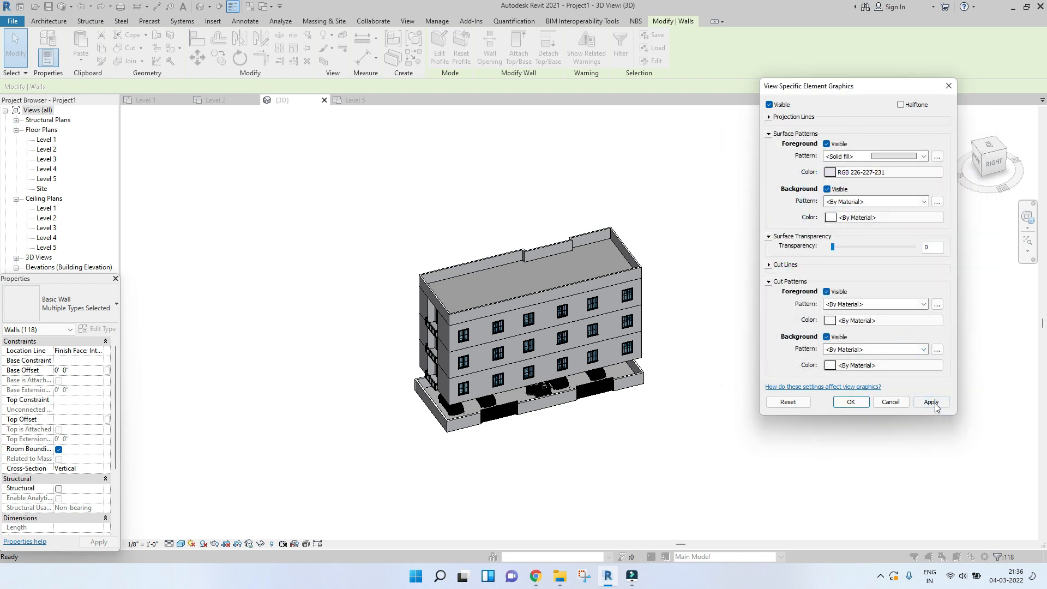
{"action": "left_click", "coordinate": [851, 401]}
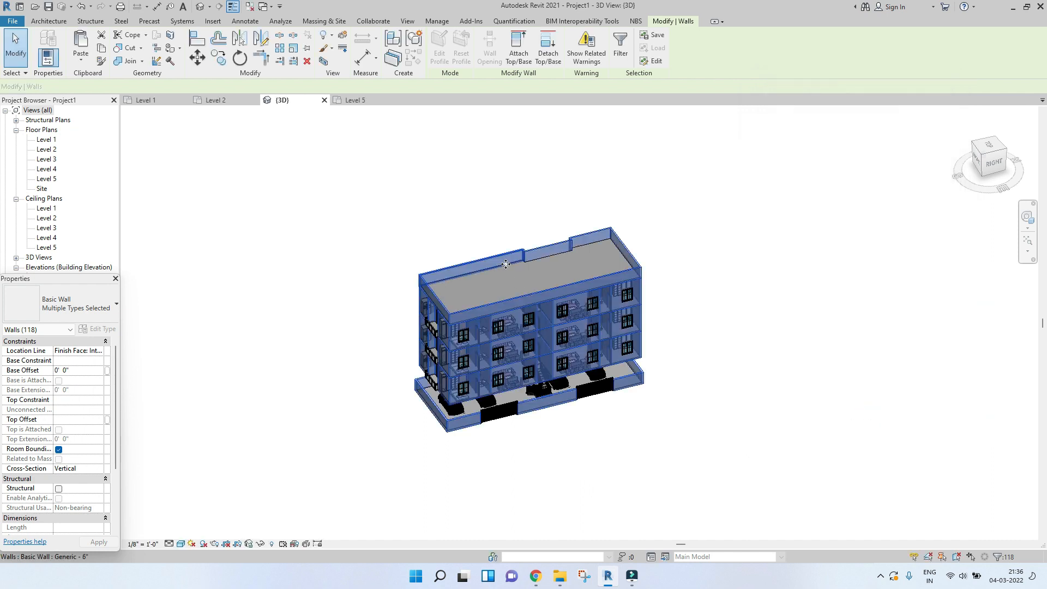
- Select all instances of the terrace's Generic - 4" floor type and open their element graphics override for this view
{"action": "left_click", "coordinate": [508, 268]}
{"action": "key", "text": "s"}
{"action": "key", "text": "a"}
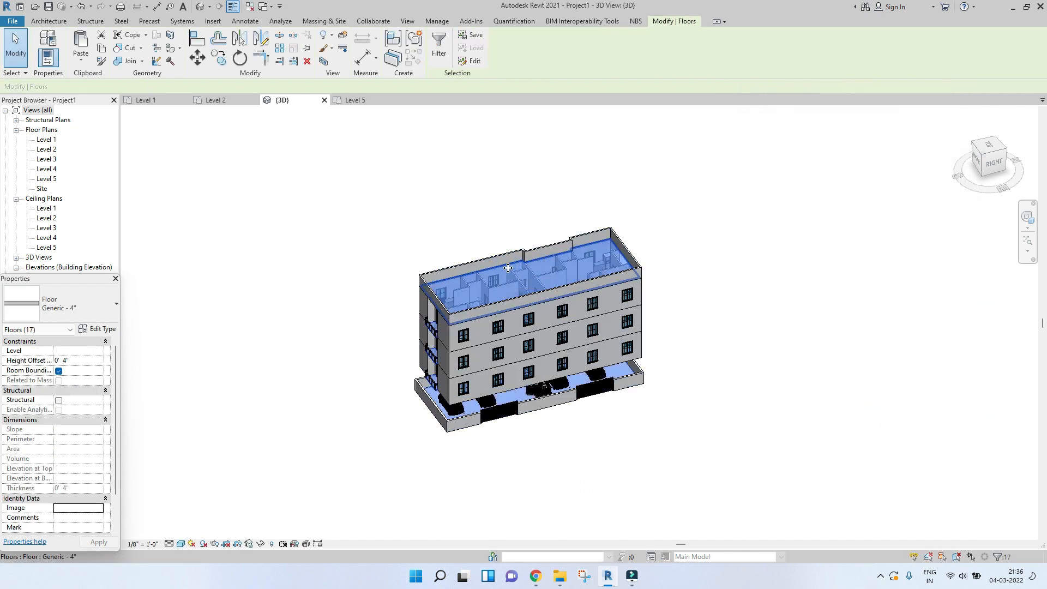
{"action": "right_click", "coordinate": [509, 267]}
{"action": "left_click", "coordinate": [563, 332]}
{"action": "left_click", "coordinate": [703, 333]}
- Override the floors' foreground surface pattern with a solid fill in neutral grey, apply it and deselect the floors
{"action": "left_click", "coordinate": [868, 156]}
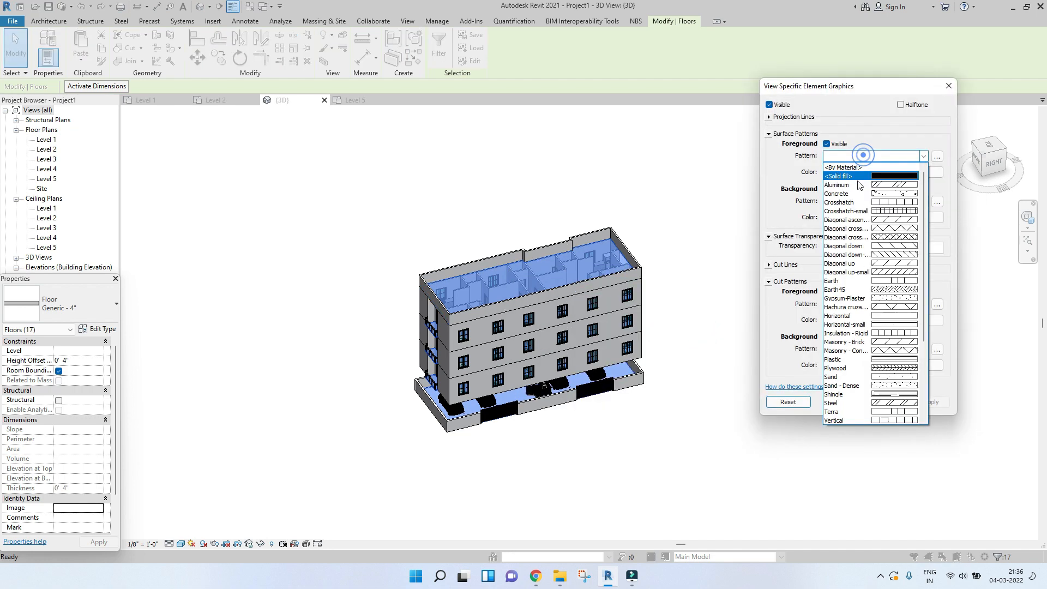
{"action": "left_click", "coordinate": [850, 176]}
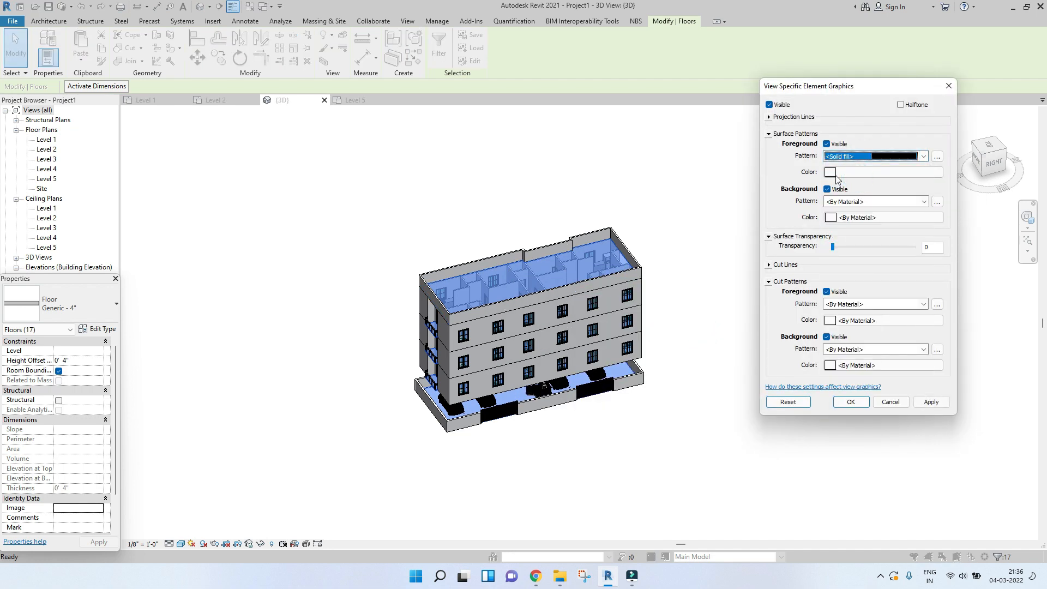
{"action": "left_click", "coordinate": [856, 172]}
{"action": "left_click", "coordinate": [815, 232]}
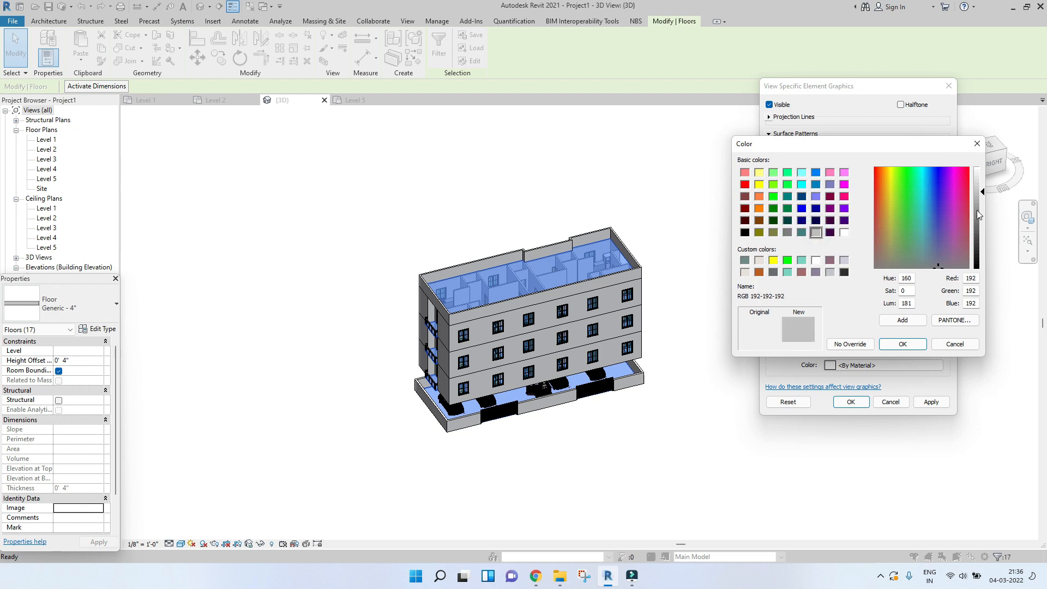
{"action": "left_click", "coordinate": [976, 198]}
{"action": "left_click", "coordinate": [907, 343]}
{"action": "left_click", "coordinate": [931, 402]}
{"action": "left_click", "coordinate": [890, 402]}
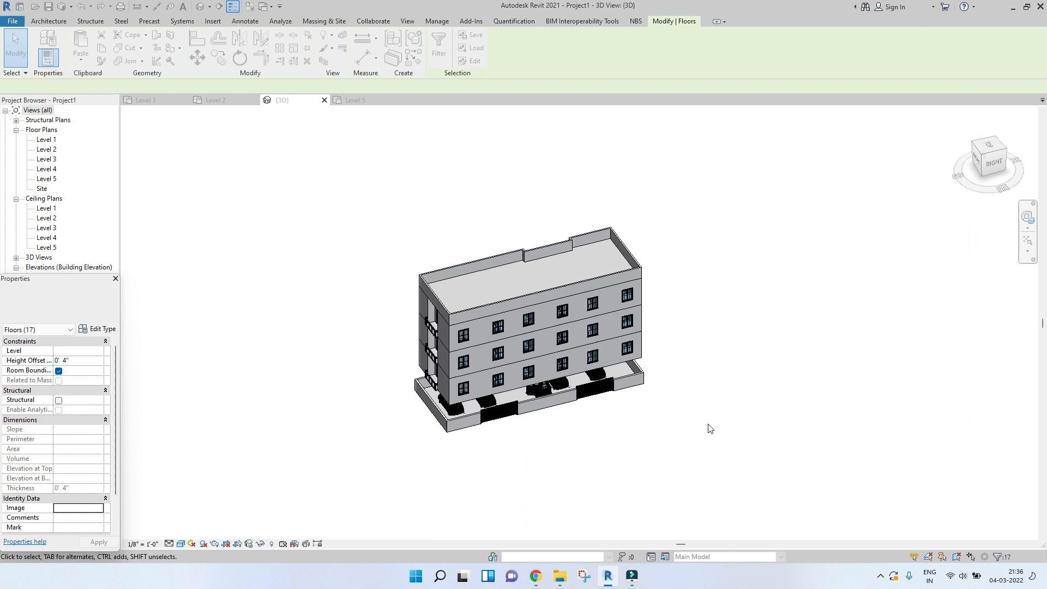
{"action": "left_click", "coordinate": [708, 424]}
- Examine the recoloured building in the right elevation and from angled 3D views
{"action": "scroll", "coordinate": [499, 354], "scroll_direction": "down", "scroll_amount": 4}
{"action": "scroll", "coordinate": [399, 380], "scroll_direction": "up", "scroll_amount": 5}
{"action": "middle_click_drag", "start_coordinate": [651, 341], "coordinate": [522, 340]}
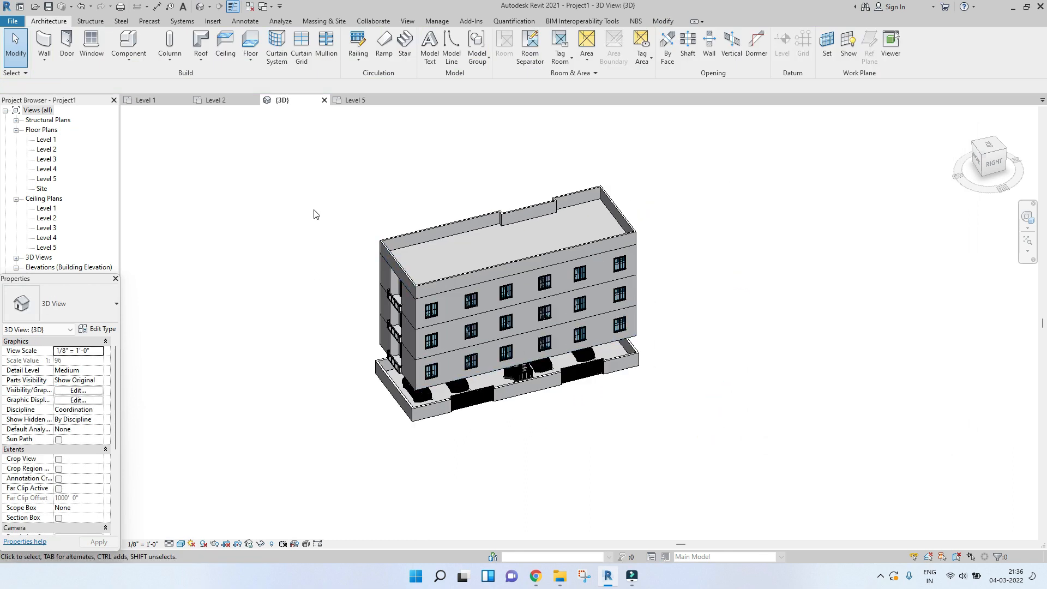
{"action": "left_click", "coordinate": [991, 162]}
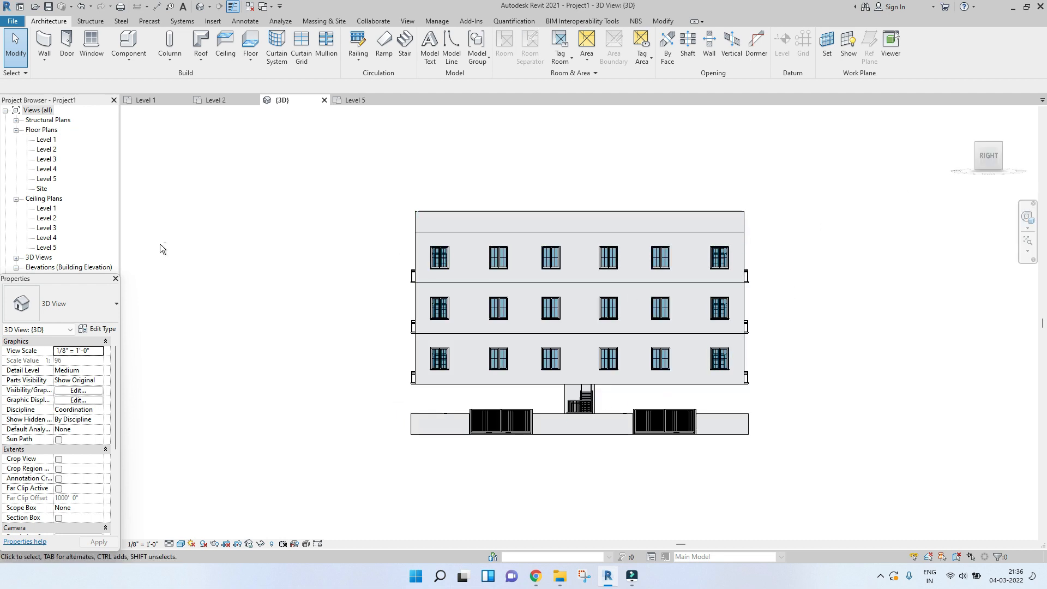
{"action": "middle_click_drag", "start_coordinate": [361, 320], "coordinate": [413, 360], "text": "shift"}
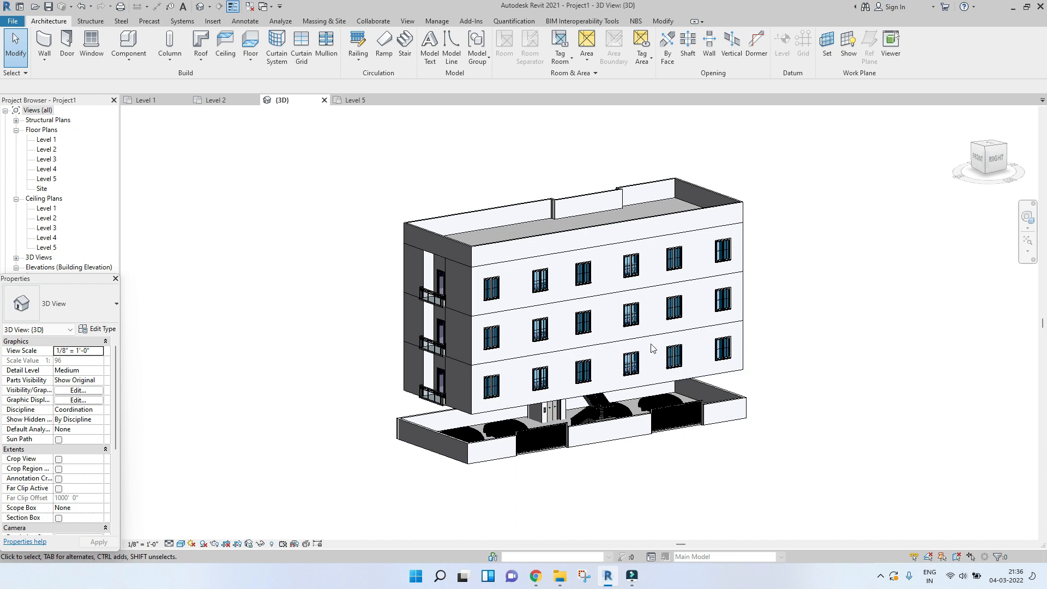
{"action": "scroll", "coordinate": [650, 344], "scroll_direction": "down", "scroll_amount": 2}
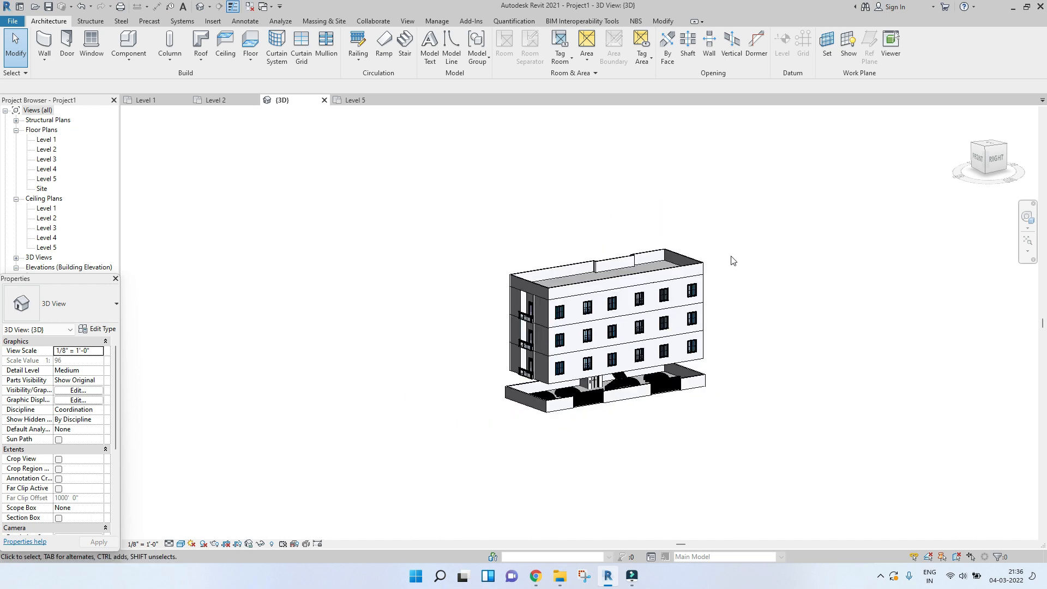
{"action": "middle_click_drag", "start_coordinate": [731, 257], "coordinate": [623, 294]}
{"action": "middle_click_drag", "start_coordinate": [1017, 141], "coordinate": [979, 154], "text": "shift"}
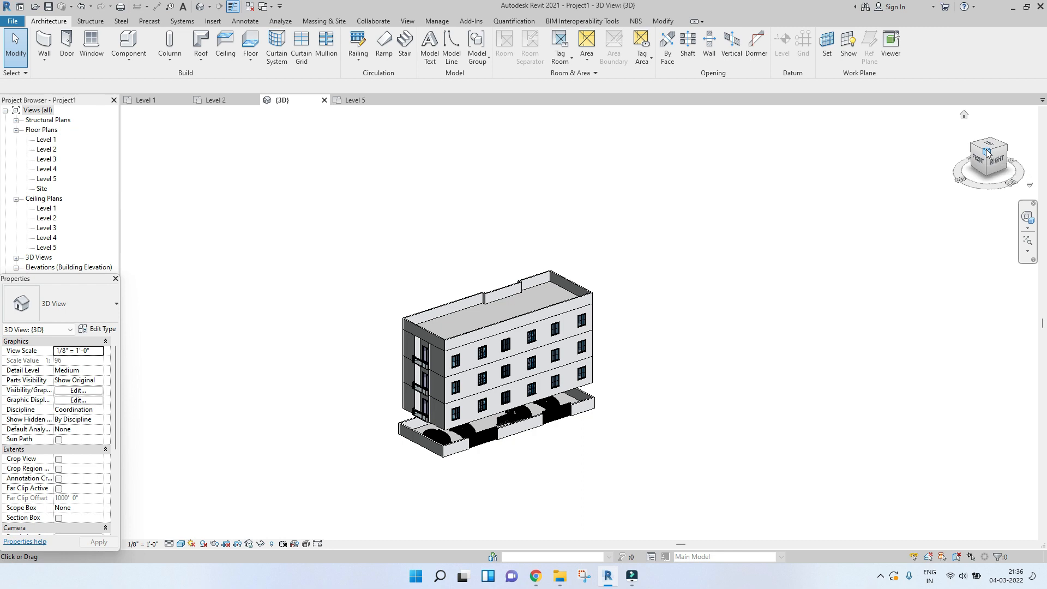
{"action": "scroll", "coordinate": [633, 294], "scroll_direction": "up", "scroll_amount": 3}
{"action": "middle_click_drag", "start_coordinate": [636, 281], "coordinate": [714, 237]}
- In the right-side view, displace the terrace parapet and floor straight up, well clear of the building
{"action": "left_click", "coordinate": [998, 159]}
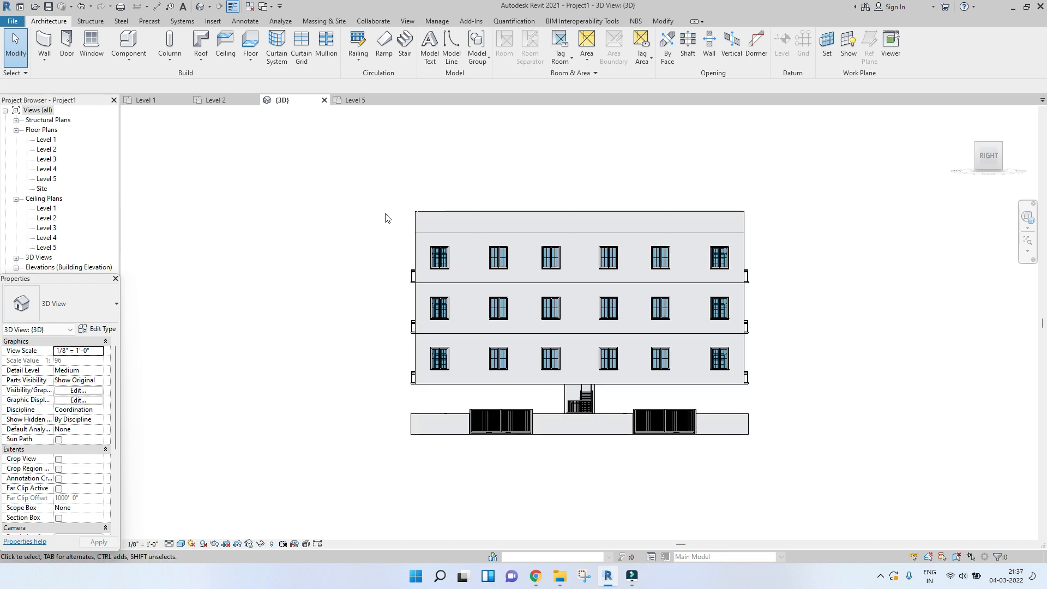
{"action": "left_click_drag", "start_coordinate": [374, 179], "coordinate": [779, 240]}
{"action": "middle_click_drag", "start_coordinate": [715, 248], "coordinate": [576, 333]}
{"action": "scroll", "coordinate": [574, 334], "scroll_direction": "down", "scroll_amount": 2}
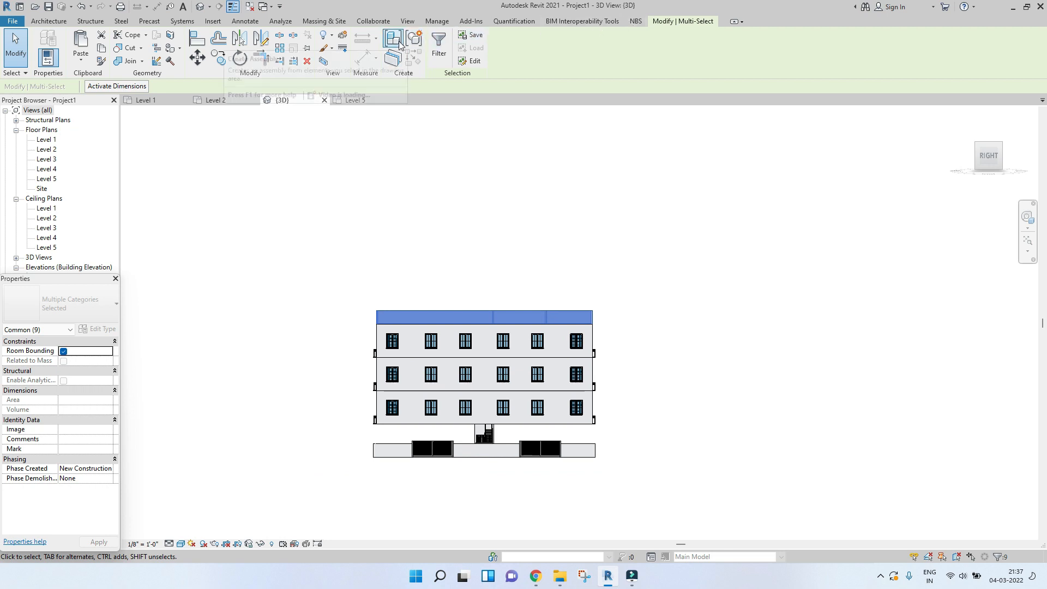
{"action": "left_click", "coordinate": [344, 37]}
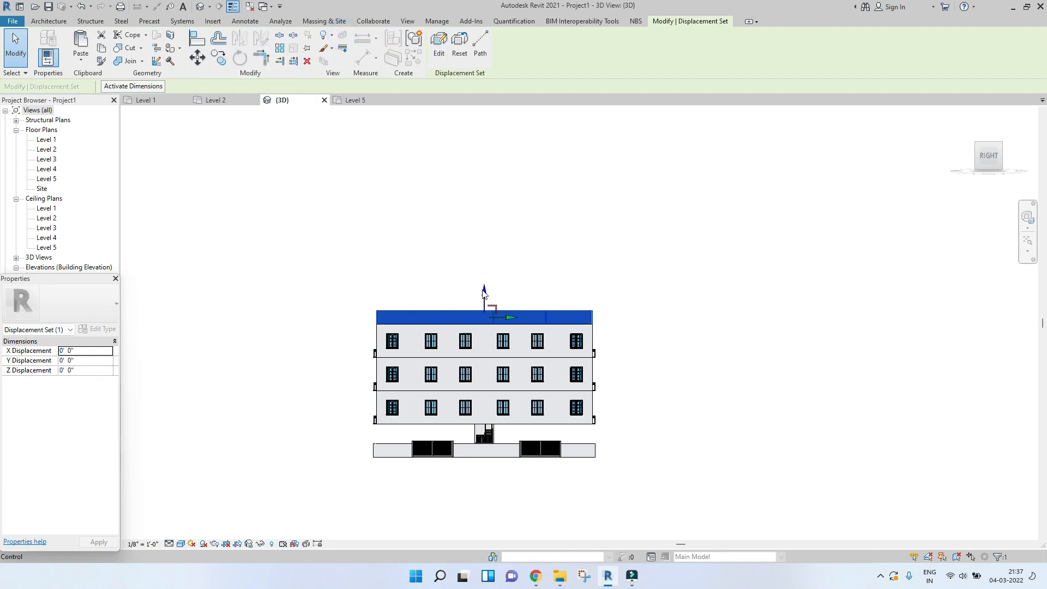
{"action": "left_click_drag", "start_coordinate": [485, 296], "coordinate": [486, 158]}
{"action": "left_click", "coordinate": [615, 158]}
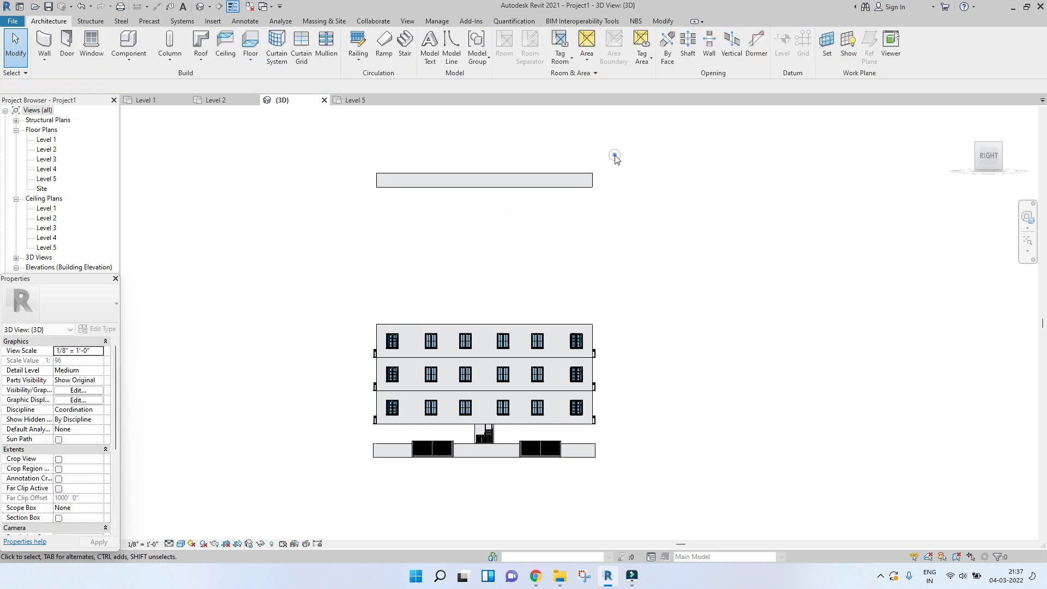
- Displace the top apartment storey with all its elements upward to just below the raised terrace
{"action": "left_click_drag", "start_coordinate": [324, 275], "coordinate": [611, 362]}
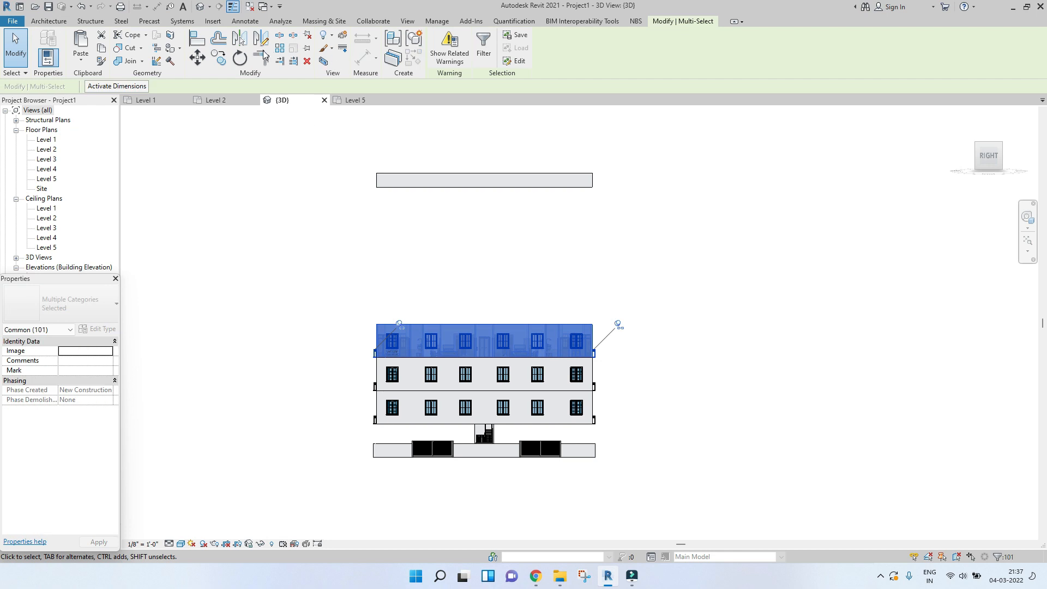
{"action": "left_click", "coordinate": [341, 36]}
{"action": "left_click_drag", "start_coordinate": [484, 315], "coordinate": [483, 201]}
- Displace the middle apartment storey upward, leaving a gap beneath the raised top storey
{"action": "left_click_drag", "start_coordinate": [315, 307], "coordinate": [613, 399]}
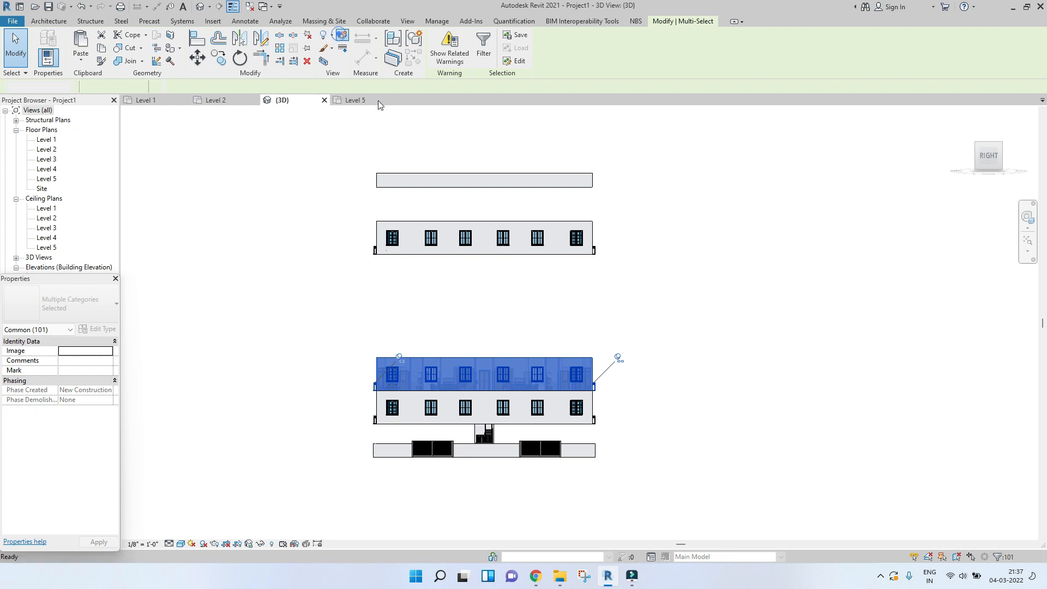
{"action": "left_click", "coordinate": [325, 36]}
{"action": "left_click_drag", "start_coordinate": [484, 285], "coordinate": [485, 269]}
- Displace the lowest apartment storey upward by about 11' above the ground level and deselect it
{"action": "left_click_drag", "start_coordinate": [350, 362], "coordinate": [625, 436]}
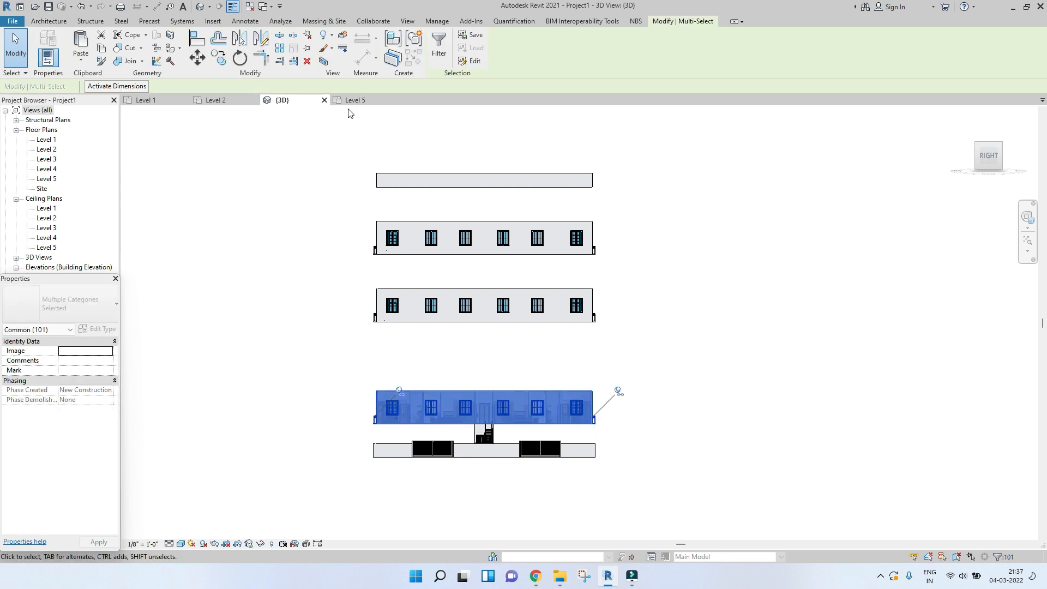
{"action": "left_click", "coordinate": [342, 36]}
{"action": "left_click_drag", "start_coordinate": [484, 381], "coordinate": [484, 351]}
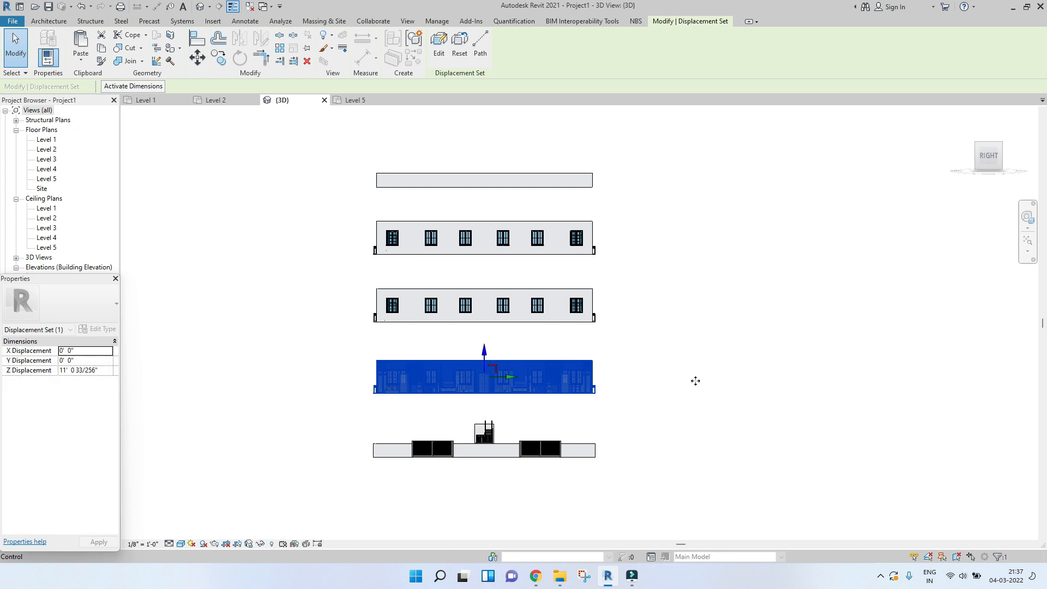
{"action": "left_click", "coordinate": [709, 375]}
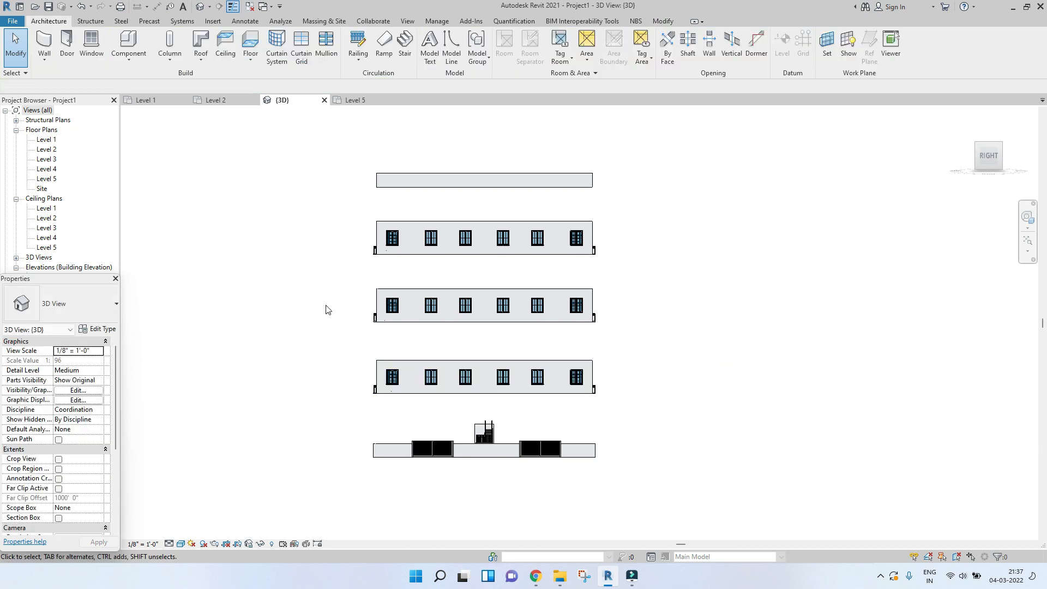
- Add displacement paths at the two corners of the raised terrace's front end wall in an angled 3D view
{"action": "middle_click_drag", "start_coordinate": [376, 423], "coordinate": [386, 436], "text": "shift"}
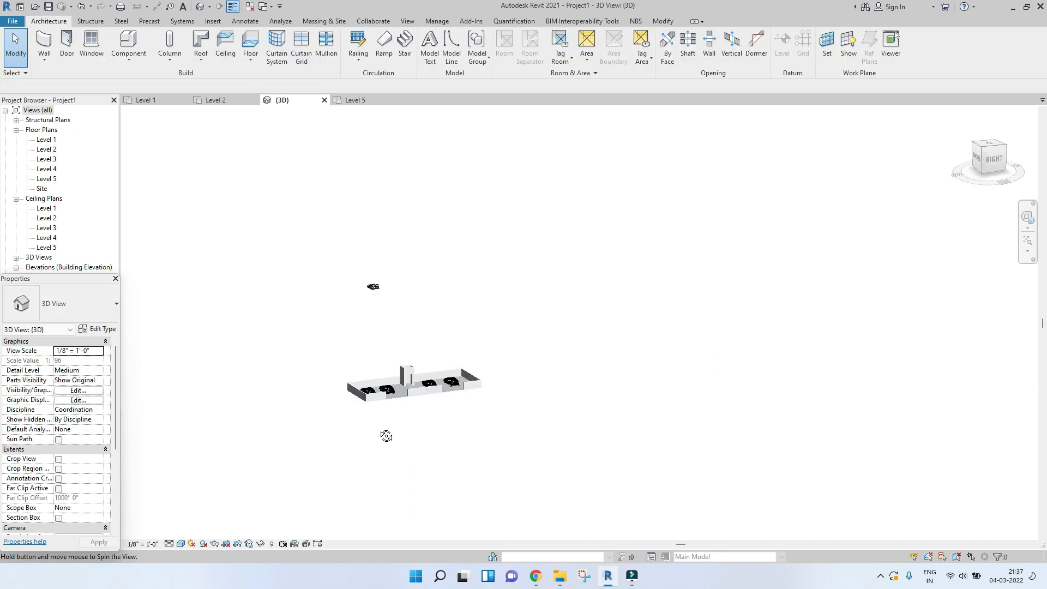
{"action": "middle_click_drag", "start_coordinate": [610, 305], "coordinate": [733, 289], "text": "shift"}
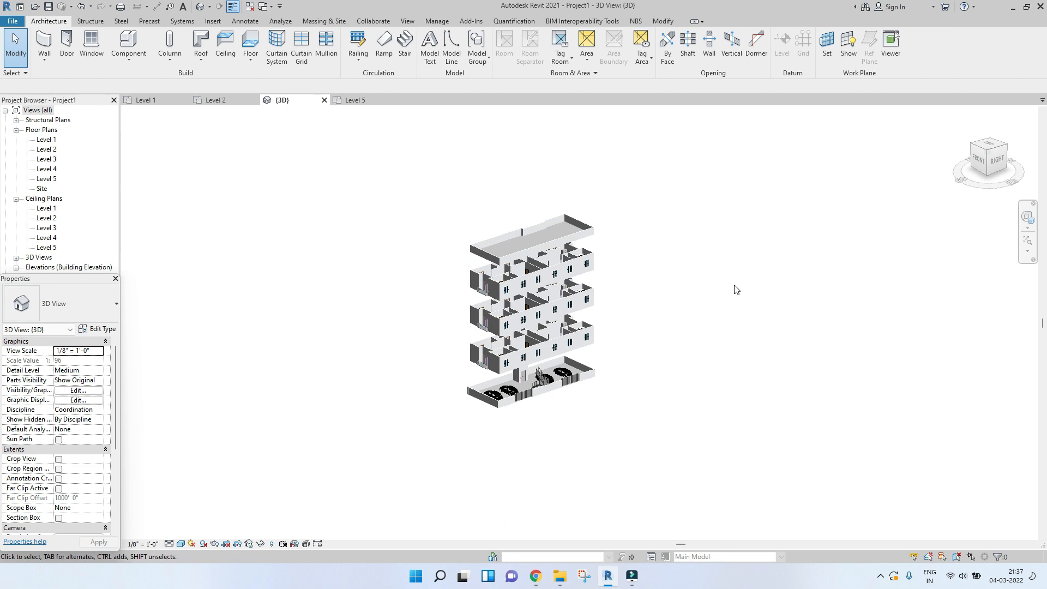
{"action": "scroll", "coordinate": [477, 342], "scroll_direction": "up", "scroll_amount": 3}
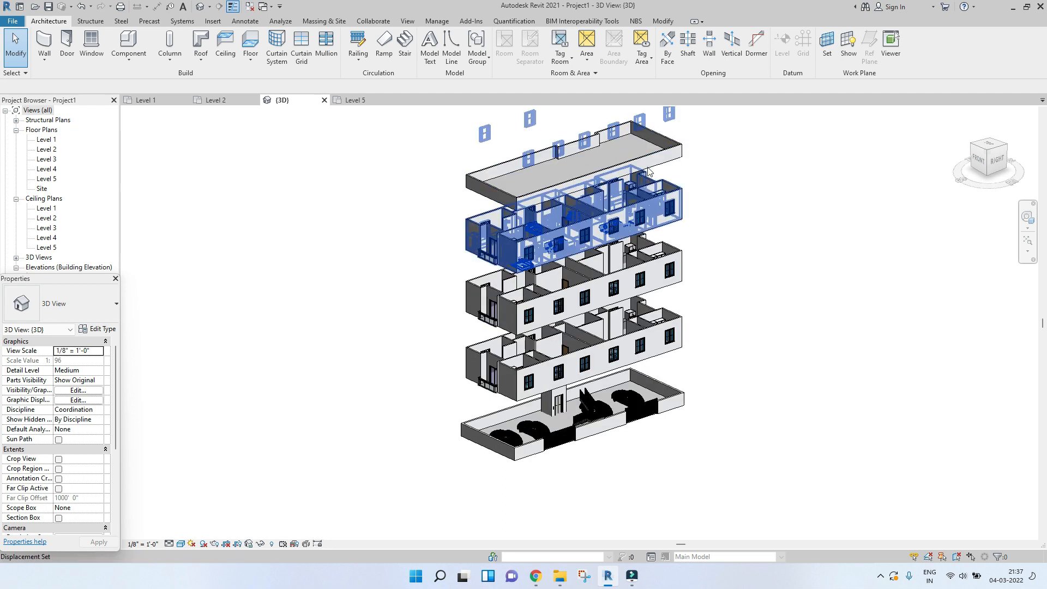
{"action": "left_click", "coordinate": [562, 164]}
{"action": "left_click", "coordinate": [480, 42]}
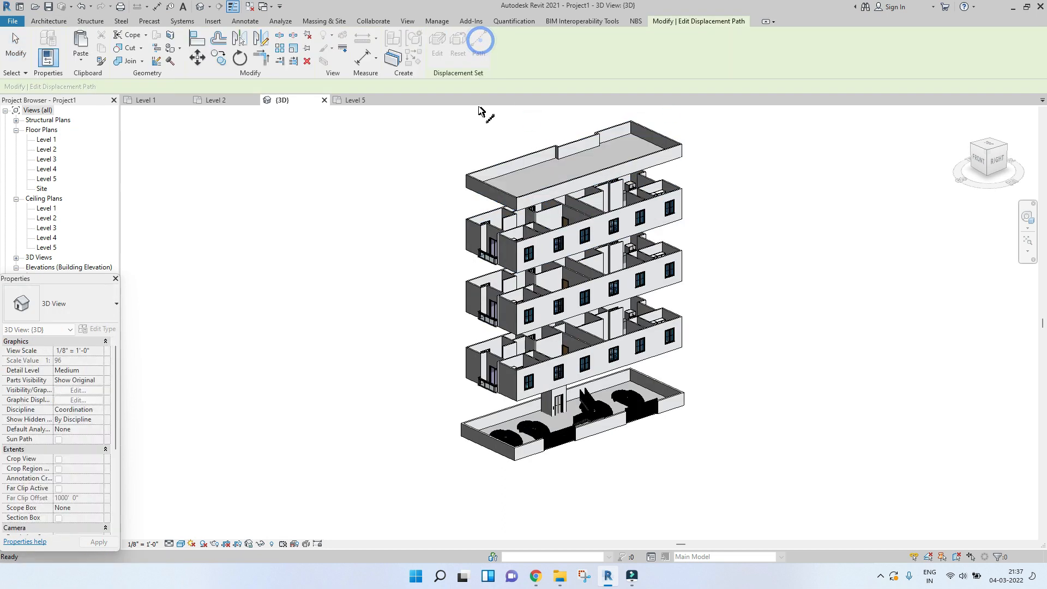
{"action": "scroll", "coordinate": [464, 210], "scroll_direction": "up", "scroll_amount": 2}
{"action": "scroll", "coordinate": [464, 208], "scroll_direction": "up", "scroll_amount": 3}
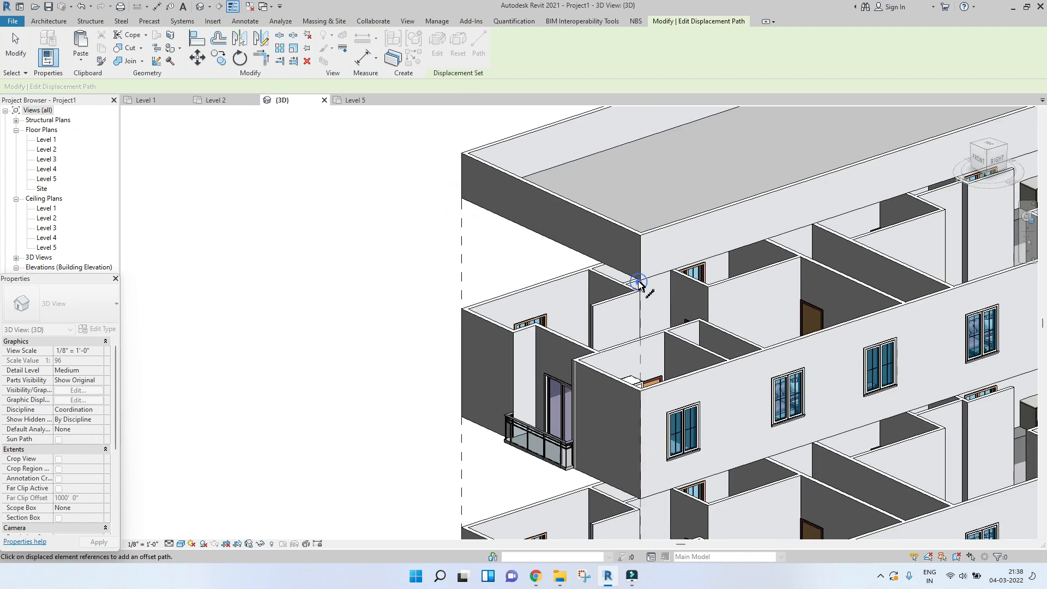
- Add displacement paths at the far-end corners of the raised terrace
{"action": "scroll", "coordinate": [639, 283], "scroll_direction": "down", "scroll_amount": 5}
{"action": "middle_click_drag", "start_coordinate": [741, 308], "coordinate": [649, 325]}
{"action": "scroll", "coordinate": [715, 240], "scroll_direction": "up", "scroll_amount": 2}
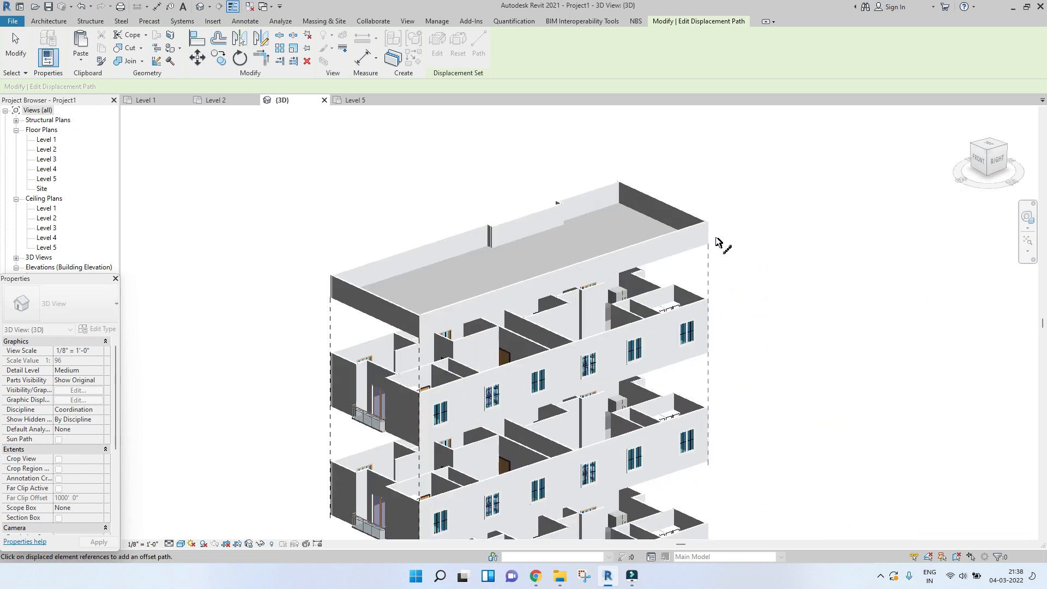
{"action": "scroll", "coordinate": [715, 241], "scroll_direction": "up", "scroll_amount": 2}
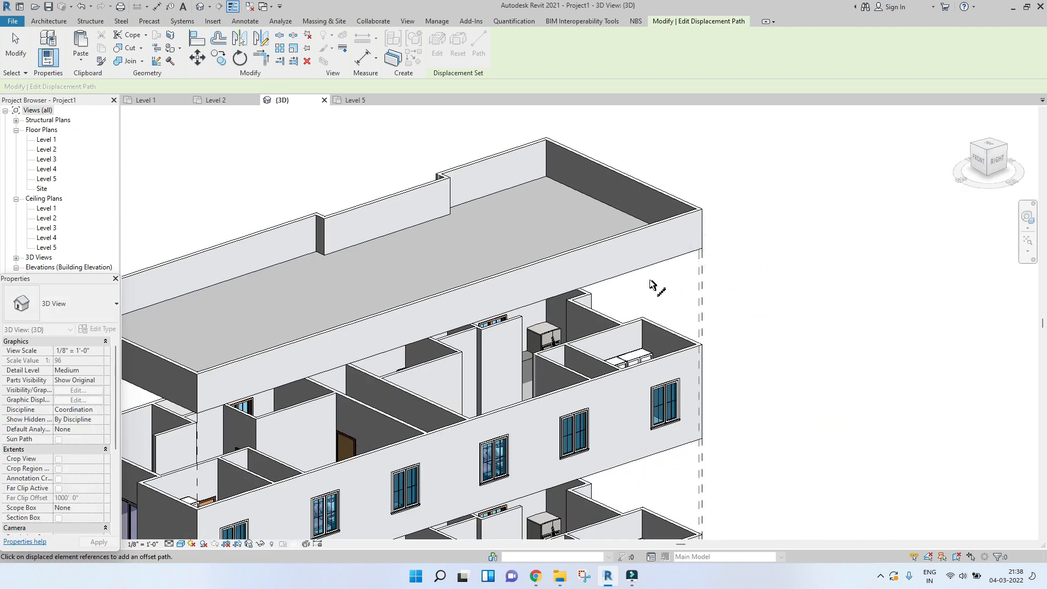
{"action": "scroll", "coordinate": [661, 289], "scroll_direction": "down", "scroll_amount": 5}
{"action": "middle_click_drag", "start_coordinate": [725, 342], "coordinate": [634, 339], "text": "shift"}
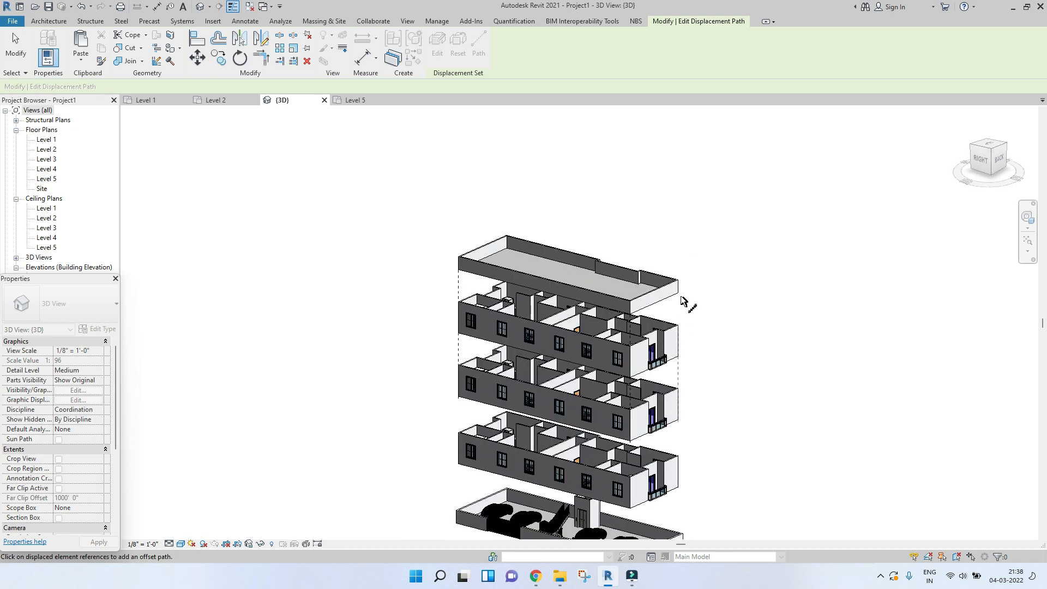
- Add displacement paths at the bottom outer corners of the displaced middle apartment storey
{"action": "middle_click_drag", "start_coordinate": [515, 446], "coordinate": [500, 465], "text": "shift"}
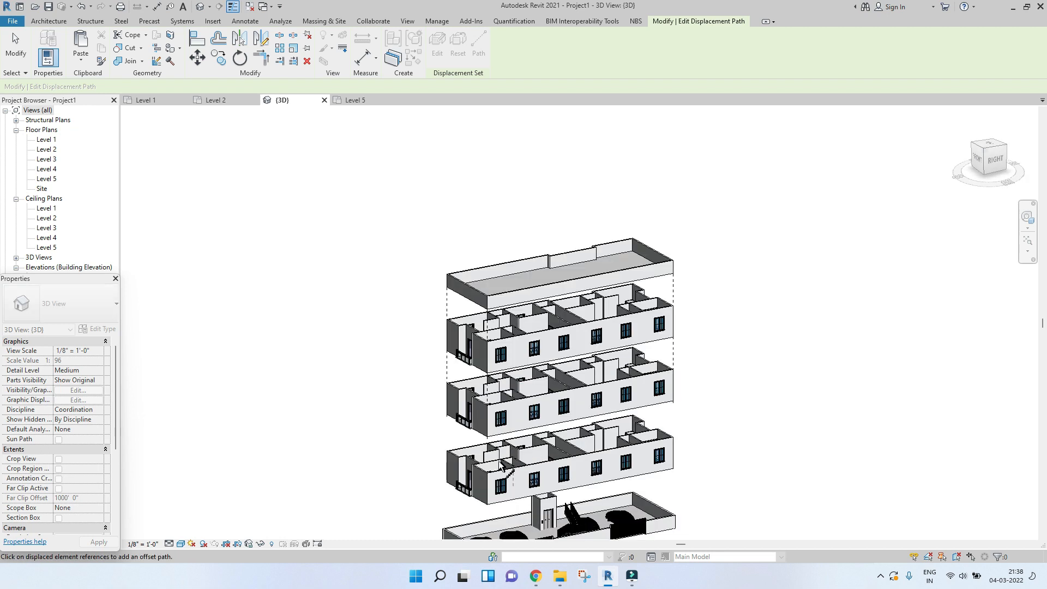
{"action": "scroll", "coordinate": [489, 440], "scroll_direction": "up", "scroll_amount": 5}
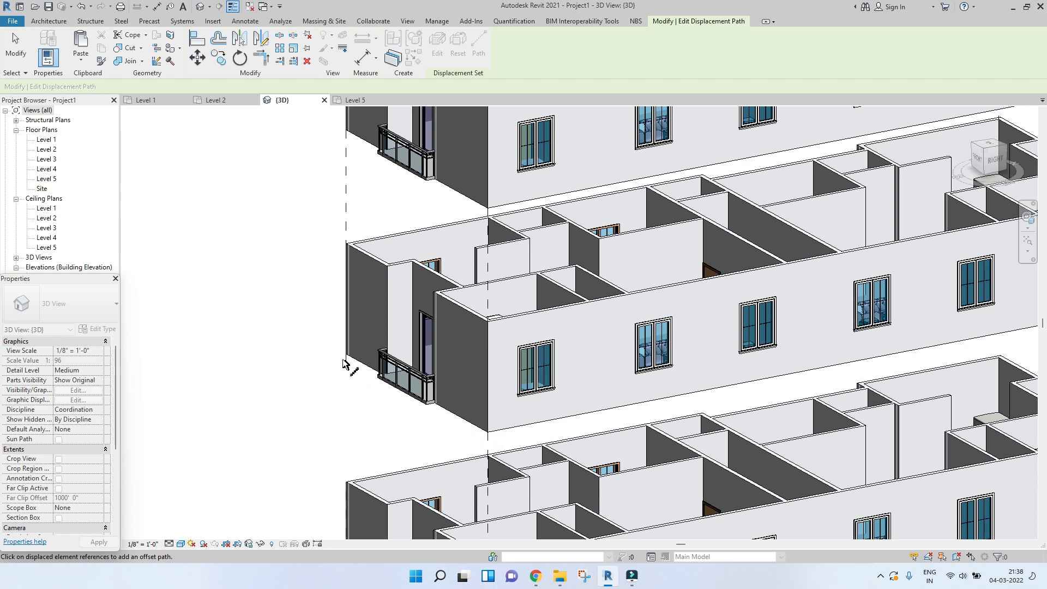
{"action": "middle_click_drag", "start_coordinate": [783, 417], "coordinate": [505, 421]}
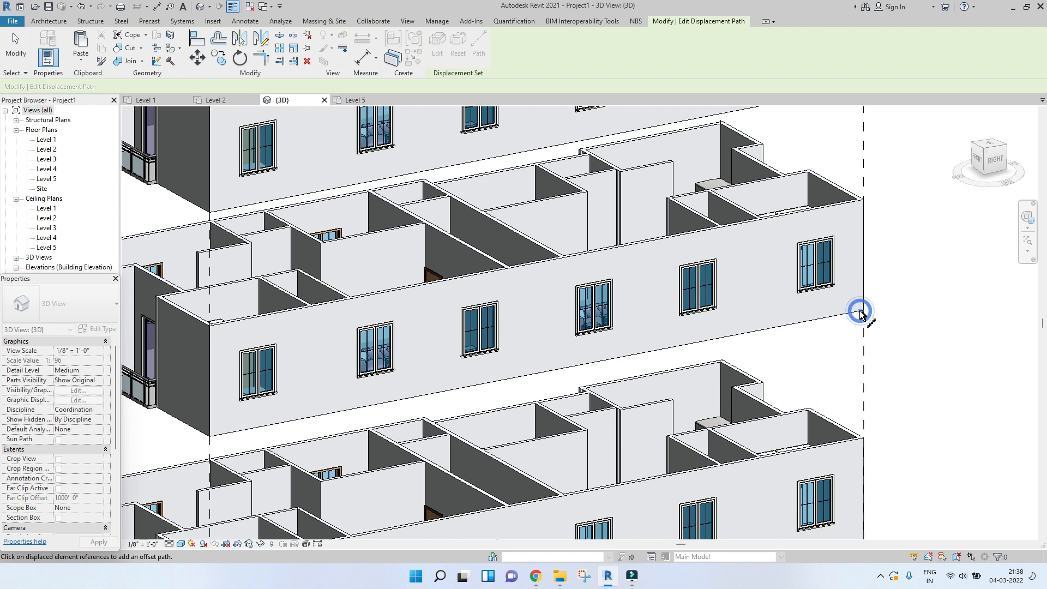
- Add a displacement path at the balcony-end bottom corner of the middle apartment storey and delete the redundant path below the terrace there
{"action": "scroll", "coordinate": [860, 314], "scroll_direction": "down", "scroll_amount": 5}
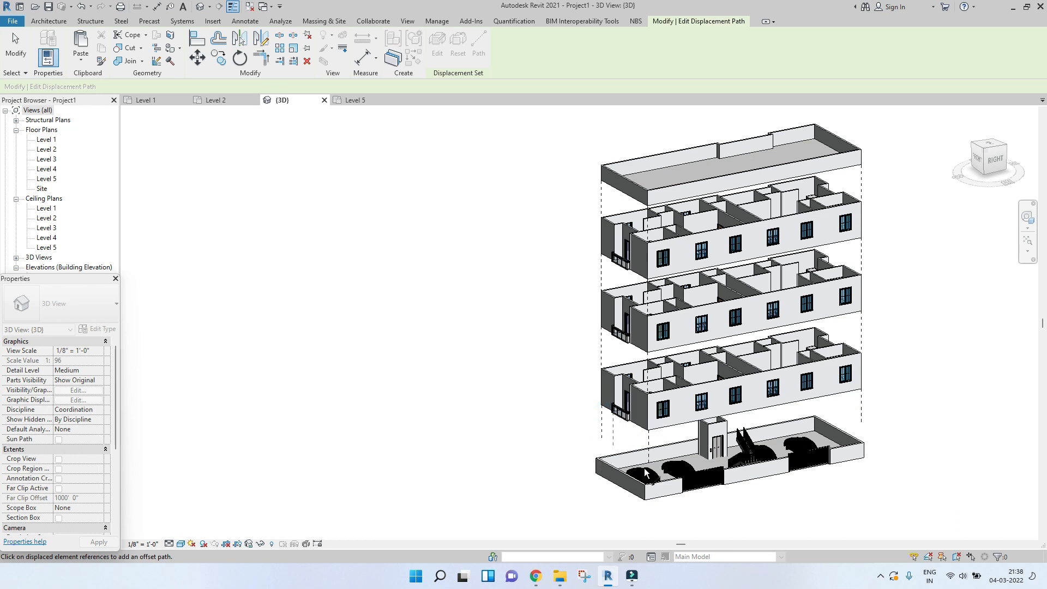
{"action": "middle_click_drag", "start_coordinate": [645, 493], "coordinate": [528, 426], "text": "shift"}
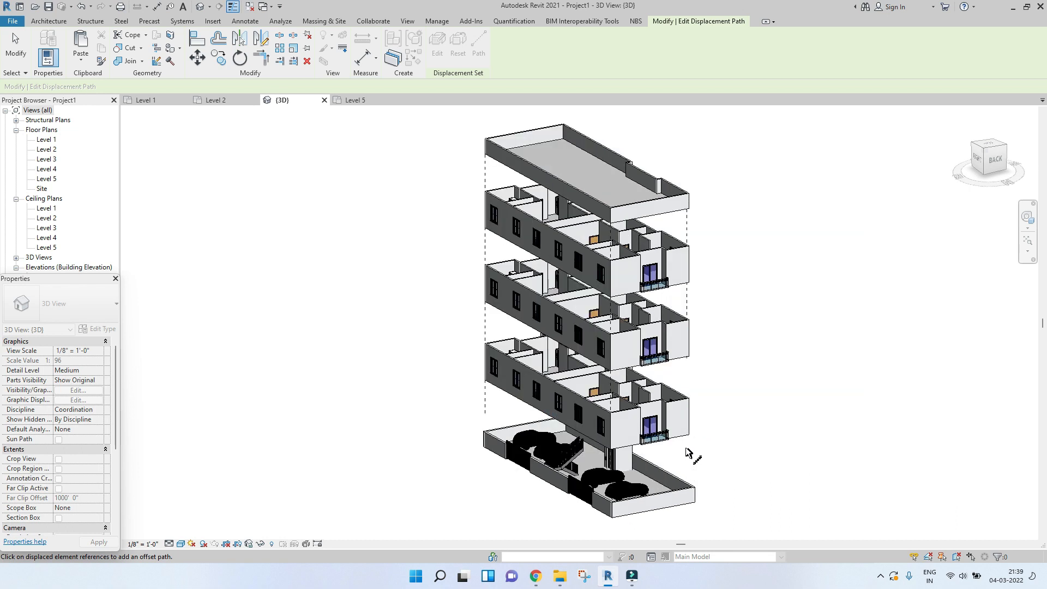
{"action": "left_click", "coordinate": [690, 357]}
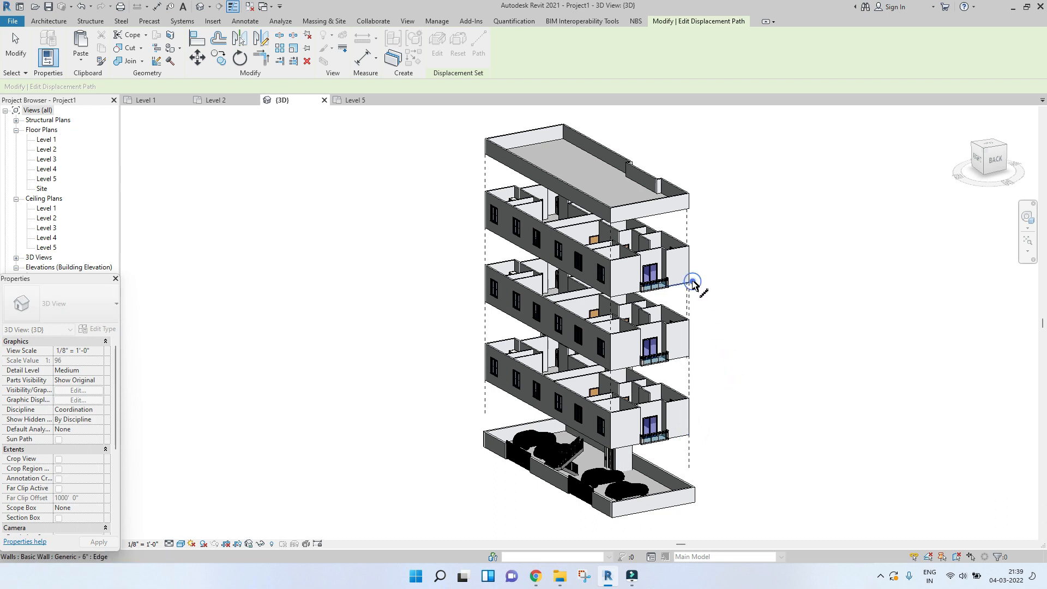
{"action": "key", "text": "Escape"}
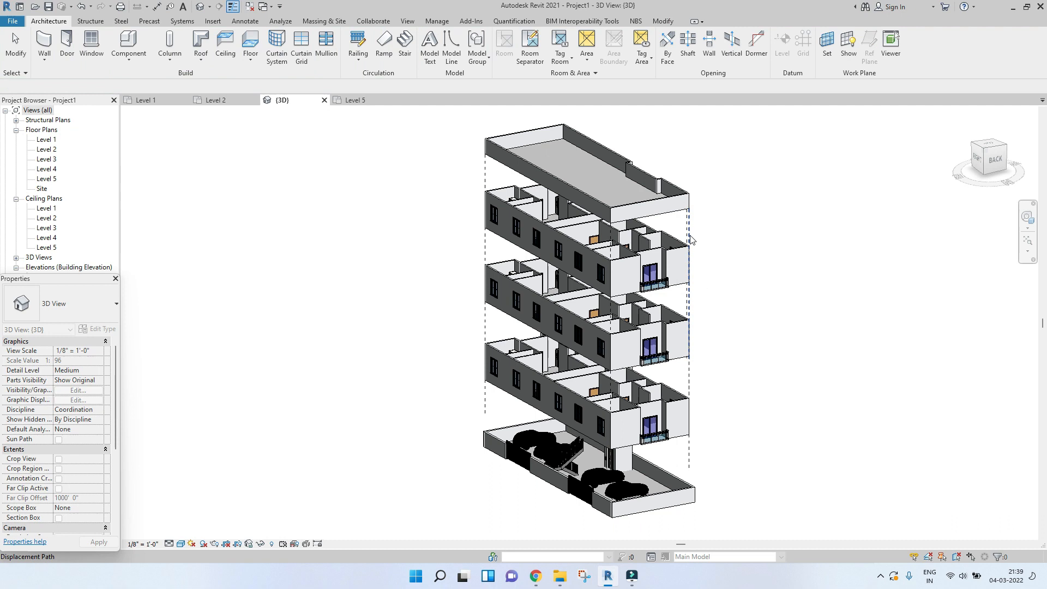
{"action": "left_click", "coordinate": [685, 230]}
{"action": "key", "text": "Delete"}
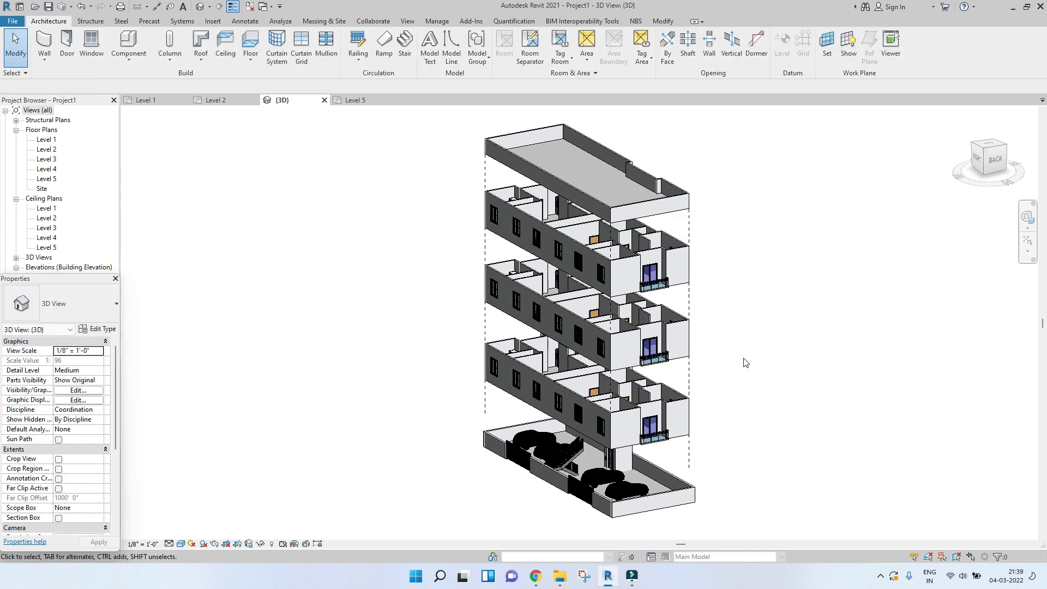
- Enable the 3D view's section box and pull its long front face inward to cut through the front rooms of all storeys
{"action": "middle_click_drag", "start_coordinate": [719, 403], "coordinate": [720, 402], "text": "shift"}
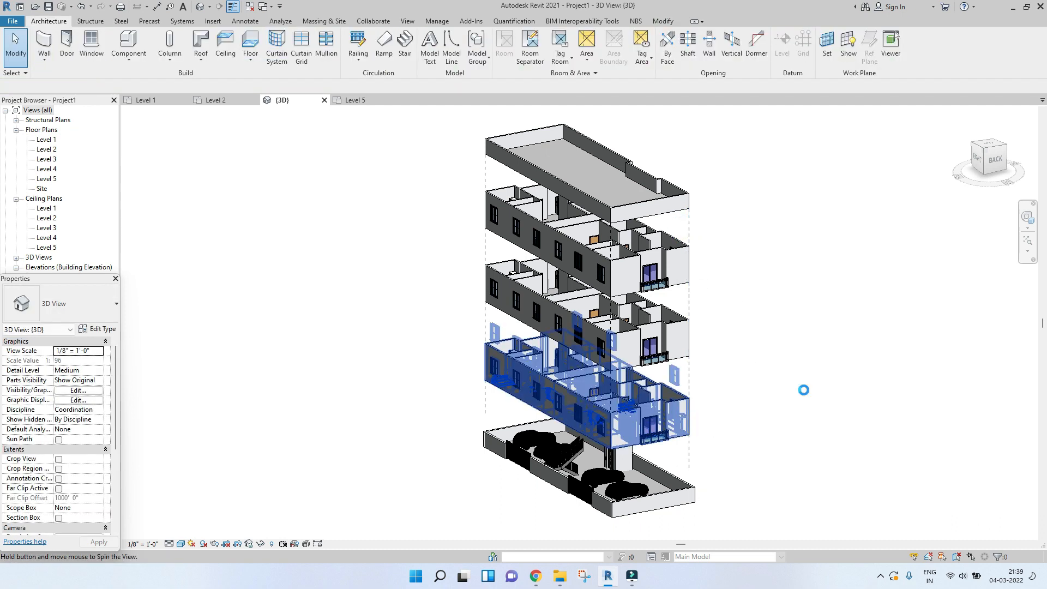
{"action": "middle_click_drag", "start_coordinate": [803, 390], "coordinate": [731, 406], "text": "shift"}
{"action": "middle_click_drag", "start_coordinate": [626, 416], "coordinate": [619, 414], "text": "shift"}
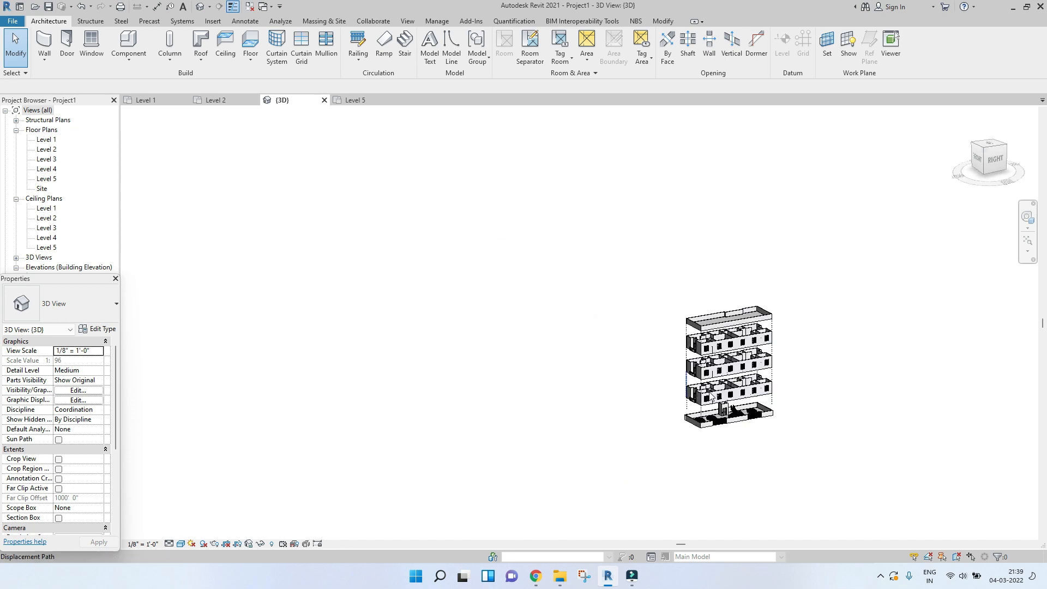
{"action": "scroll", "coordinate": [781, 372], "scroll_direction": "up", "scroll_amount": 2}
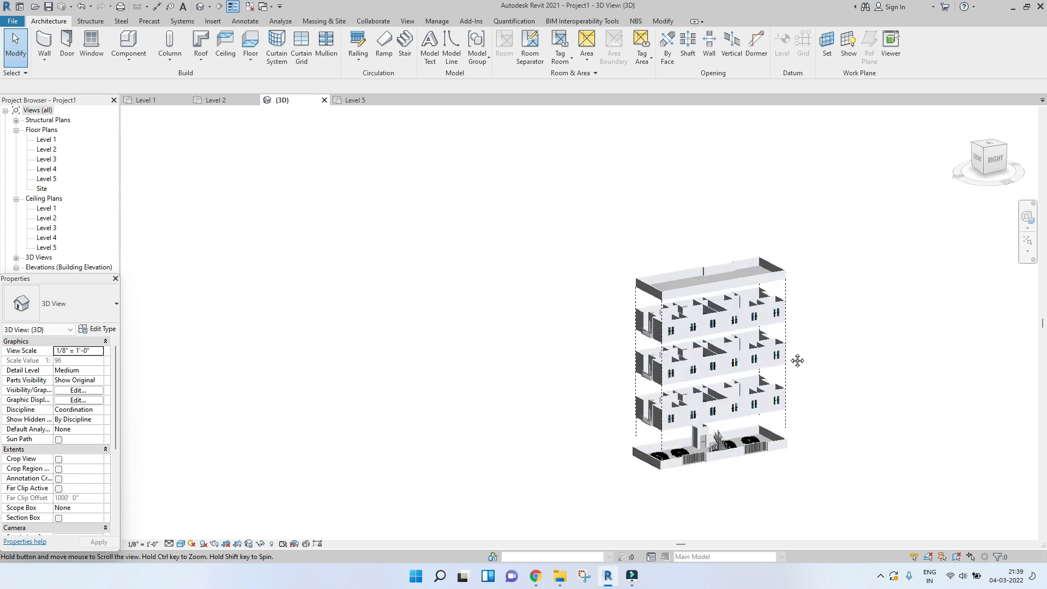
{"action": "middle_click_drag", "start_coordinate": [797, 360], "coordinate": [715, 366]}
{"action": "left_click", "coordinate": [59, 518]}
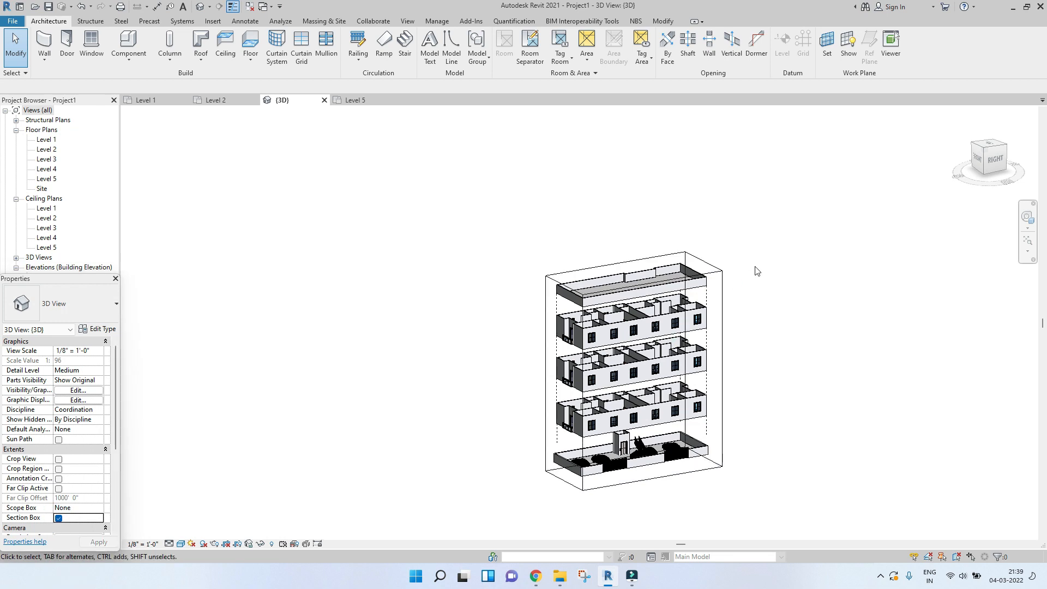
{"action": "left_click", "coordinate": [709, 266]}
{"action": "left_click_drag", "start_coordinate": [653, 383], "coordinate": [649, 378]}
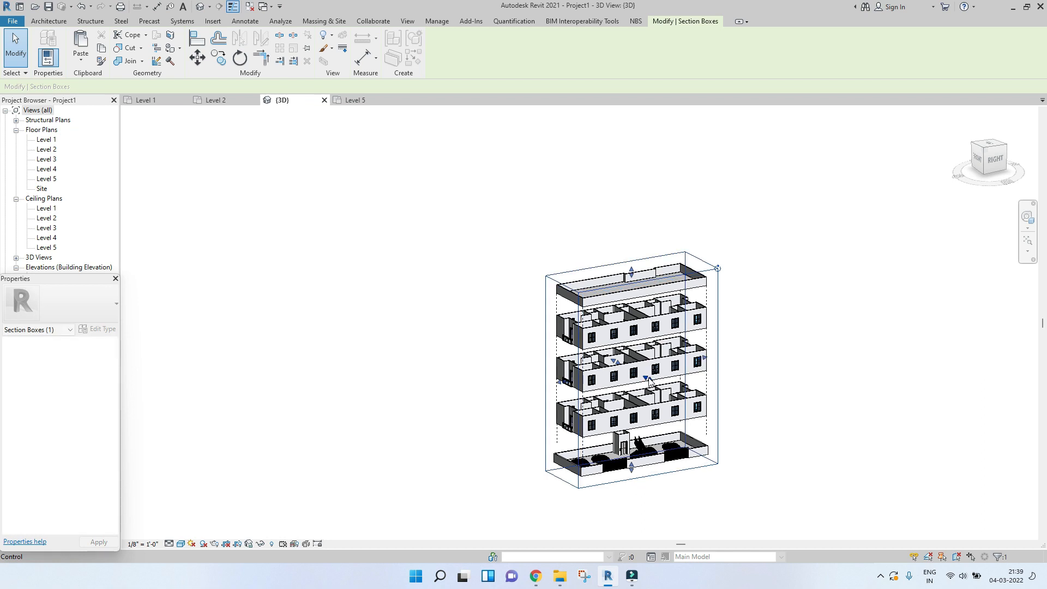
{"action": "scroll", "coordinate": [675, 389], "scroll_direction": "up", "scroll_amount": 2}
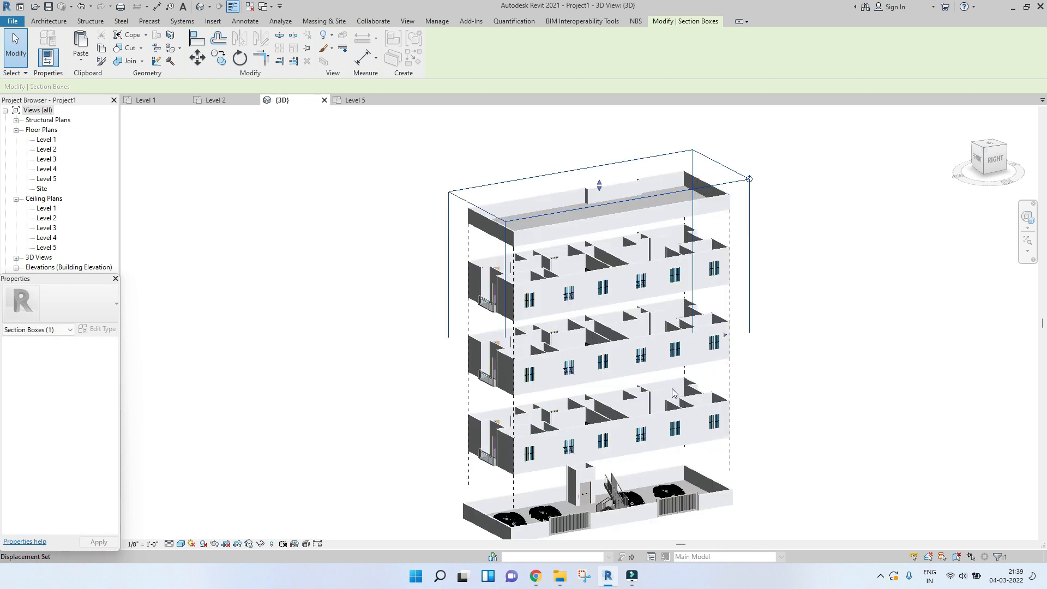
{"action": "left_click_drag", "start_coordinate": [621, 366], "coordinate": [621, 363]}
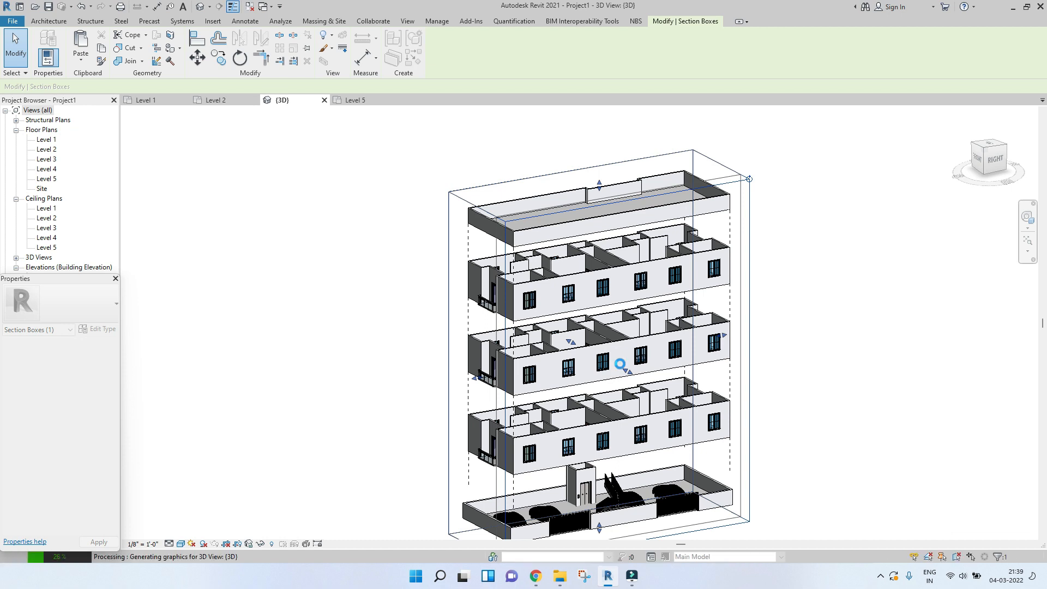
{"action": "left_click", "coordinate": [753, 397]}
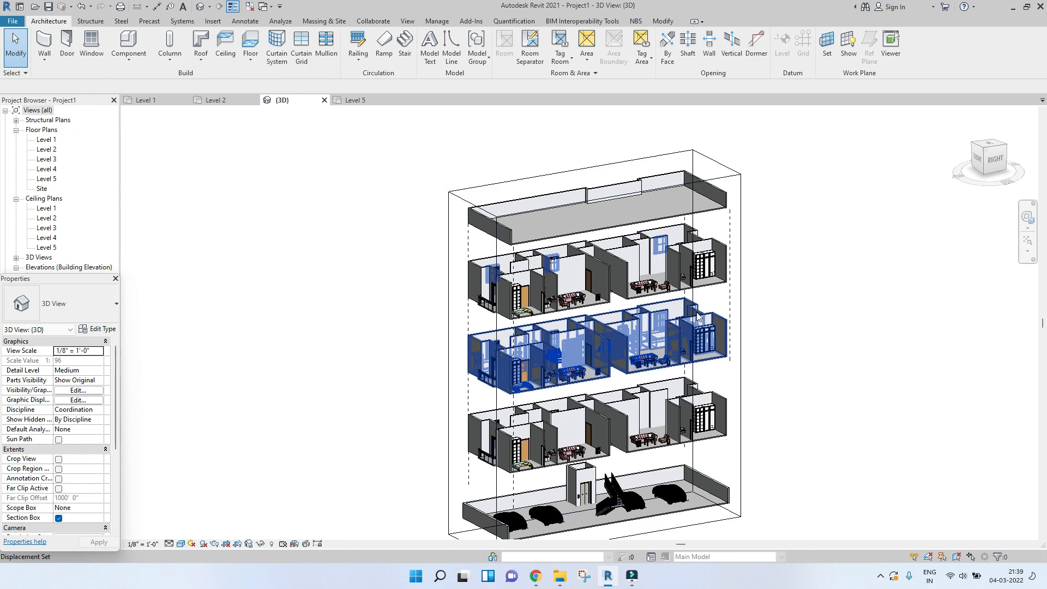
- Pull the section box's balcony-end face inward to cut away the building's end walls, and deselect the box
{"action": "scroll", "coordinate": [698, 316], "scroll_direction": "down", "scroll_amount": 3}
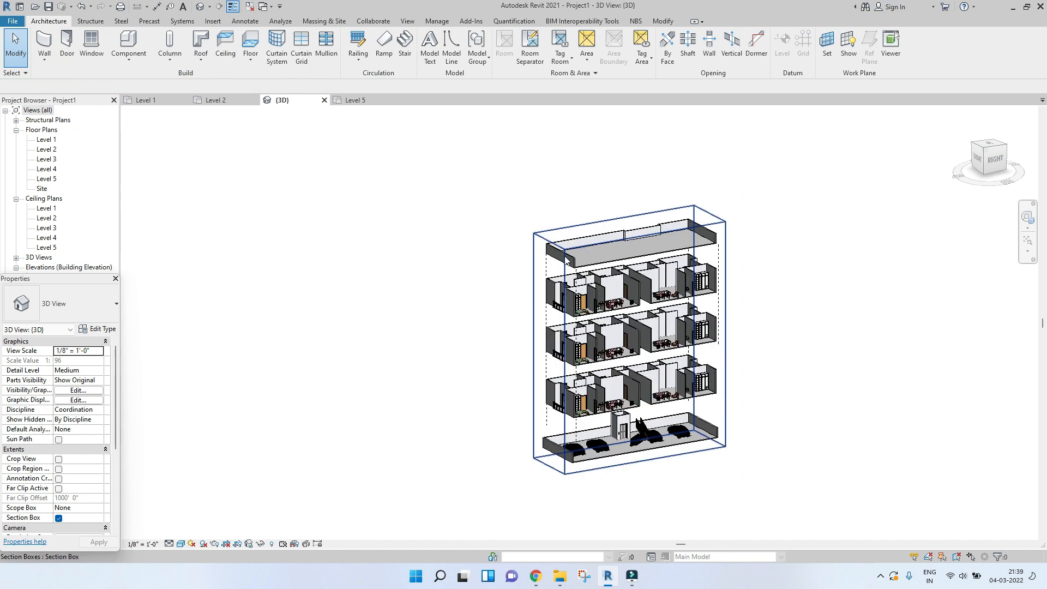
{"action": "left_click", "coordinate": [566, 261]}
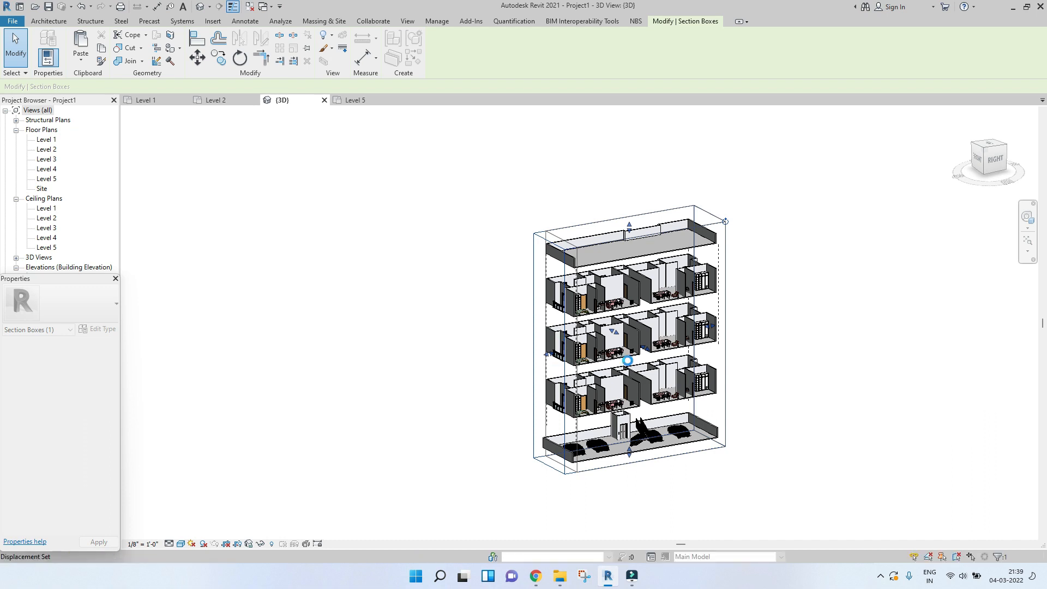
{"action": "left_click", "coordinate": [788, 349]}
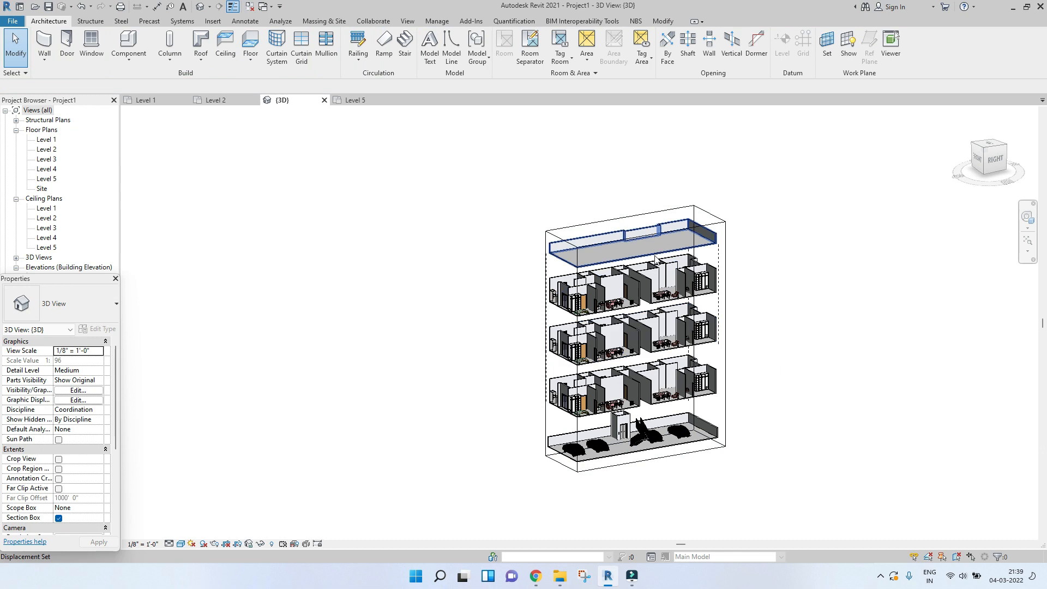
{"action": "scroll", "coordinate": [656, 258], "scroll_direction": "up", "scroll_amount": 3}
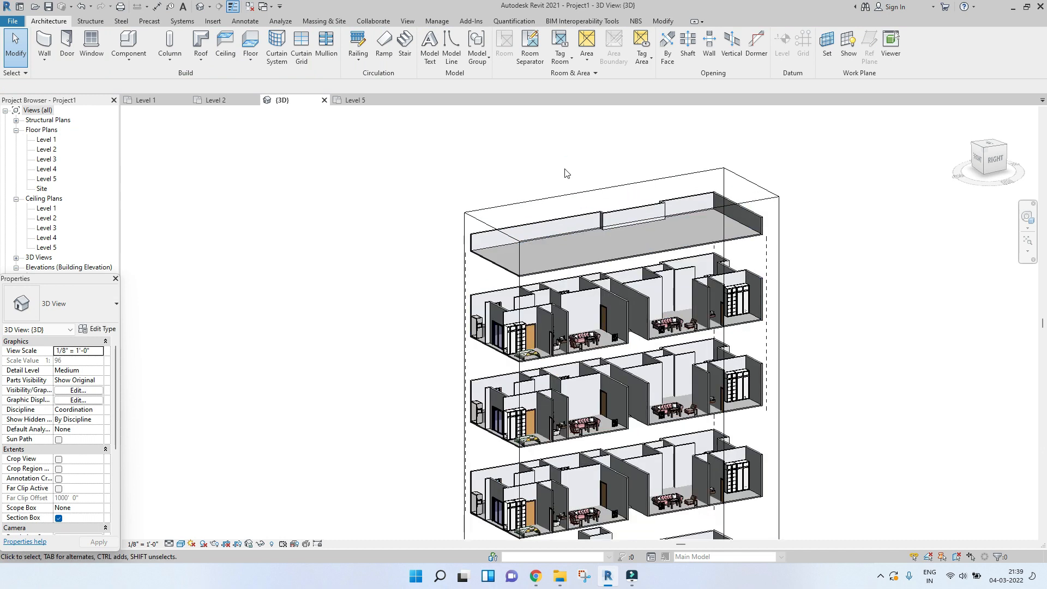
{"action": "scroll", "coordinate": [566, 172], "scroll_direction": "down", "scroll_amount": 3}
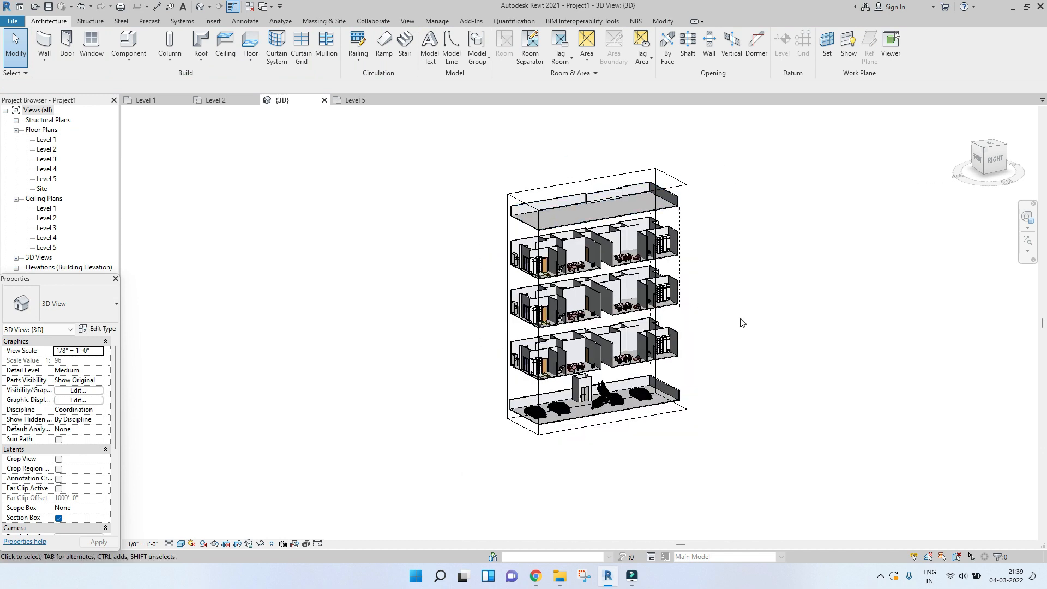
{"action": "middle_click_drag", "start_coordinate": [741, 323], "coordinate": [680, 327]}
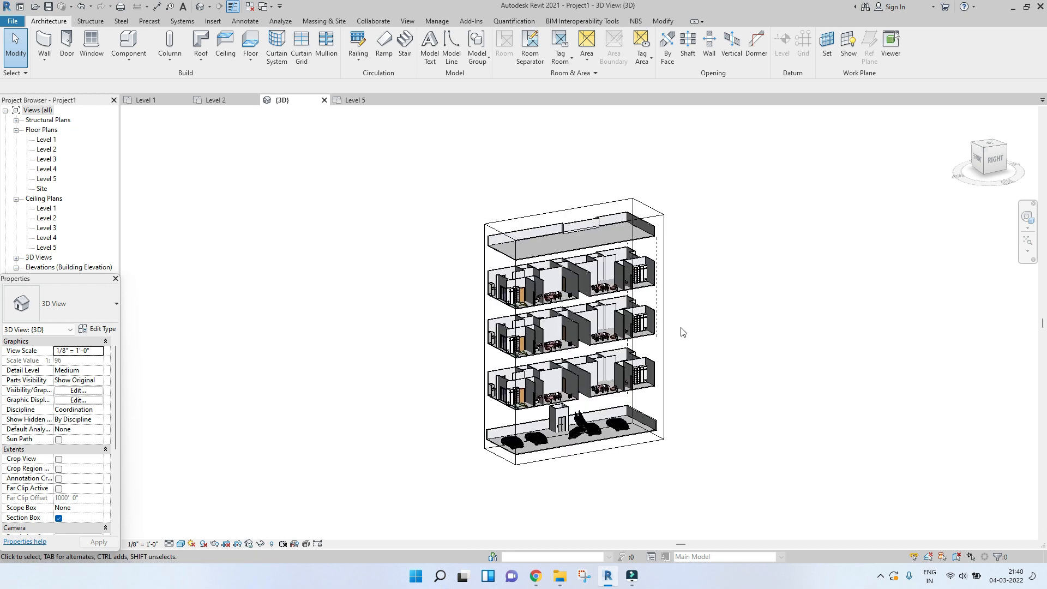